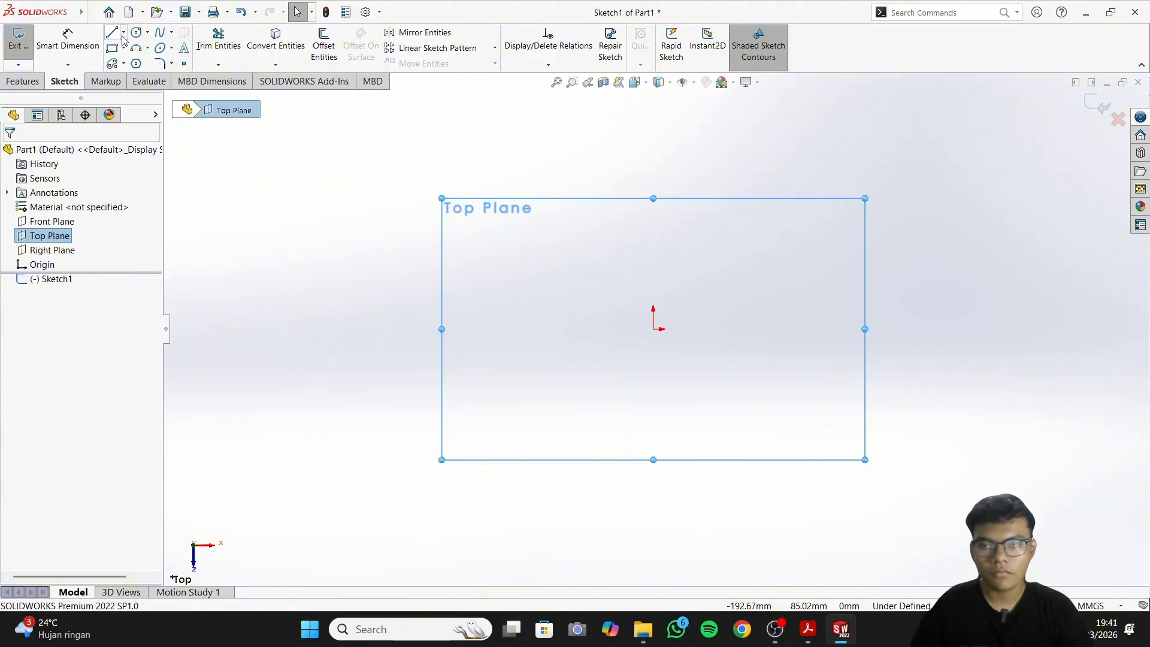
# Sketch two concentric circles centred on the origin, about 71 mm and 44 mm in diameter
pyautogui.click(136, 32)
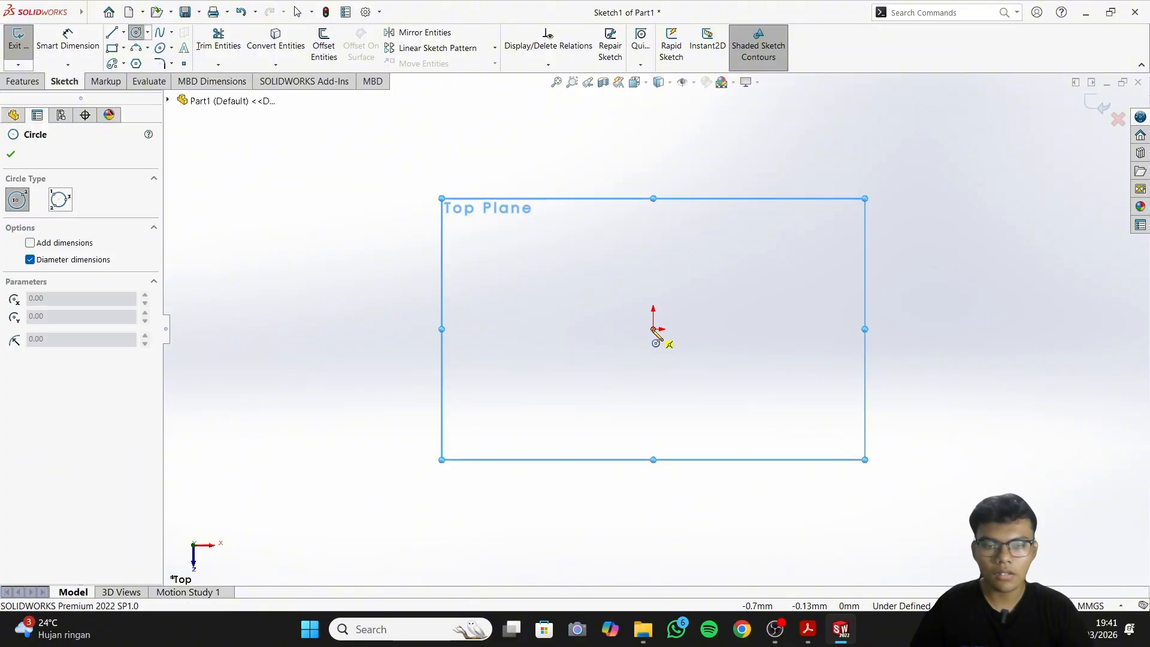
pyautogui.moveTo(653, 329)
pyautogui.mouseDown()
pyautogui.moveTo(747, 316)
pyautogui.moveTo(737, 320)
pyautogui.mouseUp()
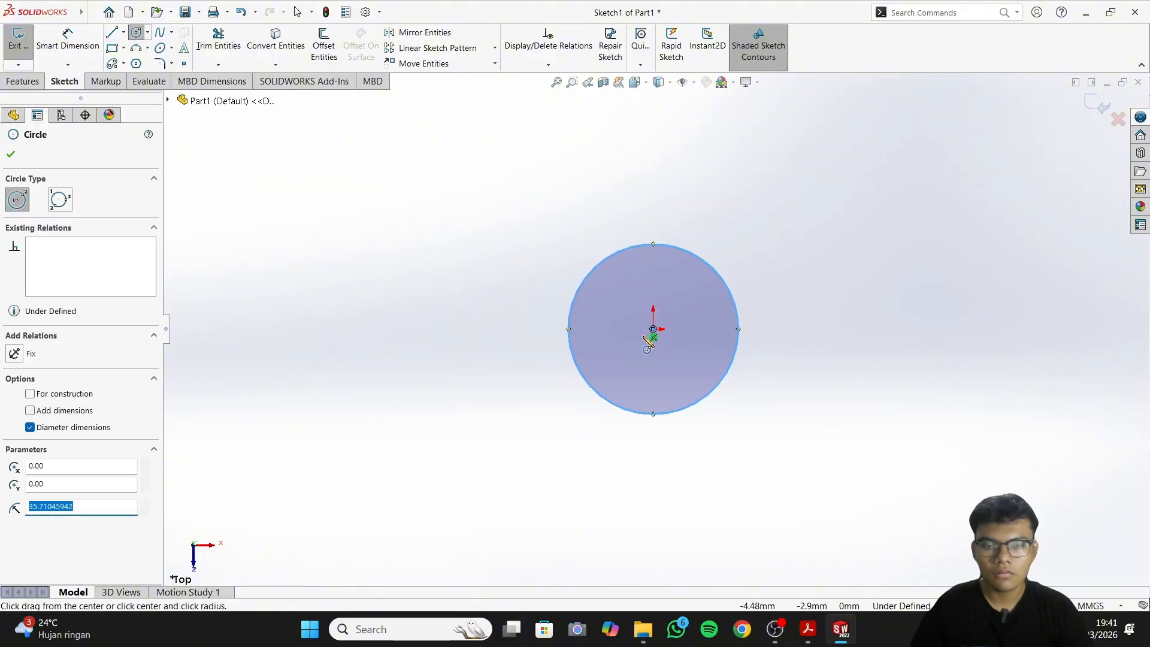
pyautogui.moveTo(653, 329); pyautogui.dragTo(707, 329)
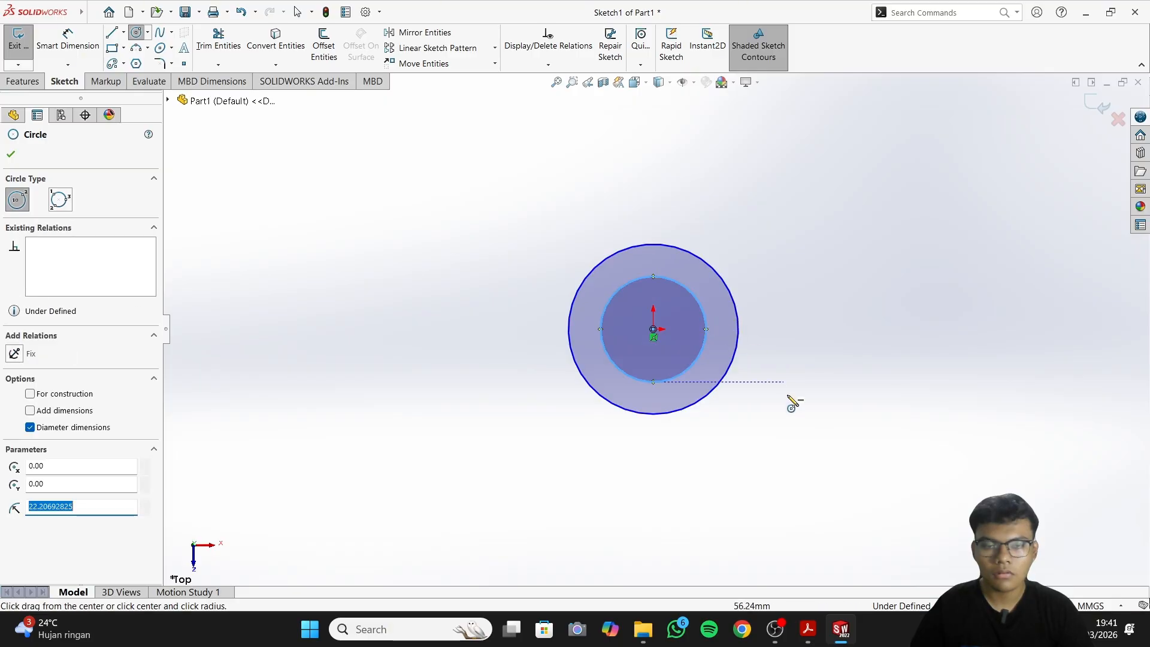
# Check the reference drawing in the PDF and dimension the outer circle's diameter as 1313 mm
pyautogui.click(846, 632)
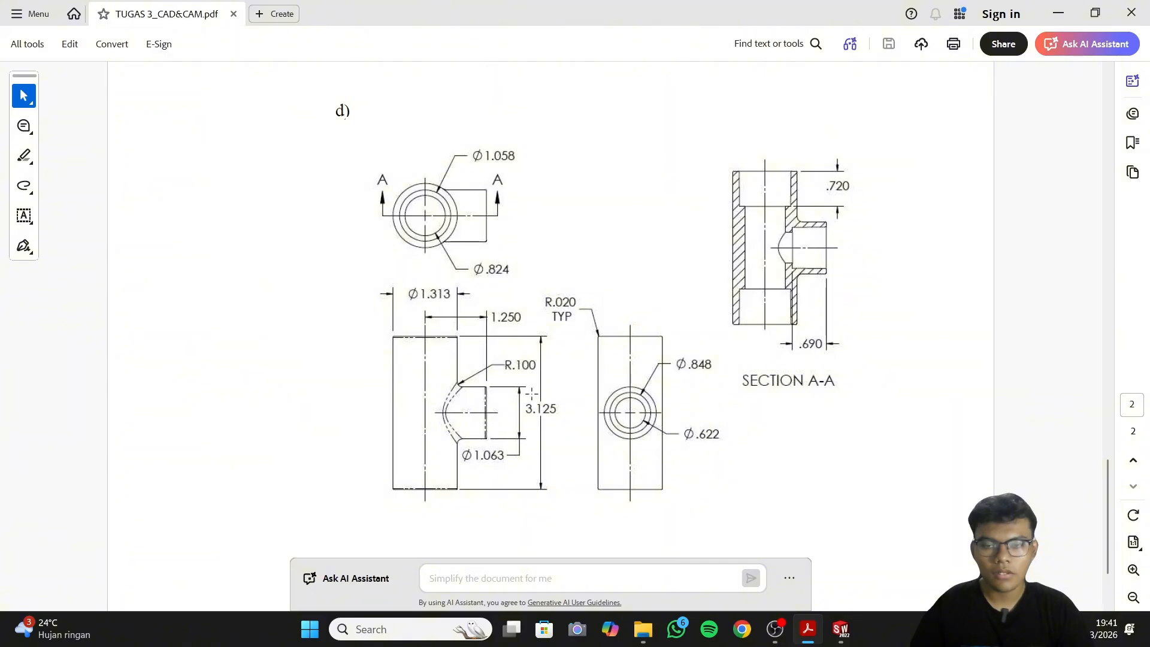
pyautogui.click(848, 637)
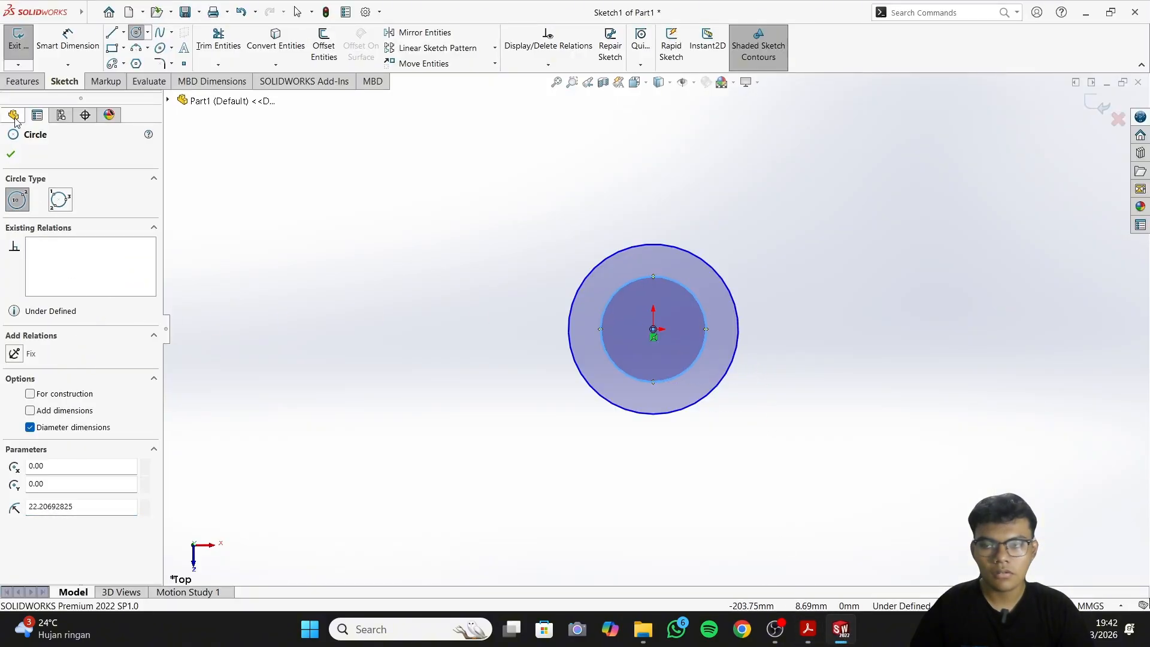
pyautogui.click(68, 40)
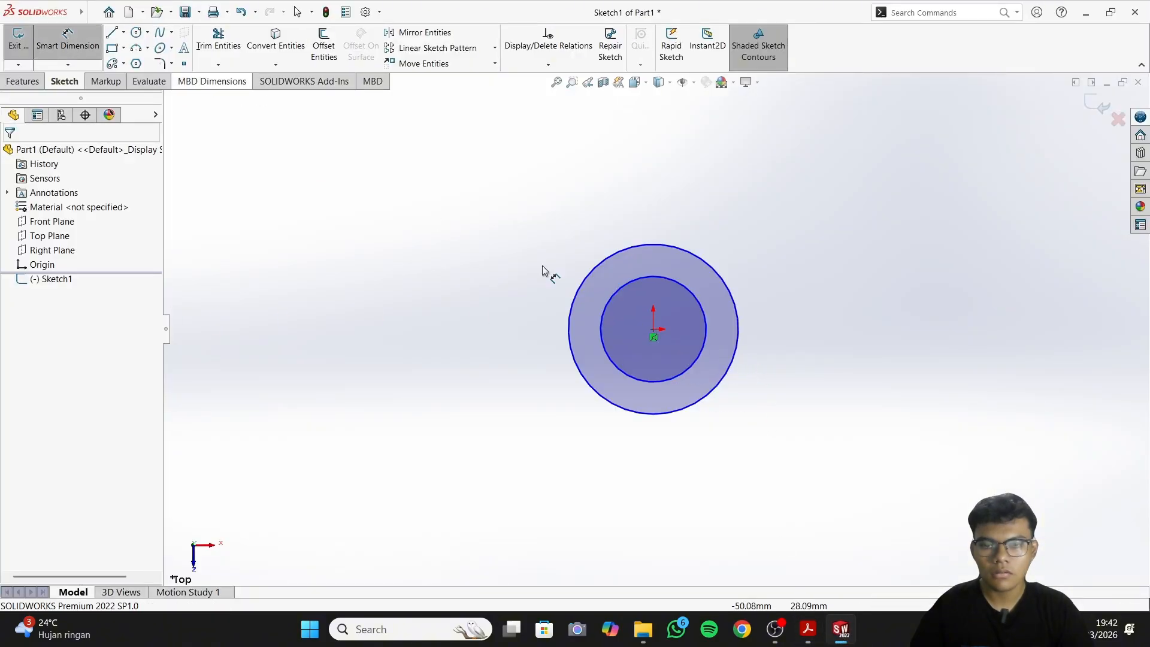
pyautogui.click(734, 303)
pyautogui.click(797, 329)
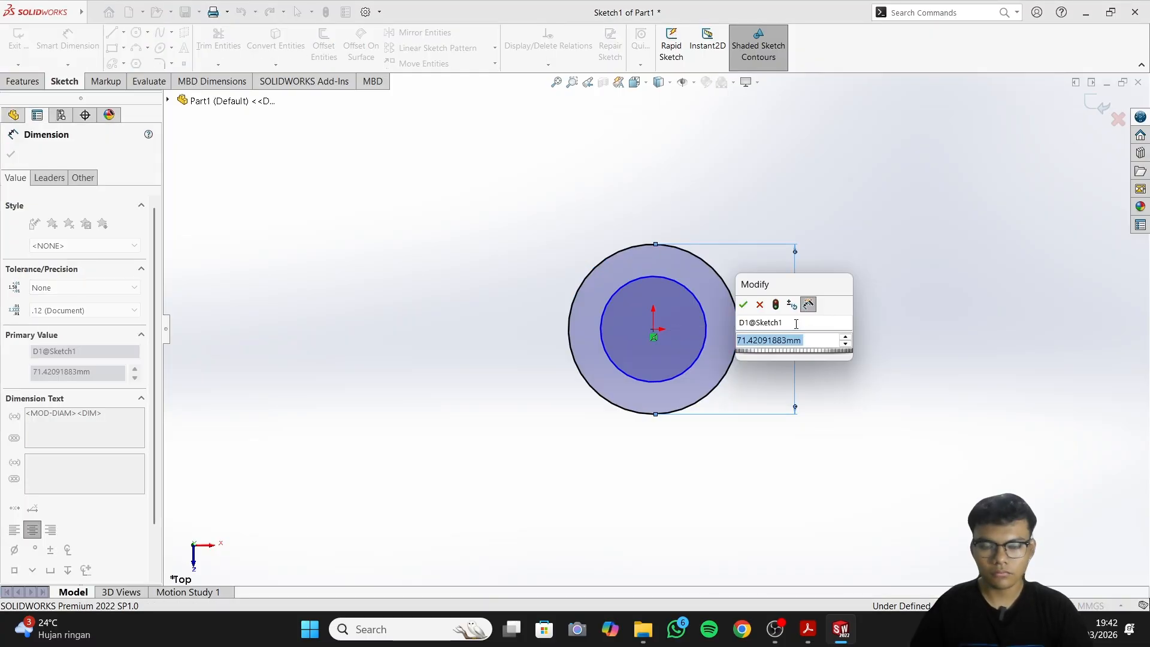
pyautogui.write('1313')
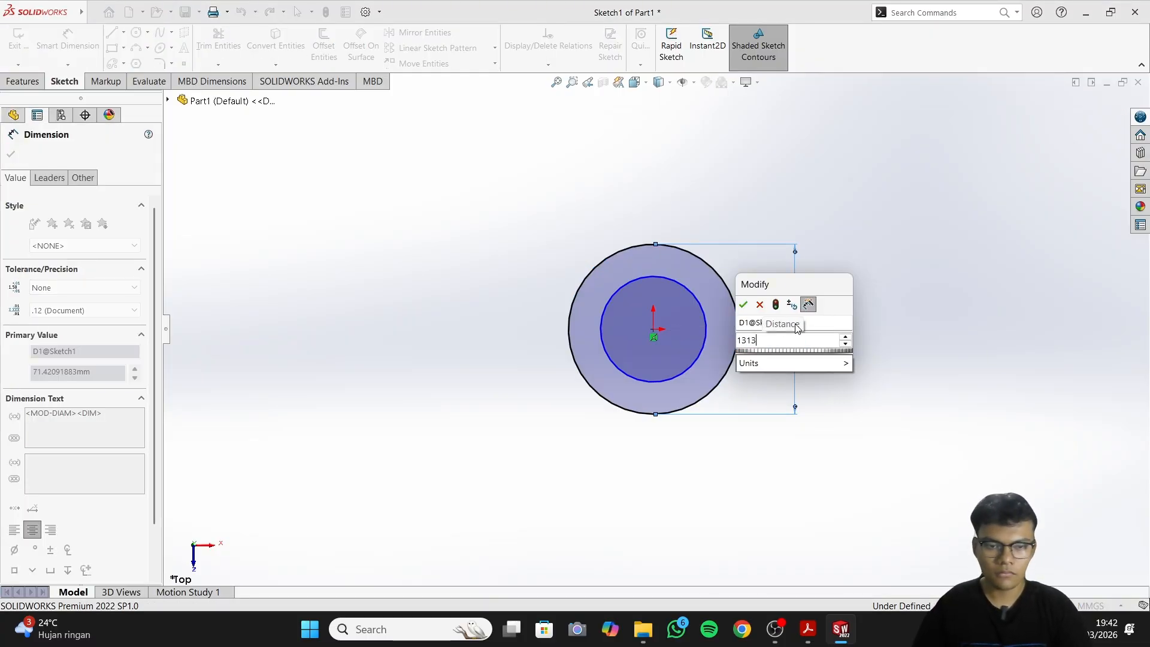
pyautogui.press('Return')
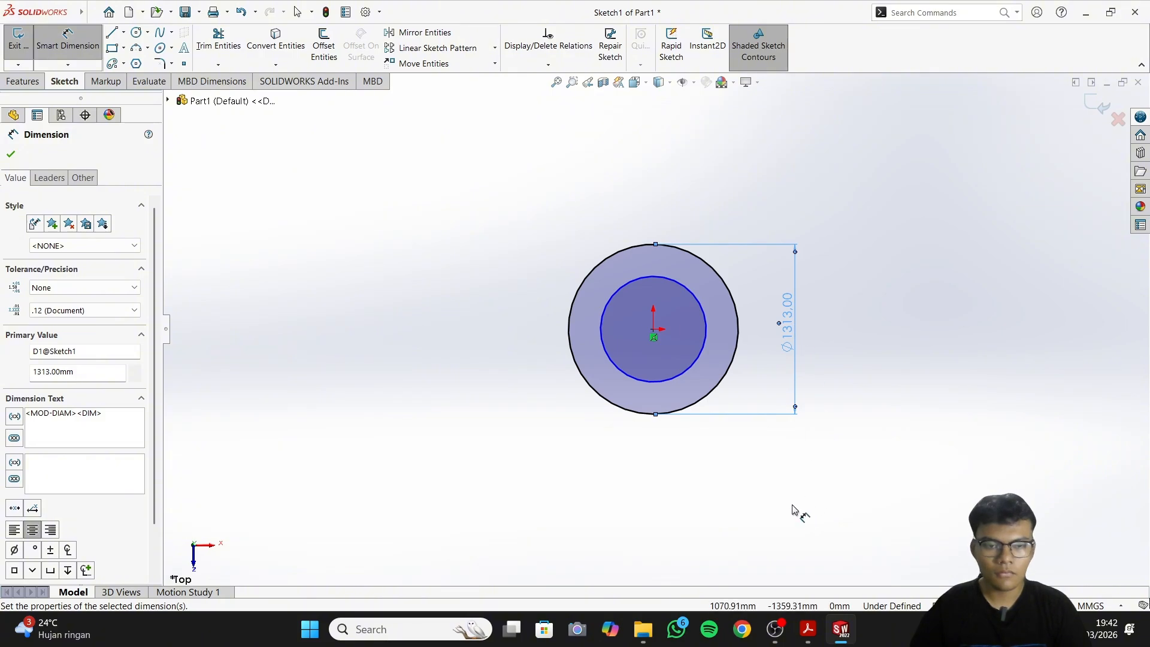
# Consult the PDF drawing again and dimension the inner circle's diameter as 824 mm
pyautogui.click(812, 644)
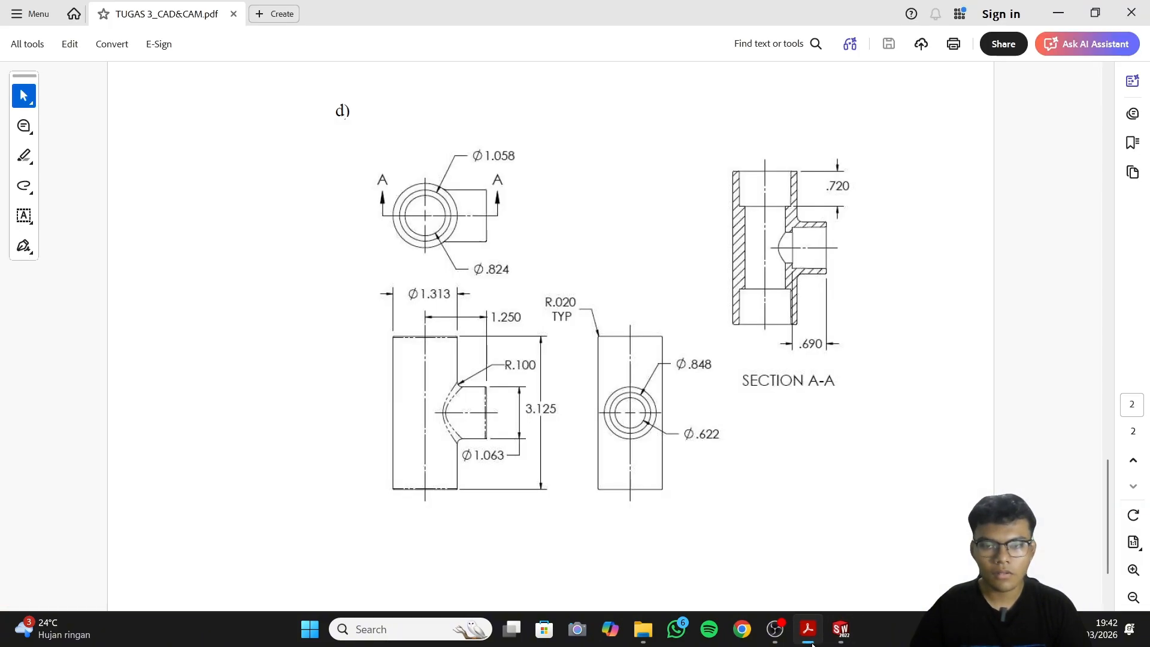
pyautogui.click(808, 631)
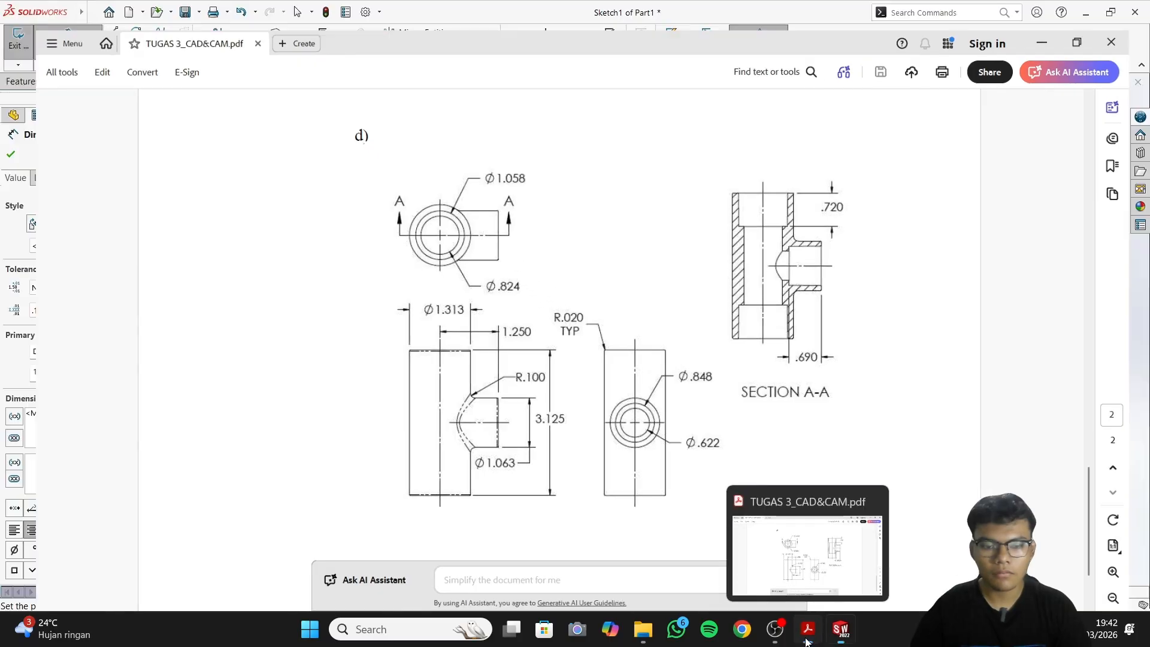
pyautogui.click(704, 346)
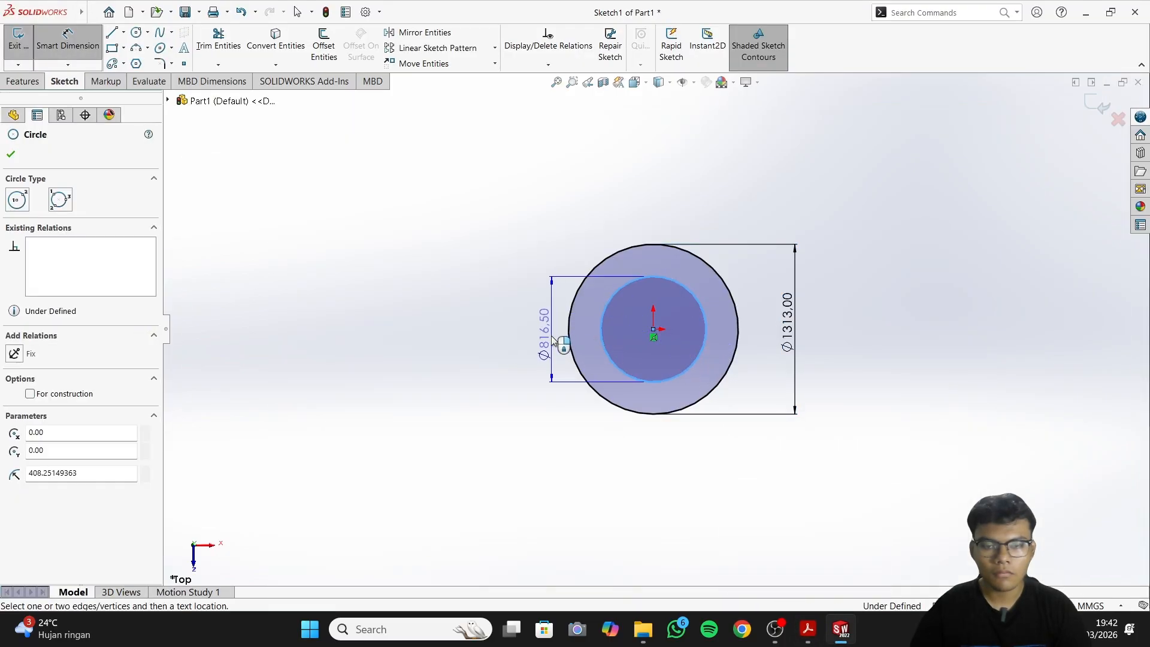
pyautogui.click(539, 337)
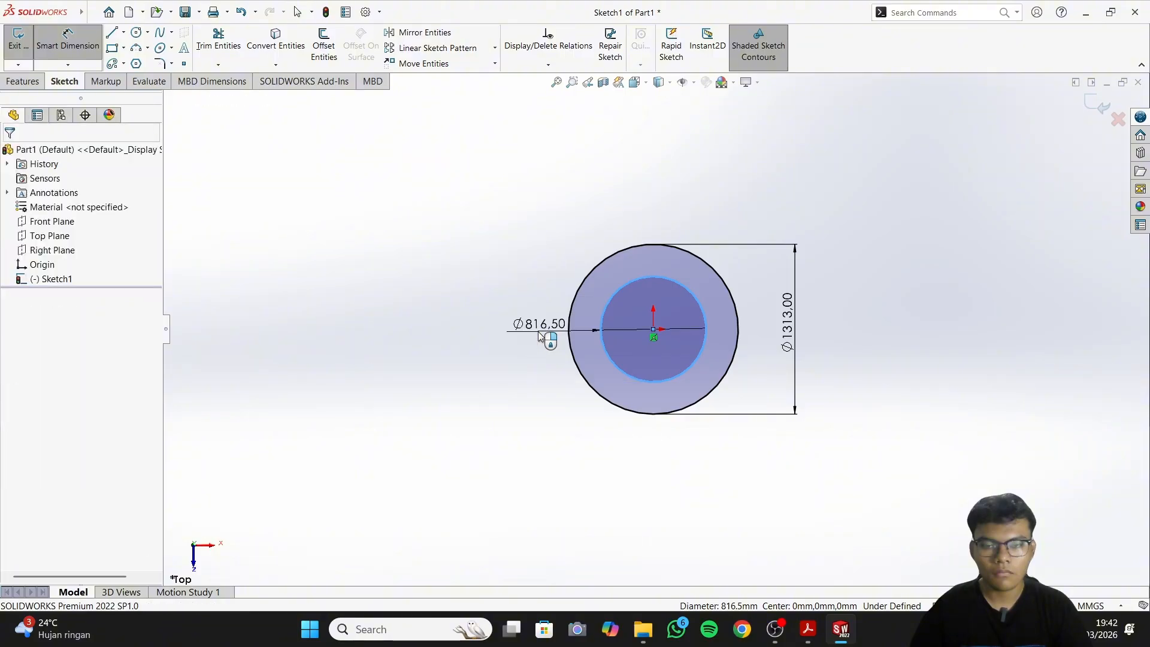
pyautogui.write('824')
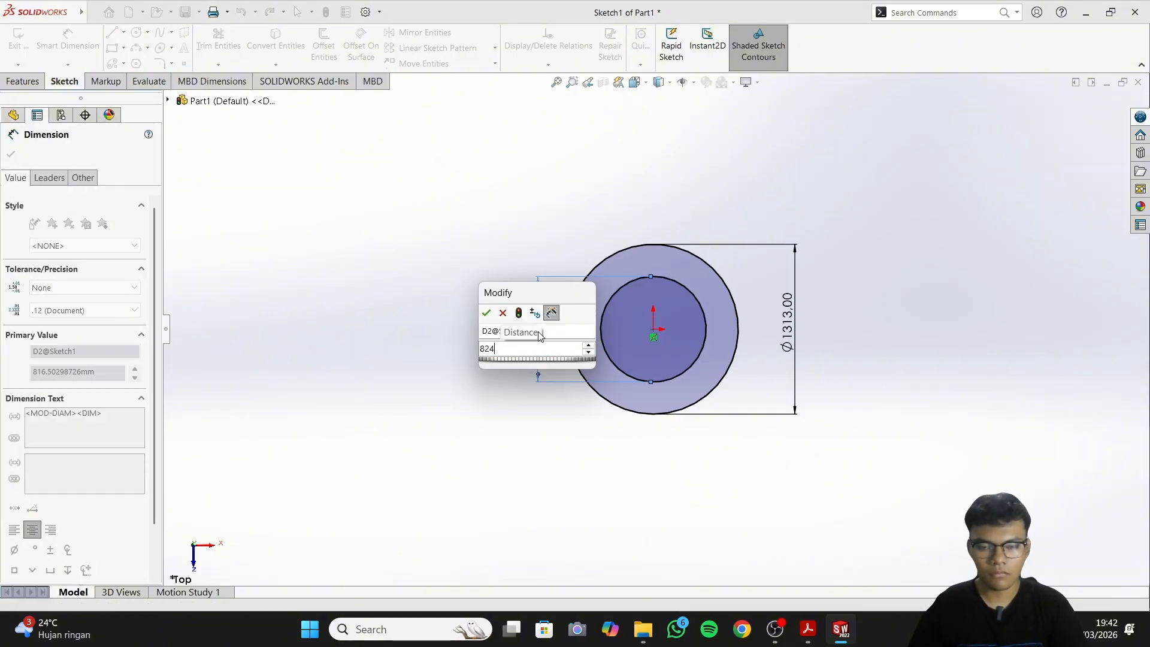
pyautogui.press('Return')
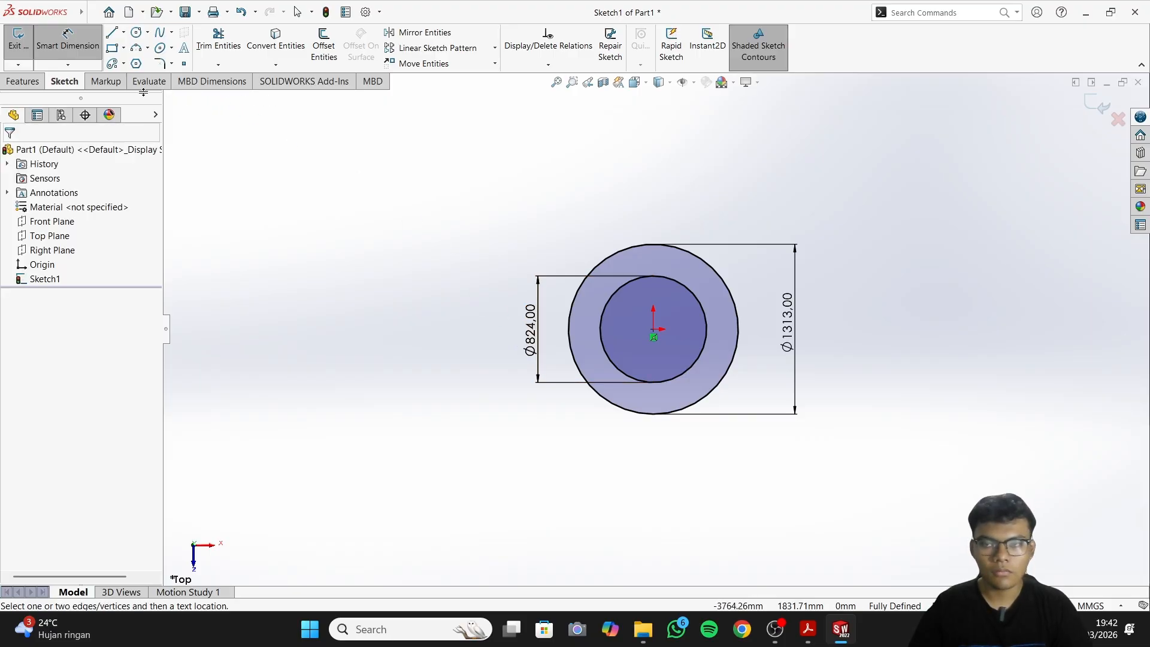
pyautogui.click(68, 54)
pyautogui.click(72, 33)
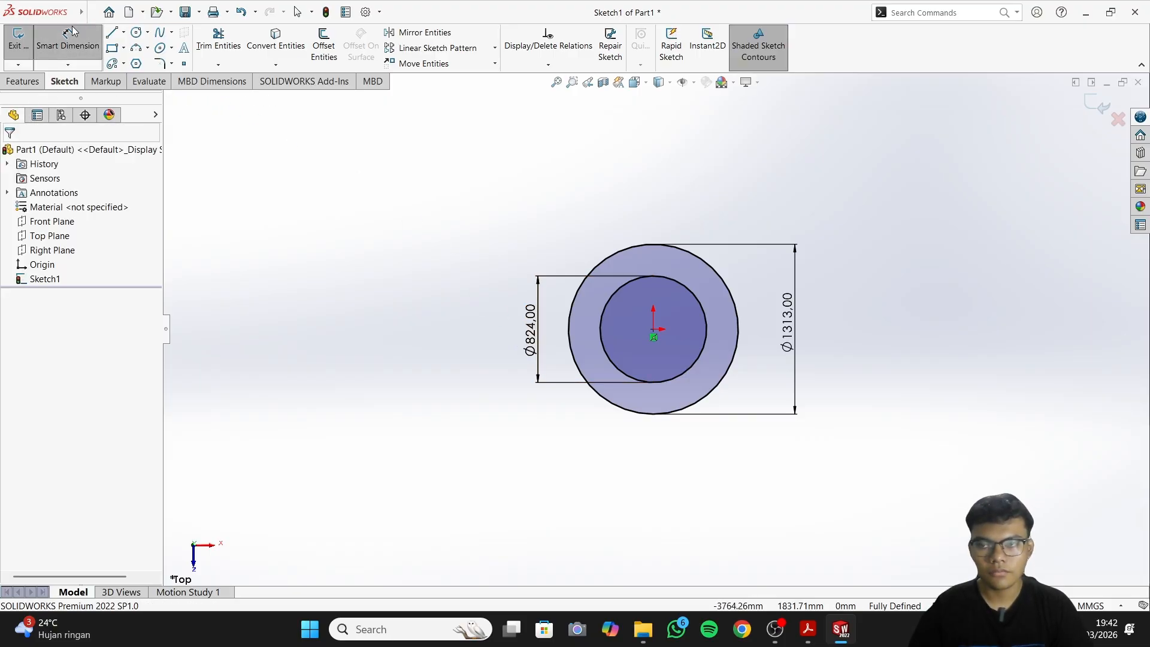
# Extrude the 1313 mm outer circle as a boss with a blind depth of 3125 mm, checking the PDF drawing for the height
pyautogui.click(27, 81)
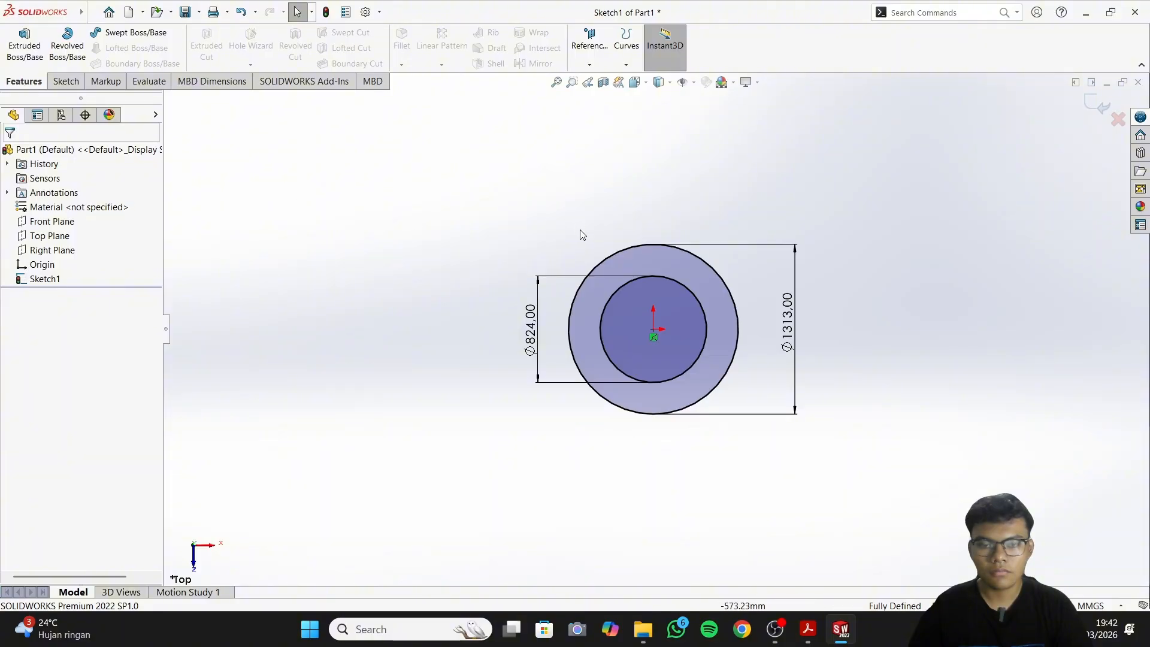
pyautogui.click(31, 49)
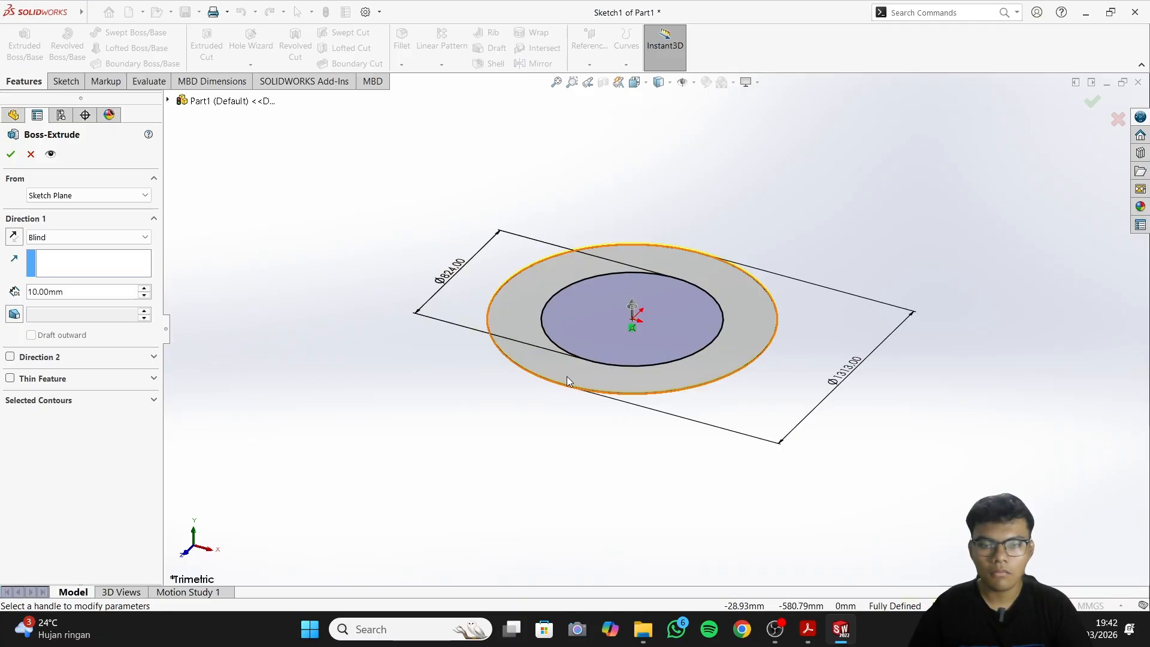
pyautogui.click(569, 382)
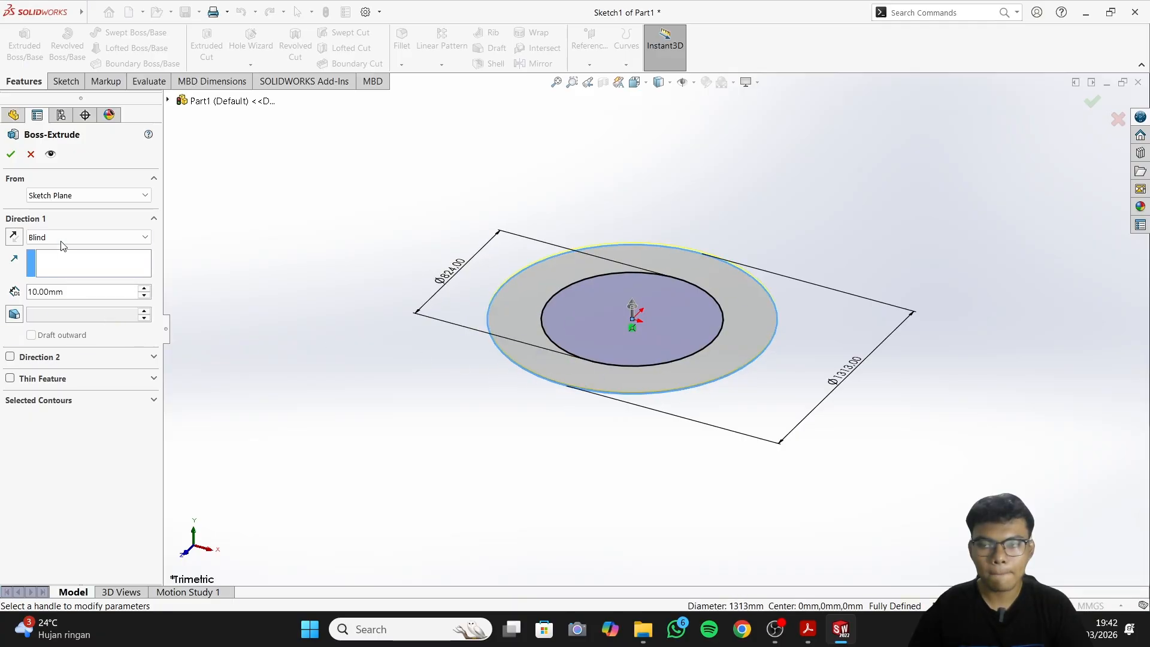
pyautogui.click(808, 630)
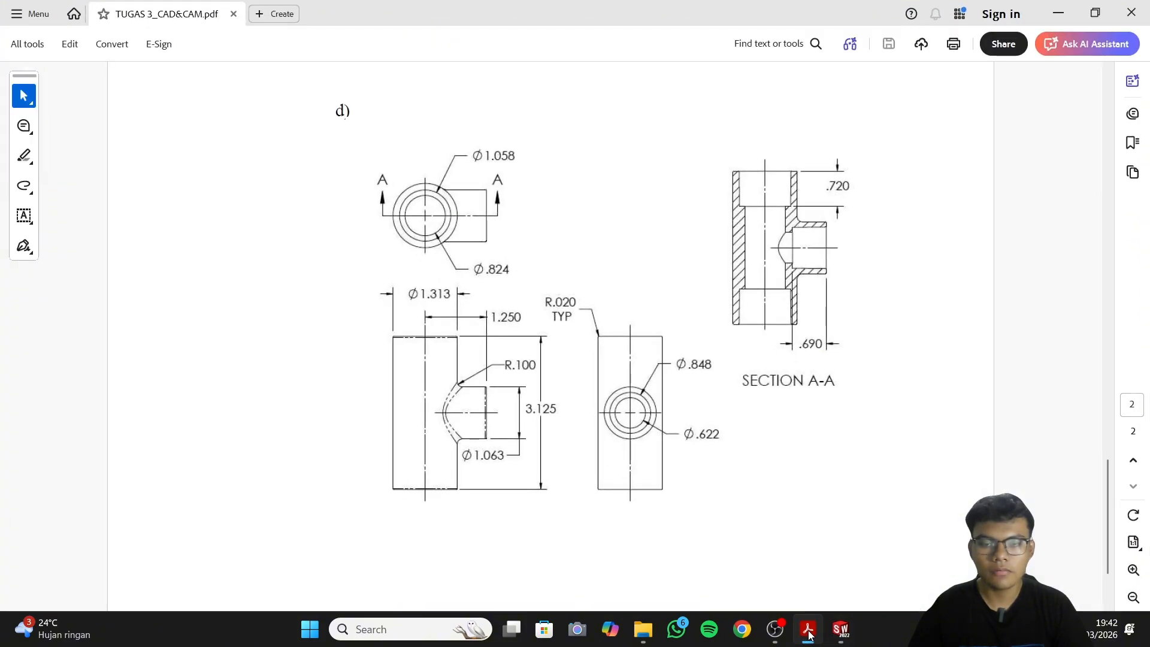
pyautogui.click(808, 630)
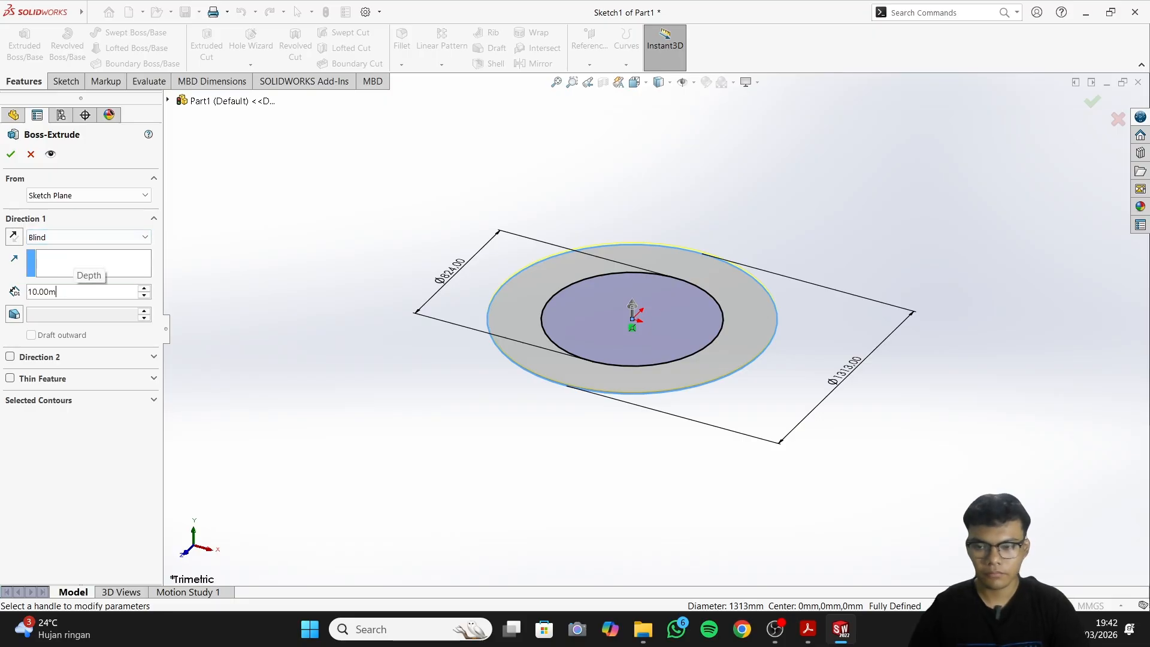
pyautogui.press('BackSpace')
pyautogui.press('BackSpace')
pyautogui.press('BackSpace')
pyautogui.press('BackSpace')
pyautogui.press('BackSpace')
pyautogui.press('BackSpace')
pyautogui.write('3125')
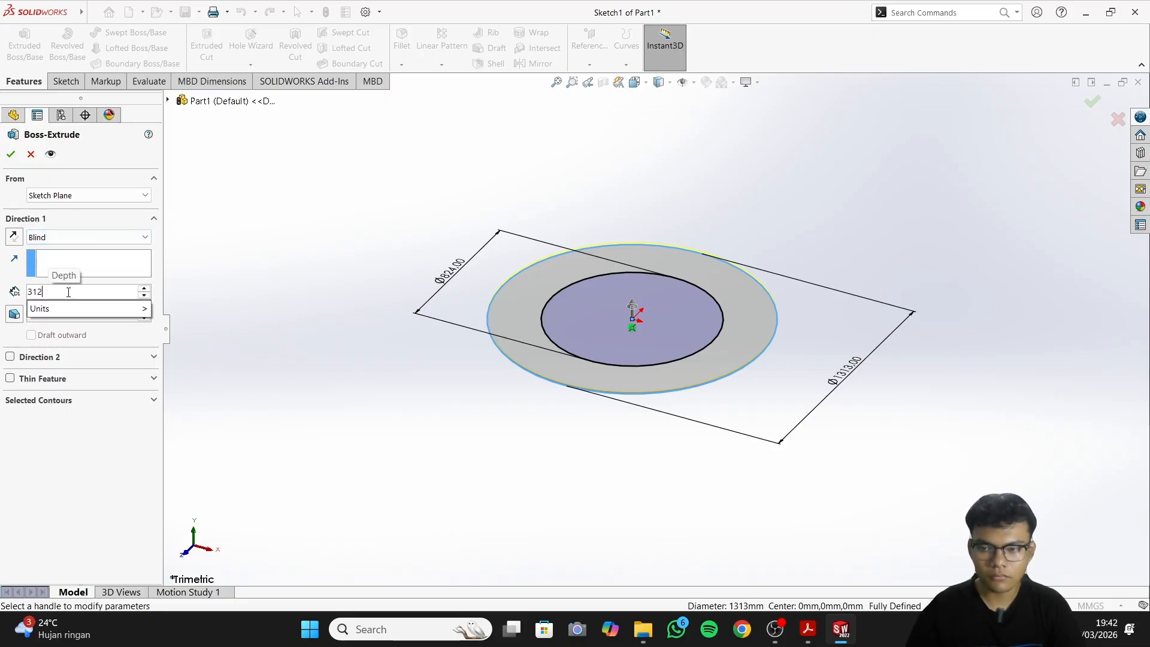
pyautogui.press('Return')
pyautogui.click(11, 155)
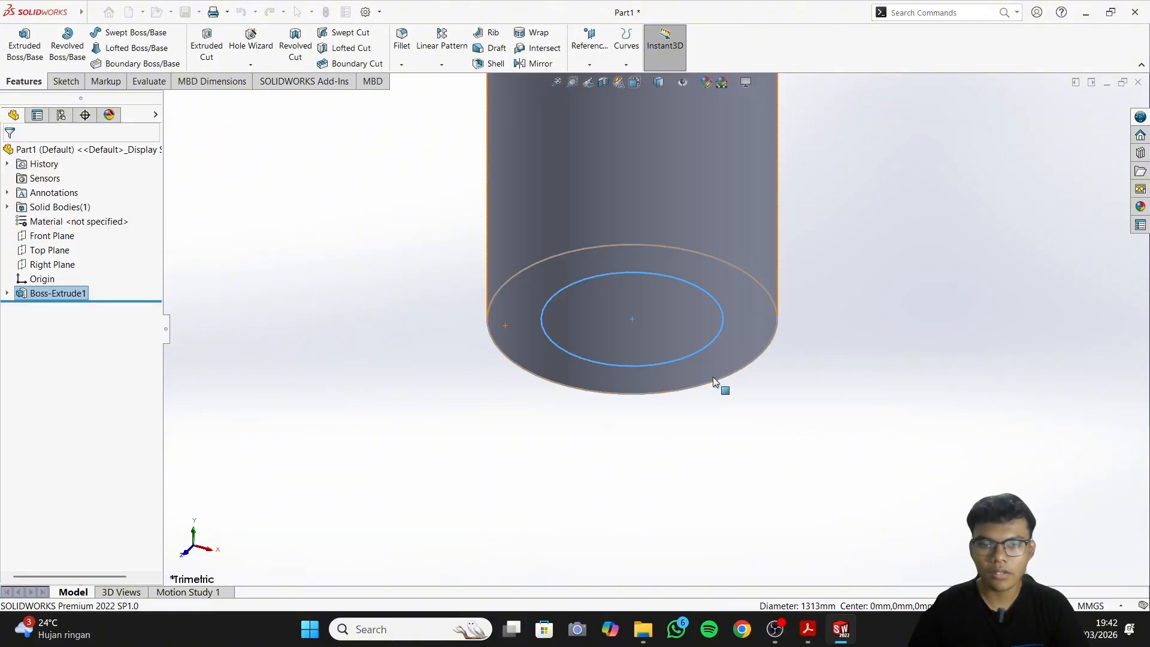
# Start an Extruded Cut with a new sketch on the cylinder's bottom face
pyautogui.moveTo(874, 326); pyautogui.dragTo(885, 267, button='middle')
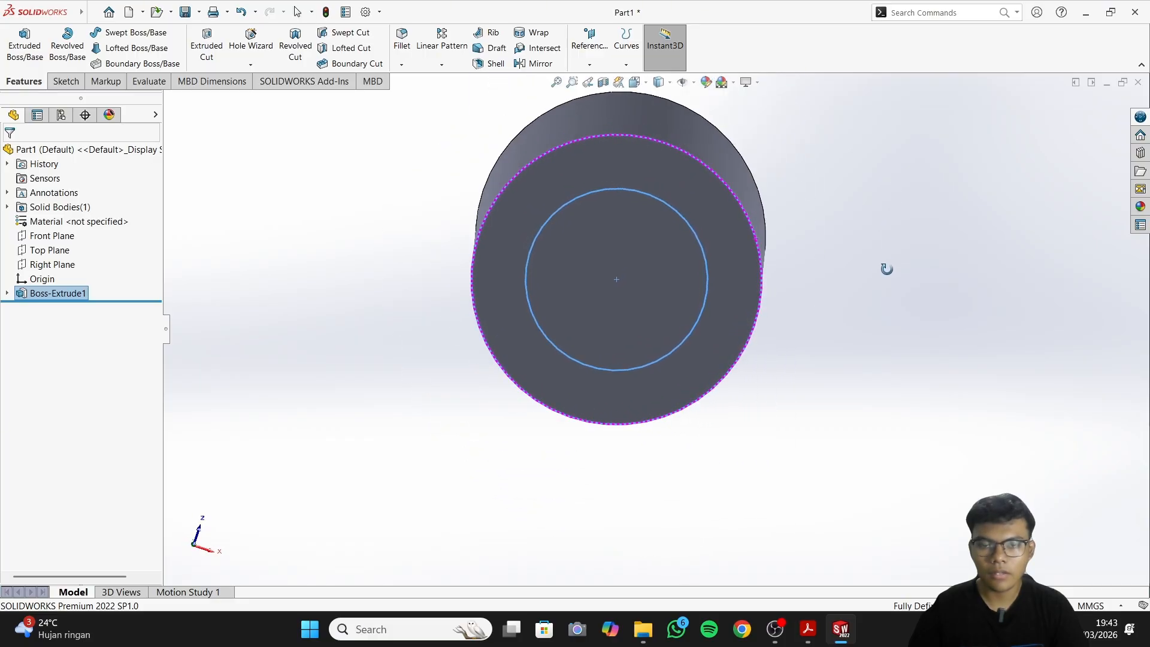
pyautogui.click(209, 50)
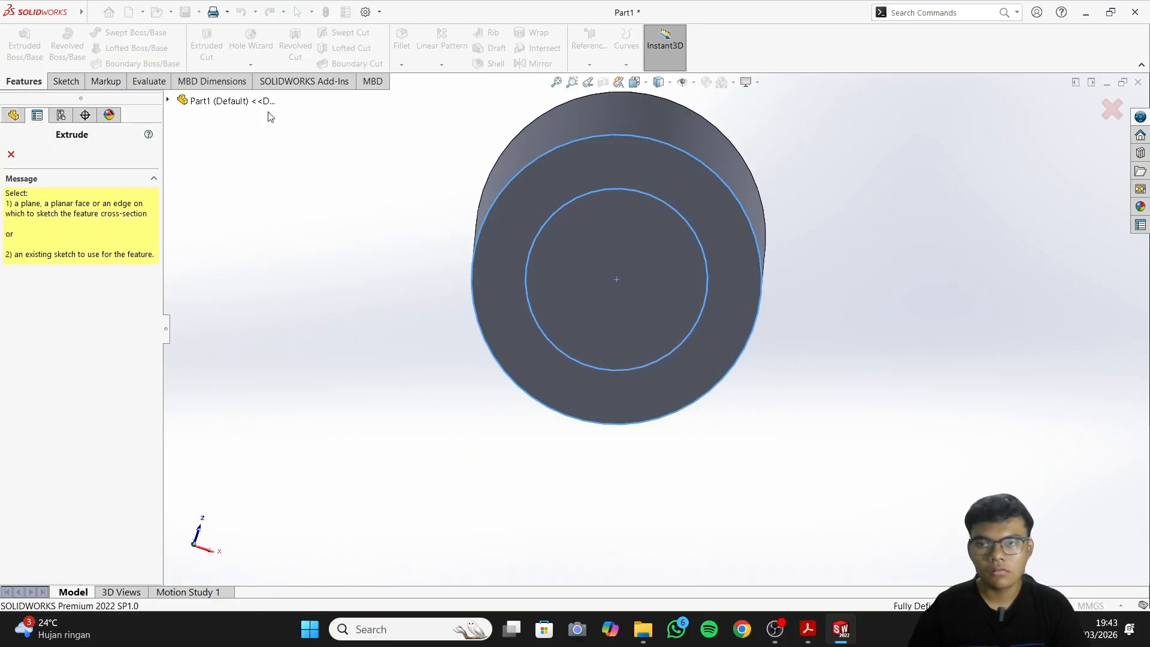
pyautogui.click(617, 271)
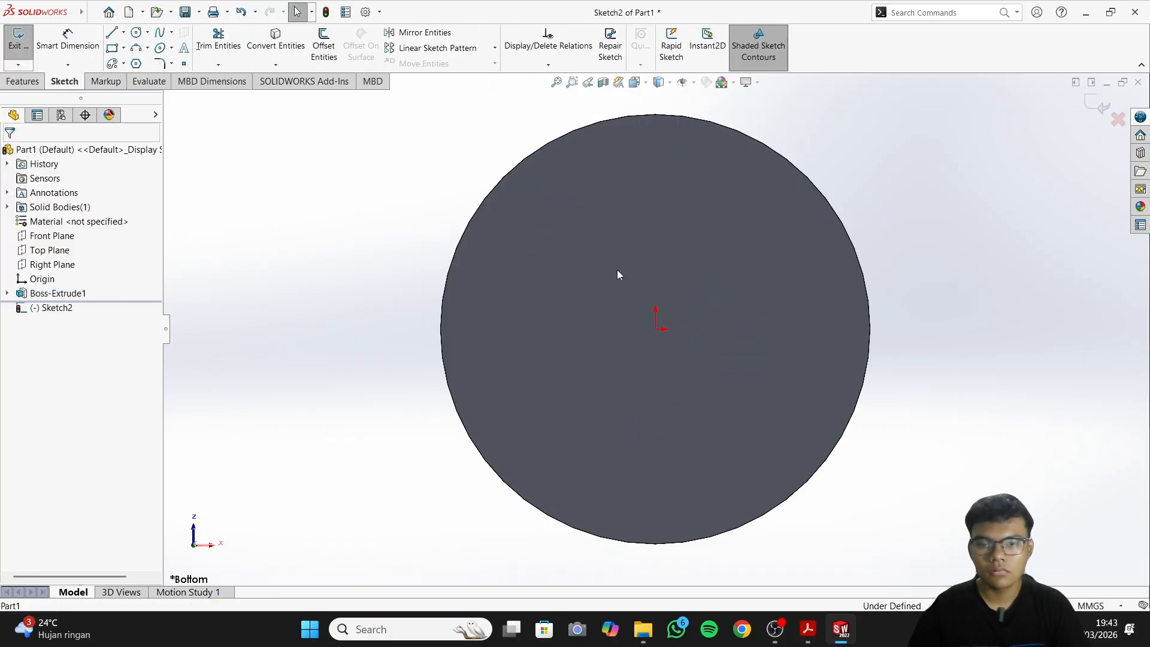
pyautogui.click(621, 314)
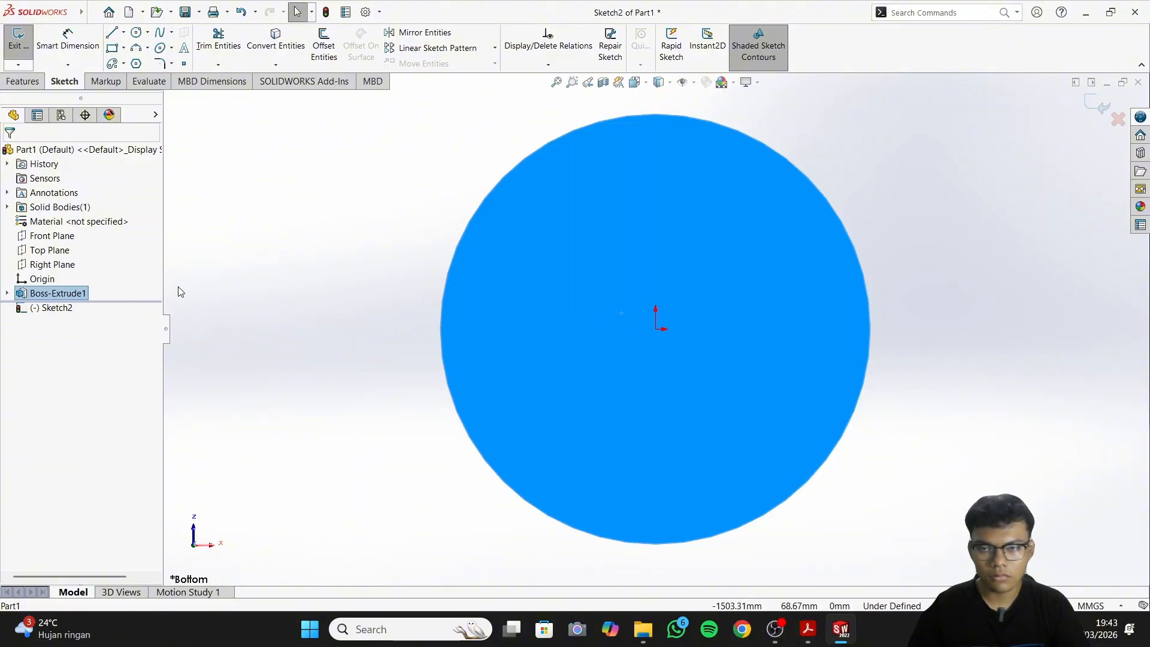
pyautogui.click(251, 264)
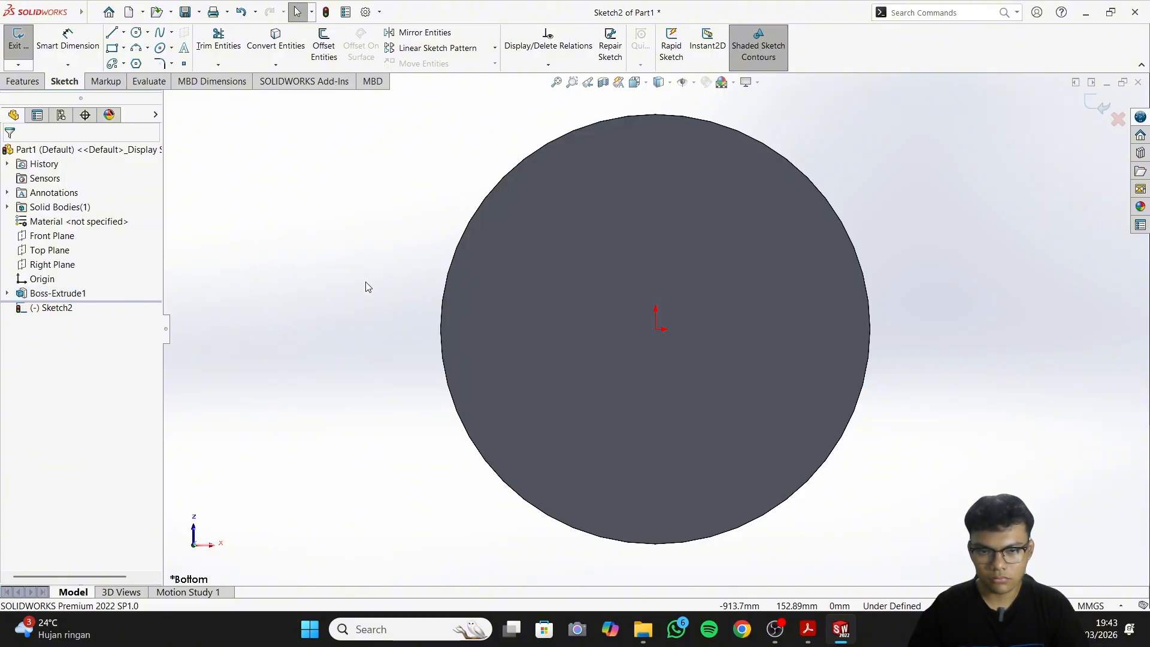
pyautogui.click(146, 37)
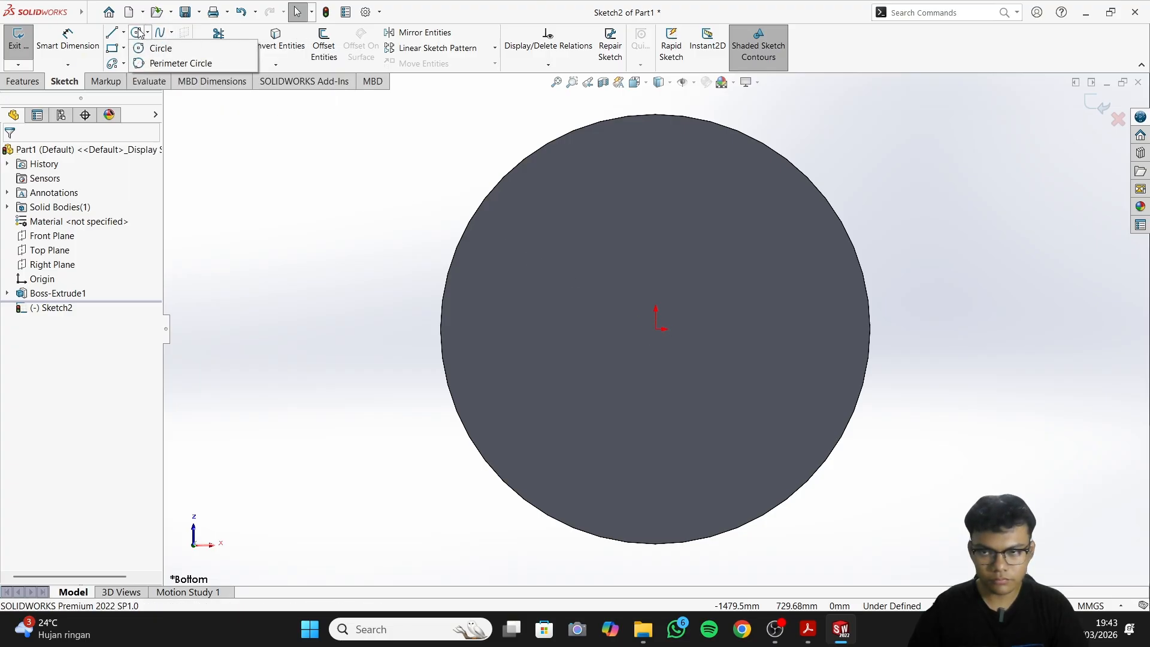
pyautogui.click(157, 48)
pyautogui.press('Escape')
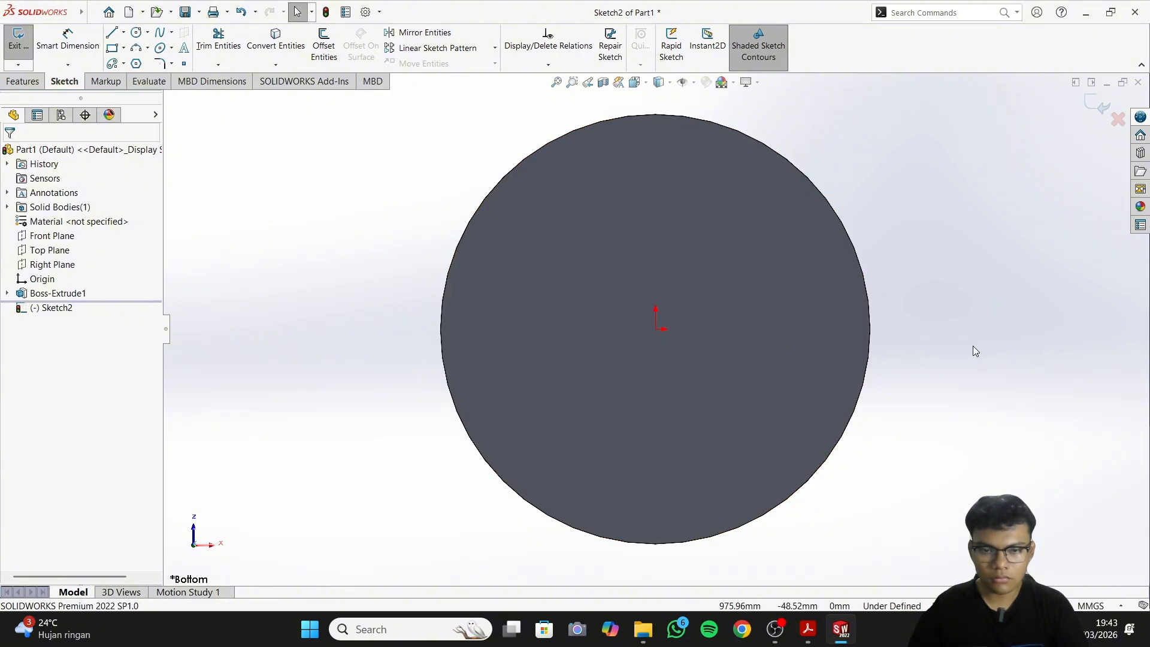
pyautogui.moveTo(973, 350)
pyautogui.mouseDown(button='middle')
pyautogui.moveTo(929, 339)
pyautogui.moveTo(966, 357)
pyautogui.mouseUp(button='middle')
pyautogui.click(860, 334)
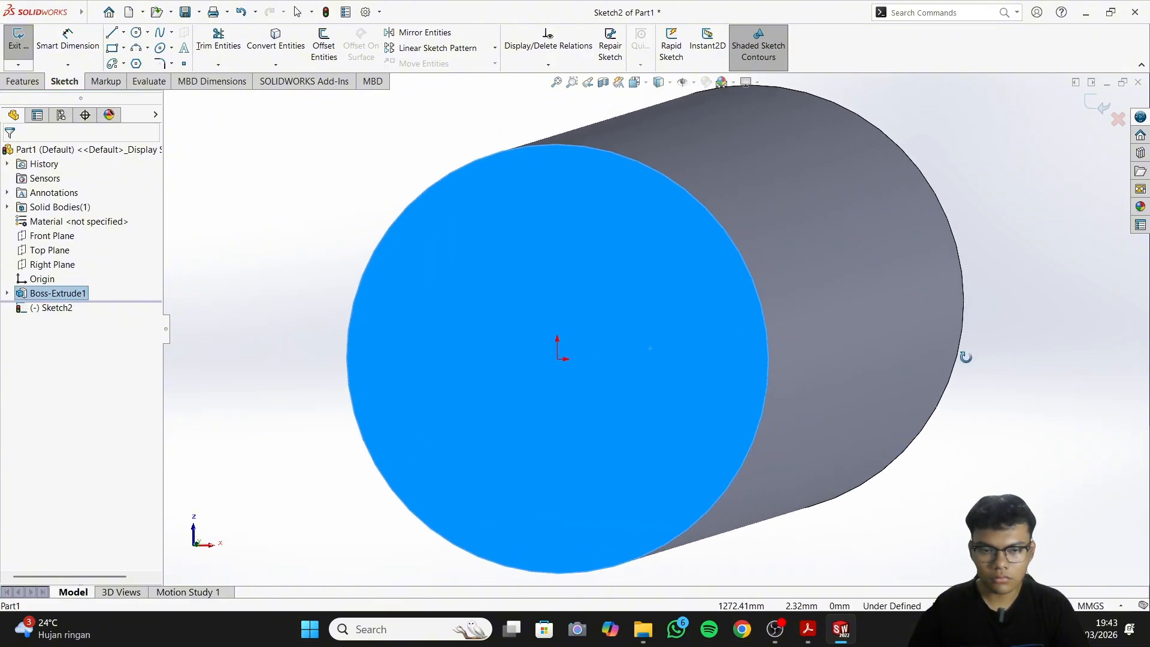
pyautogui.moveTo(624, 354)
pyautogui.mouseDown(button='middle')
pyautogui.moveTo(649, 349)
pyautogui.moveTo(641, 346)
pyautogui.mouseUp(button='middle')
pyautogui.click(137, 33)
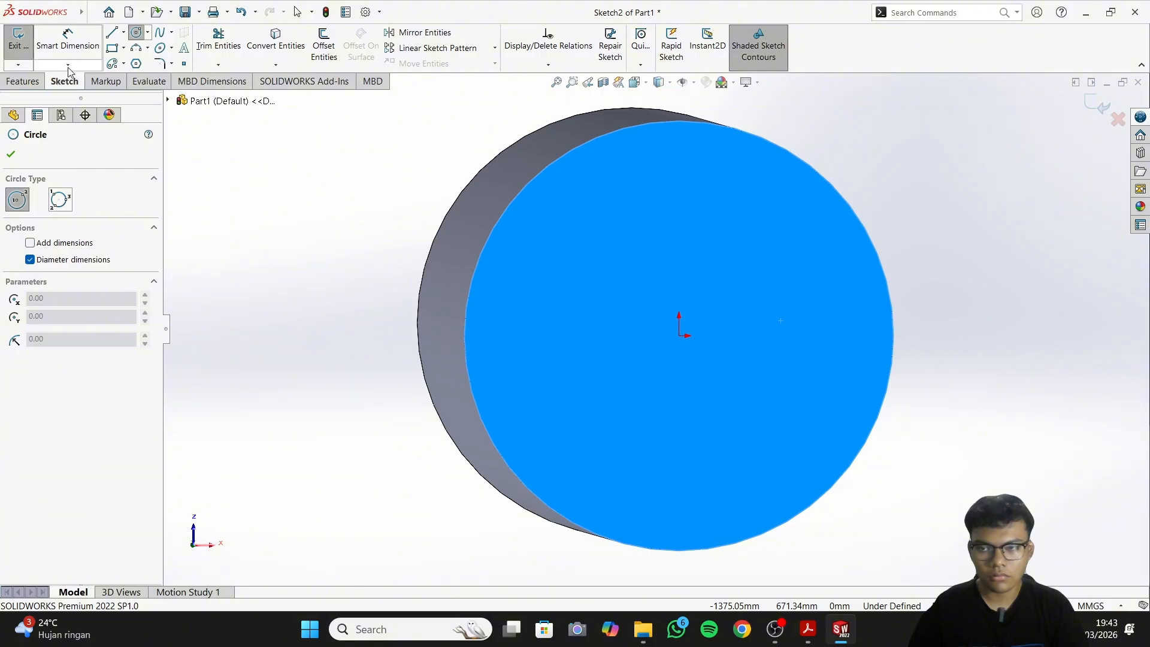
pyautogui.click(594, 276)
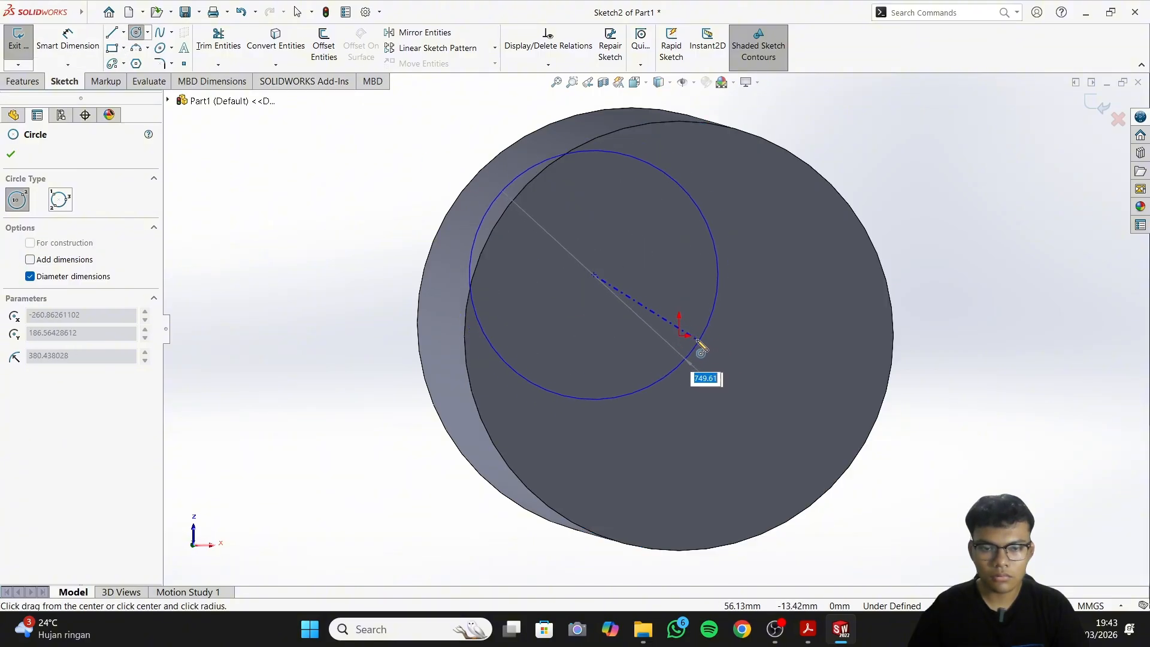
pyautogui.press('Escape')
# Sketch a circle about 403 mm in diameter centred on the origin of the cylinder's bottom face
pyautogui.moveTo(683, 329); pyautogui.dragTo(641, 323, button='middle')
pyautogui.click(614, 315)
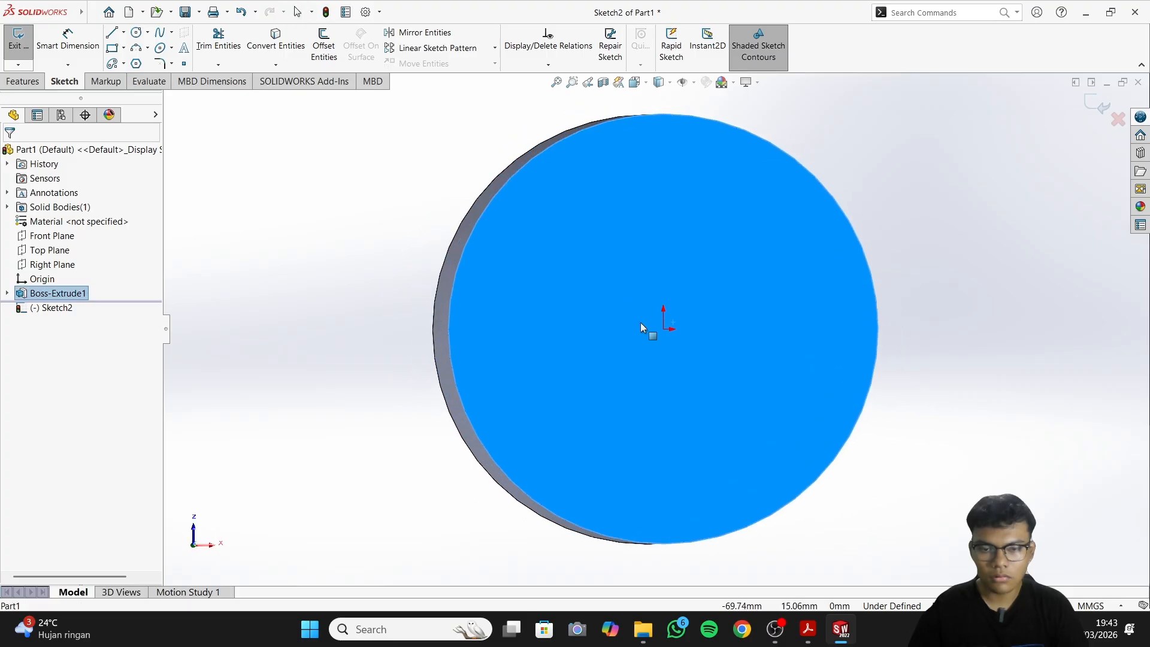
pyautogui.click(137, 34)
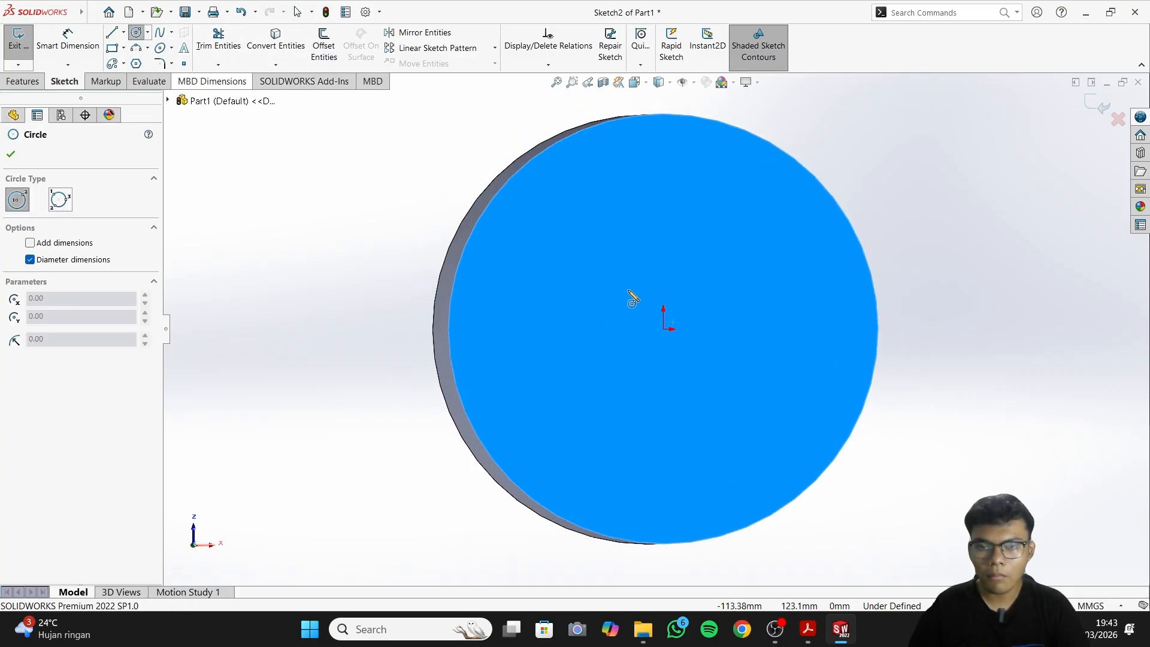
pyautogui.click(664, 329)
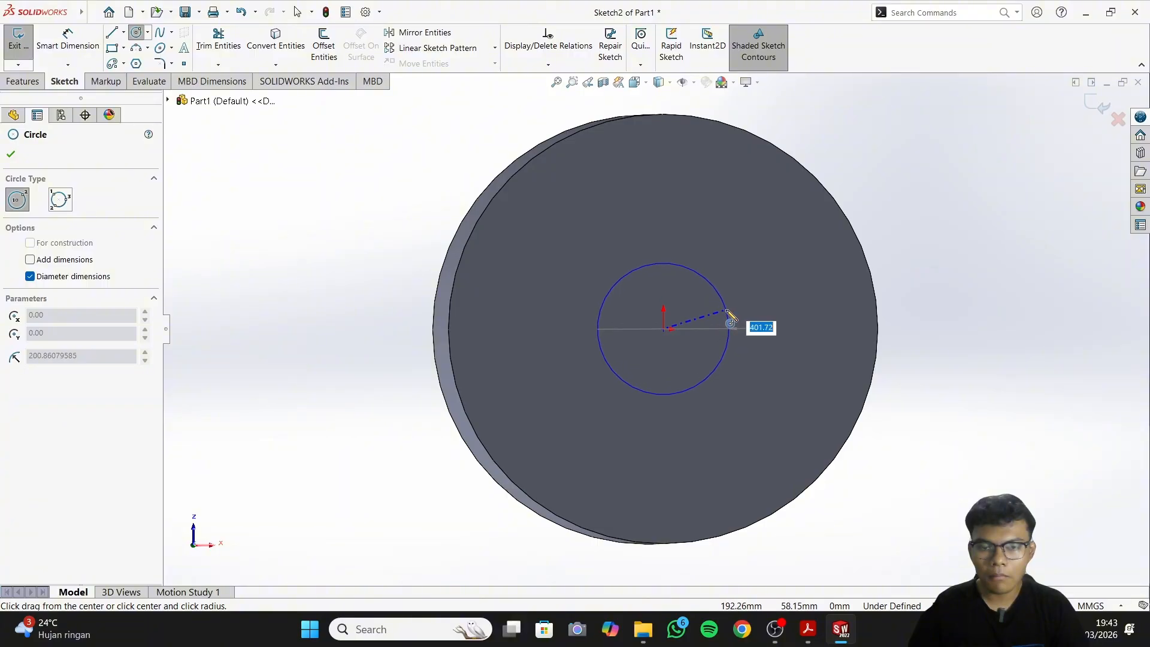
pyautogui.click(726, 312)
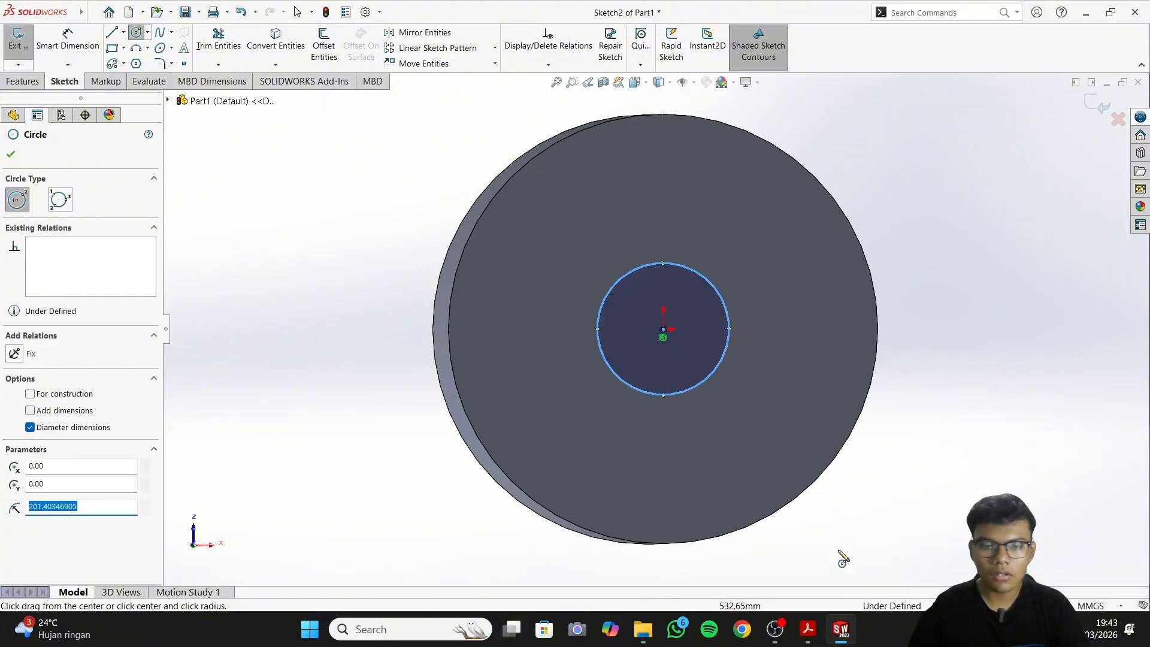
# Check the bore size in the PDF drawing and dimension the new circle's diameter as 824 mm
pyautogui.click(807, 632)
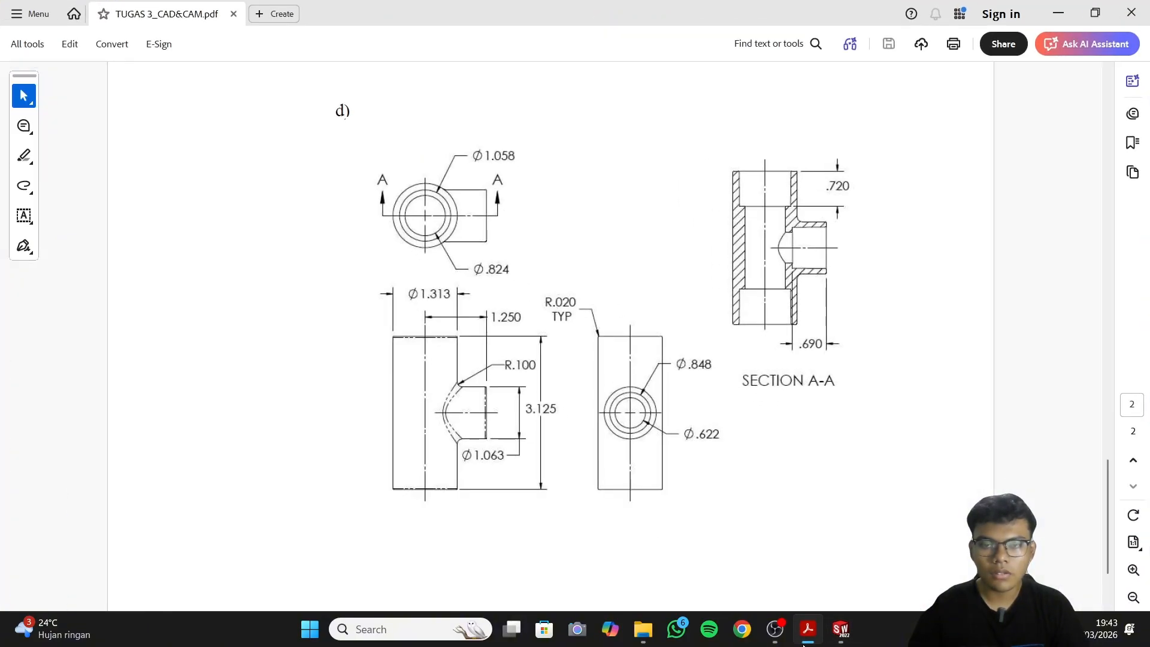
pyautogui.click(806, 633)
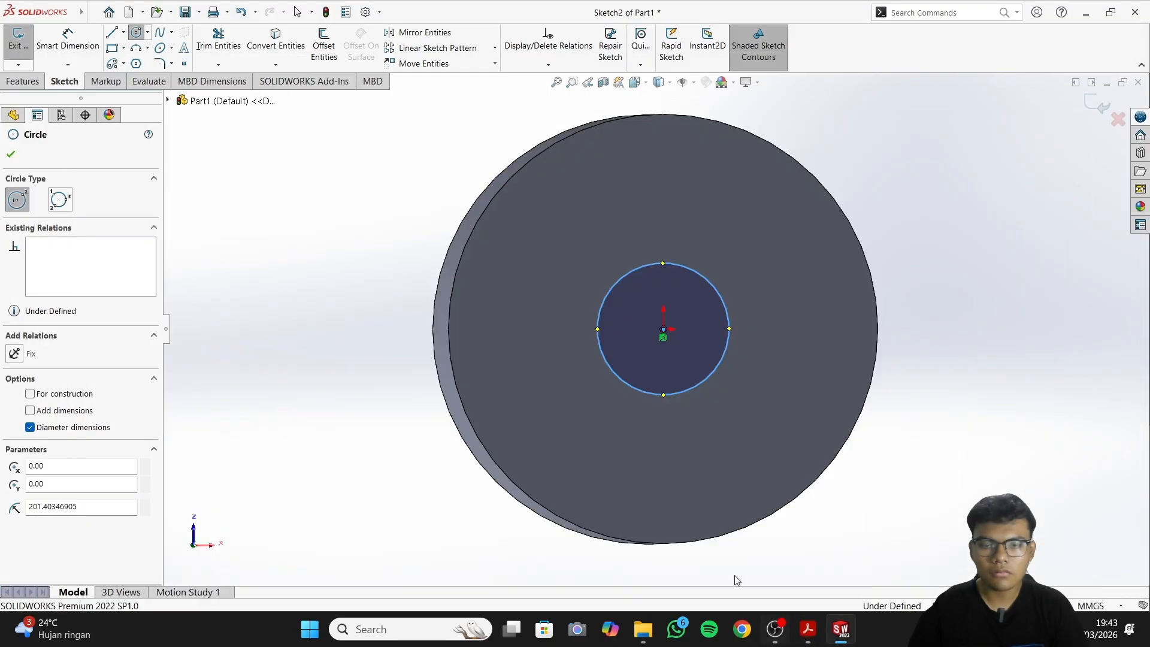
pyautogui.click(87, 37)
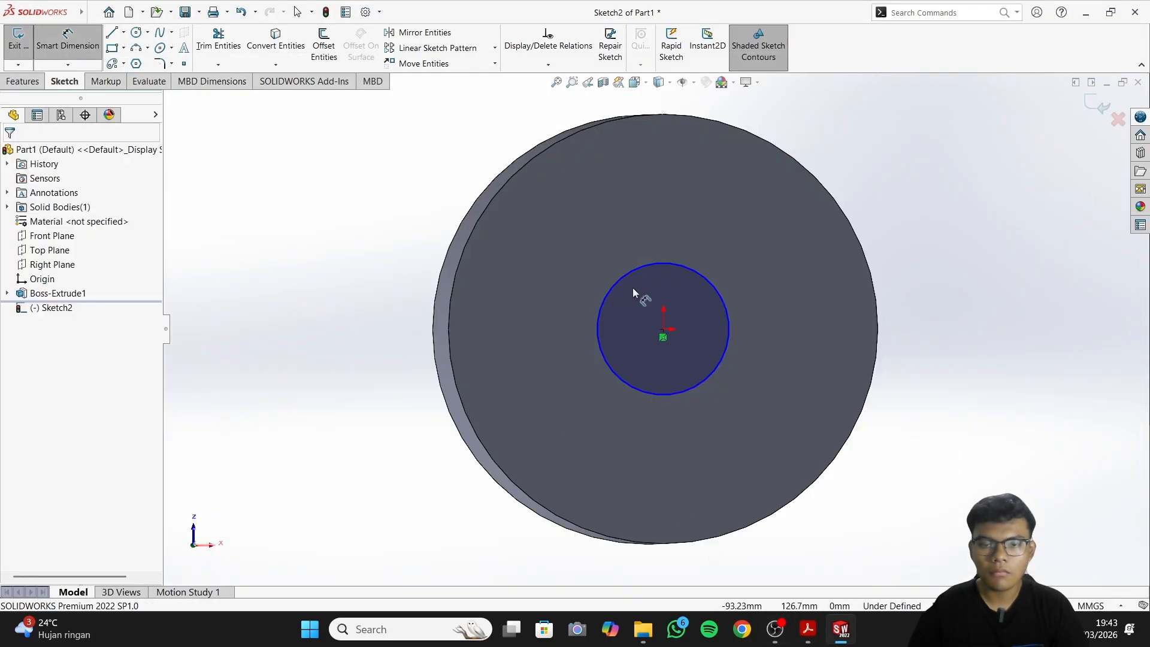
pyautogui.click(707, 276)
pyautogui.click(749, 247)
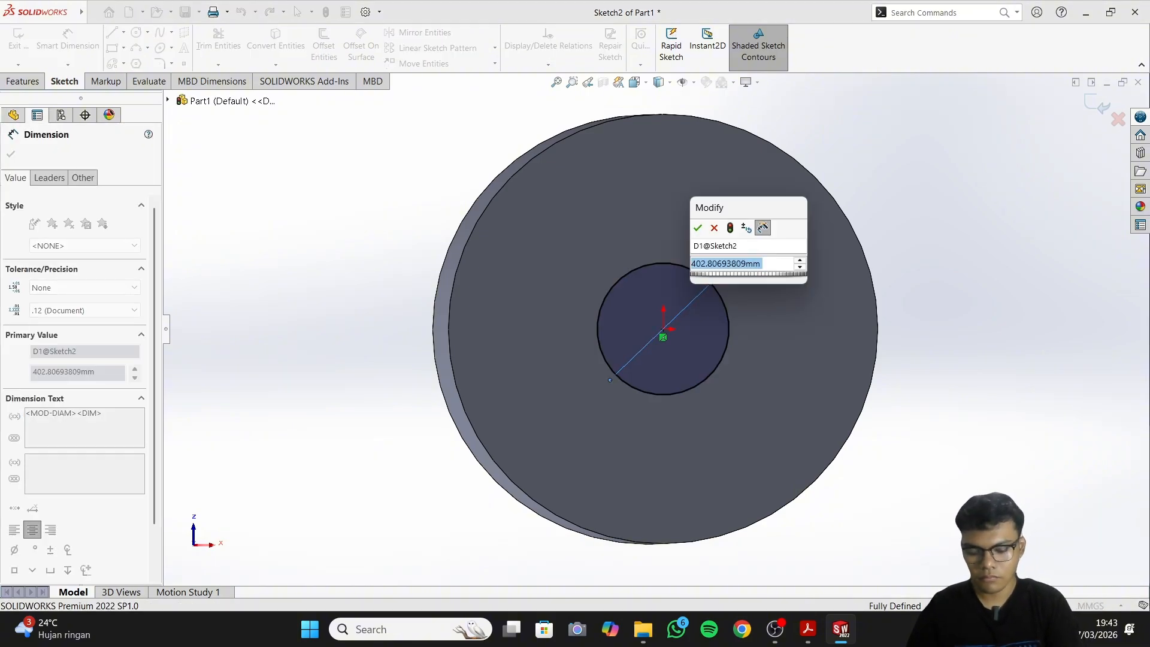
pyautogui.write('824')
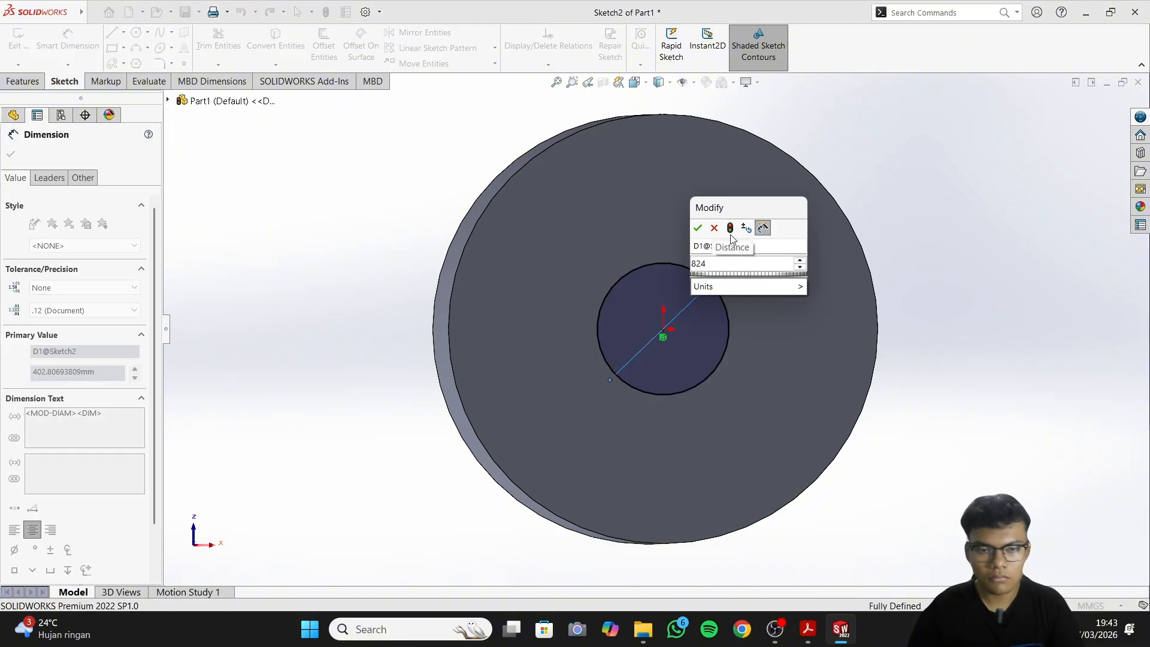
pyautogui.click(698, 228)
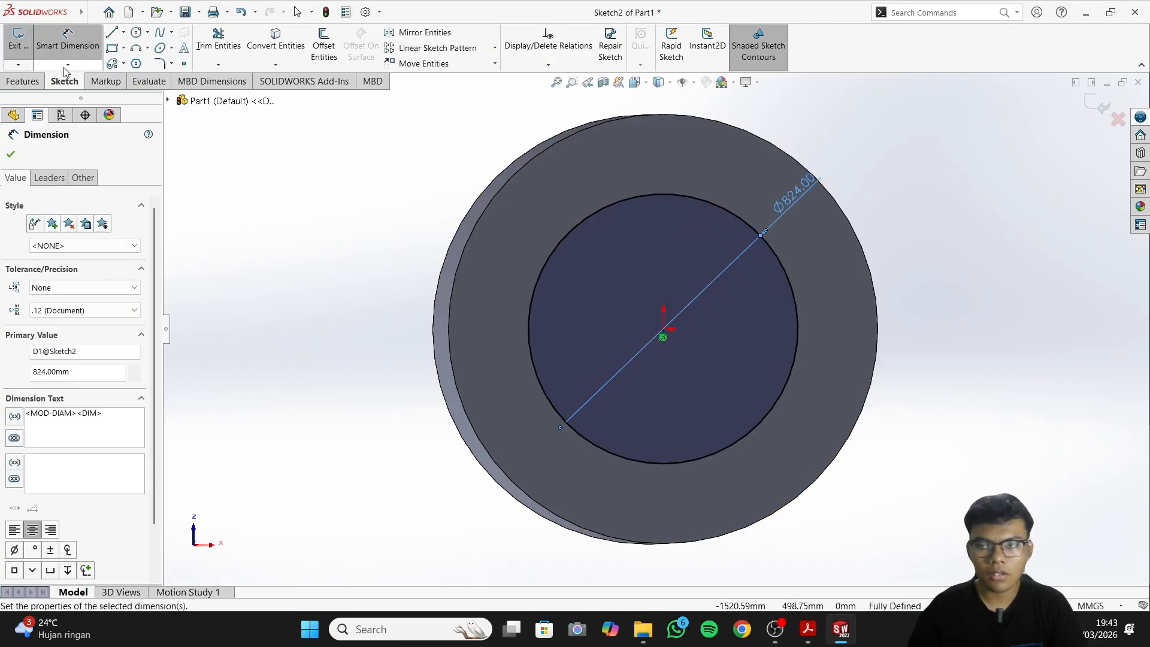
# Cut the 824 mm circle through the whole cylinder with an Extruded Cut set to Through All
pyautogui.click(24, 82)
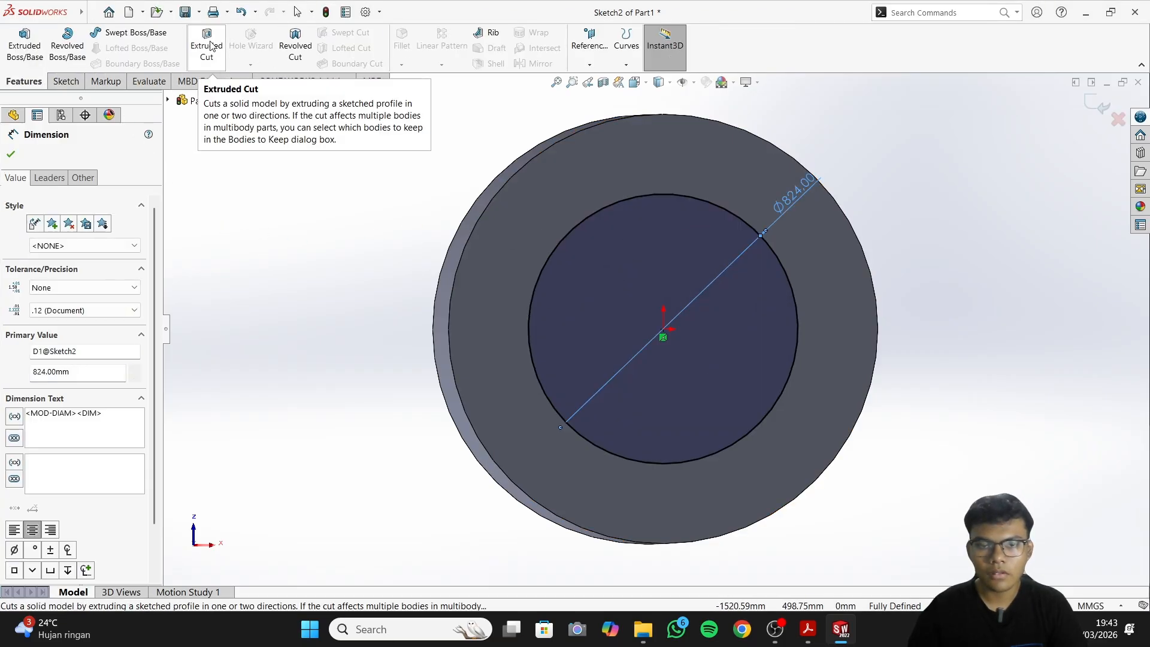
pyautogui.click(11, 154)
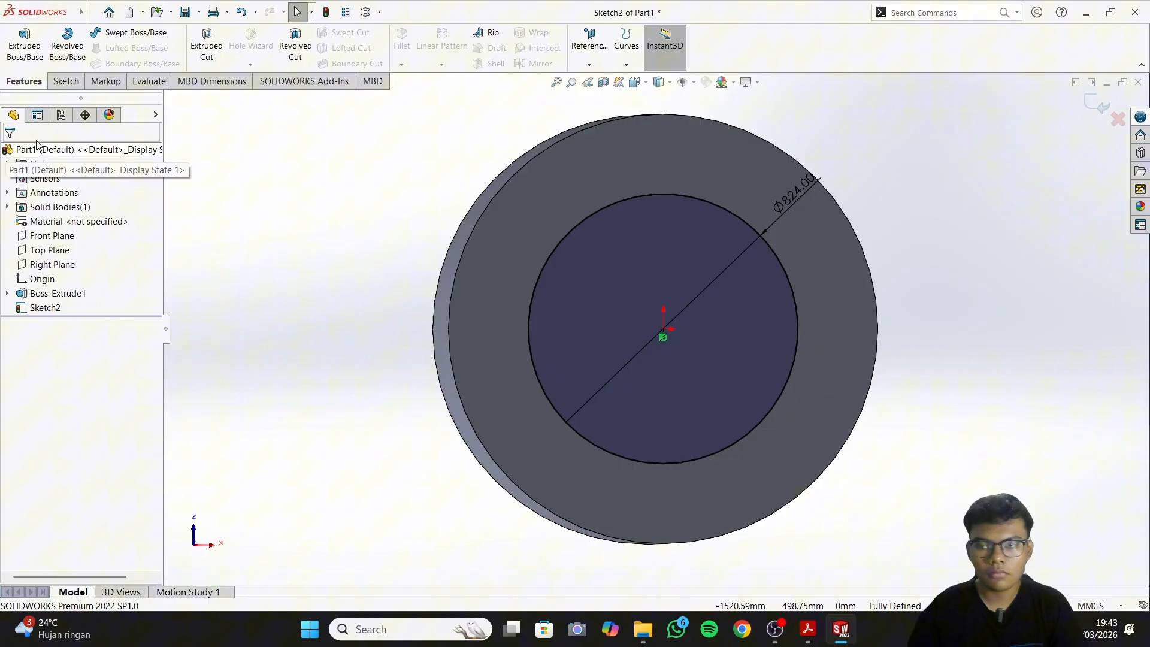
pyautogui.click(207, 41)
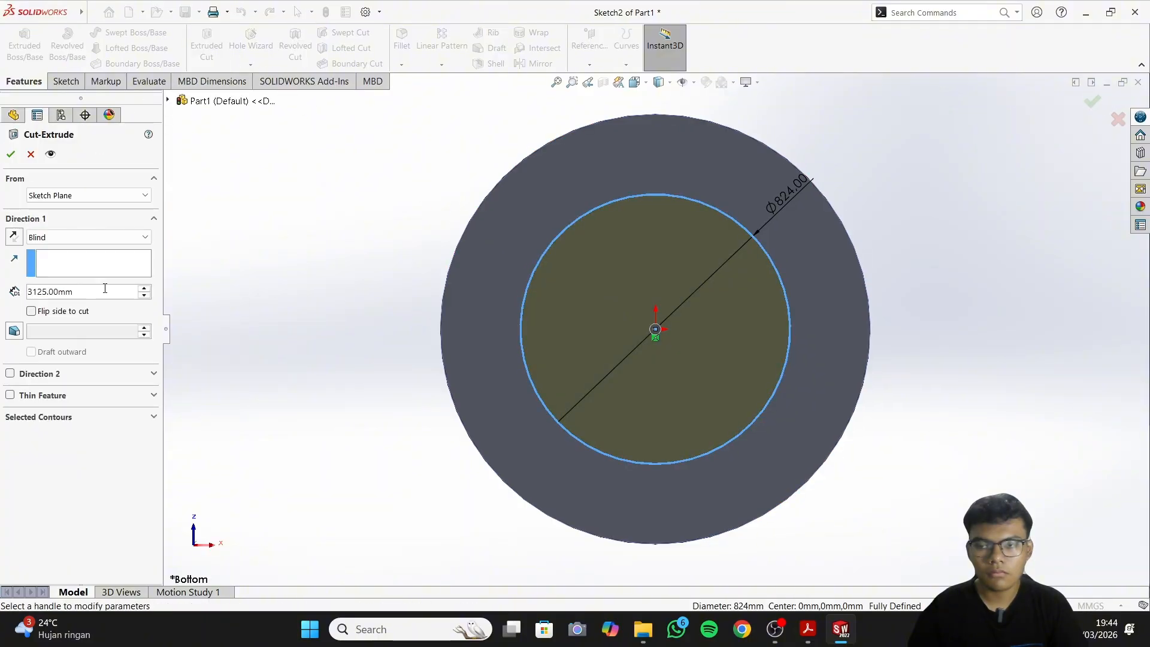
pyautogui.click(103, 236)
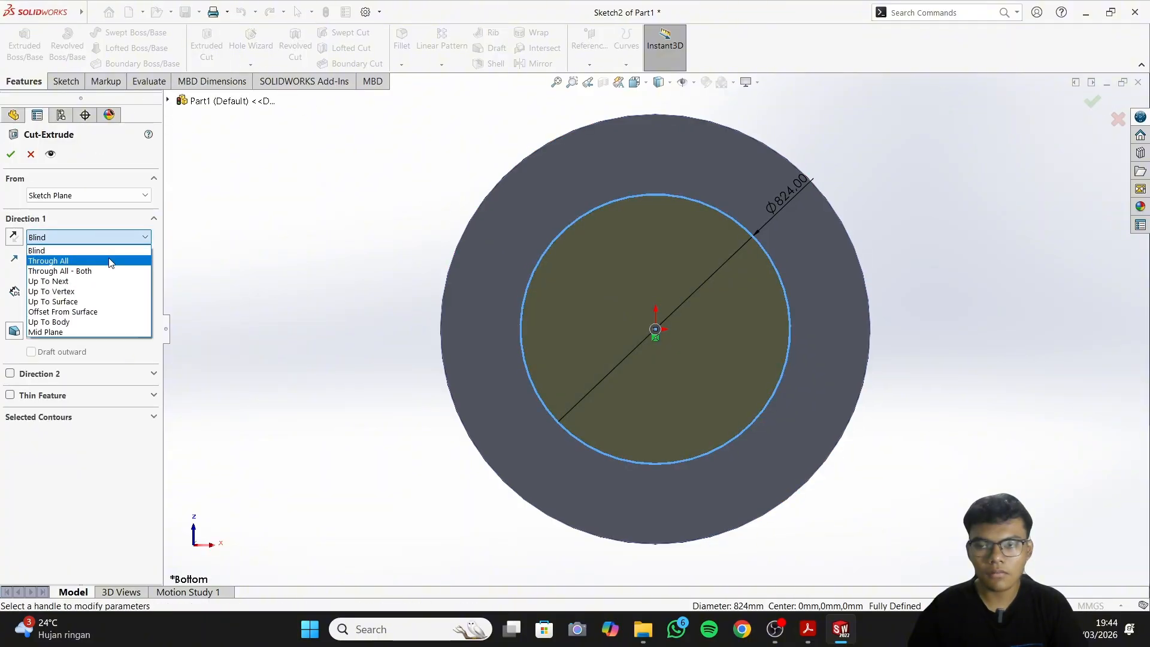
pyautogui.click(110, 262)
pyautogui.moveTo(300, 275); pyautogui.dragTo(528, 287, button='middle')
pyautogui.click(12, 155)
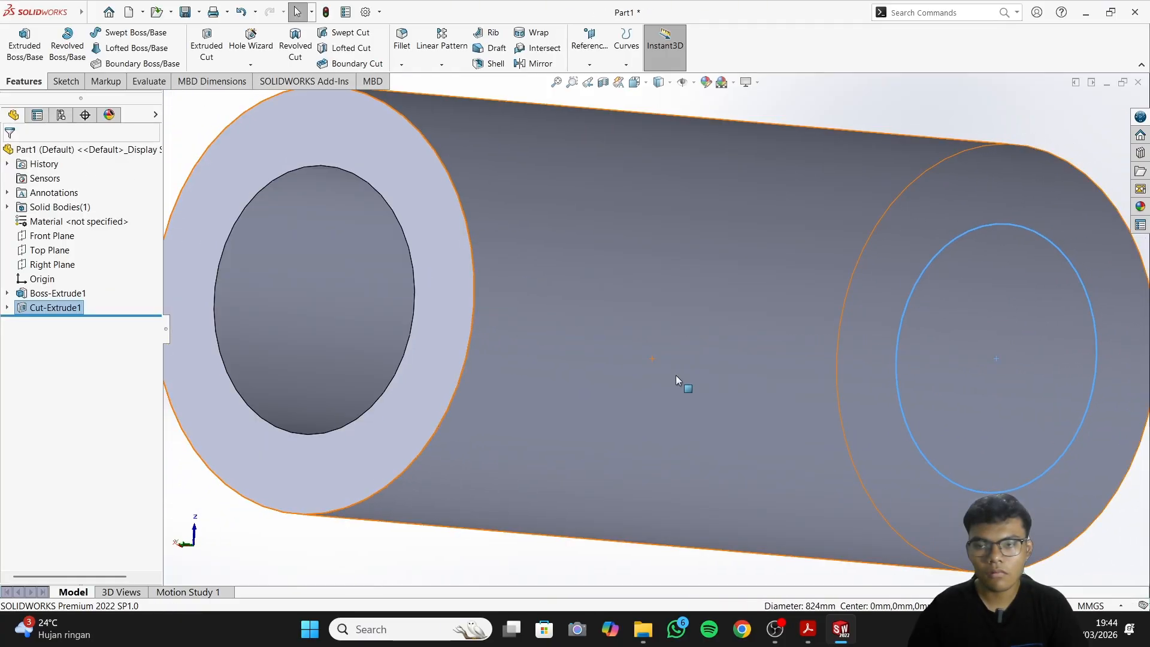
# Consult the PDF drawing and sketch an origin-centred circle about 980 mm in diameter on the tube's bottom ring face
pyautogui.moveTo(675, 375); pyautogui.dragTo(542, 438, button='middle')
pyautogui.moveTo(821, 503); pyautogui.dragTo(764, 470, button='middle')
pyautogui.click(808, 629)
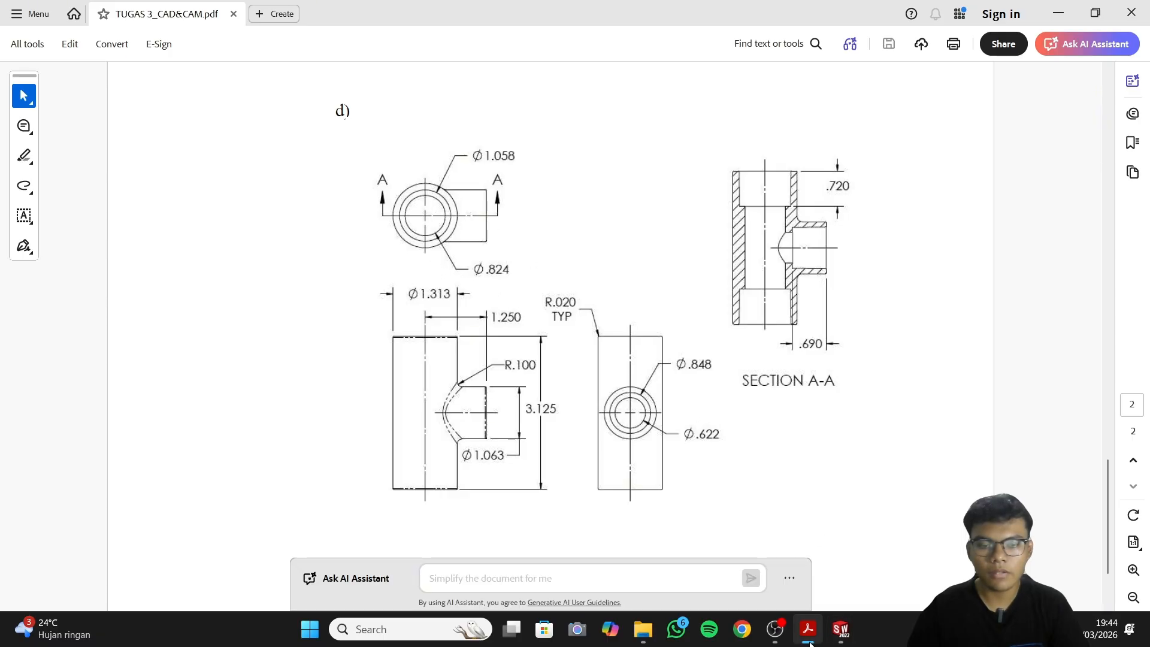
pyautogui.click(841, 630)
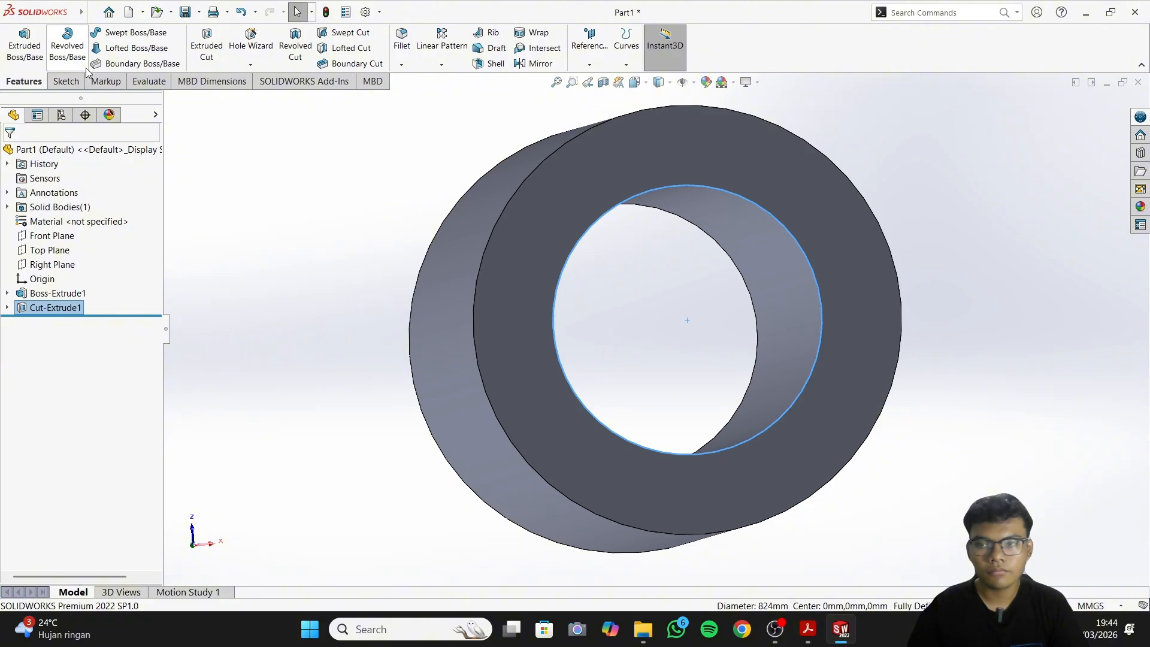
pyautogui.moveTo(343, 216); pyautogui.dragTo(314, 211, button='middle')
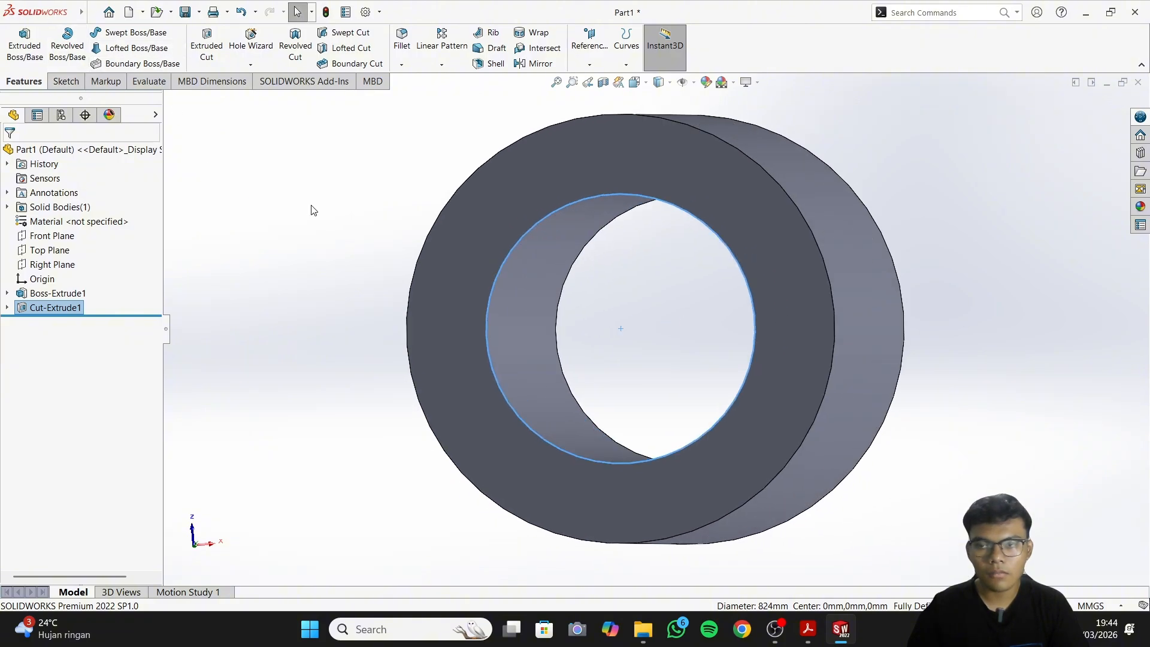
pyautogui.click(76, 84)
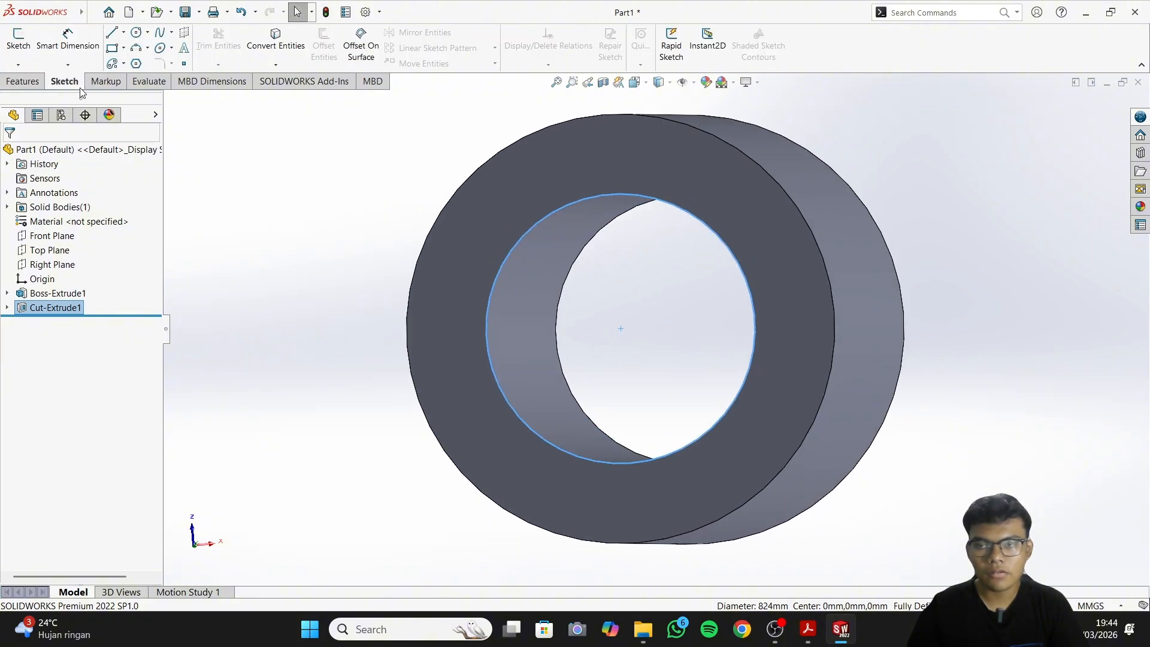
pyautogui.click(18, 39)
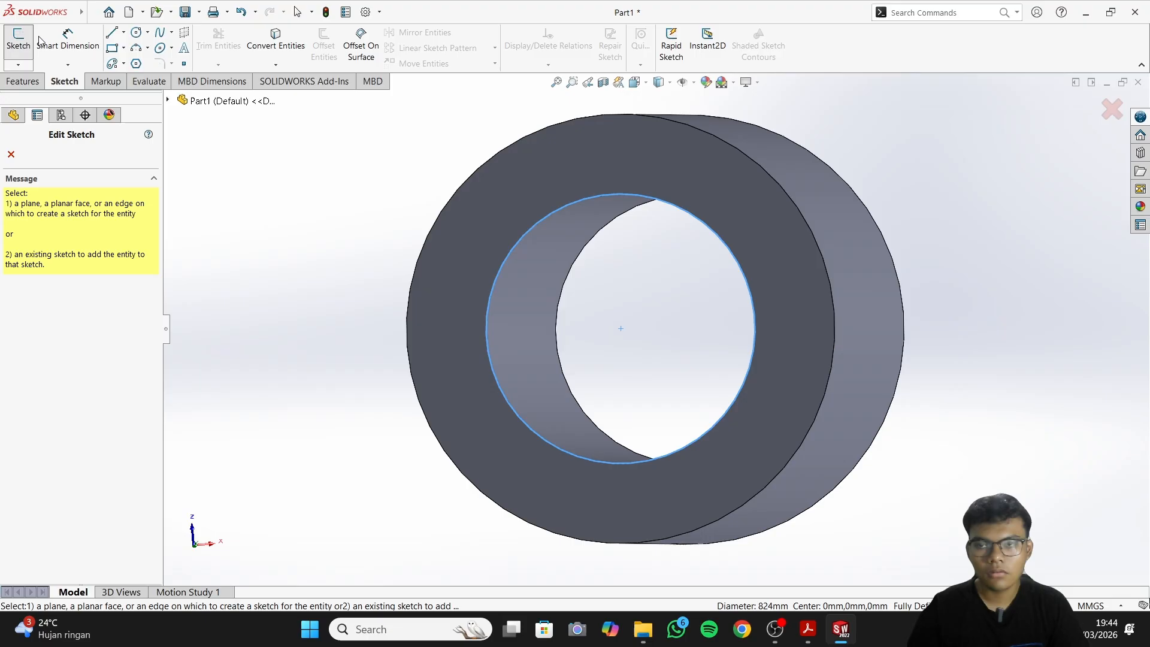
pyautogui.click(492, 211)
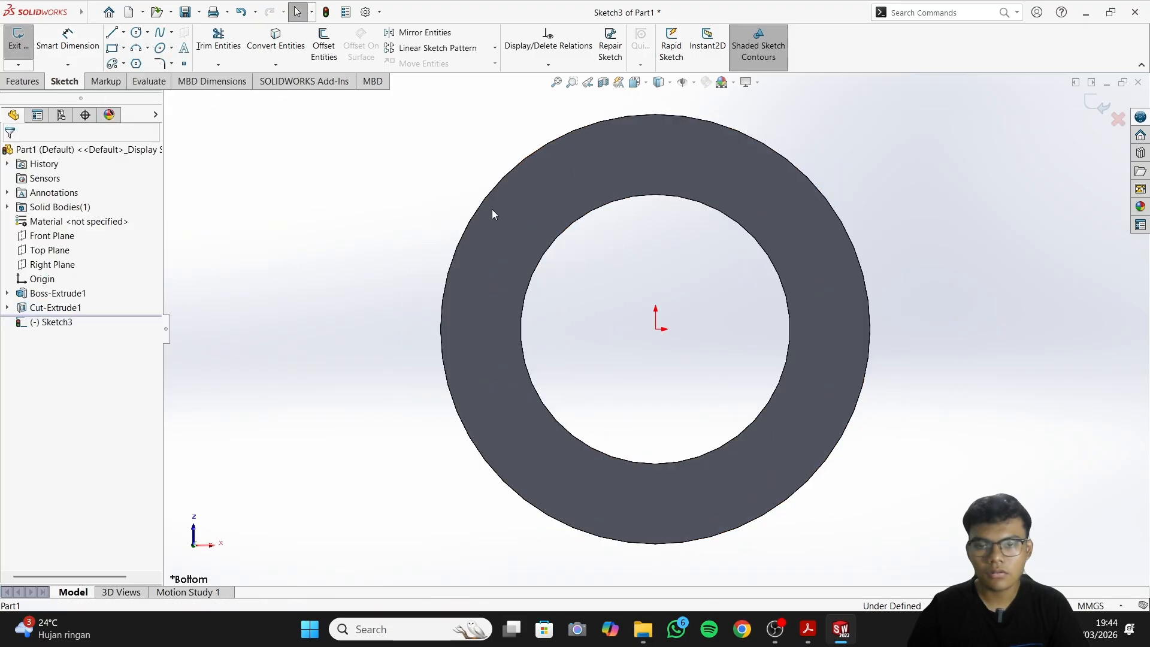
pyautogui.click(135, 32)
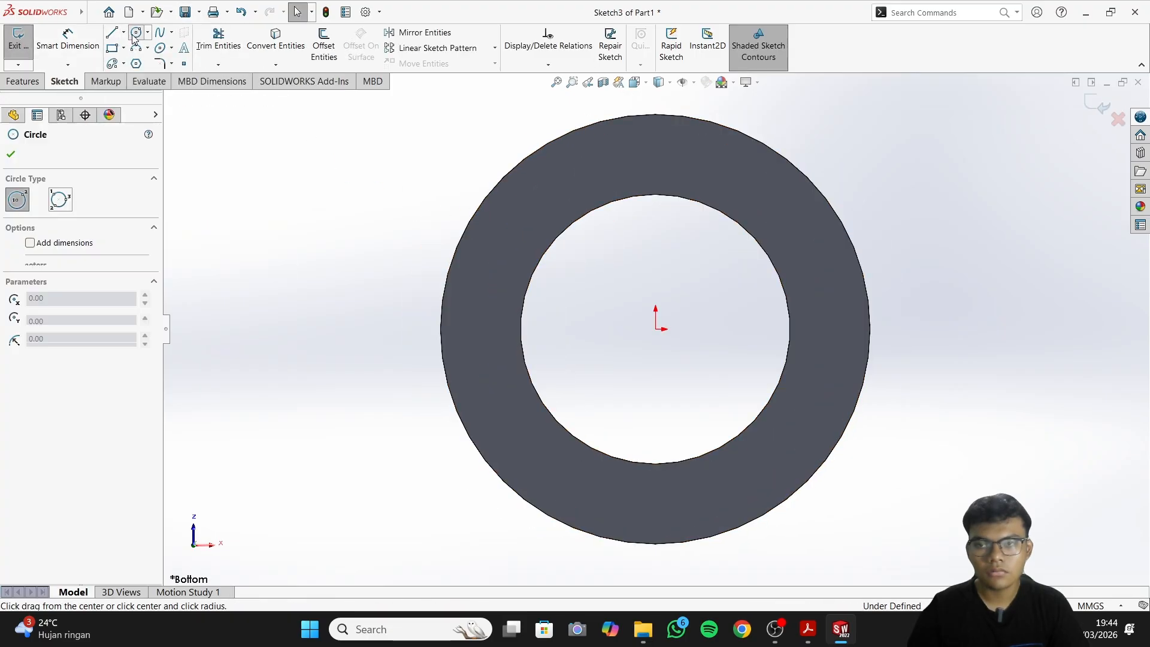
pyautogui.click(656, 329)
pyautogui.click(808, 281)
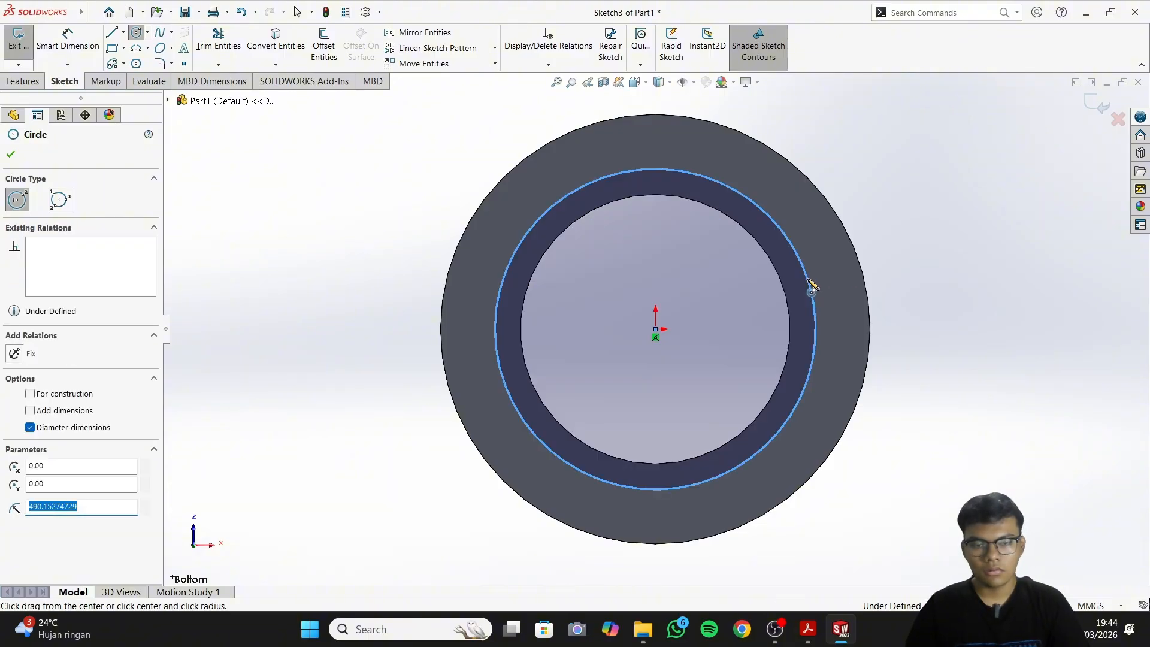
# Dimension the new circle's diameter on the ring face as 1058 mm
pyautogui.rightClick(811, 286)
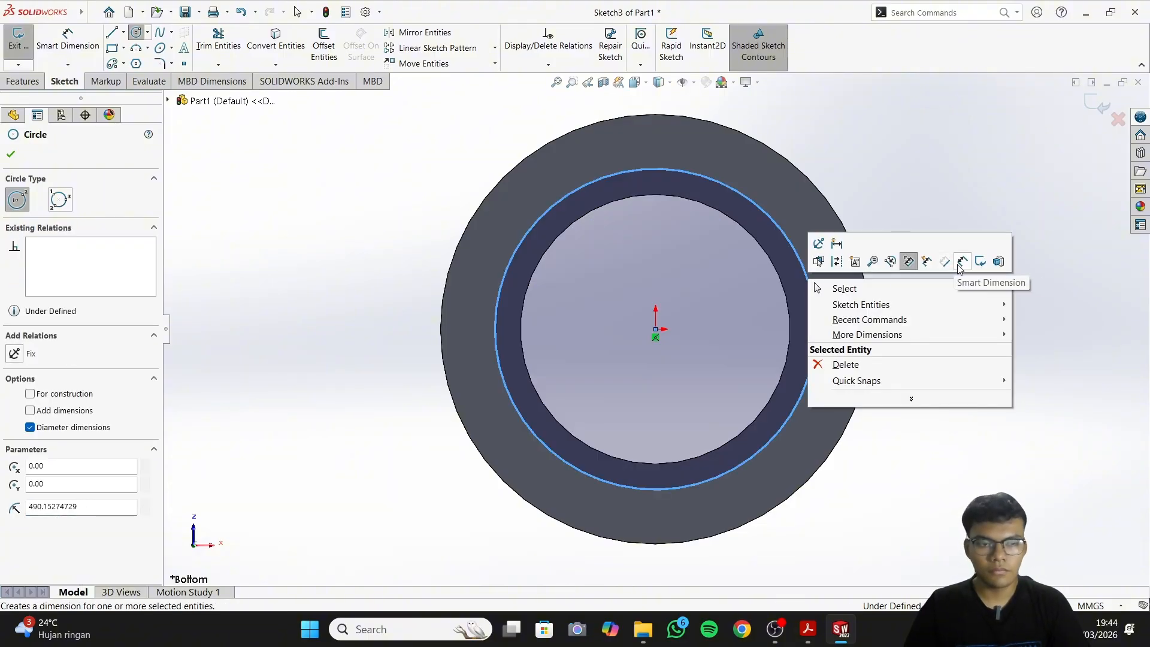
pyautogui.click(940, 265)
pyautogui.click(815, 305)
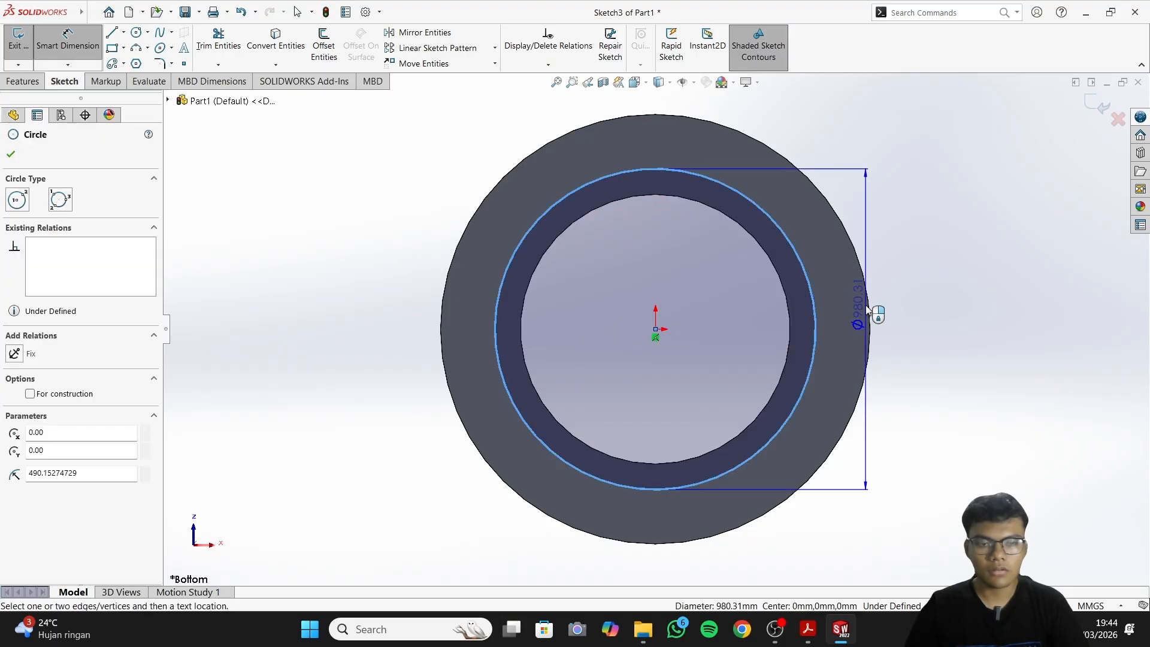
pyautogui.click(867, 309)
pyautogui.write('10')
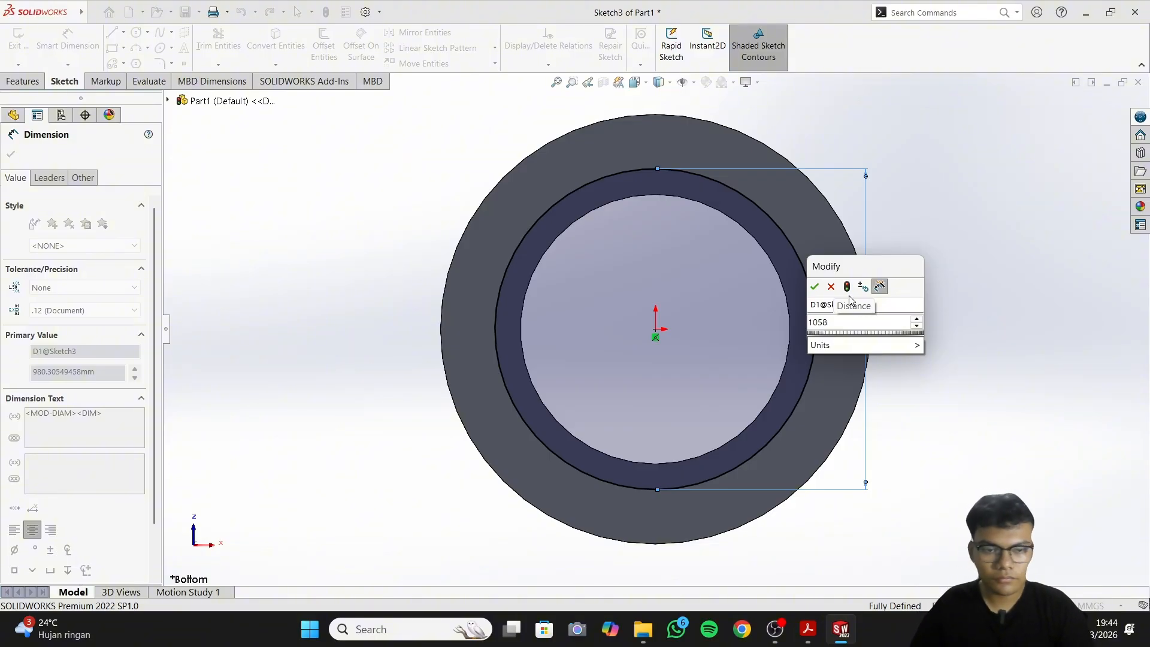
pyautogui.write('58')
pyautogui.click(814, 286)
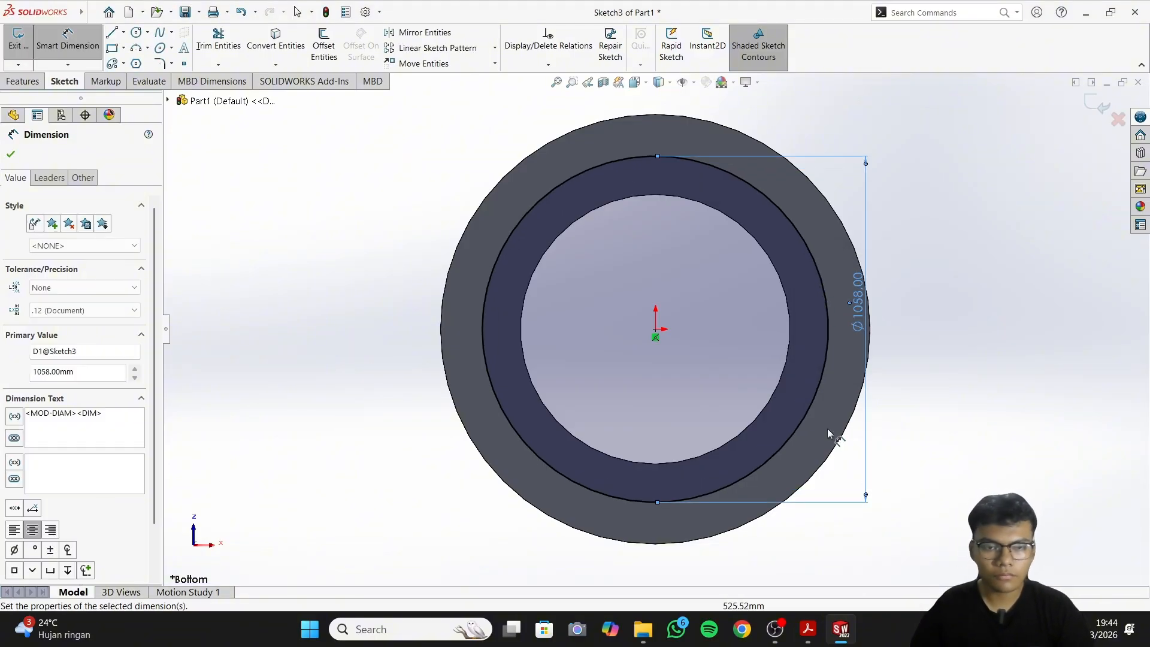
# Check the counterbore depth in the PDF drawing and cut the 1058 mm circle into the tube's end as a Blind Extruded Cut 720 mm deep
pyautogui.click(817, 630)
pyautogui.click(817, 630)
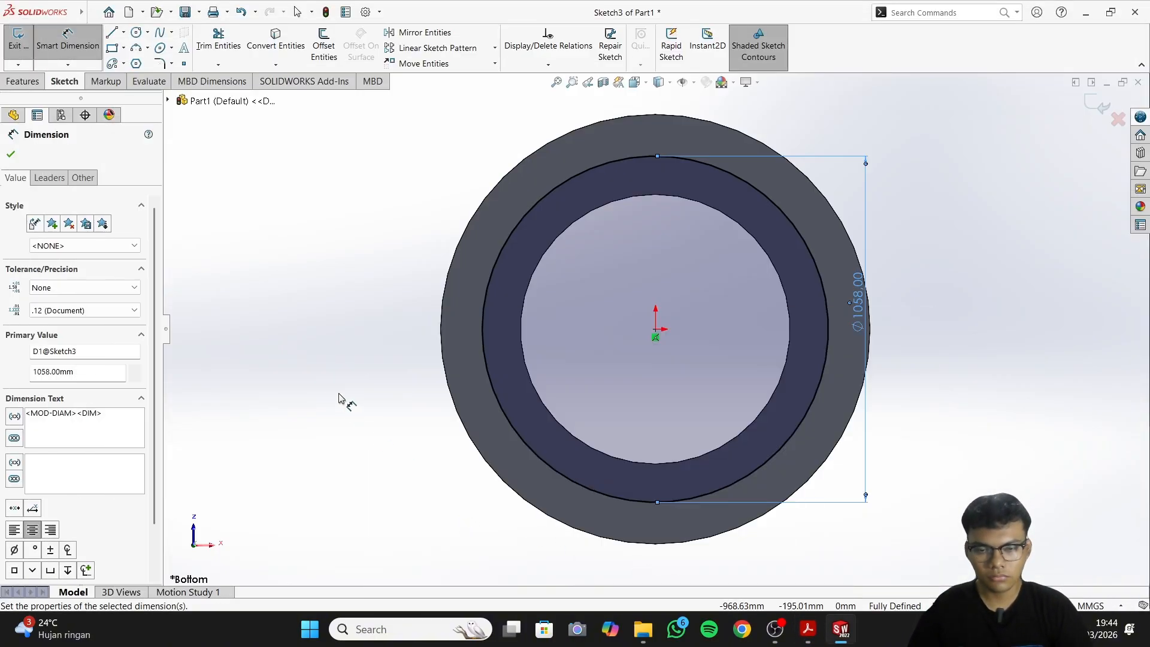
pyautogui.click(808, 629)
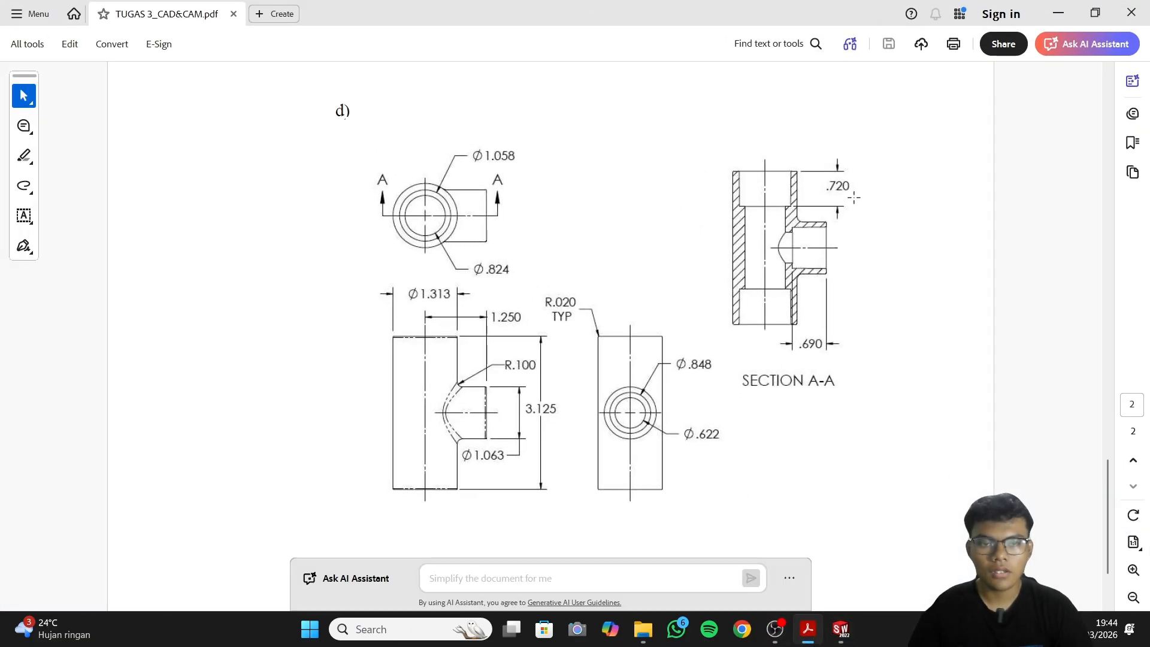
pyautogui.click(840, 629)
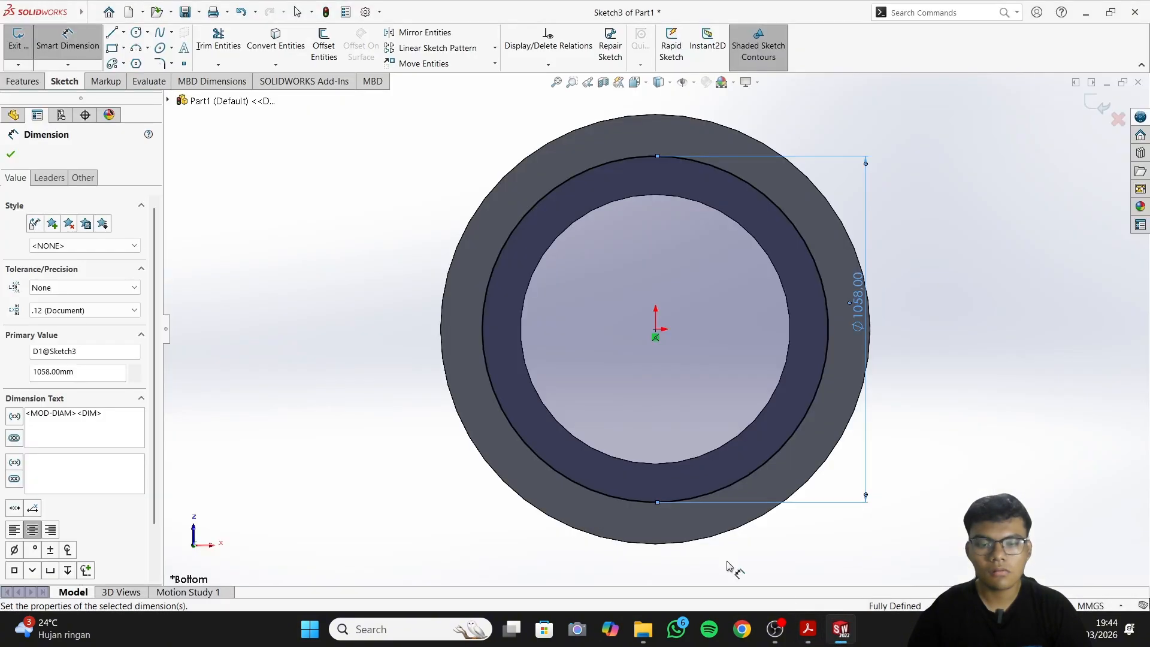
pyautogui.click(18, 84)
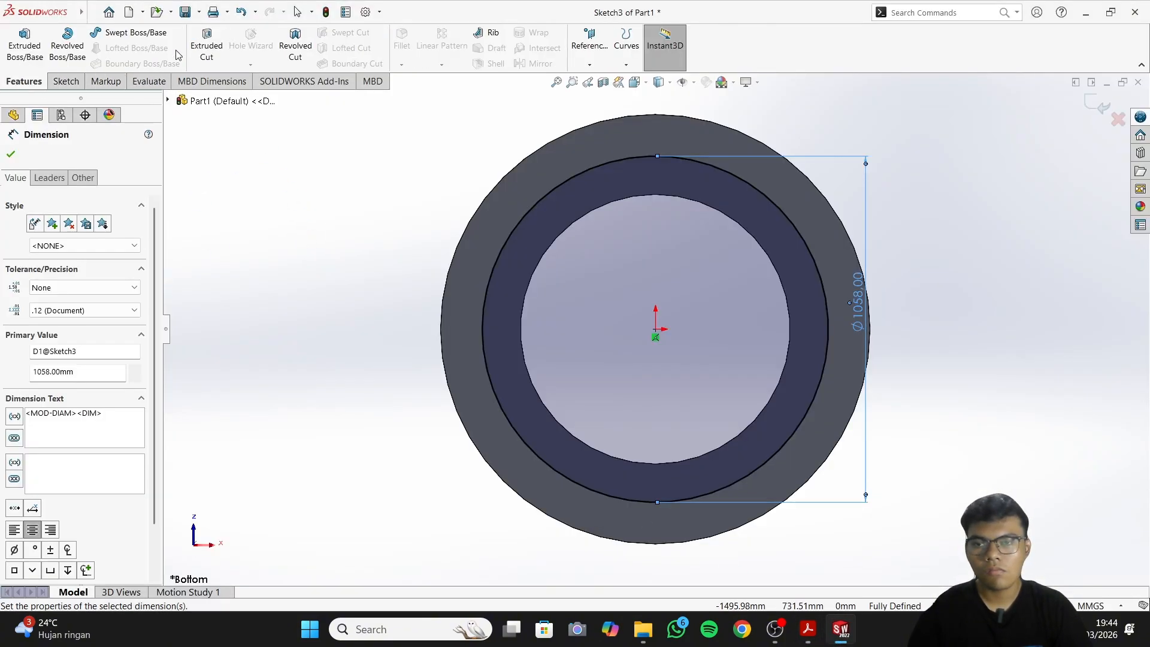
pyautogui.click(206, 42)
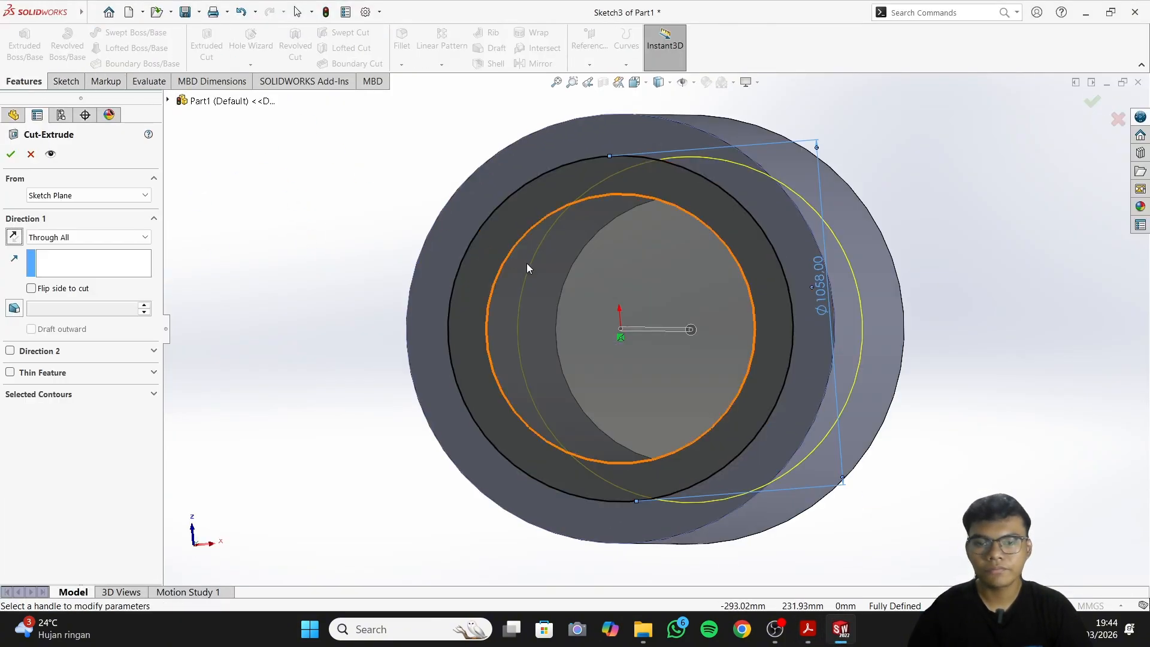
pyautogui.click(754, 254)
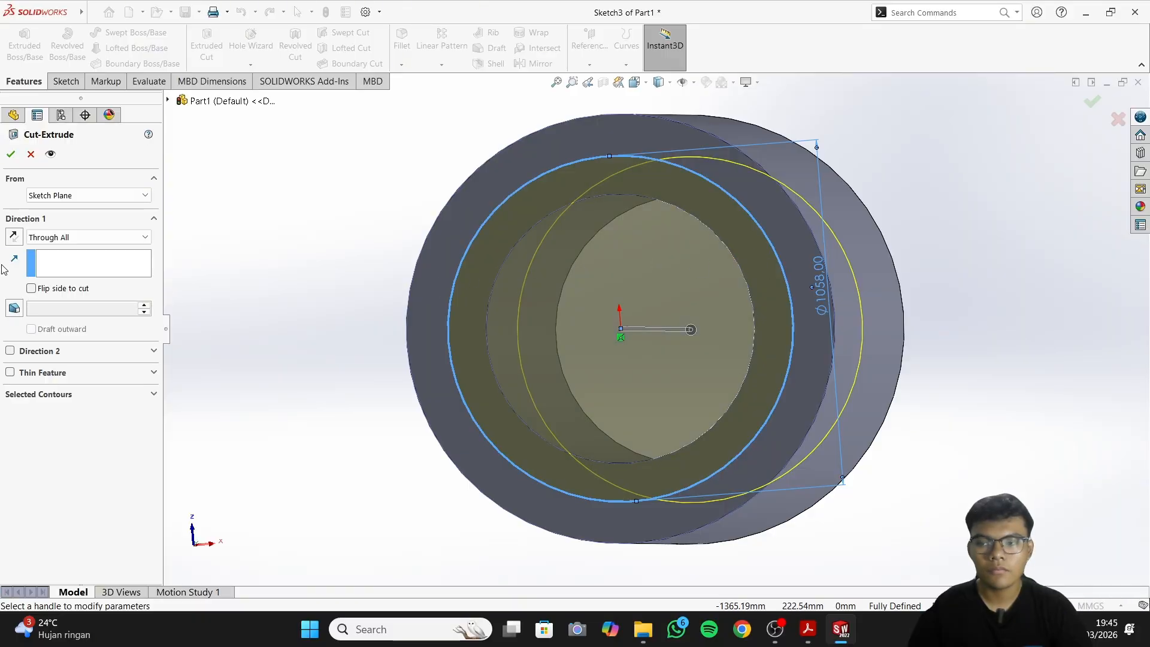
pyautogui.click(90, 237)
pyautogui.click(90, 254)
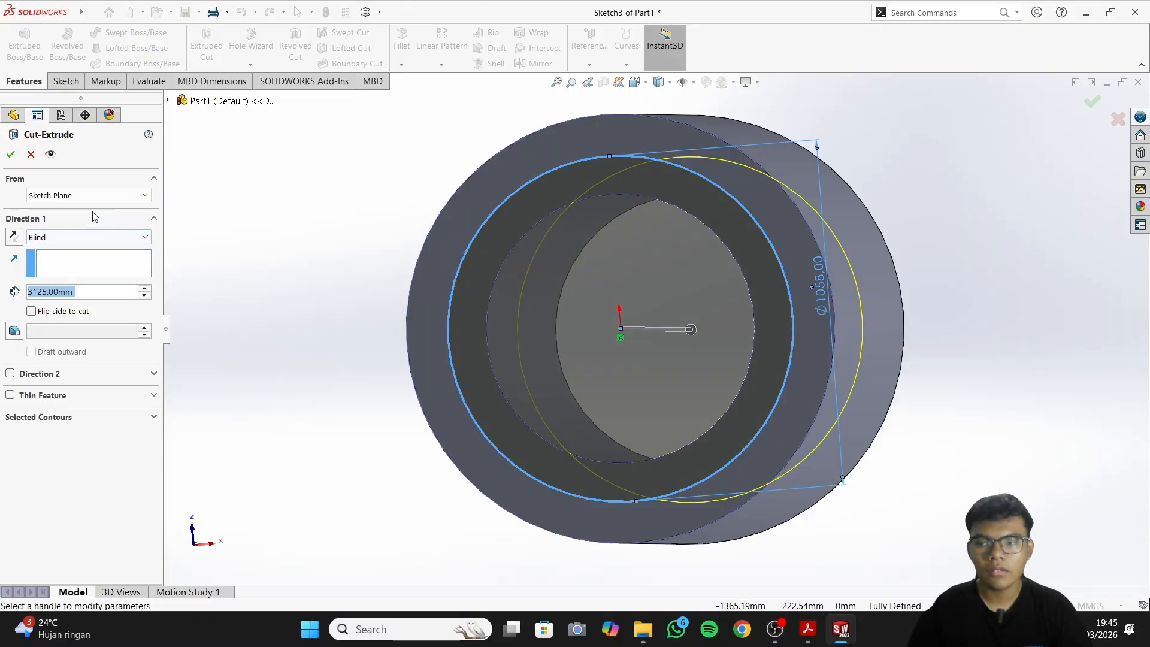
pyautogui.write('720')
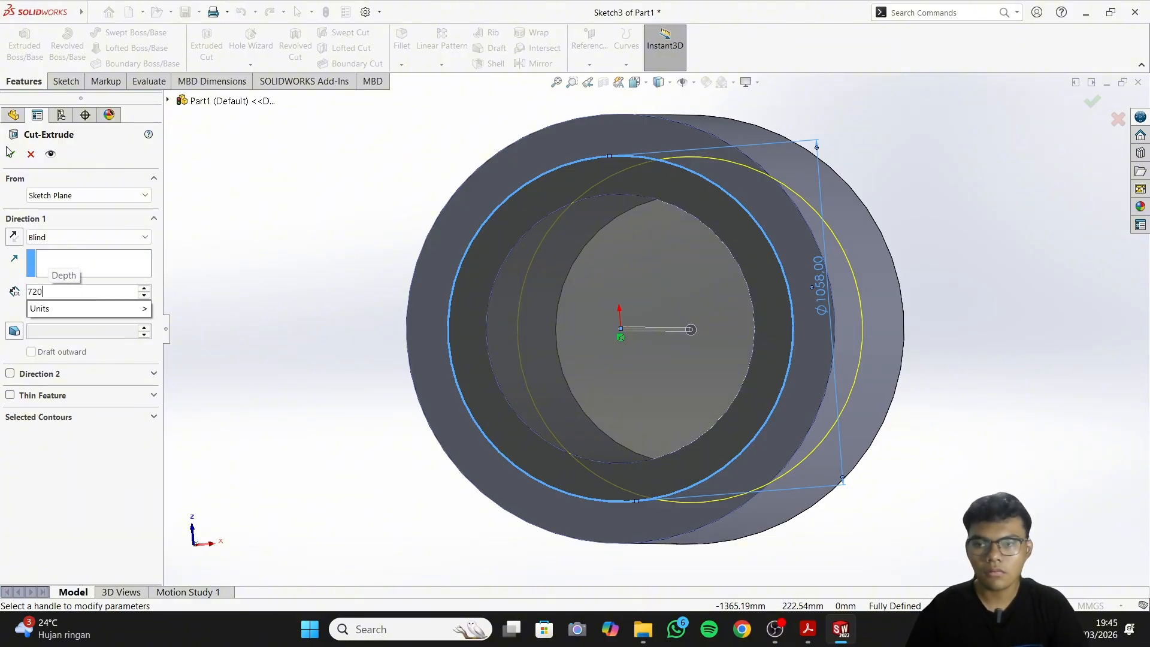
pyautogui.press('Return')
pyautogui.moveTo(297, 207); pyautogui.dragTo(338, 218, button='middle')
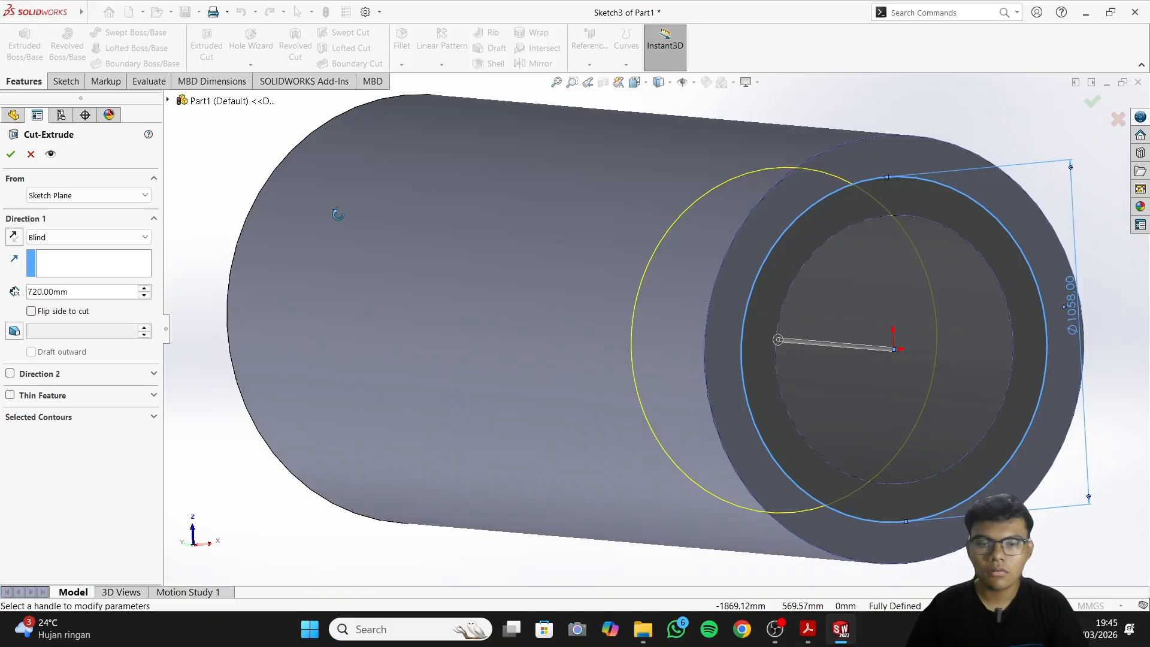
pyautogui.click(13, 153)
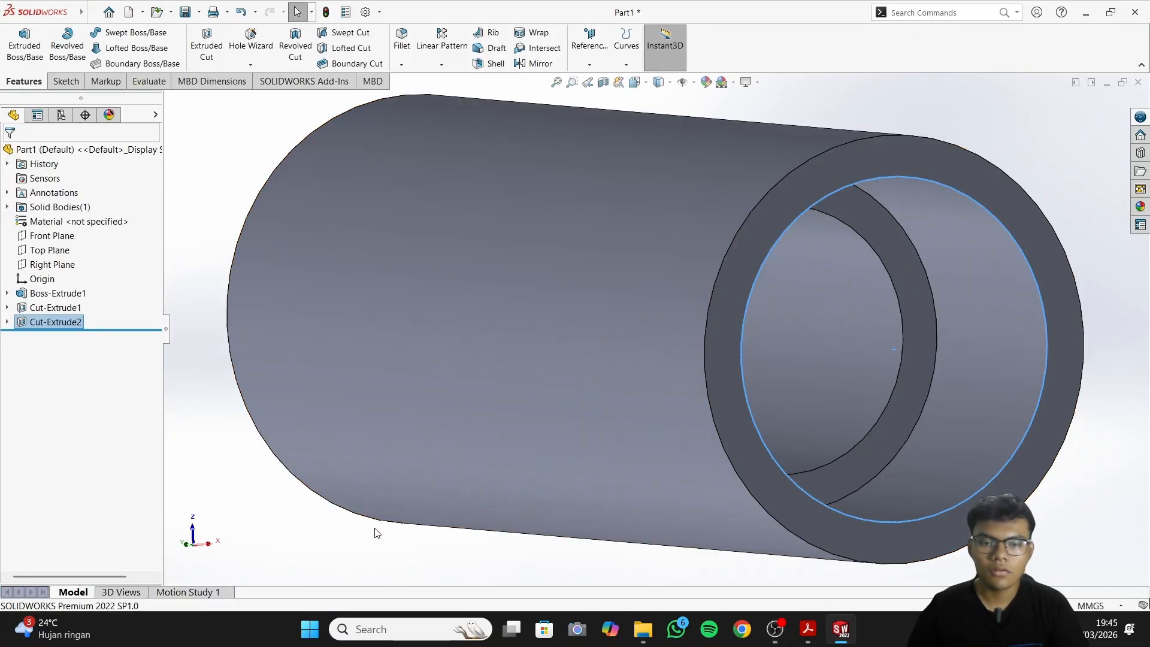
# Create a mid-plane reference plane halfway between the tube's two end faces
pyautogui.moveTo(375, 531); pyautogui.dragTo(315, 519, button='middle')
pyautogui.scroll(2, 315, 473)
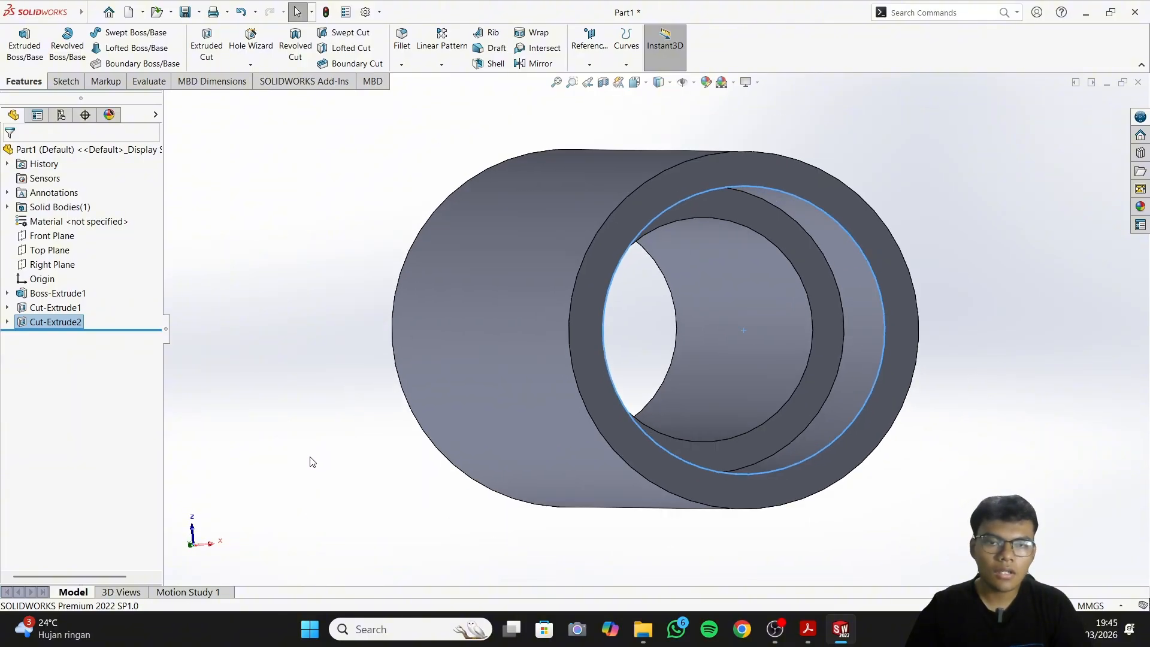
pyautogui.click(594, 65)
pyautogui.click(599, 77)
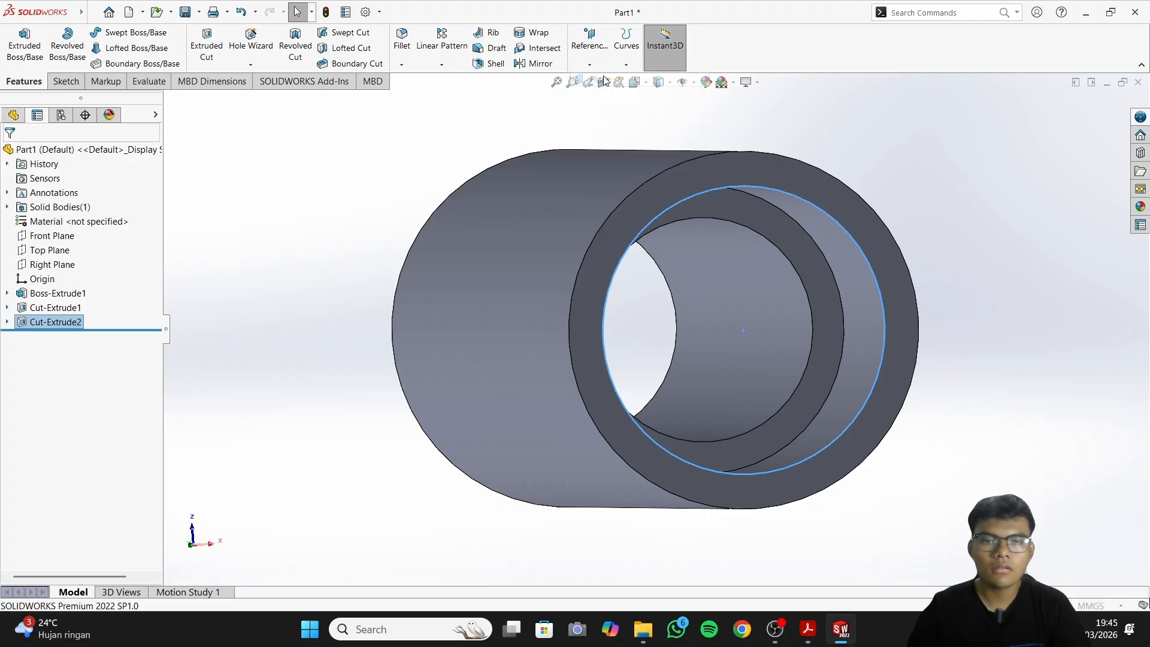
pyautogui.click(619, 233)
pyautogui.moveTo(522, 235); pyautogui.dragTo(570, 260, button='middle')
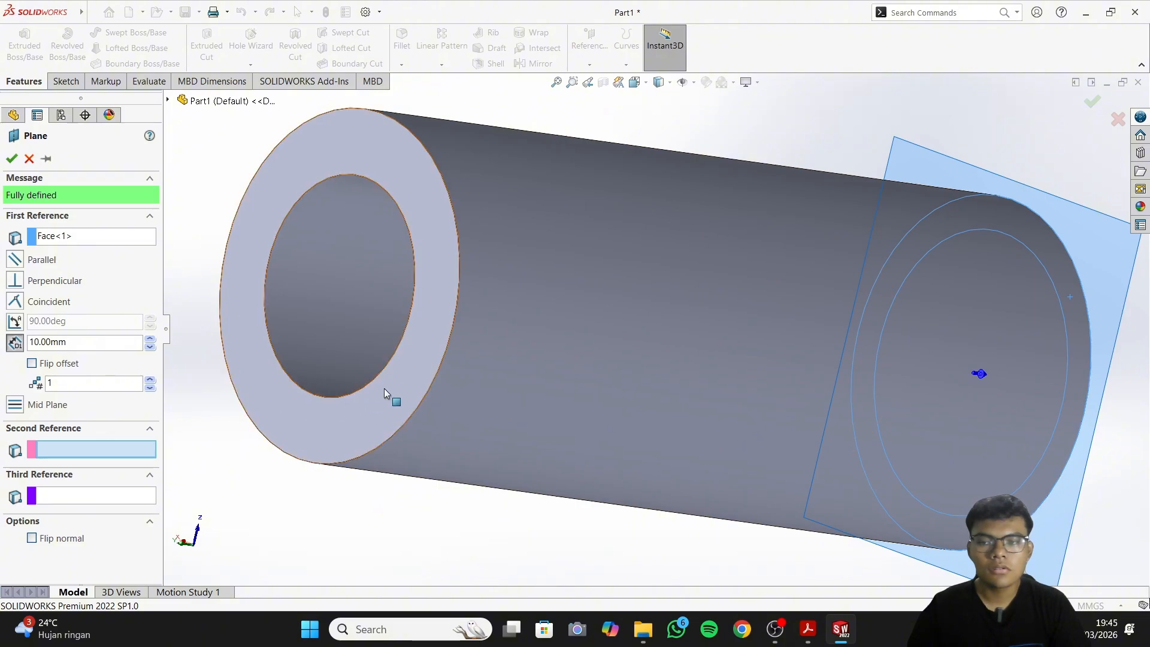
pyautogui.click(409, 390)
pyautogui.moveTo(768, 336); pyautogui.dragTo(746, 343, button='middle')
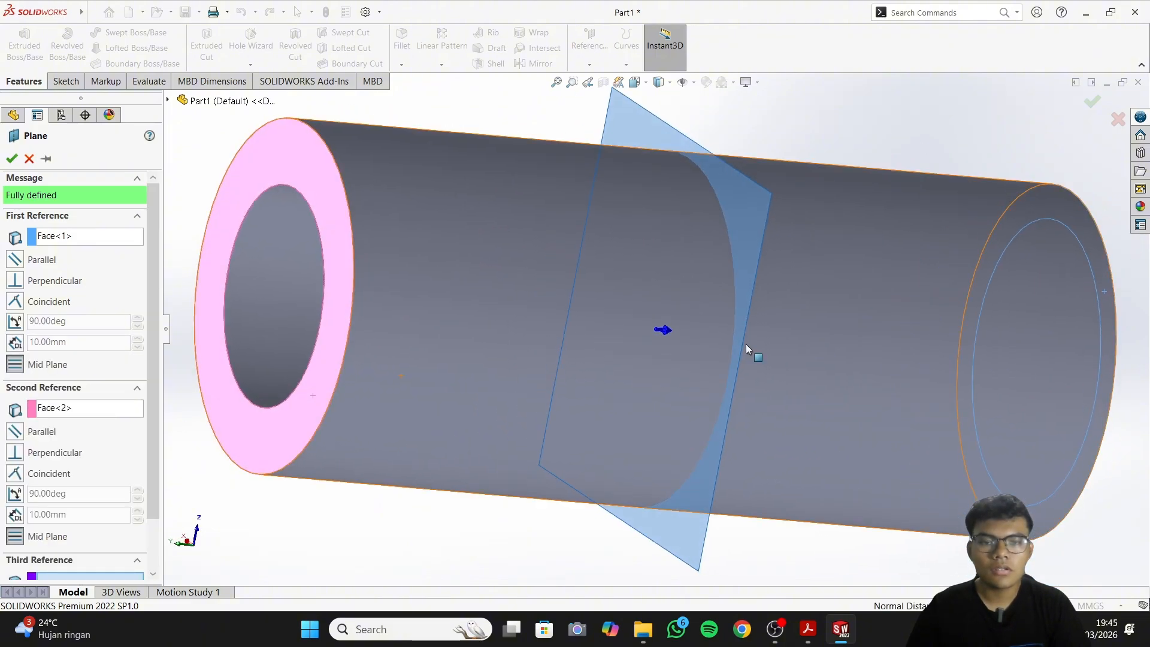
pyautogui.click(11, 158)
# Mirror the 720 mm deep counterbore cut about the mid plane to the tube's opposite end
pyautogui.moveTo(357, 230); pyautogui.dragTo(662, 258, button='middle')
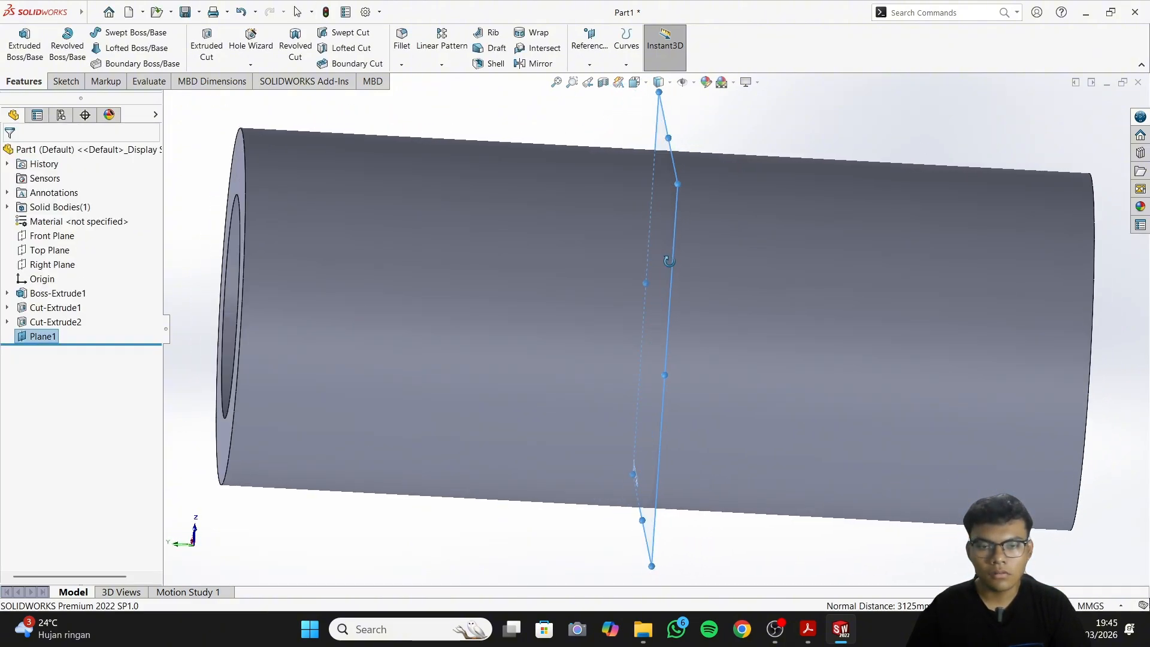
pyautogui.click(532, 63)
pyautogui.moveTo(857, 237); pyautogui.dragTo(812, 239, button='middle')
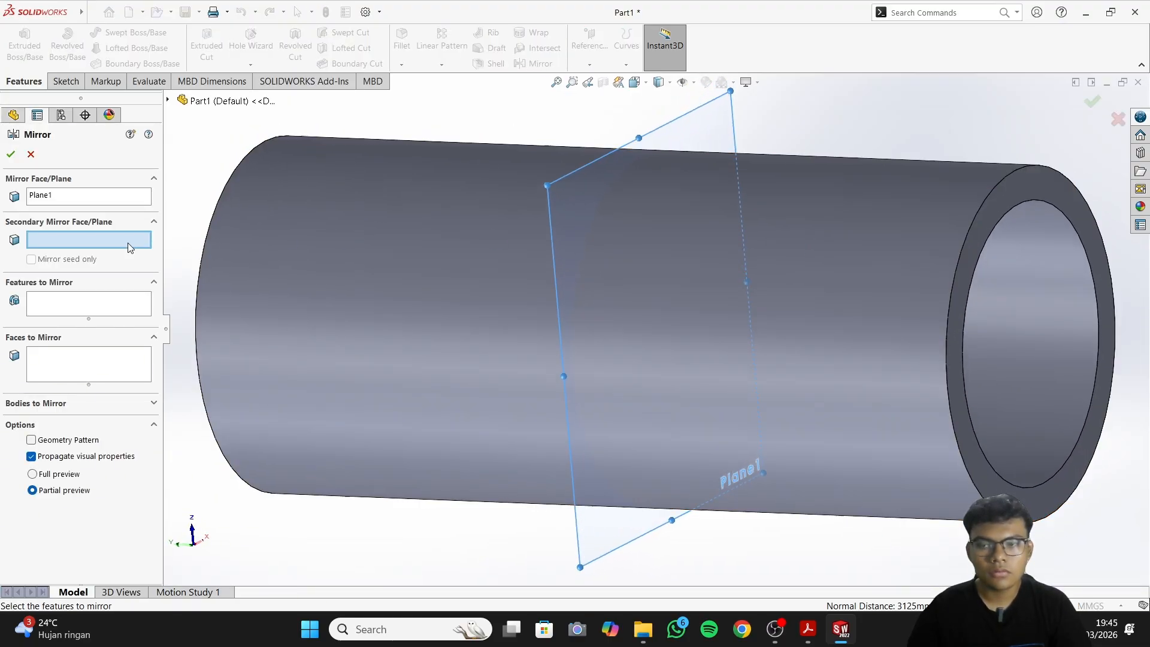
pyautogui.click(108, 301)
pyautogui.moveTo(569, 304); pyautogui.dragTo(324, 321, button='middle')
pyautogui.click(385, 349)
pyautogui.click(11, 154)
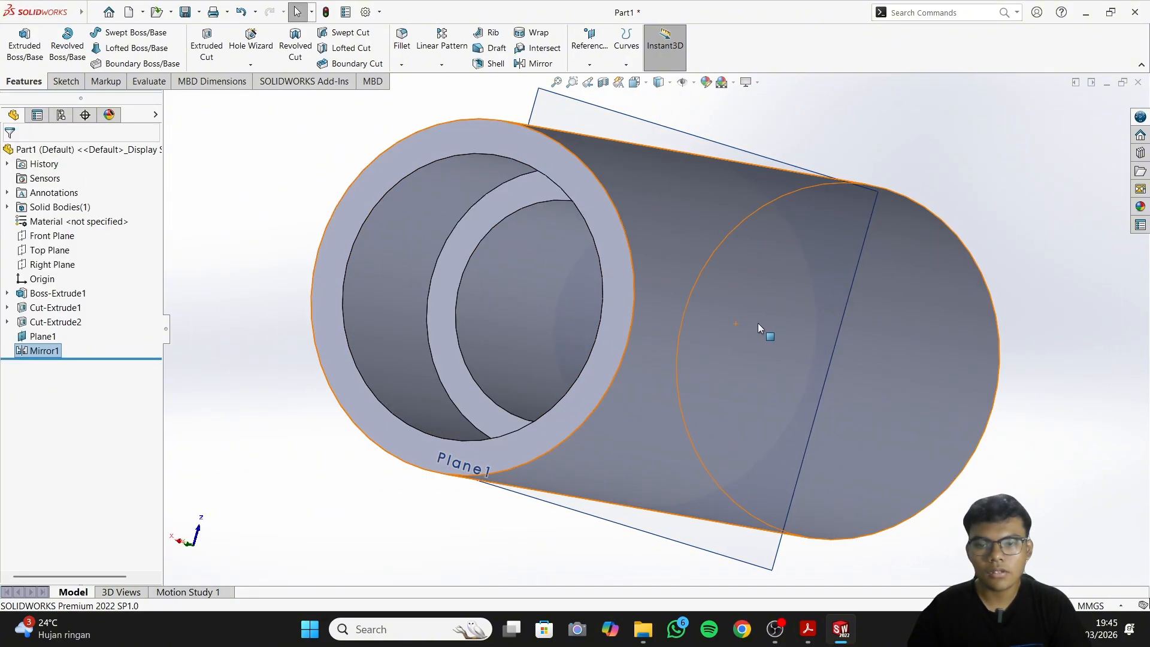
# Check the edge radius in the PDF drawing and fillet the outer edge of the mirrored counterbore's end with a 20 mm radius
pyautogui.moveTo(757, 322); pyautogui.dragTo(635, 304, button='middle')
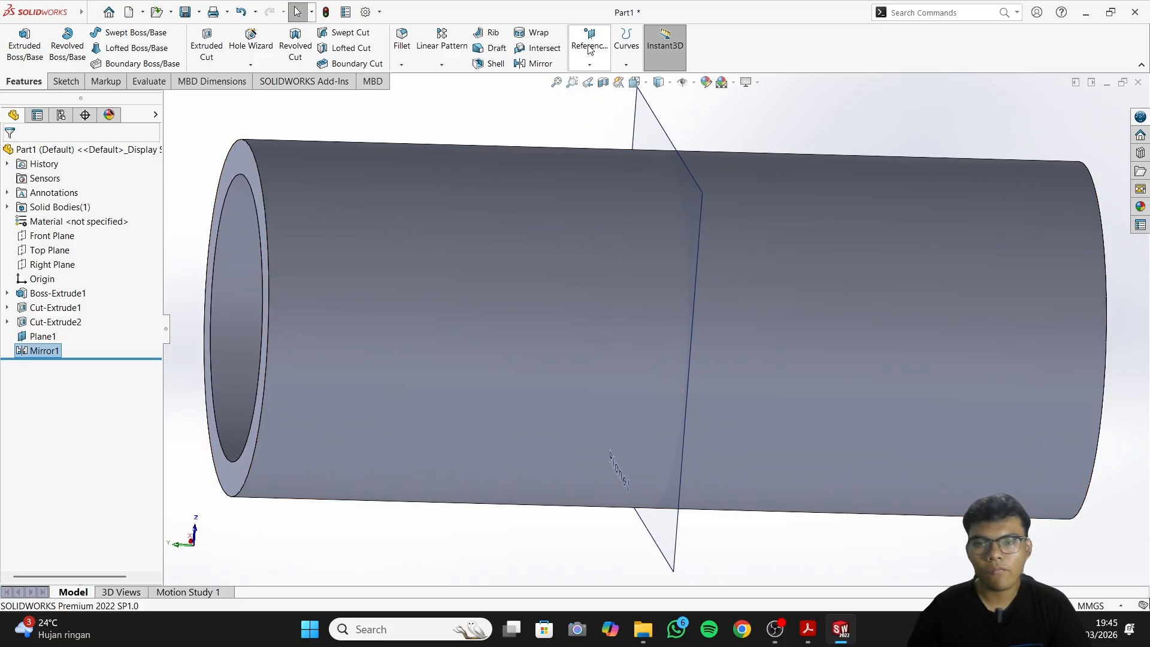
pyautogui.scroll(1, 654, 194)
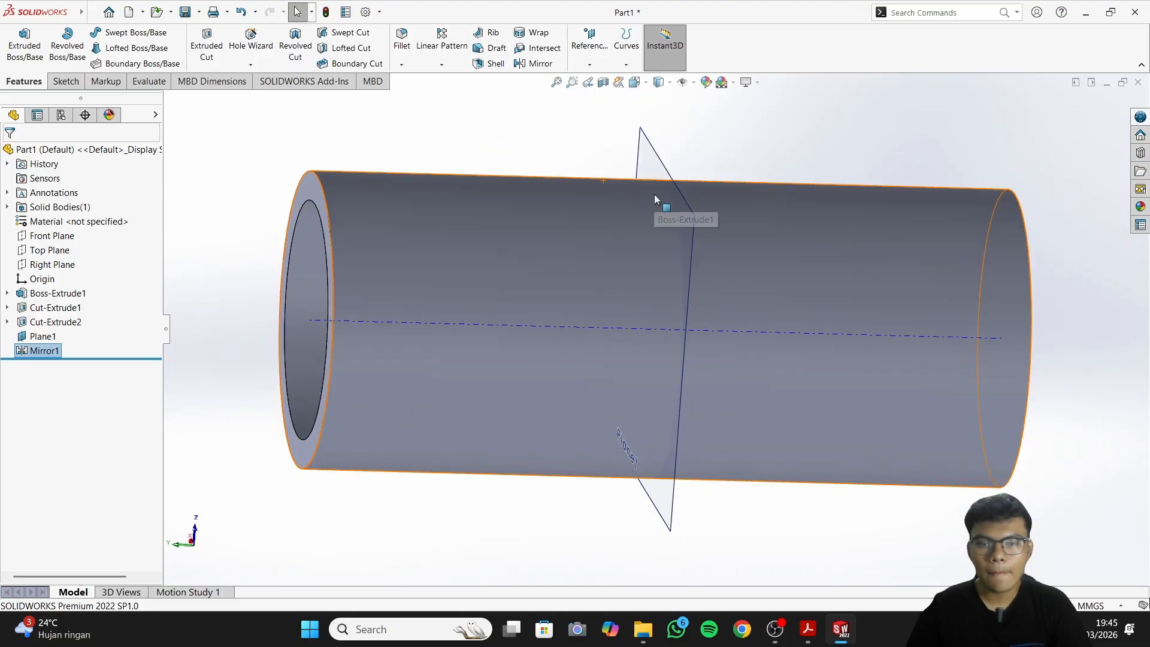
pyautogui.moveTo(828, 241)
pyautogui.mouseDown(button='middle')
pyautogui.moveTo(659, 375)
pyautogui.moveTo(662, 469)
pyautogui.moveTo(888, 498)
pyautogui.moveTo(883, 437)
pyautogui.moveTo(863, 434)
pyautogui.mouseUp(button='middle')
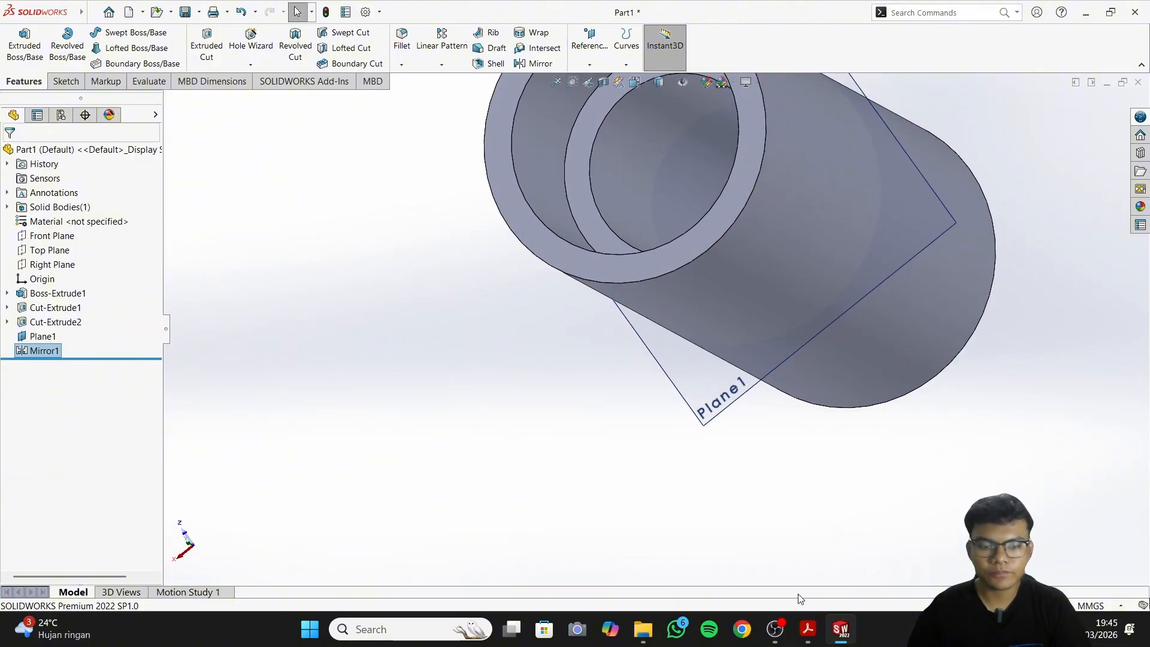
pyautogui.click(807, 629)
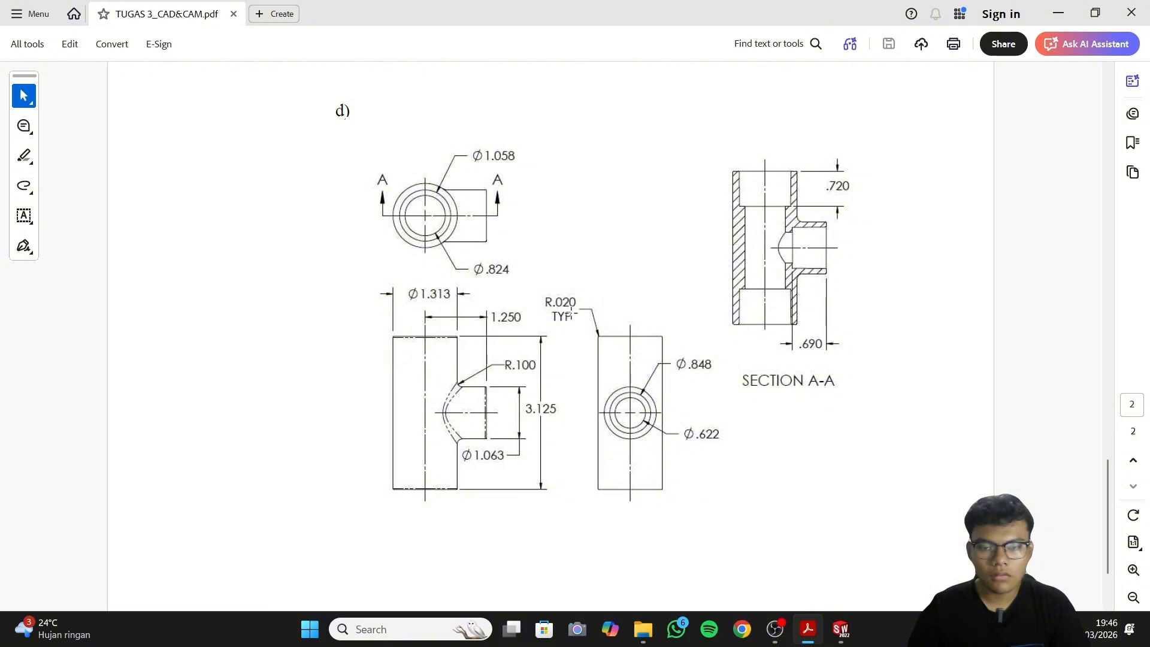
pyautogui.click(841, 629)
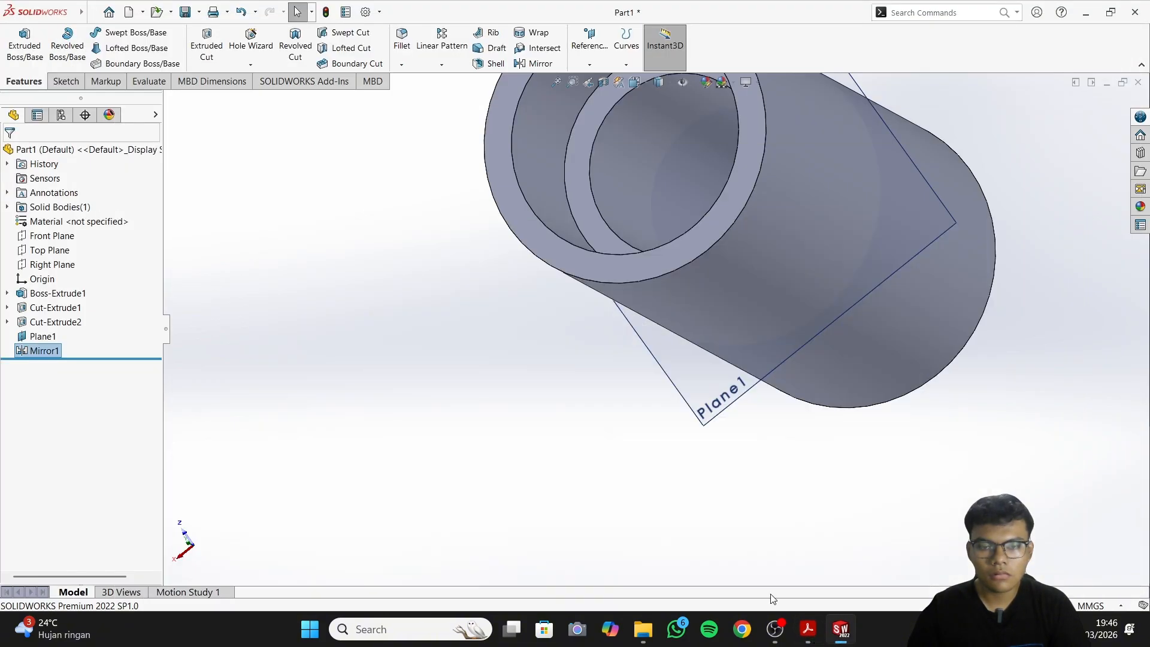
pyautogui.click(403, 40)
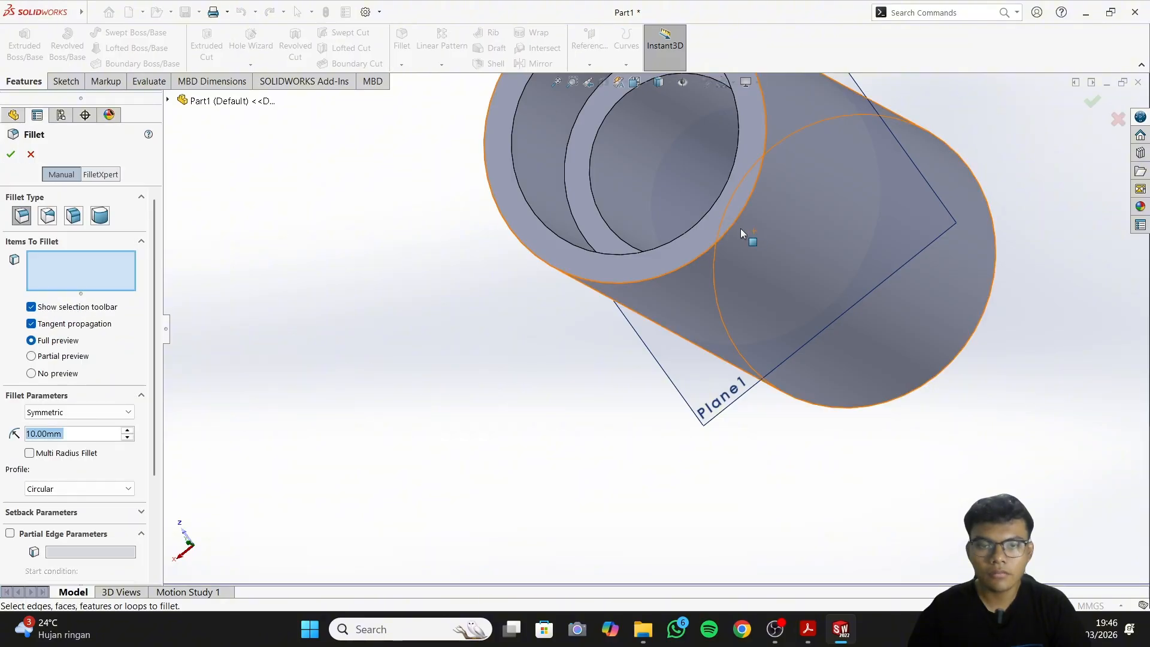
pyautogui.moveTo(735, 225); pyautogui.dragTo(641, 241, button='middle')
pyautogui.scroll(-3, 641, 245)
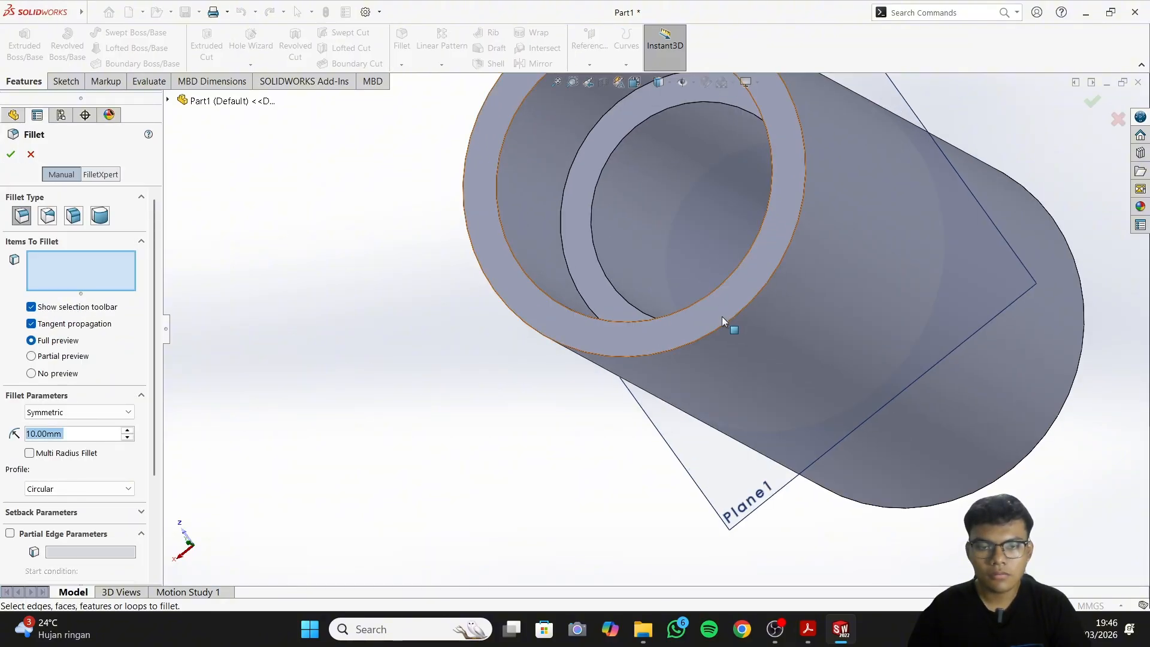
pyautogui.click(652, 354)
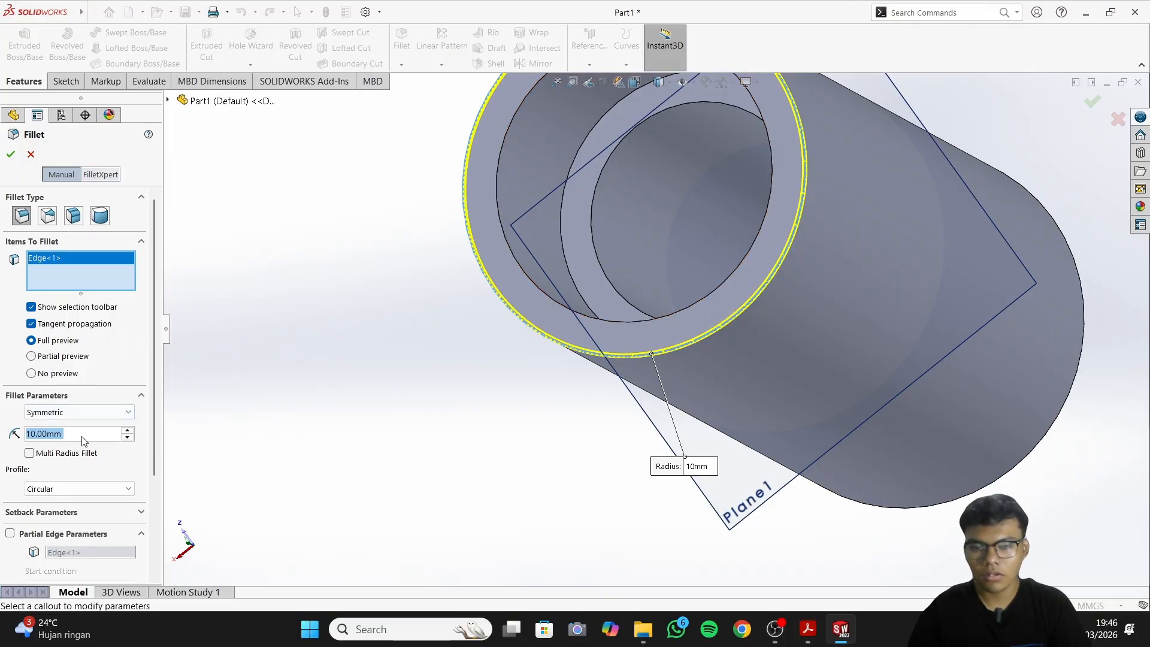
pyautogui.press('BackSpace')
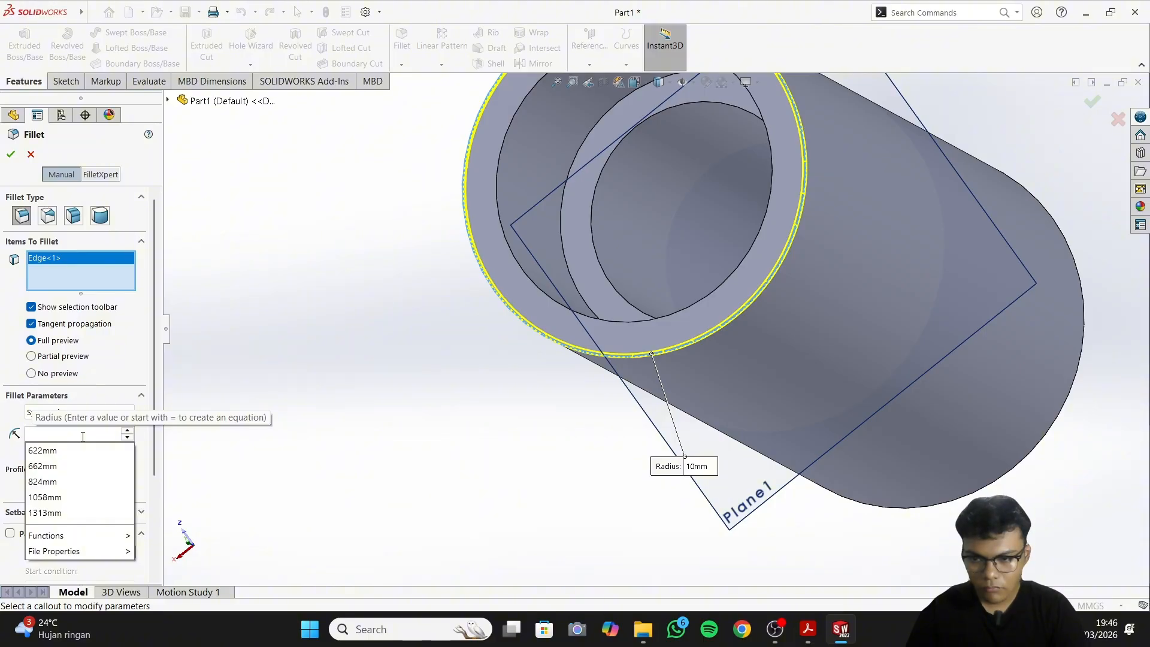
pyautogui.write('20')
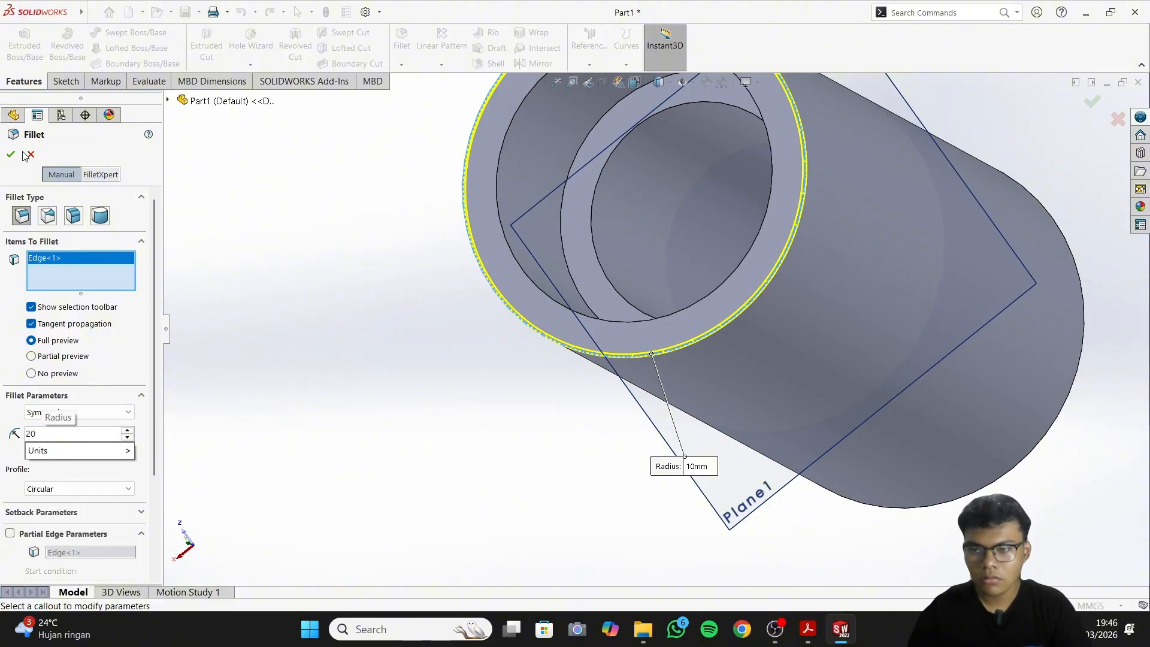
pyautogui.press('Return')
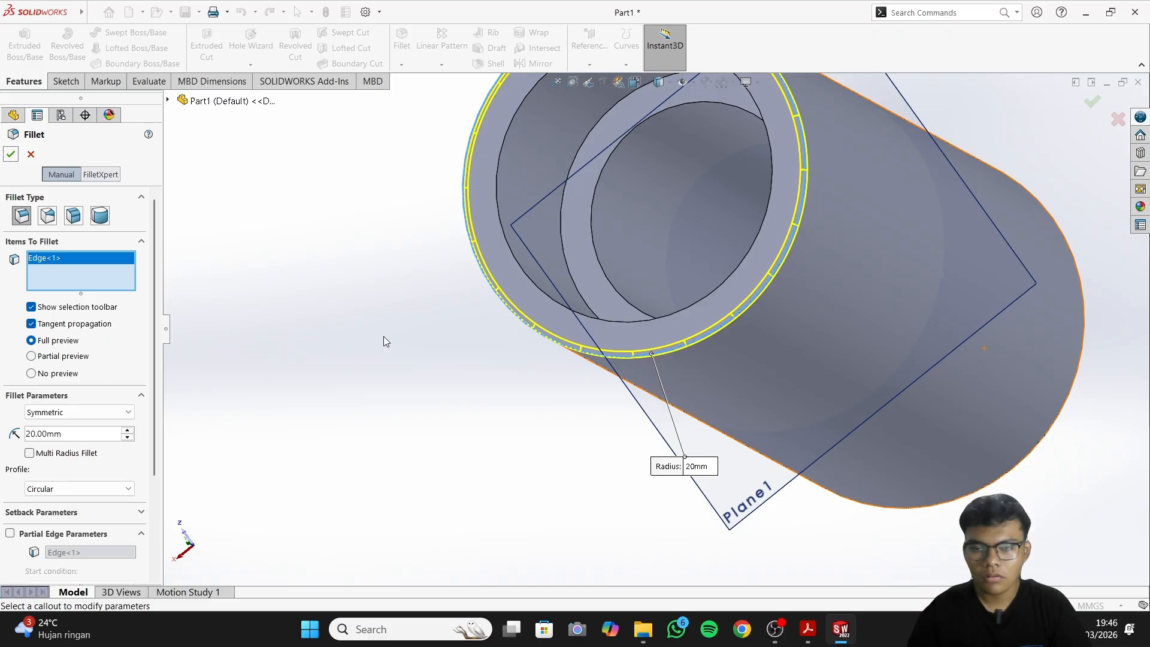
pyautogui.click(11, 154)
# Try to mirror the 20 mm end-edge fillet about the mid plane to the tube's other end
pyautogui.moveTo(359, 252); pyautogui.dragTo(703, 334, button='middle')
pyautogui.moveTo(893, 319); pyautogui.dragTo(897, 354, button='middle')
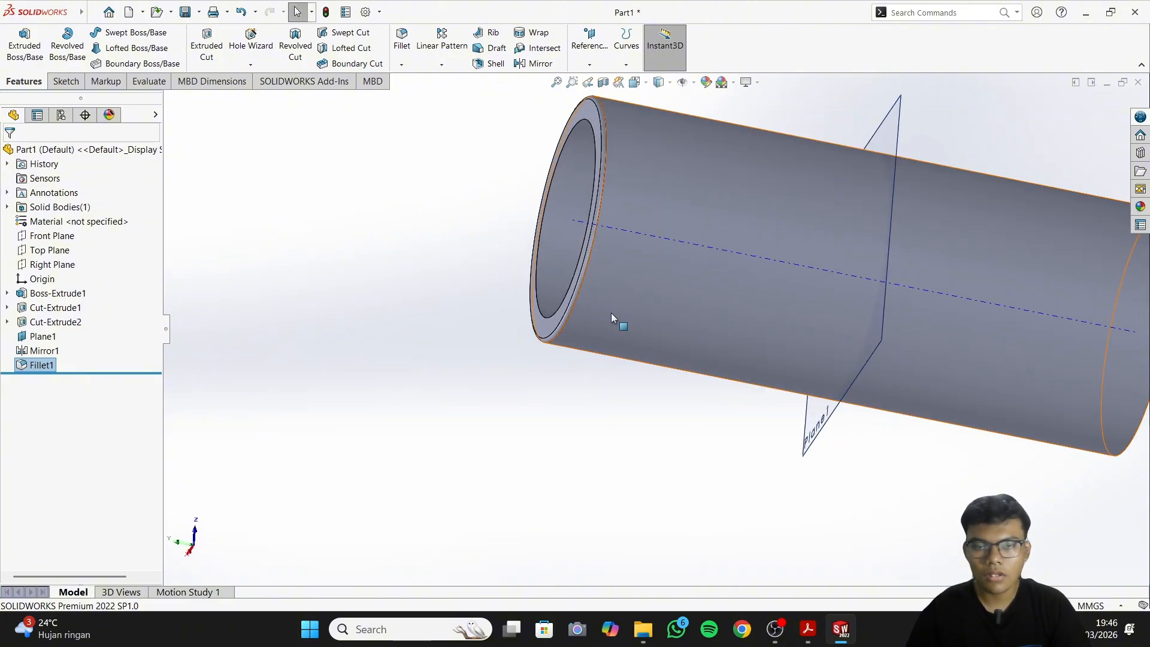
pyautogui.moveTo(452, 385); pyautogui.dragTo(437, 452, button='middle')
pyautogui.moveTo(468, 238); pyautogui.dragTo(502, 157, button='middle')
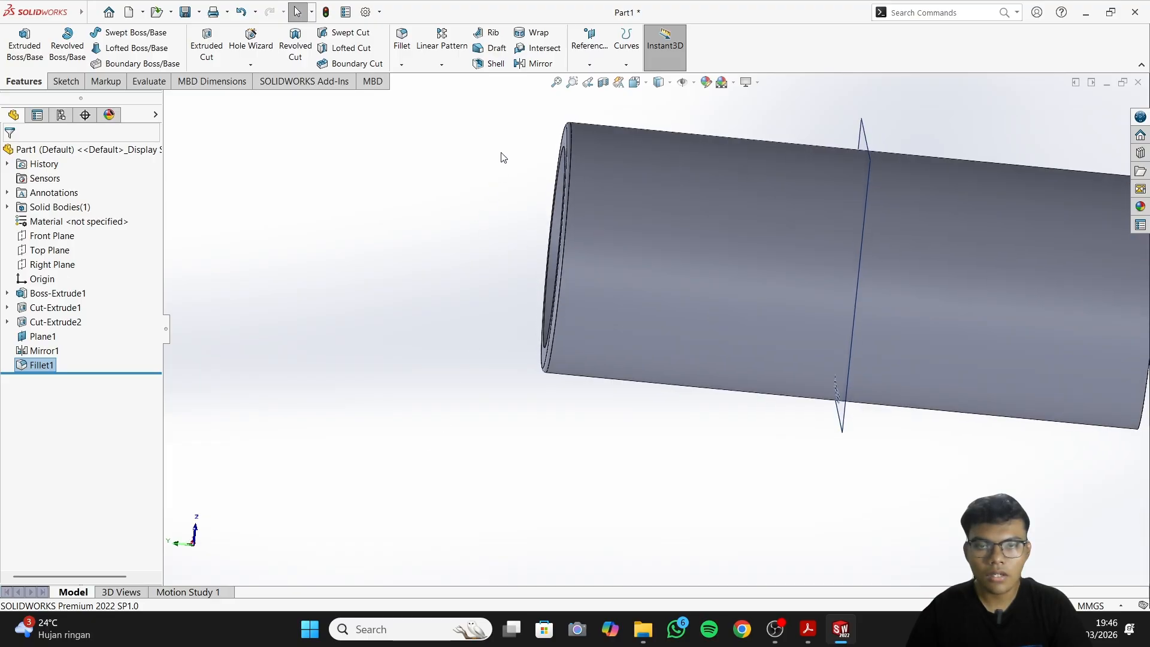
pyautogui.click(533, 64)
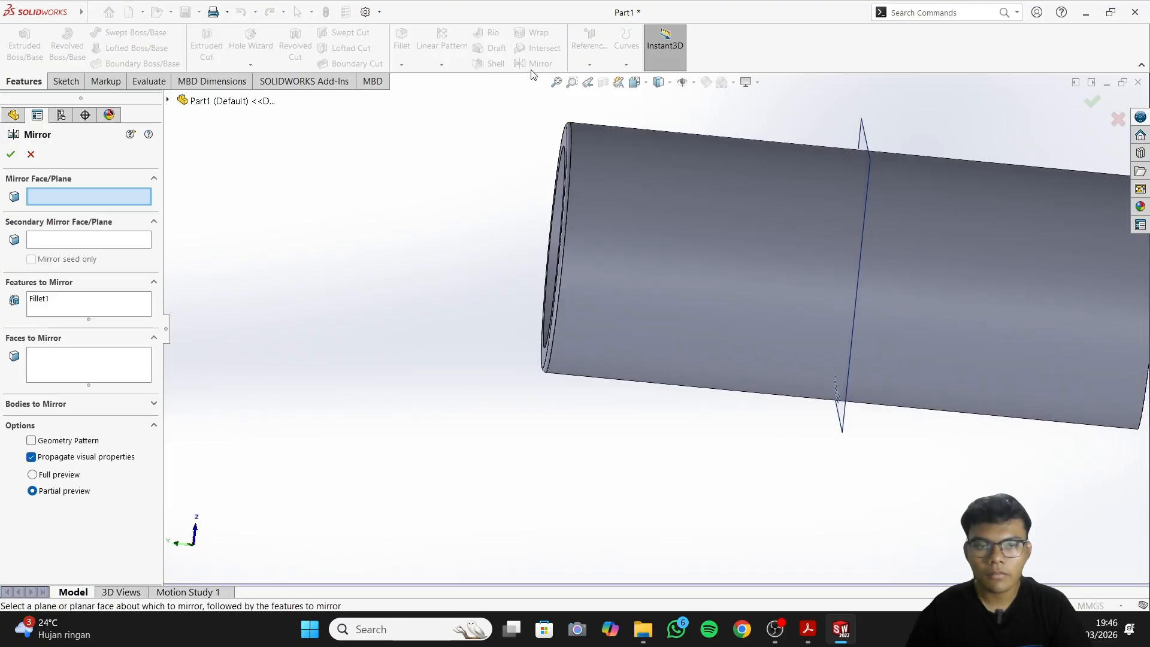
pyautogui.click(864, 209)
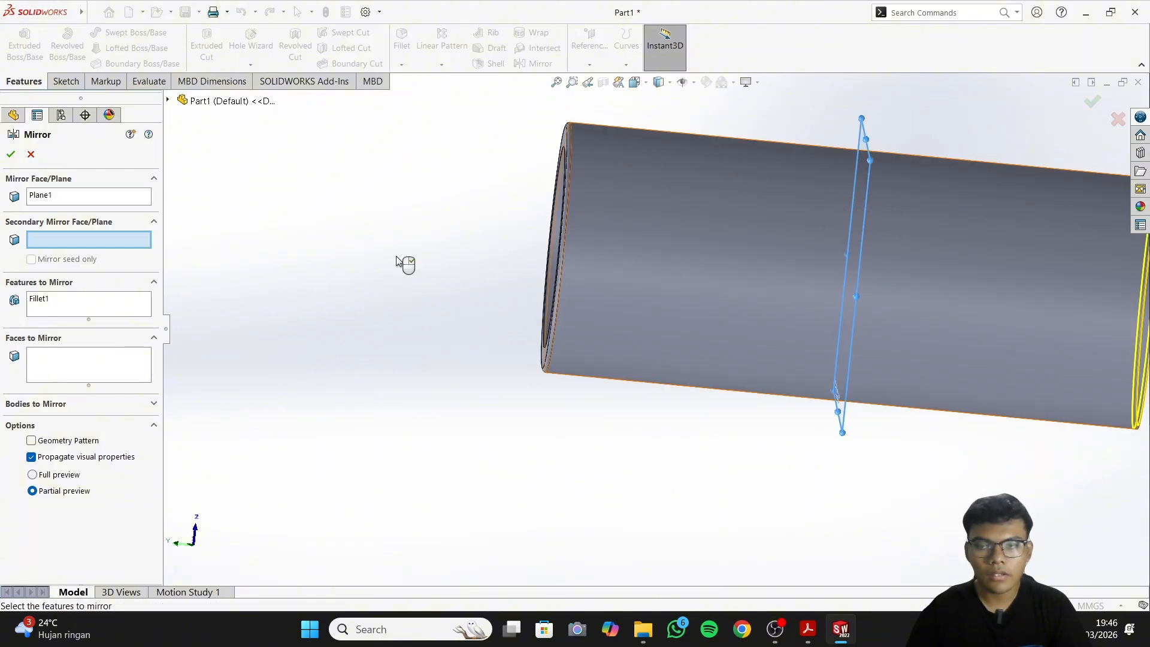
pyautogui.click(73, 310)
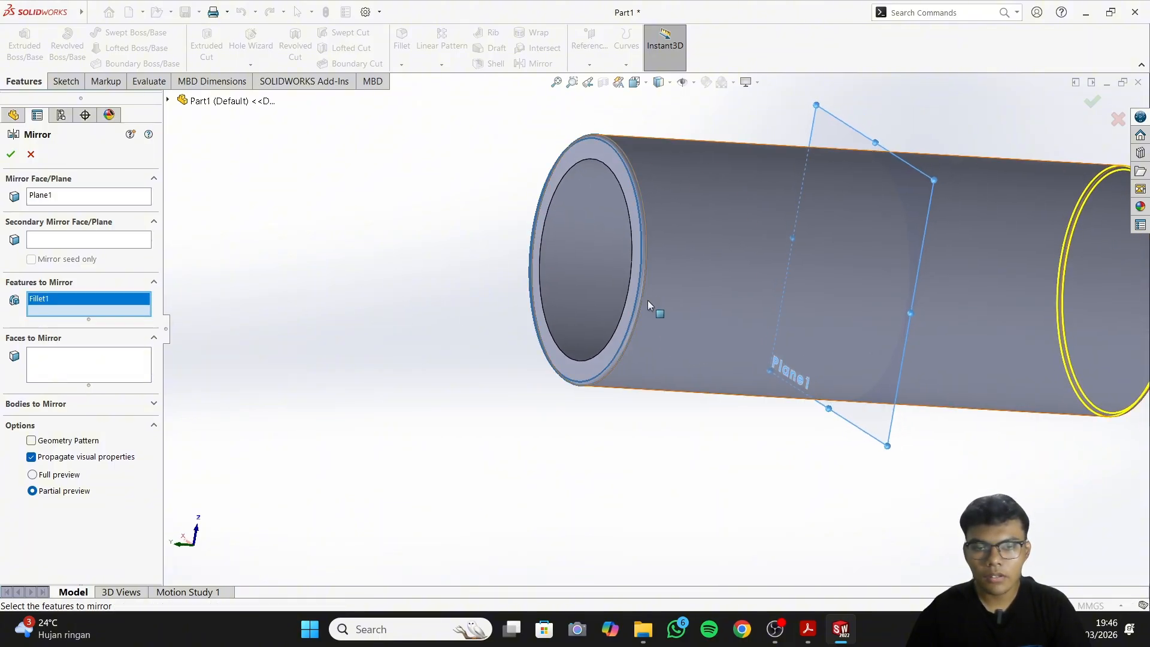
pyautogui.moveTo(700, 352); pyautogui.dragTo(729, 378, button='middle')
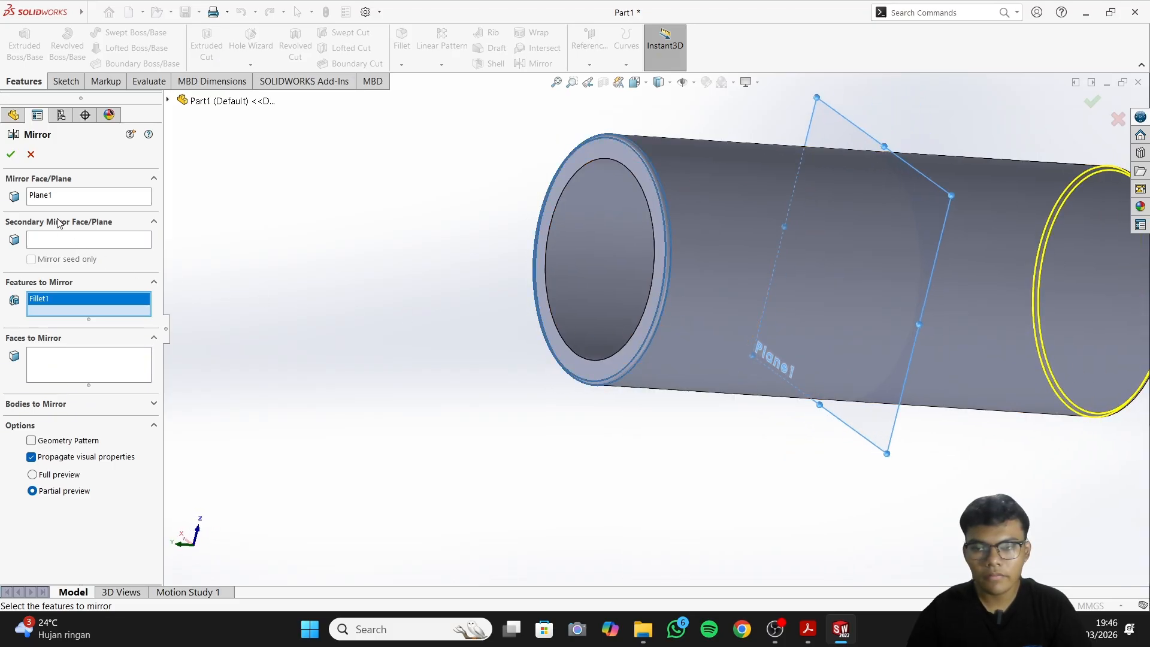
pyautogui.click(16, 157)
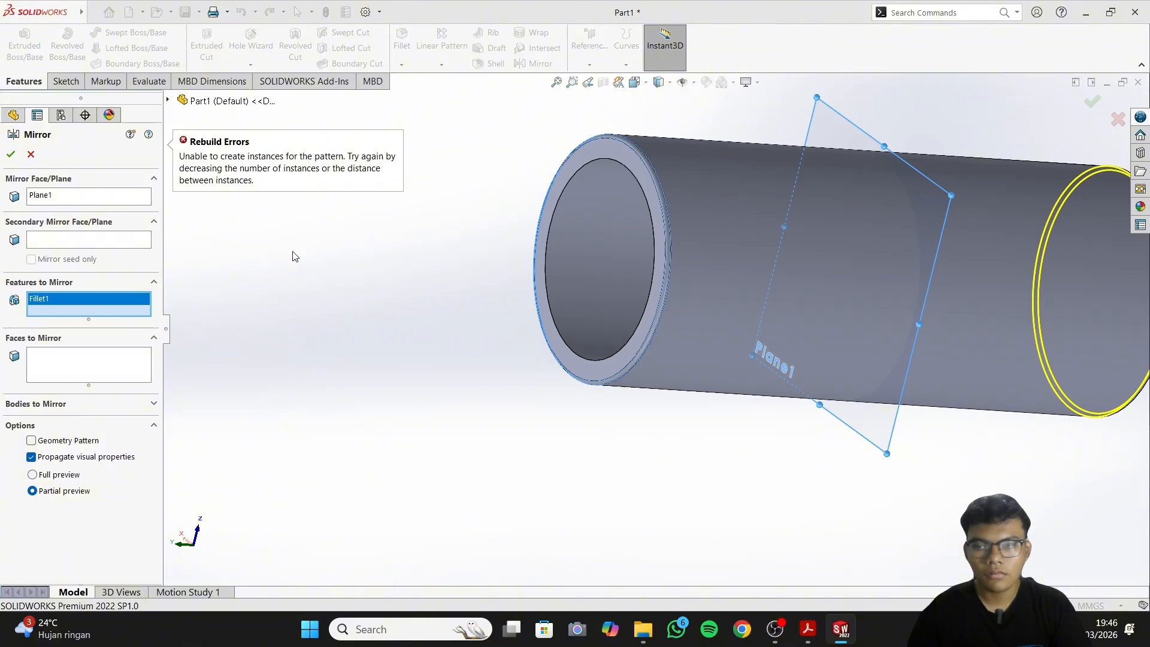
pyautogui.moveTo(461, 312); pyautogui.dragTo(468, 354, button='middle')
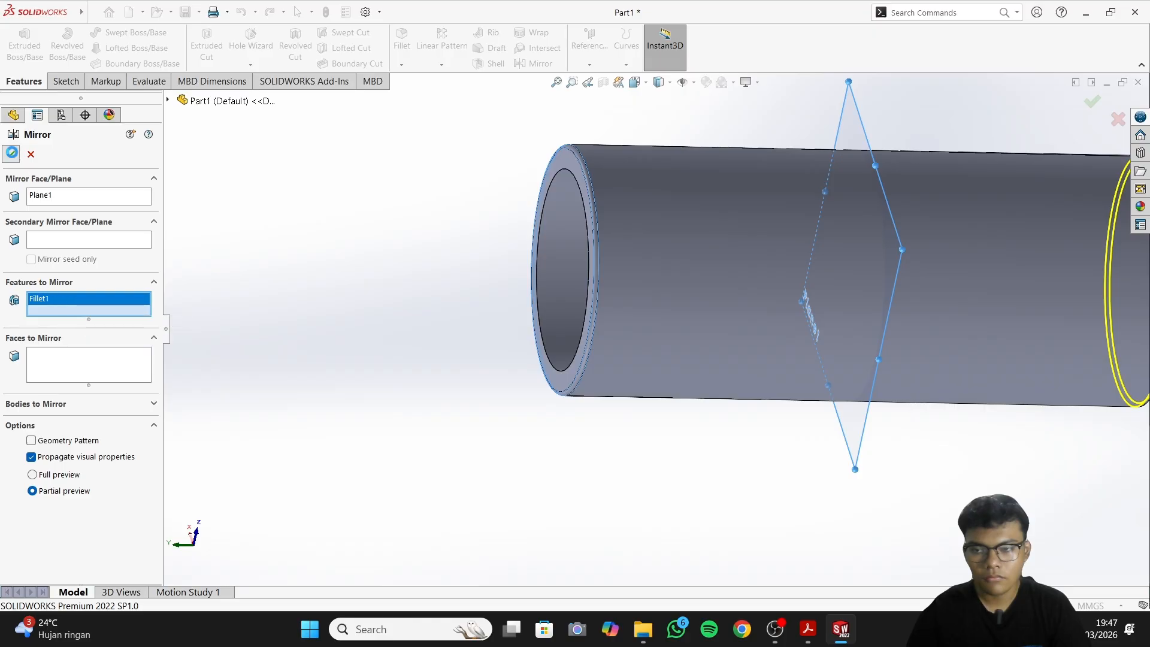
pyautogui.click(11, 154)
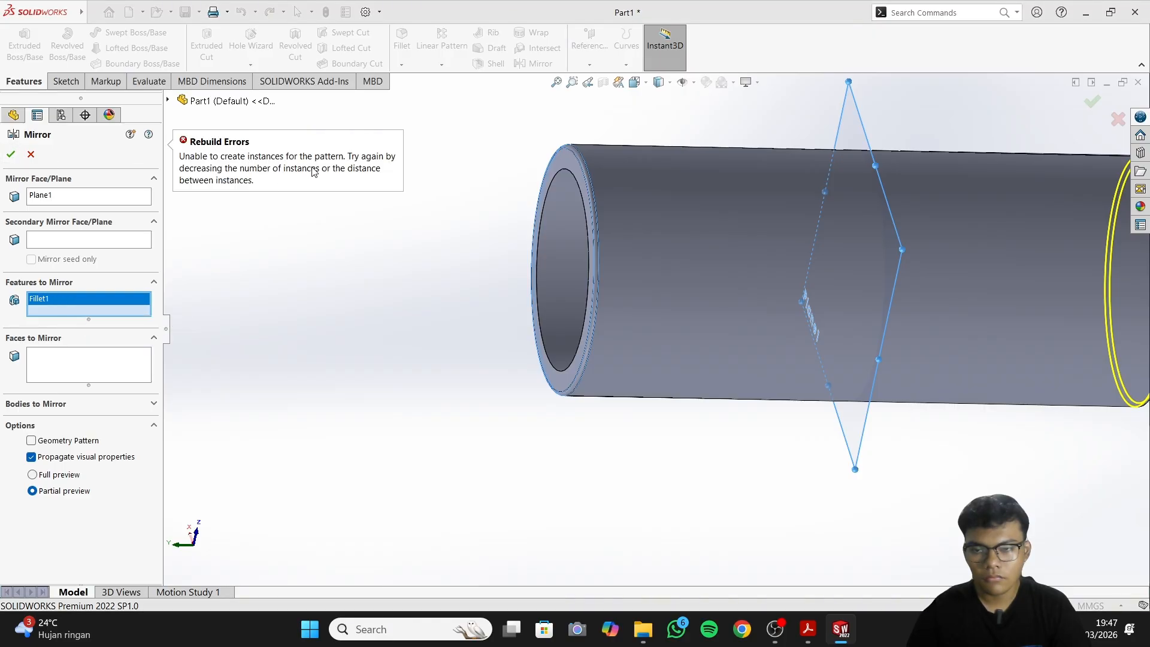
pyautogui.moveTo(302, 317); pyautogui.dragTo(443, 353, button='middle')
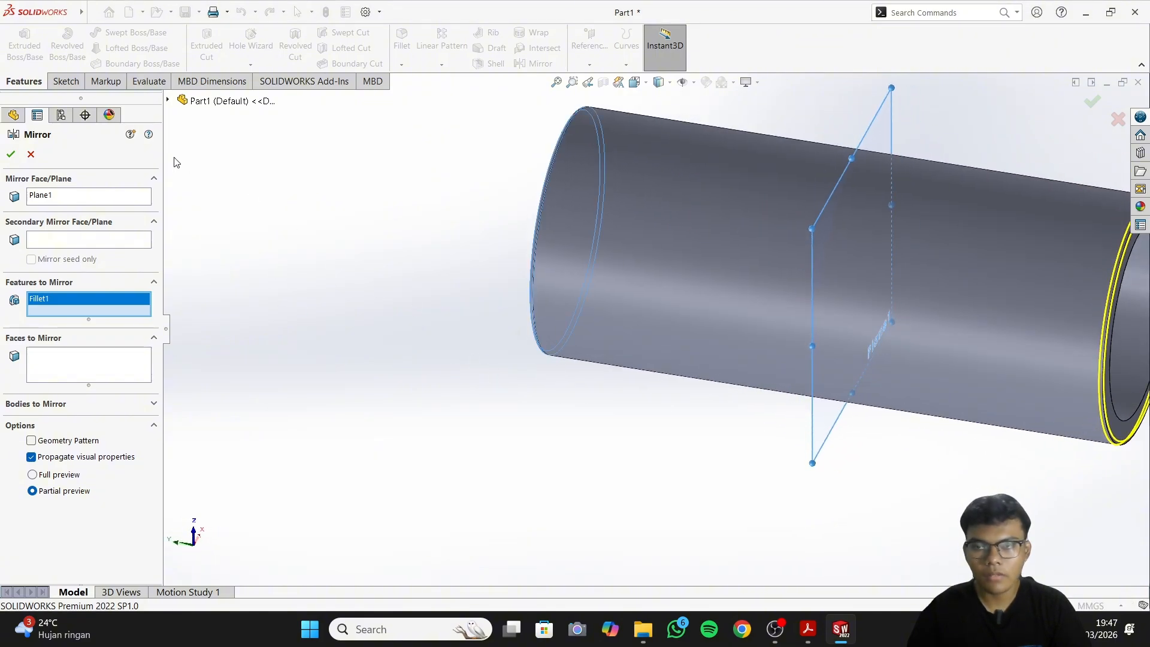
pyautogui.click(31, 155)
# Fillet the outer edge of the tube's remaining unrounded end with a 20 mm radius
pyautogui.moveTo(326, 231); pyautogui.dragTo(917, 388, button='middle')
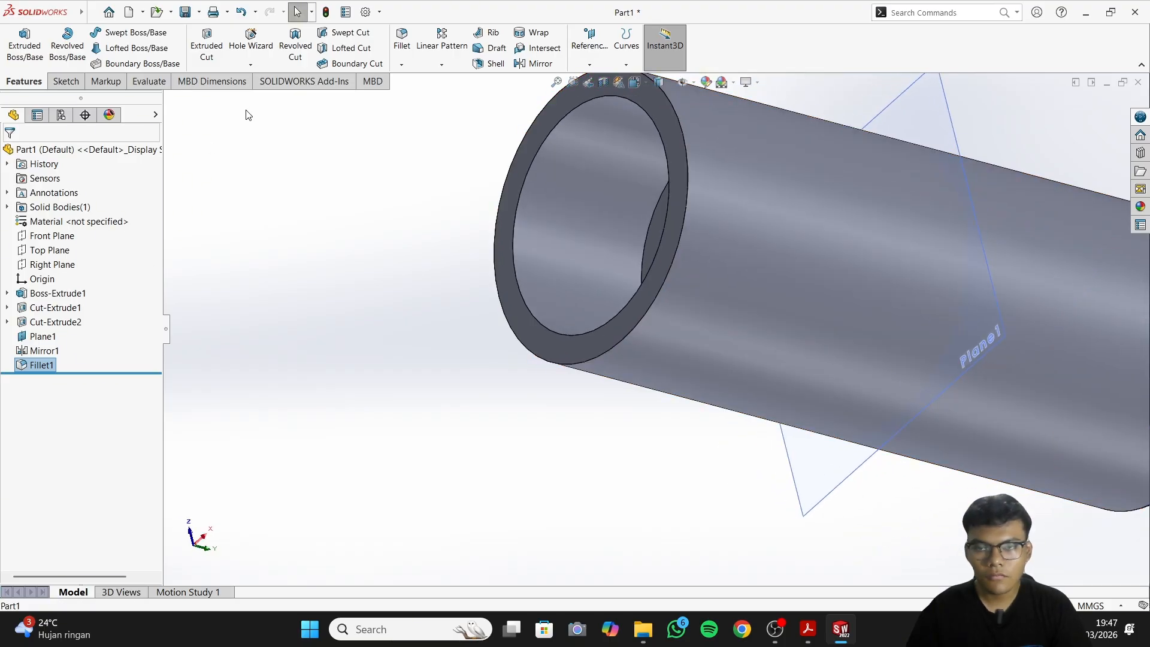
pyautogui.click(402, 39)
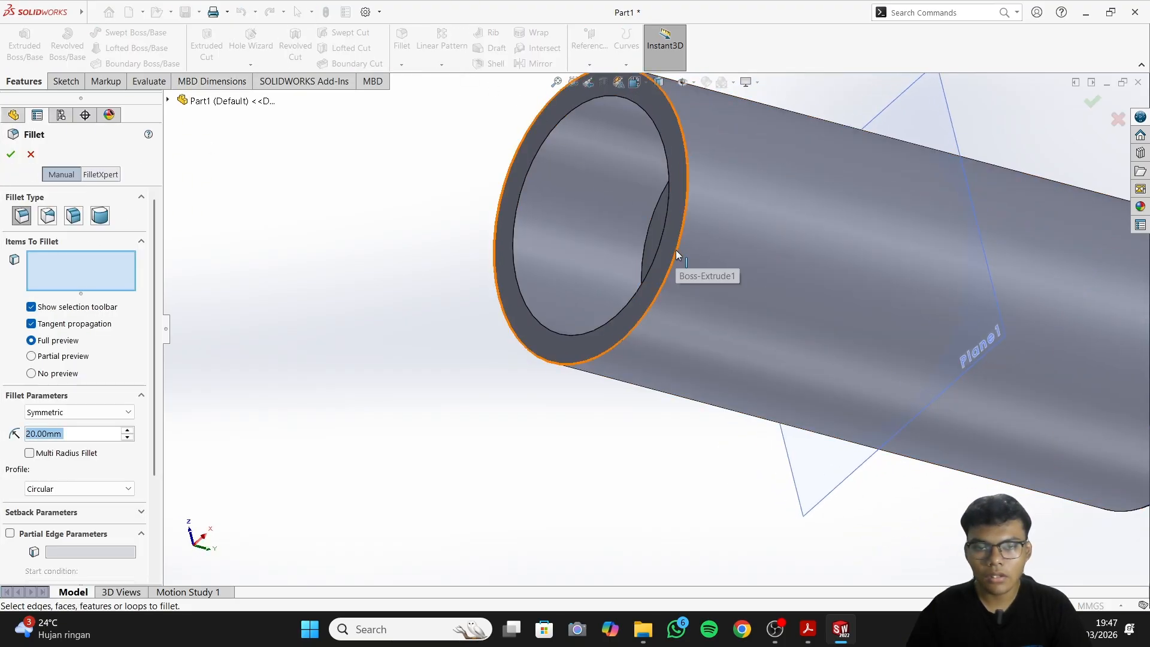
pyautogui.click(677, 256)
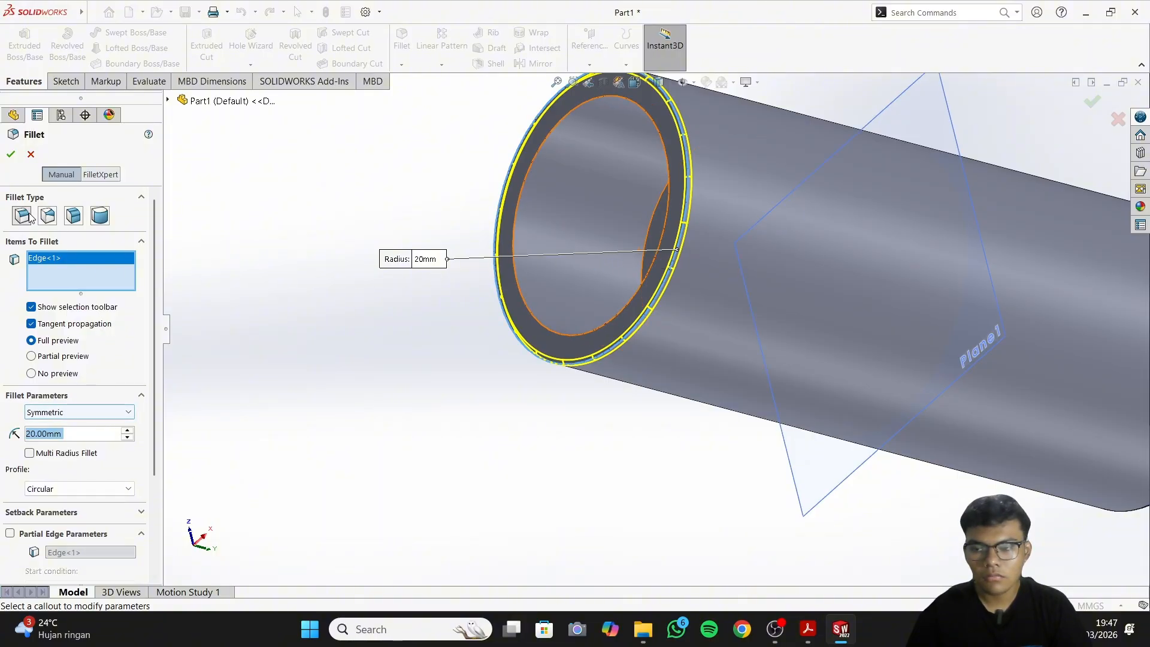
pyautogui.click(11, 154)
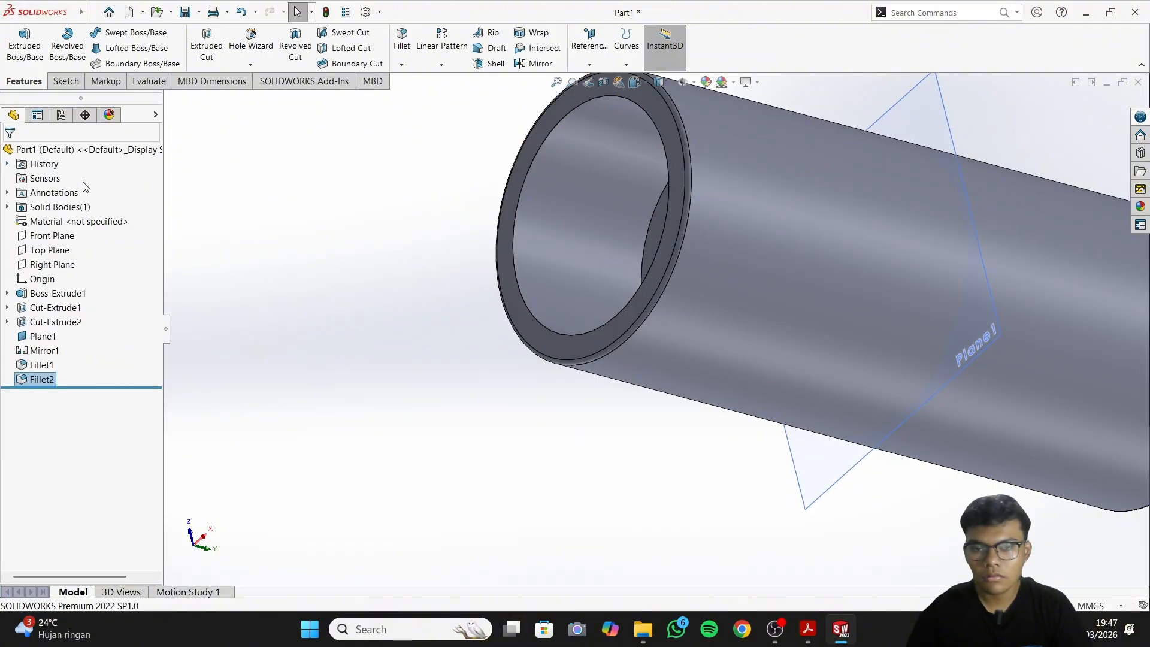
# Start a sketch on the Front Plane and draw a vertical centerline about 1562.5 mm long from the origin to the mid plane
pyautogui.moveTo(816, 244); pyautogui.dragTo(616, 395, button='middle')
pyautogui.moveTo(1088, 306); pyautogui.dragTo(1031, 269, button='middle')
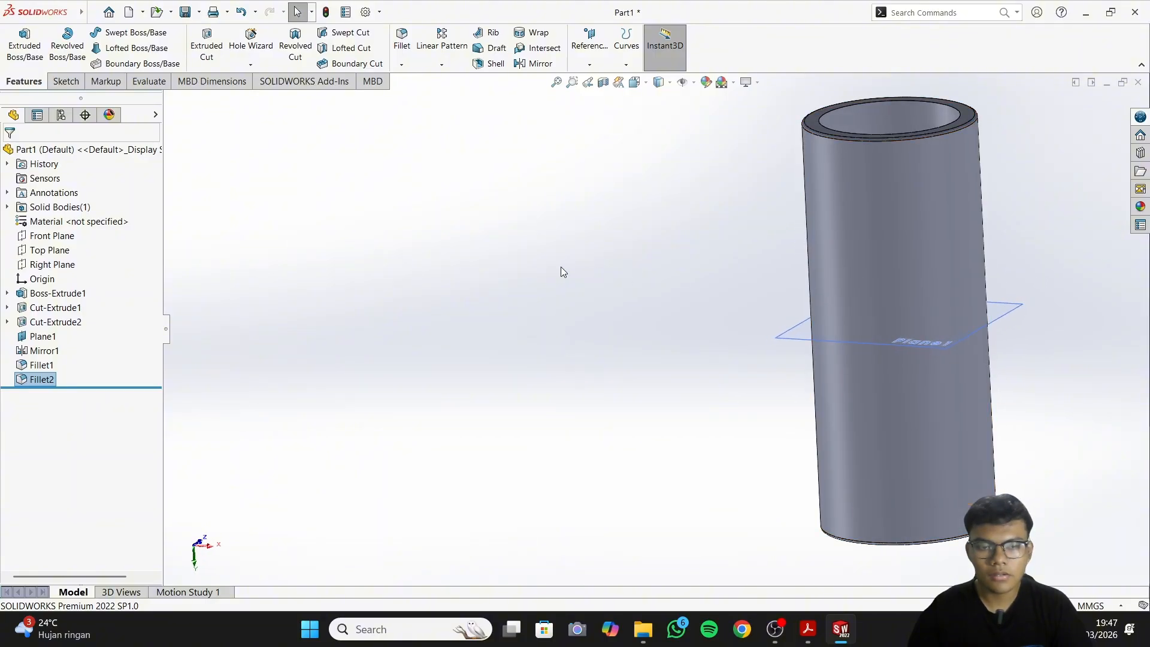
pyautogui.click(64, 239)
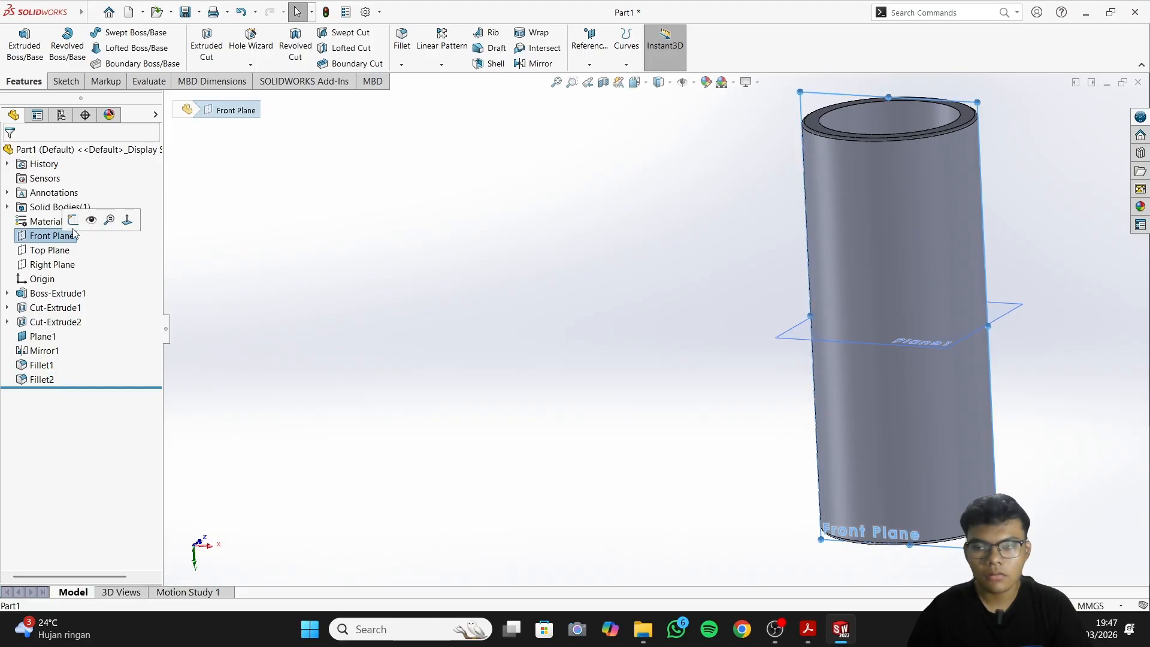
pyautogui.click(76, 229)
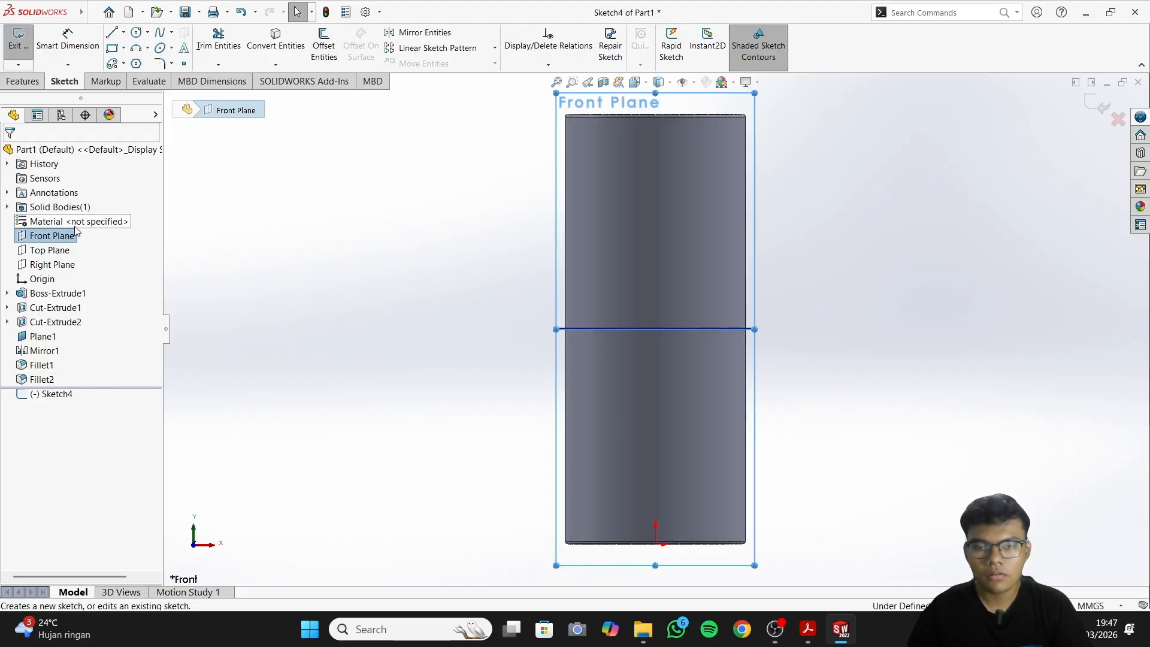
pyautogui.click(124, 34)
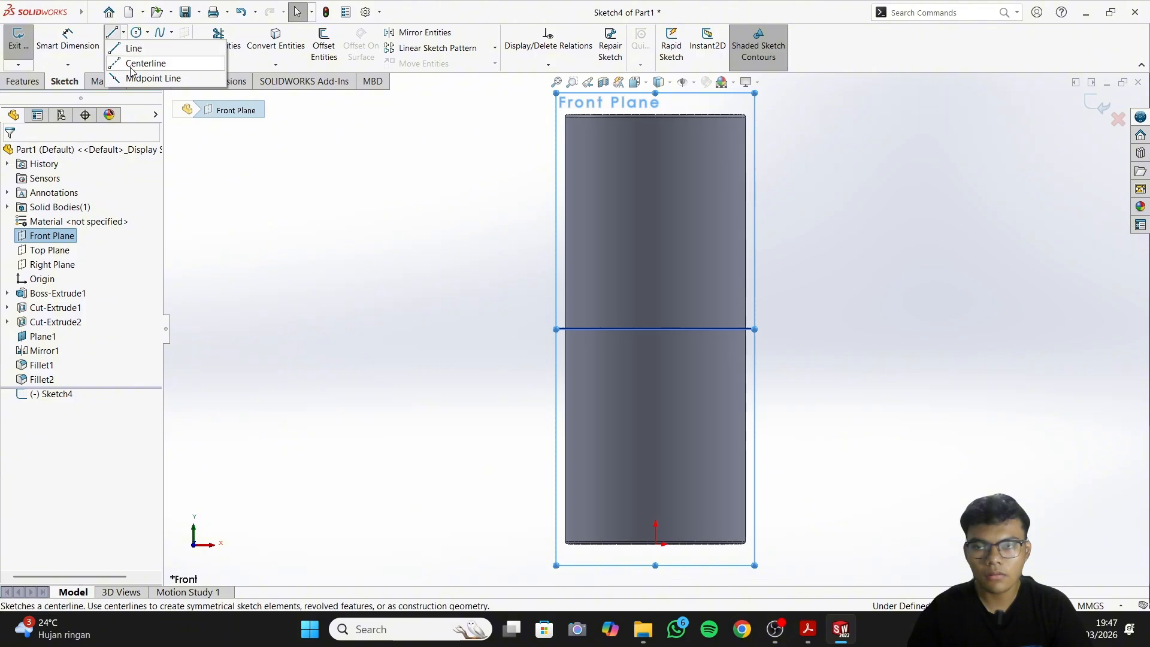
pyautogui.click(139, 62)
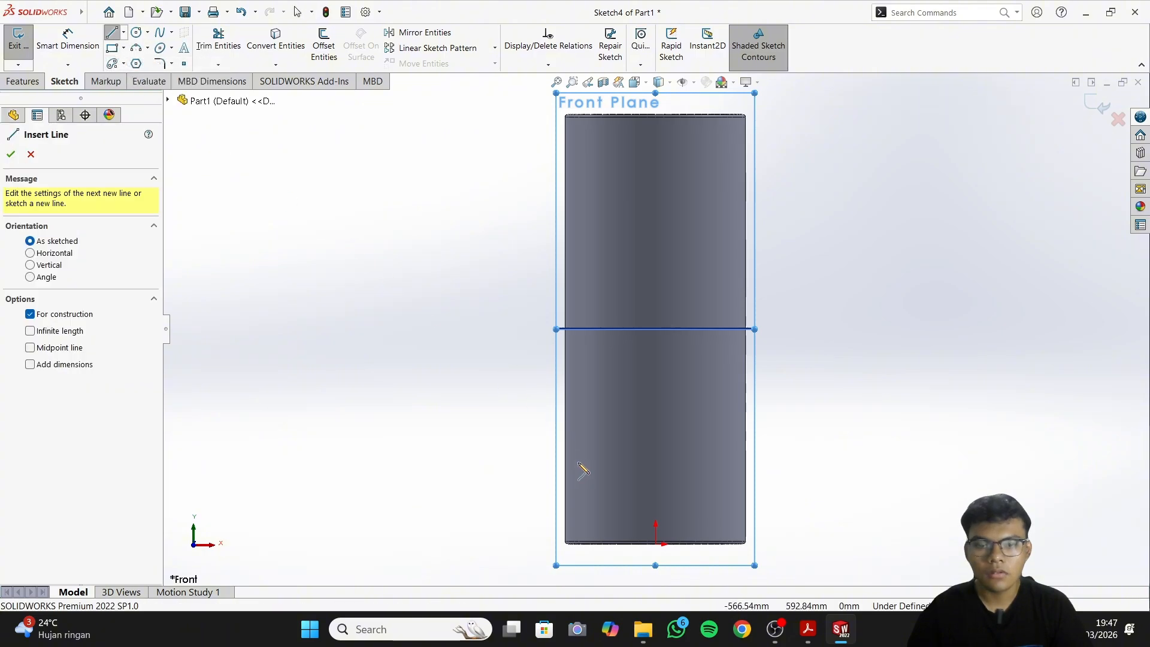
pyautogui.click(656, 541)
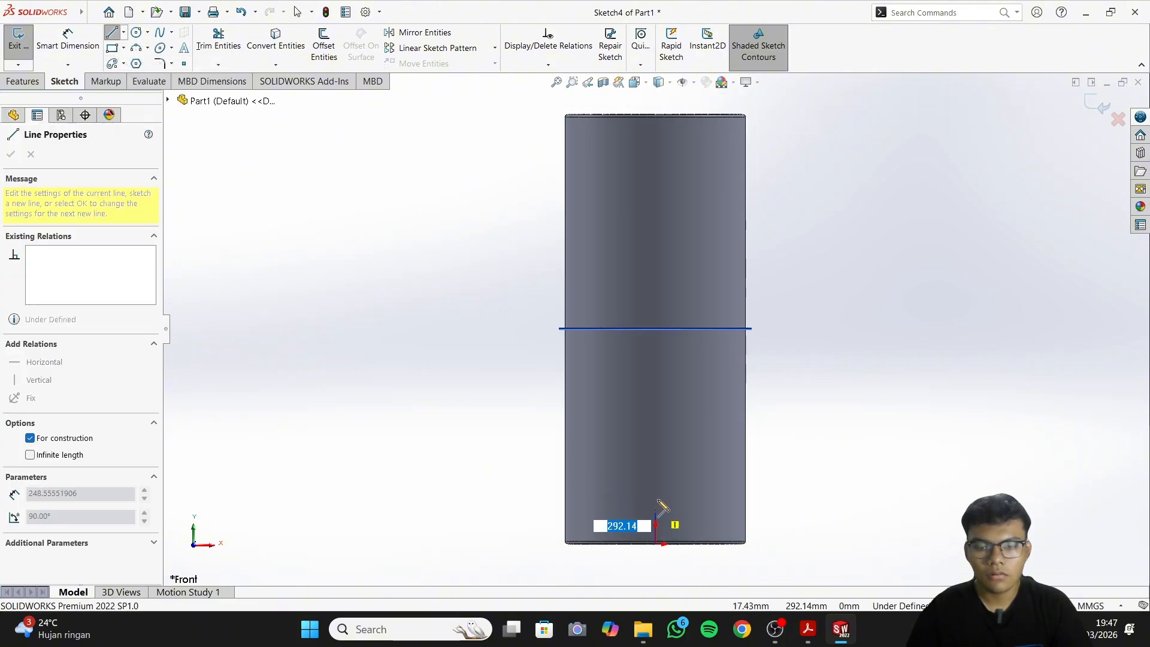
pyautogui.click(656, 328)
pyautogui.rightClick(656, 329)
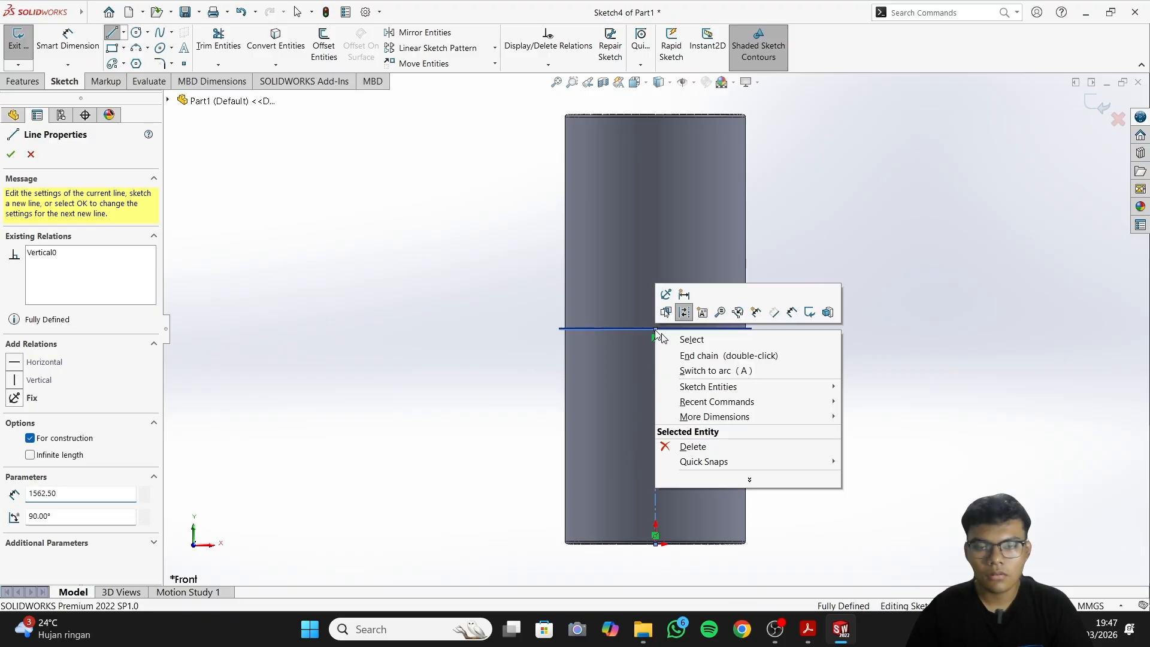
pyautogui.click(688, 339)
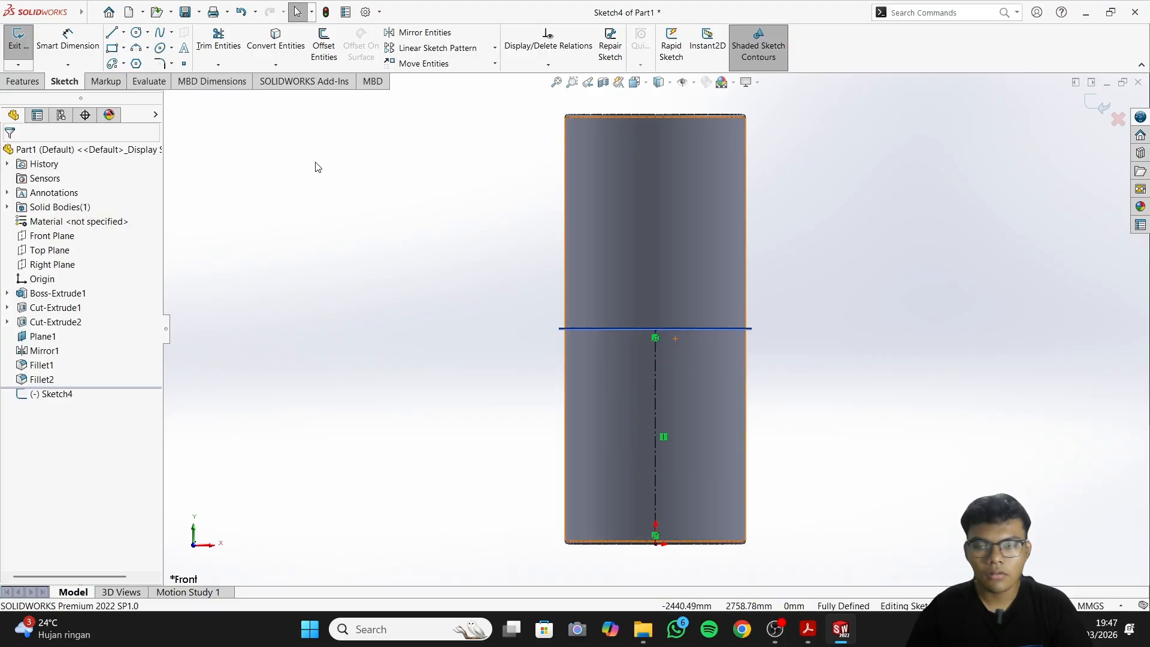
# Sketch a circle about 735 mm in diameter centred on the centerline's endpoint at the mid plane
pyautogui.click(137, 32)
pyautogui.click(655, 329)
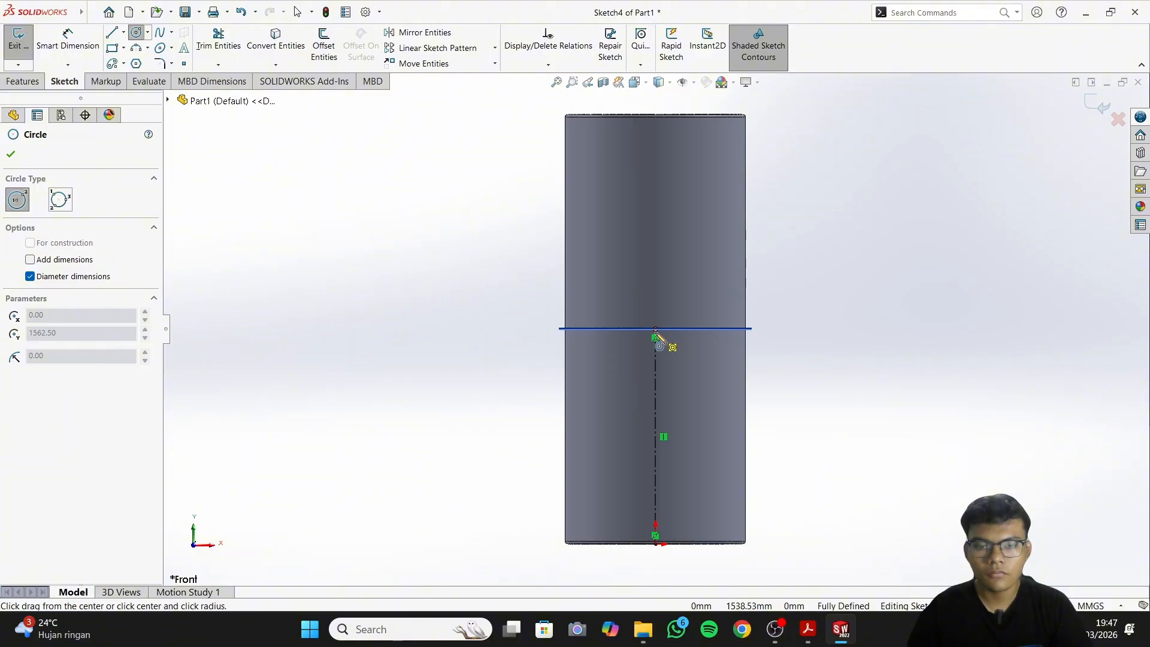
pyautogui.click(704, 319)
pyautogui.rightClick(704, 319)
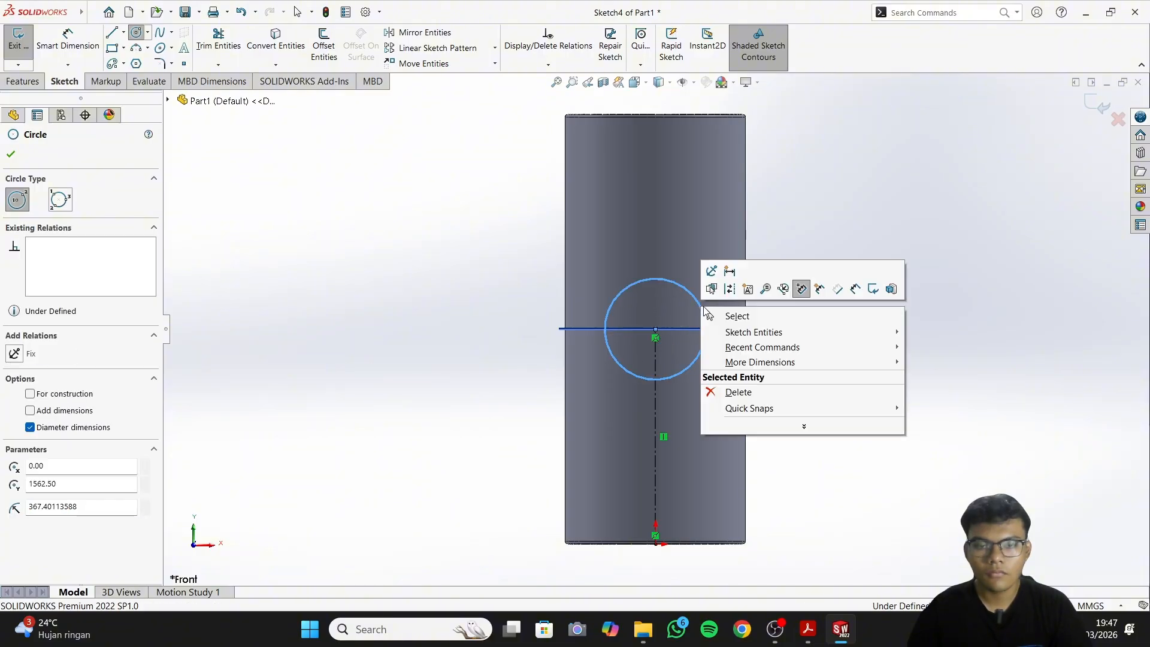
pyautogui.click(725, 312)
# Check the branch's outer diameter in the PDF drawing and dimension the sketched circle to 1063 mm diameter
pyautogui.click(808, 630)
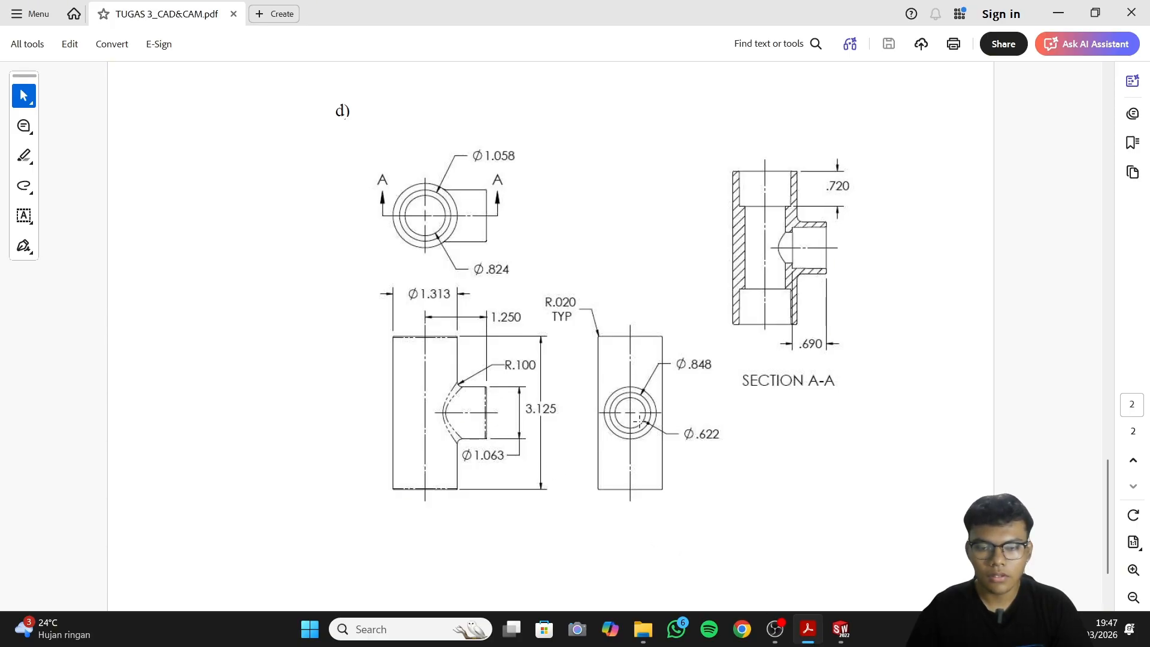
pyautogui.click(804, 640)
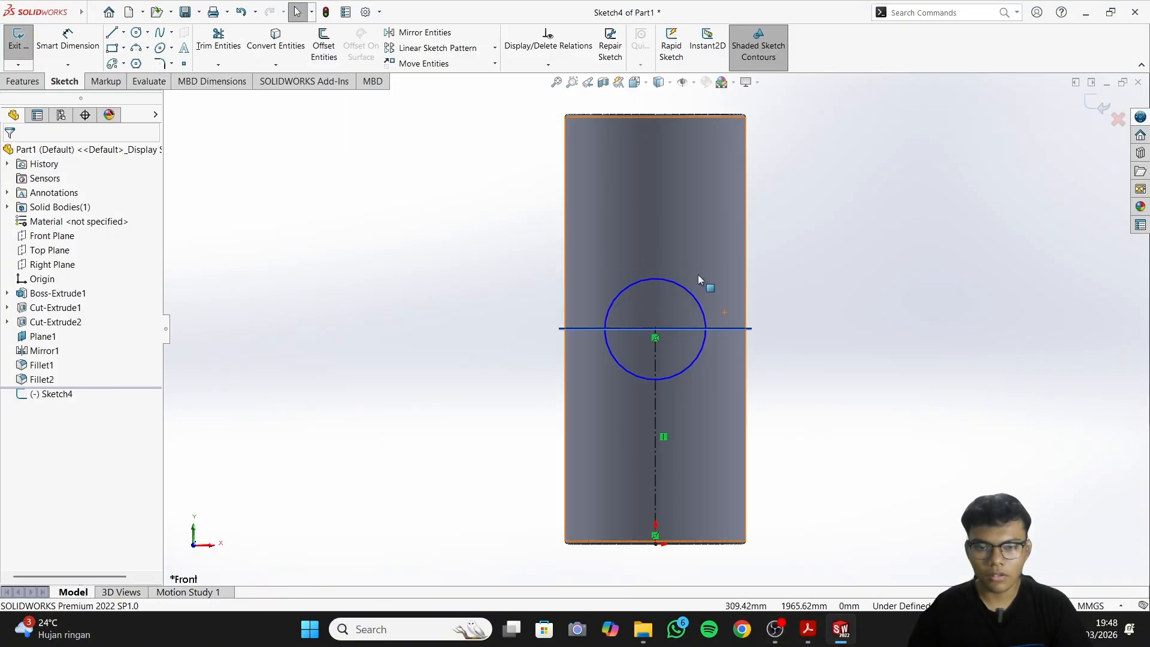
pyautogui.rightClick(795, 277)
pyautogui.click(915, 256)
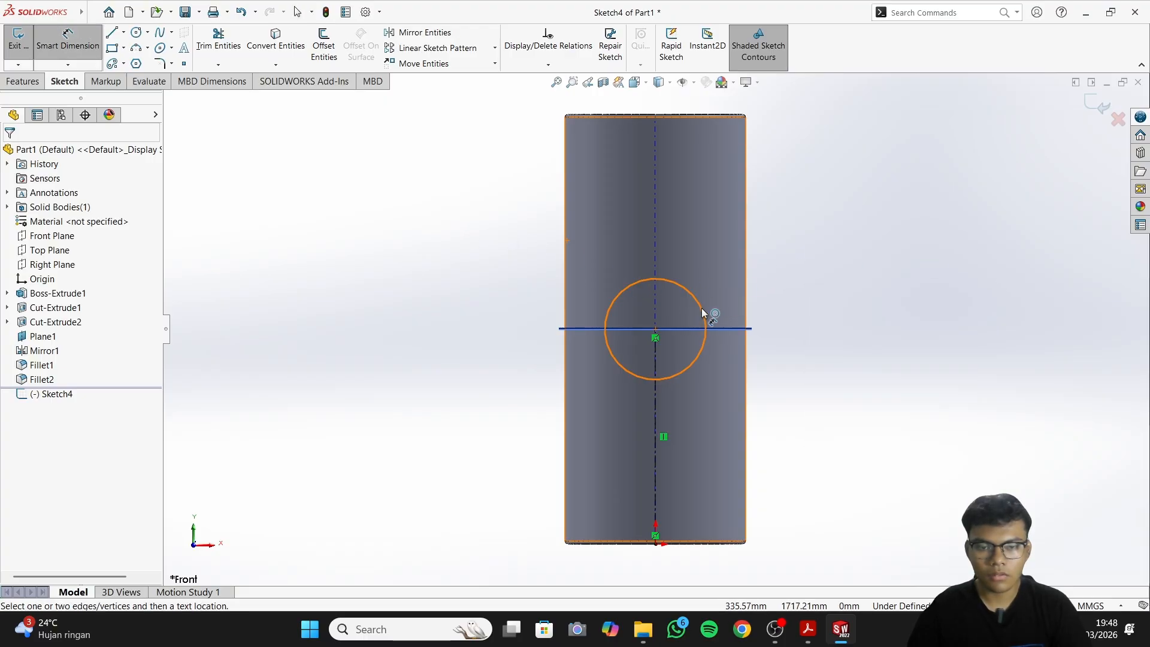
pyautogui.click(702, 309)
pyautogui.click(815, 315)
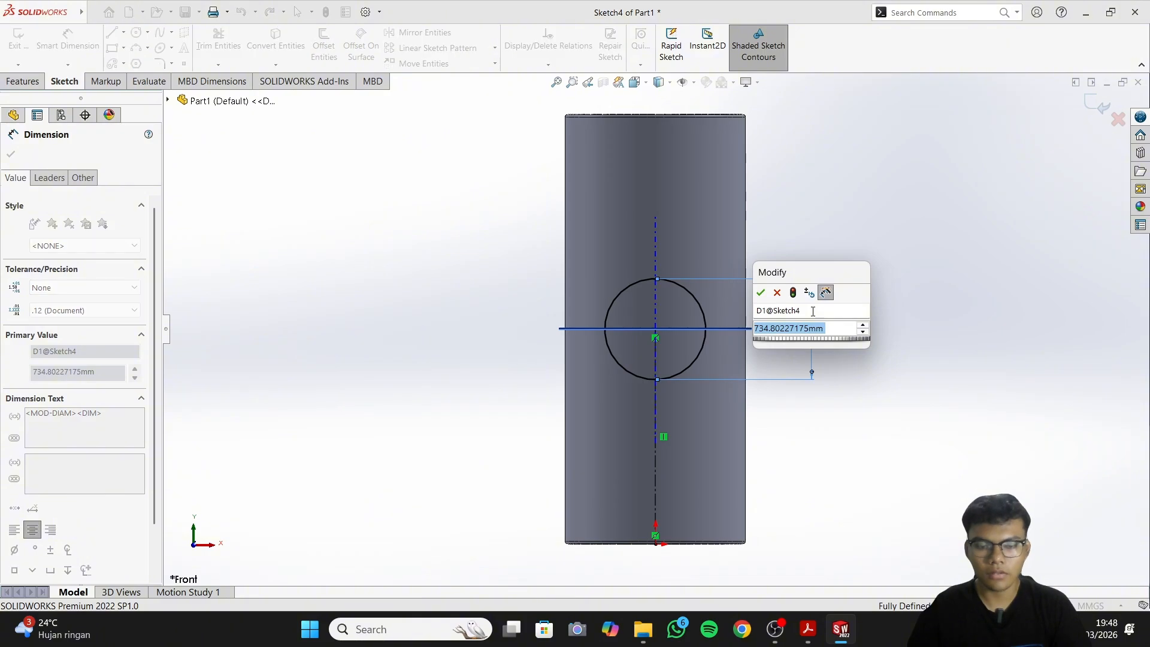
pyautogui.write('1063')
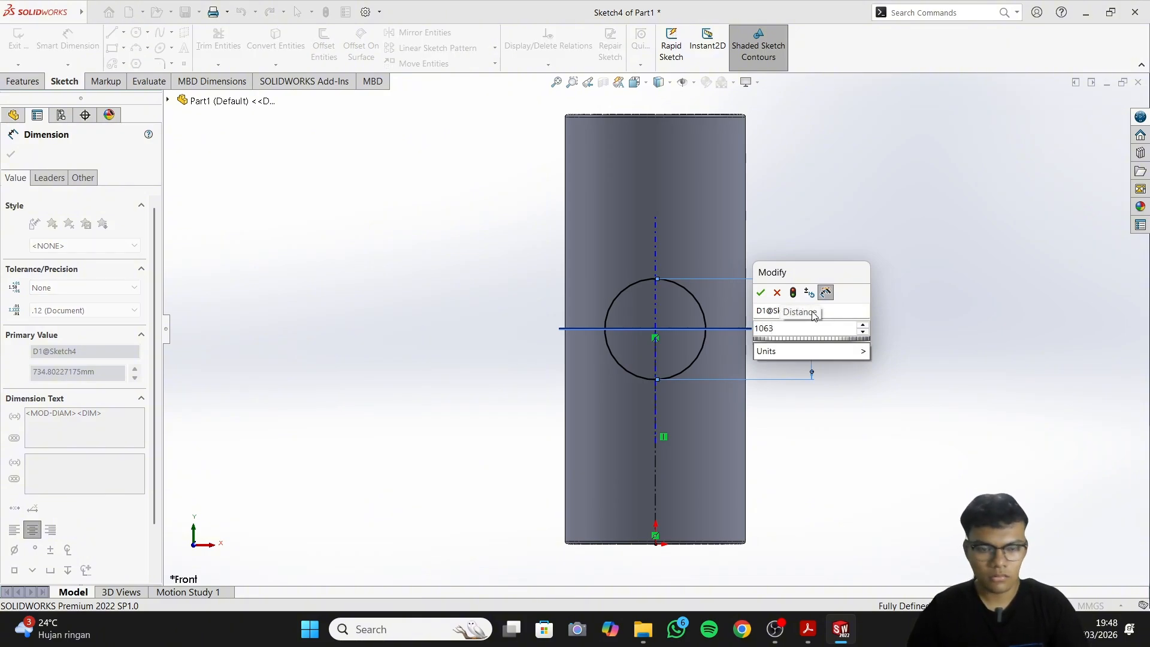
pyautogui.press('Return')
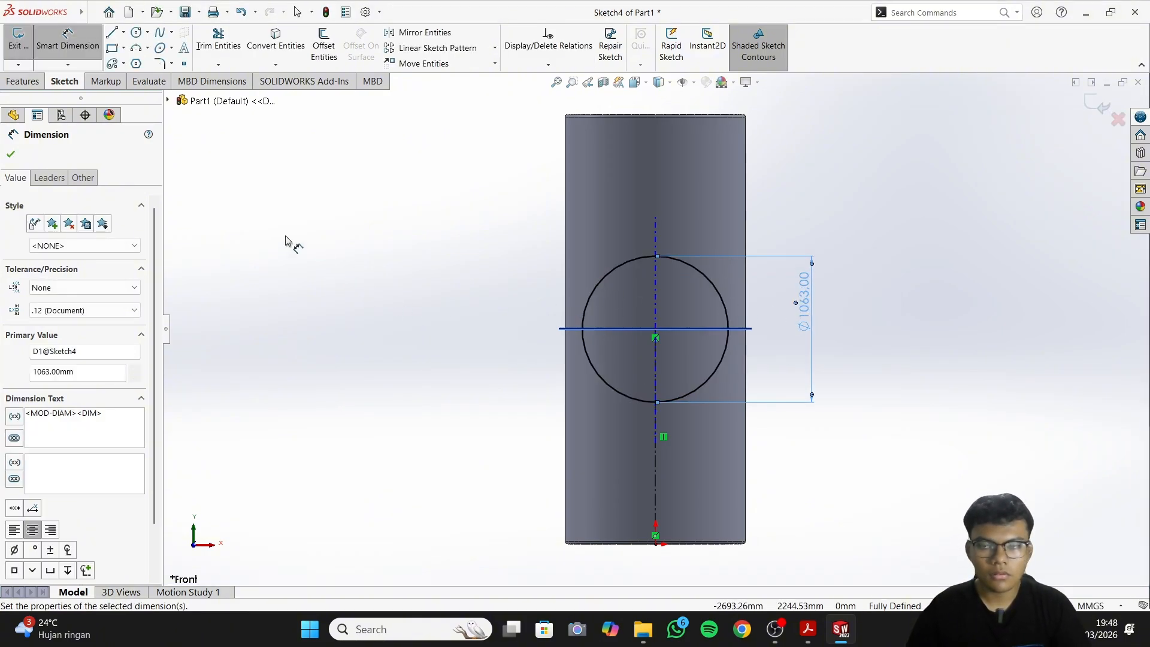
pyautogui.click(24, 81)
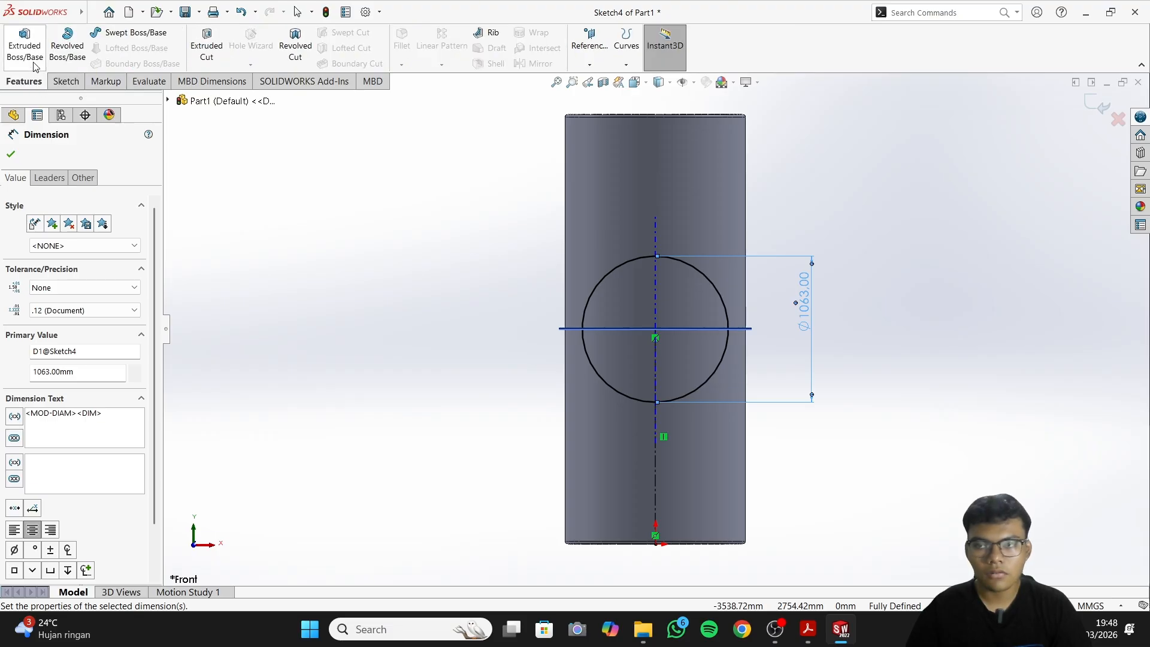
pyautogui.click(11, 154)
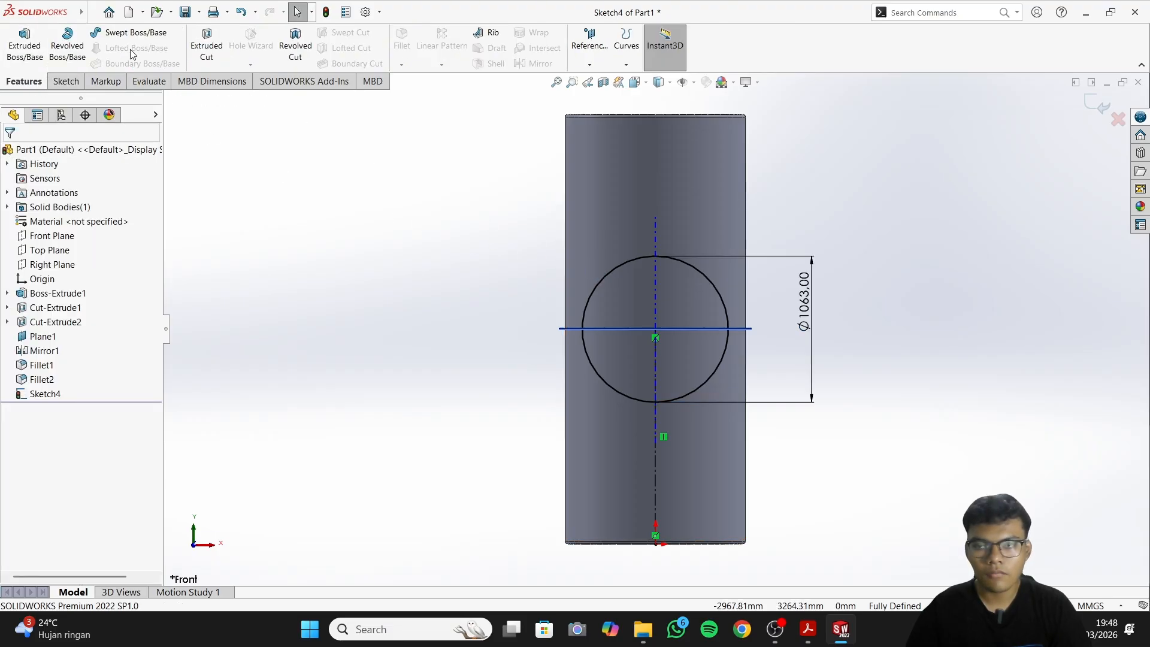
# Extrude the circle 1250 mm blind from the sketch plane, merged with the tube, after checking the branch length in the PDF drawing
pyautogui.click(24, 37)
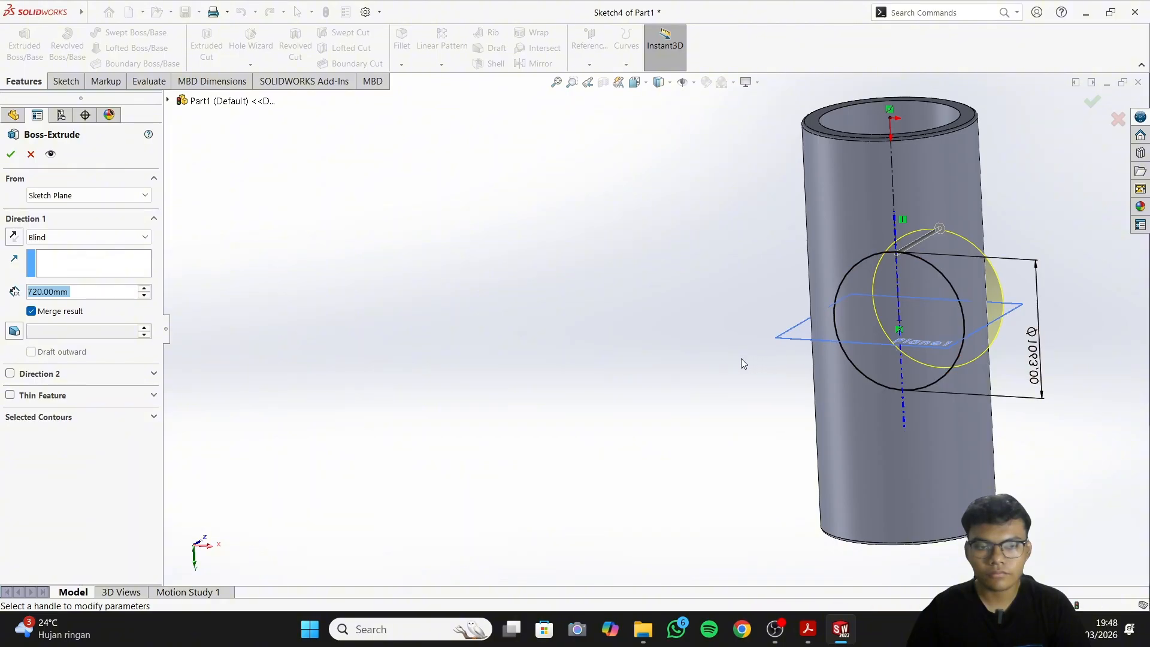
pyautogui.moveTo(741, 358); pyautogui.dragTo(666, 368, button='middle')
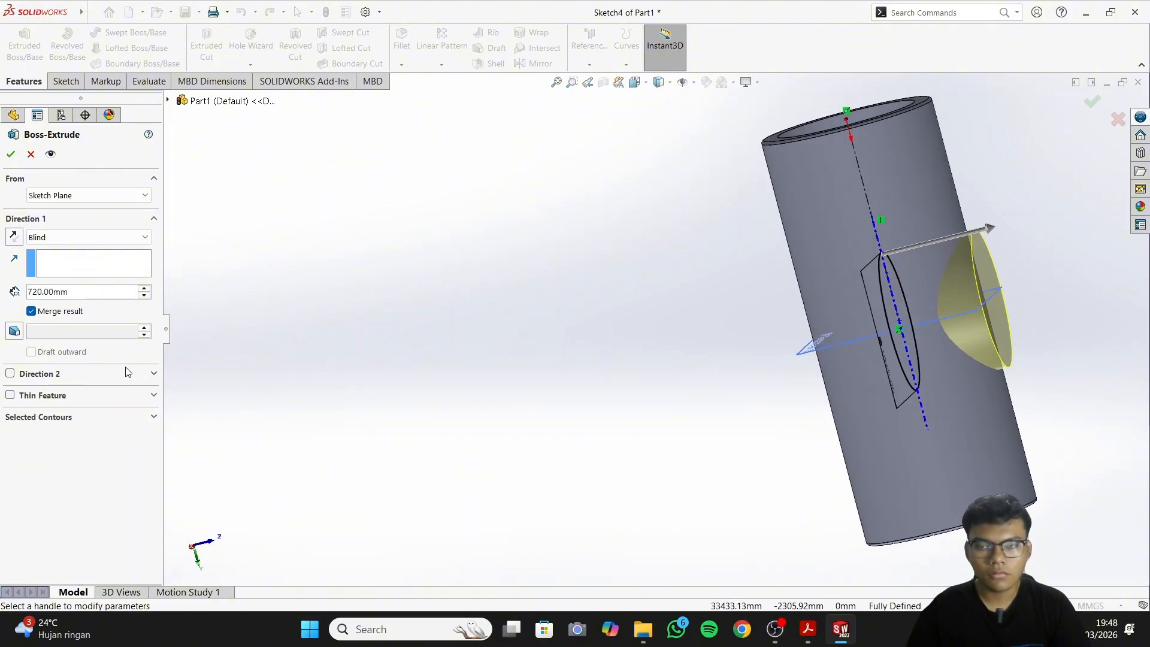
pyautogui.click(810, 635)
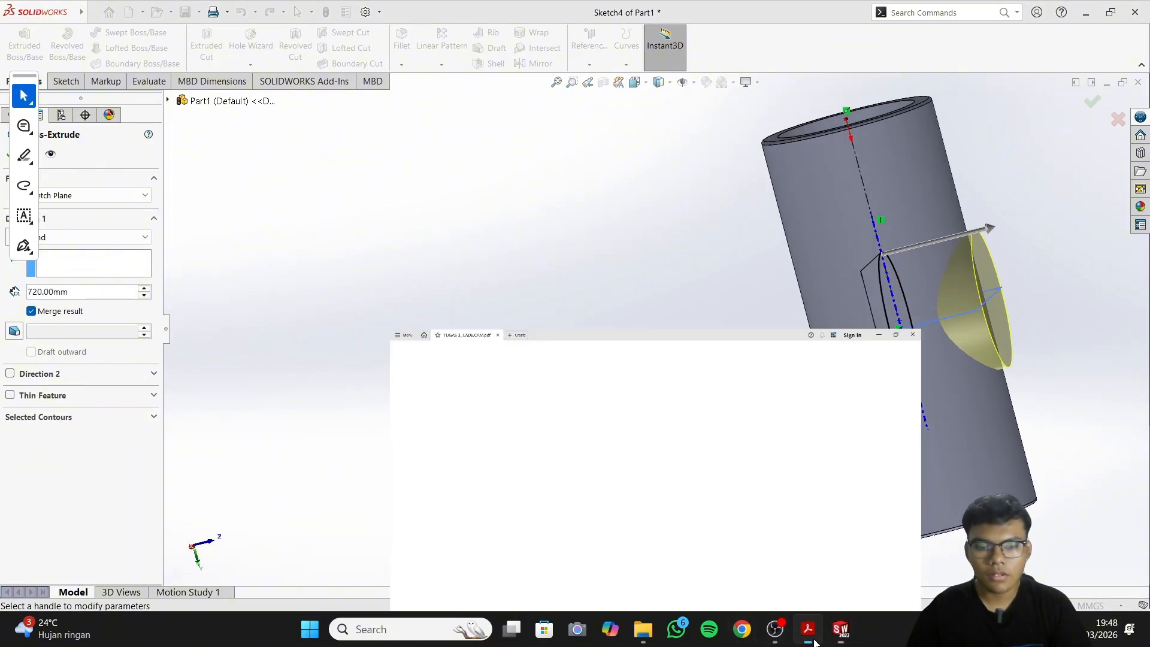
pyautogui.click(814, 641)
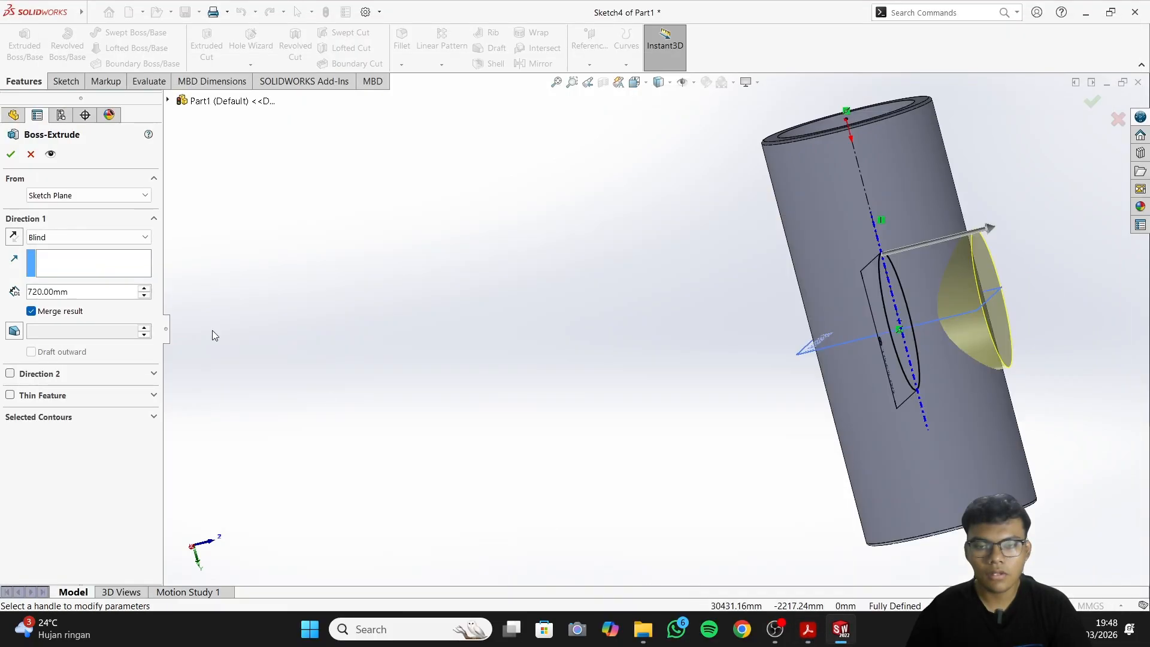
pyautogui.press('BackSpace')
pyautogui.press('BackSpace')
pyautogui.press('BackSpace')
pyautogui.press('BackSpace')
pyautogui.press('BackSpace')
pyautogui.press('BackSpace')
pyautogui.press('BackSpace')
pyautogui.press('BackSpace')
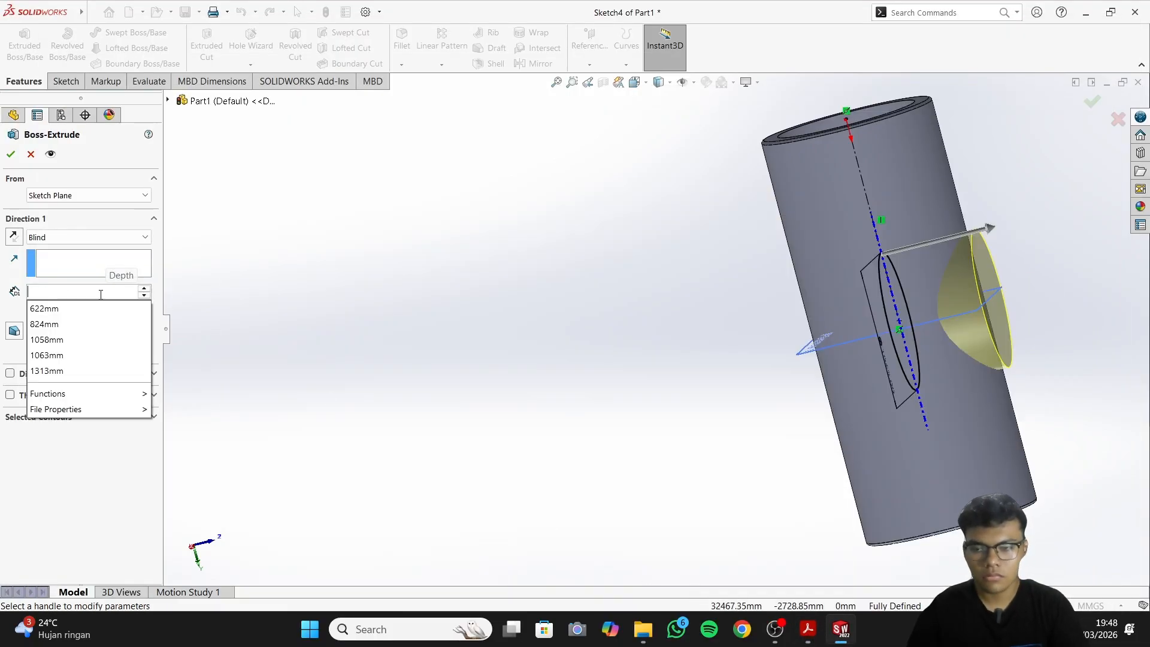
pyautogui.write('1250.00mm')
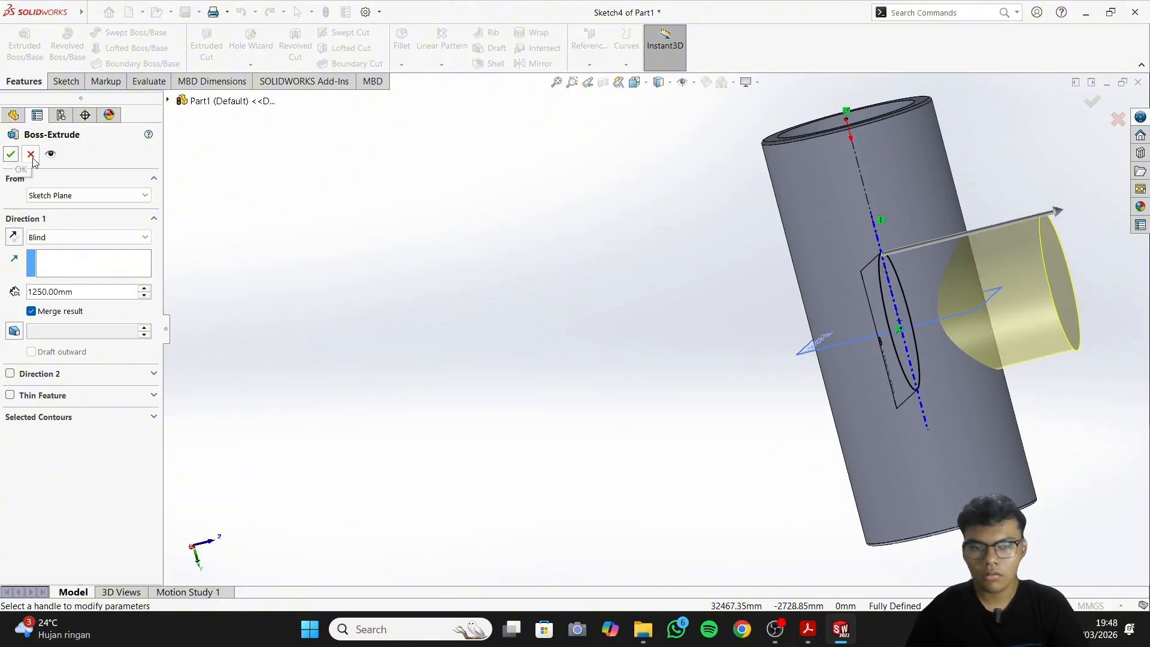
pyautogui.click(12, 155)
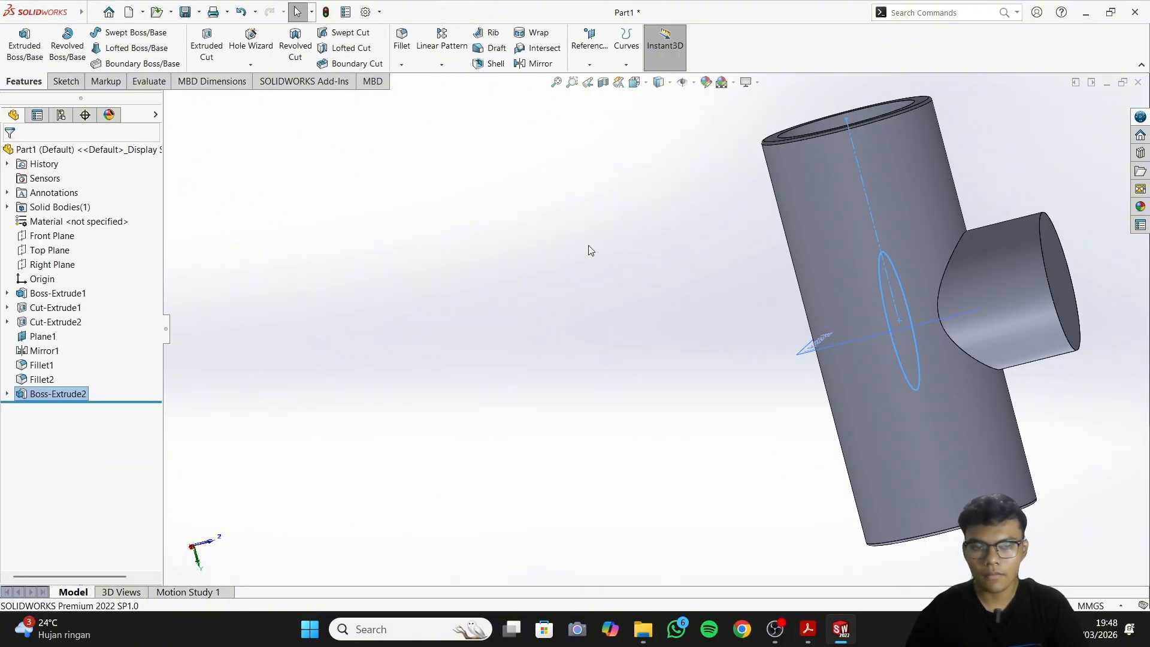
# Check the junction radius in the PDF drawing and fillet the edge where the branch meets the tube with a 100 mm radius
pyautogui.moveTo(1130, 436); pyautogui.dragTo(910, 497, button='middle')
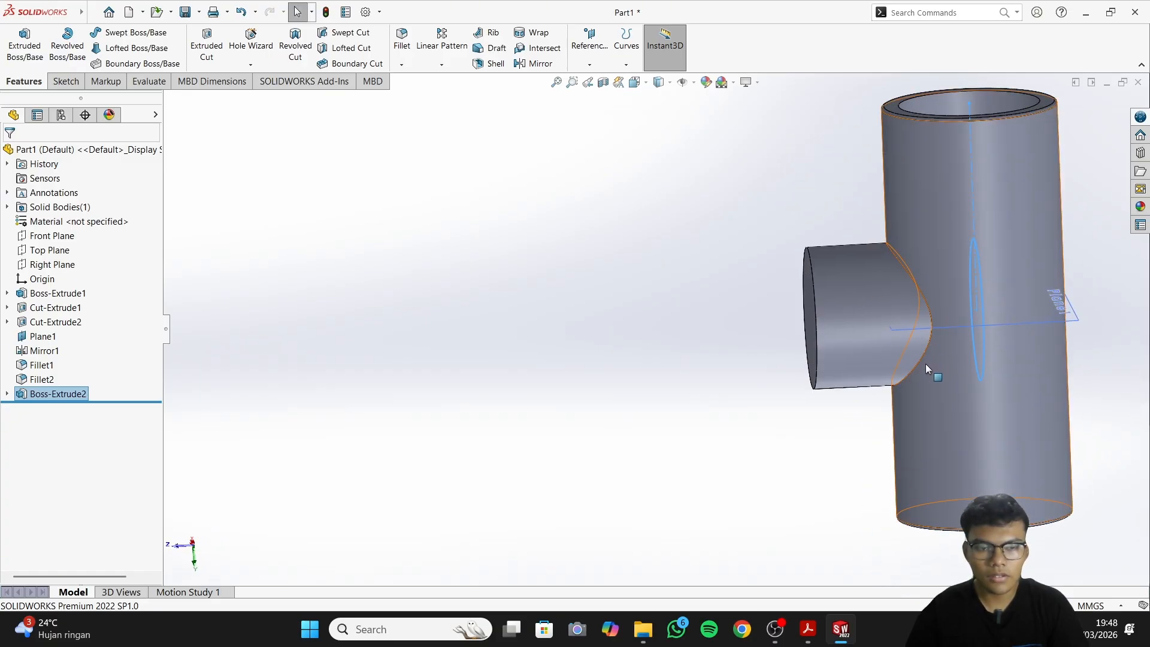
pyautogui.scroll(-3, 951, 391)
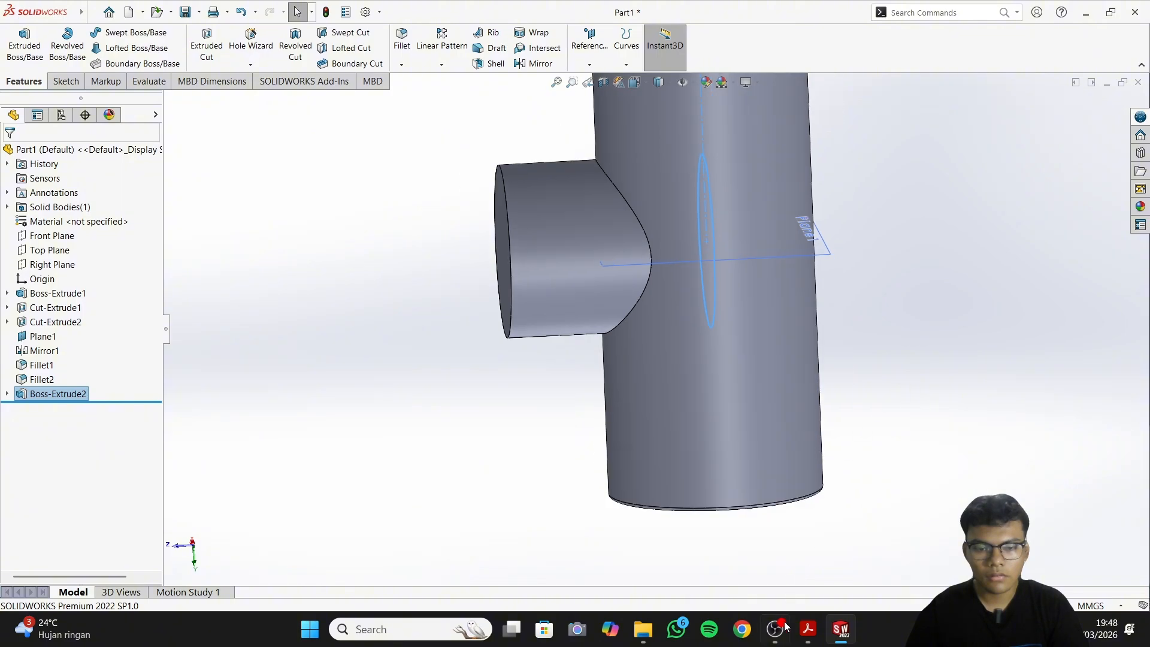
pyautogui.click(808, 628)
pyautogui.click(816, 642)
pyautogui.click(816, 641)
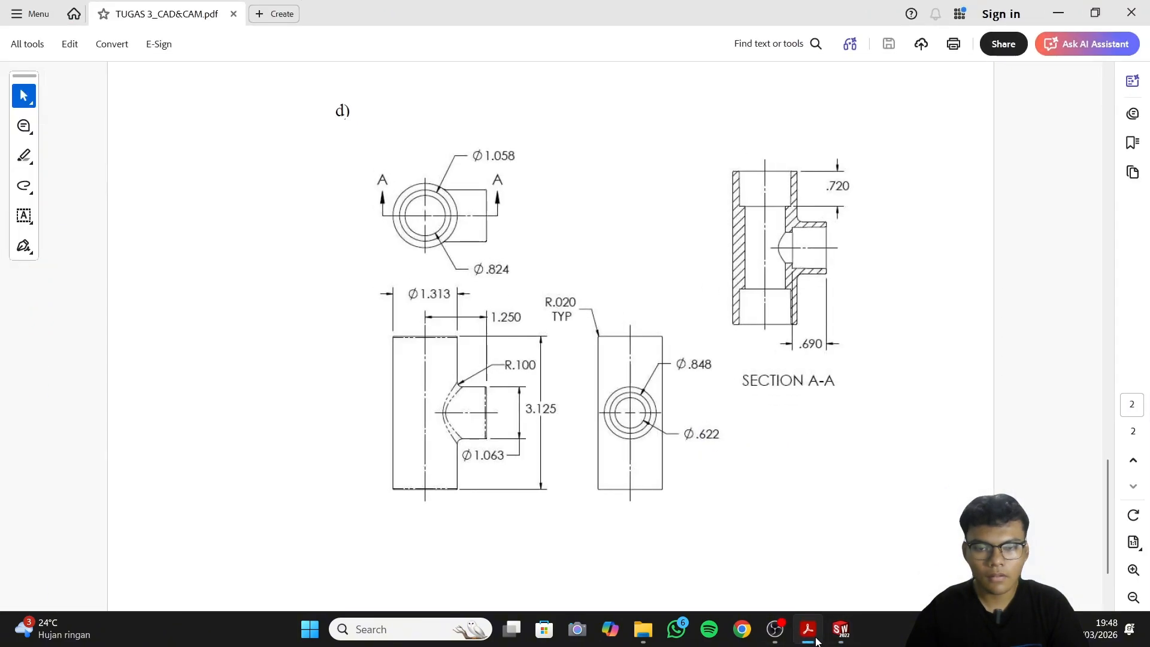
pyautogui.click(816, 642)
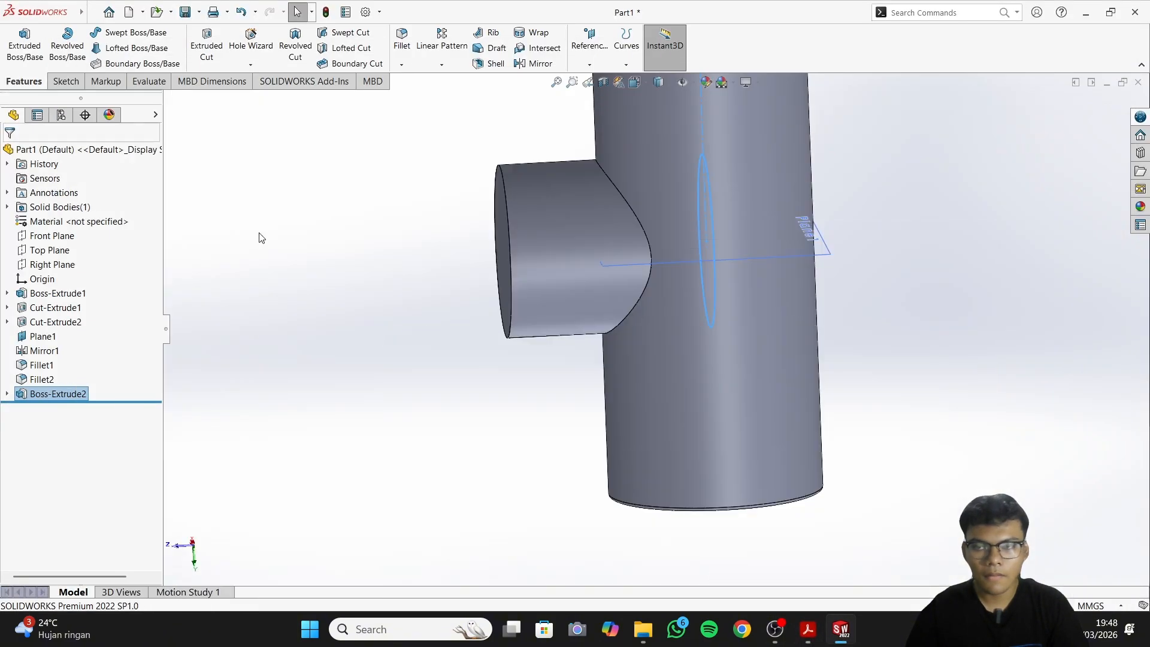
pyautogui.click(402, 39)
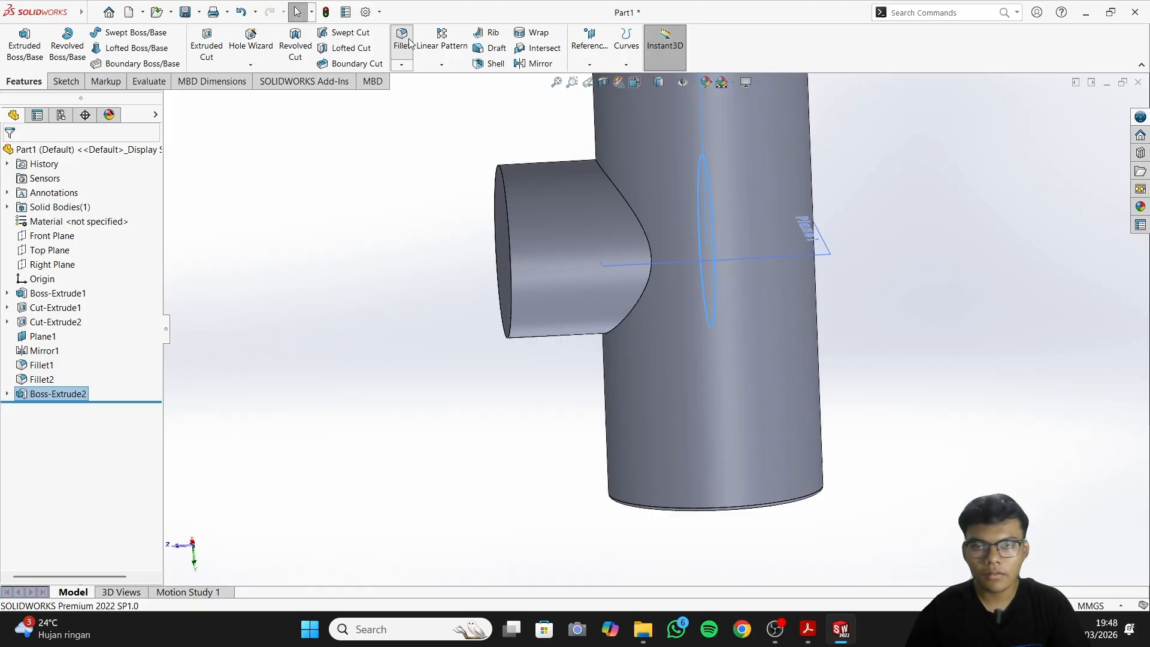
pyautogui.click(630, 223)
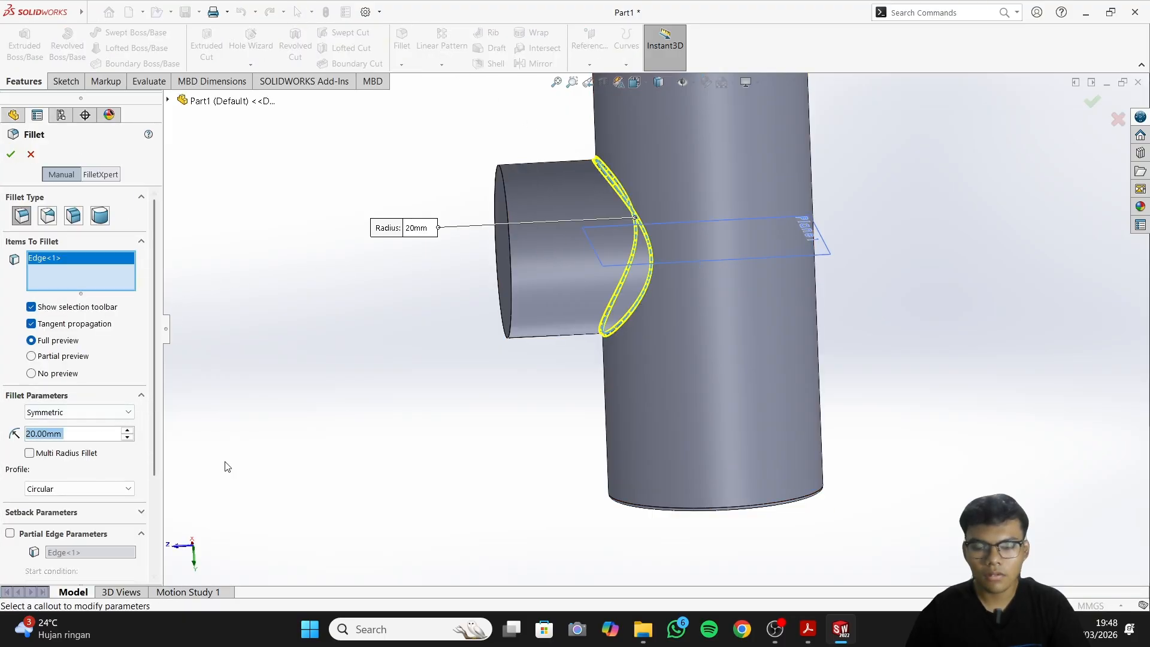
pyautogui.click(807, 629)
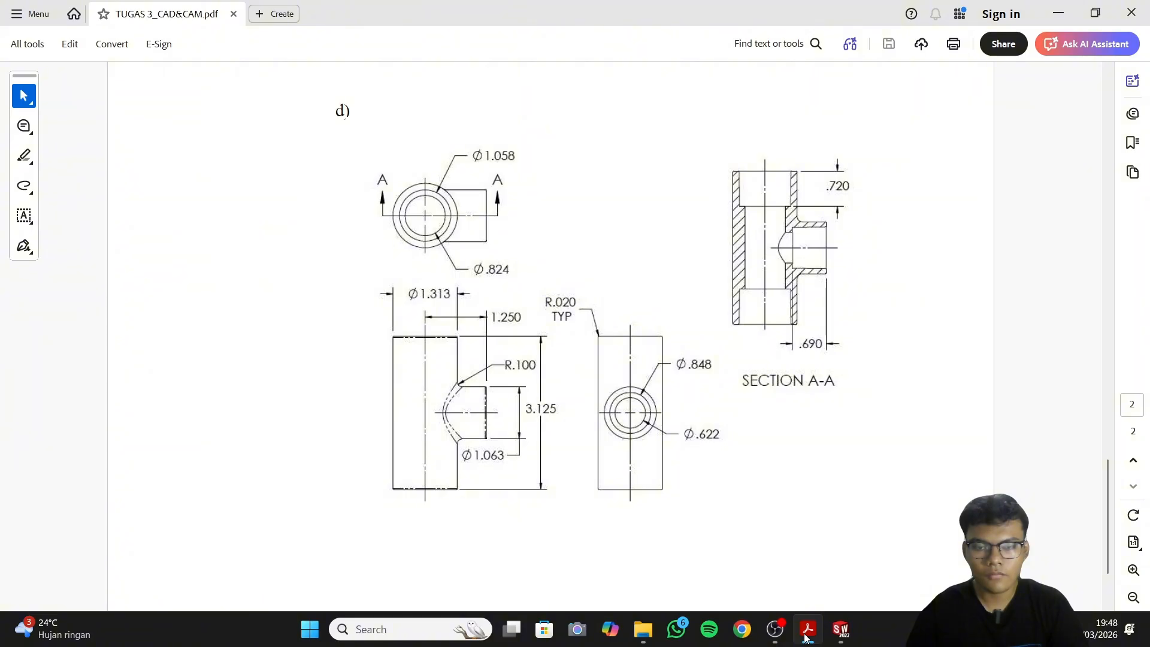
pyautogui.click(807, 632)
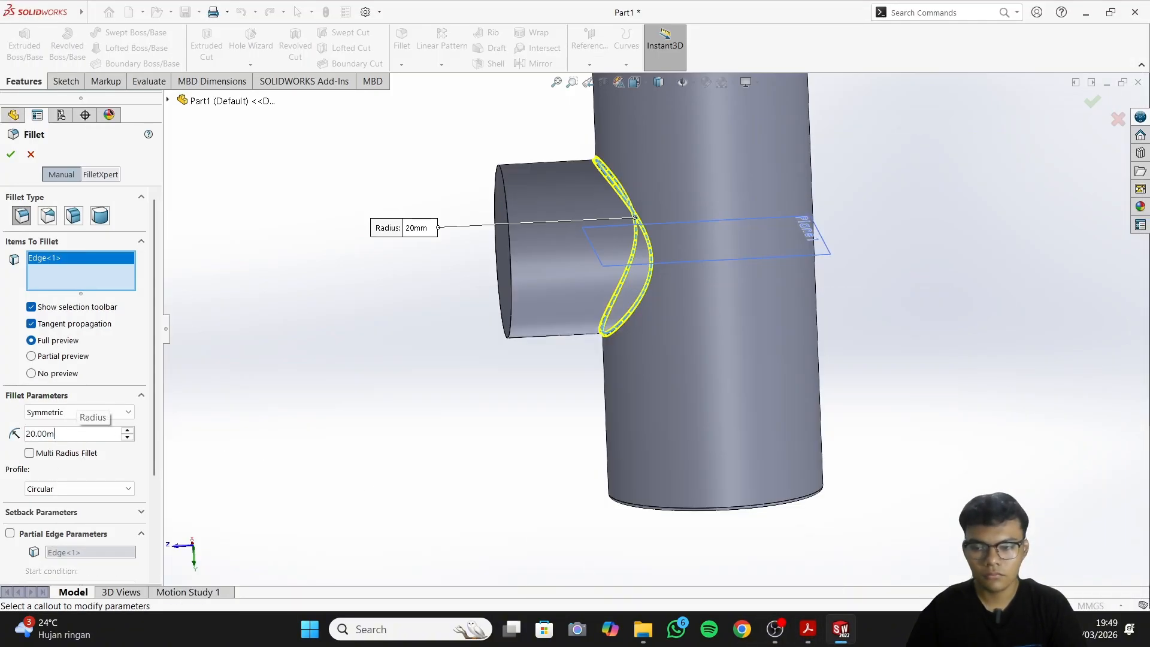
pyautogui.press('BackSpace')
pyautogui.press('BackSpace')
pyautogui.press('BackSpace')
pyautogui.press('BackSpace')
pyautogui.press('BackSpace')
pyautogui.press('BackSpace')
pyautogui.write('100')
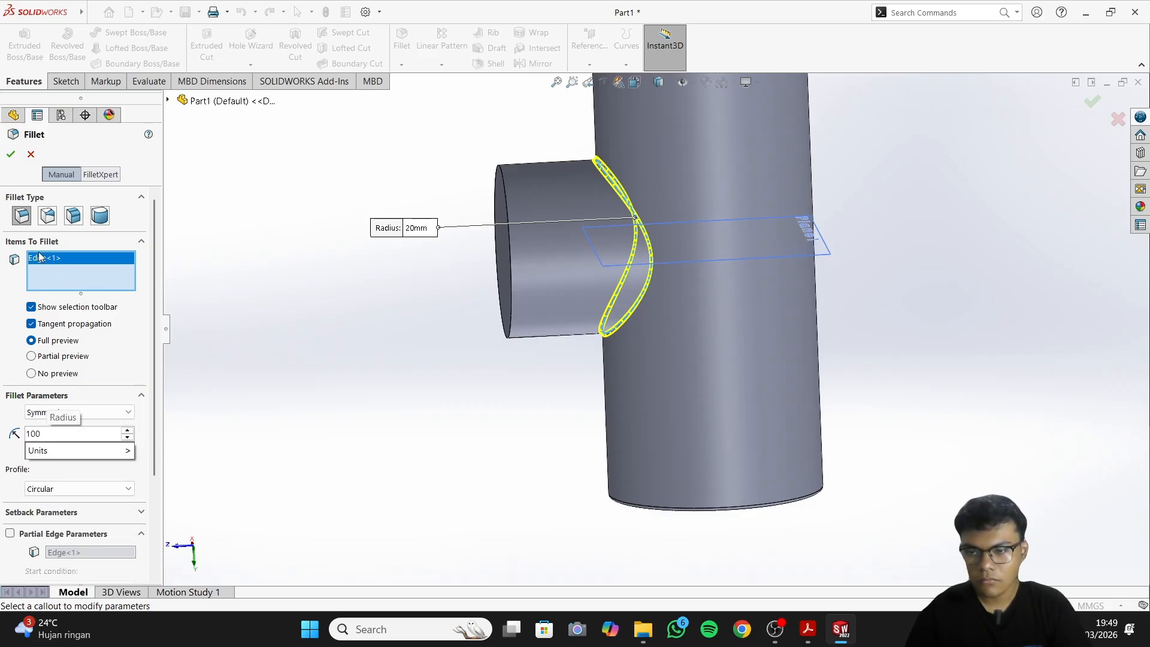
pyautogui.press('Return')
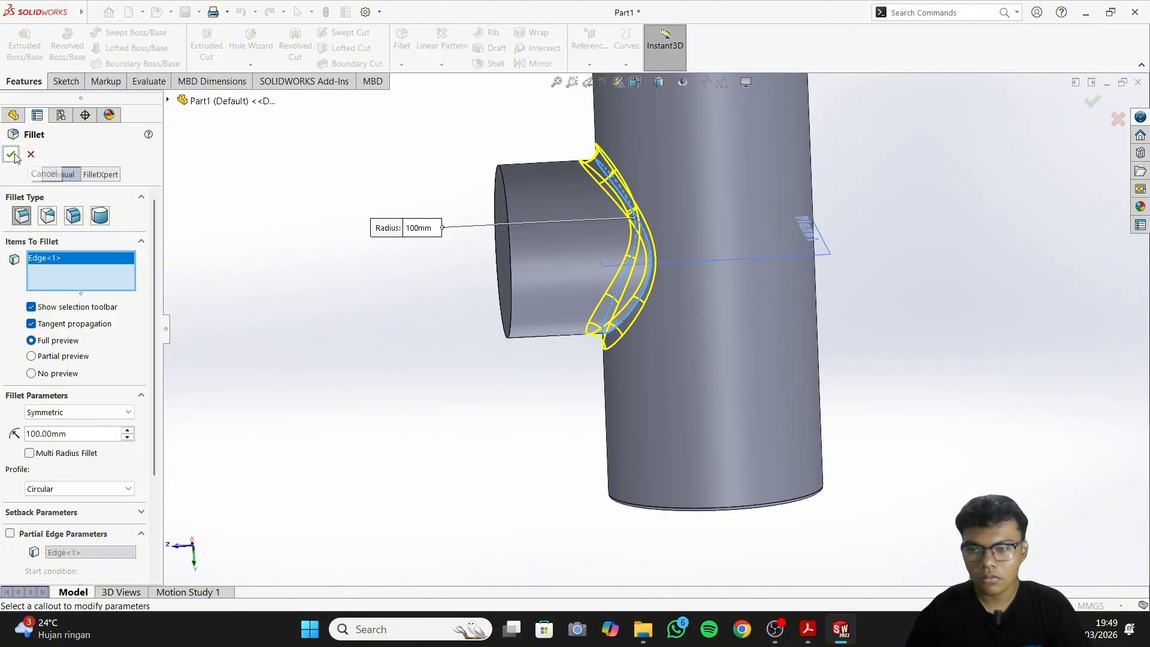
pyautogui.click(11, 154)
# Start a sketch on the branch's end face and draw a vertical centerline about 531.5 mm long from the face's lower edge to its centre
pyautogui.moveTo(986, 322); pyautogui.dragTo(1047, 326, button='middle')
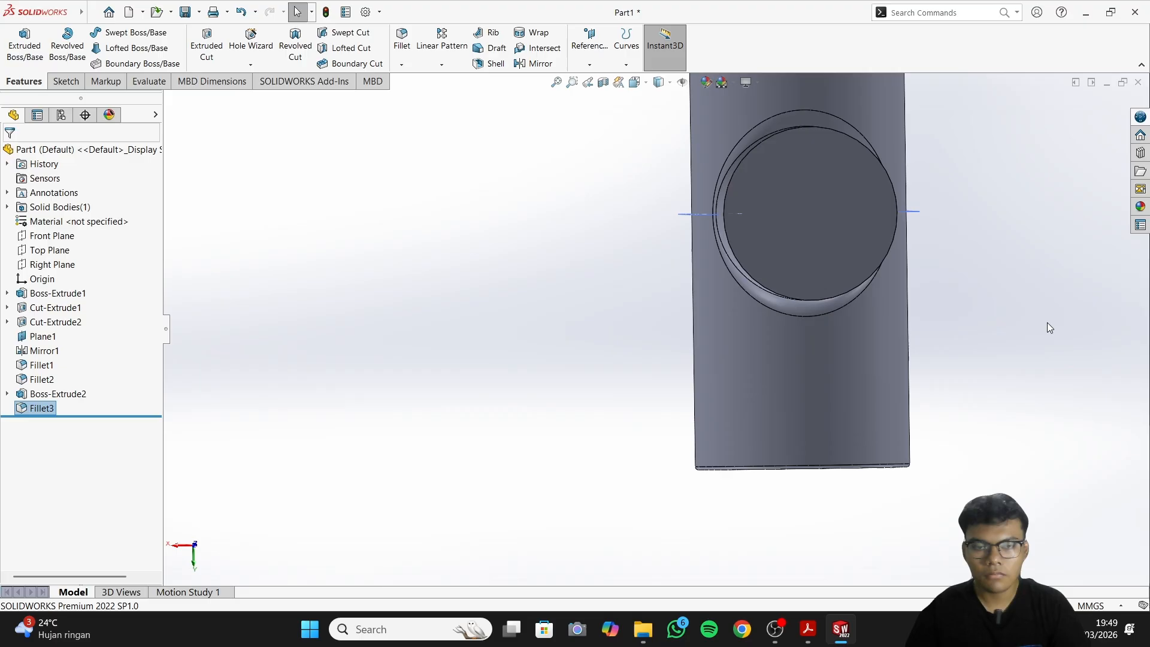
pyautogui.click(643, 86)
pyautogui.click(651, 133)
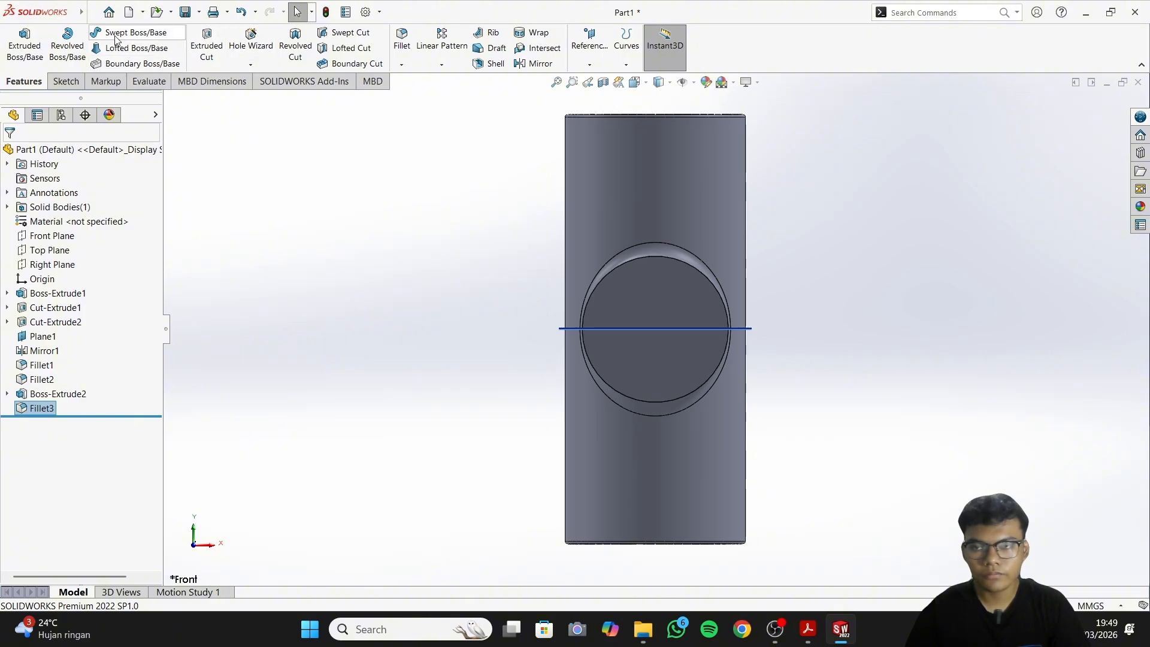
pyautogui.click(66, 82)
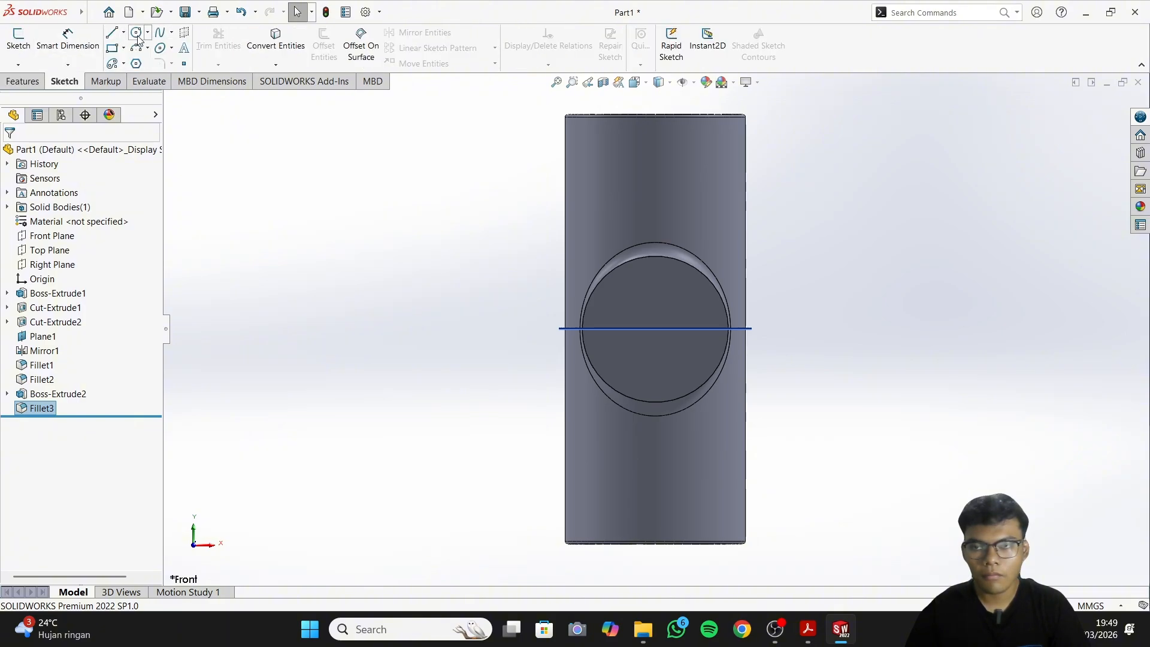
pyautogui.click(162, 46)
pyautogui.click(658, 337)
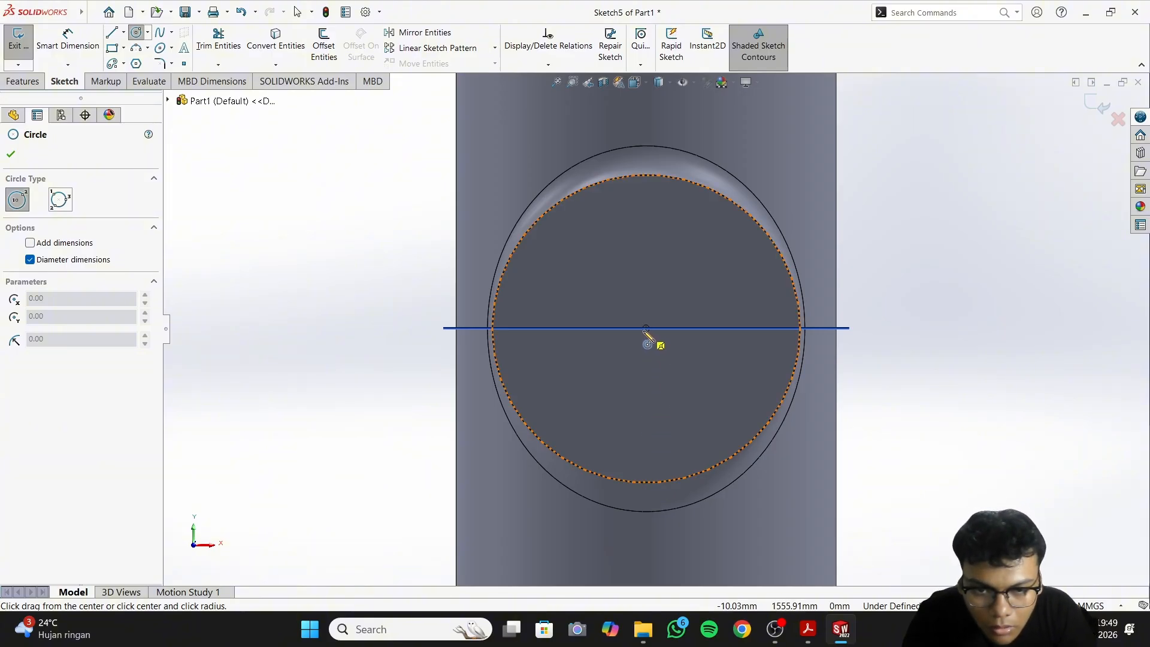
pyautogui.click(124, 32)
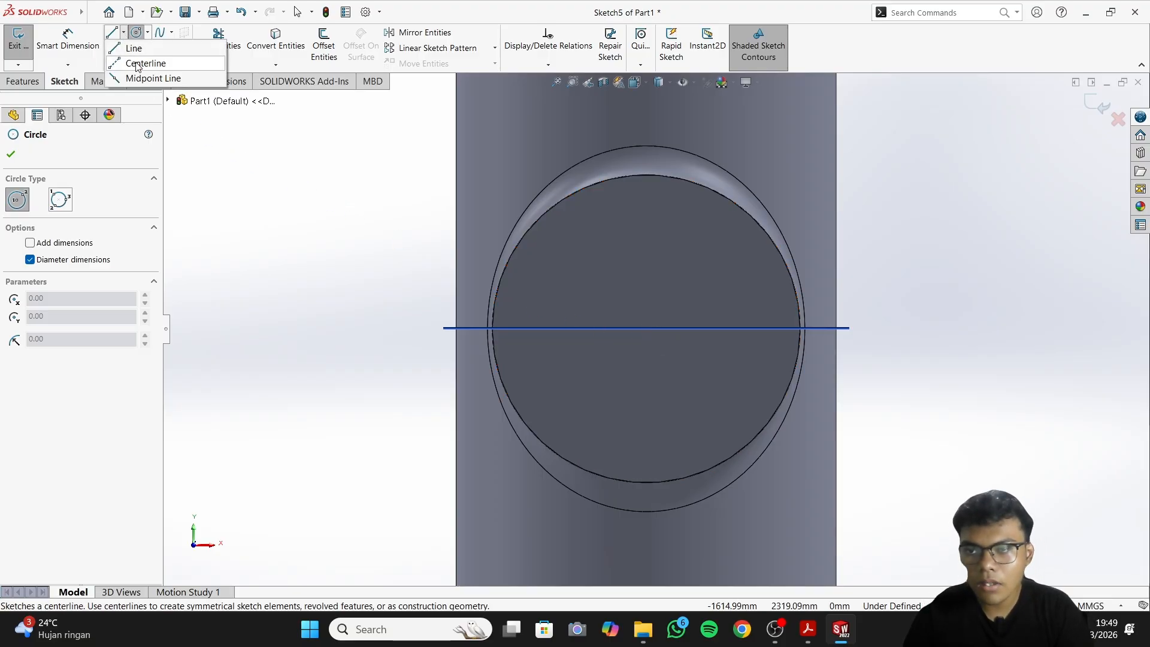
pyautogui.click(138, 63)
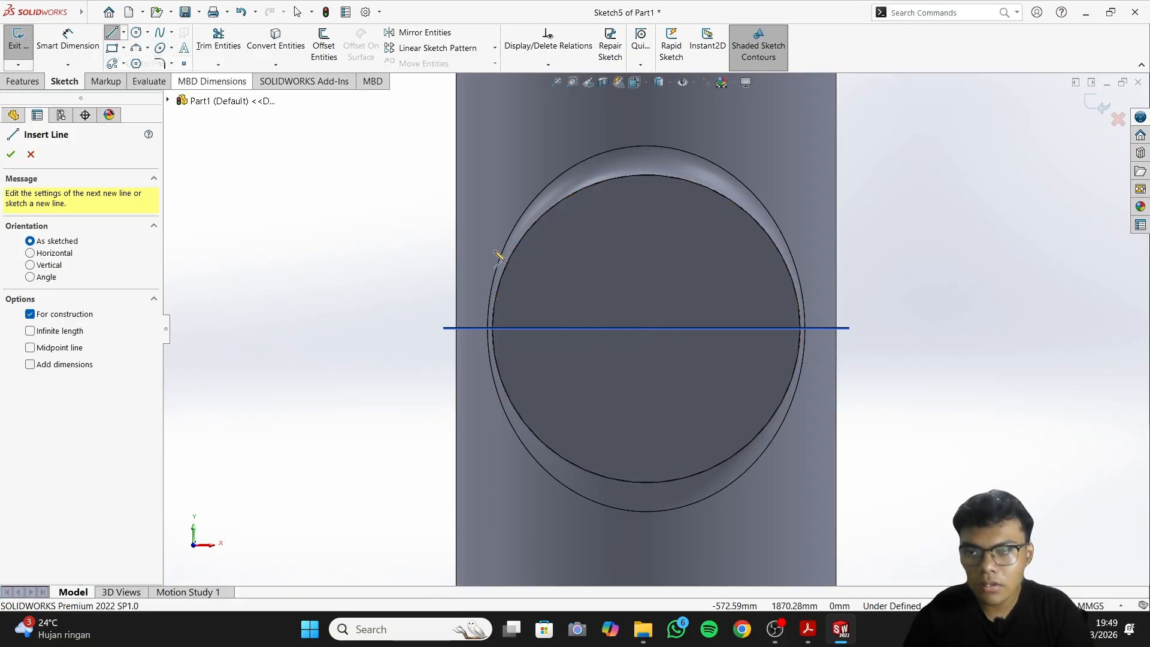
pyautogui.click(645, 482)
pyautogui.click(647, 329)
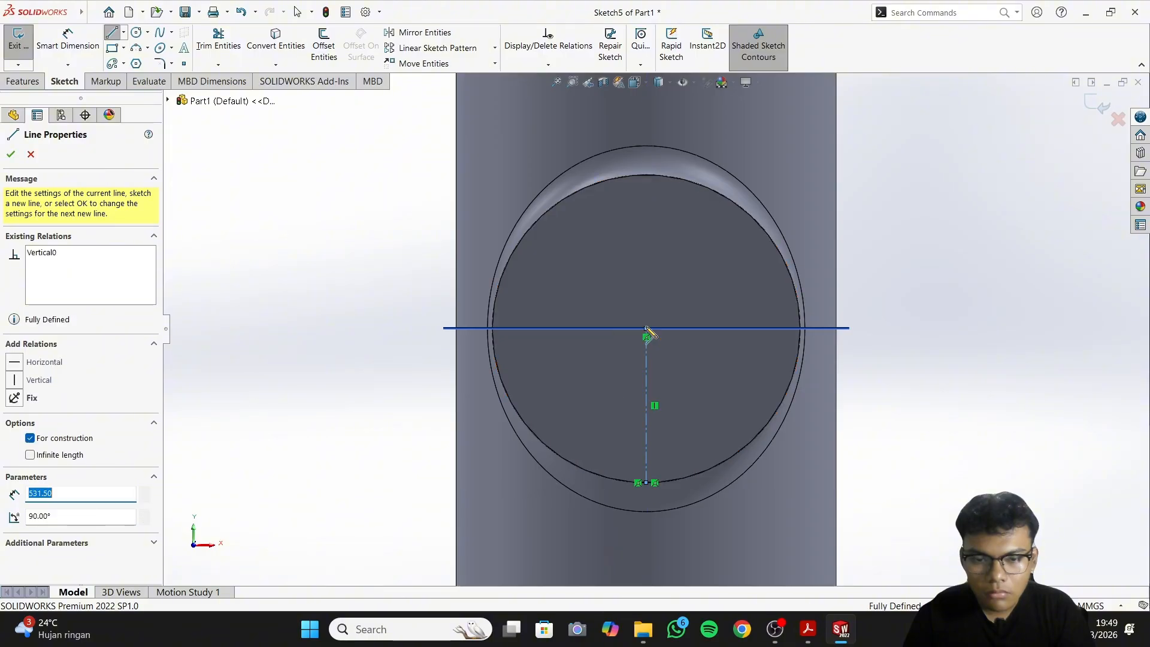
pyautogui.rightClick(647, 329)
pyautogui.click(762, 338)
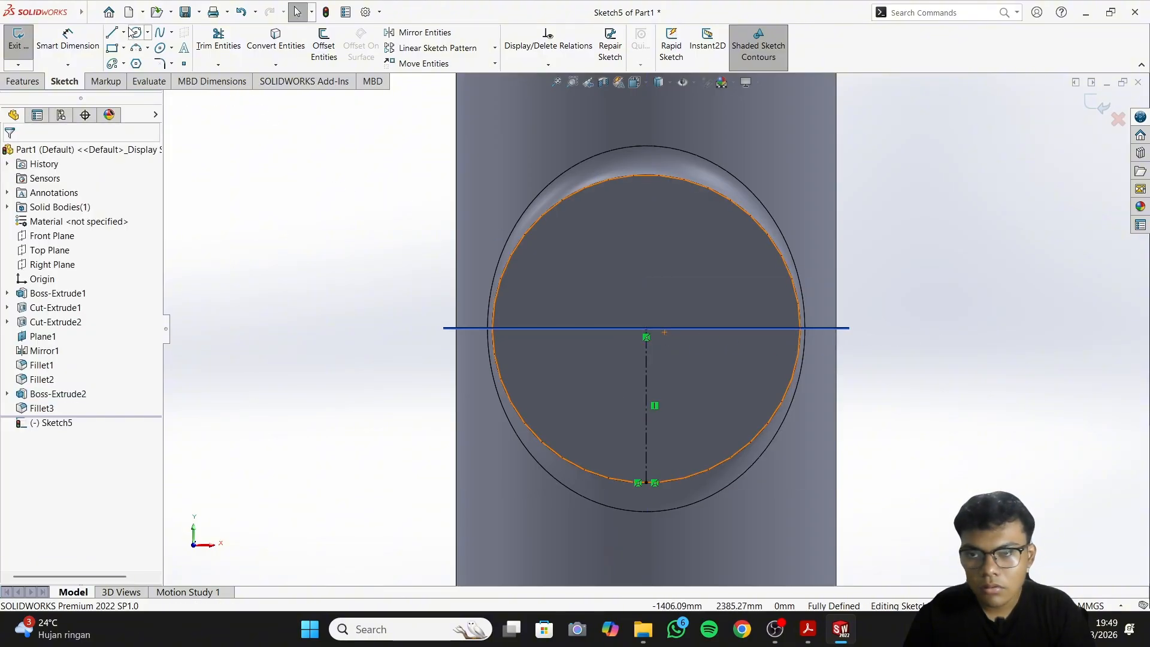
# Sketch a circle about 587 mm in diameter centred on the centerline's upper endpoint on the branch's end face
pyautogui.click(135, 32)
pyautogui.click(646, 329)
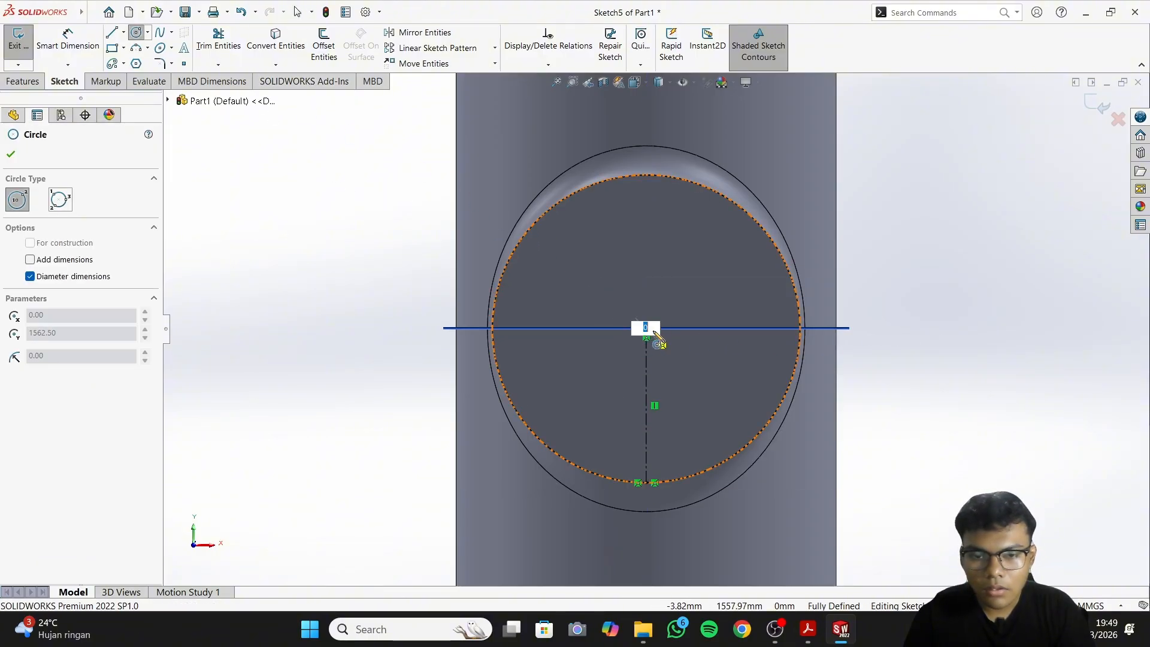
pyautogui.click(729, 355)
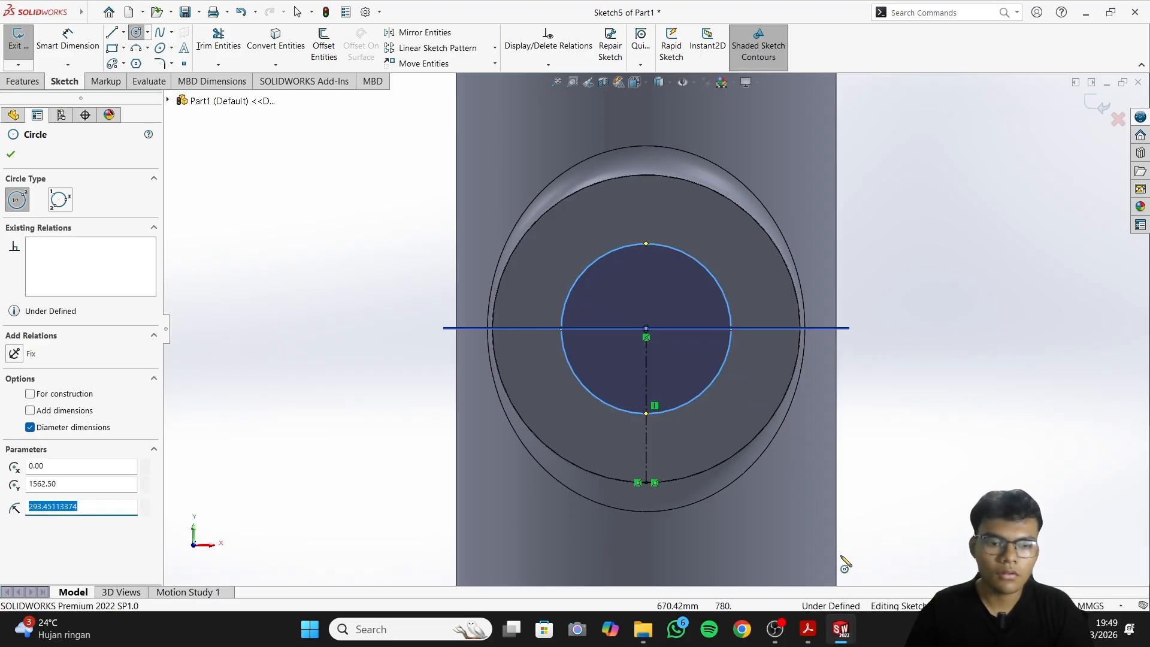
# Check the branch's inner bore diameter in the PDF drawing and dimension the sketched circle to 622 mm diameter
pyautogui.click(819, 643)
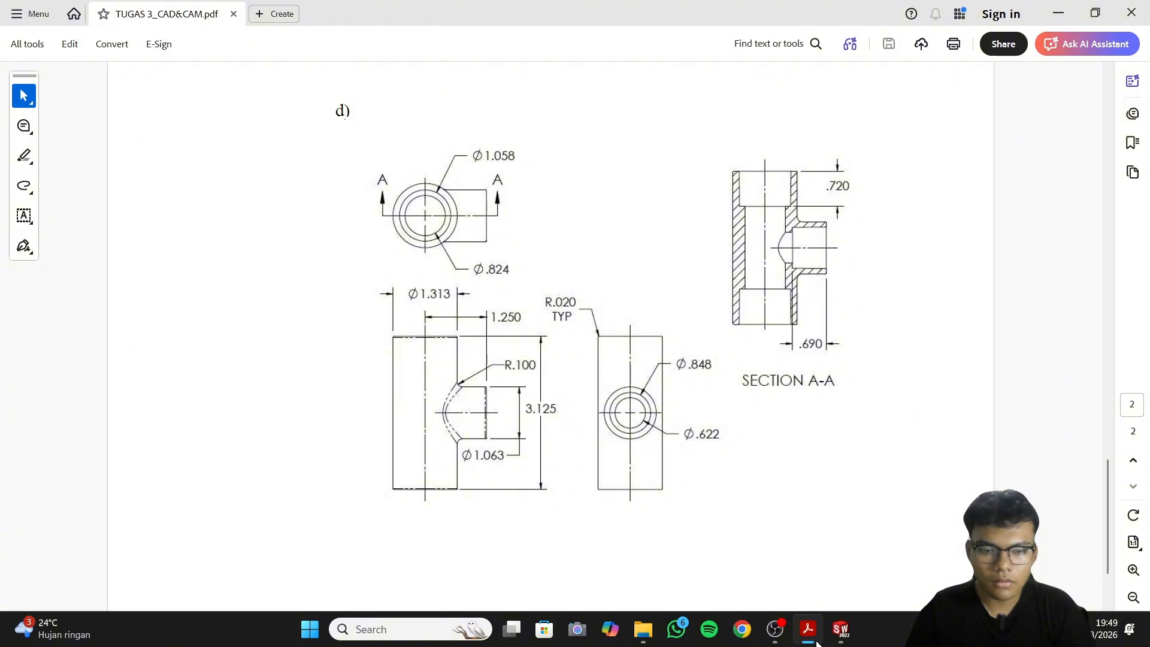
pyautogui.click(818, 643)
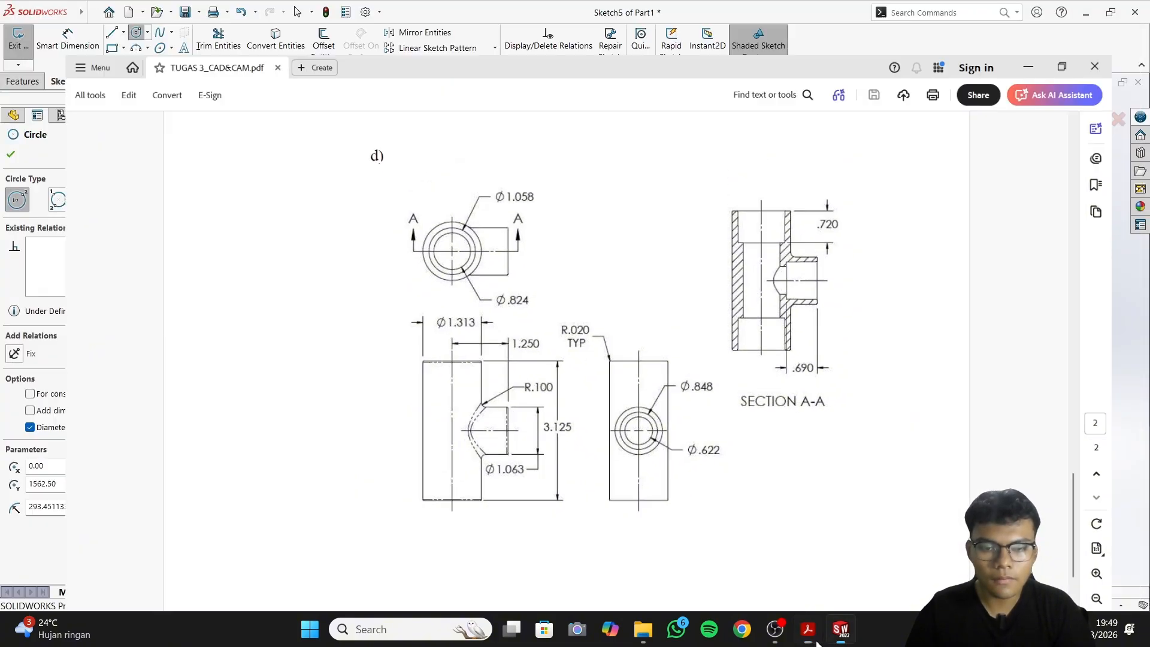
pyautogui.rightClick(736, 288)
pyautogui.click(882, 267)
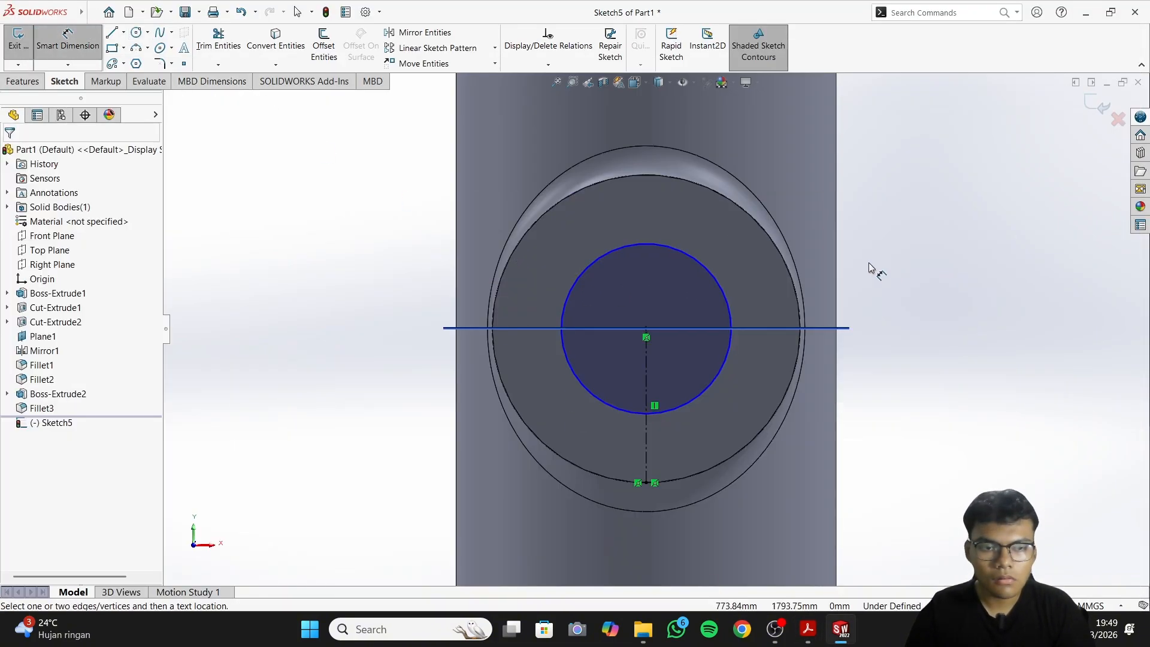
pyautogui.click(729, 307)
pyautogui.click(773, 308)
pyautogui.click(771, 308)
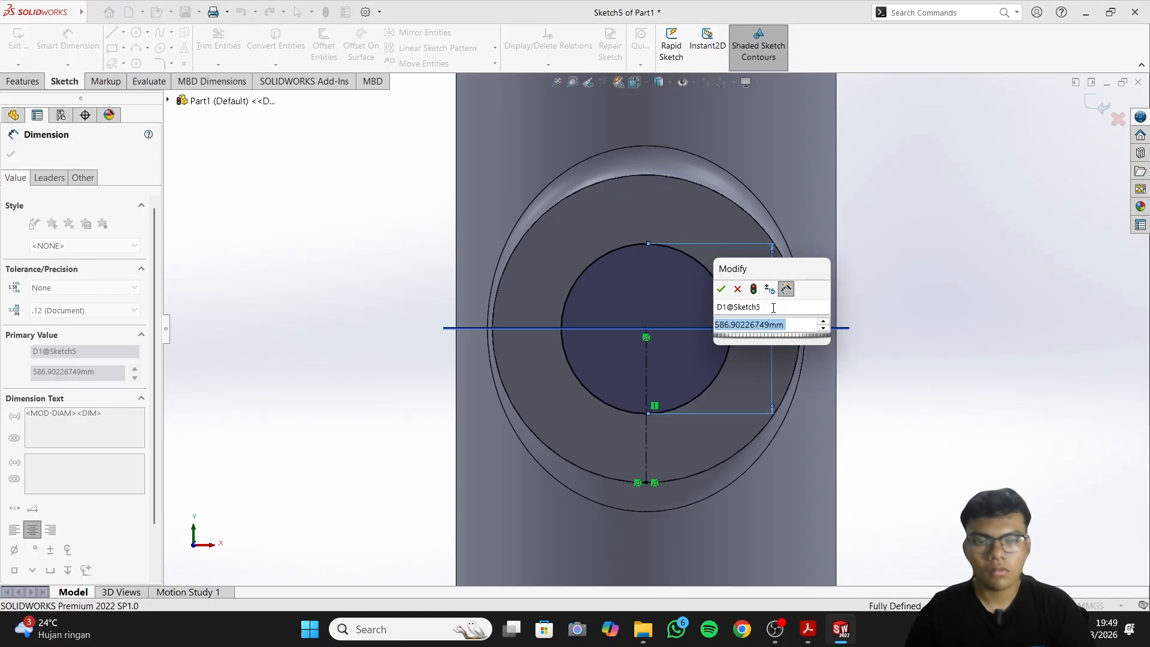
pyautogui.write('622')
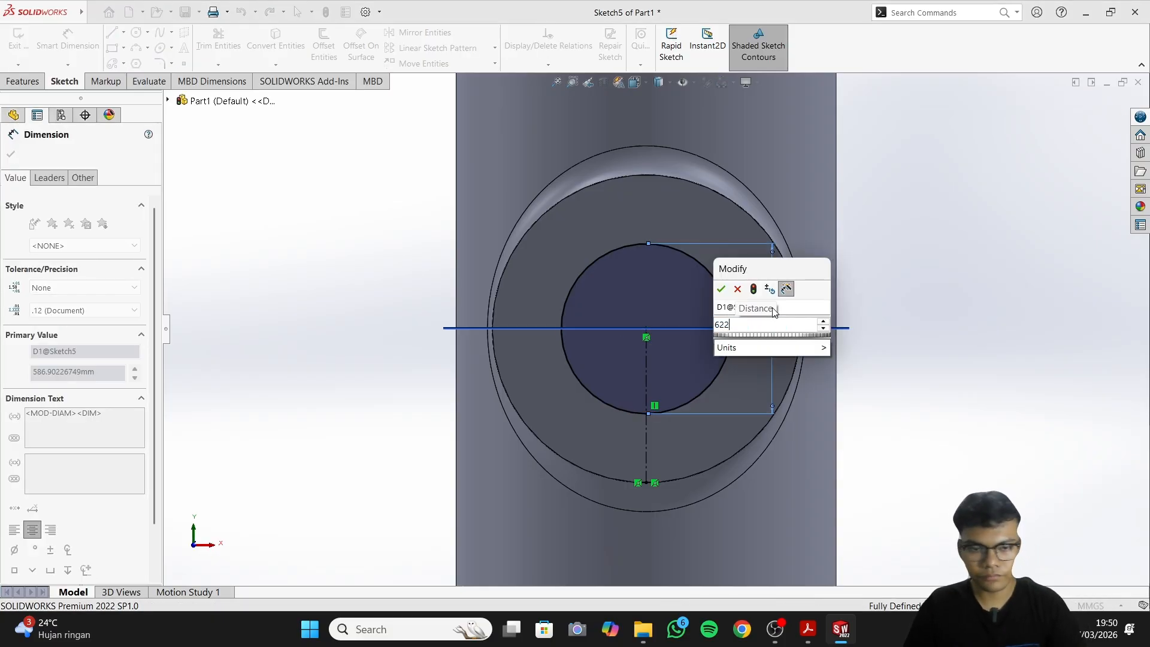
pyautogui.click(722, 289)
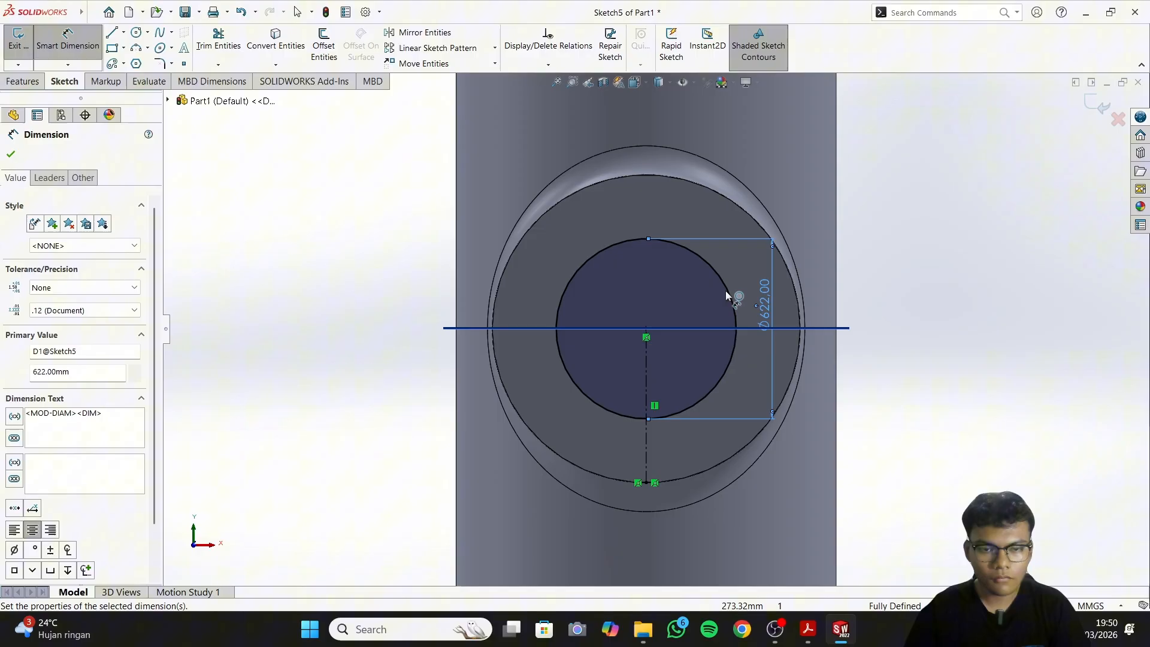
pyautogui.rightClick(836, 279)
pyautogui.click(841, 313)
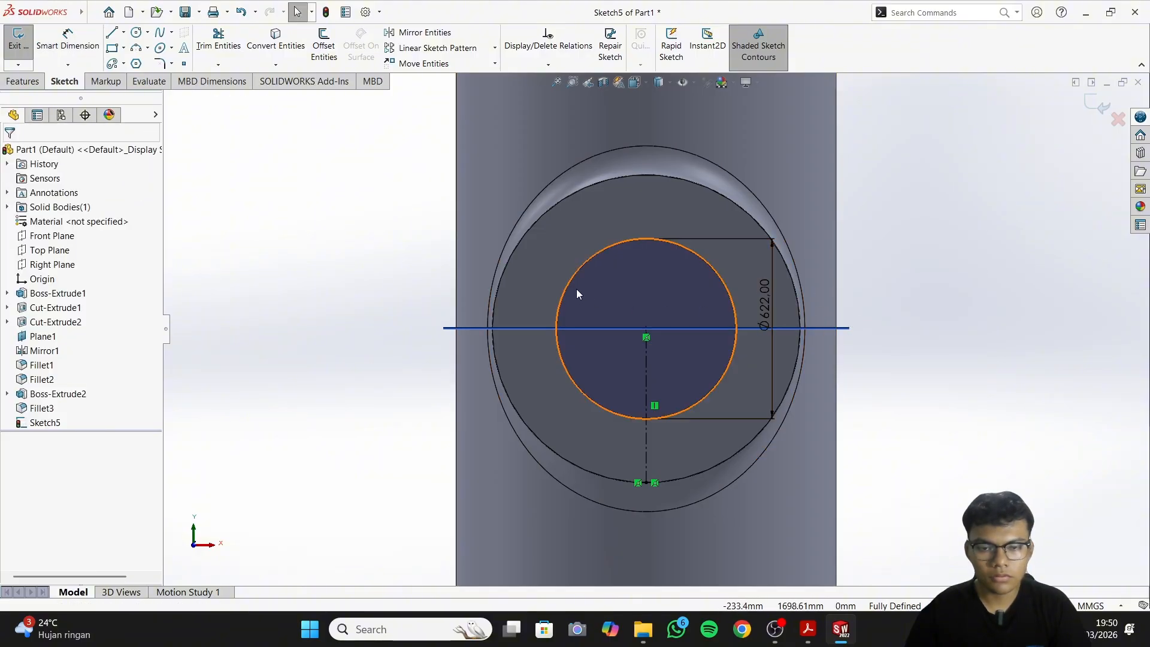
# Cut-extrude the 622 mm circle 1250 mm blind from the sketch plane into the branch, after checking the bore in the PDF drawing
pyautogui.click(22, 81)
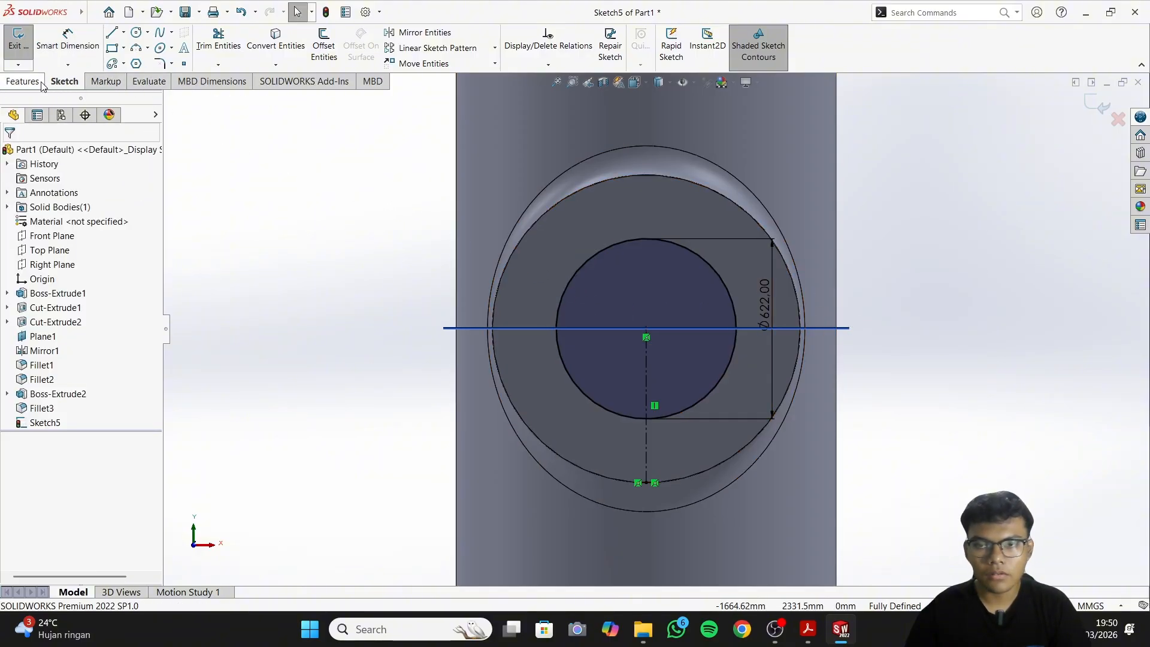
pyautogui.click(207, 45)
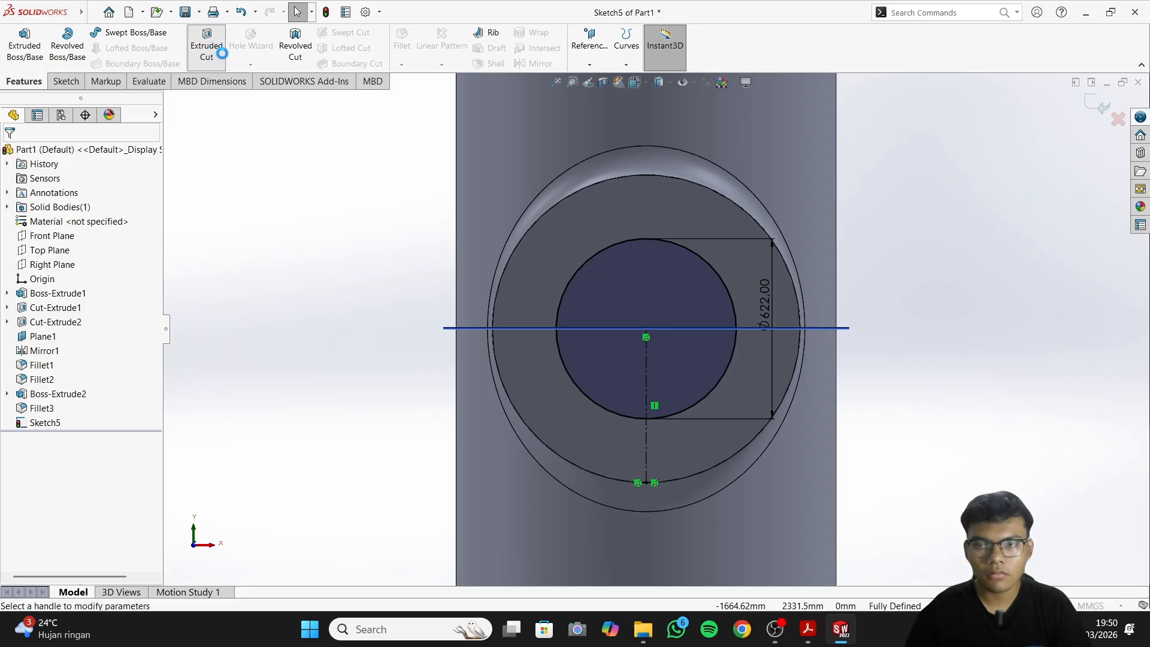
pyautogui.click(656, 321)
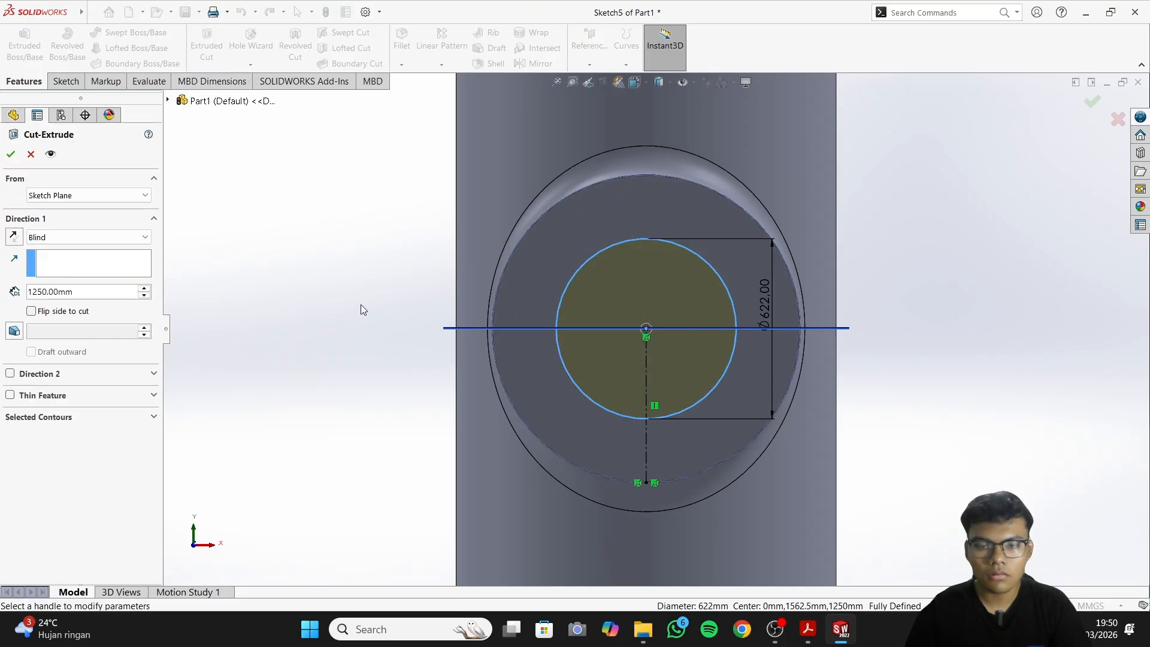
pyautogui.moveTo(361, 305); pyautogui.dragTo(484, 306, button='middle')
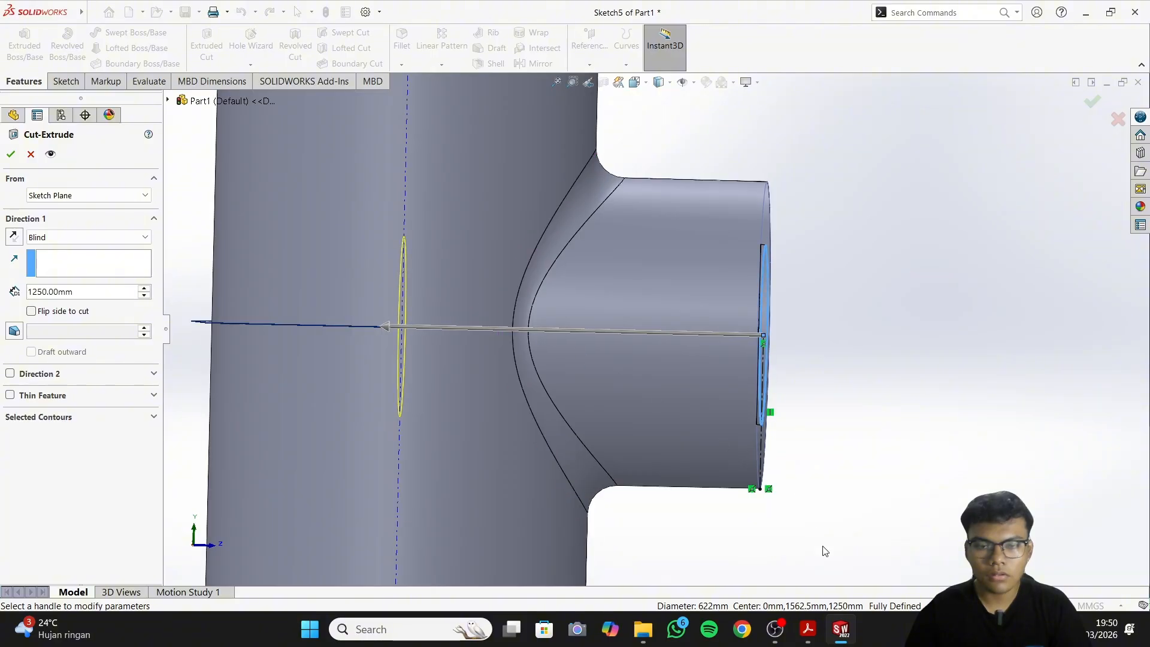
pyautogui.click(808, 629)
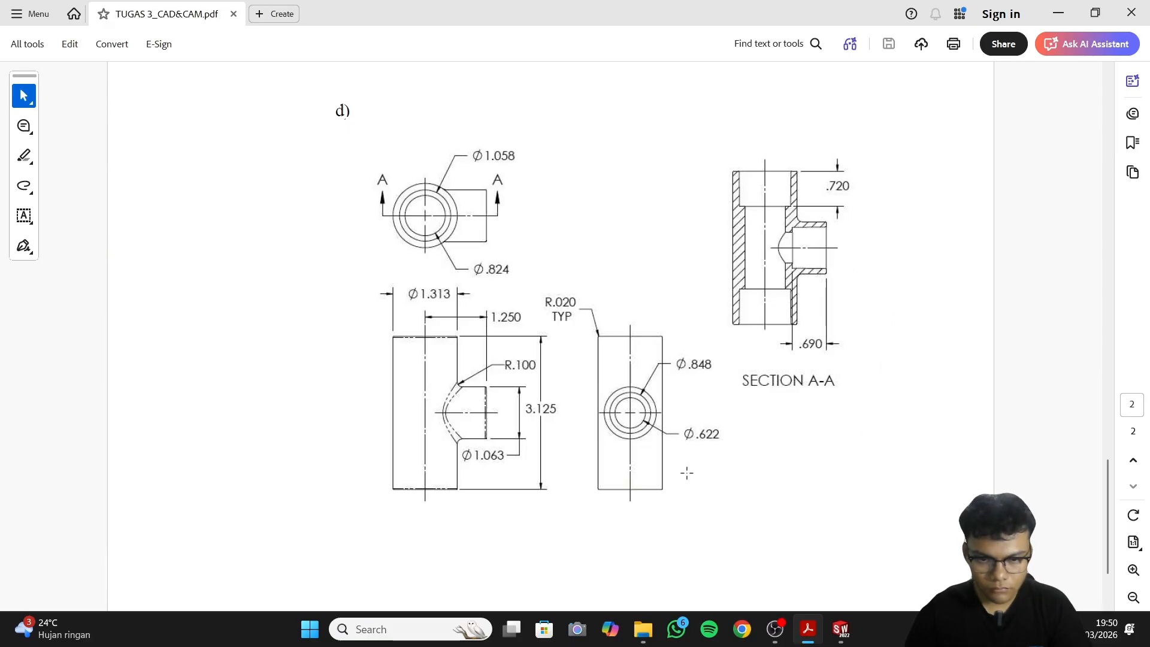
pyautogui.click(795, 633)
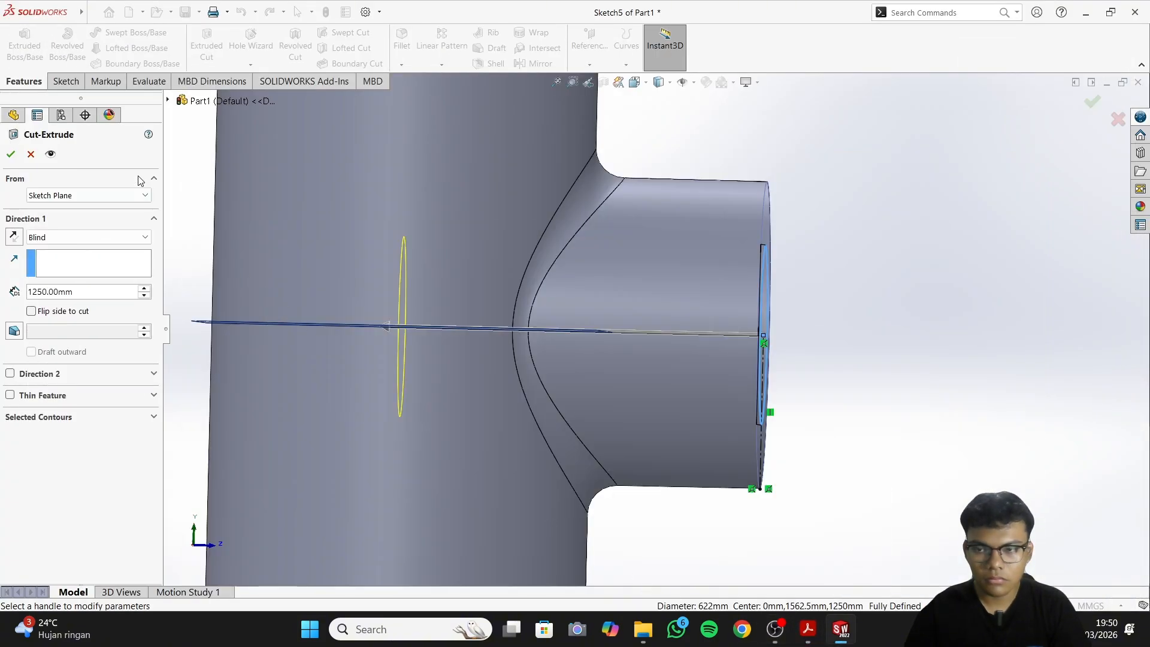
pyautogui.click(12, 155)
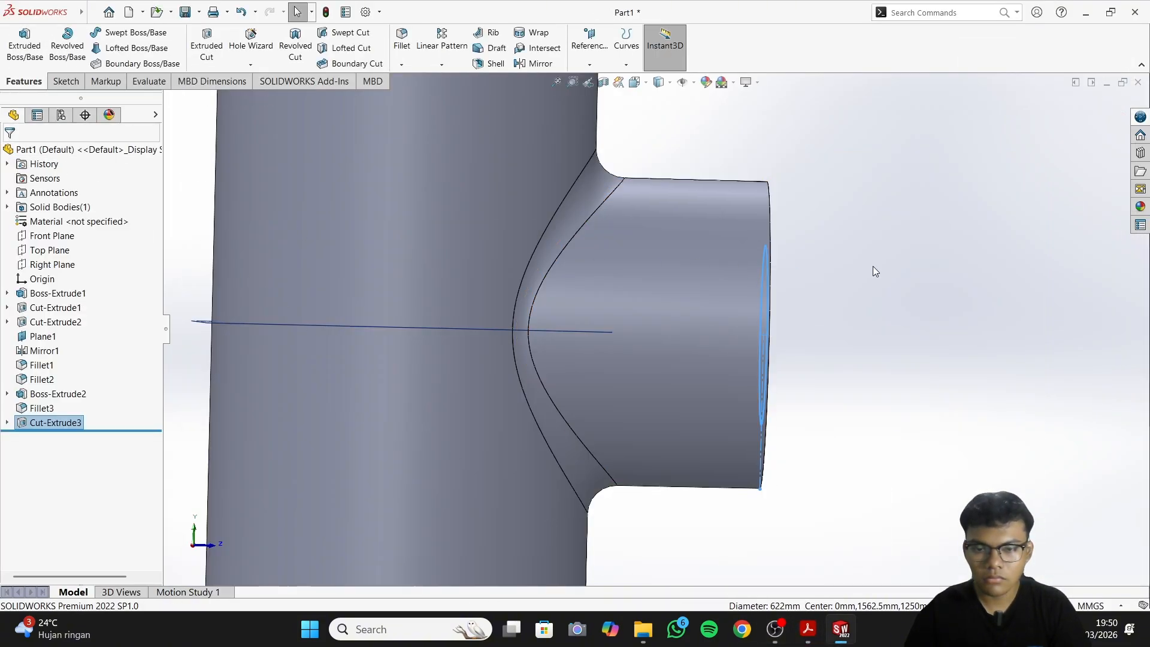
pyautogui.moveTo(873, 269); pyautogui.dragTo(768, 455, button='middle')
pyautogui.scroll(5, 976, 404)
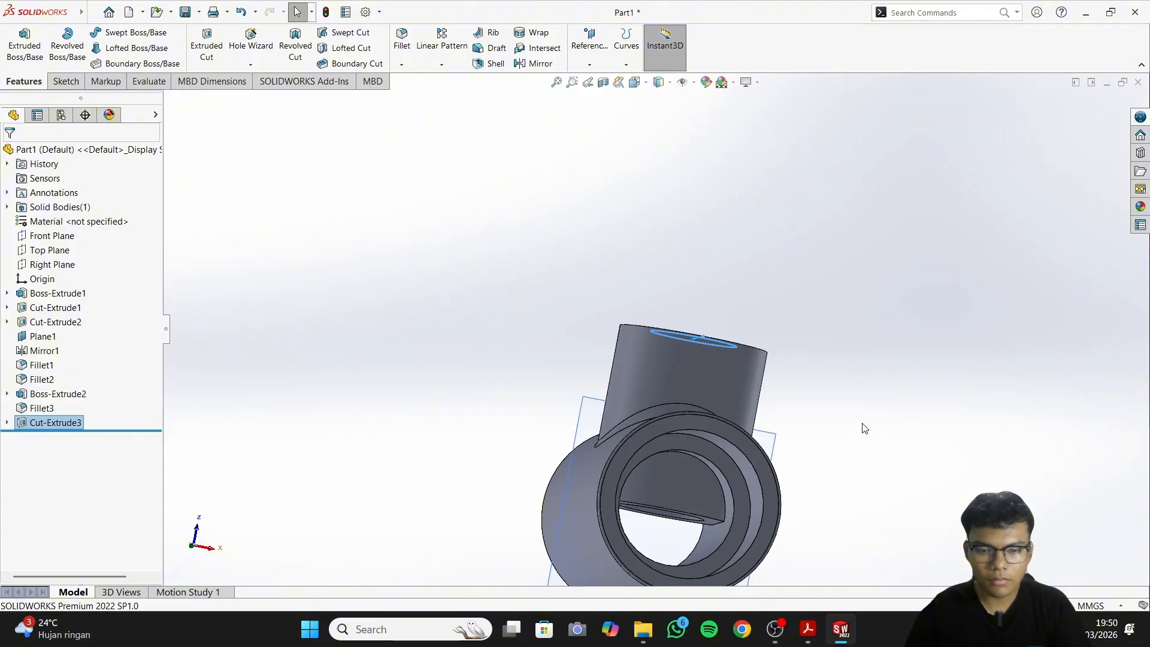
# Start a new sketch on the side branch's annular end face, around the existing bore
pyautogui.moveTo(864, 428); pyautogui.dragTo(829, 521, button='middle')
pyautogui.scroll(-5, 673, 448)
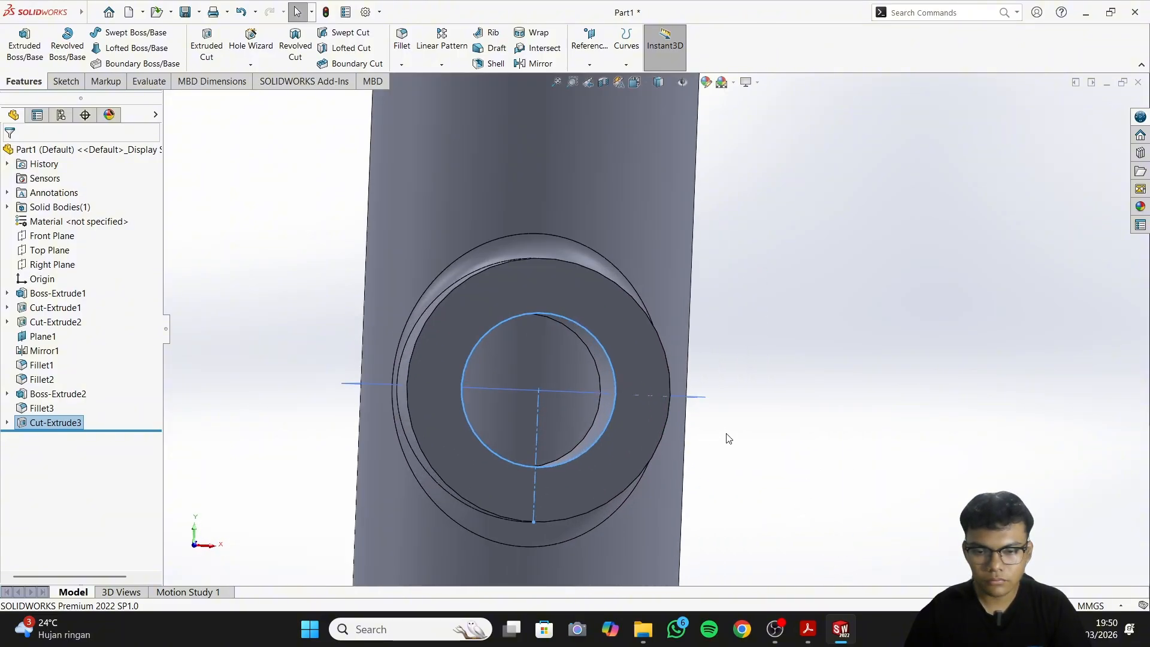
pyautogui.moveTo(729, 438); pyautogui.dragTo(788, 425, button='middle')
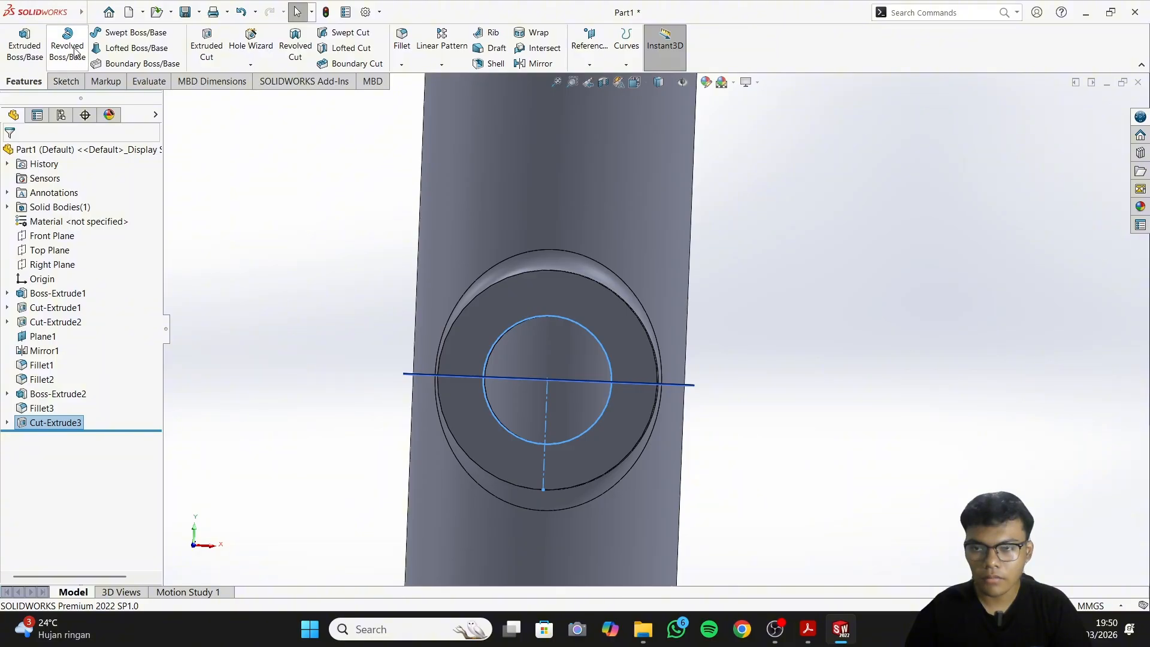
pyautogui.click(66, 82)
pyautogui.click(136, 33)
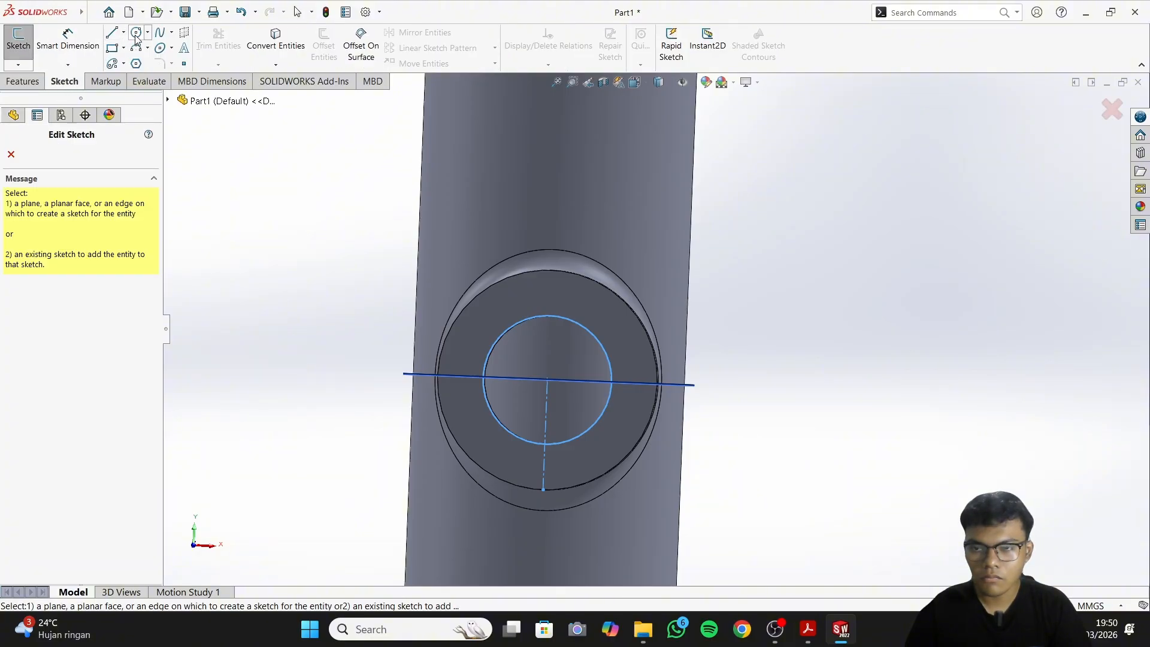
pyautogui.scroll(-1, 540, 296)
pyautogui.scroll(-2, 553, 397)
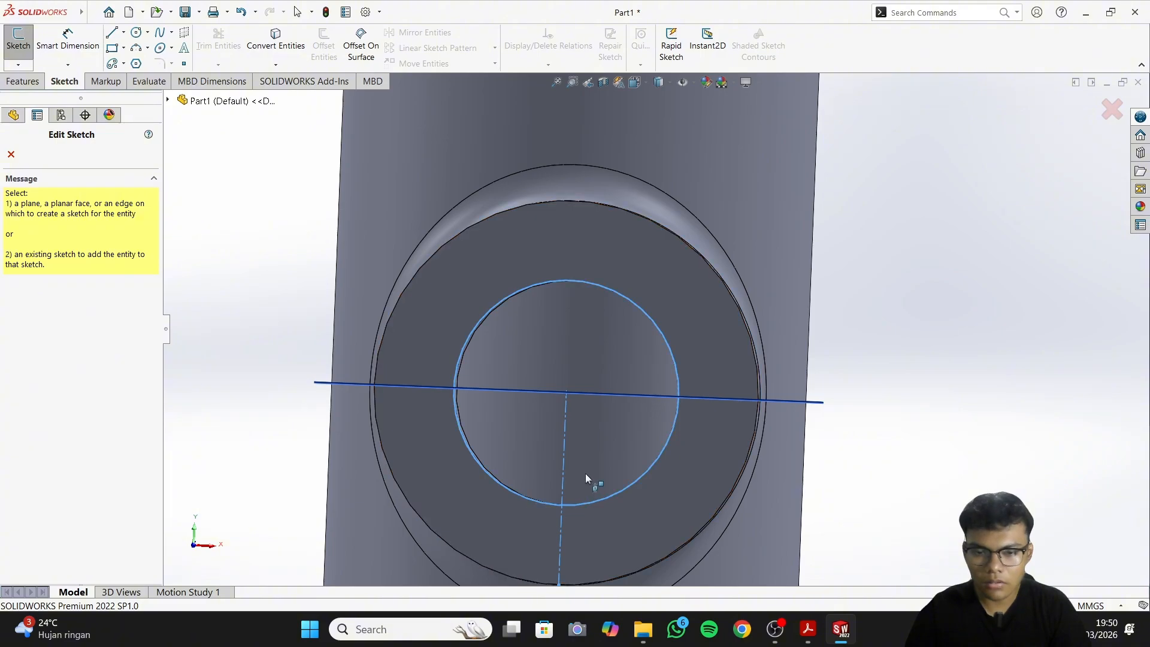
pyautogui.scroll(-1, 584, 473)
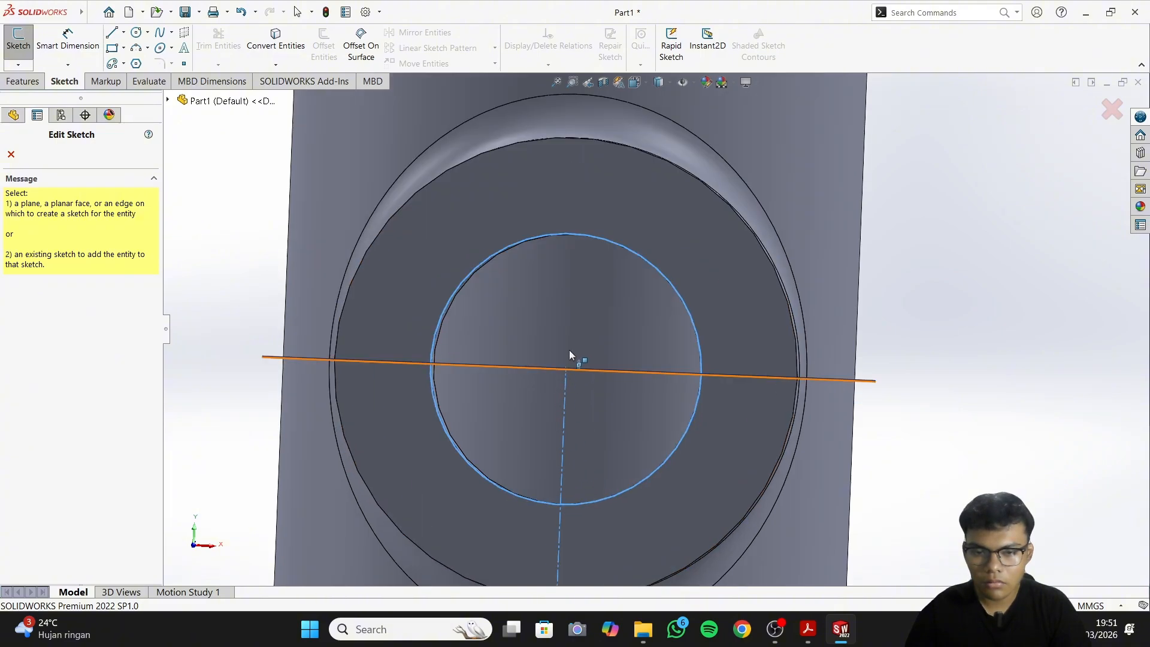
pyautogui.click(587, 165)
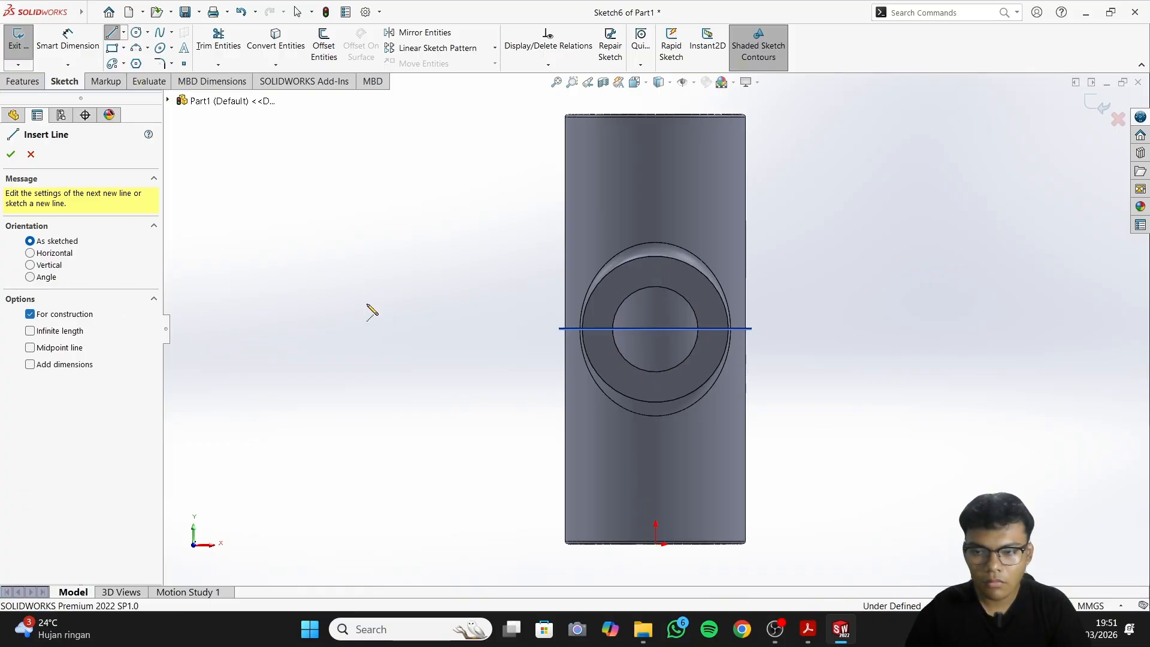
# Draw a vertical centerline about 531.5 mm long from the upper edge of the branch's end face to its centre
pyautogui.scroll(-3, 602, 288)
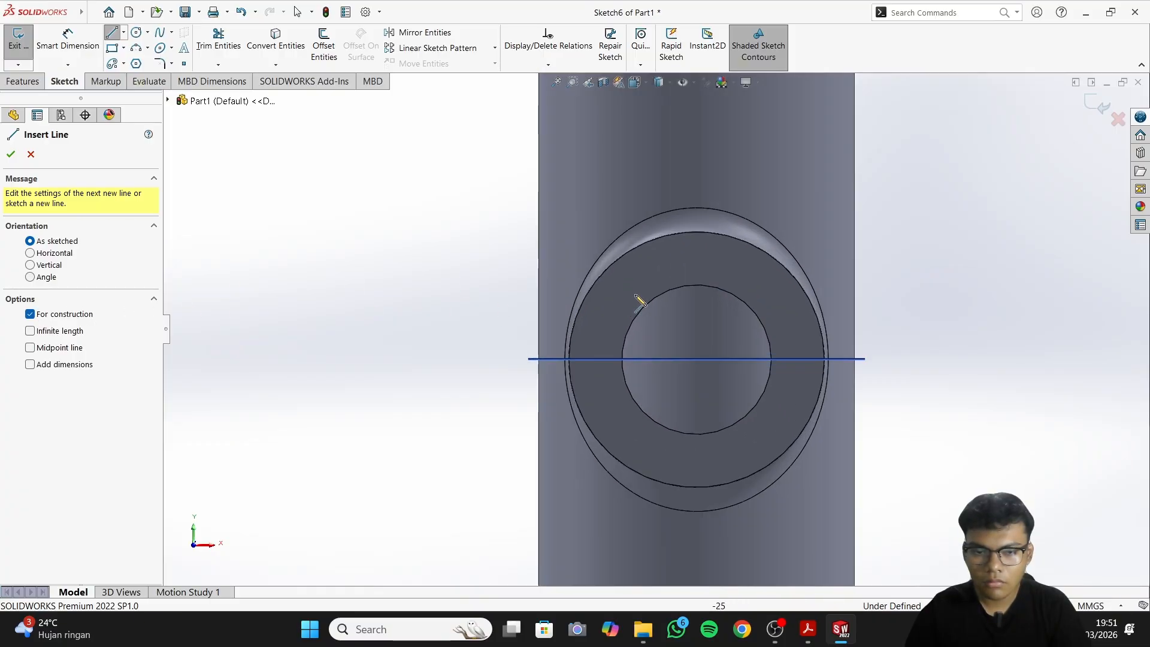
pyautogui.click(697, 233)
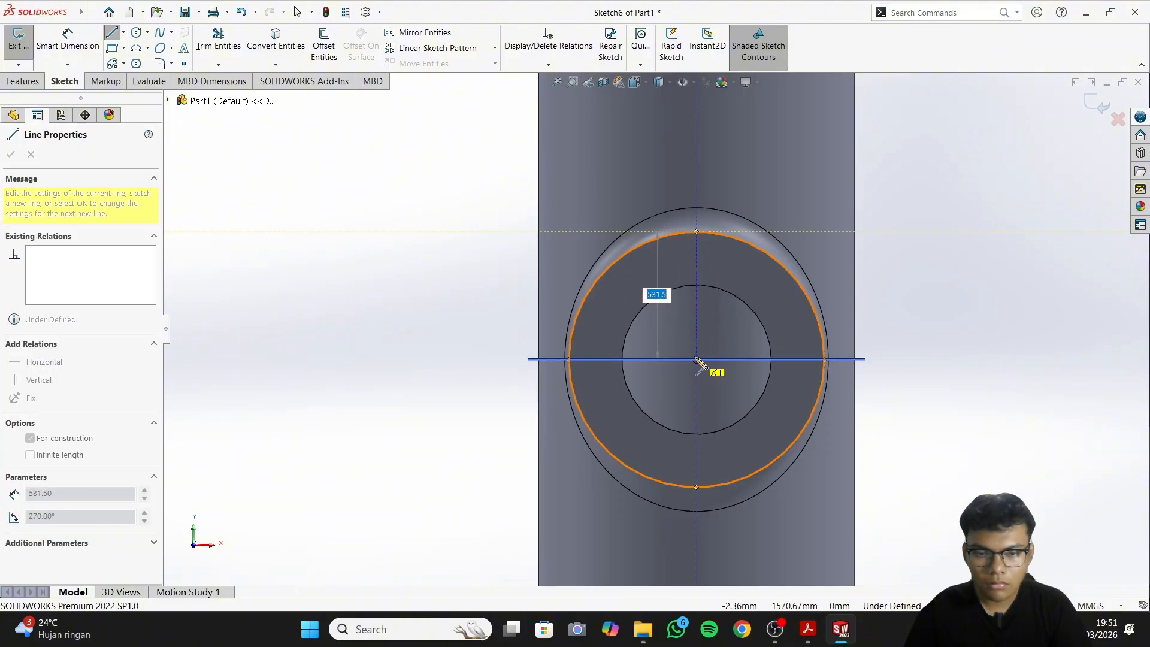
pyautogui.click(696, 358)
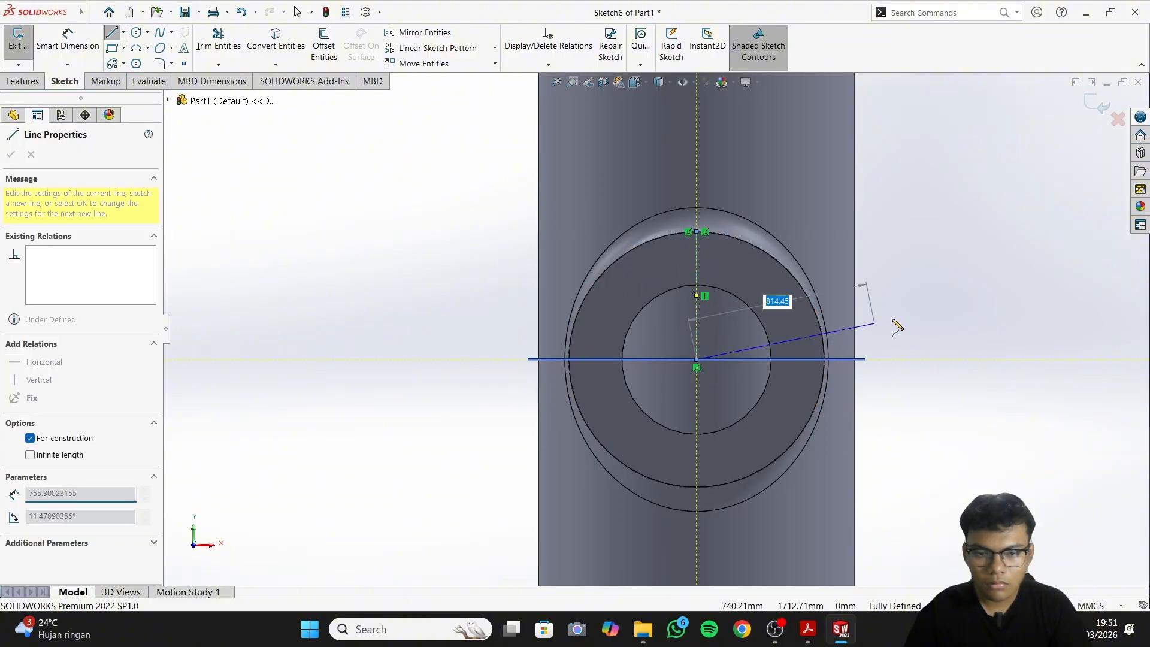
pyautogui.rightClick(890, 282)
pyautogui.click(929, 327)
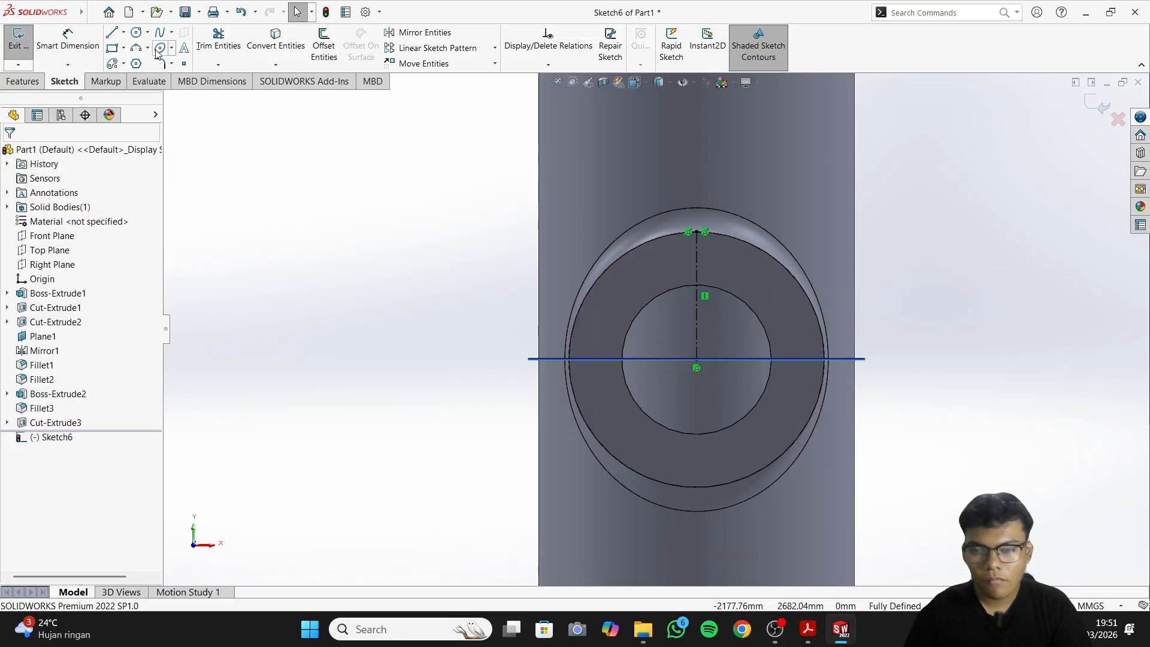
# Sketch a circle about 748 mm in diameter centred on the centerline's lower endpoint on the branch's end face
pyautogui.click(136, 31)
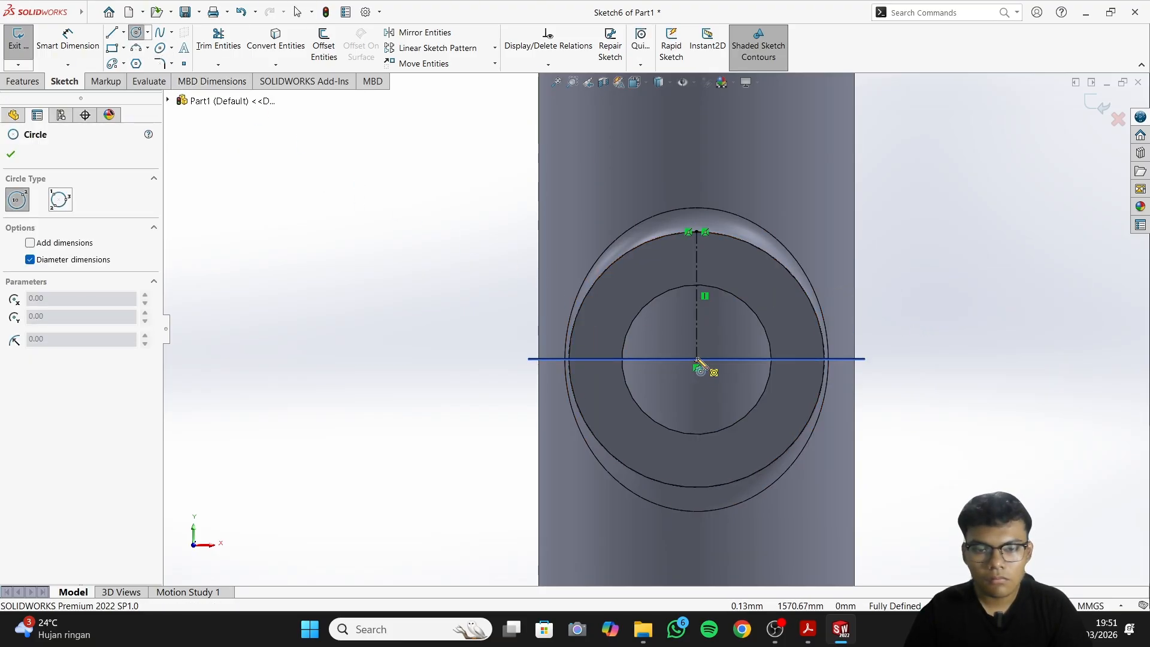
pyautogui.scroll(-3, 696, 363)
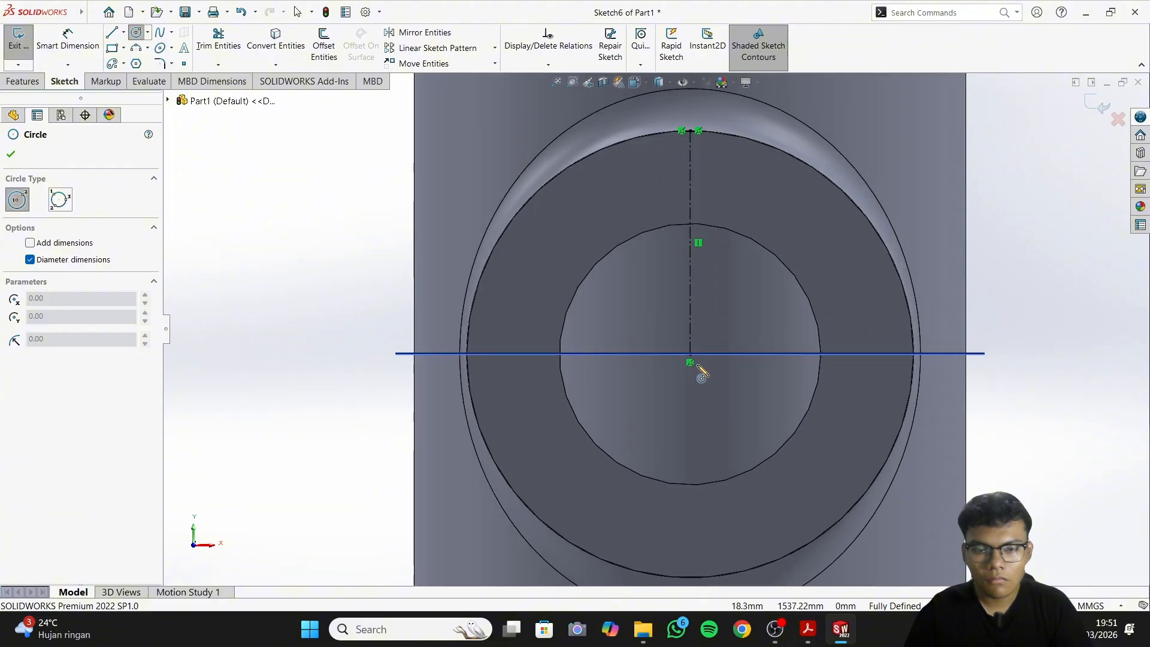
pyautogui.moveTo(693, 363)
pyautogui.mouseDown()
pyautogui.moveTo(803, 322)
pyautogui.moveTo(860, 280)
pyautogui.moveTo(829, 282)
pyautogui.mouseUp()
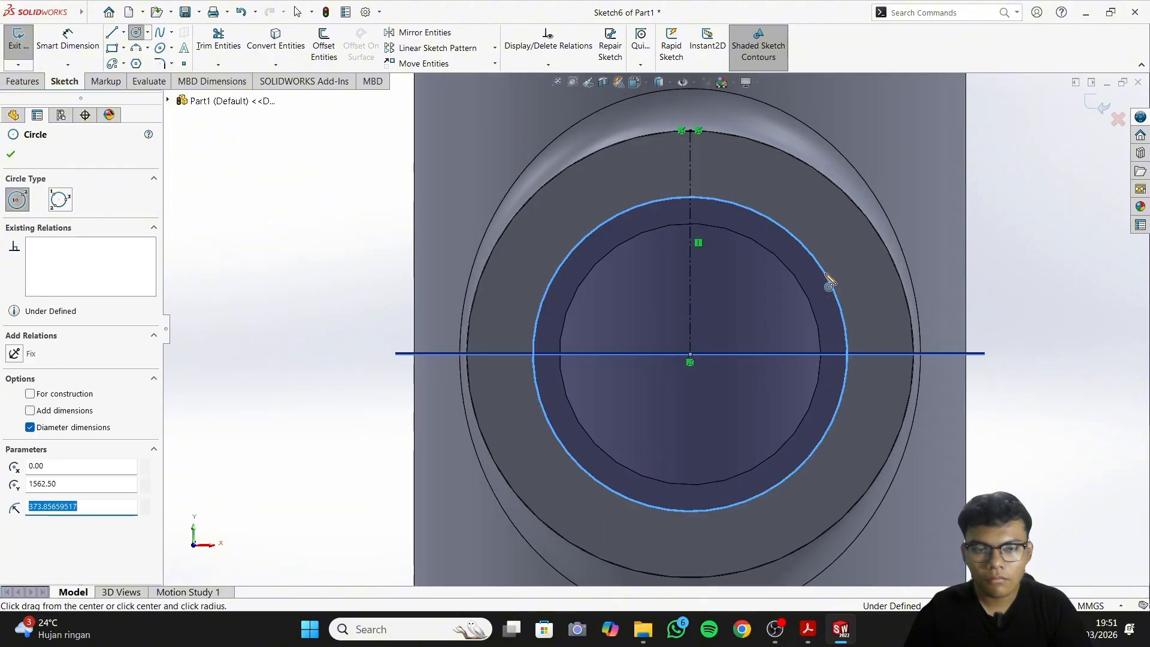
# Check the branch's counterbore diameter in the PDF drawing and dimension the sketched circle to 848 mm diameter
pyautogui.click(807, 632)
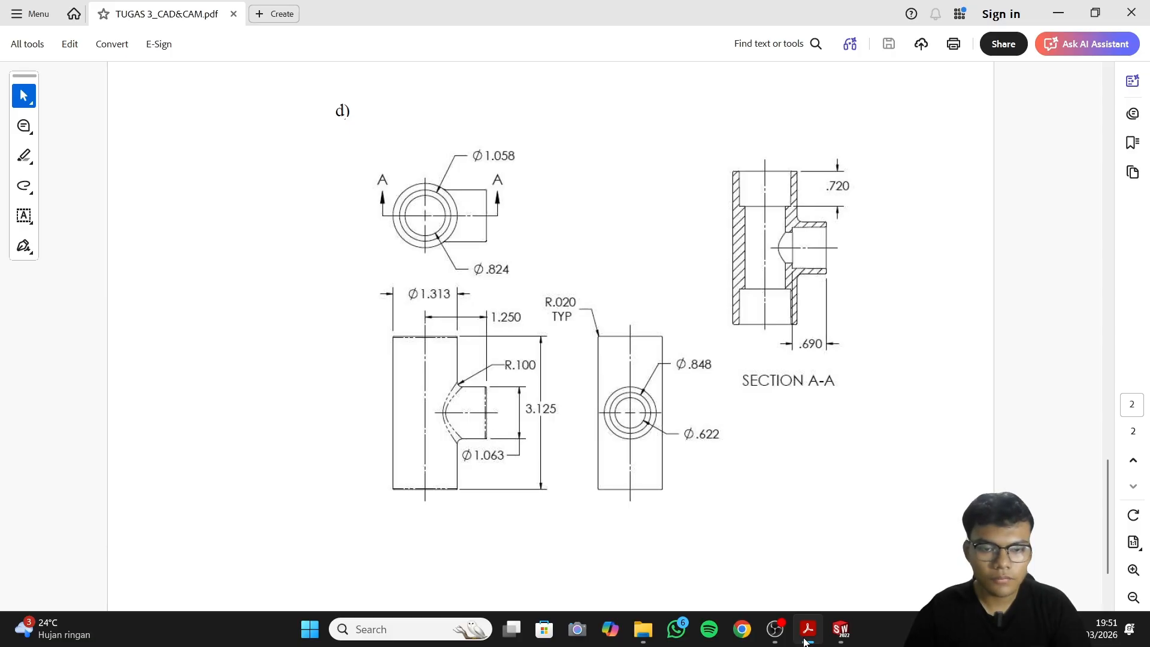
pyautogui.click(806, 634)
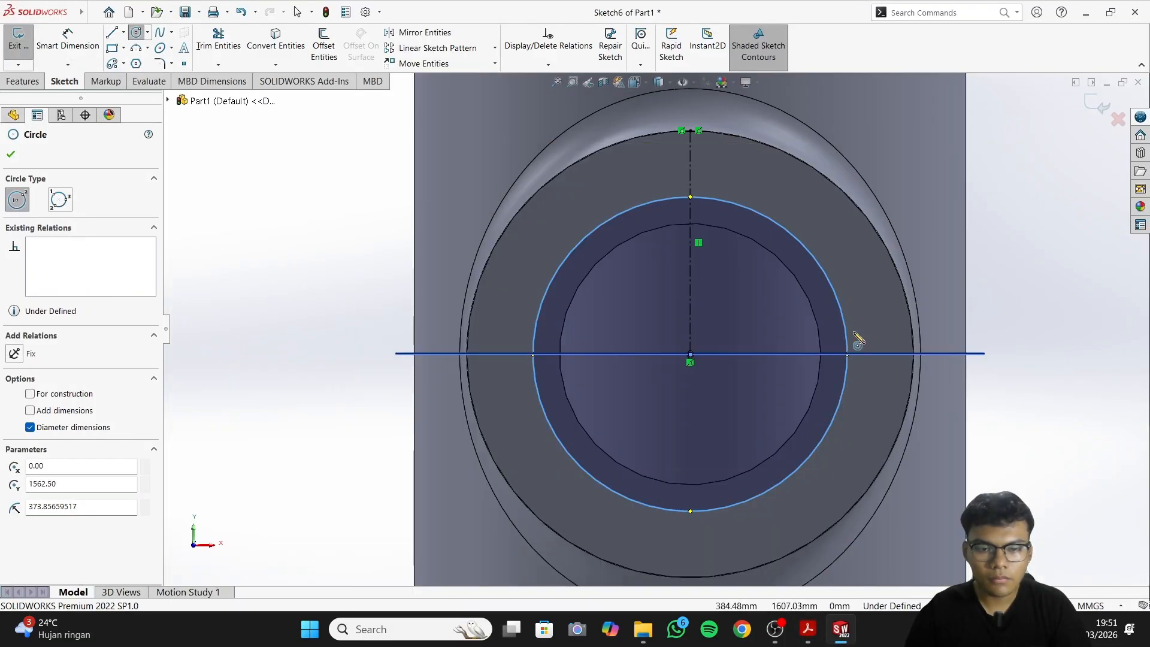
pyautogui.rightClick(862, 327)
pyautogui.click(1021, 308)
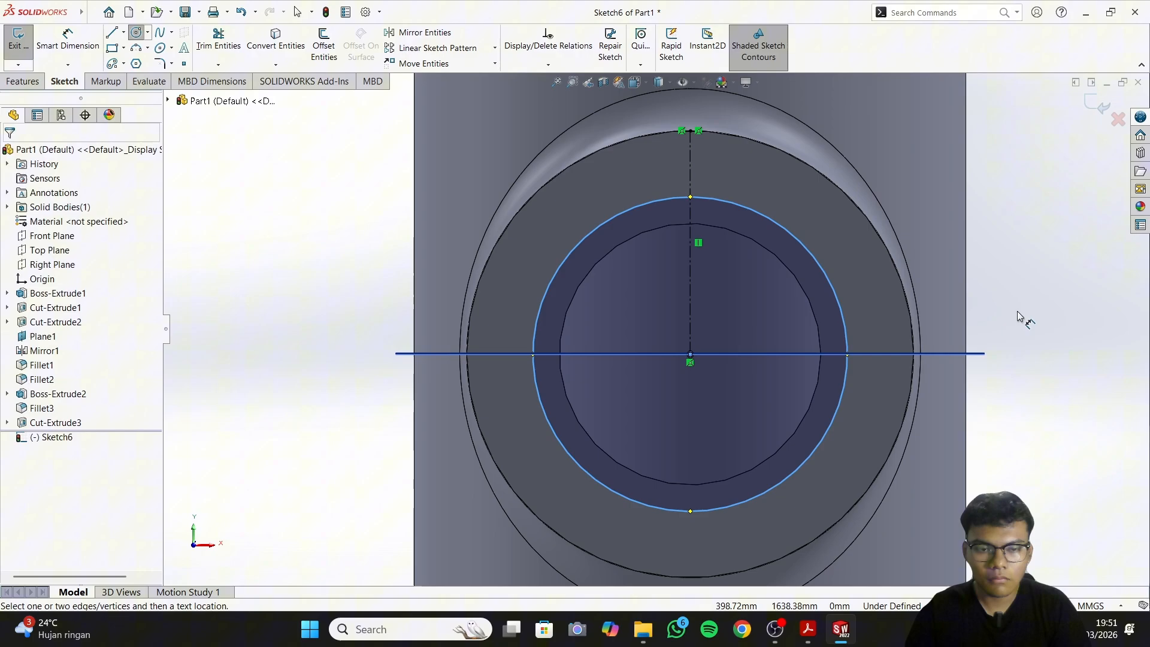
pyautogui.click(847, 333)
pyautogui.click(888, 333)
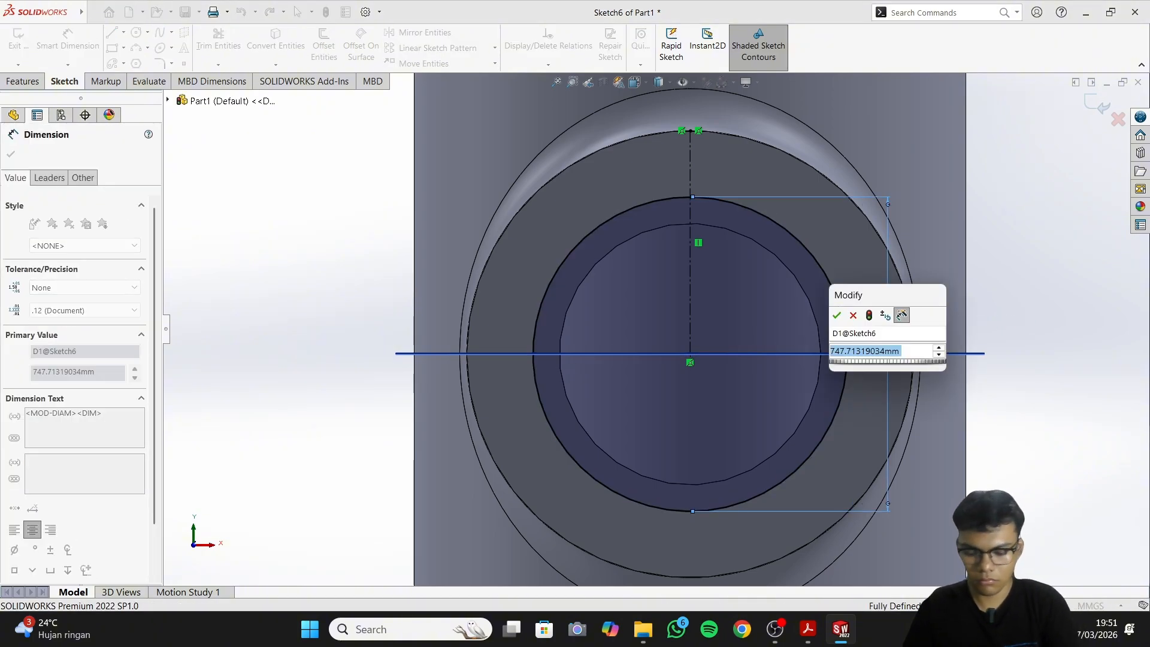
pyautogui.write('848')
pyautogui.press('Return')
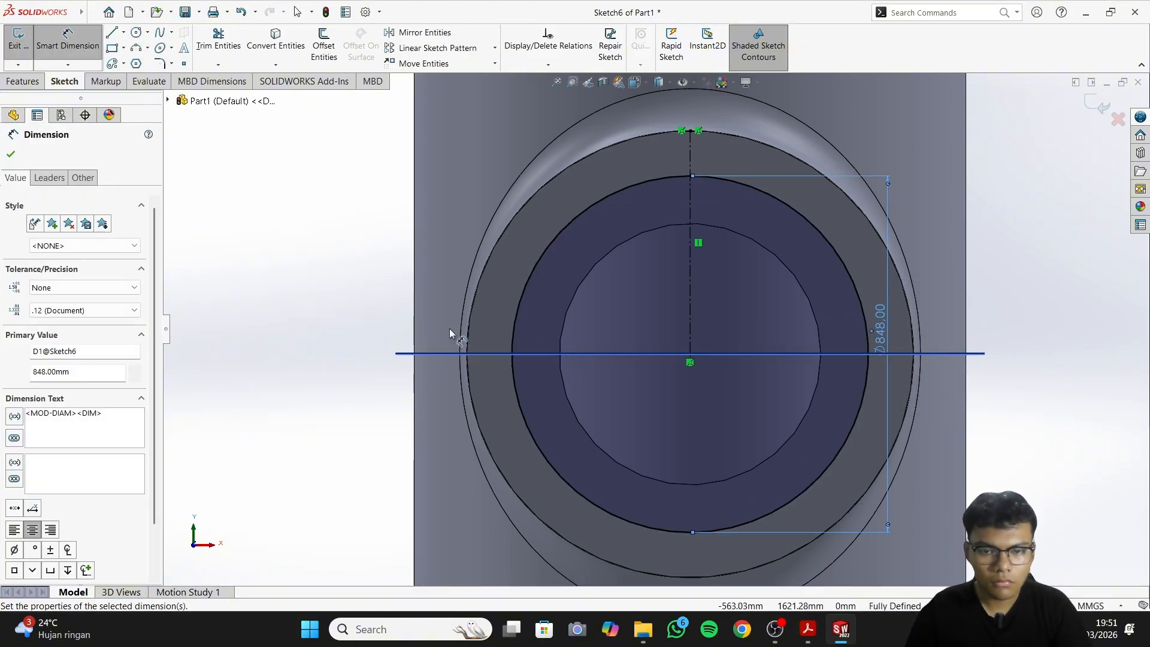
pyautogui.press('Escape')
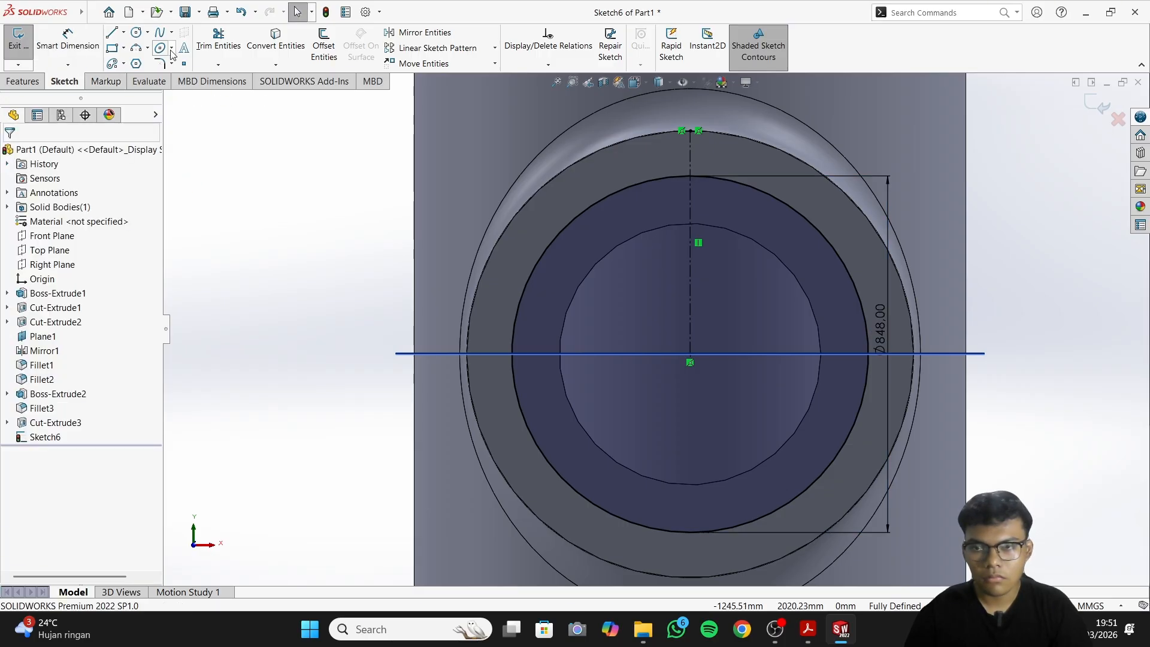
# Cut-extrude the 848 mm circle 690 mm blind from the sketch plane into the branch, after checking the depth in the PDF drawing
pyautogui.click(22, 81)
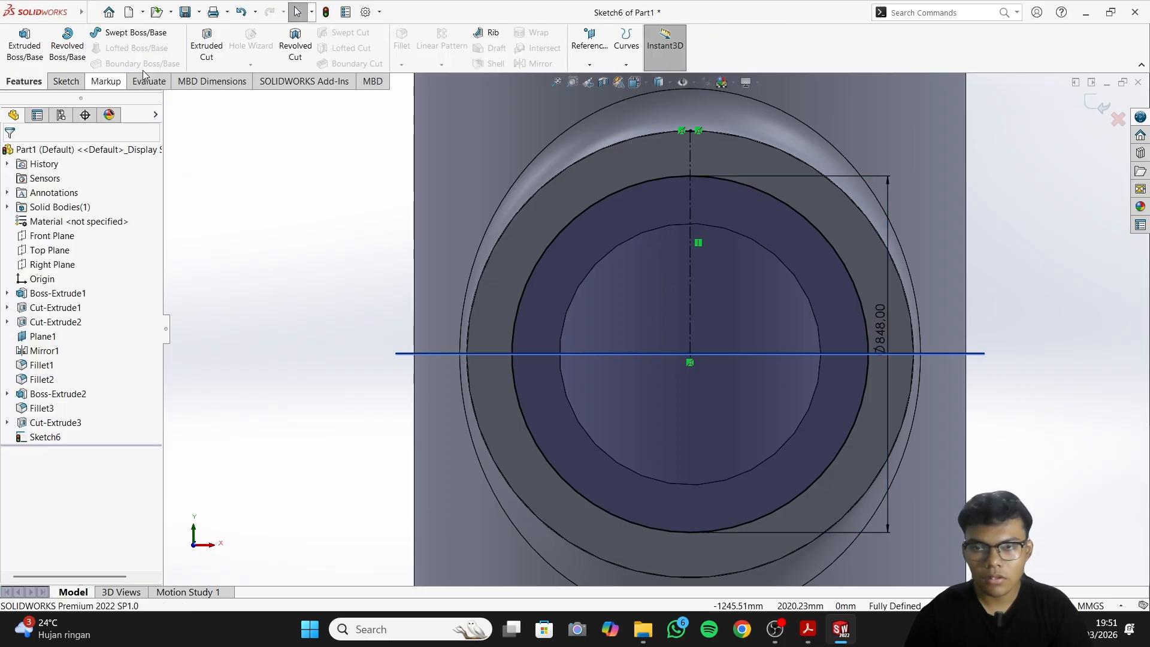
pyautogui.click(206, 43)
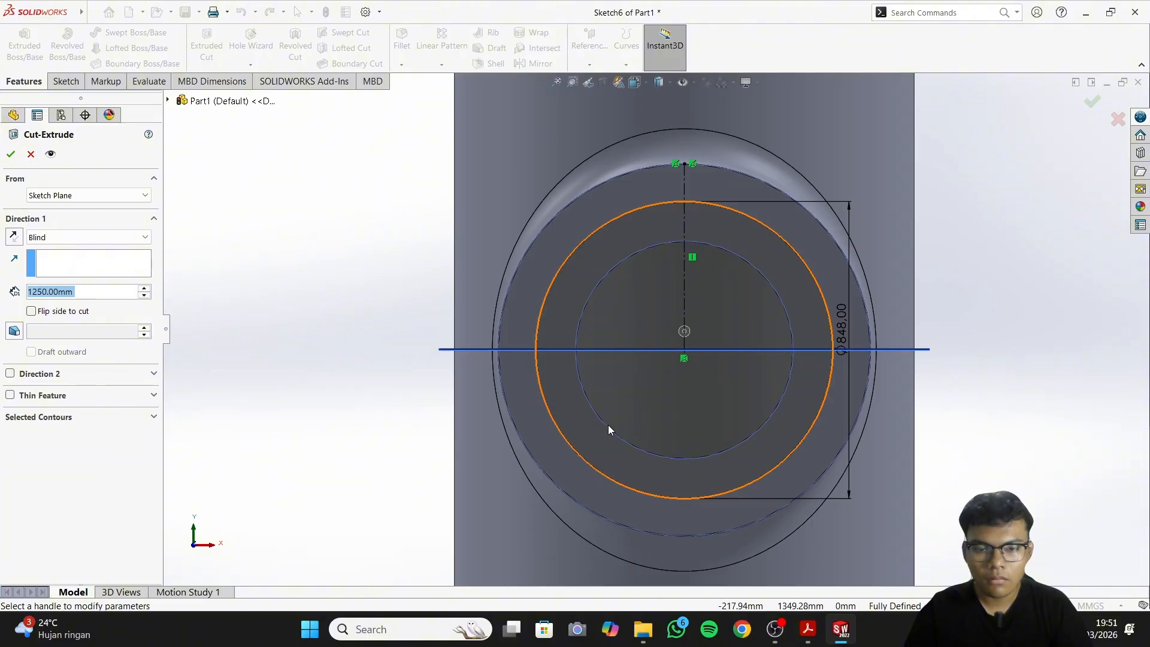
pyautogui.moveTo(591, 431); pyautogui.dragTo(750, 411, button='middle')
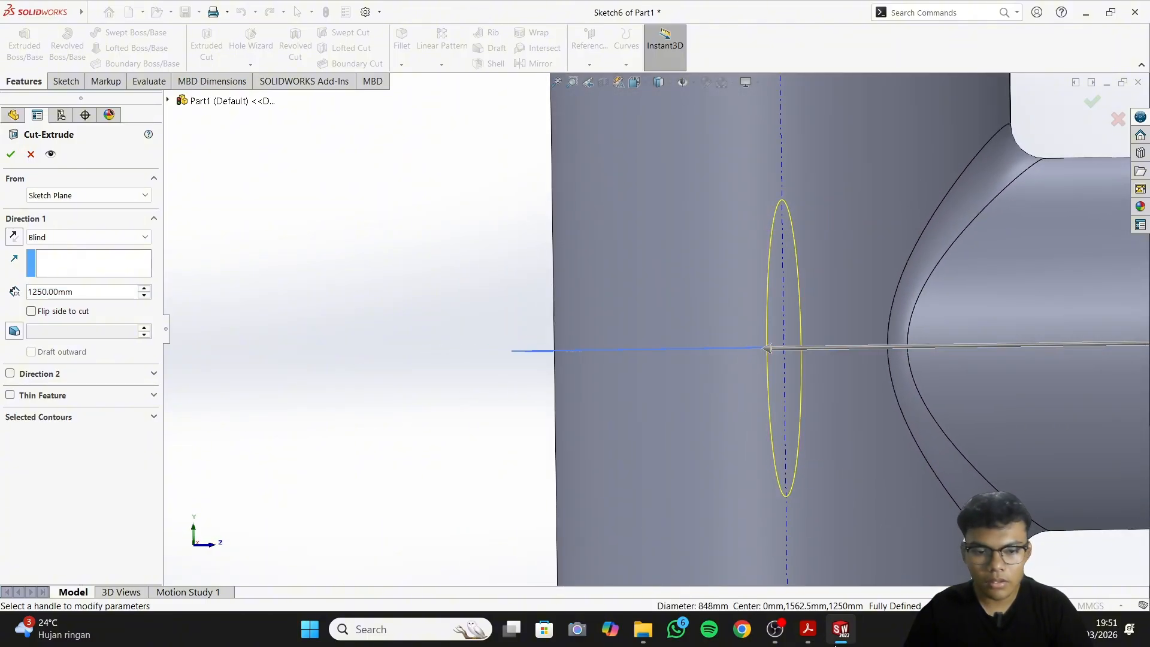
pyautogui.click(807, 629)
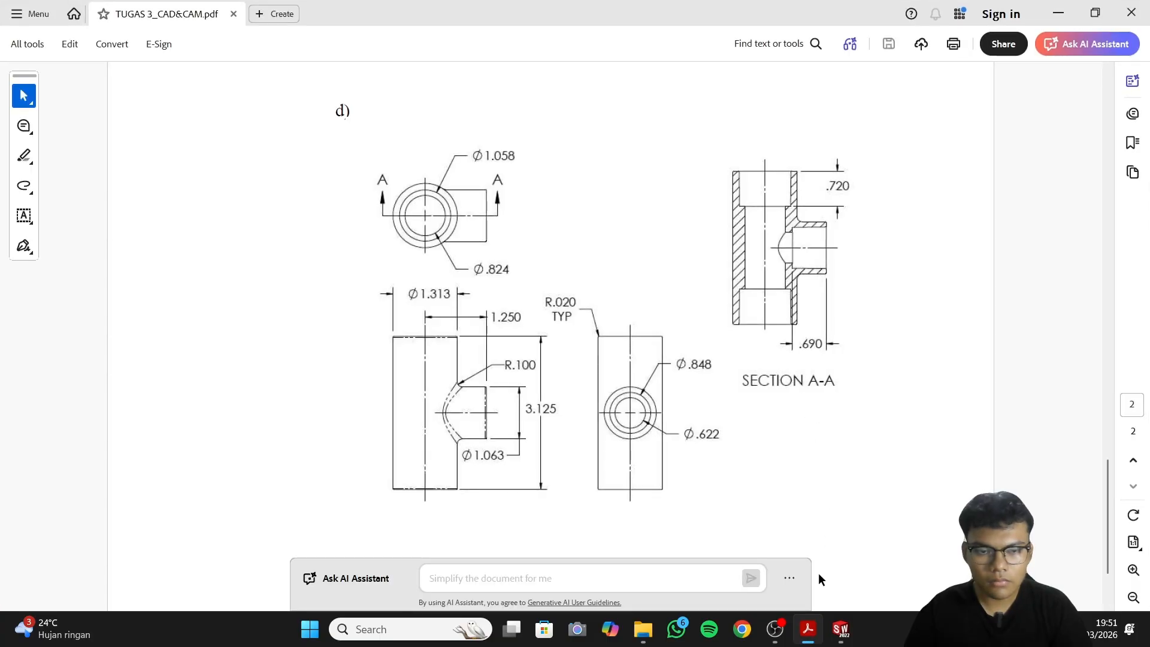
pyautogui.click(808, 639)
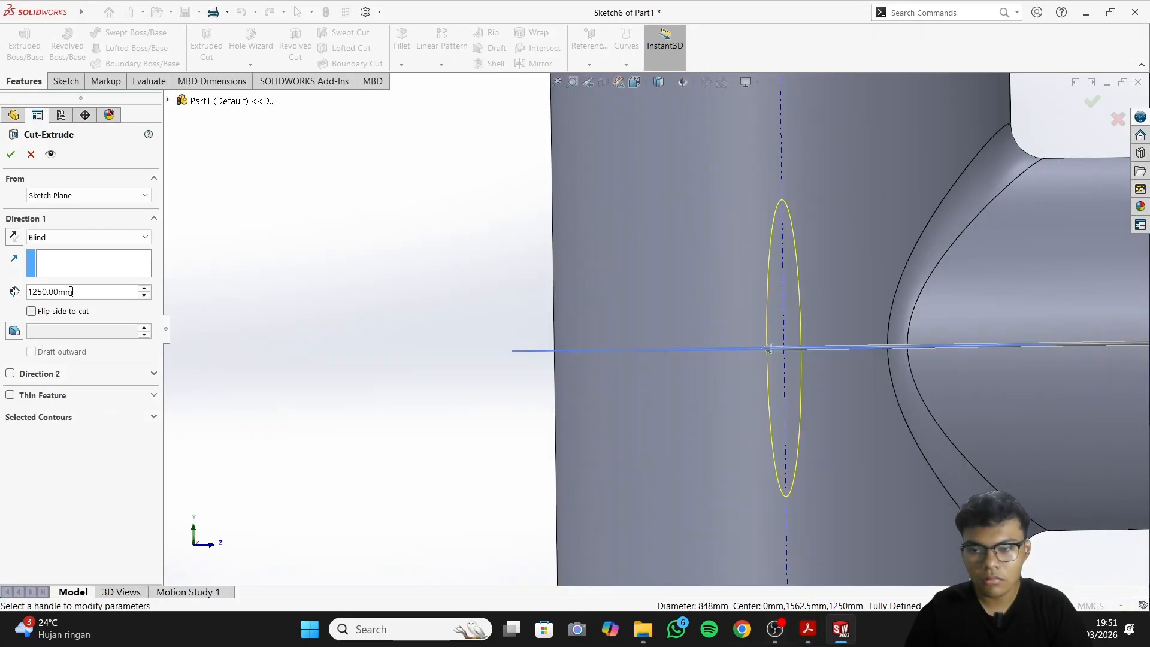
pyautogui.press('BackSpace')
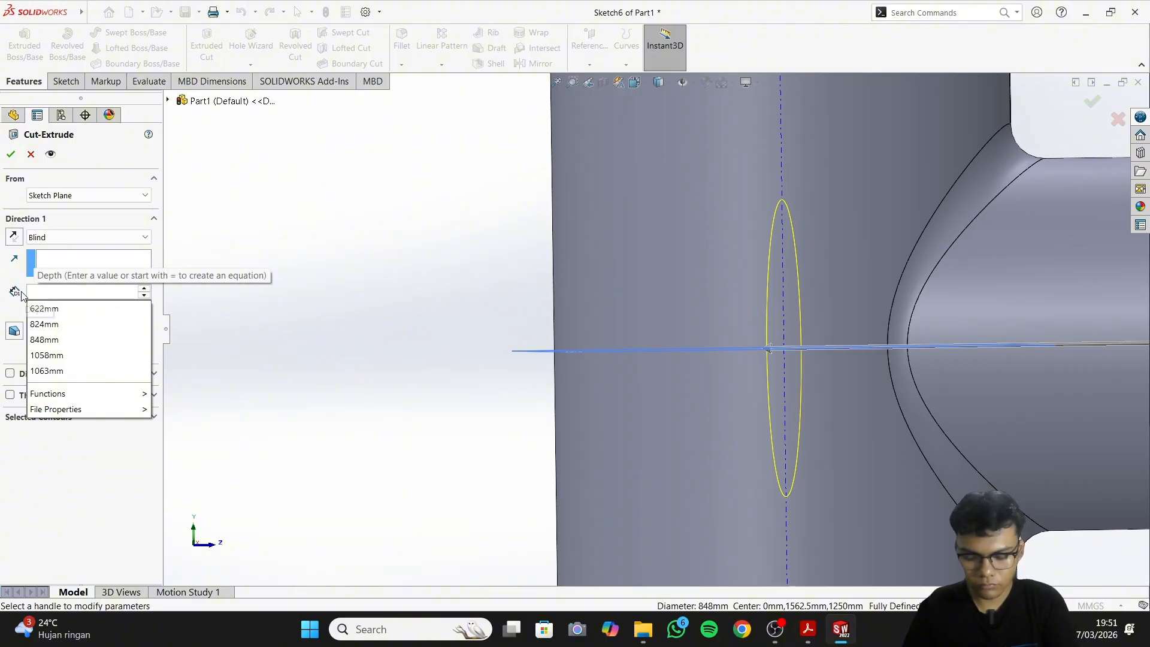
pyautogui.write('690')
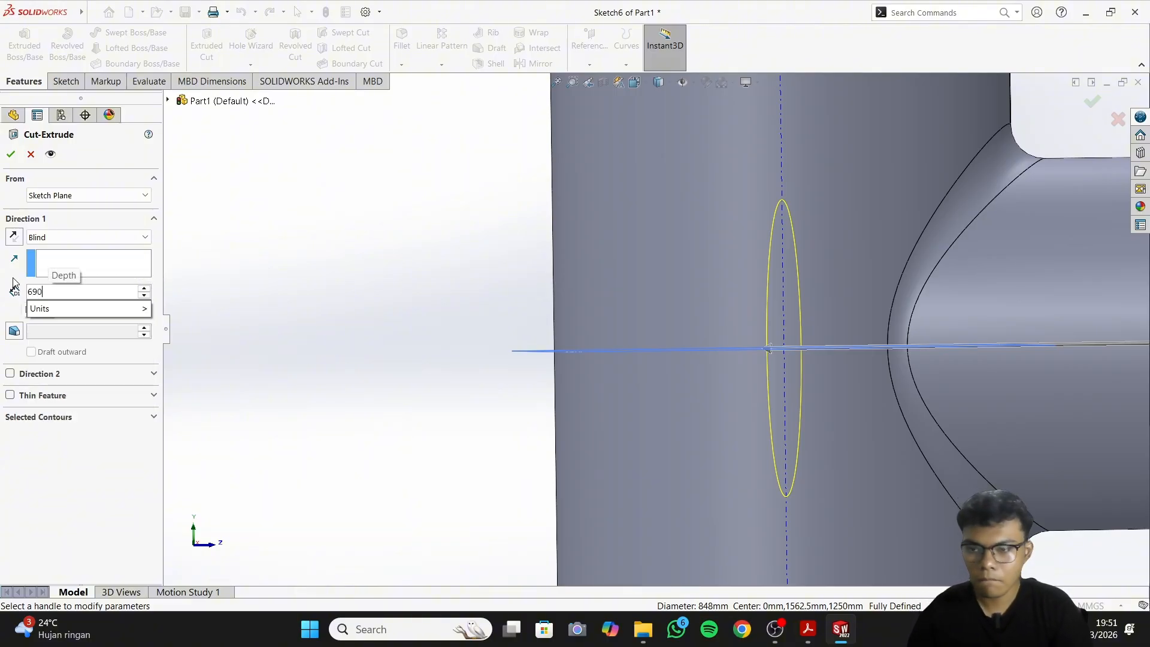
pyautogui.click(14, 158)
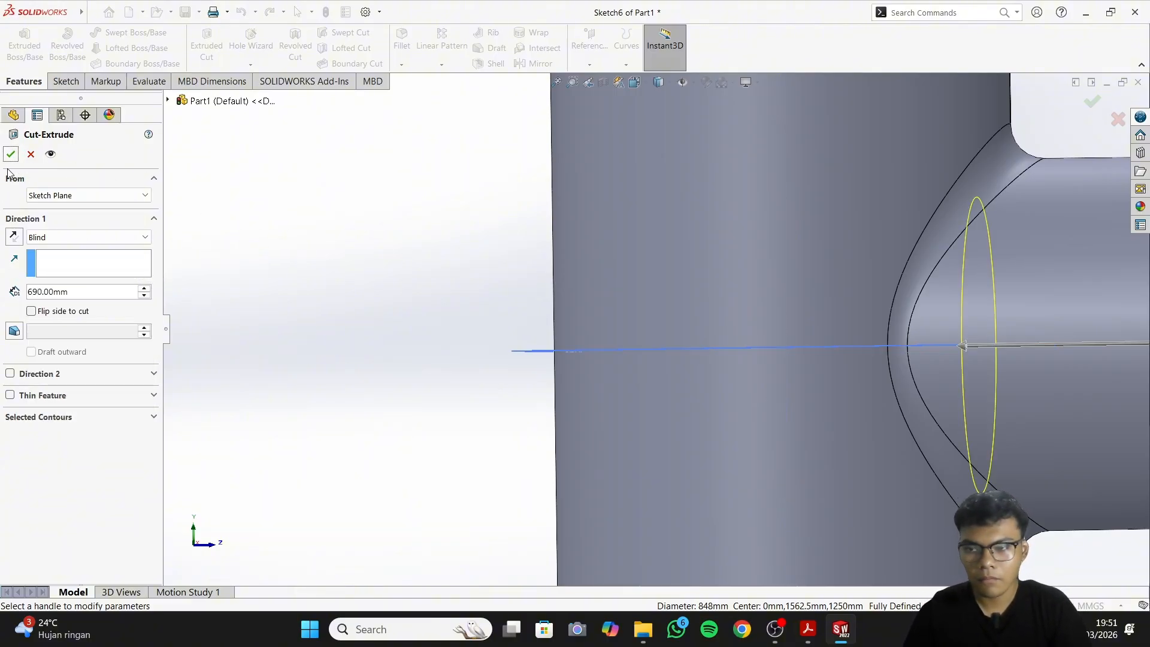
pyautogui.click(11, 154)
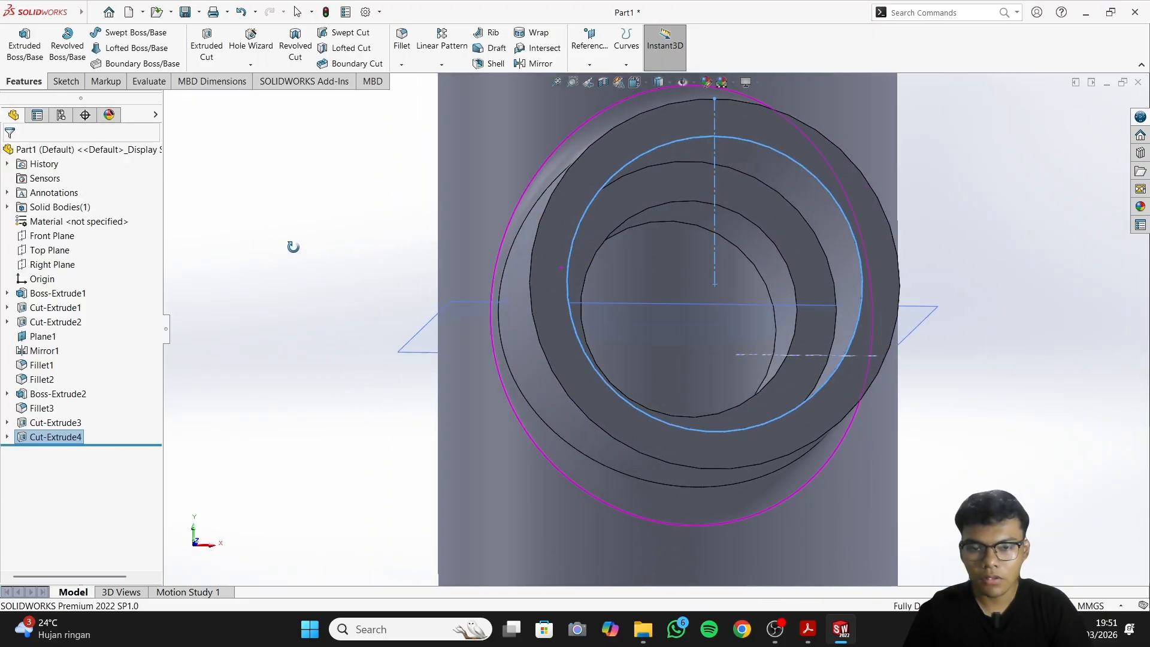
# Sketch a circle about 824 mm in diameter centred on the origin on the main pipe's lower end face, matching the inner bore
pyautogui.moveTo(293, 246); pyautogui.dragTo(313, 241, button='middle')
pyautogui.scroll(1, 976, 427)
pyautogui.scroll(-1, 976, 427)
pyautogui.moveTo(976, 427); pyautogui.dragTo(917, 413, button='middle')
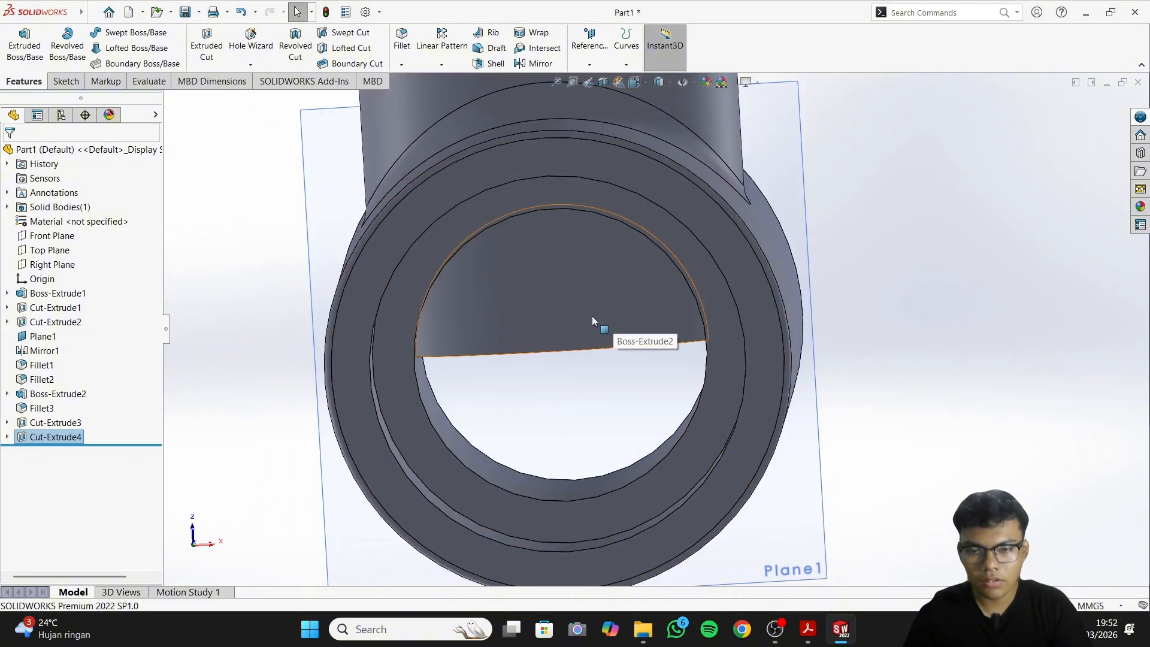
pyautogui.moveTo(933, 361)
pyautogui.mouseDown(button='middle')
pyautogui.moveTo(964, 383)
pyautogui.moveTo(932, 351)
pyautogui.moveTo(942, 354)
pyautogui.mouseUp(button='middle')
pyautogui.moveTo(1026, 356); pyautogui.dragTo(871, 327, button='middle')
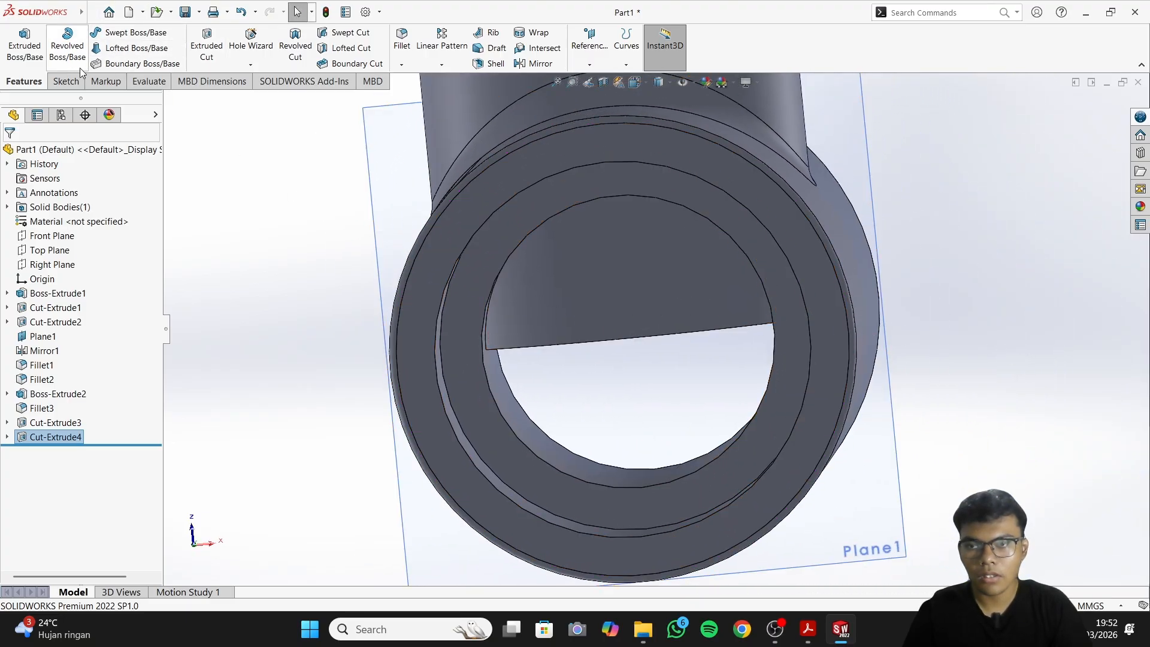
pyautogui.click(65, 81)
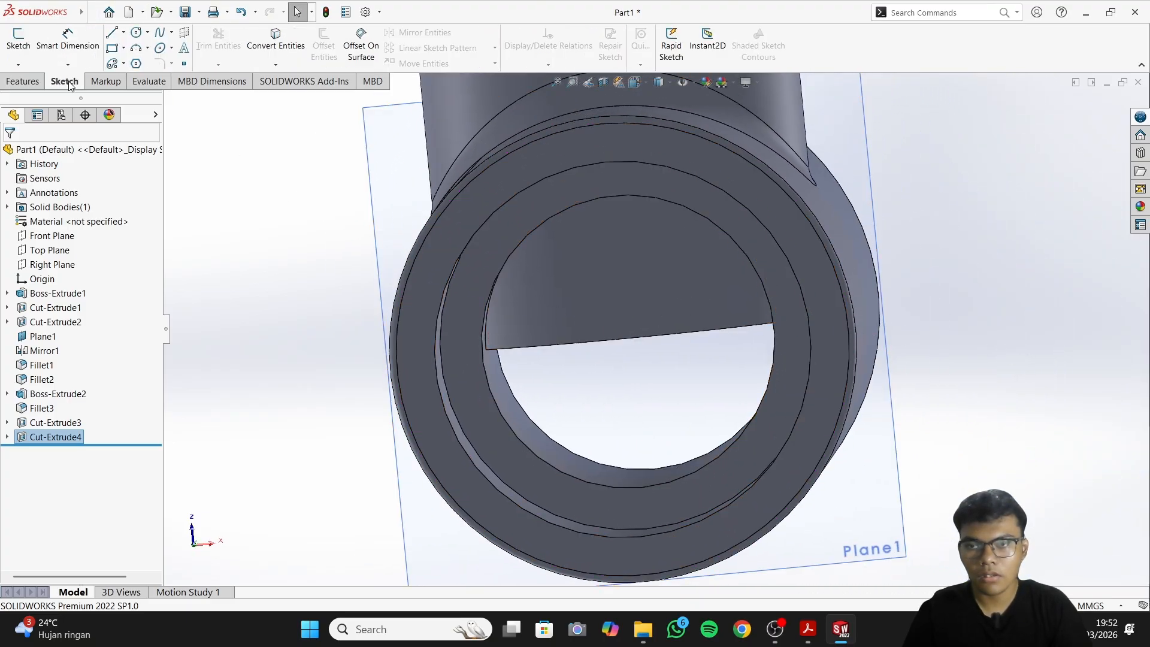
pyautogui.click(143, 34)
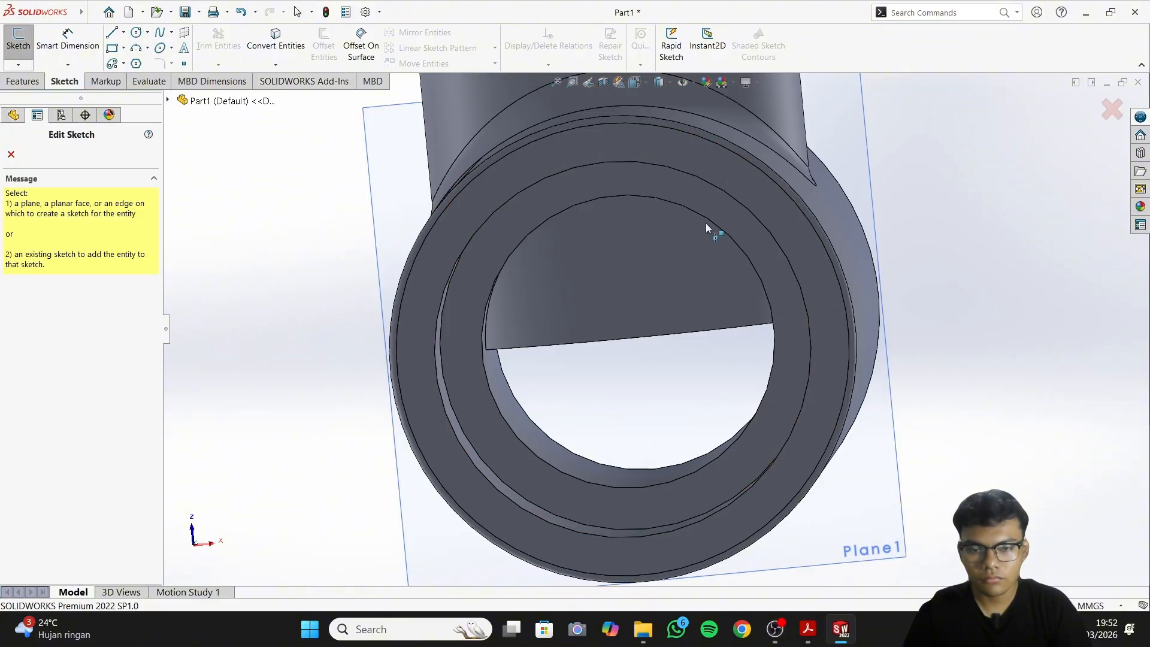
pyautogui.moveTo(973, 304); pyautogui.dragTo(897, 282, button='middle')
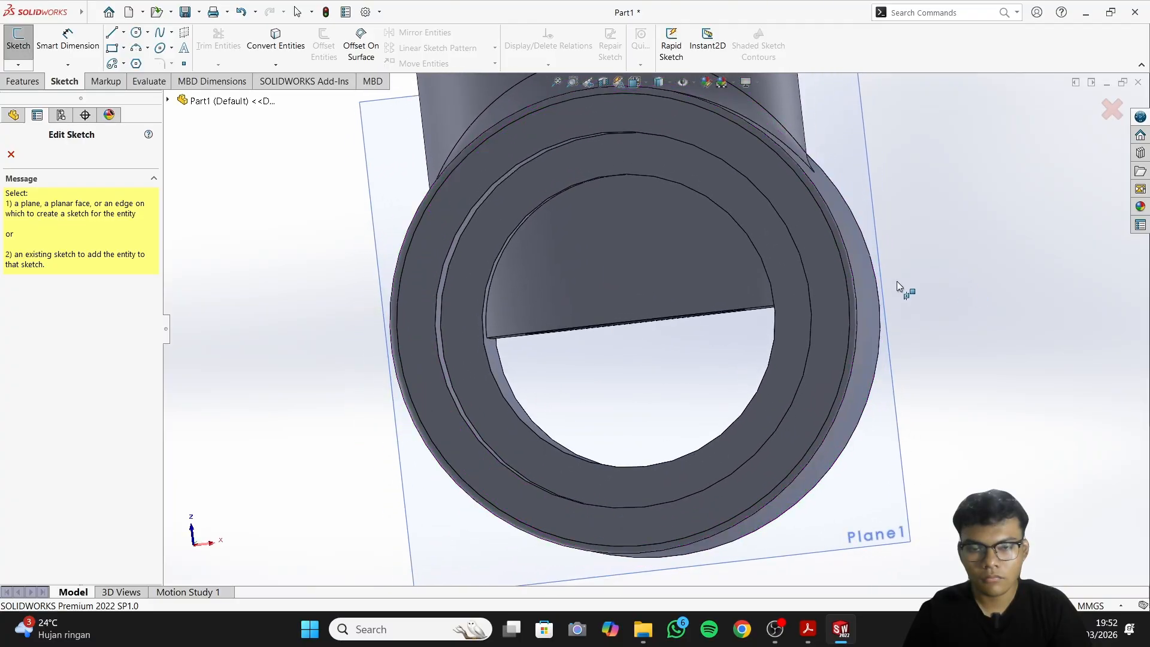
pyautogui.click(633, 263)
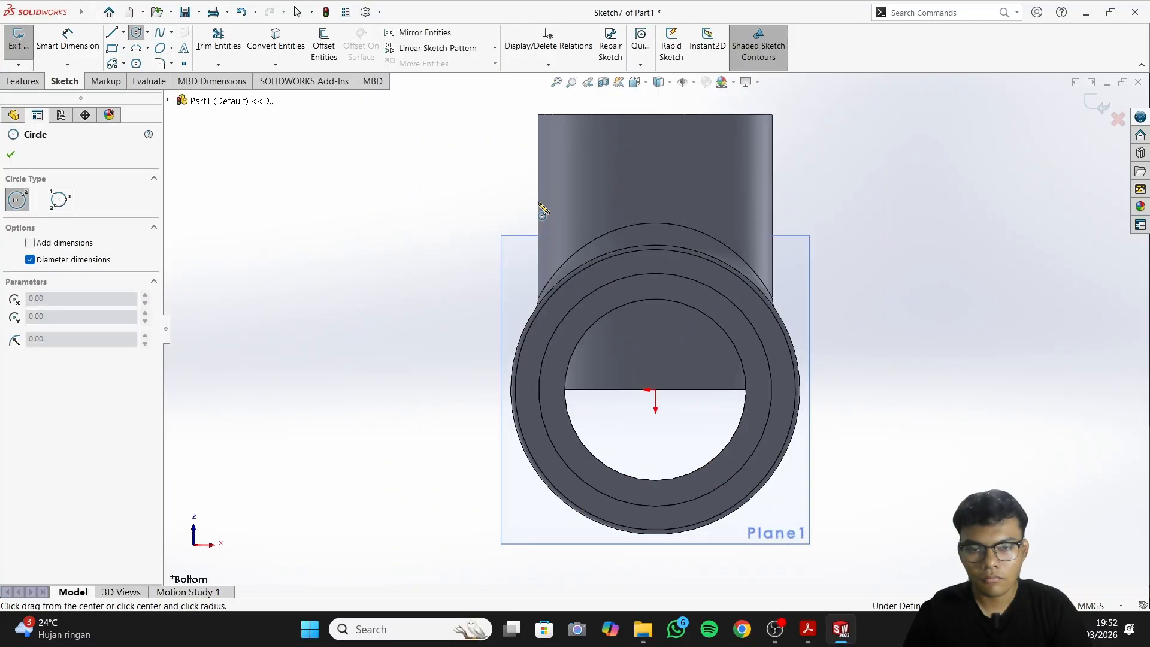
pyautogui.scroll(-1, 608, 353)
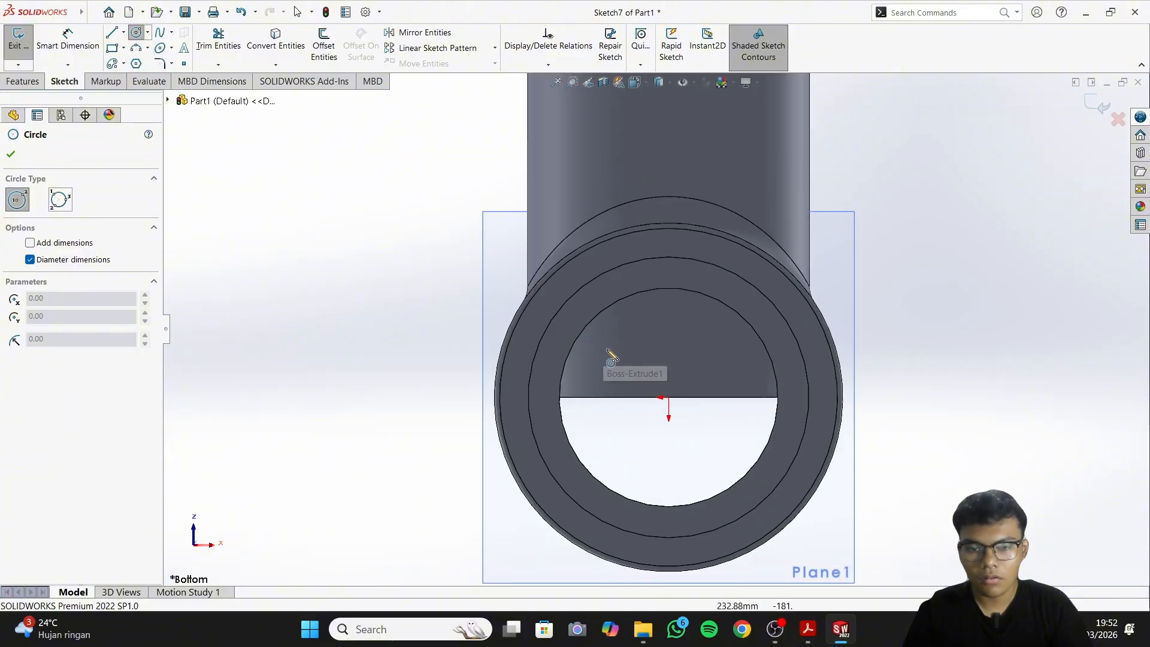
pyautogui.scroll(-2, 608, 354)
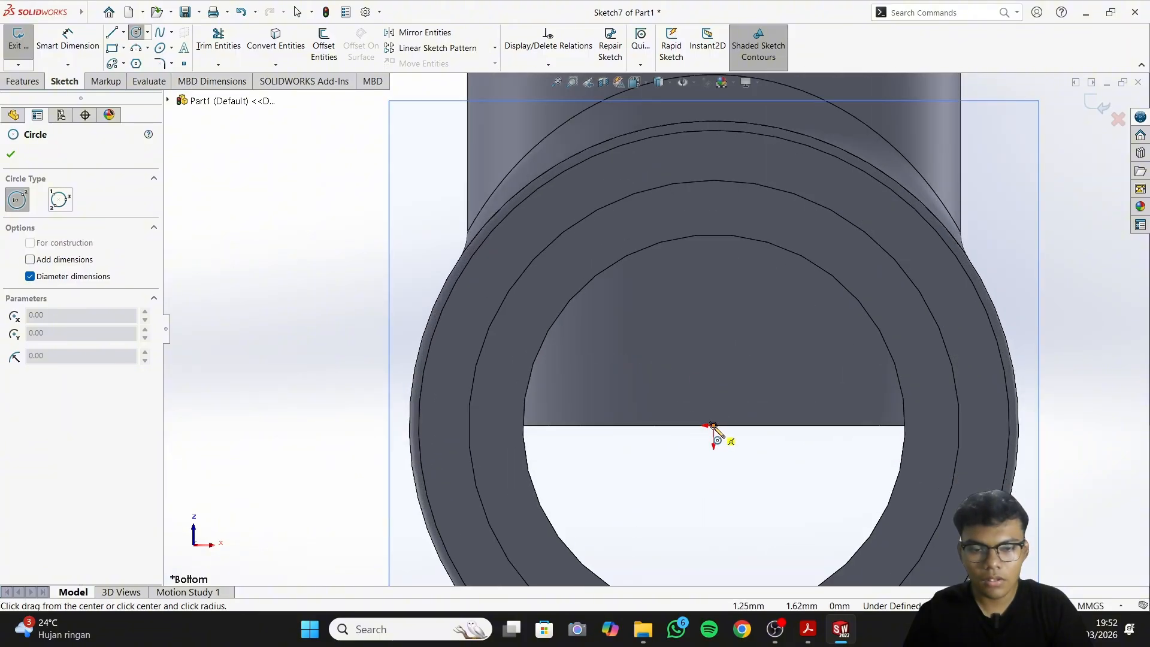
pyautogui.click(713, 426)
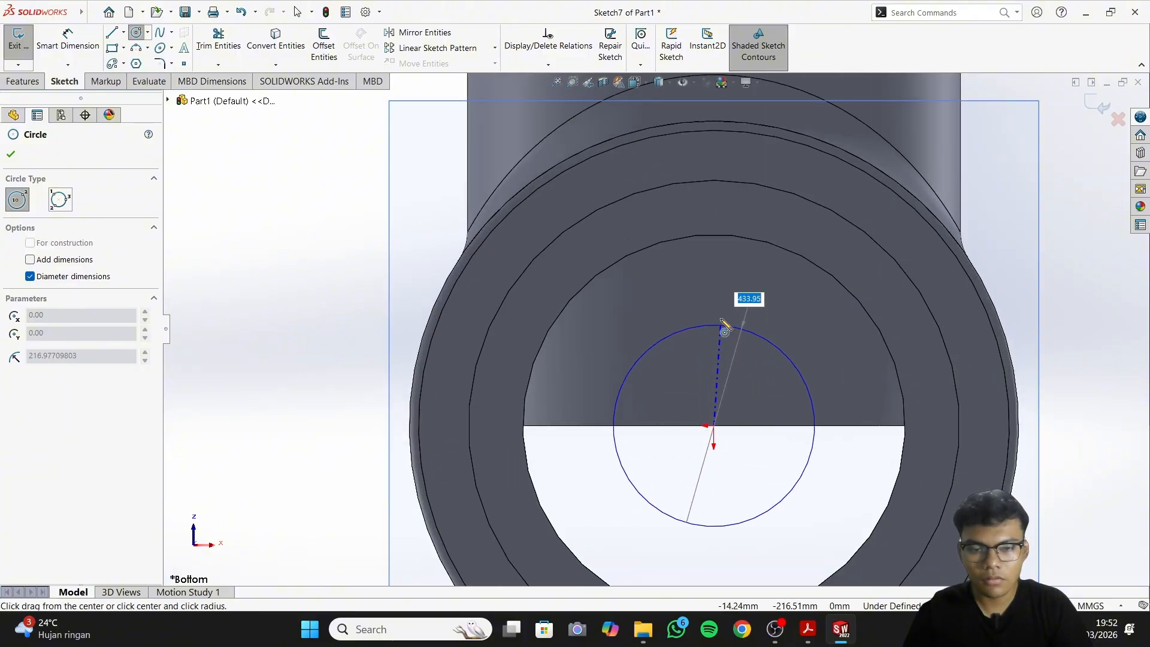
pyautogui.click(732, 251)
pyautogui.rightClick(748, 334)
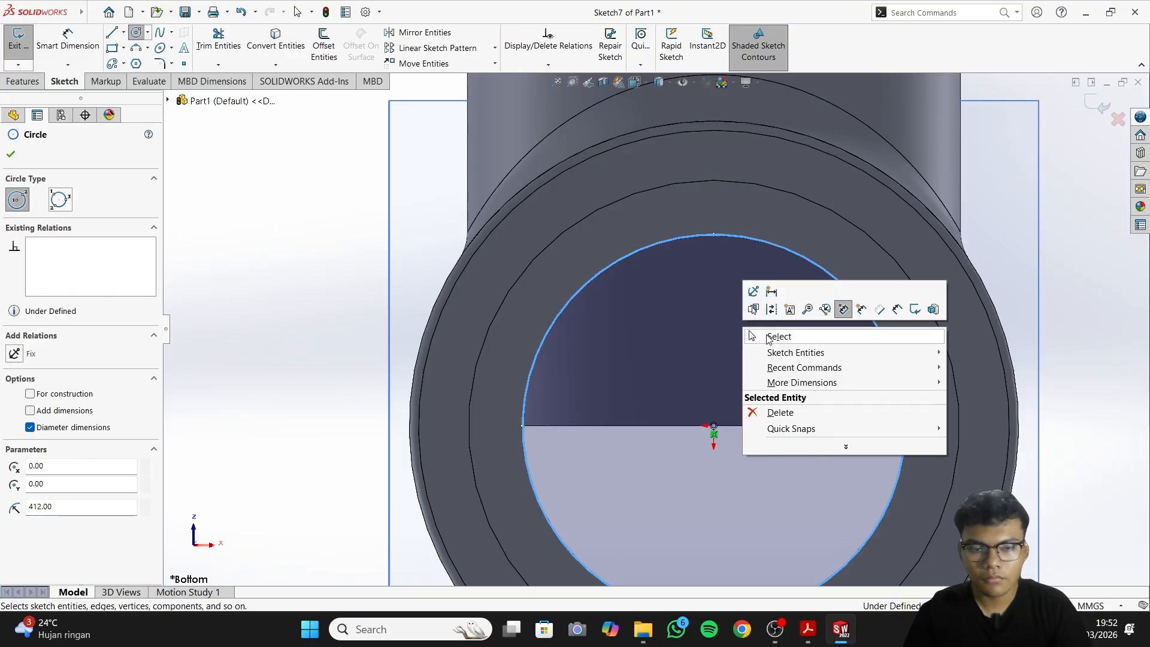
pyautogui.click(769, 337)
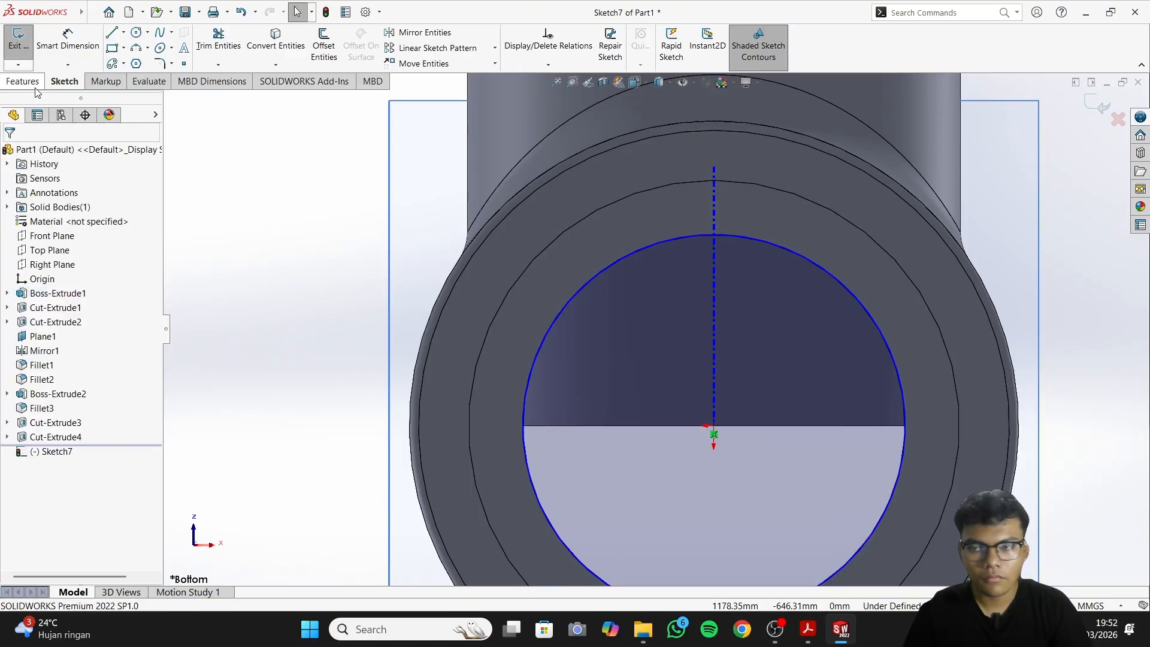
# Dimension the sketched bore circle to 824 mm diameter
pyautogui.click(67, 42)
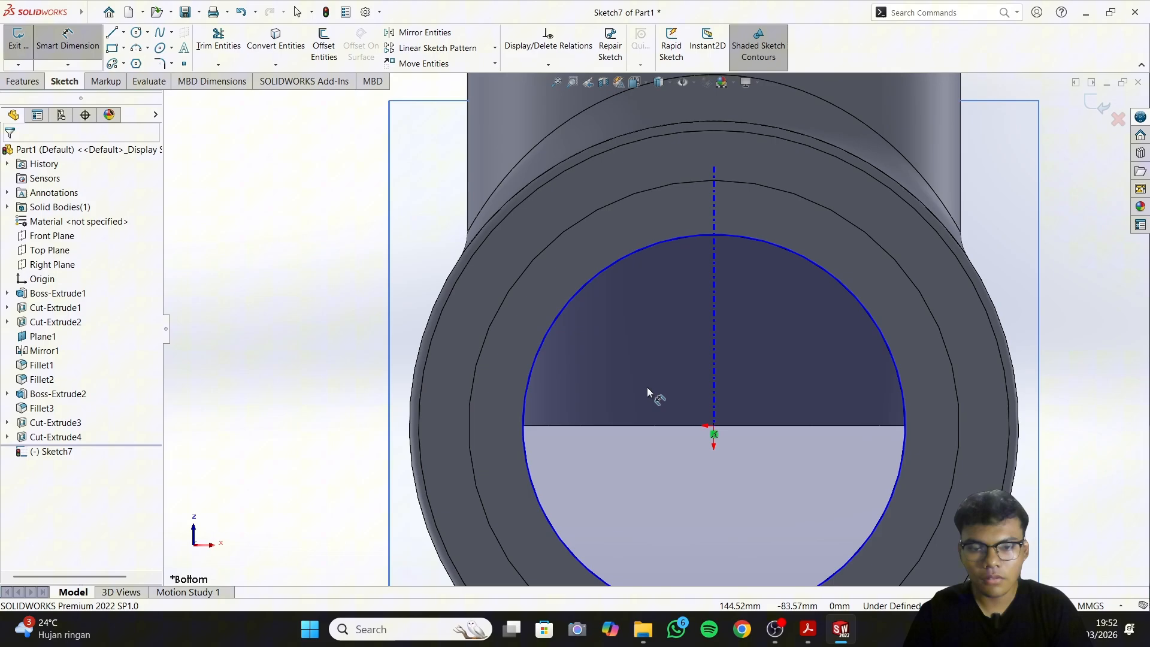
pyautogui.click(534, 365)
pyautogui.click(317, 369)
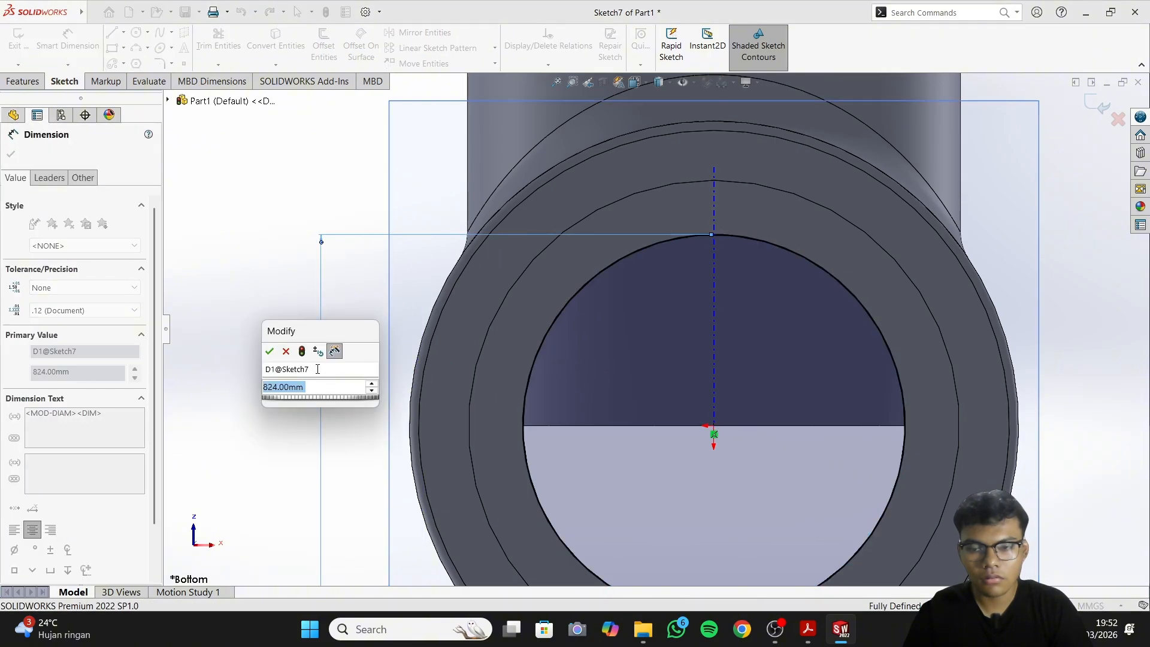
pyautogui.click(269, 352)
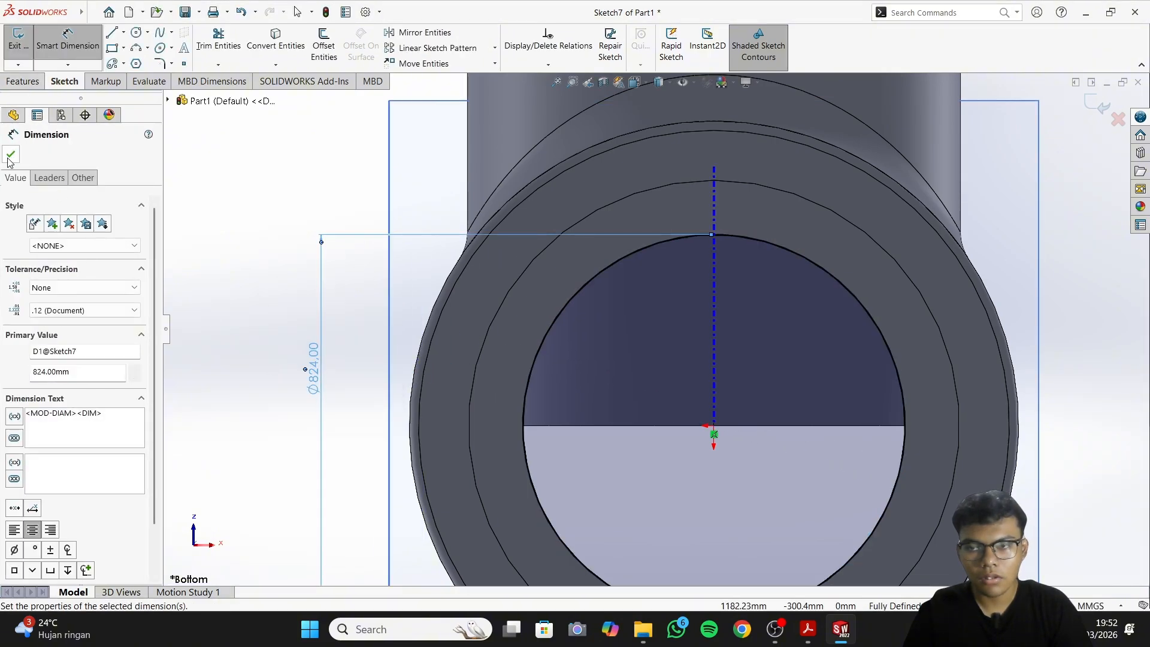
pyautogui.click(9, 156)
# Cut-extrude the 824 mm circle Through All along the main pipe to clear the branch material from the bore
pyautogui.click(22, 81)
pyautogui.click(226, 46)
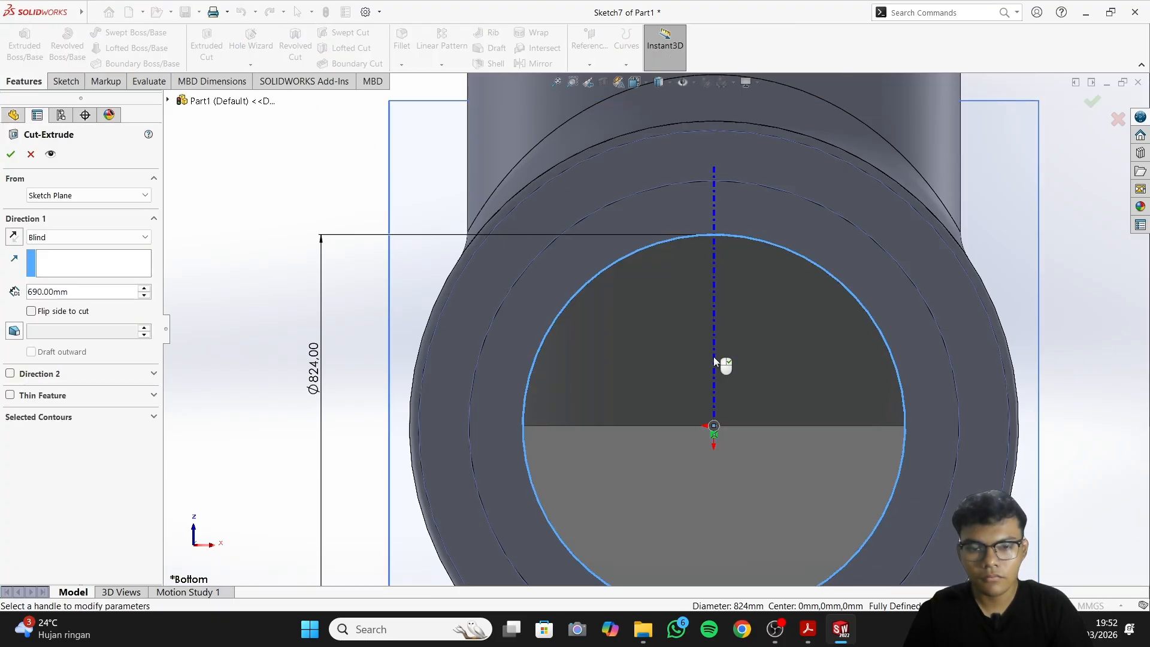
pyautogui.moveTo(713, 357); pyautogui.dragTo(768, 373, button='middle')
pyautogui.moveTo(814, 385); pyautogui.dragTo(887, 386, button='middle')
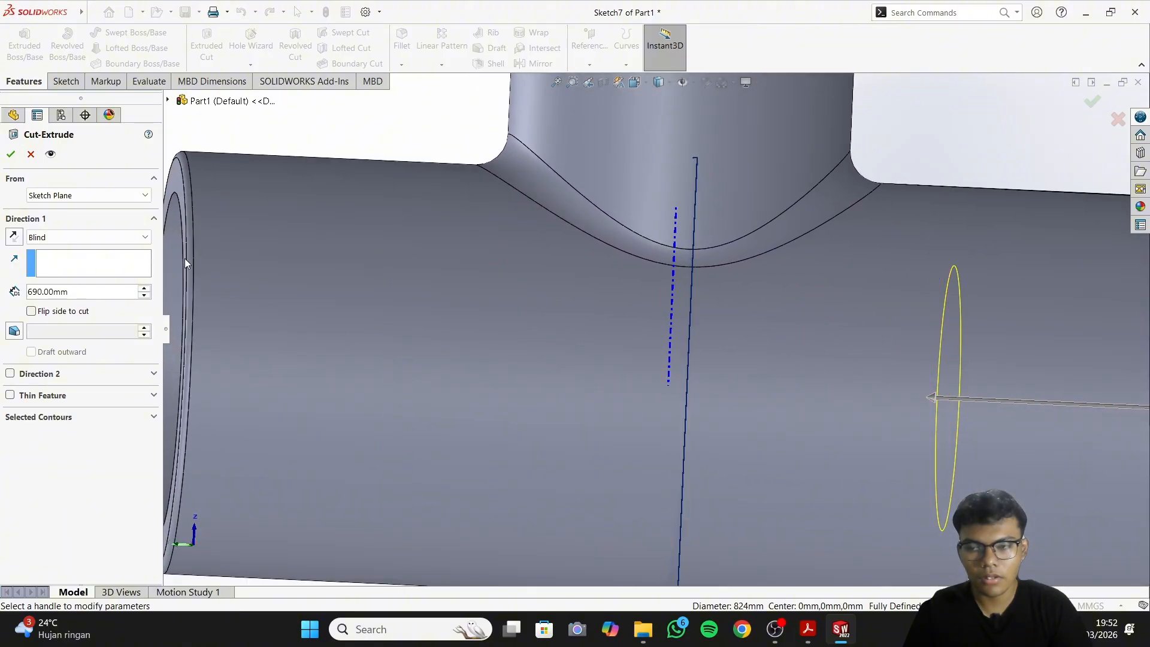
pyautogui.click(75, 240)
pyautogui.click(73, 256)
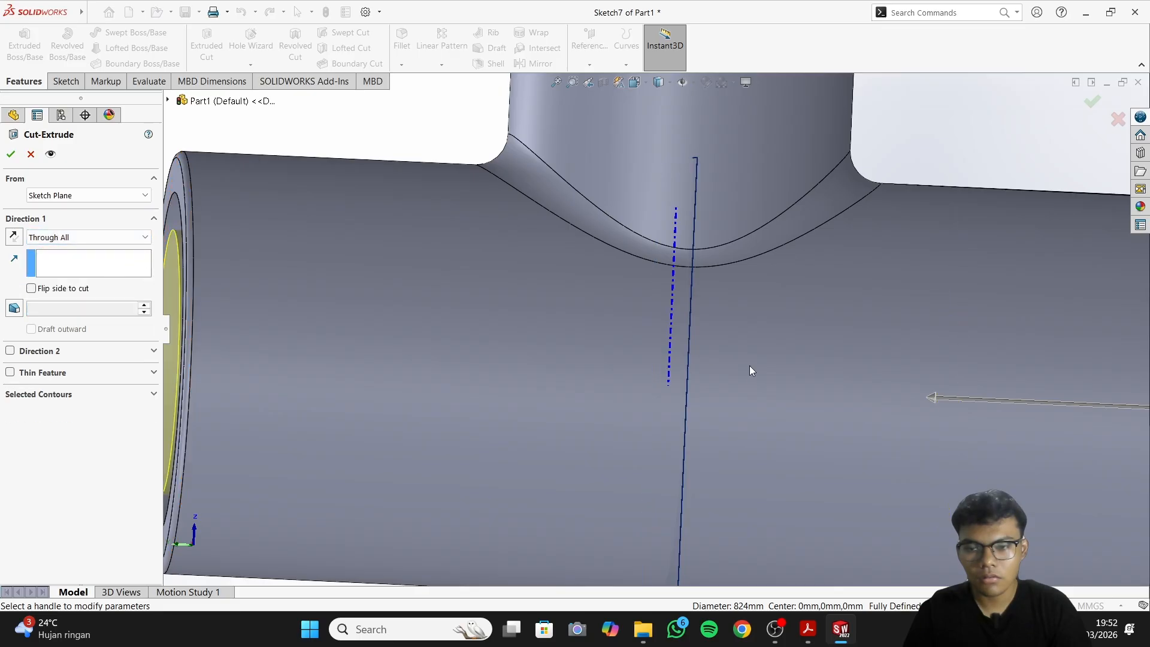
pyautogui.press('Return')
pyautogui.moveTo(752, 370); pyautogui.dragTo(678, 343, button='middle')
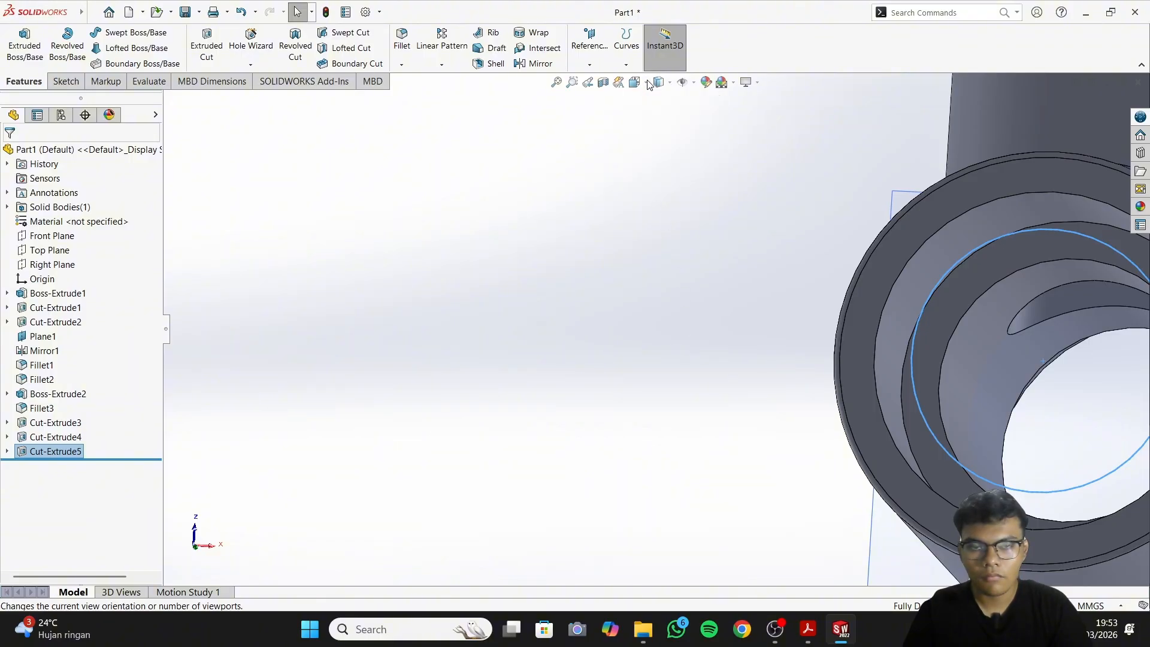
# Inspect the tee's internal bores in wireframe, then restore the shaded display with edges in the trimetric view
pyautogui.click(659, 129)
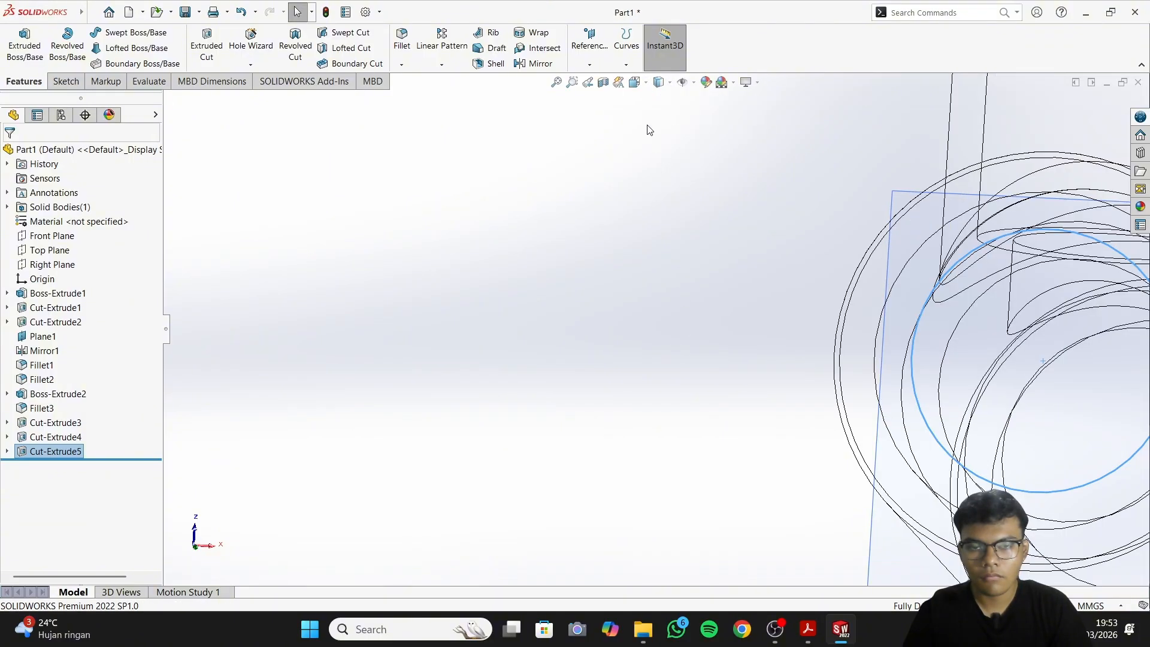
pyautogui.click(640, 84)
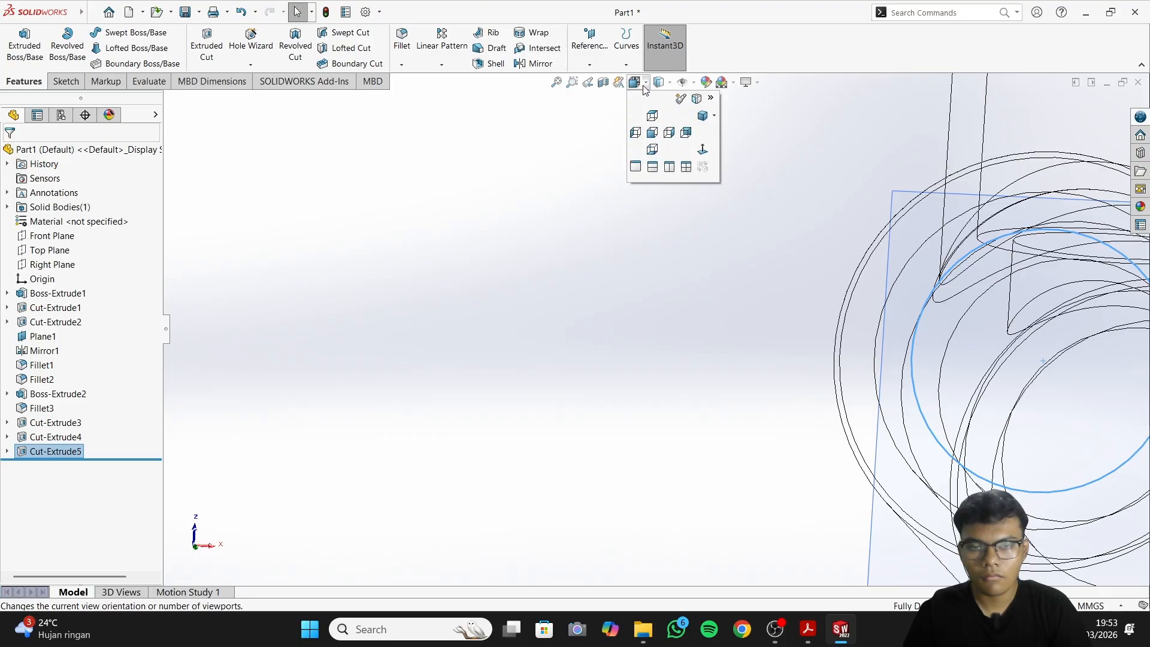
pyautogui.click(702, 115)
pyautogui.moveTo(906, 292); pyautogui.dragTo(647, 419, button='middle')
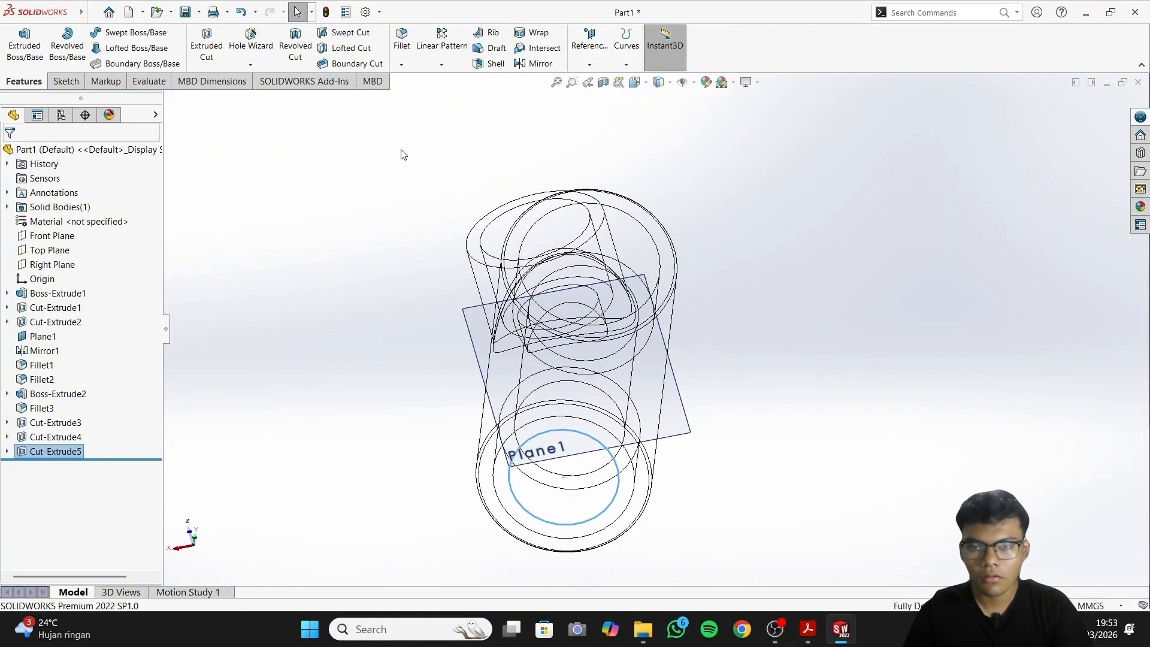
pyautogui.click(199, 13)
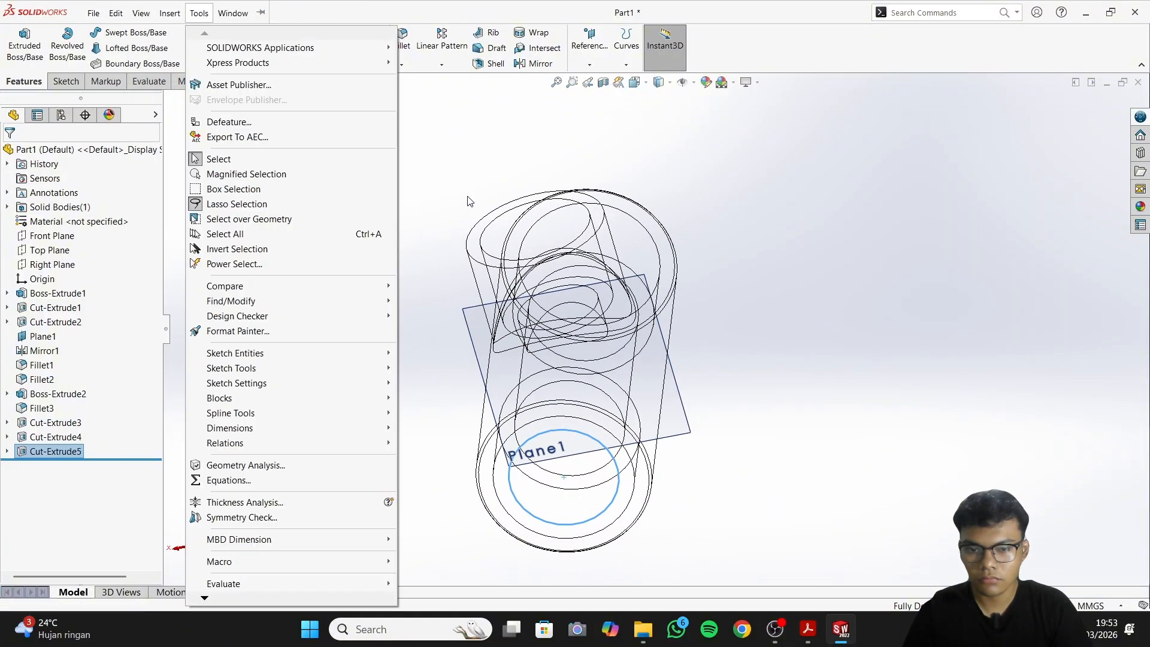
pyautogui.click(580, 141)
pyautogui.click(635, 82)
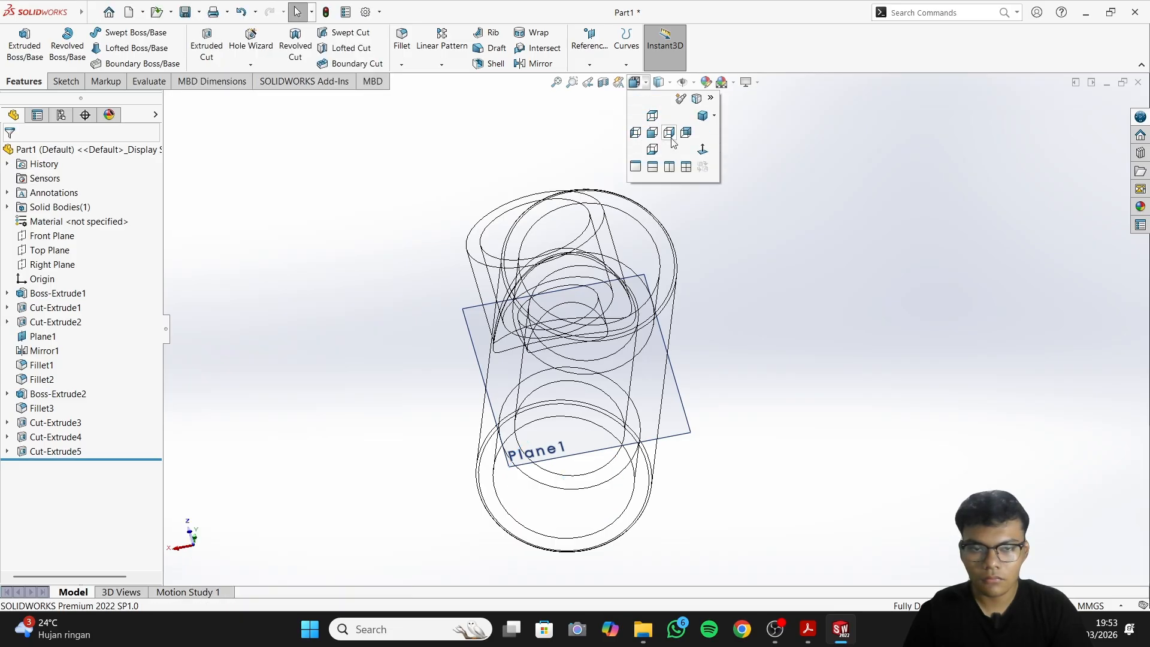
pyautogui.click(702, 117)
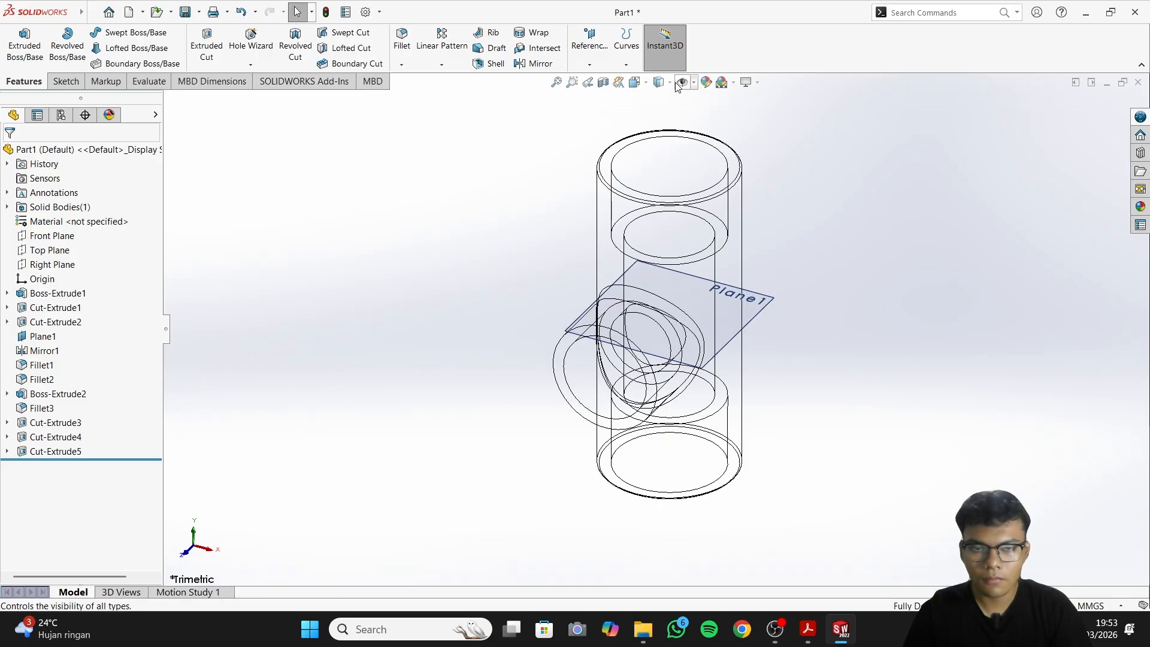
pyautogui.click(669, 85)
pyautogui.click(660, 100)
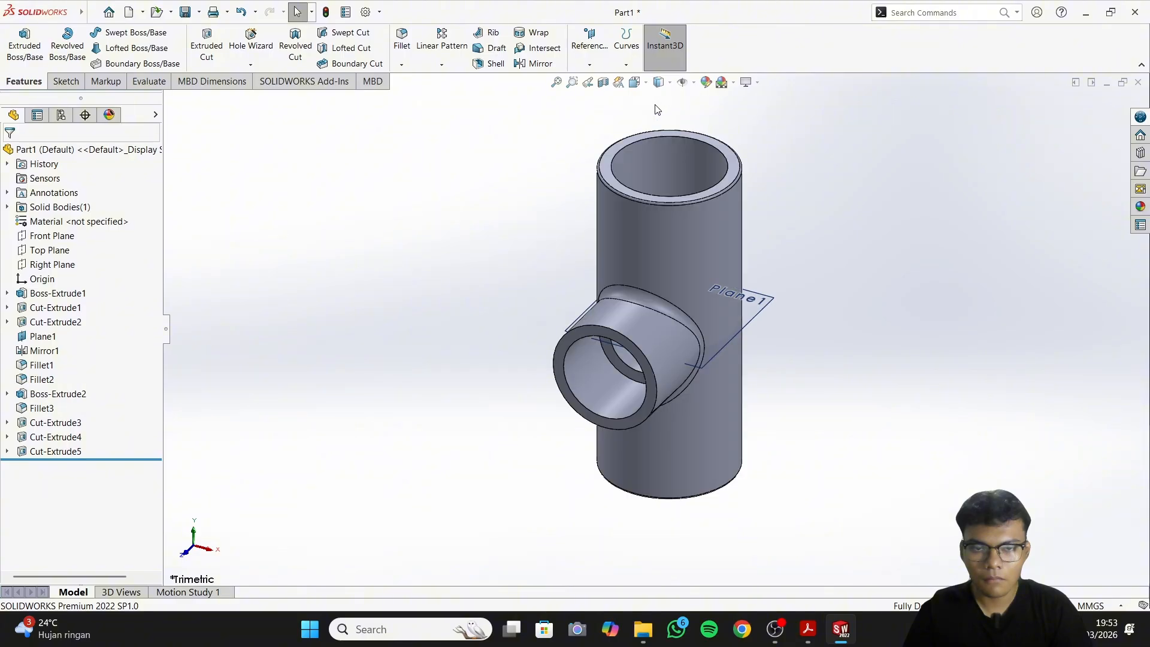
pyautogui.moveTo(492, 294); pyautogui.dragTo(494, 213, button='middle')
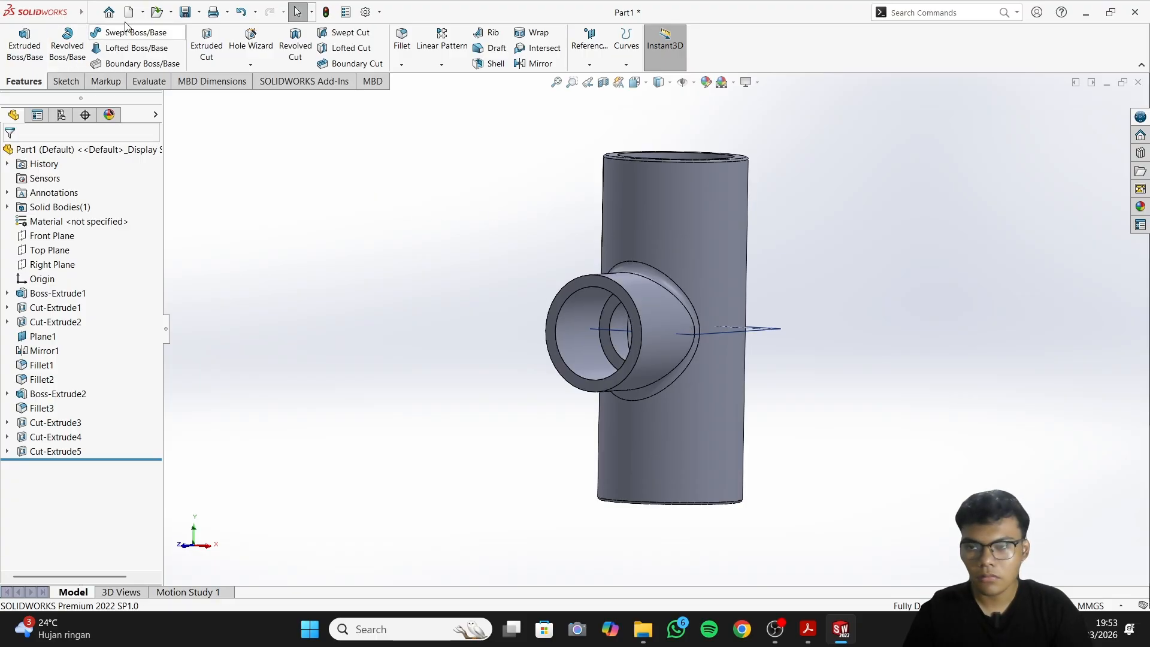
# Save the part in the Modul 3 folder under the name "Skecth D"
pyautogui.click(171, 12)
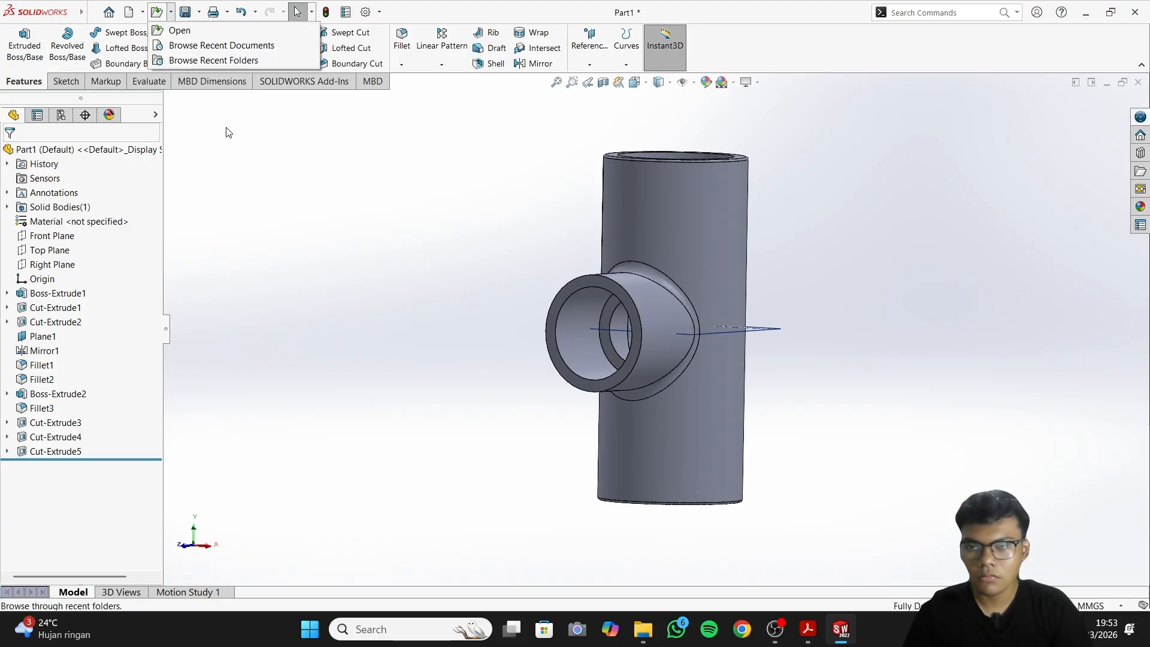
pyautogui.click(198, 12)
pyautogui.click(213, 46)
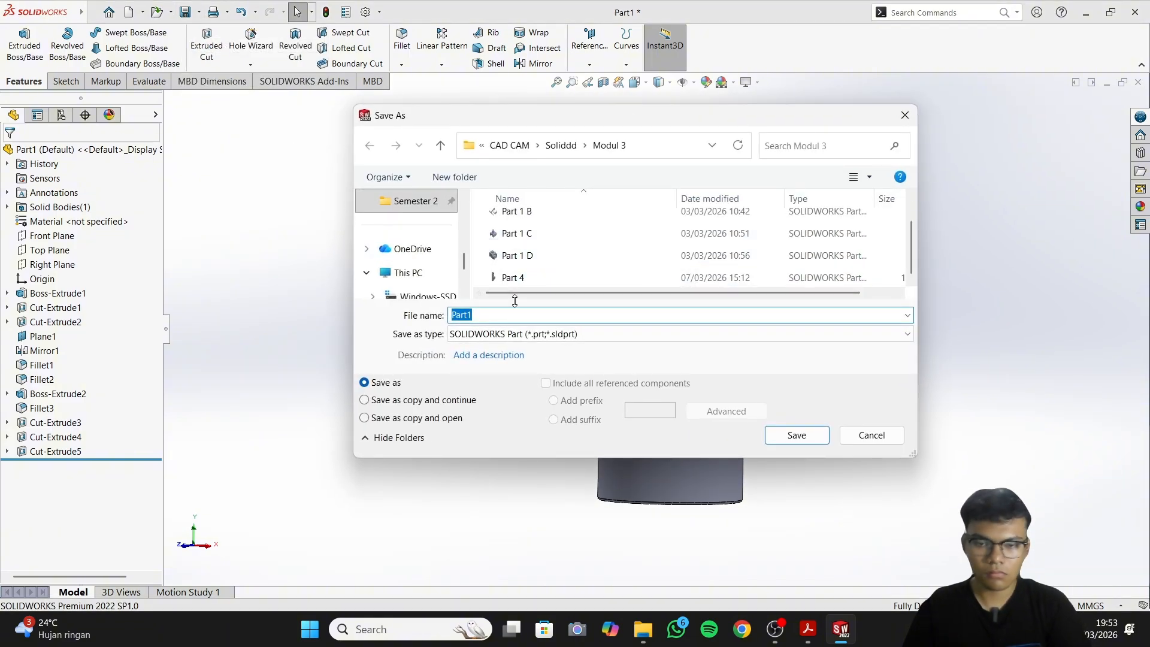
pyautogui.press('BackSpace')
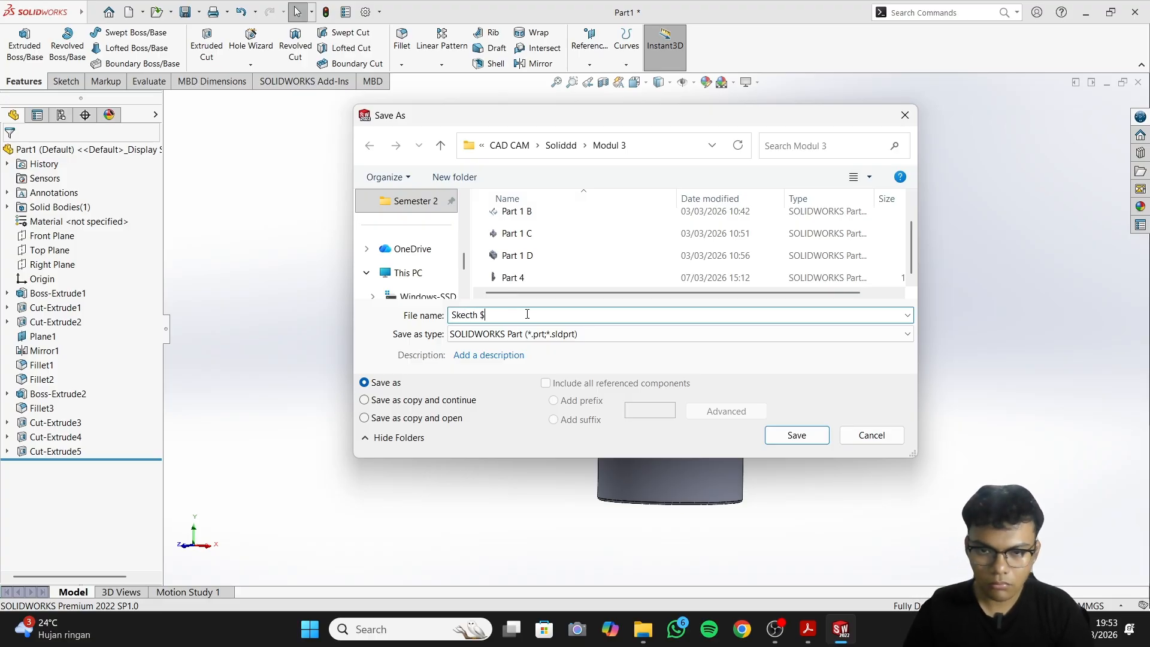
pyautogui.click(785, 441)
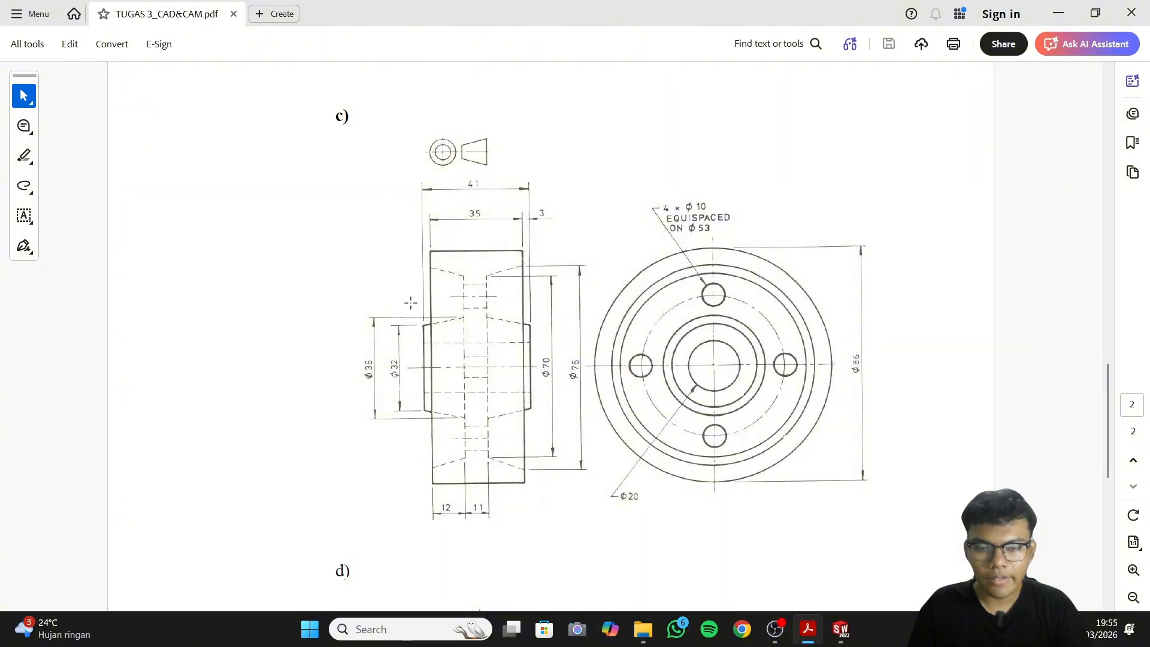
# Switch from the PDF drawing to SOLIDWORKS and create a new part document
pyautogui.click(841, 629)
pyautogui.moveTo(59, 9)
pyautogui.click(125, 14)
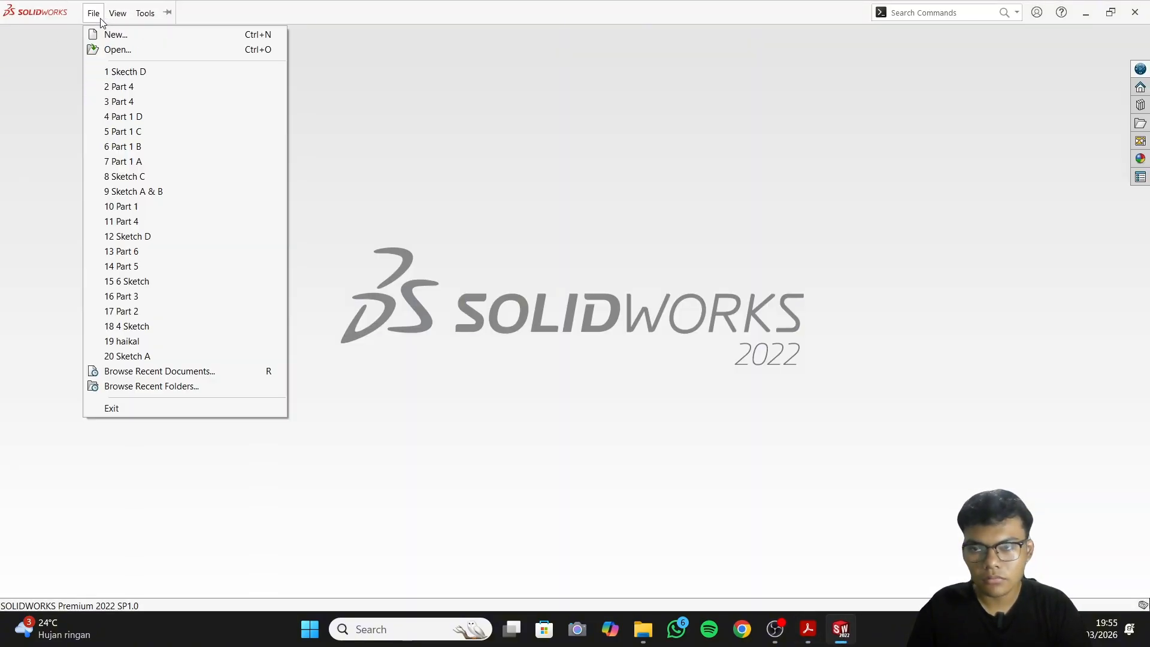
pyautogui.click(107, 34)
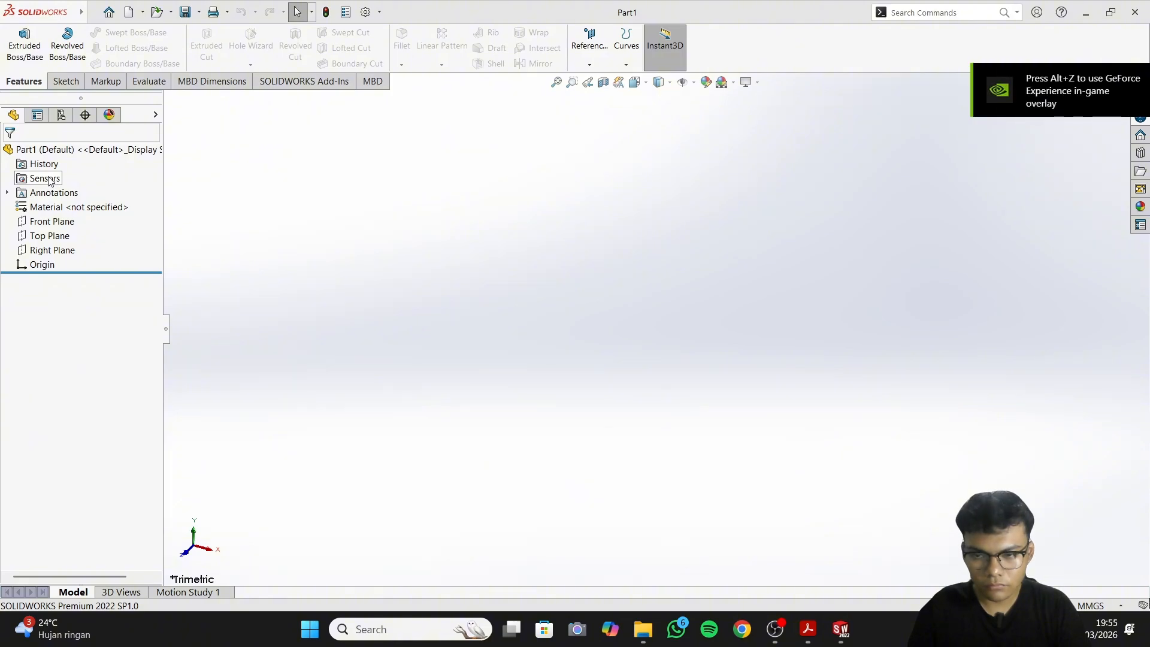
# Start a sketch on the Front Plane and draw a vertical centerline about 63 mm long through the origin
pyautogui.click(54, 223)
pyautogui.click(68, 203)
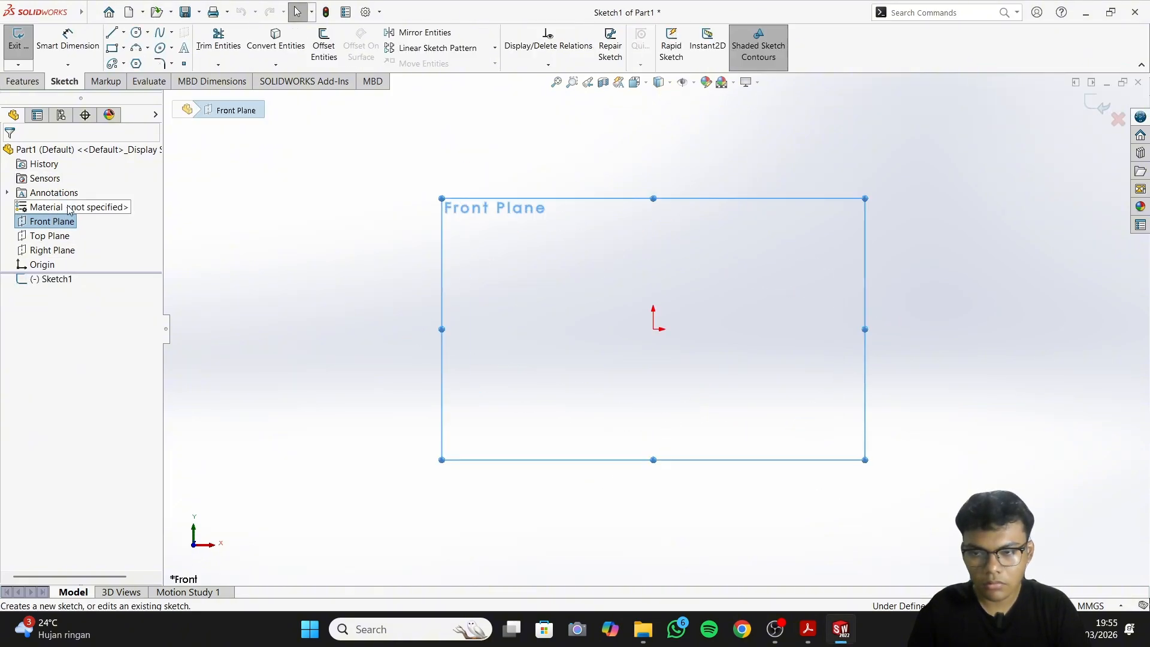
pyautogui.click(124, 32)
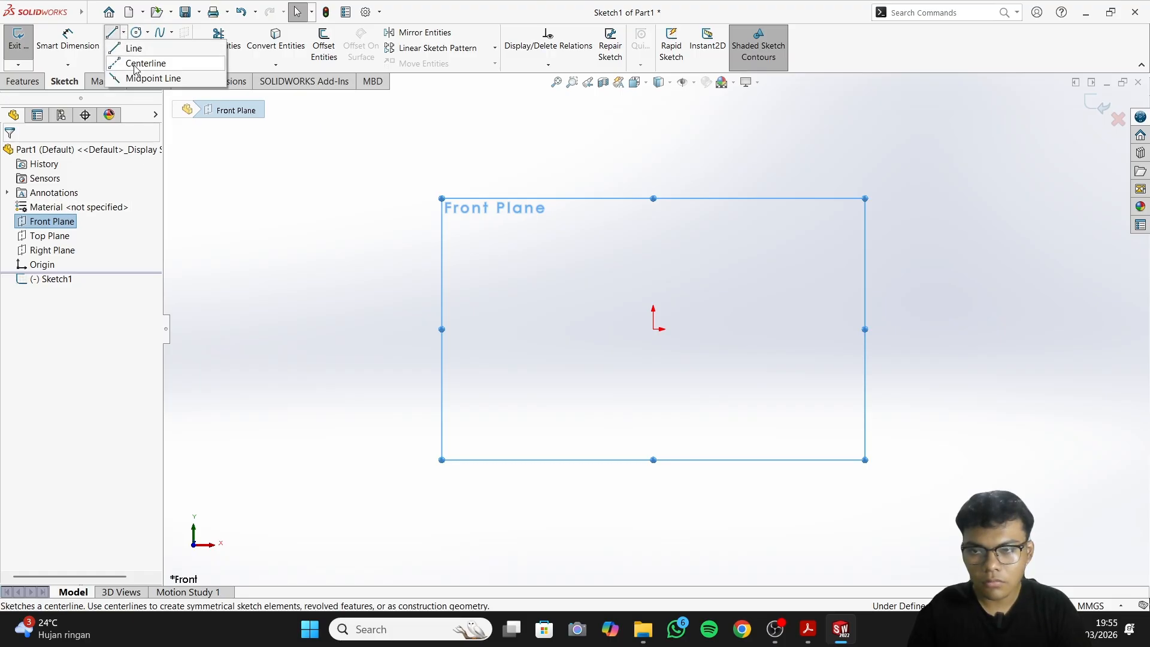
pyautogui.click(144, 62)
pyautogui.click(653, 265)
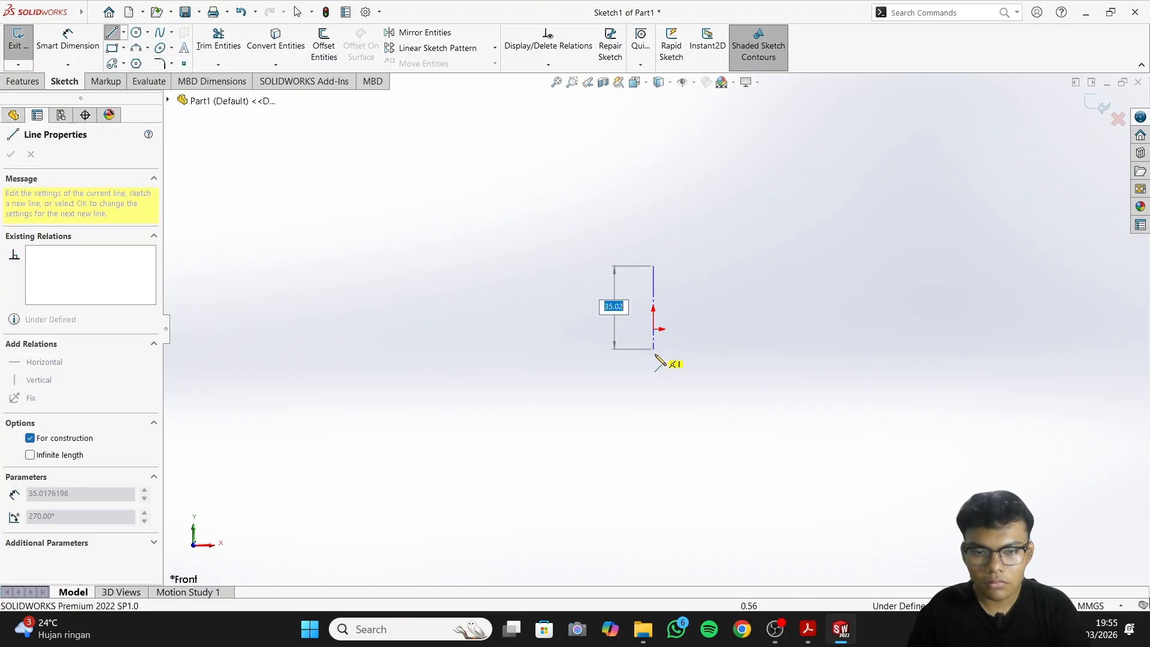
pyautogui.click(653, 416)
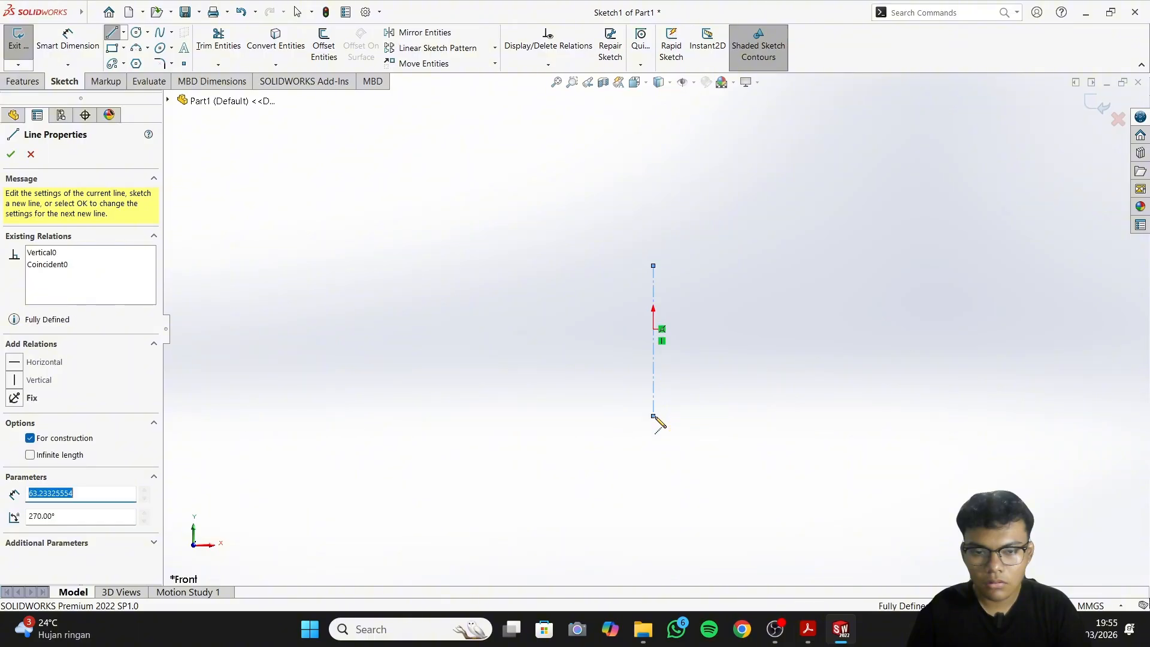
pyautogui.rightClick(605, 351)
pyautogui.click(619, 361)
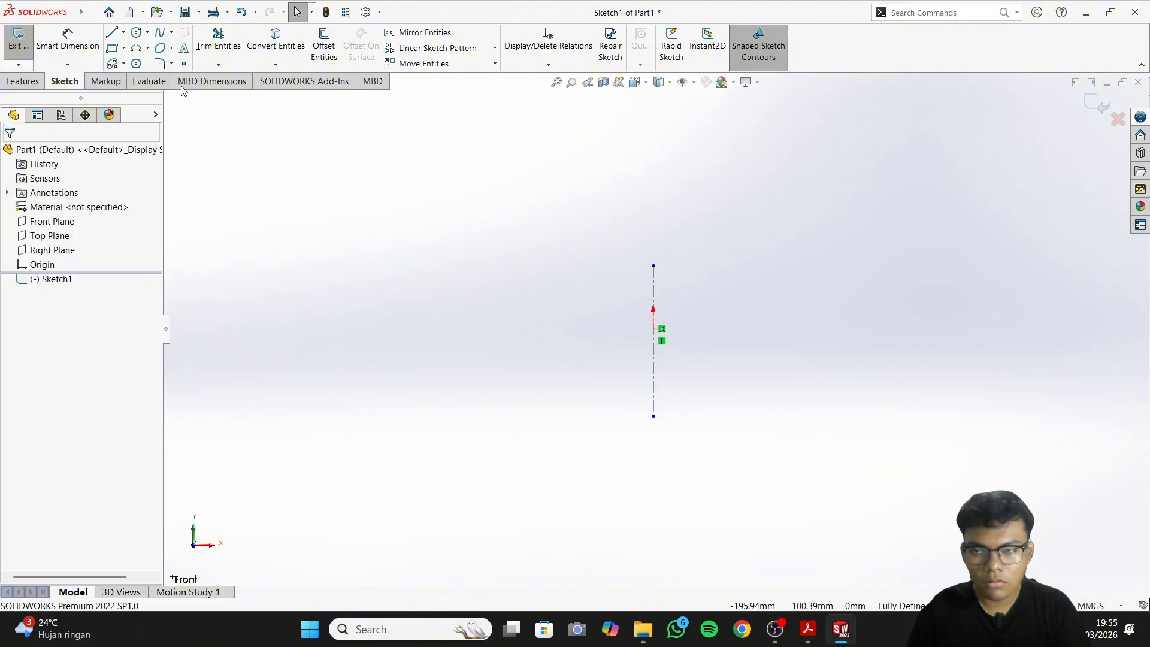
# Draw a horizontal centerline about 87 mm long through the origin, crossing the vertical one
pyautogui.click(123, 33)
pyautogui.click(131, 63)
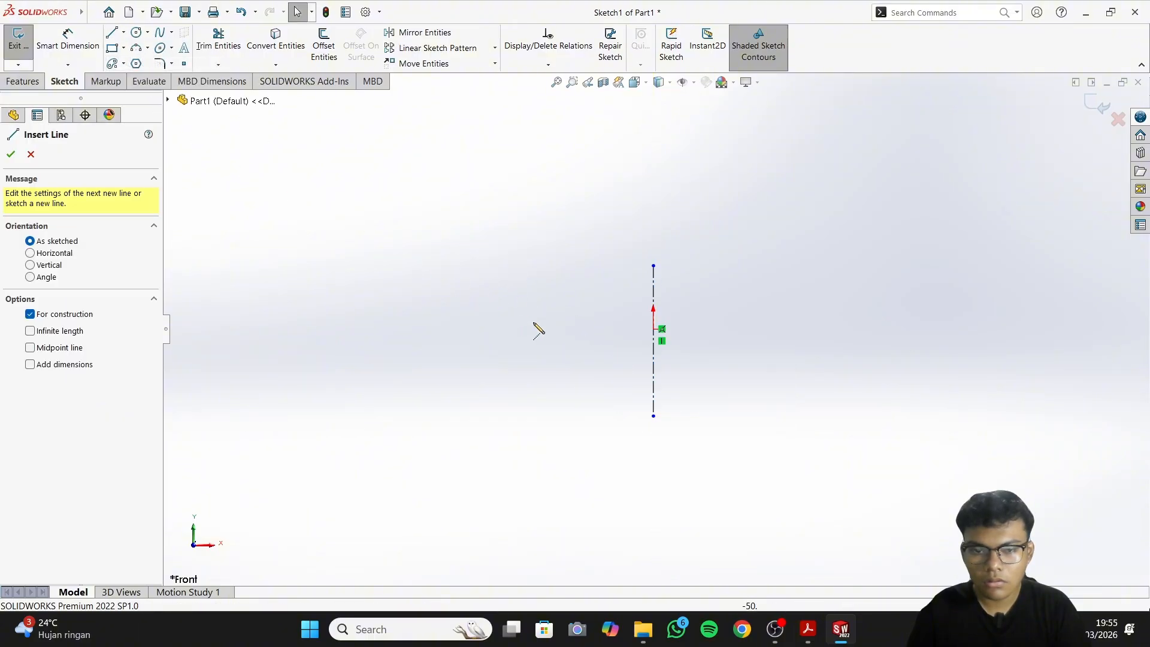
pyautogui.click(568, 329)
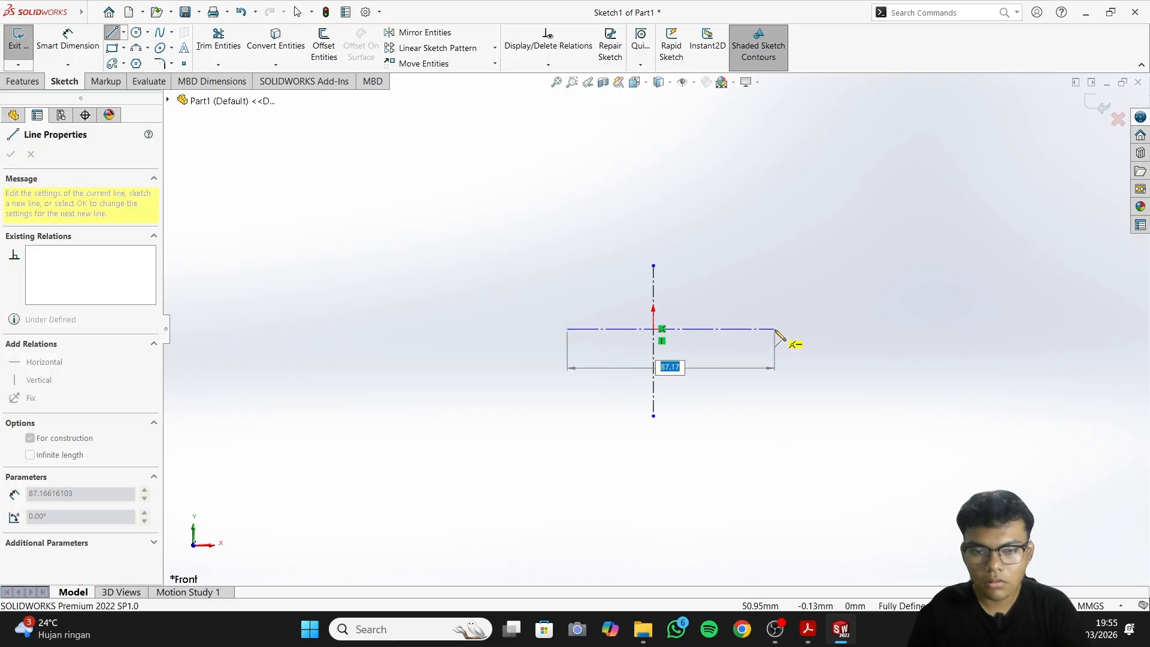
pyautogui.click(775, 329)
pyautogui.rightClick(775, 329)
pyautogui.click(795, 339)
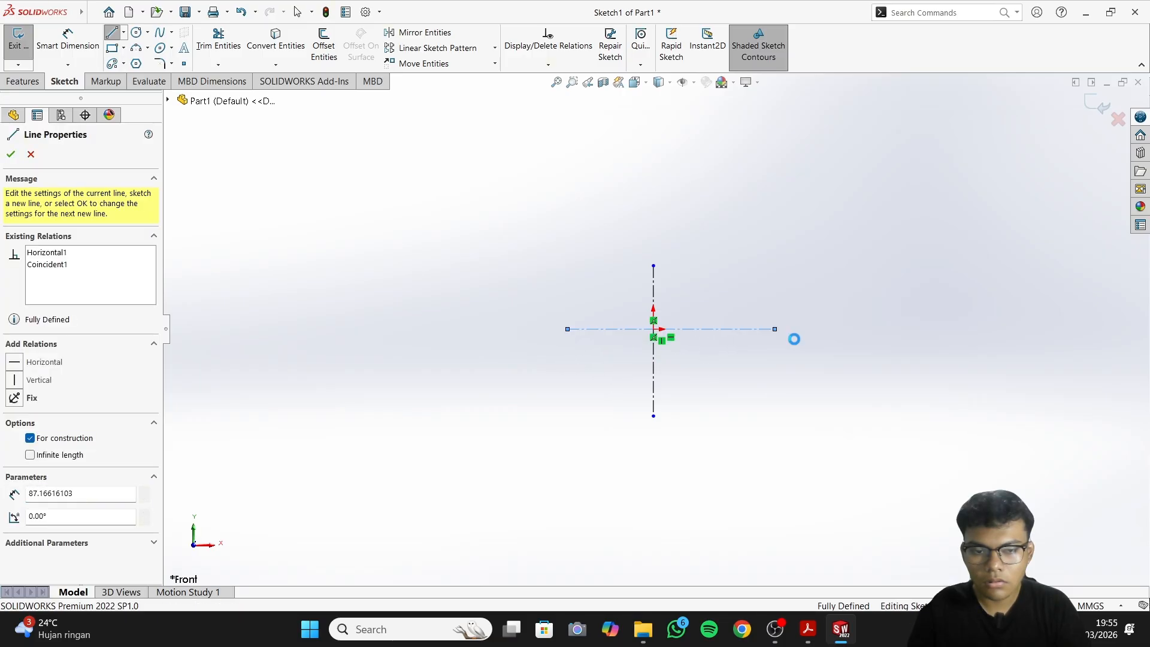
pyautogui.scroll(1, 699, 343)
pyautogui.scroll(-3, 697, 343)
# Switch to the TUGAS 3 PDF, examine the enlarged drawing of part c) for its dimensions, and return to SOLIDWORKS
pyautogui.click(809, 632)
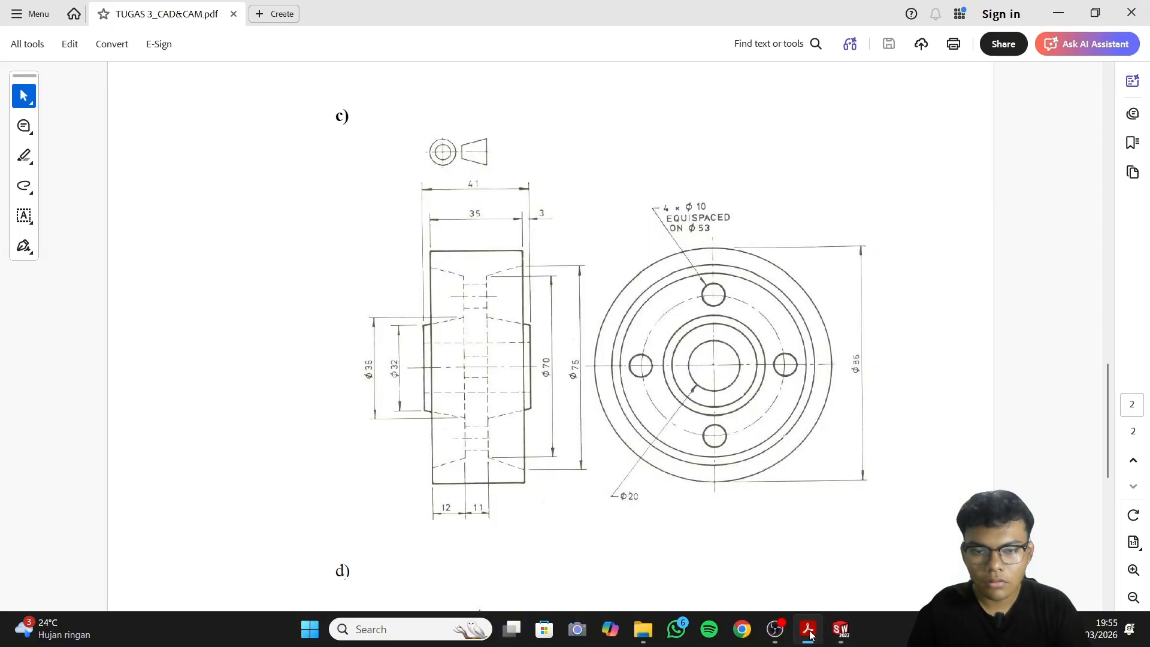
pyautogui.scroll(-1, 481, 369)
pyautogui.scroll(2, 481, 370)
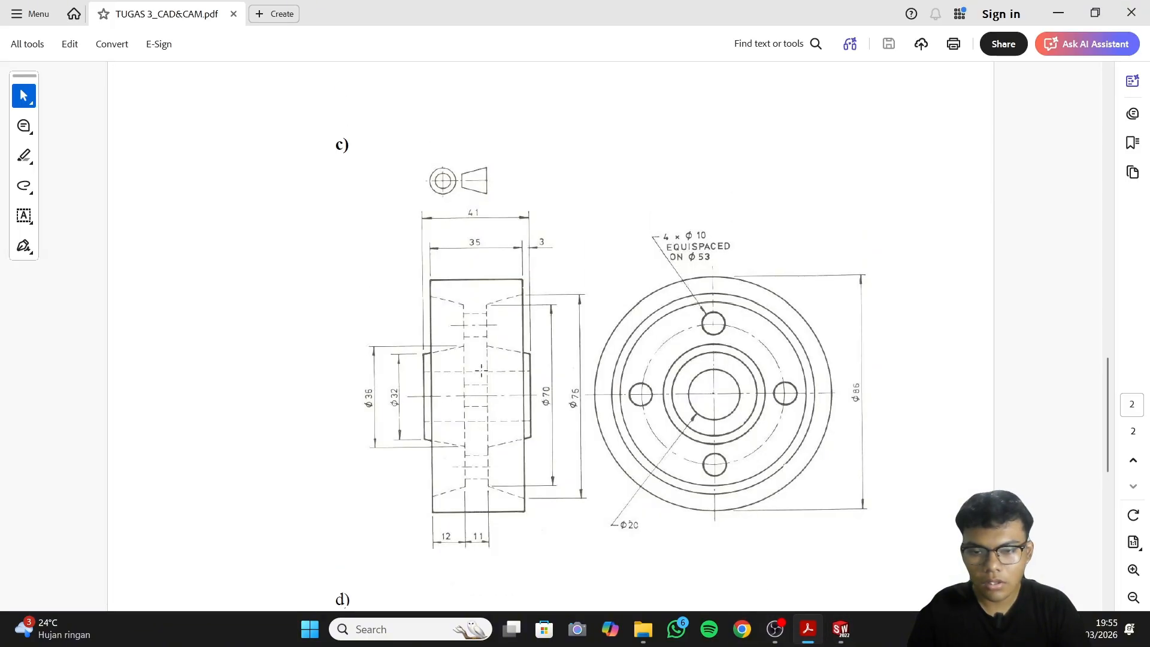
pyautogui.keyDown('ctrl'); pyautogui.scroll(3, 460, 406); pyautogui.keyUp('ctrl')
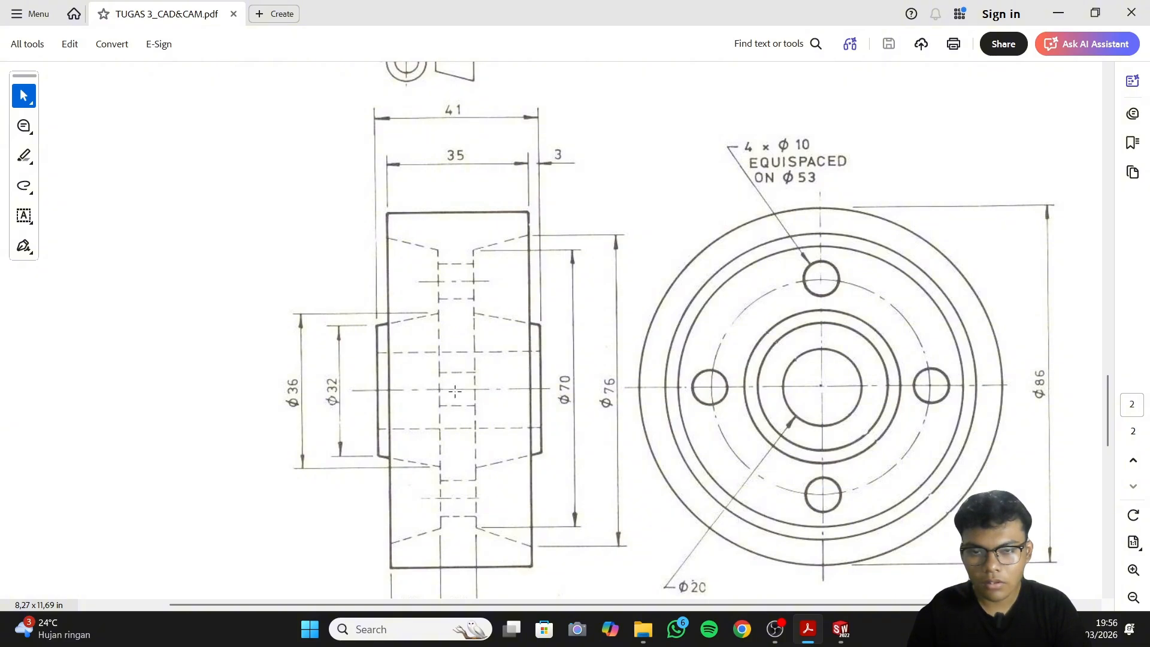
pyautogui.click(841, 629)
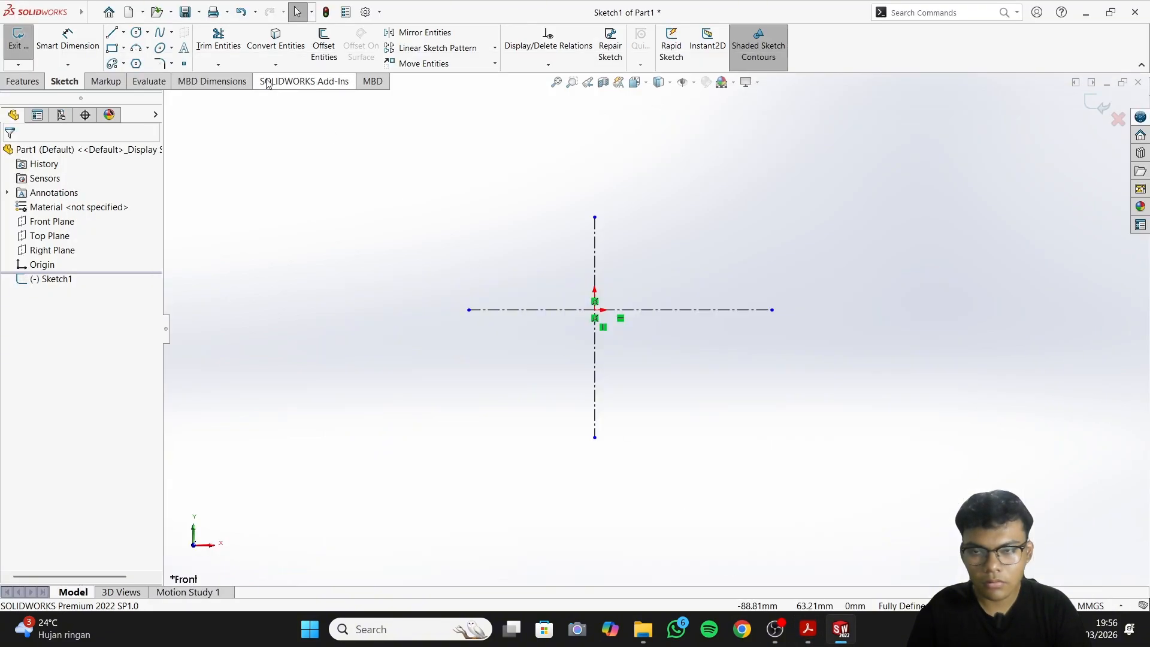
# Sketch a solid line about 10 mm long from the origin toward negative X along the horizontal centerline
pyautogui.click(124, 32)
pyautogui.click(137, 44)
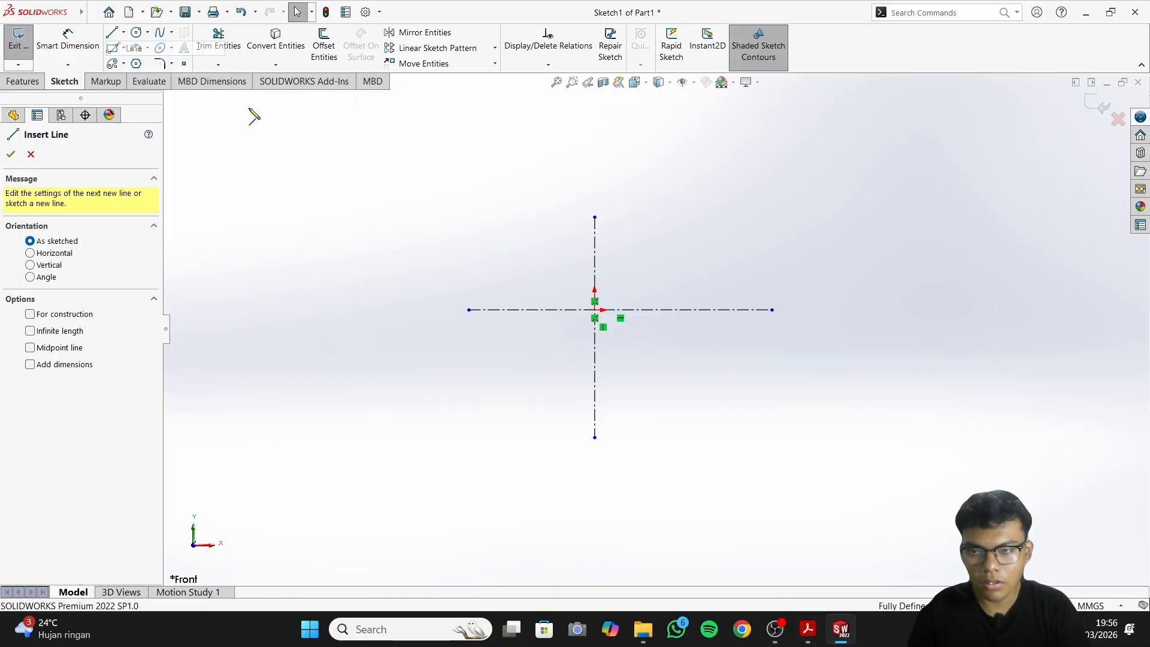
pyautogui.scroll(-3, 599, 282)
pyautogui.click(618, 365)
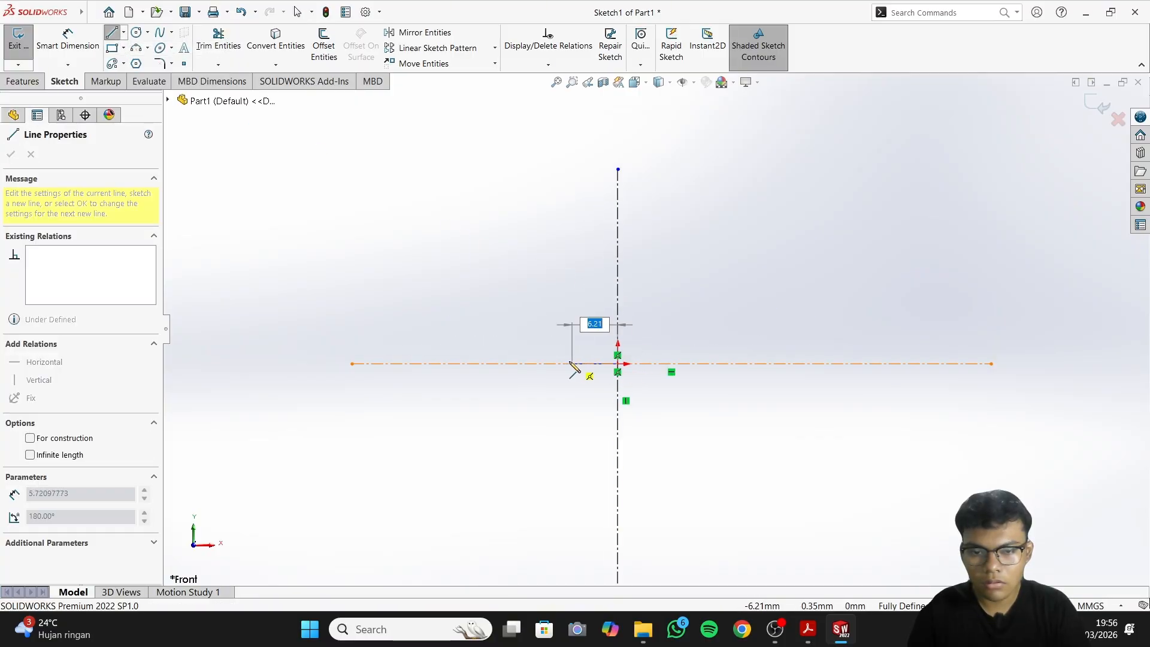
pyautogui.click(543, 364)
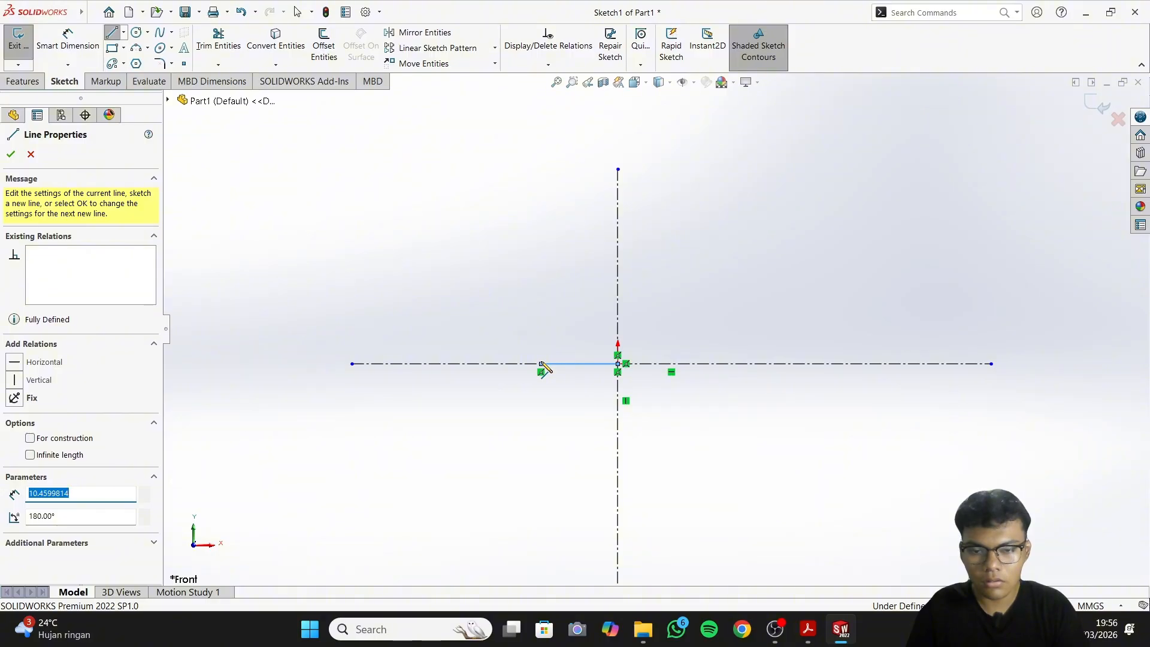
# Dimension the solid horizontal line's length as 41/2 (20.5 mm)
pyautogui.rightClick(545, 364)
pyautogui.click(669, 342)
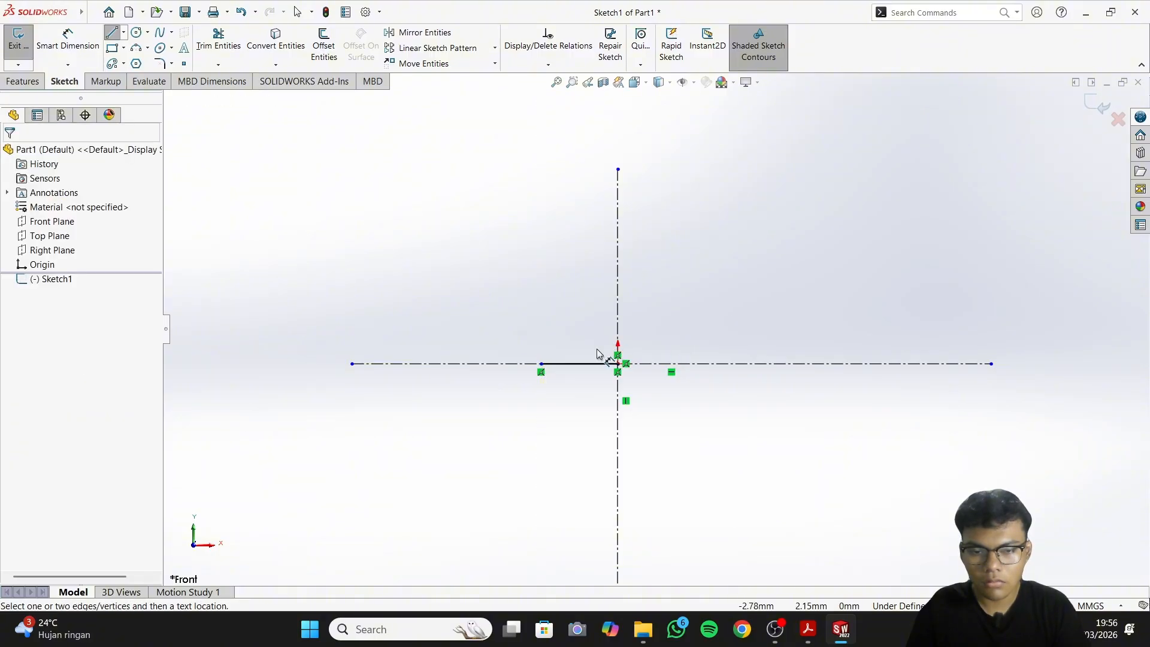
pyautogui.click(576, 365)
pyautogui.click(579, 428)
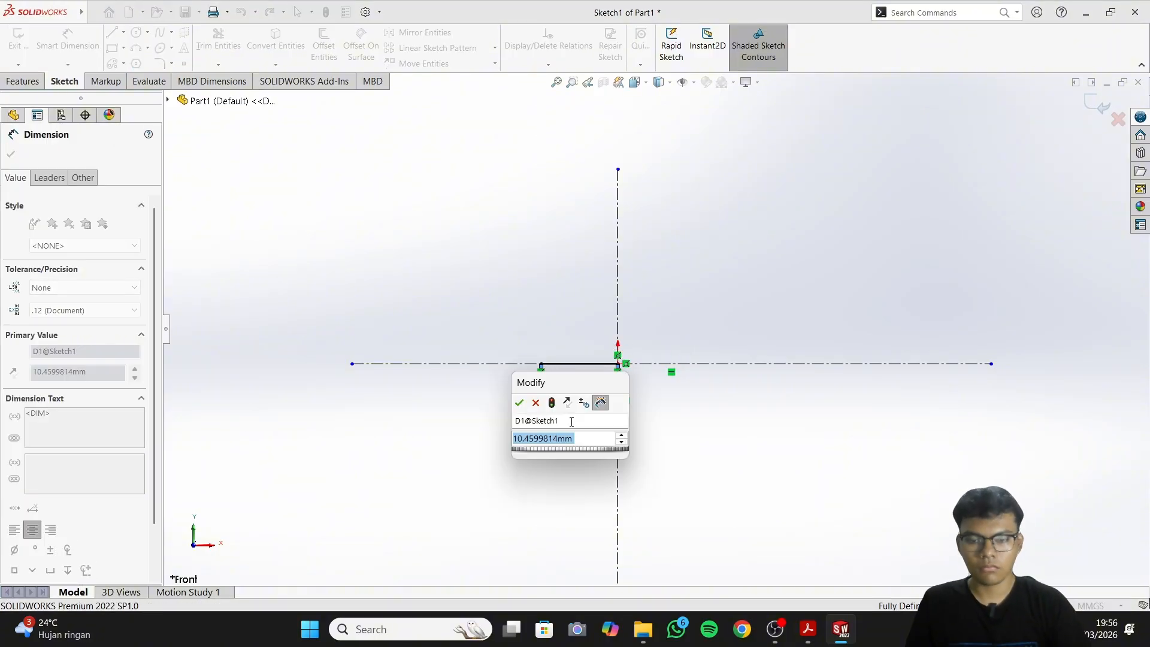
pyautogui.write('20')
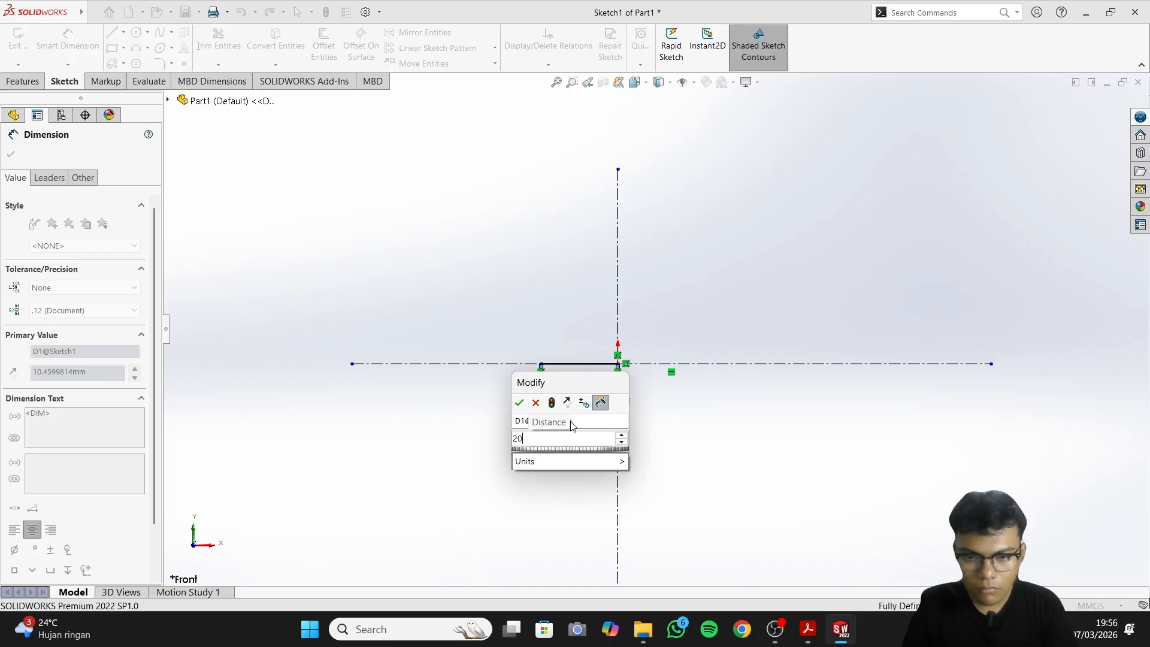
pyautogui.press('BackSpace')
pyautogui.press('BackSpace')
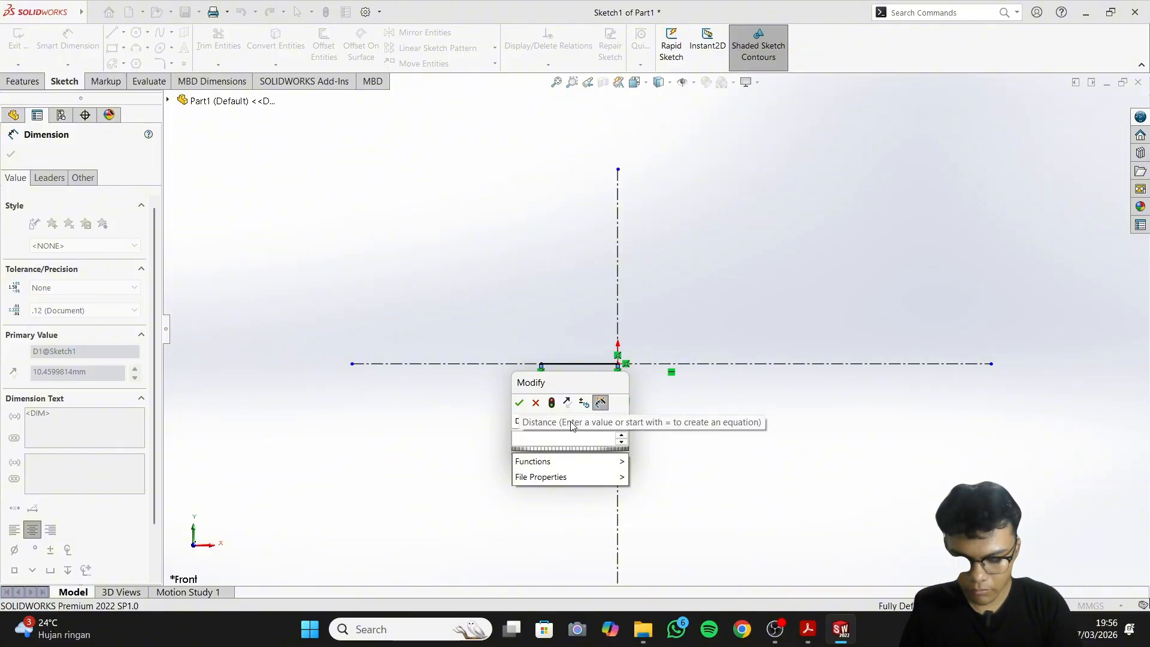
pyautogui.write('41/2')
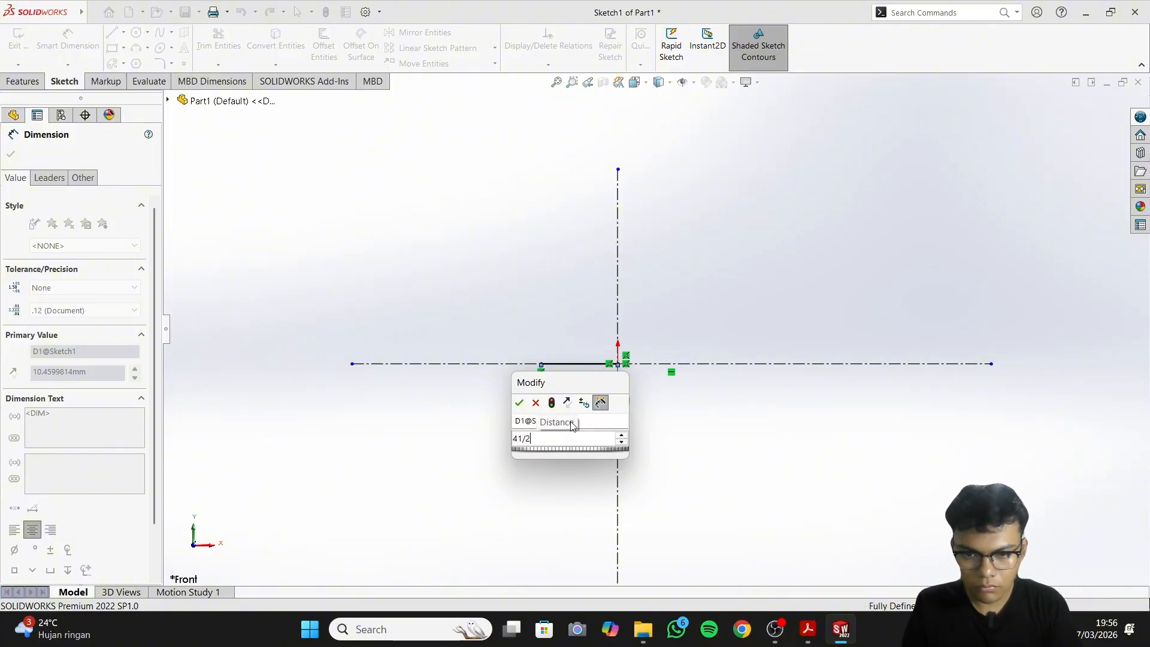
pyautogui.press('Return')
pyautogui.rightClick(571, 425)
pyautogui.click(606, 459)
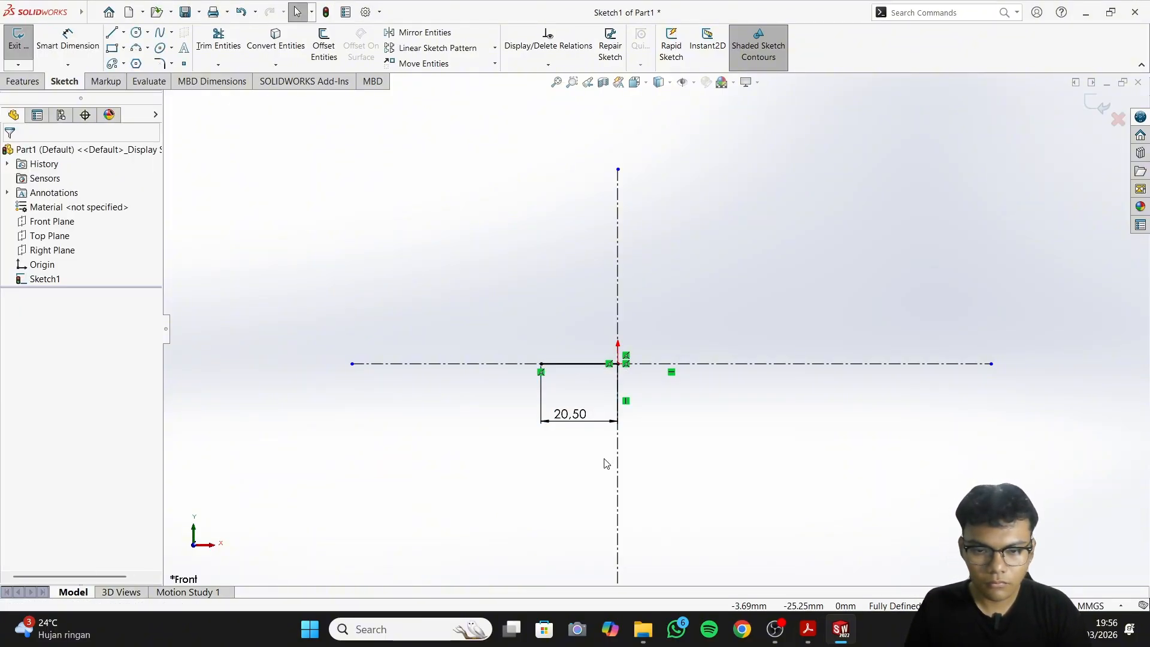
# Consult the PDF drawing, return to SOLIDWORKS and sketch a vertical line about 19 mm up from the 20.5 mm line's outer end
pyautogui.click(813, 639)
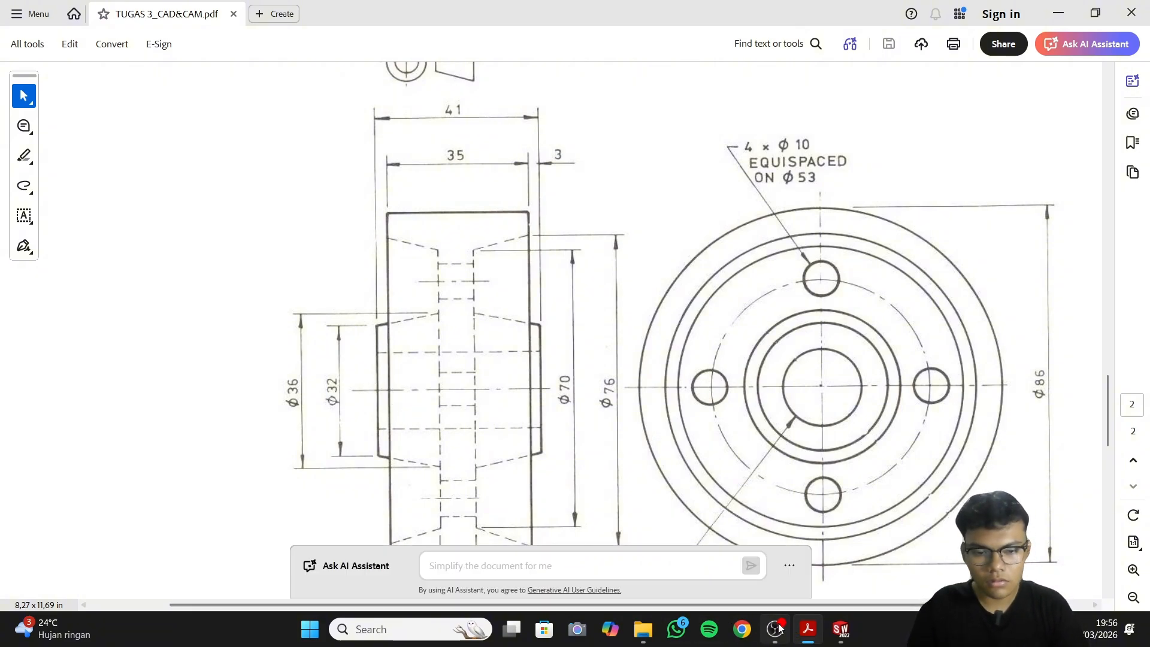
pyautogui.click(802, 632)
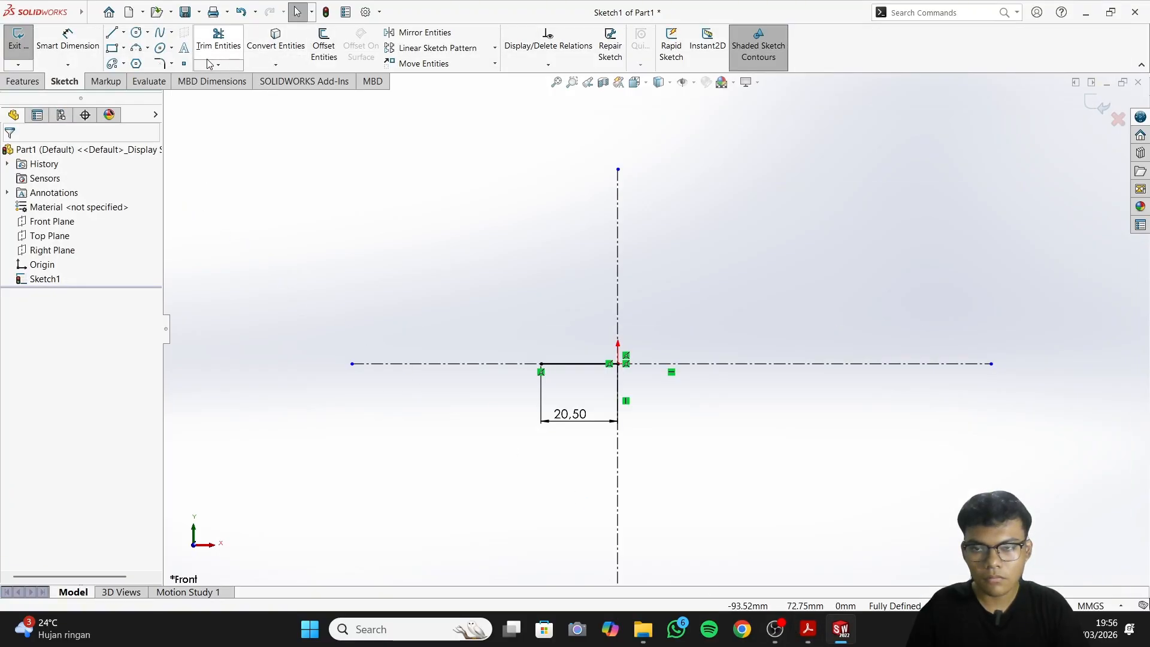
pyautogui.moveTo(534, 262); pyautogui.dragTo(465, 278, button='right')
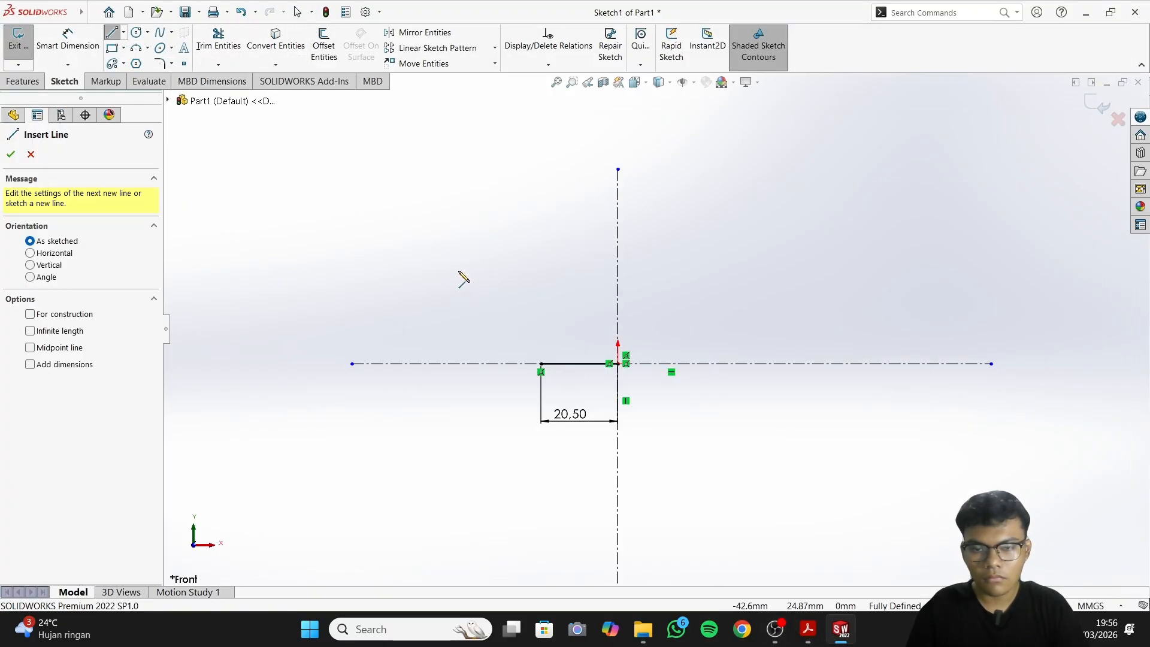
pyautogui.click(541, 364)
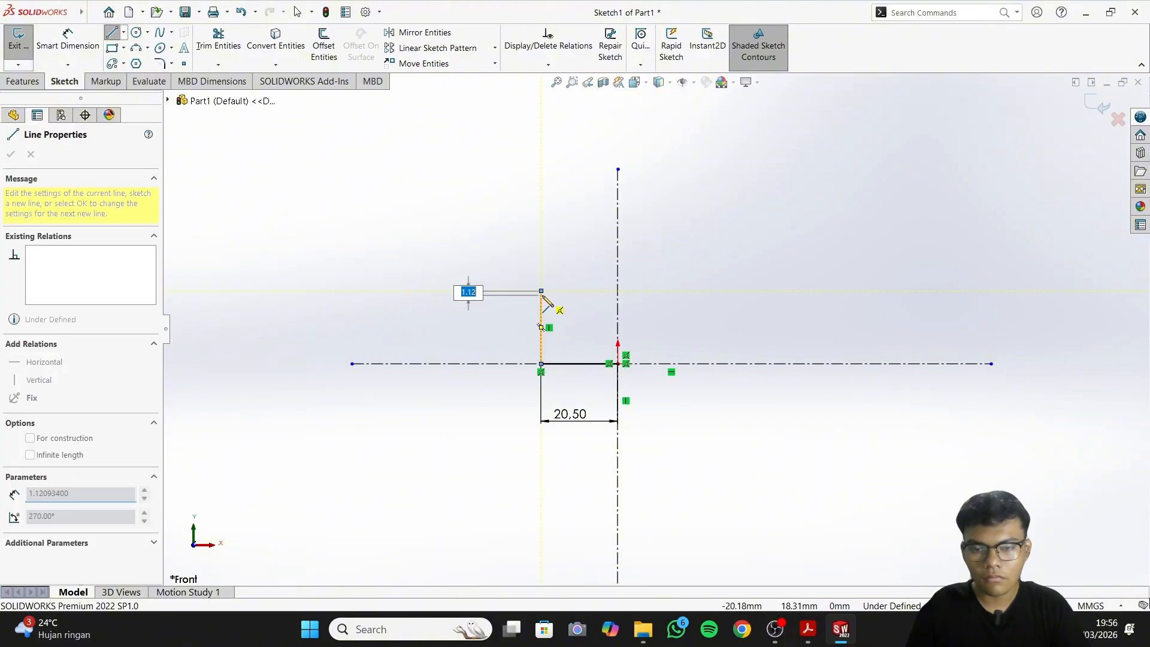
# Dimension the solid vertical line's length as 16 mm
pyautogui.rightClick(542, 295)
pyautogui.click(680, 278)
pyautogui.click(540, 328)
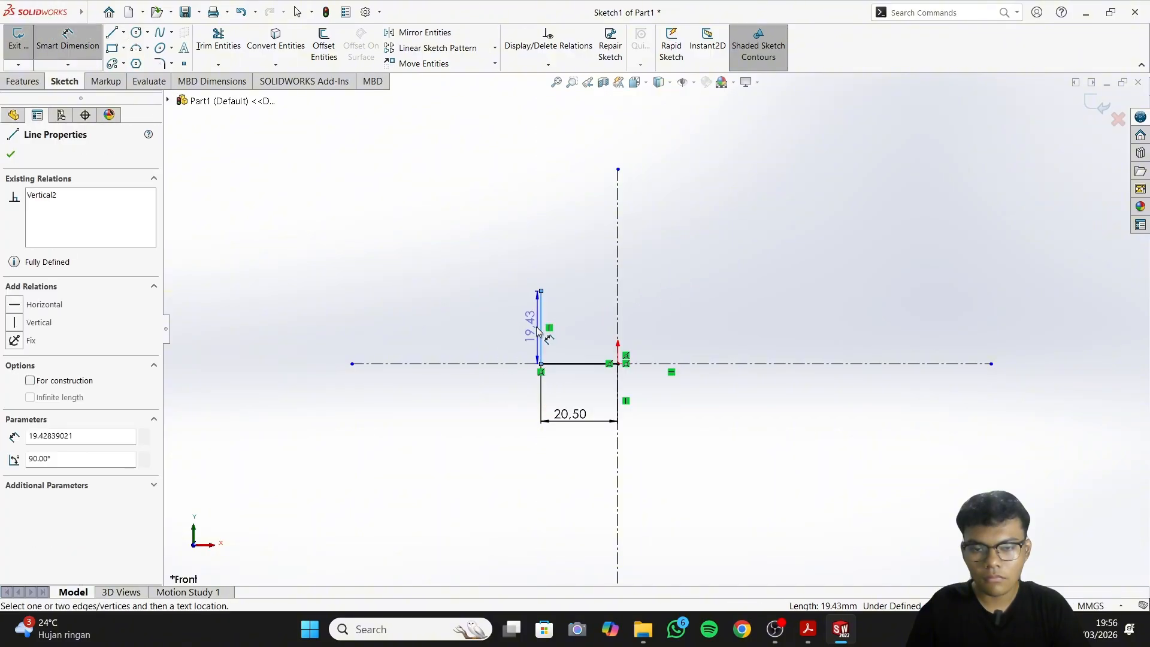
pyautogui.click(519, 332)
pyautogui.press('BackSpace')
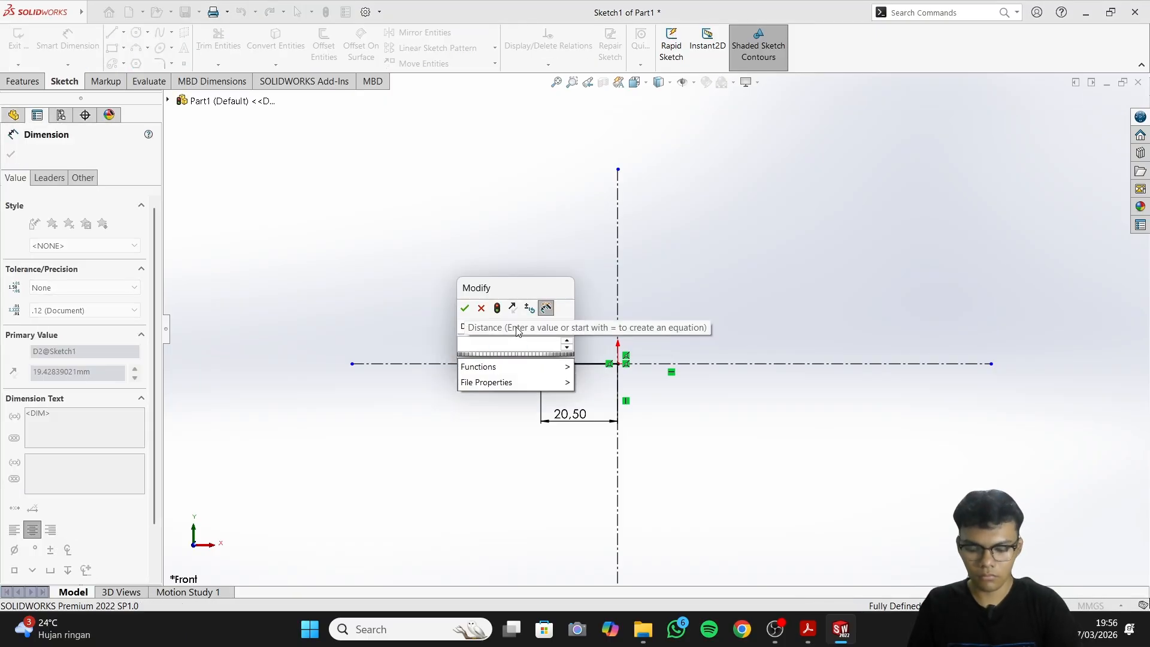
pyautogui.write('16')
pyautogui.press('Return')
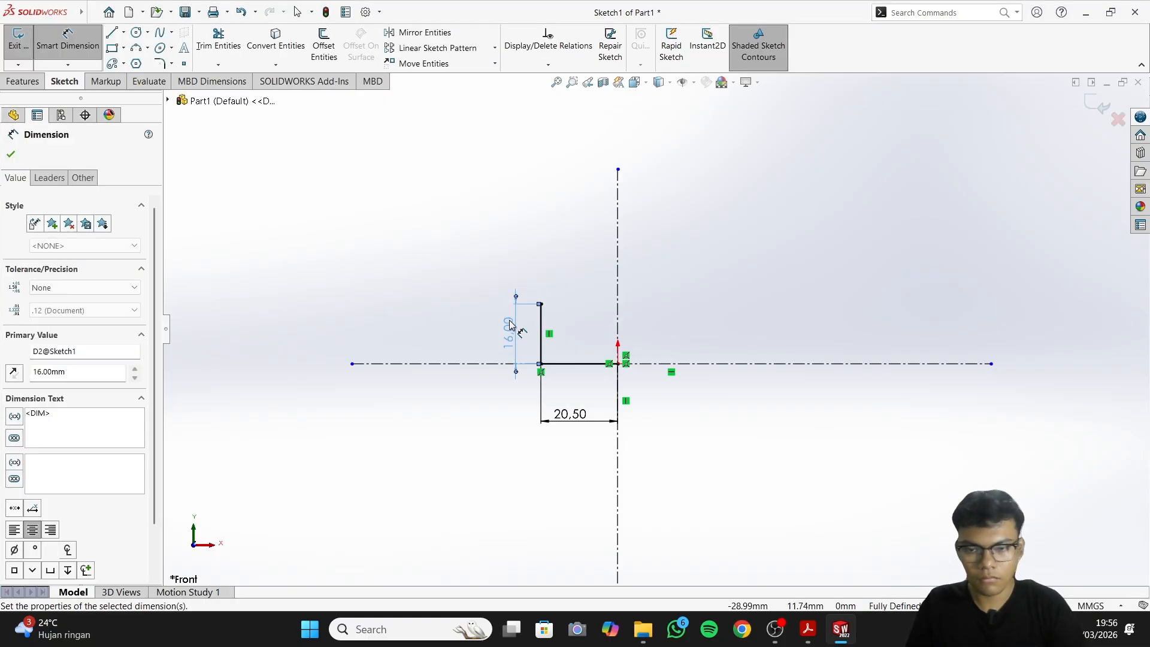
pyautogui.rightClick(804, 272)
pyautogui.click(837, 307)
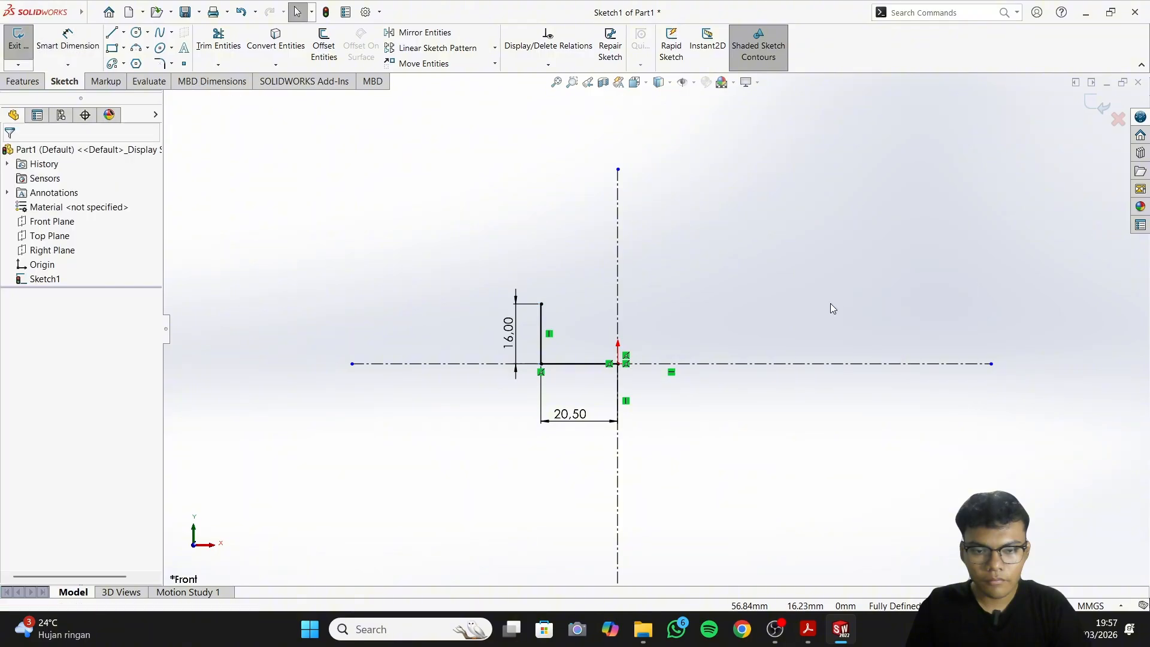
# Switch to the PDF to read the diameters and widths of part c), then return to the SOLIDWORKS sketch
pyautogui.click(841, 630)
pyautogui.click(843, 633)
pyautogui.click(813, 634)
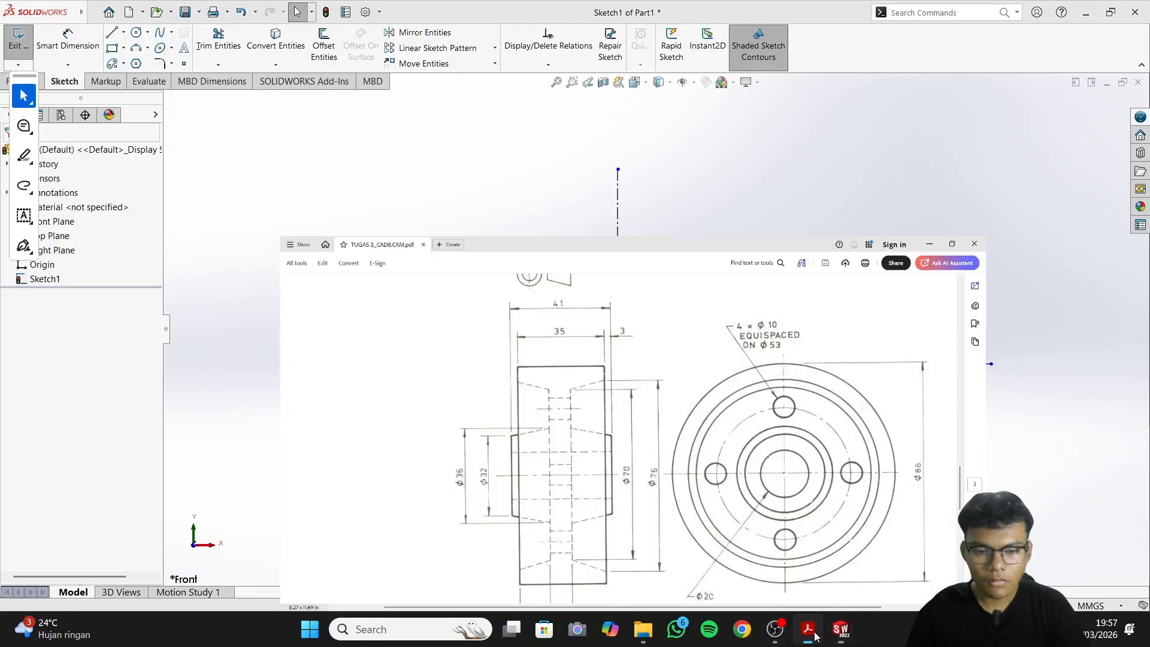
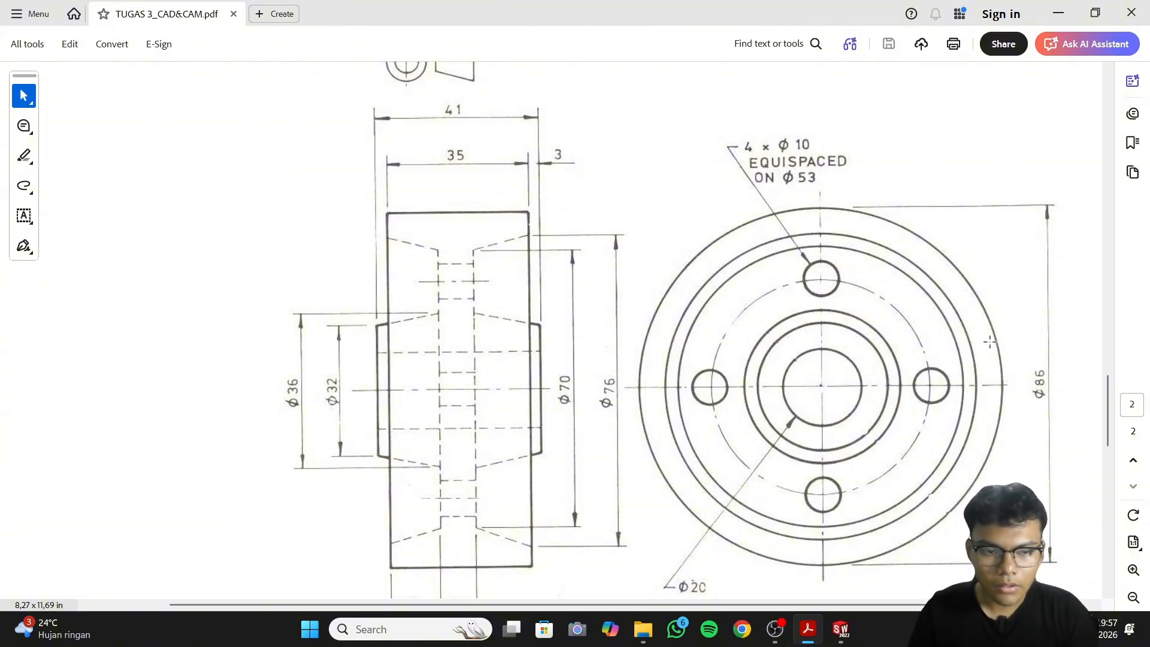
pyautogui.hotkey('alt', 'Tab')
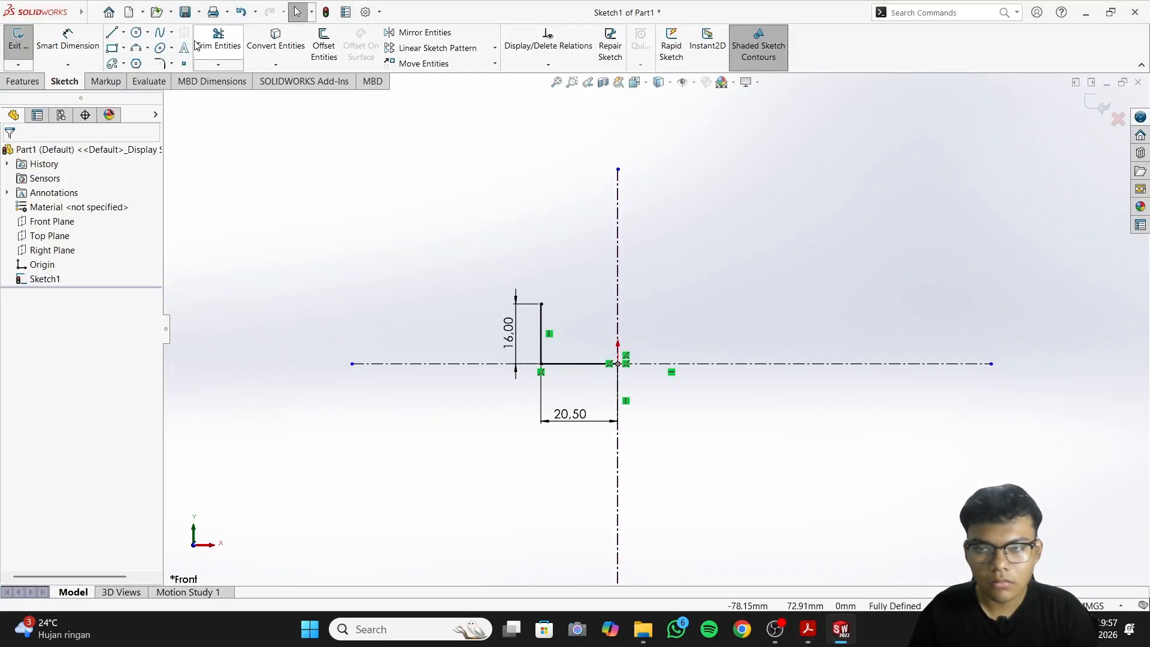
# Dimension the vertical centerline's upper endpoint 43 mm from the origin and place the dimension beside the profile
pyautogui.click(68, 41)
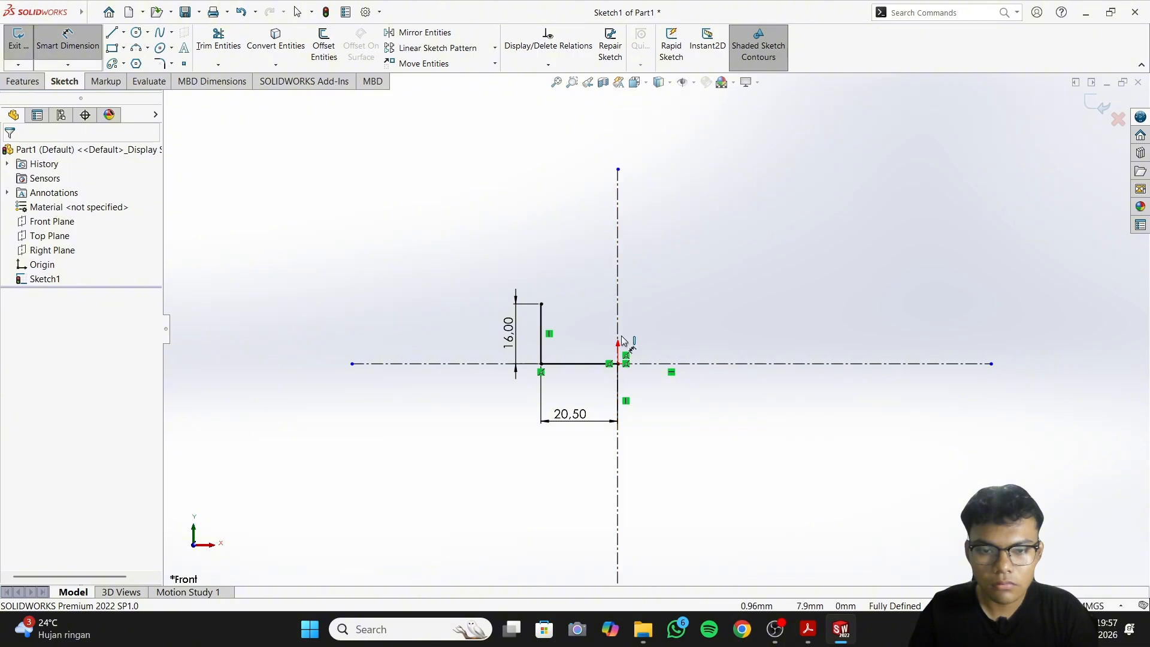
pyautogui.click(619, 365)
pyautogui.click(618, 170)
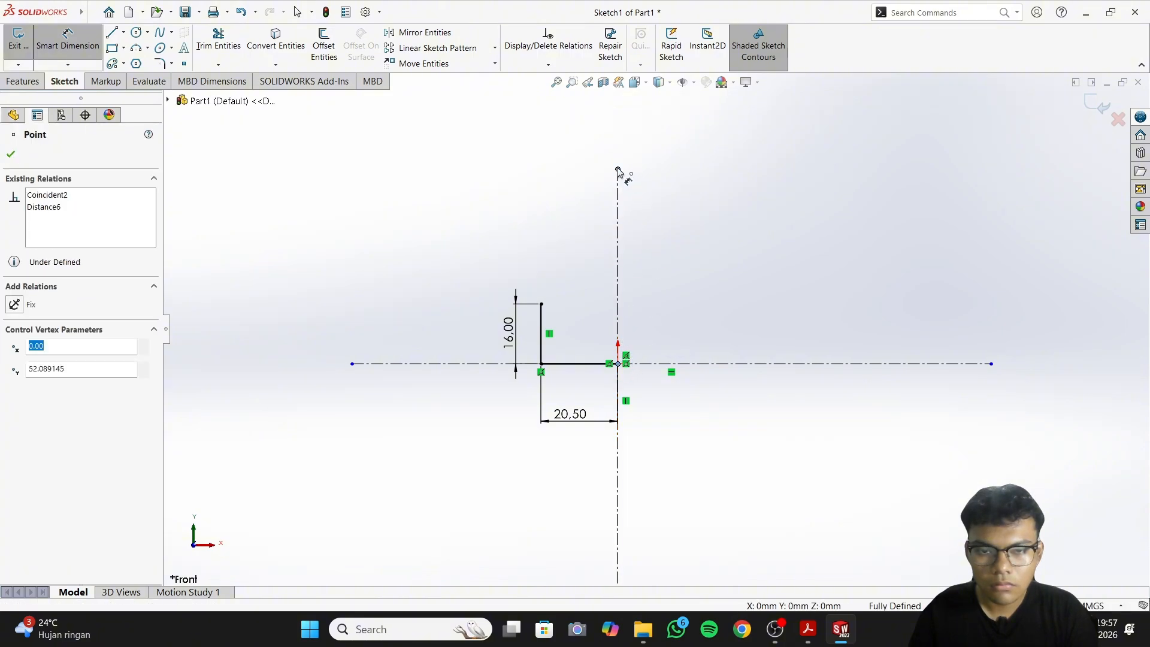
pyautogui.click(803, 244)
pyautogui.write('4')
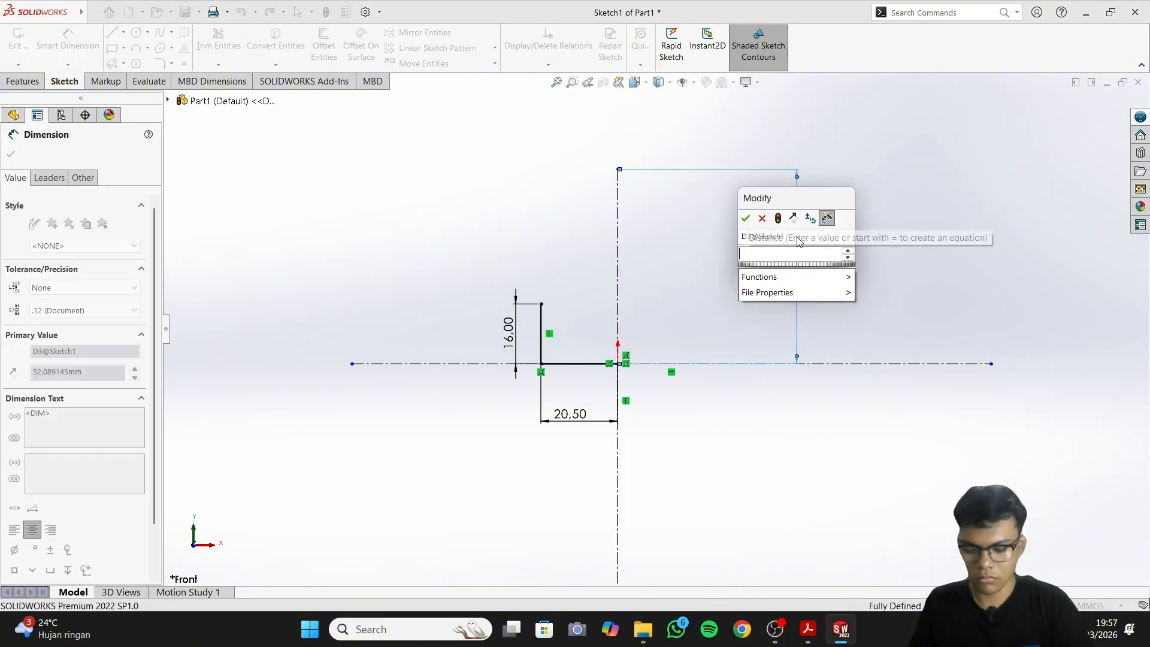
pyautogui.write('2')
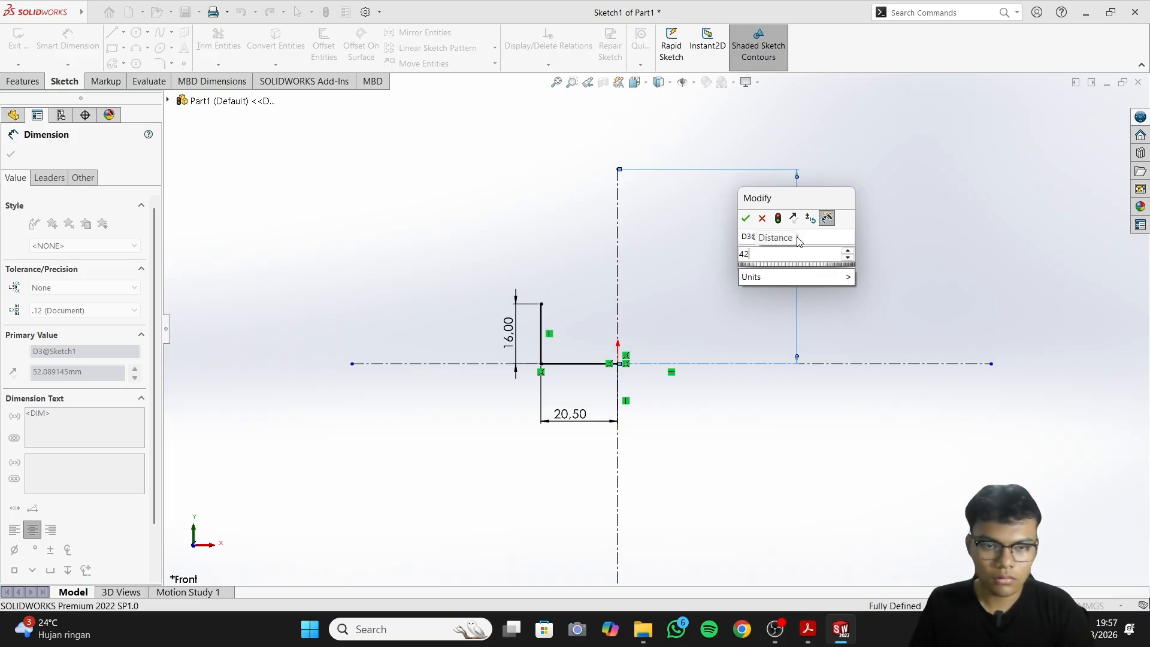
pyautogui.press('BackSpace')
pyautogui.write('3')
pyautogui.press('Return')
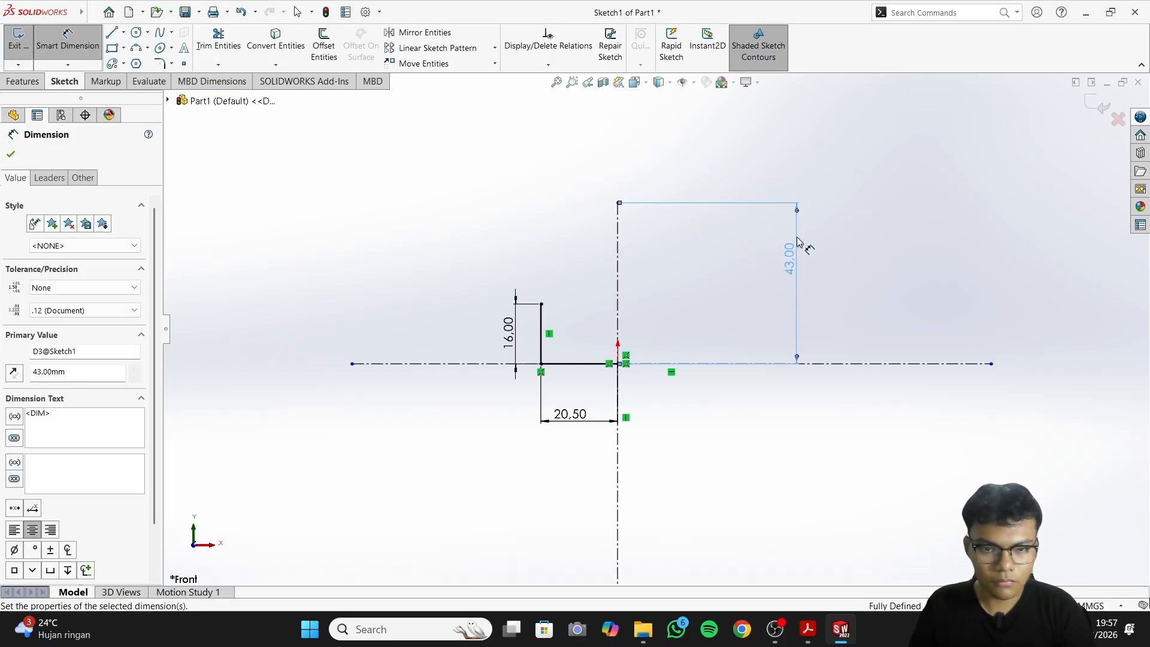
pyautogui.click(821, 272)
pyautogui.moveTo(795, 261); pyautogui.dragTo(796, 275)
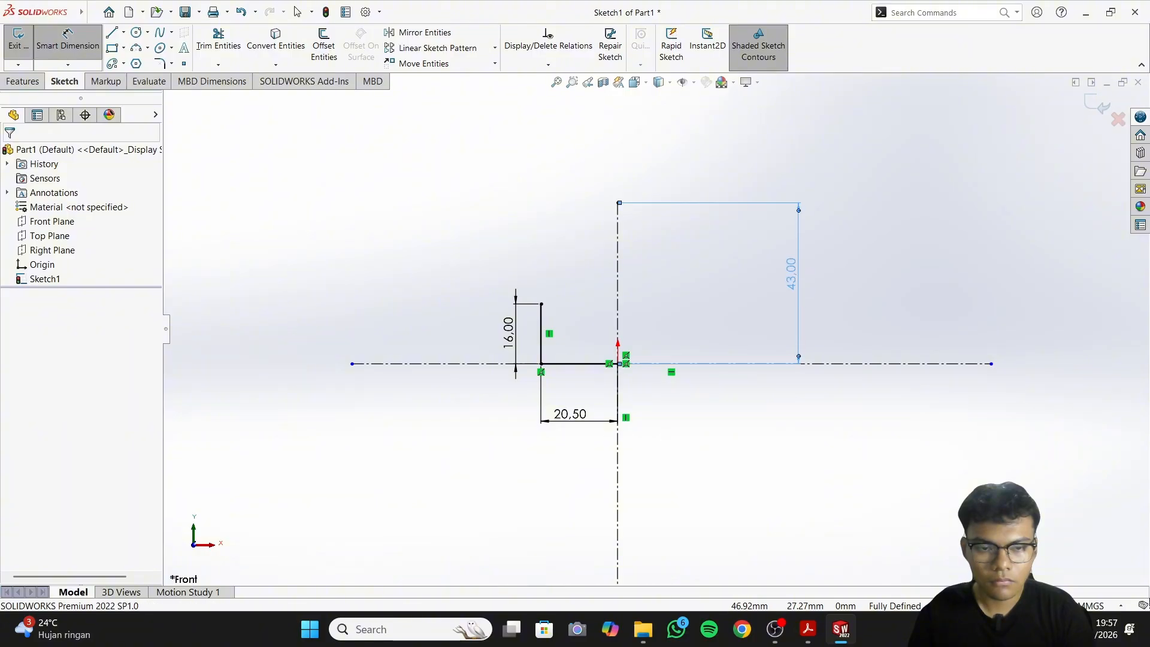
# Consult the PDF drawing, return to SOLIDWORKS and sketch a horizontal line about 17 mm outward from the vertical centerline's upper endpoint
pyautogui.click(806, 638)
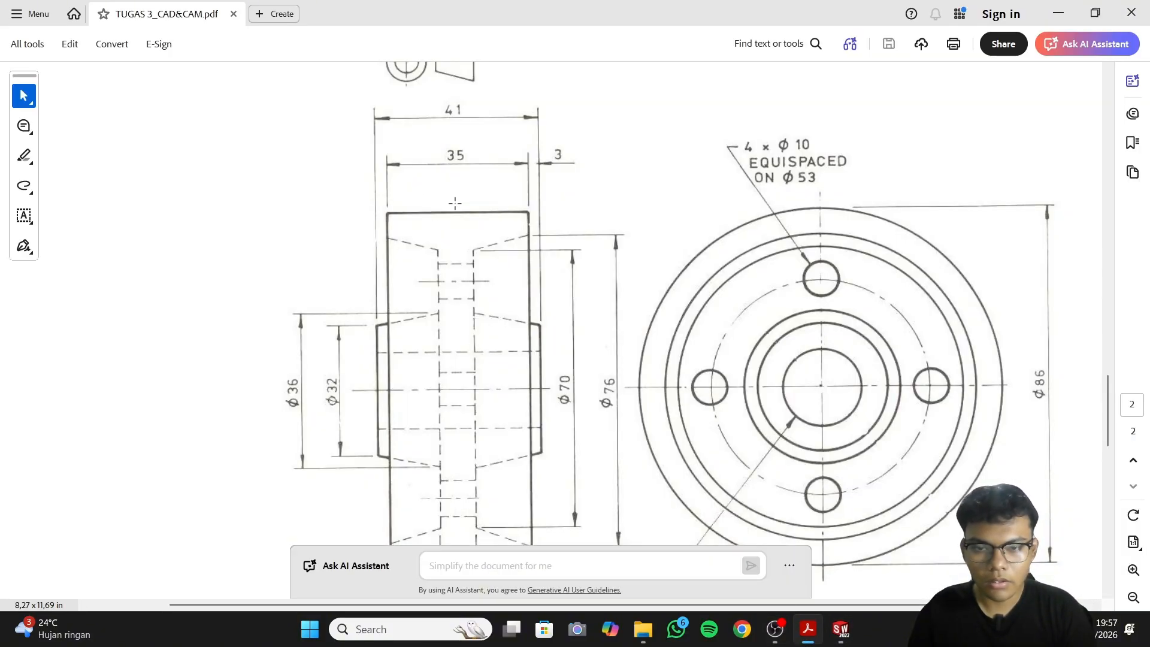
pyautogui.click(806, 635)
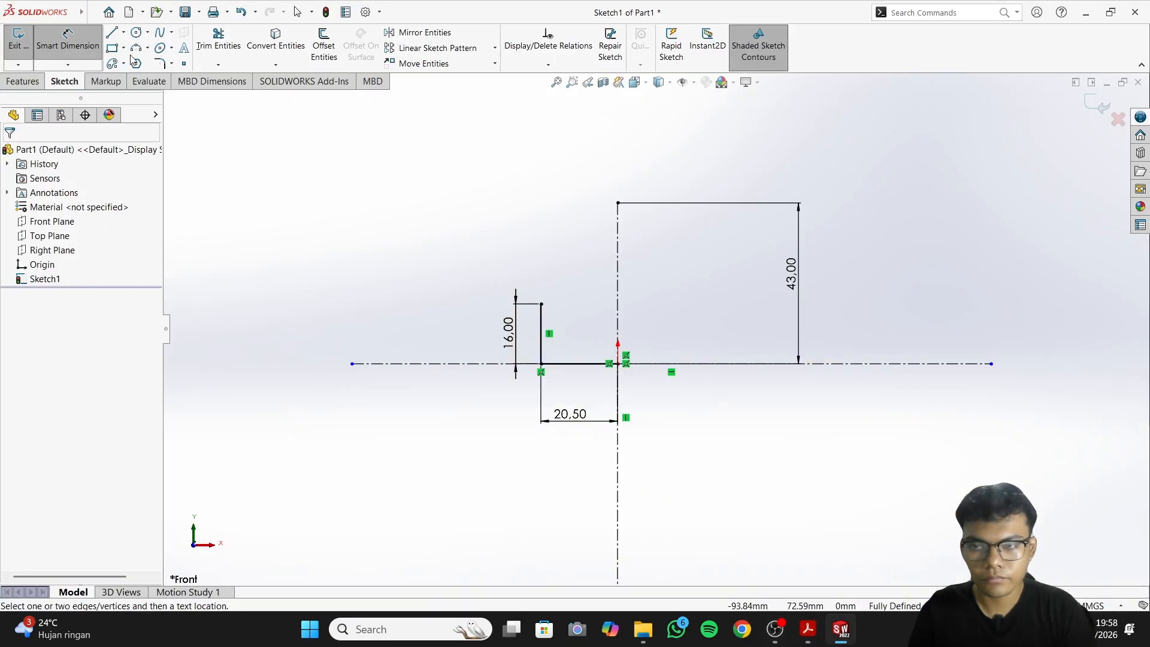
pyautogui.click(111, 31)
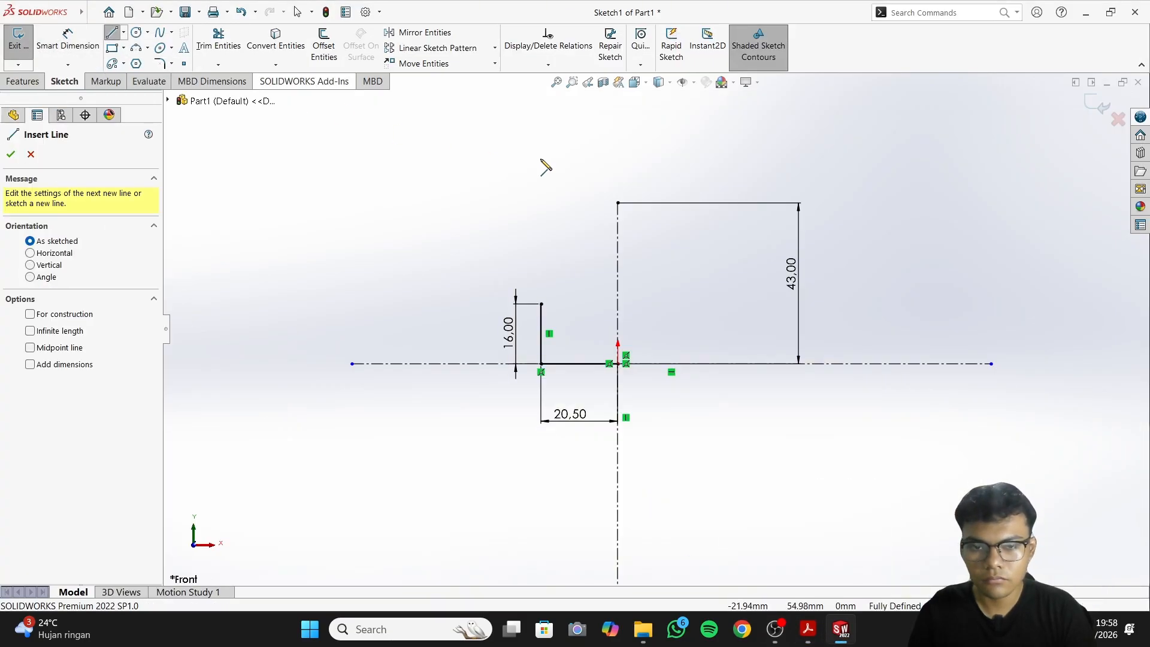
pyautogui.click(617, 204)
pyautogui.click(555, 203)
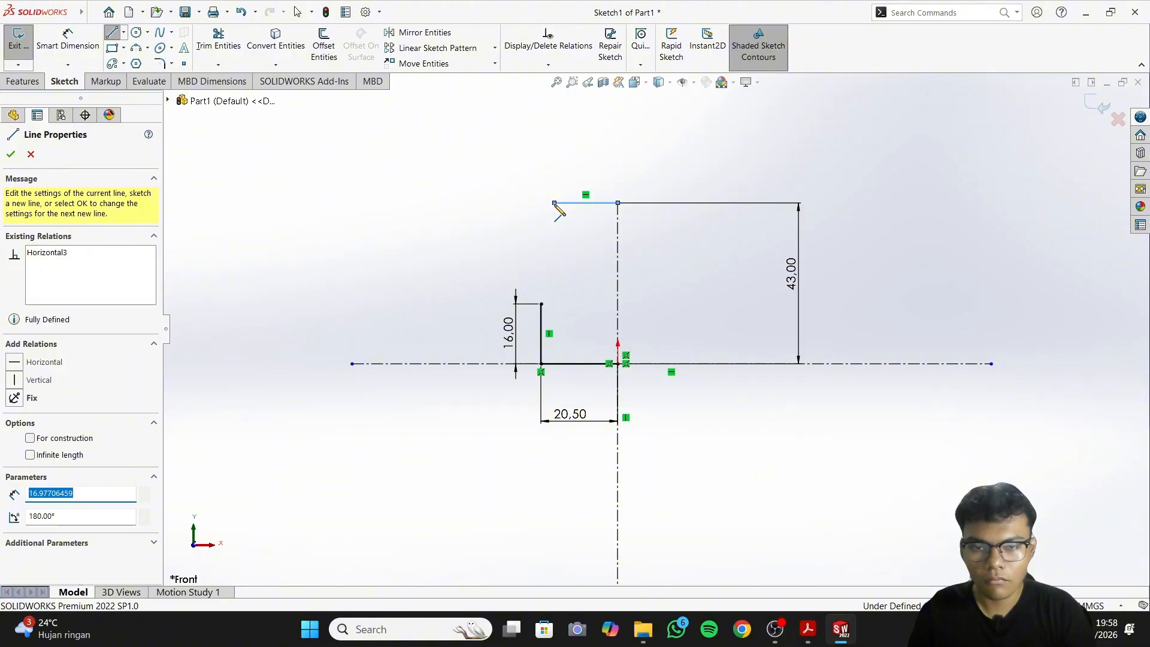
# Dimension the upper horizontal line's length as 35/2 (17.5 mm)
pyautogui.rightClick(554, 204)
pyautogui.click(692, 188)
pyautogui.click(579, 204)
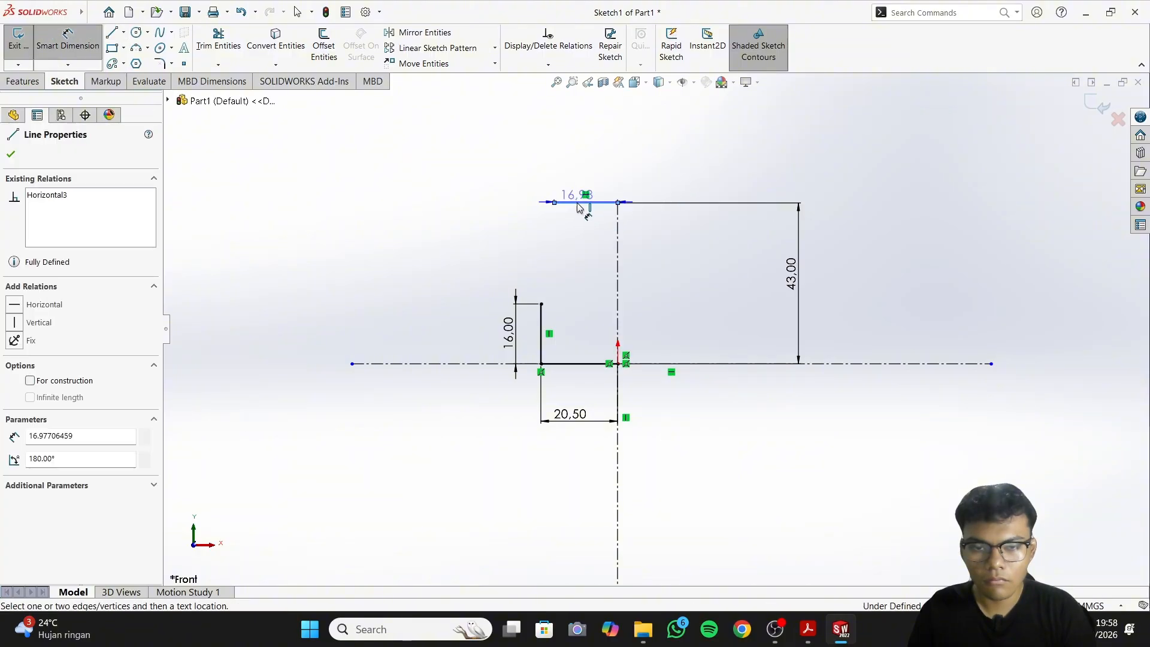
pyautogui.click(584, 234)
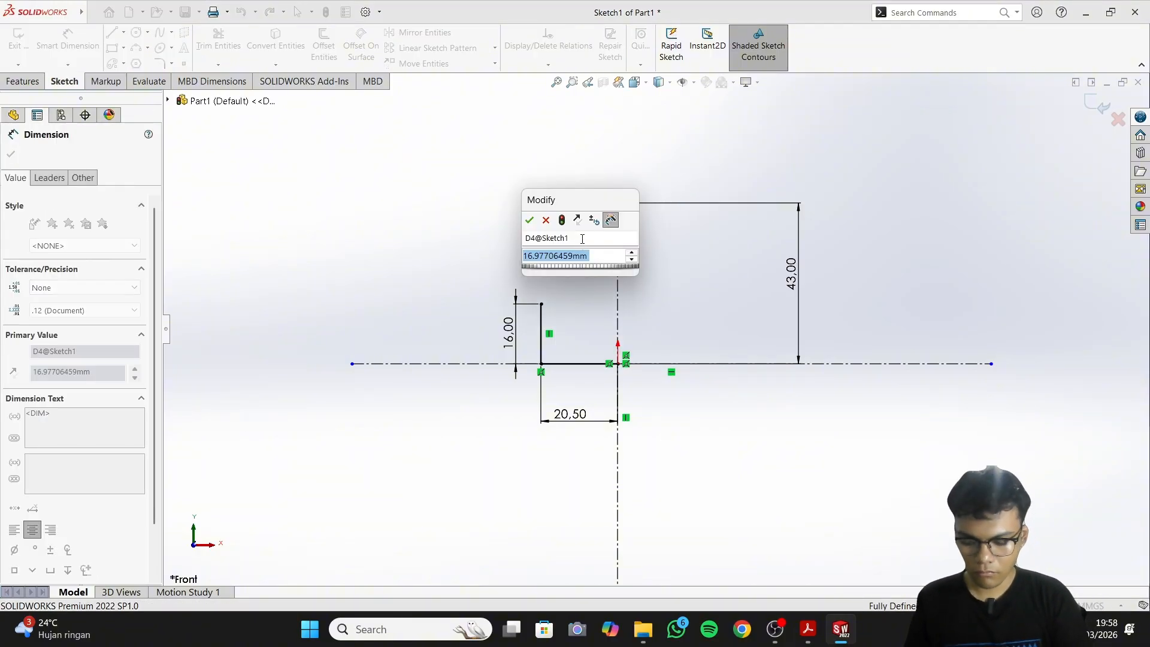
pyautogui.write('35/2')
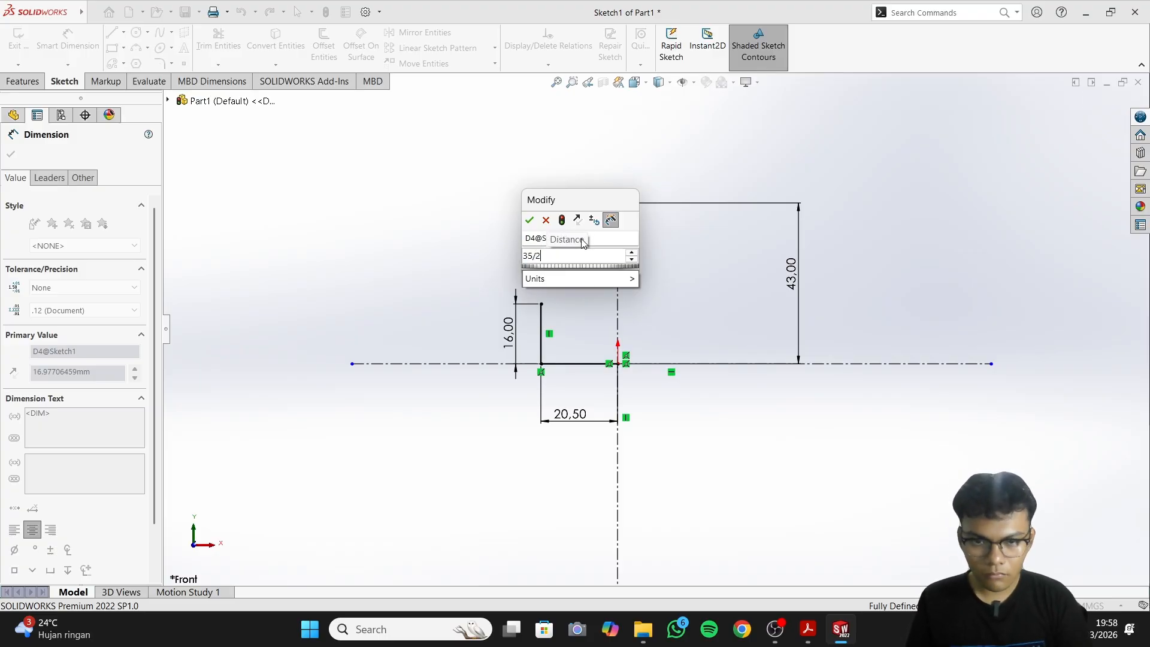
pyautogui.press('Return')
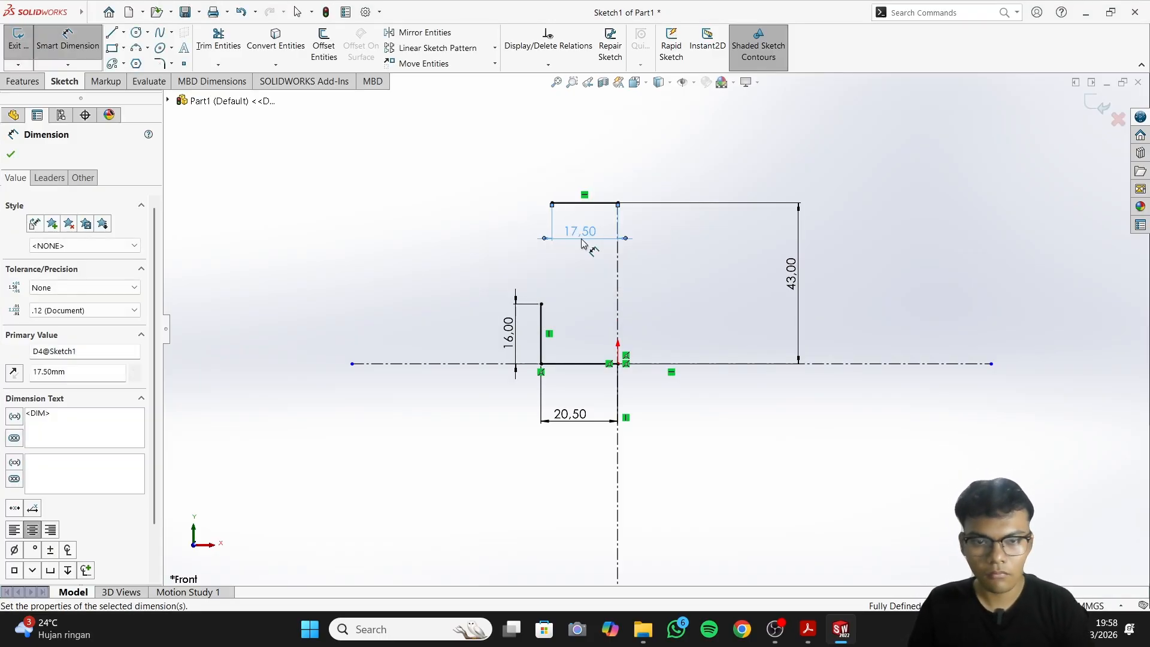
# Check the PDF drawing, return to SOLIDWORKS and sketch a vertical line about 10 mm down from the upper horizontal line's outer end
pyautogui.click(808, 629)
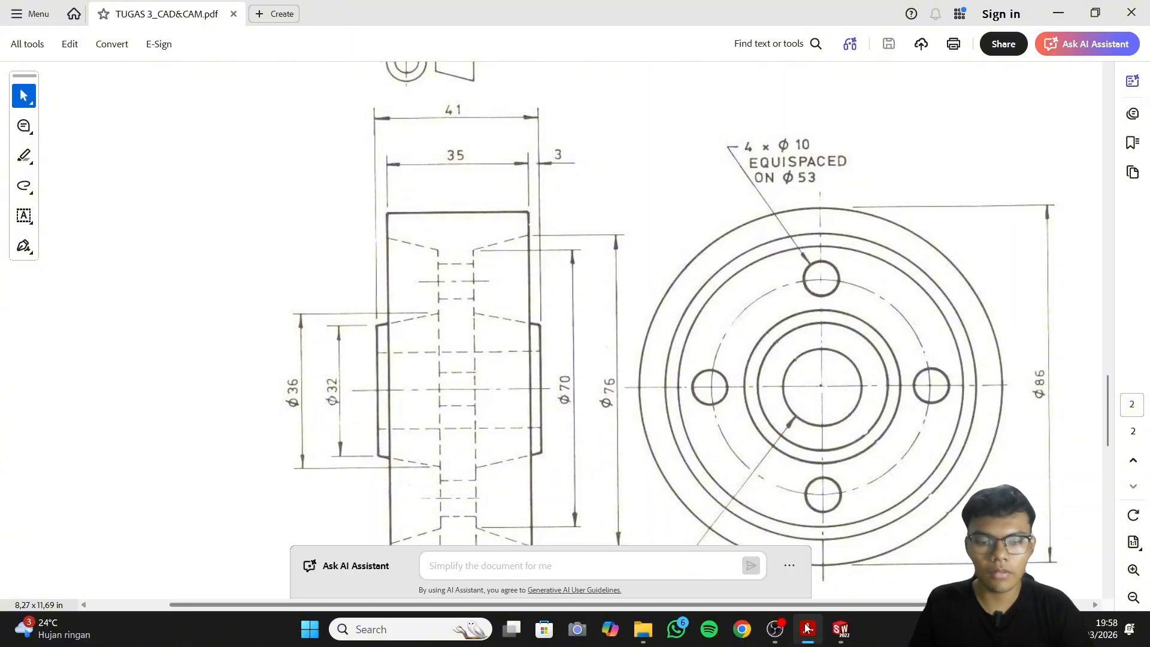
pyautogui.click(841, 629)
pyautogui.click(114, 32)
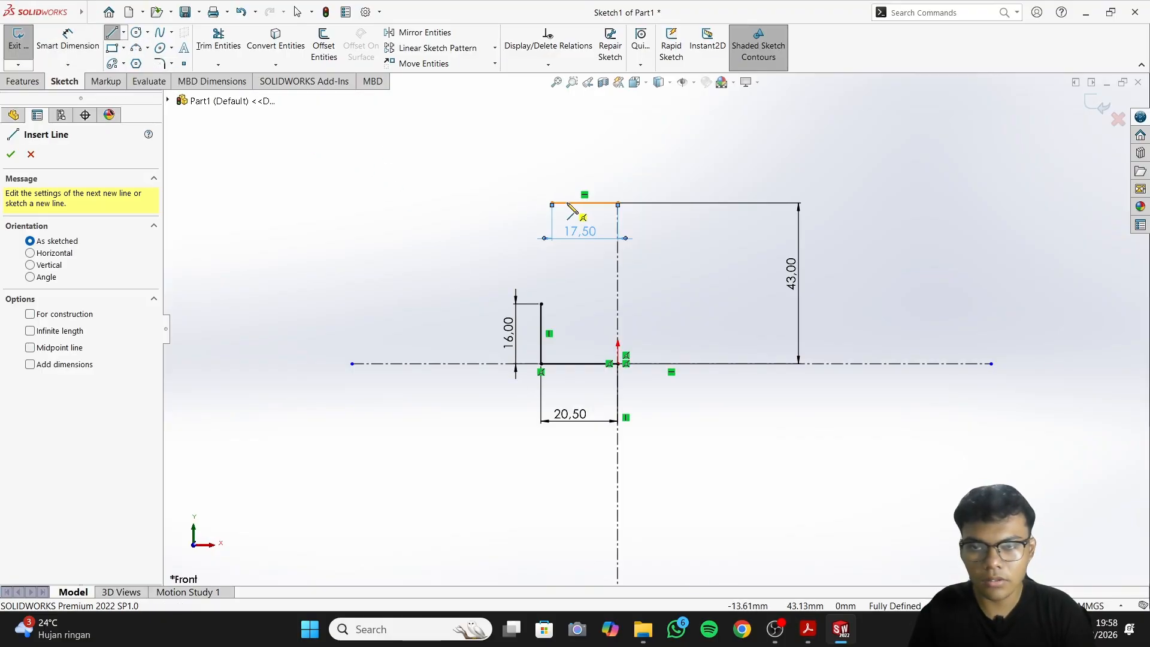
pyautogui.click(552, 203)
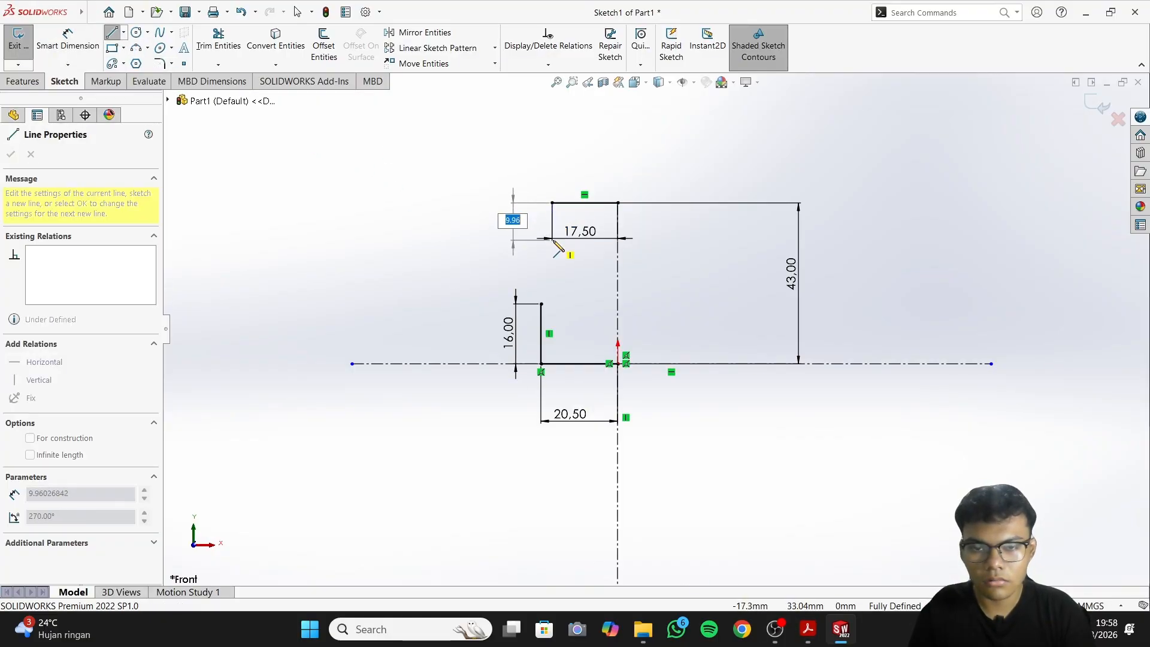
# Dimension the upper short vertical line's length as 5 mm and move the 17.5 mm dimension above its line
pyautogui.rightClick(531, 215)
pyautogui.click(669, 195)
pyautogui.click(552, 219)
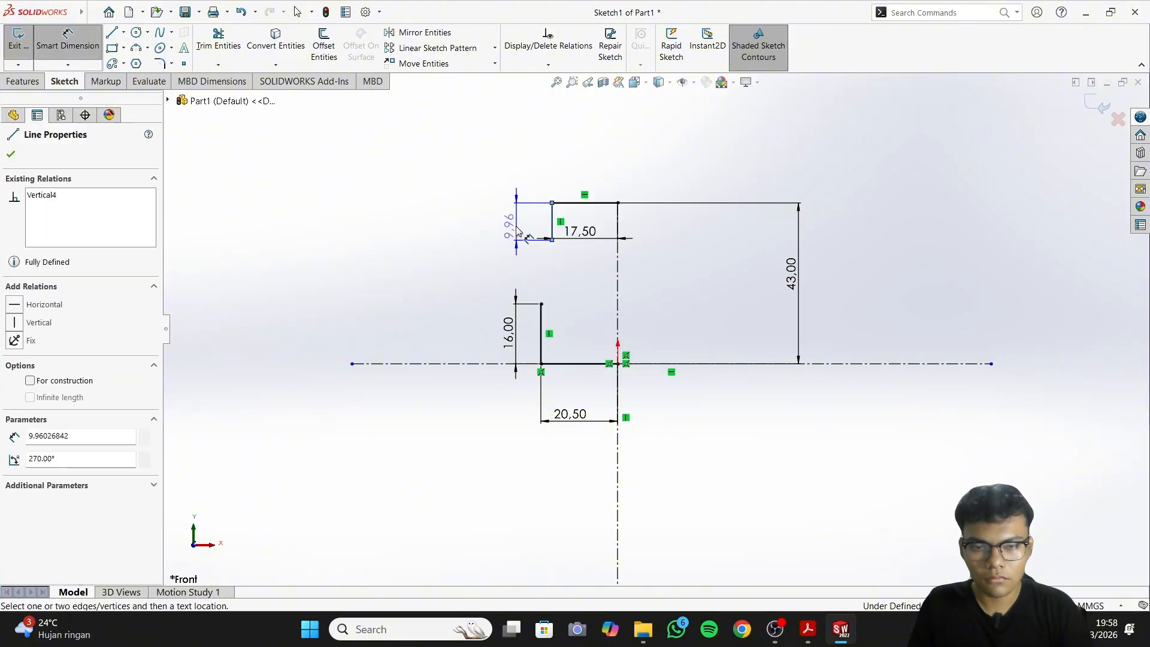
pyautogui.click(512, 227)
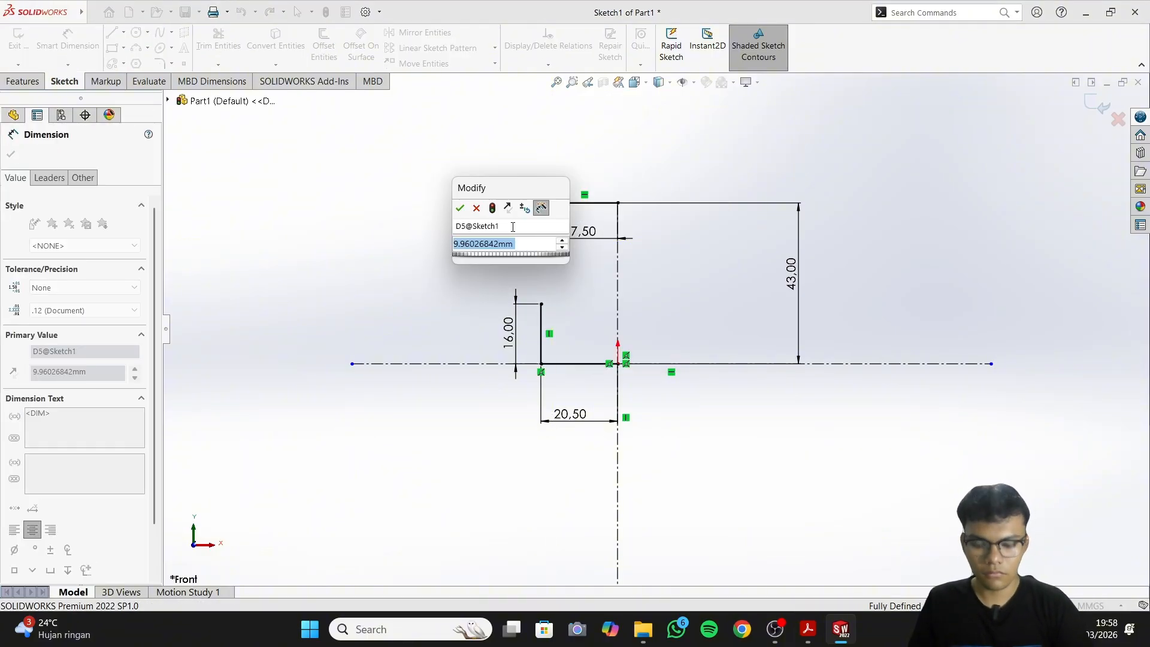
pyautogui.write('5')
pyautogui.press('Return')
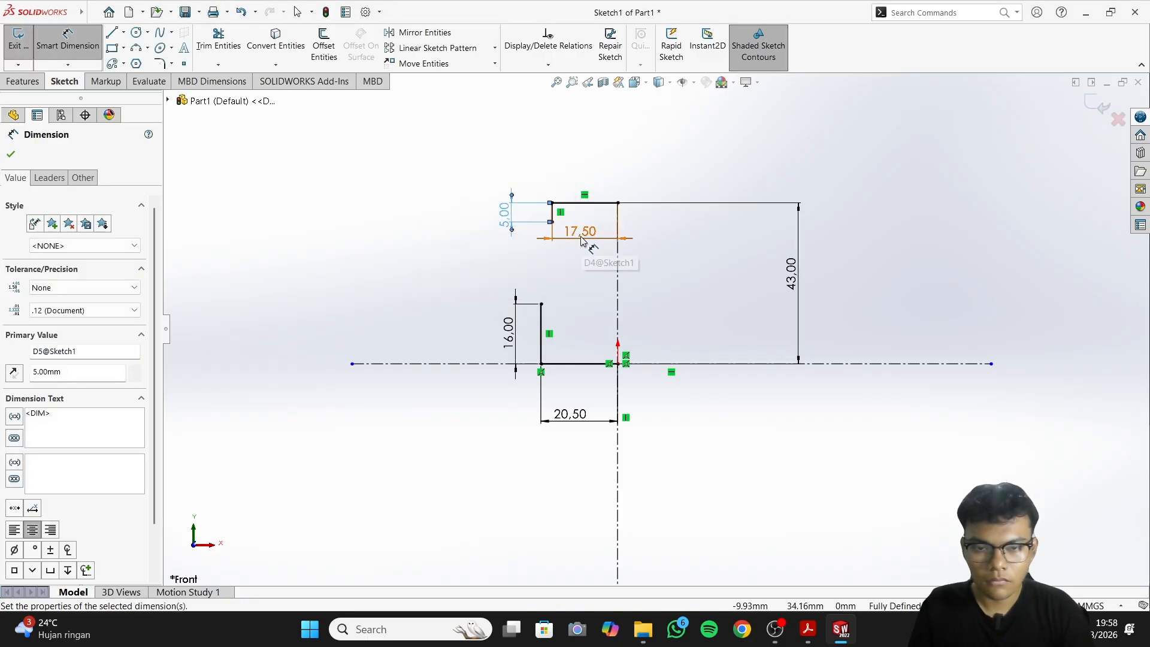
pyautogui.moveTo(580, 240); pyautogui.dragTo(590, 167)
pyautogui.click(900, 191)
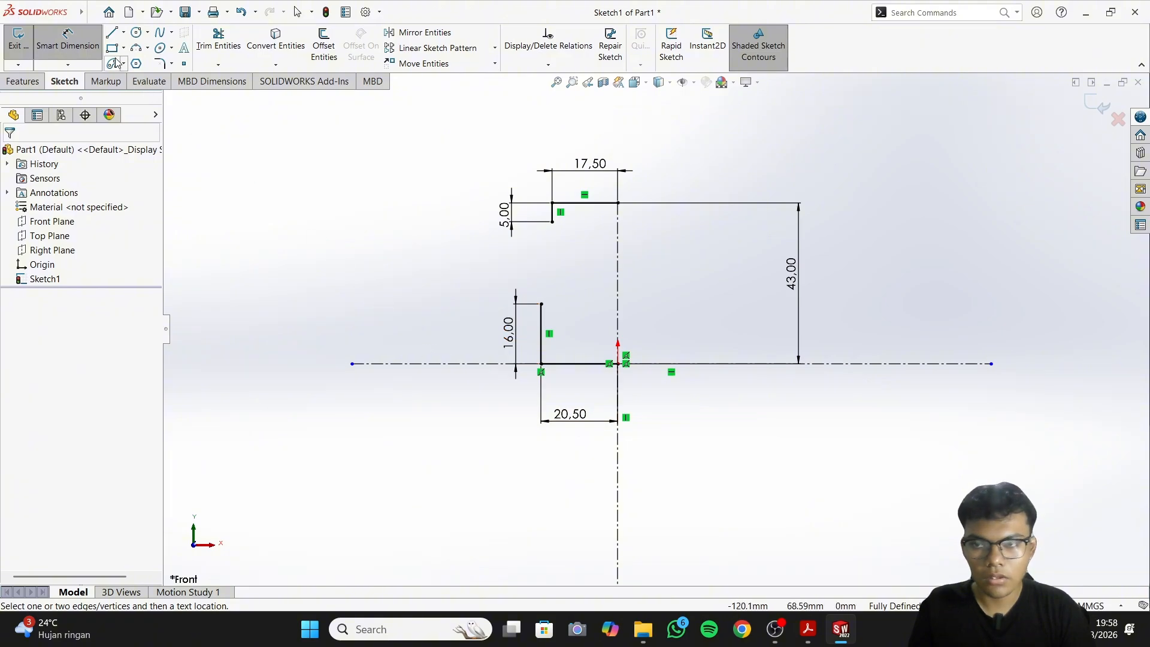
# Sketch a free vertical line about 12 mm long between the upper and lower profile lines, beside the vertical centerline
pyautogui.click(111, 32)
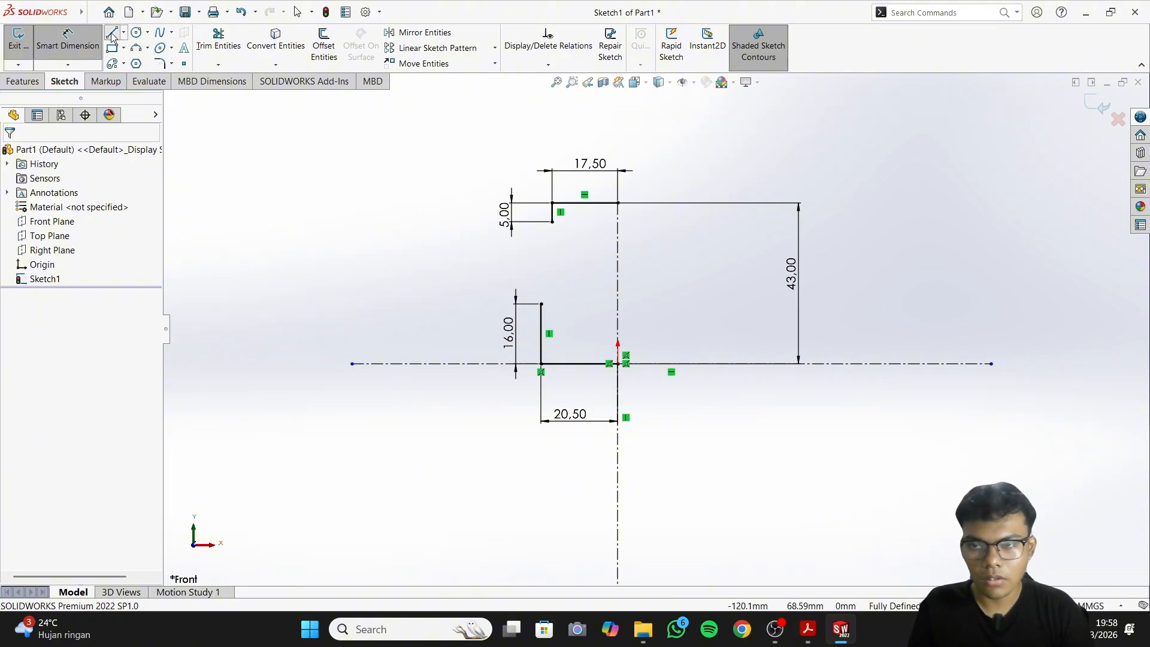
pyautogui.click(584, 249)
pyautogui.click(585, 293)
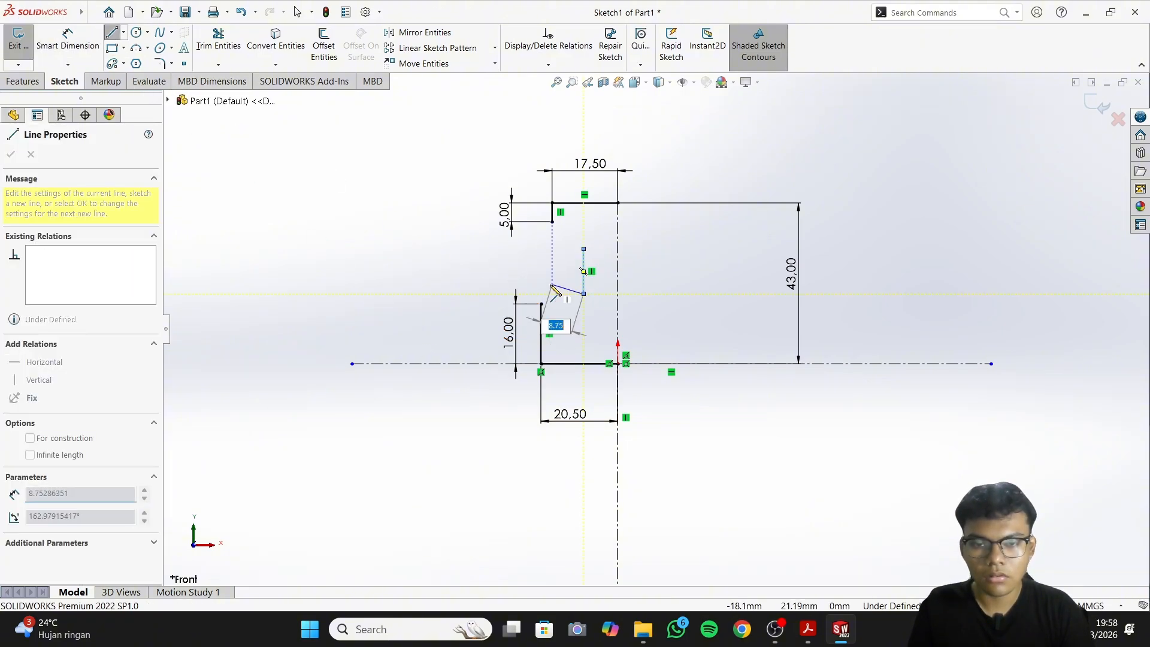
pyautogui.rightClick(585, 282)
pyautogui.click(590, 293)
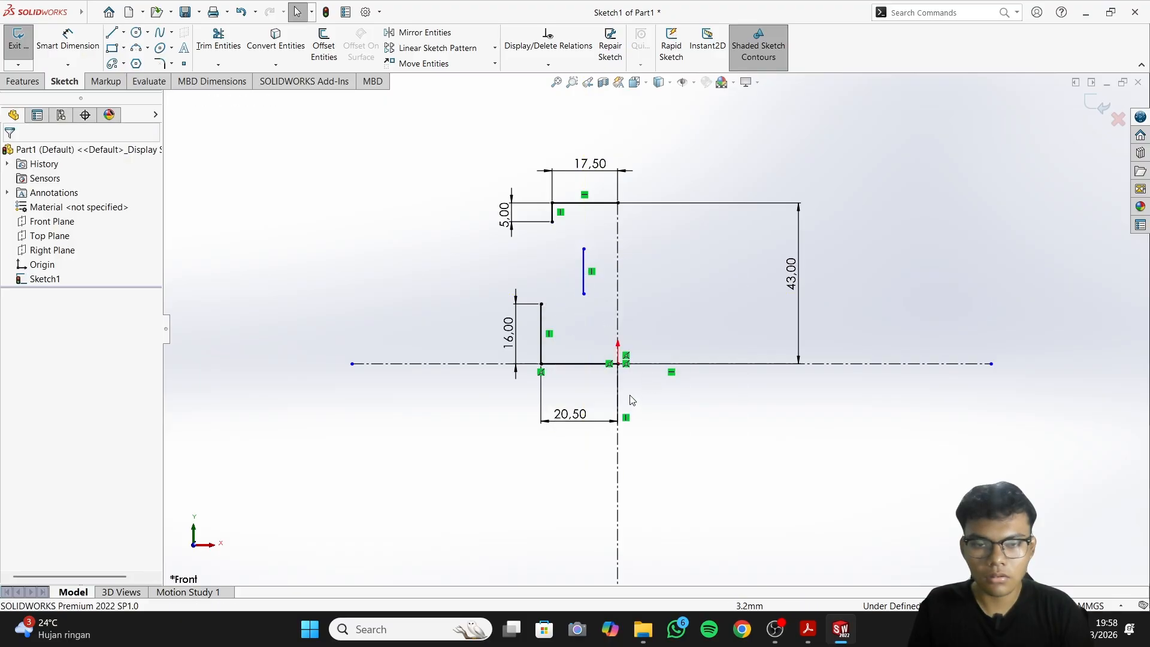
# Look up the web width in the PDF, return to SOLIDWORKS and dimension the free vertical line 11/2 (5.5 mm) from the vertical centerline
pyautogui.click(68, 41)
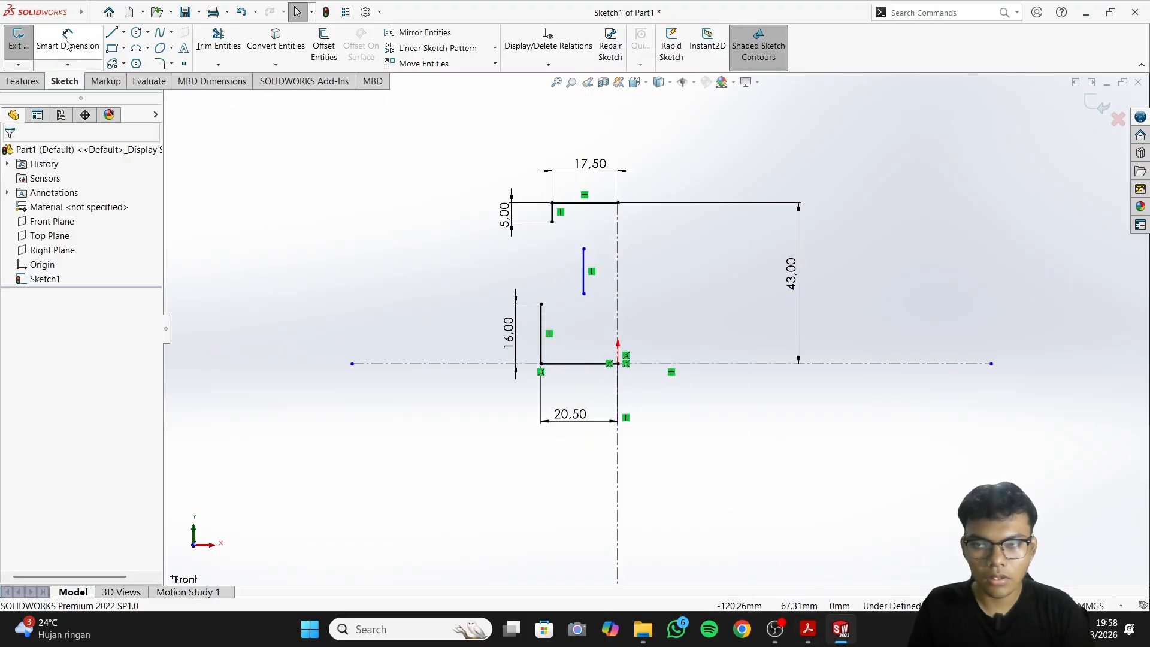
pyautogui.click(815, 635)
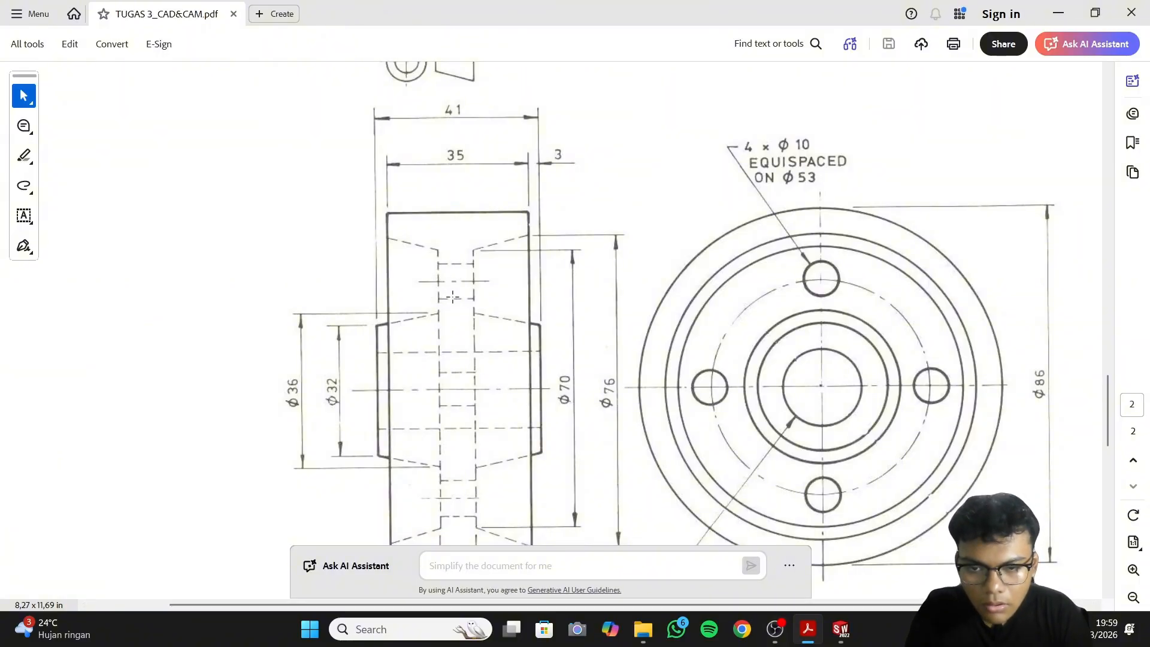
pyautogui.scroll(-3, 453, 297)
pyautogui.scroll(1, 487, 460)
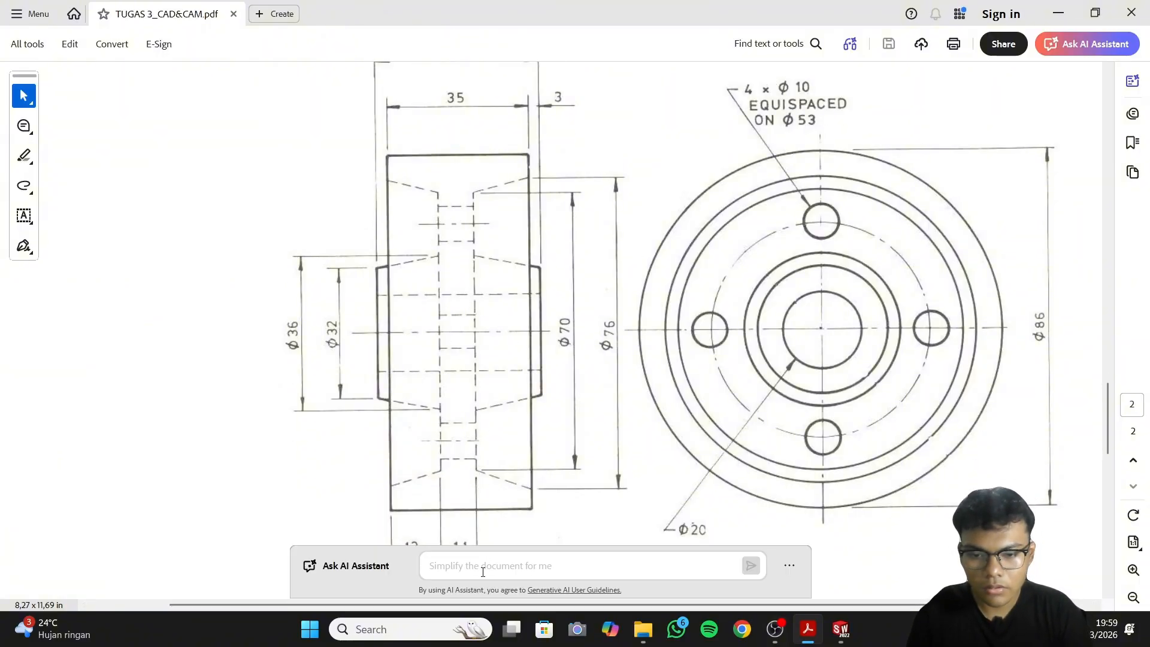
pyautogui.scroll(-1, 481, 508)
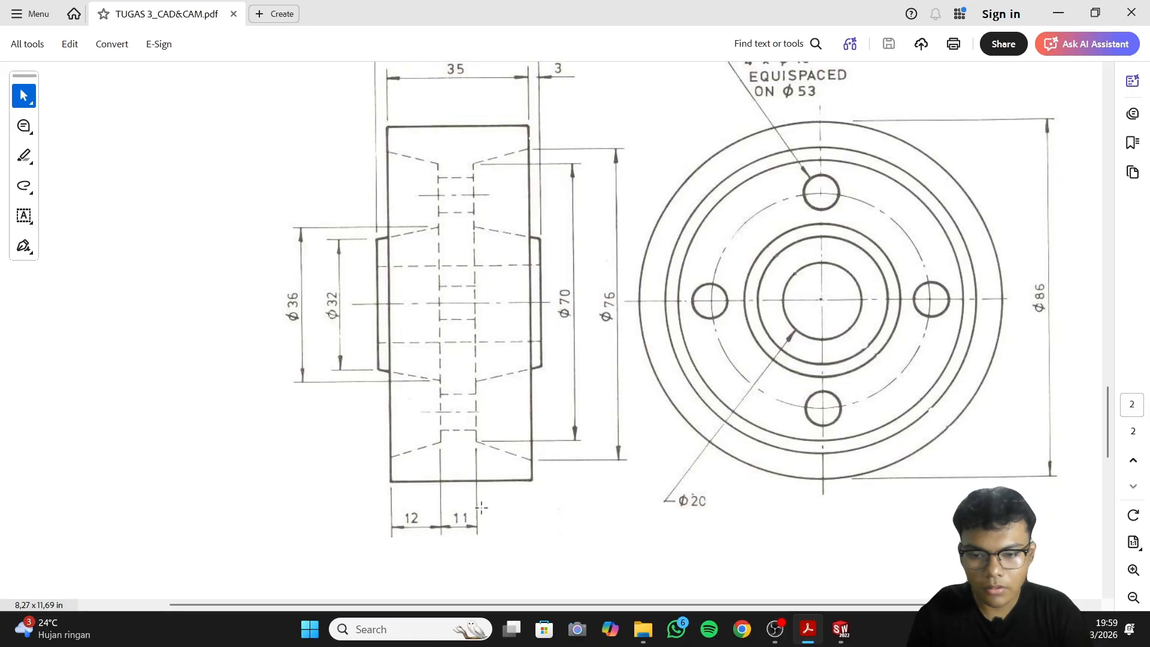
pyautogui.click(841, 629)
pyautogui.click(585, 271)
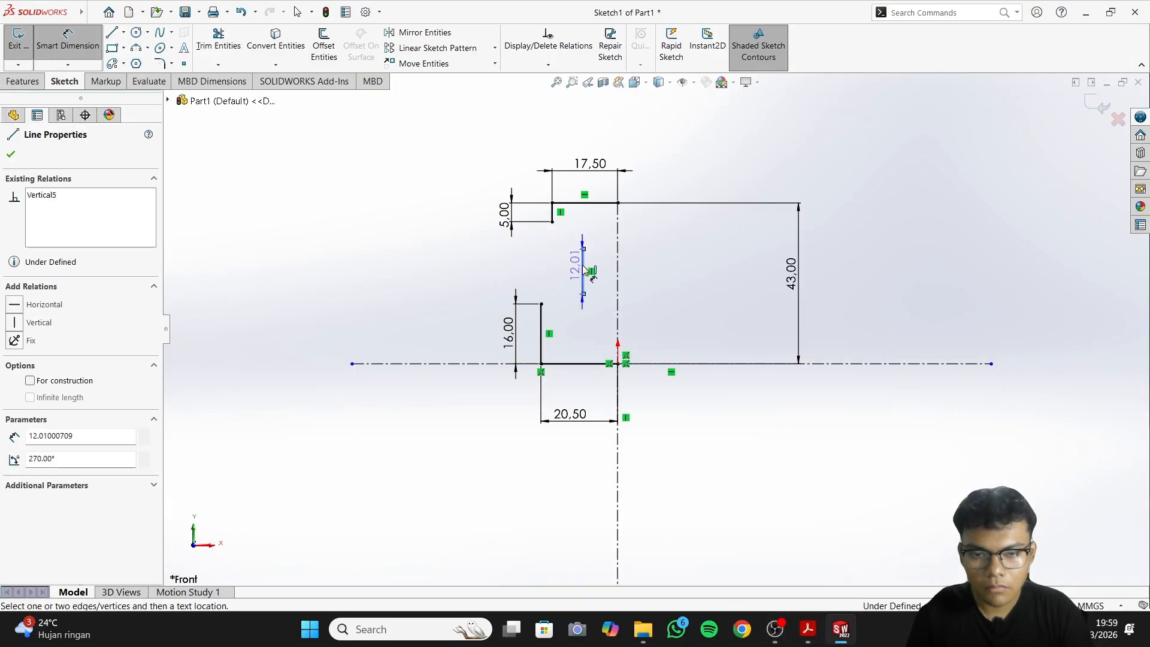
pyautogui.click(618, 278)
pyautogui.click(597, 309)
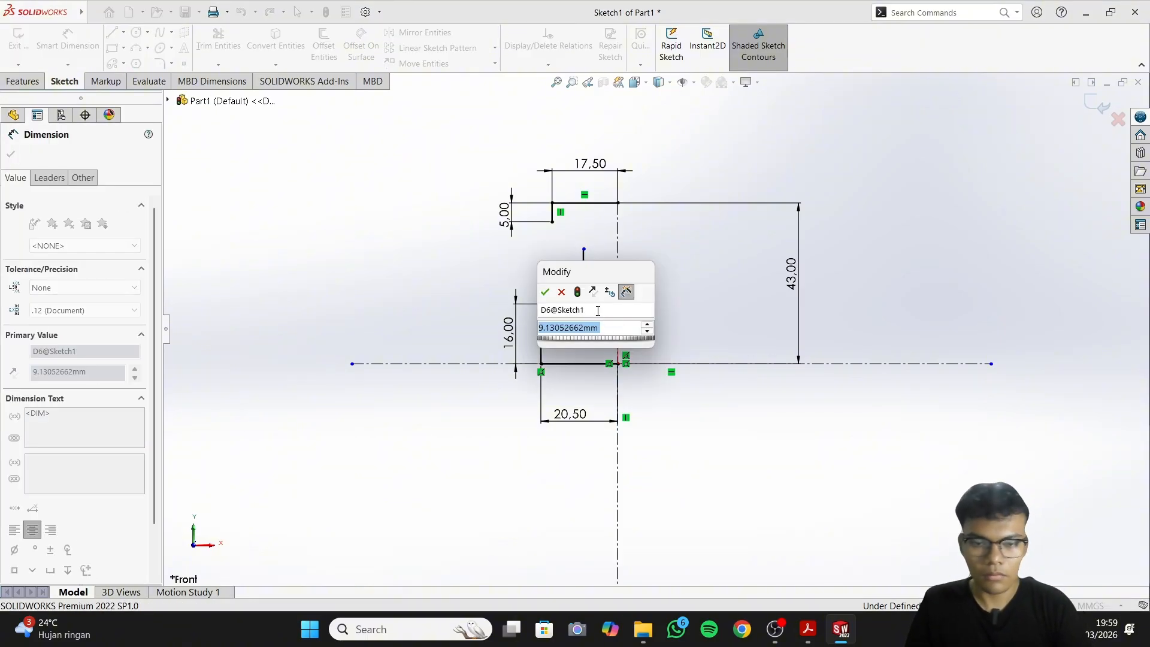
pyautogui.write('5')
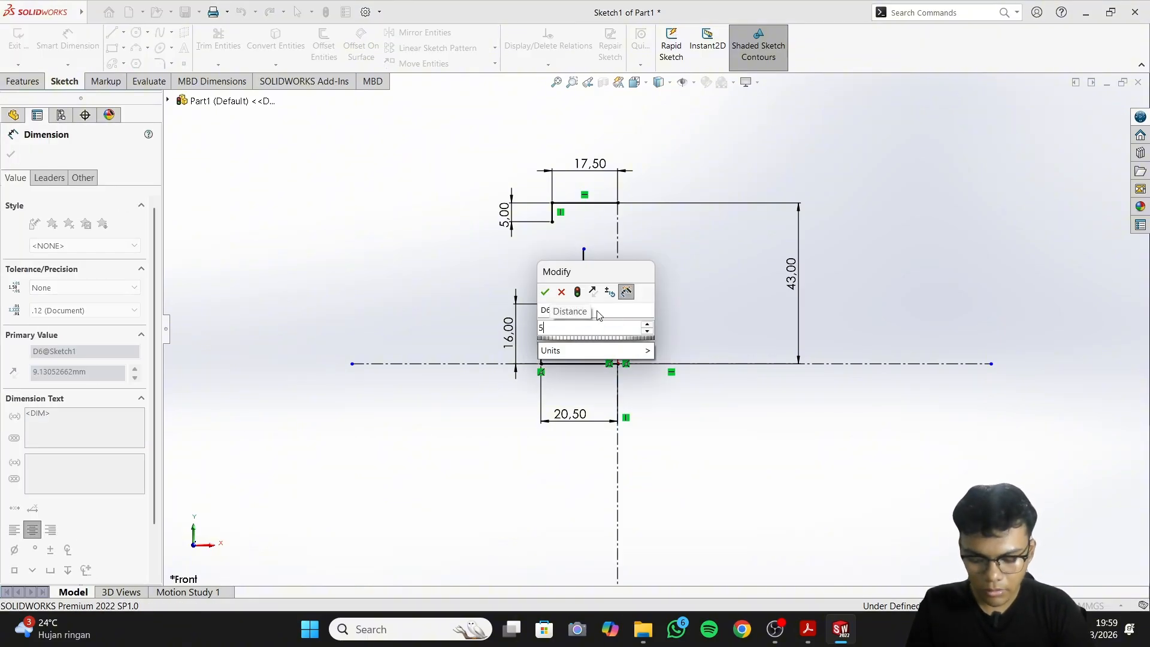
pyautogui.press('BackSpace')
pyautogui.write('11/2')
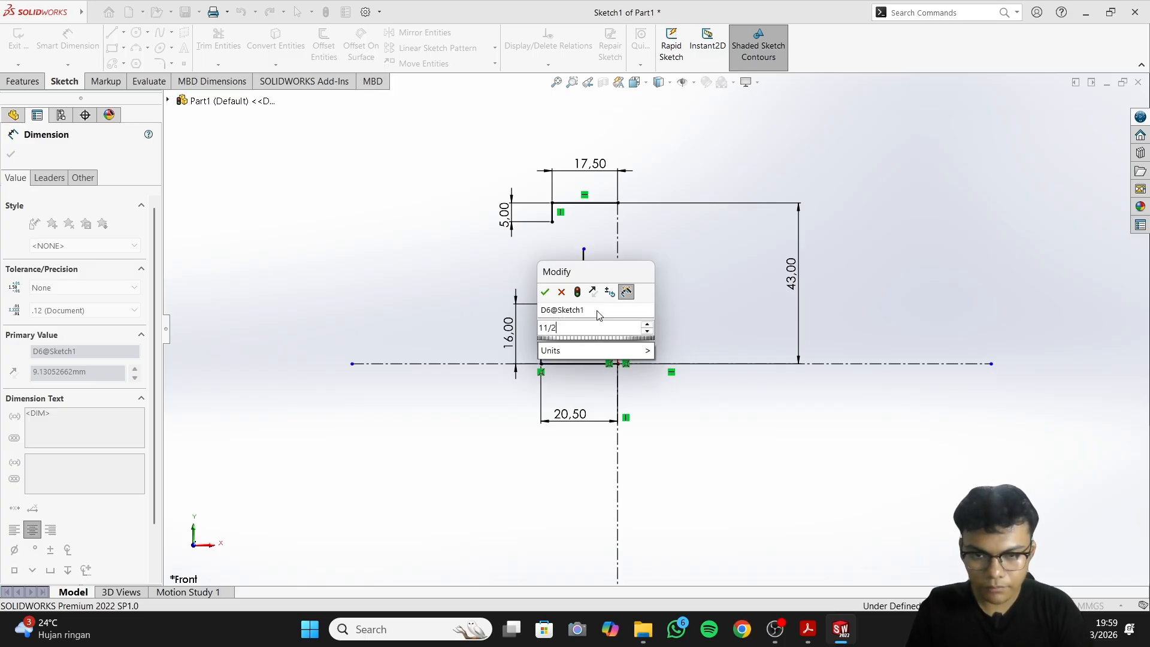
pyautogui.press('Return')
pyautogui.press('Escape')
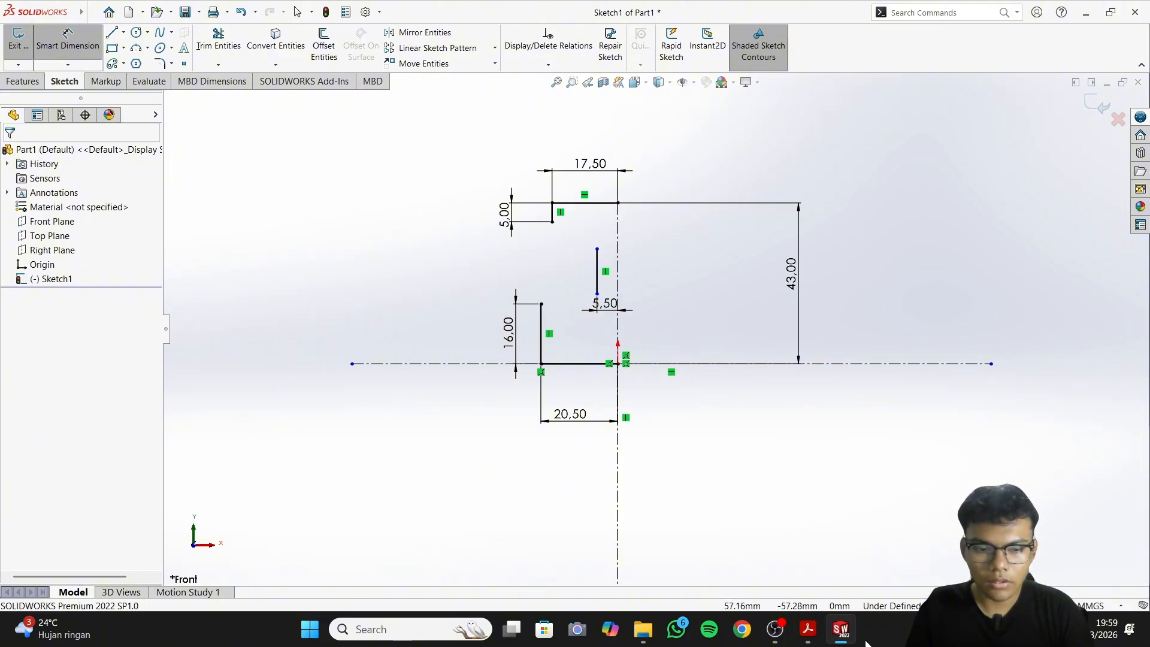
# Consult the PDF for the diameters at the ends of the web, then return to the SOLIDWORKS sketch around the web line
pyautogui.click(808, 631)
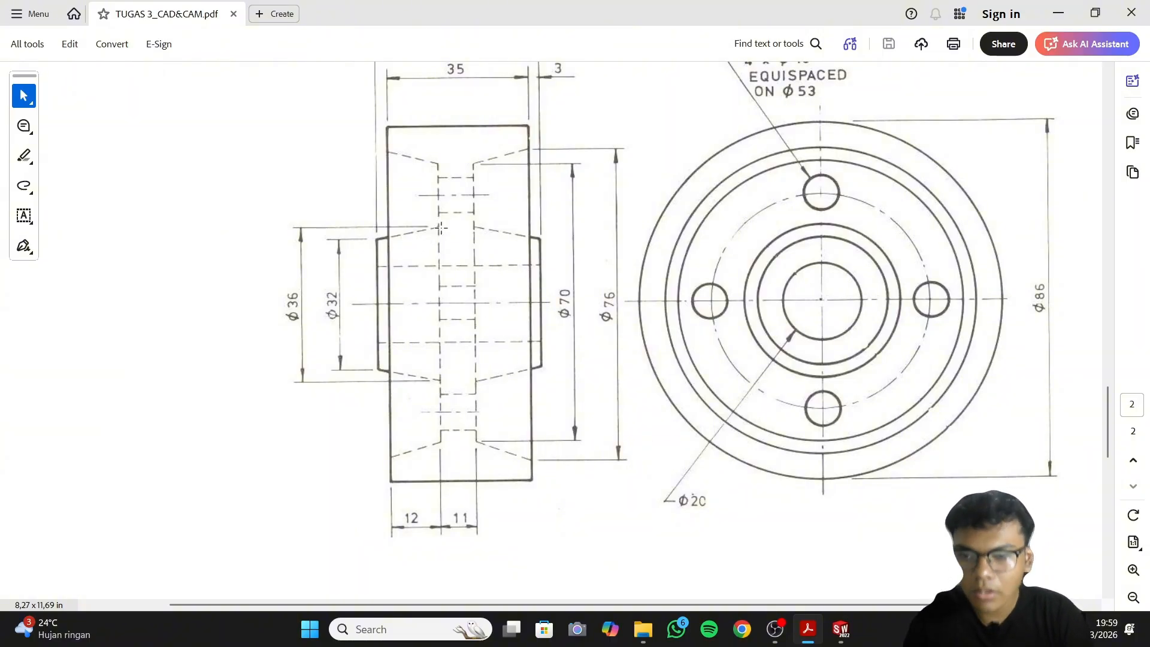
pyautogui.click(807, 629)
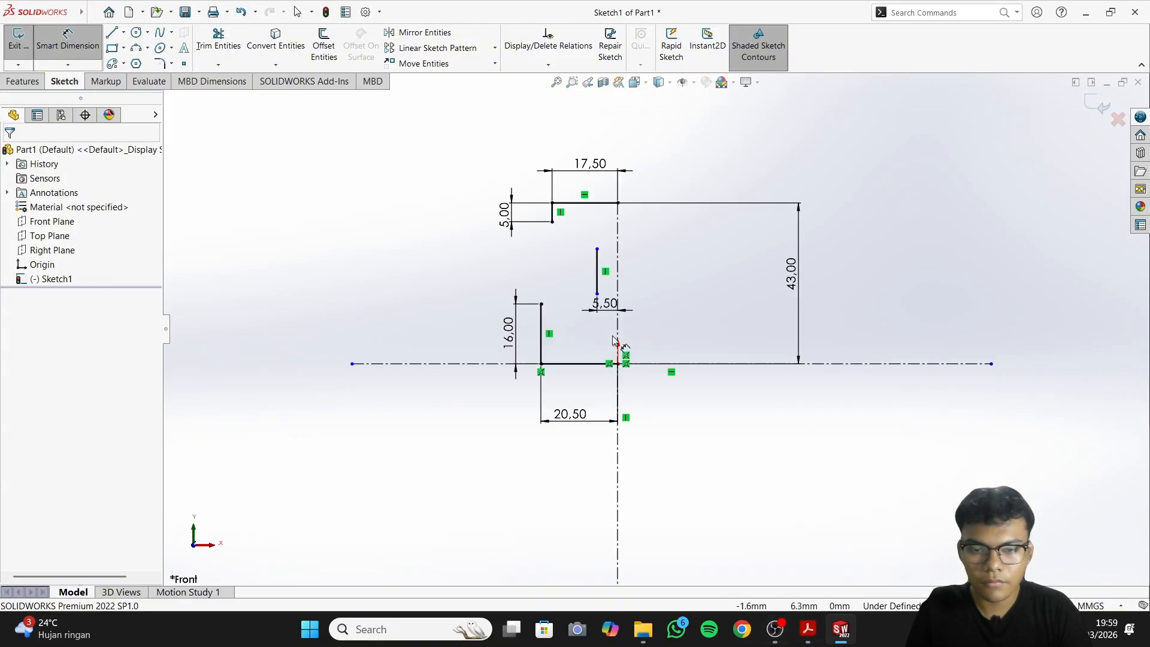
pyautogui.scroll(-3, 598, 301)
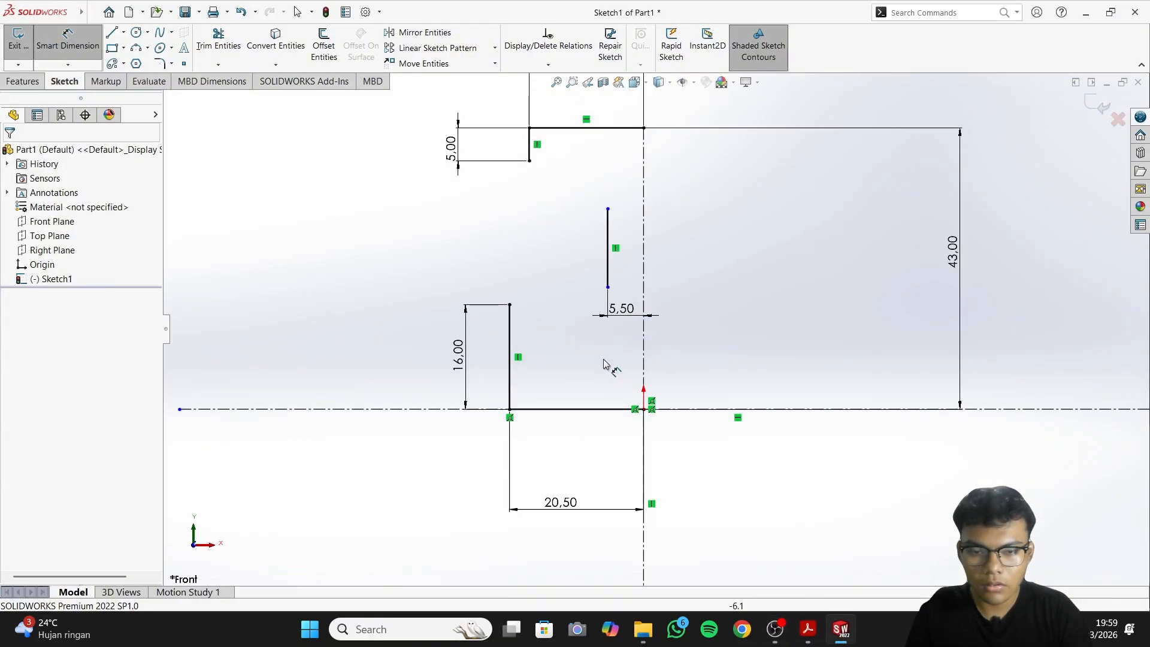
# Dimension the lower endpoint of the short inner vertical line 18 mm above the horizontal base line
pyautogui.click(597, 293)
pyautogui.click(598, 410)
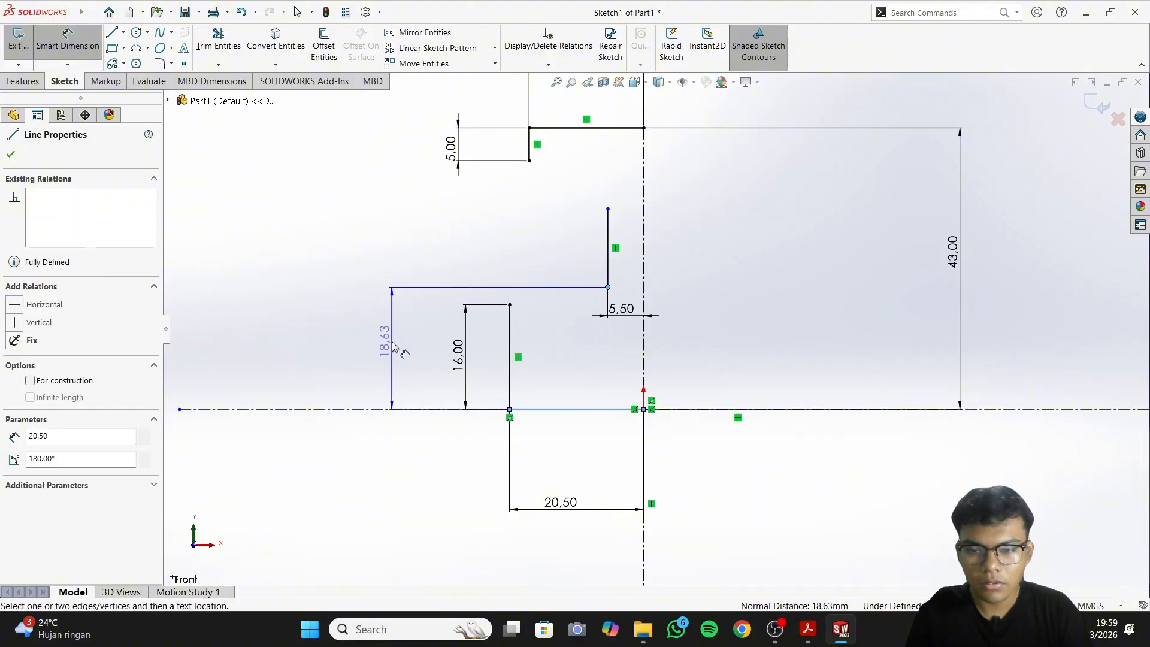
pyautogui.click(711, 342)
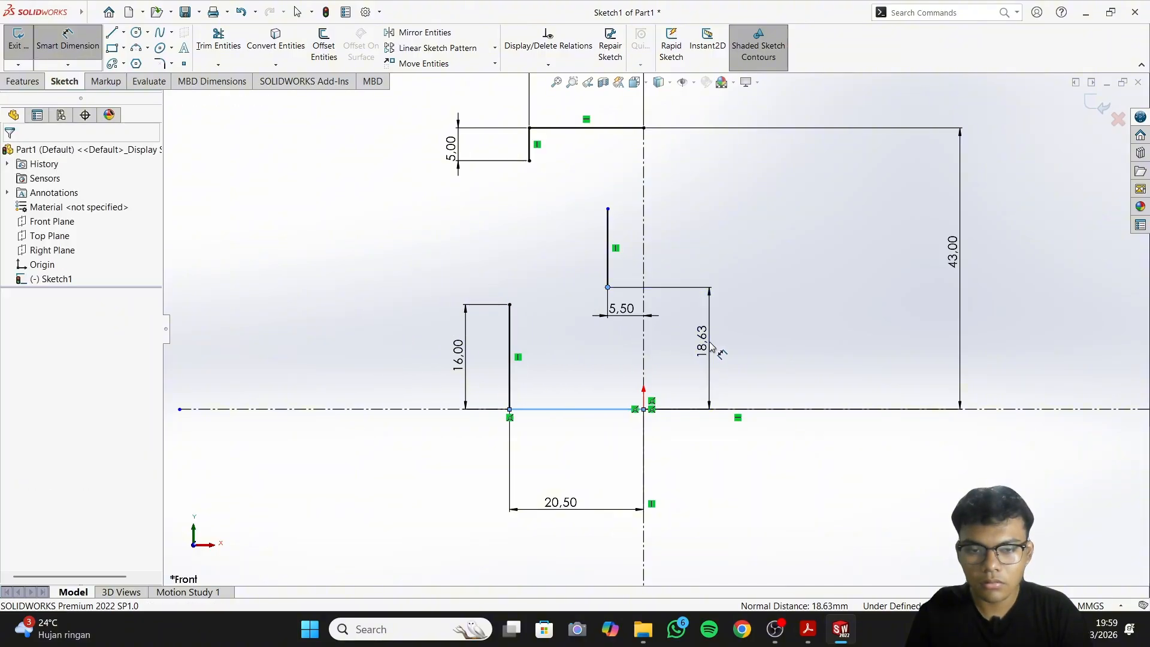
pyautogui.write('18')
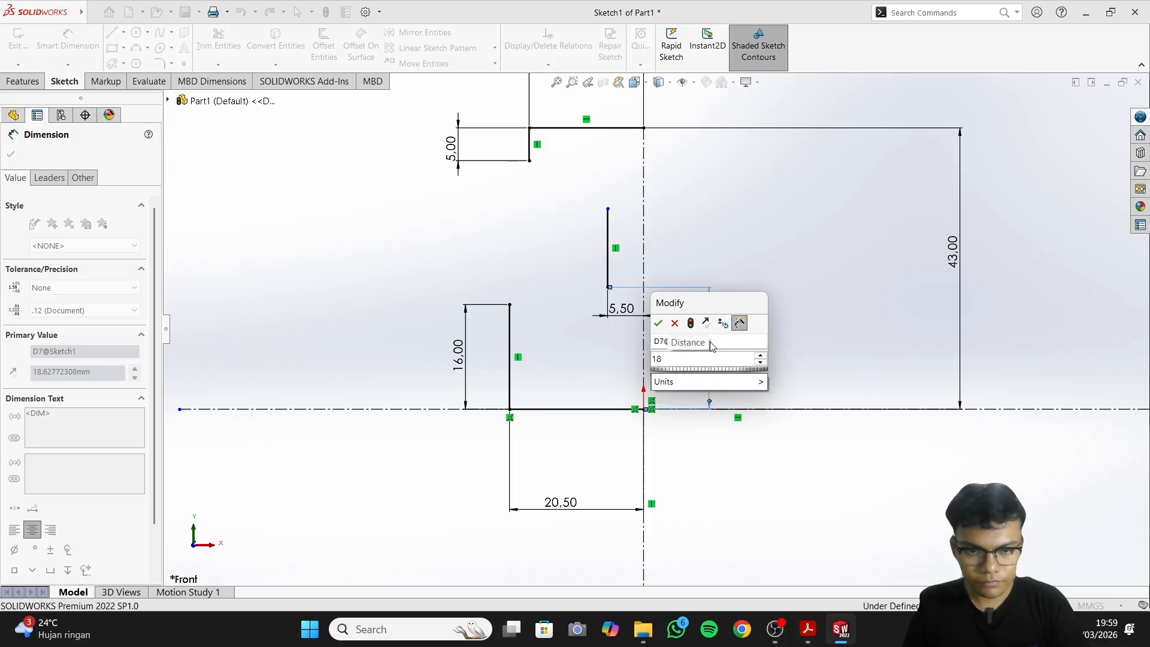
pyautogui.press('Return')
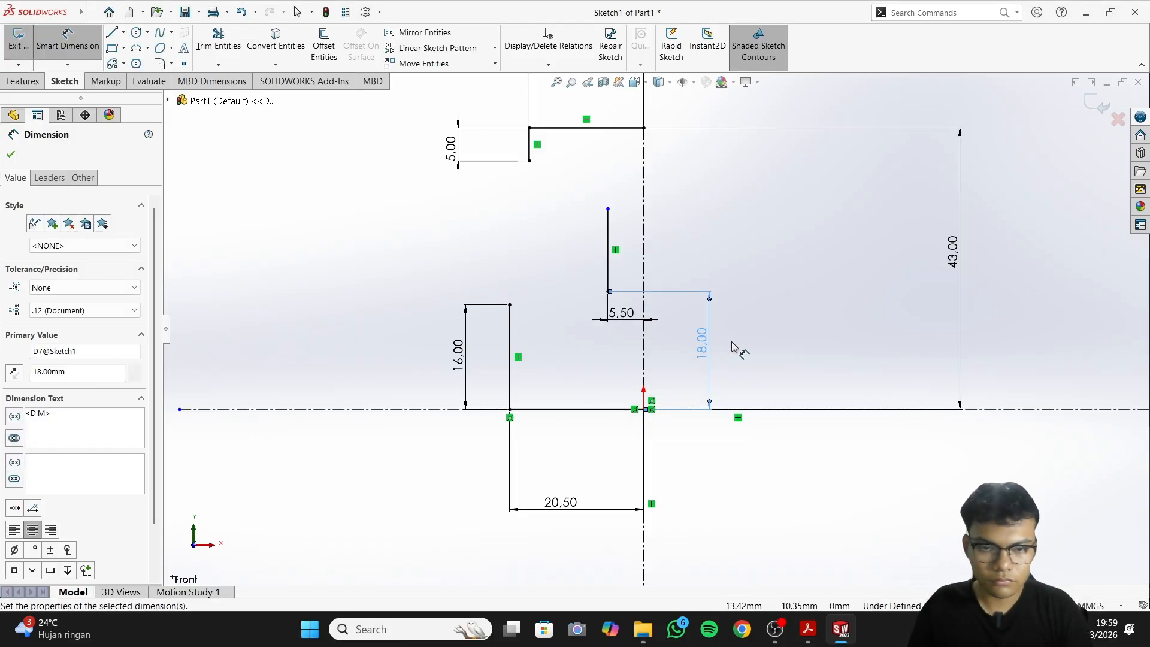
pyautogui.press('Escape')
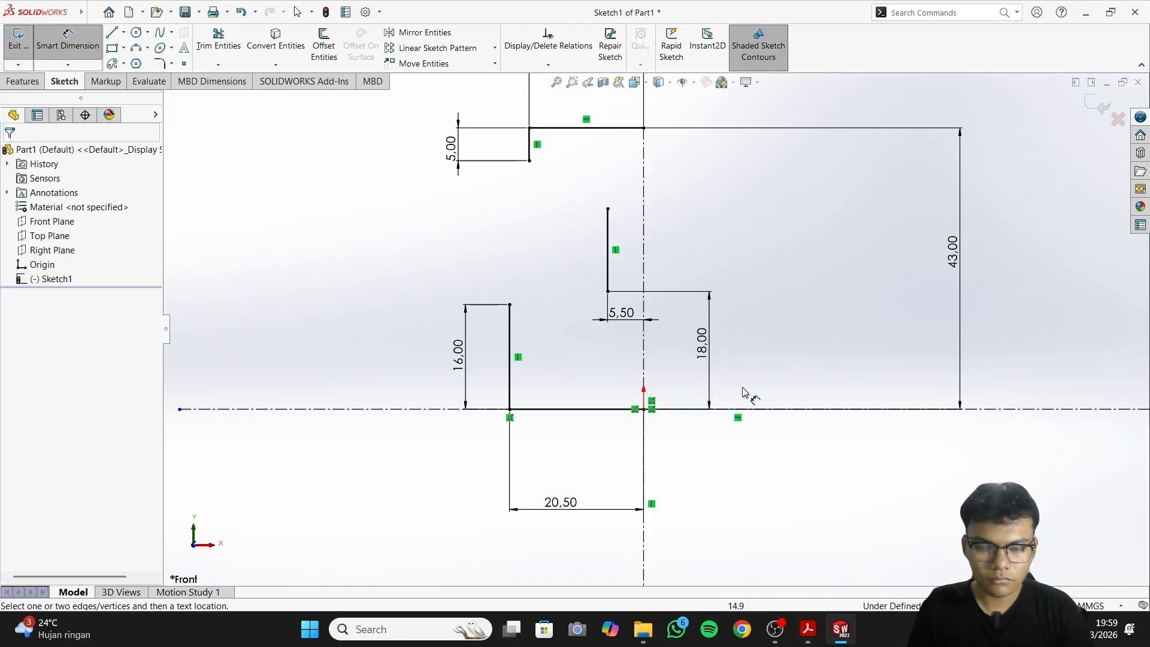
# Switch to TUGAS 3_CAD&CAM.pdf in Acrobat to examine the wheel's side-view diameters, and return to the SOLIDWORKS sketch
pyautogui.click(808, 629)
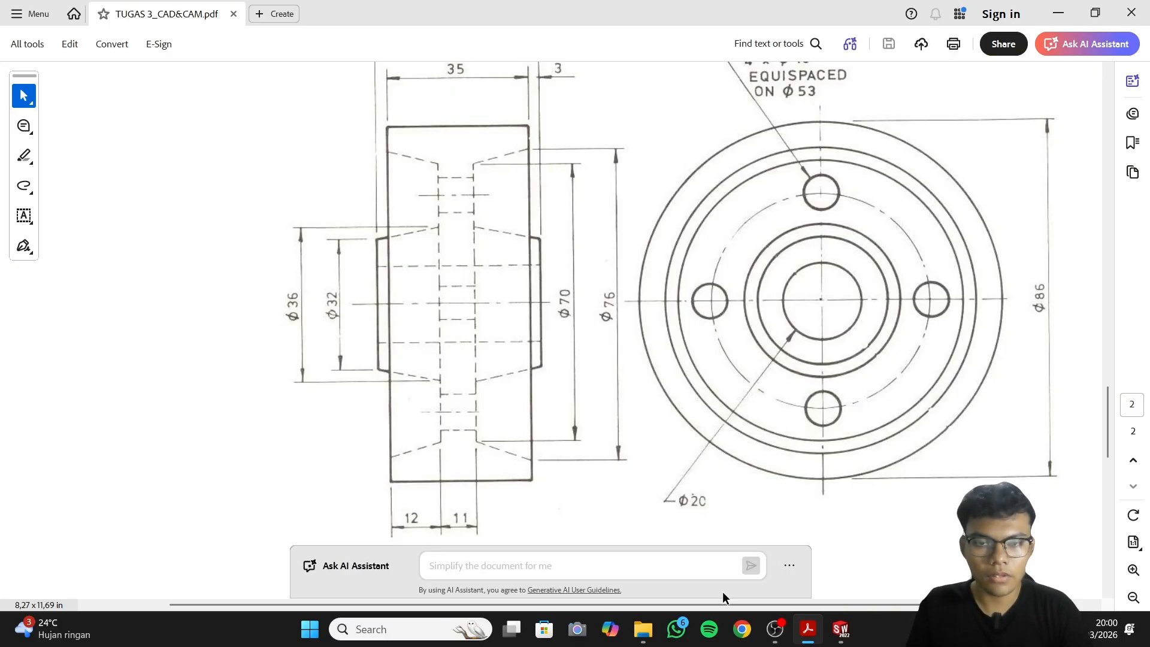
pyautogui.click(808, 641)
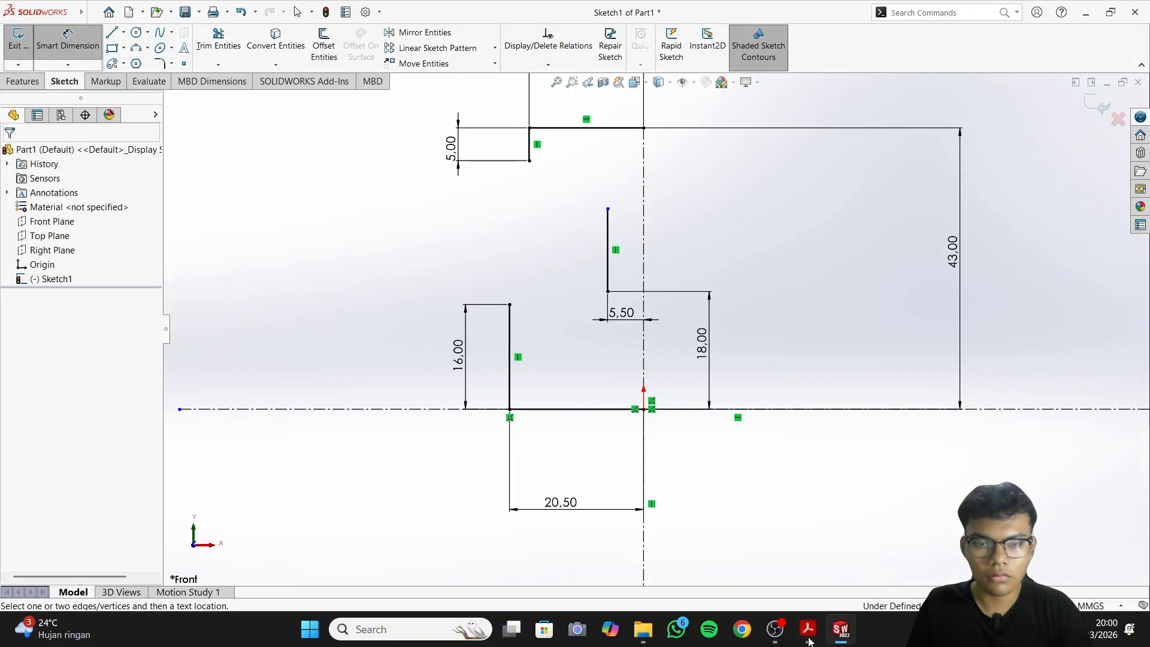
pyautogui.click(809, 641)
pyautogui.click(808, 641)
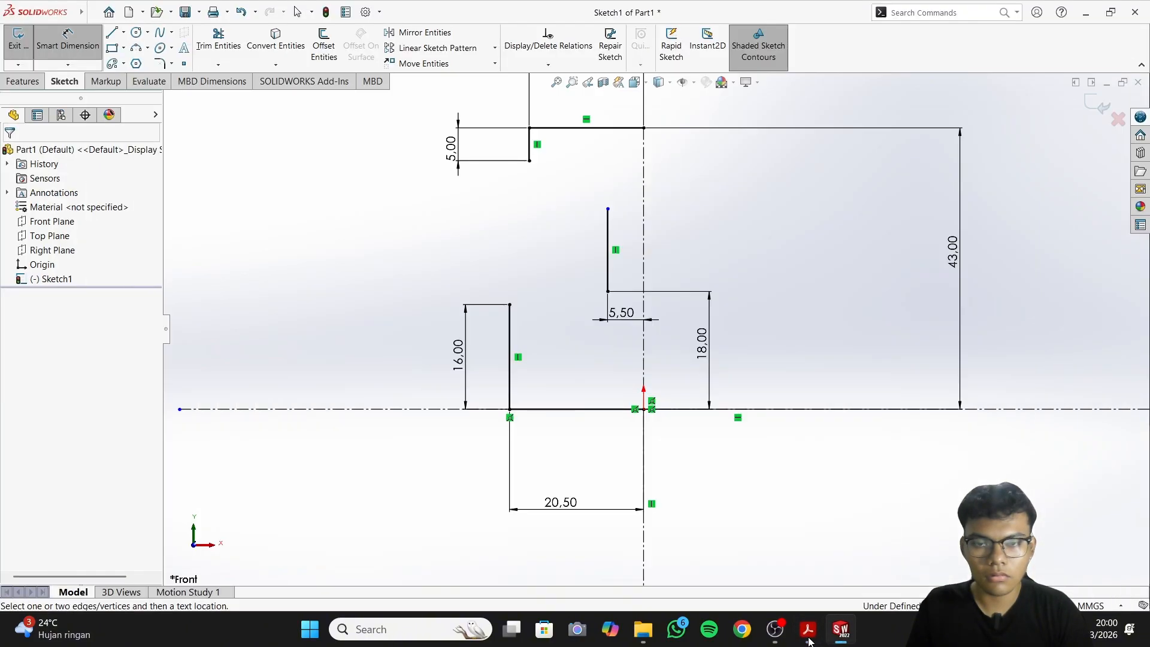
pyautogui.click(809, 641)
pyautogui.click(808, 641)
pyautogui.click(808, 641)
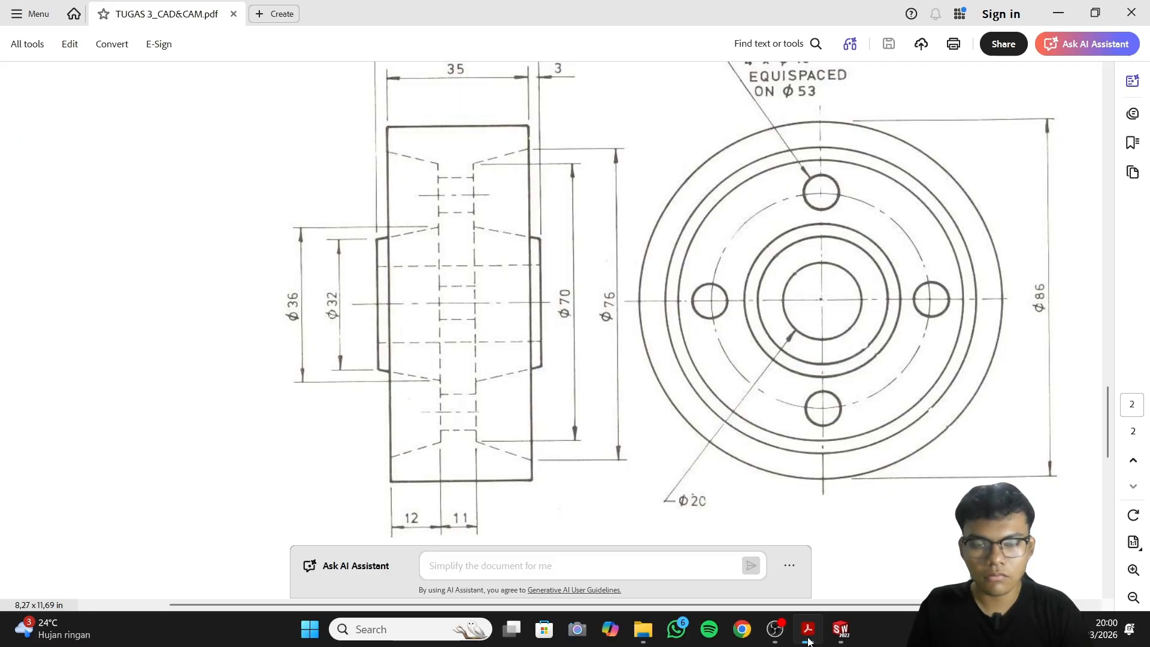
pyautogui.click(809, 641)
pyautogui.click(808, 641)
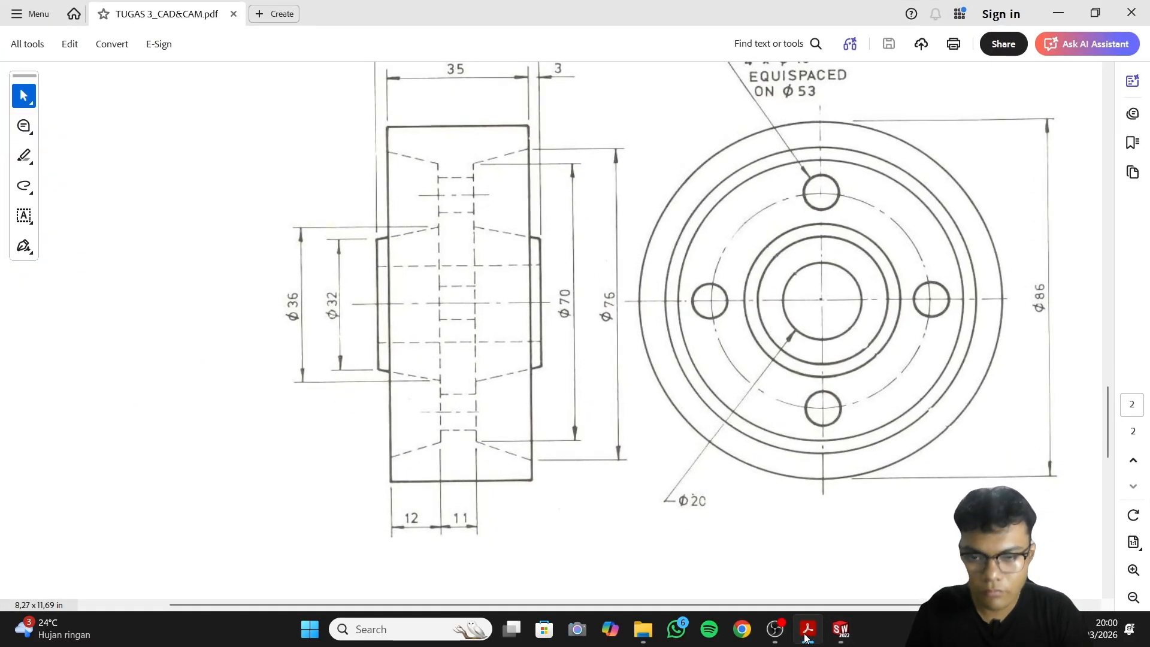
pyautogui.click(801, 633)
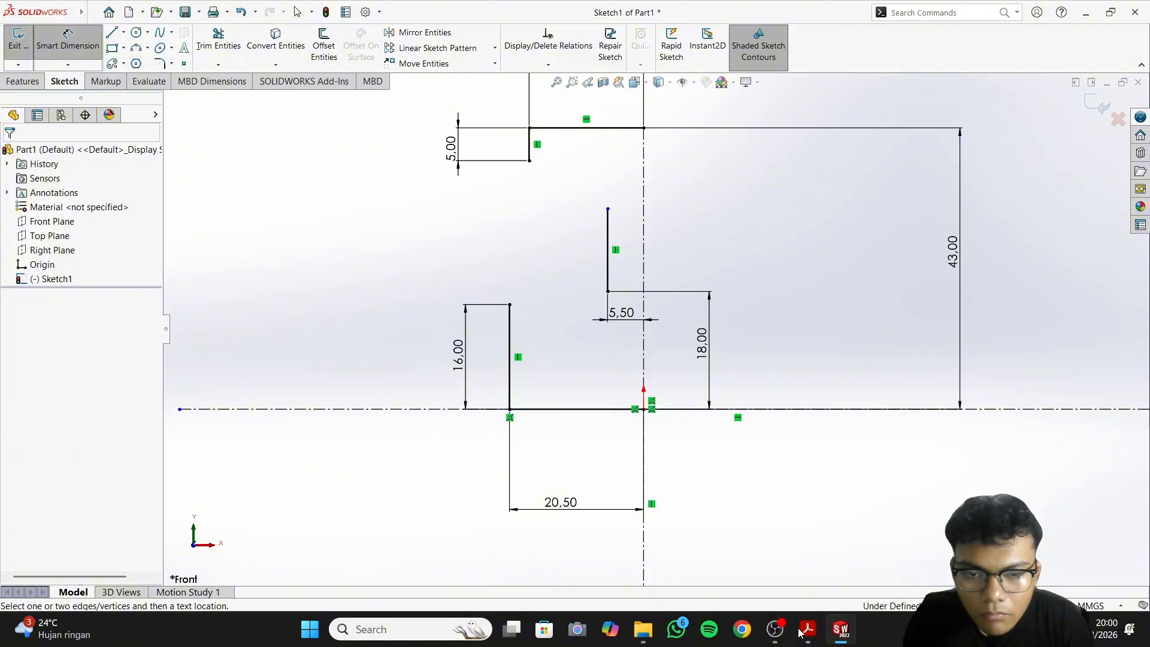
pyautogui.click(801, 633)
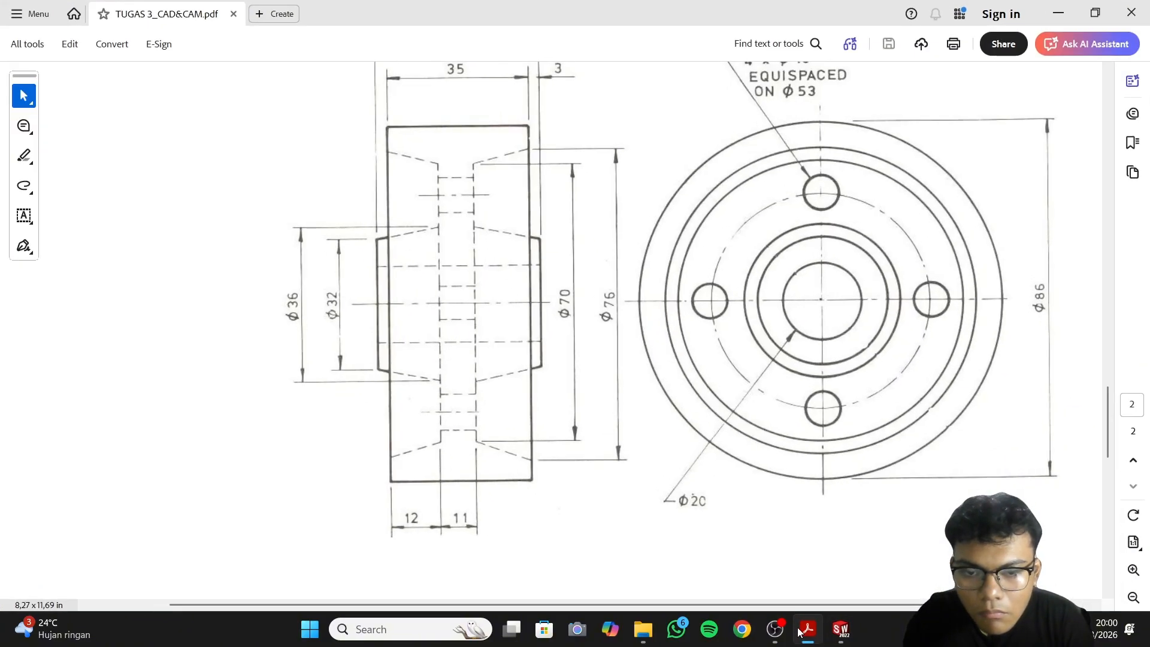
pyautogui.click(801, 633)
# Dimension the upper endpoint of the inner vertical line at 70/2 mm above the horizontal base line
pyautogui.click(608, 209)
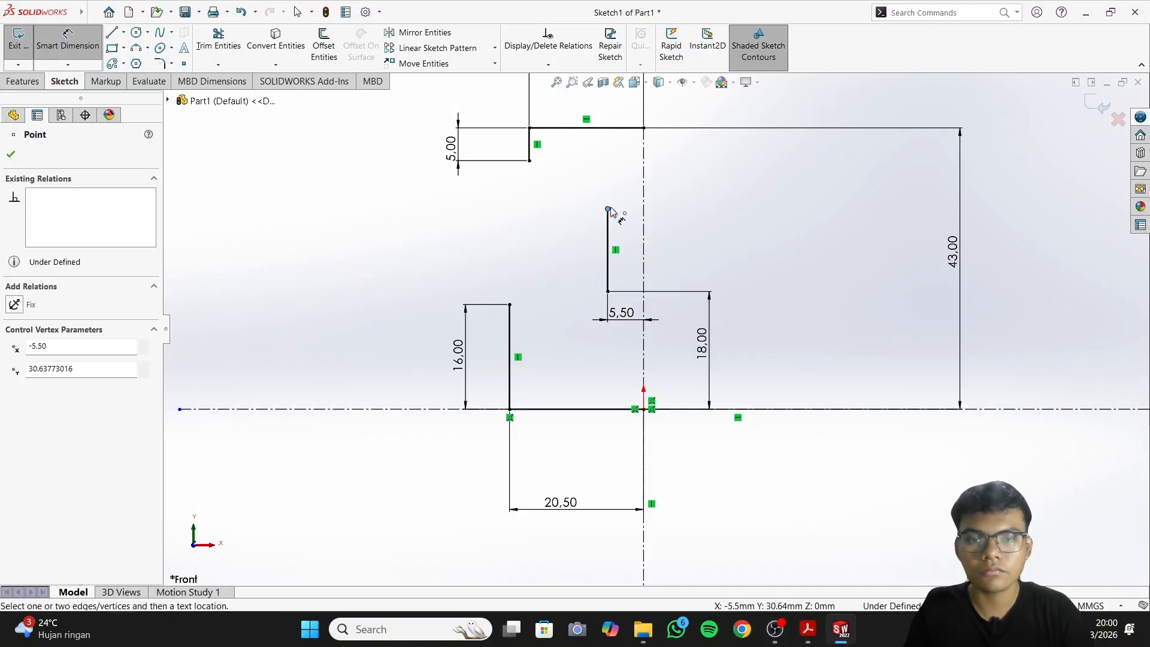
pyautogui.click(602, 410)
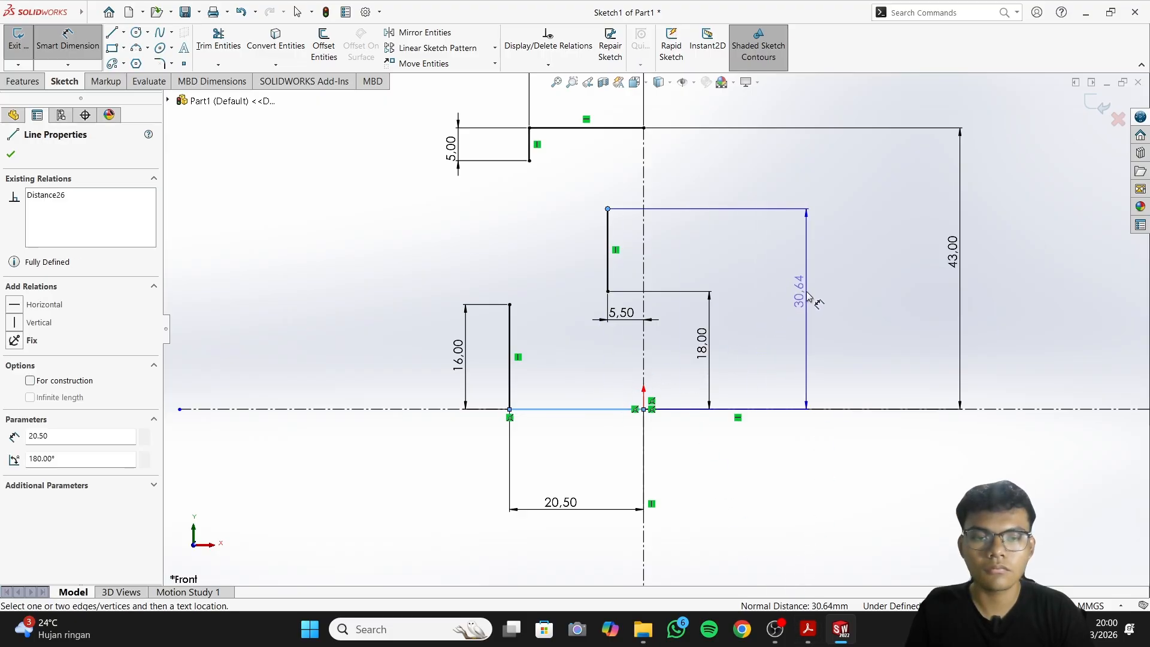
pyautogui.click(808, 297)
pyautogui.press('BackSpace')
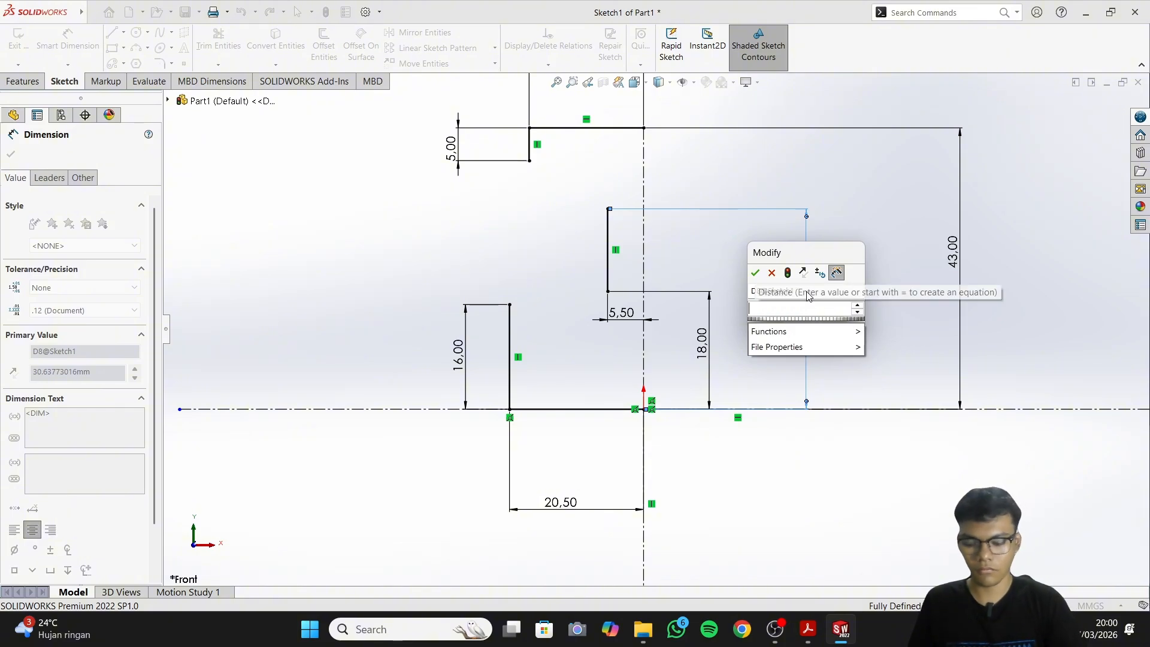
pyautogui.write('7')
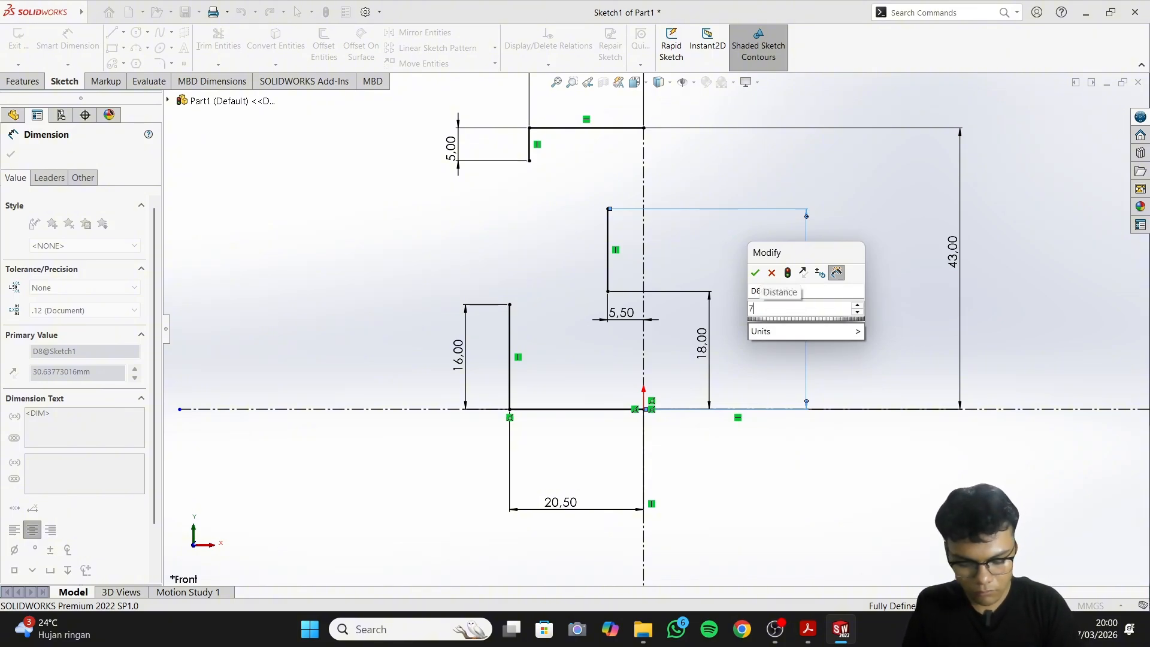
pyautogui.write('0/2')
pyautogui.press('Return')
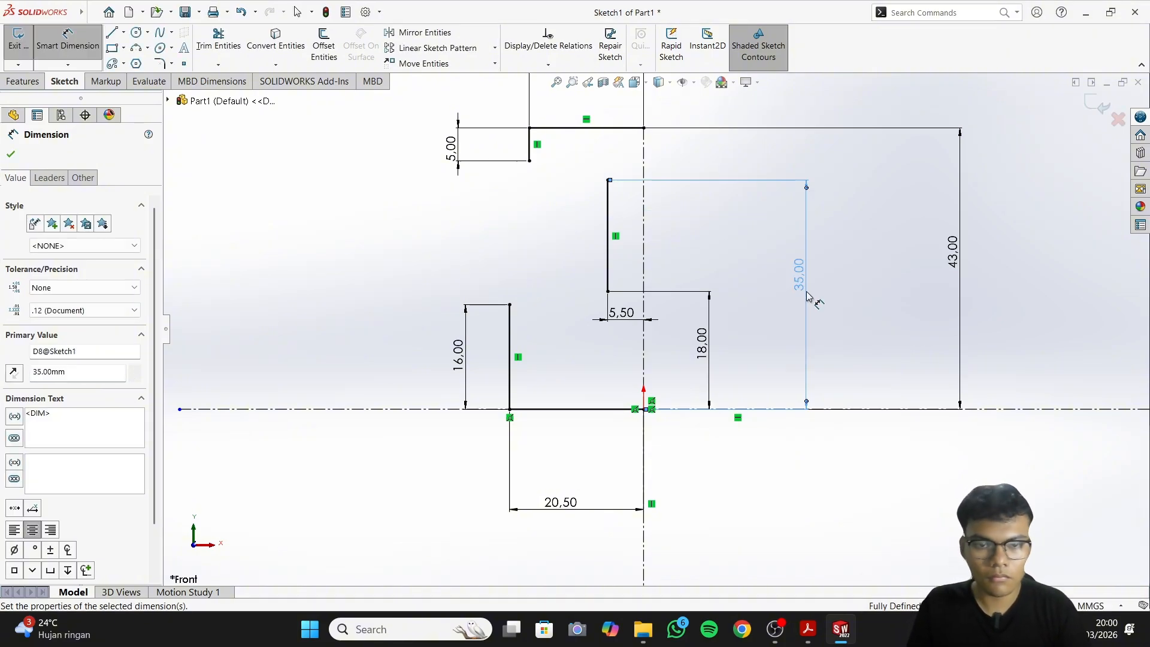
pyautogui.click(756, 275)
pyautogui.rightClick(756, 275)
pyautogui.click(794, 306)
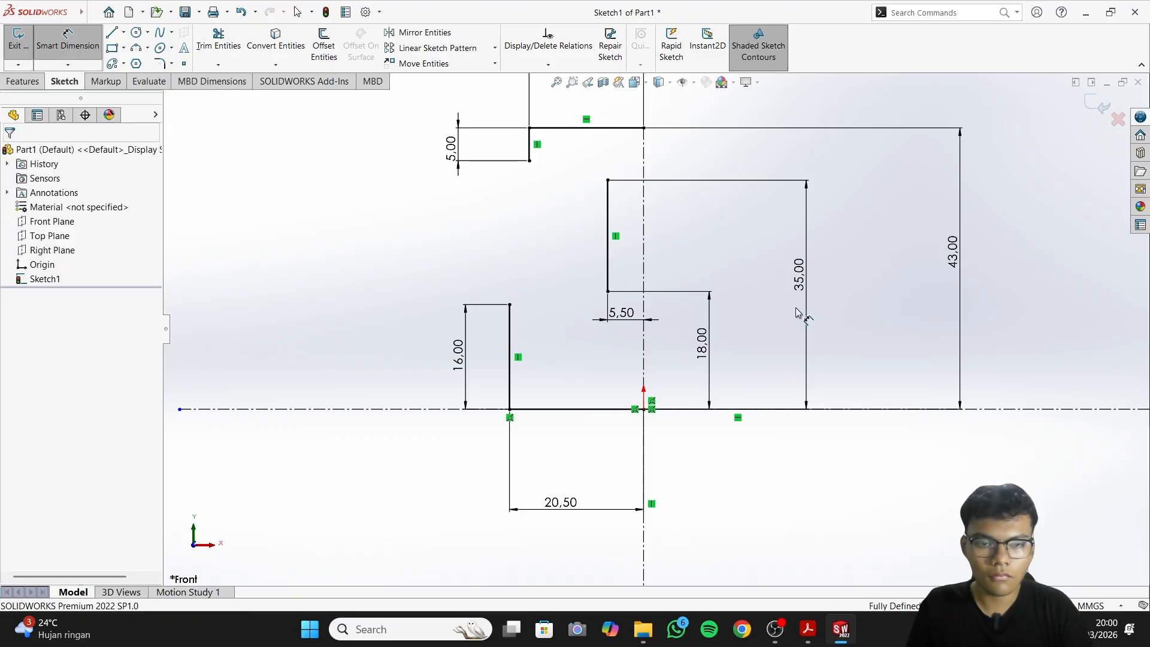
# Check the PDF drawing and draw two sloped lines joining the inner vertical line's ends to the rim's lower corner and the hub's upper corner
pyautogui.click(807, 640)
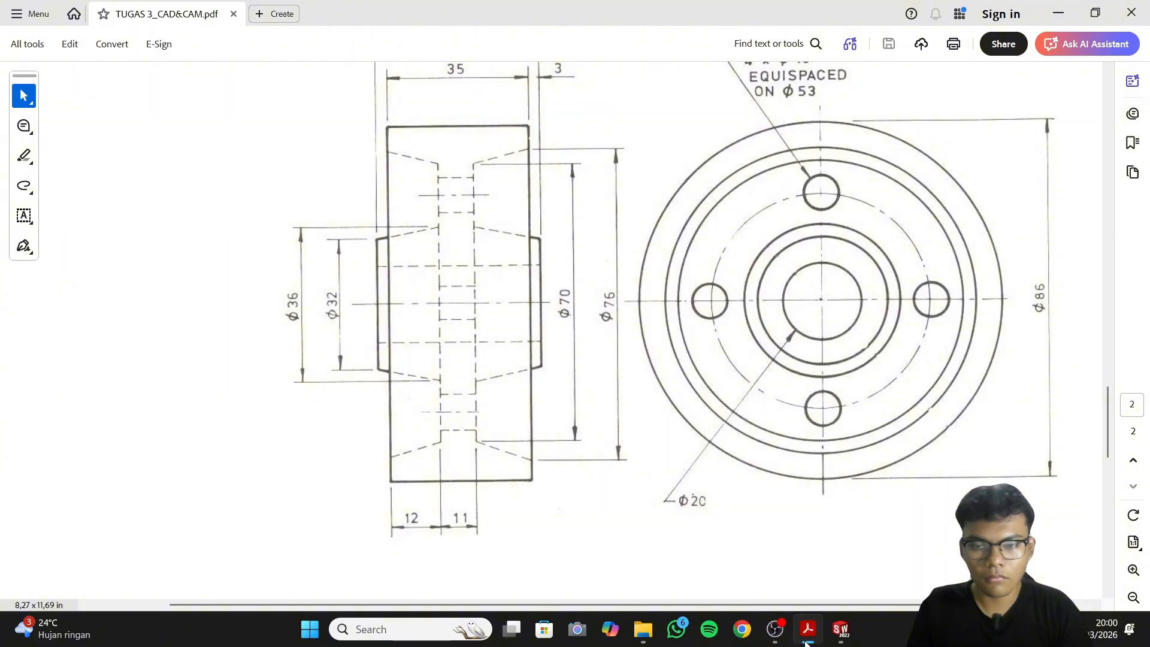
pyautogui.click(807, 639)
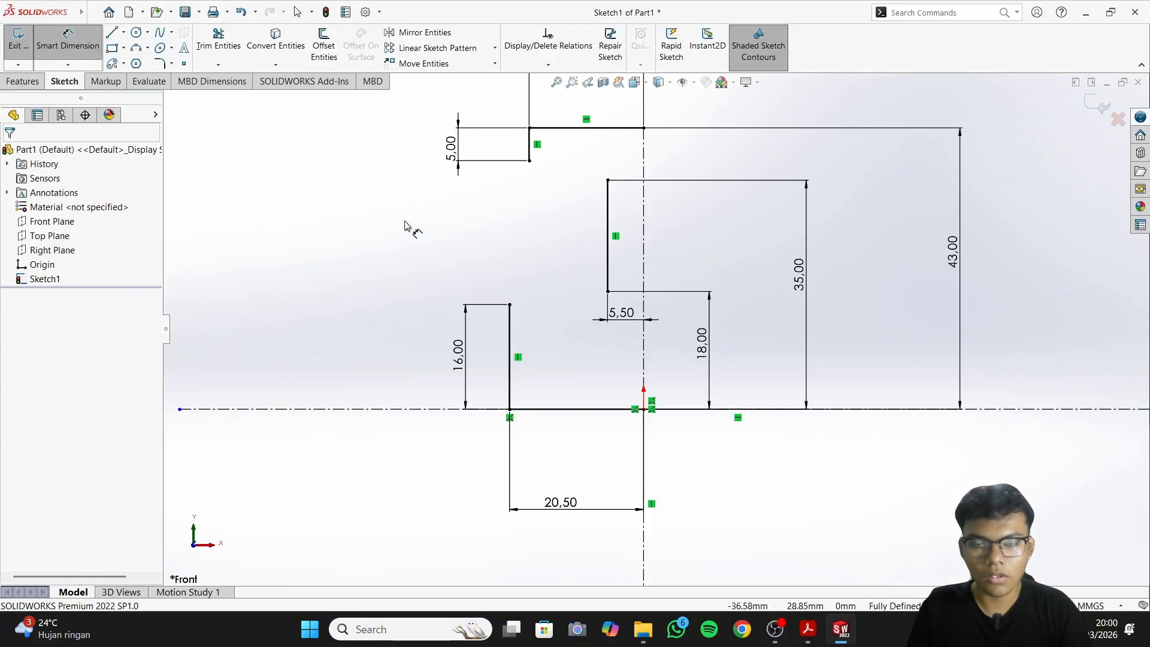
pyautogui.click(112, 33)
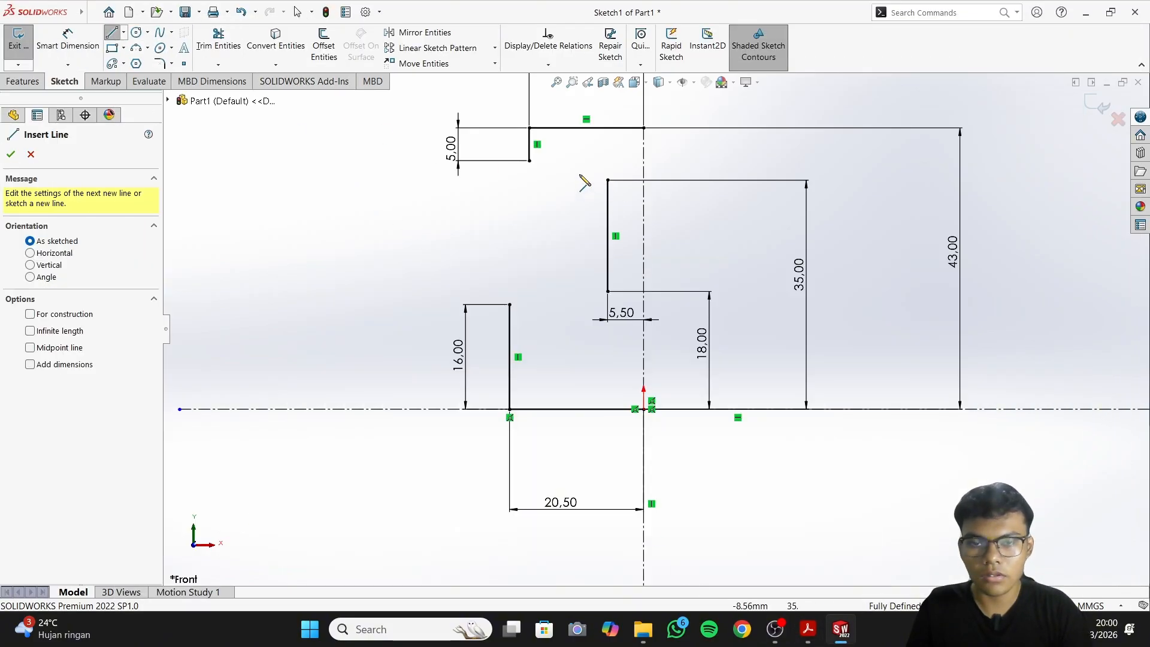
pyautogui.click(530, 161)
pyautogui.click(608, 179)
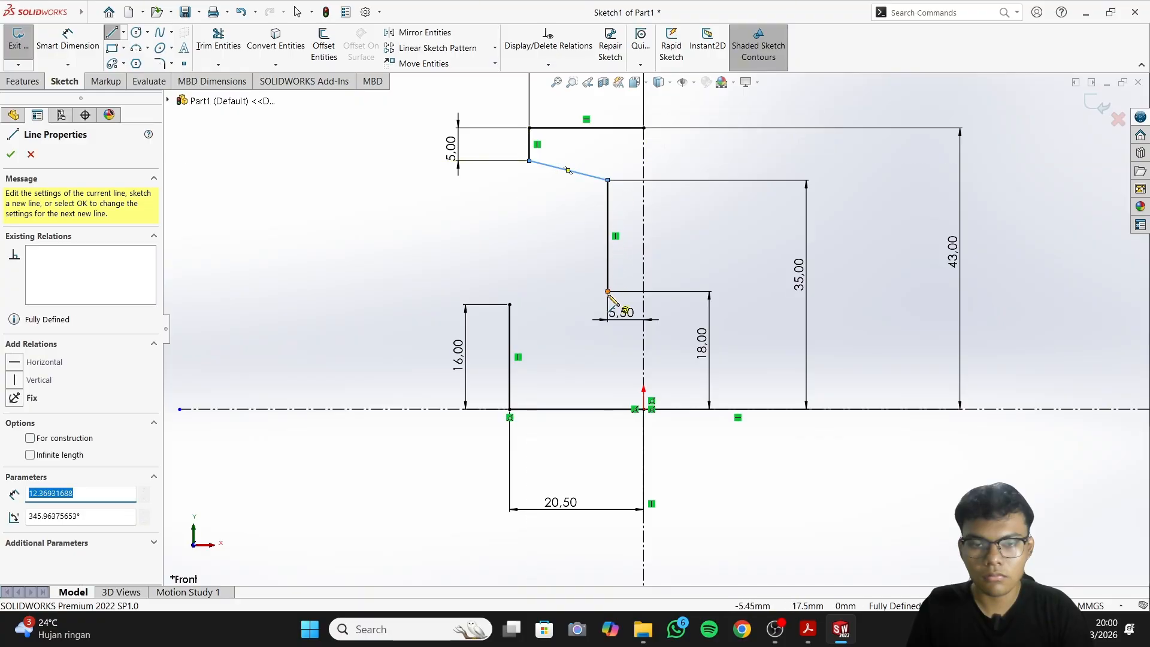
pyautogui.click(608, 292)
pyautogui.click(510, 307)
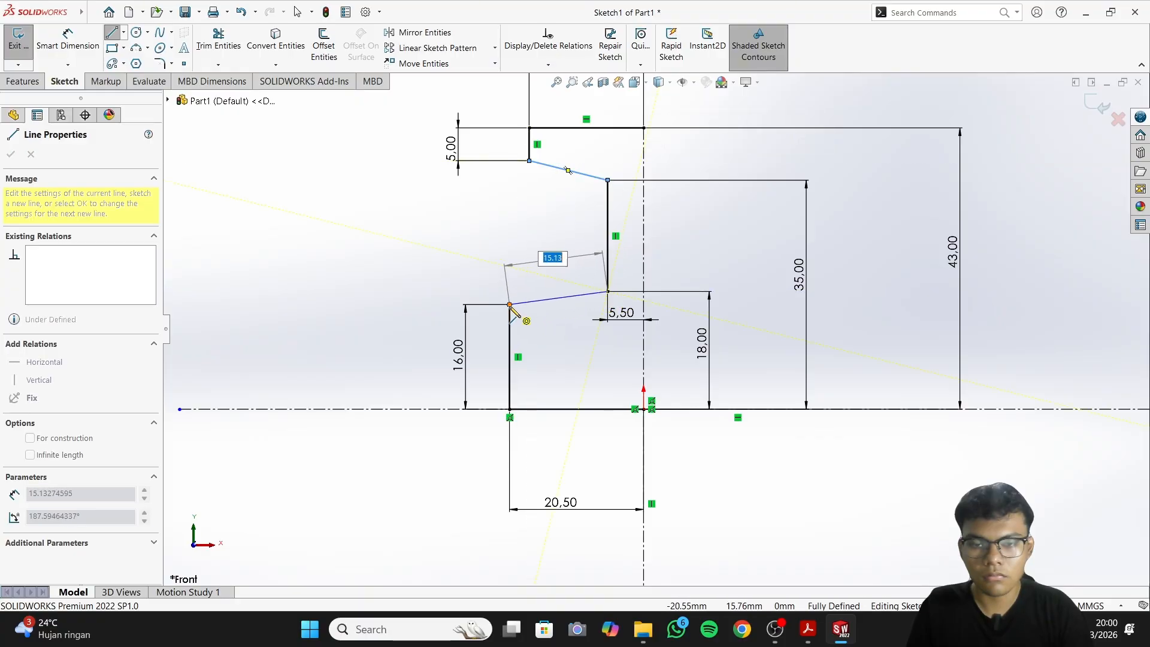
pyautogui.press('f')
pyautogui.rightClick(471, 250)
pyautogui.click(501, 256)
pyautogui.press('f')
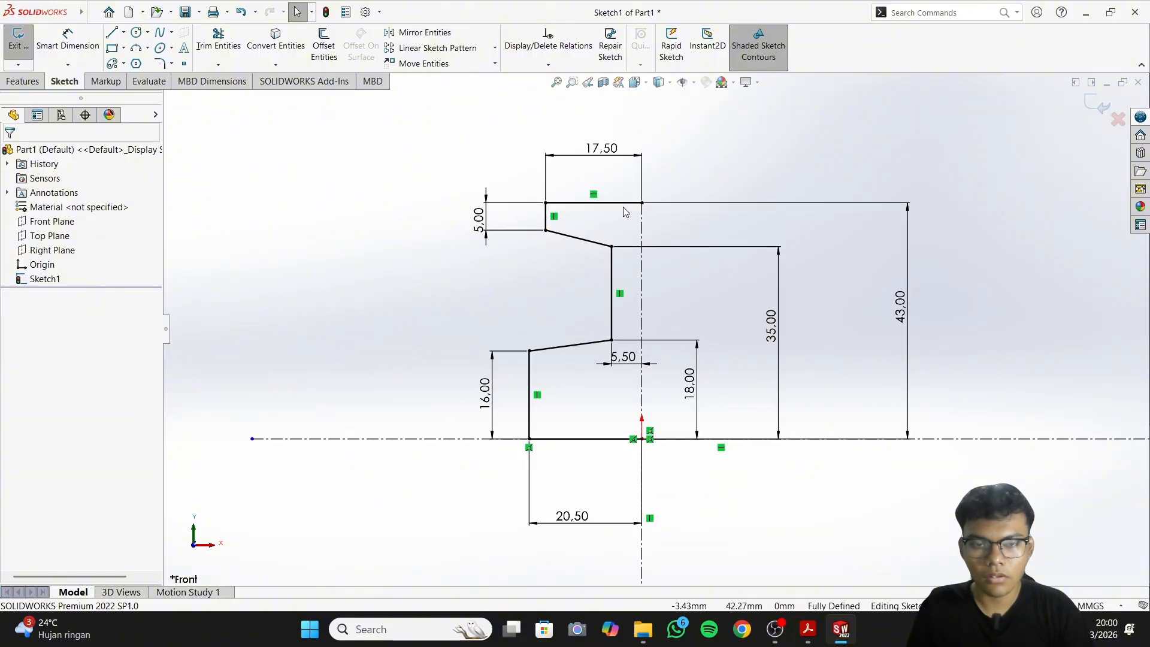
# Mirror all seven lines of the half profile about the vertical centerline to close the wheel's cross-section
pyautogui.click(420, 33)
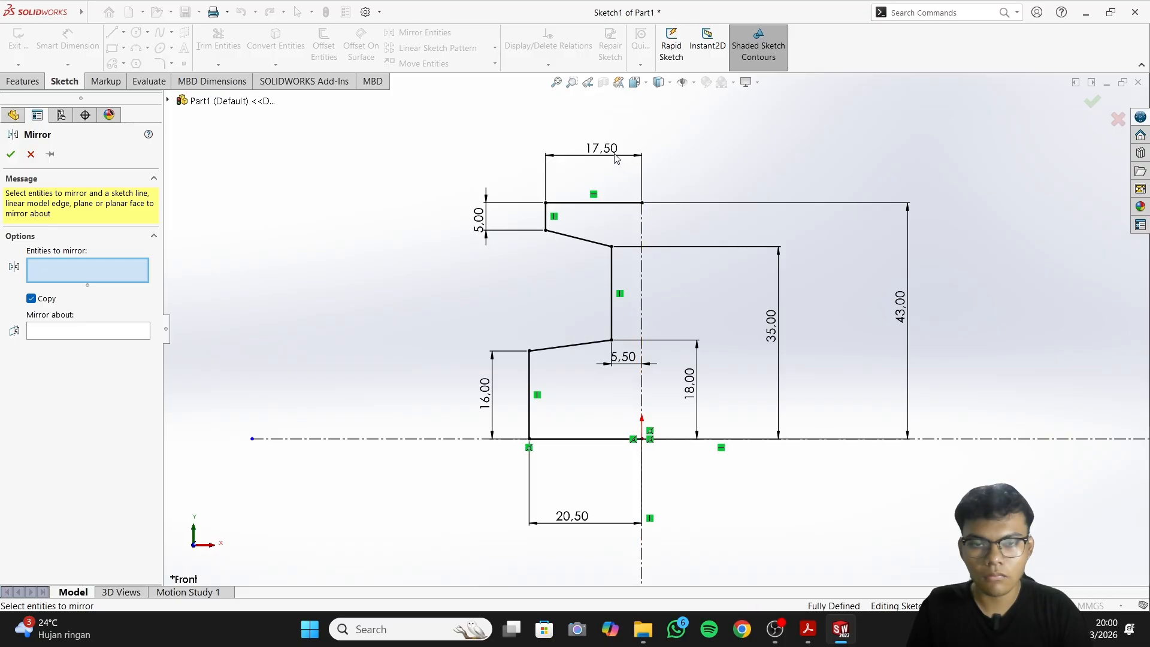
pyautogui.scroll(-2, 616, 159)
pyautogui.click(606, 239)
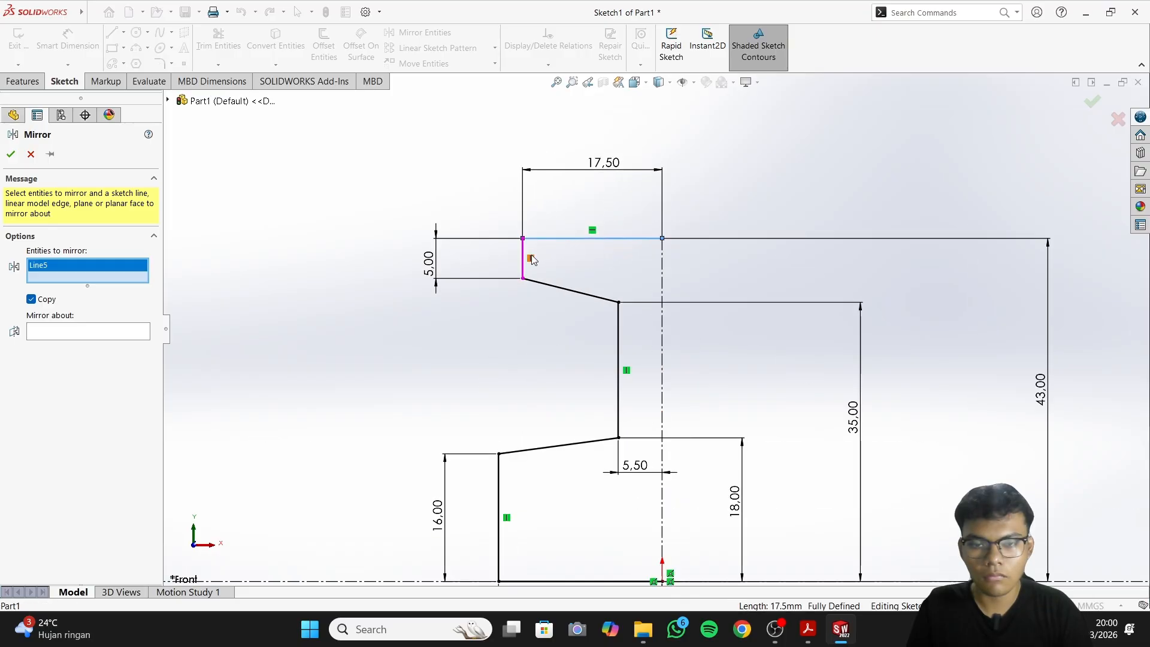
pyautogui.click(524, 256)
pyautogui.click(606, 298)
pyautogui.click(619, 388)
pyautogui.click(558, 445)
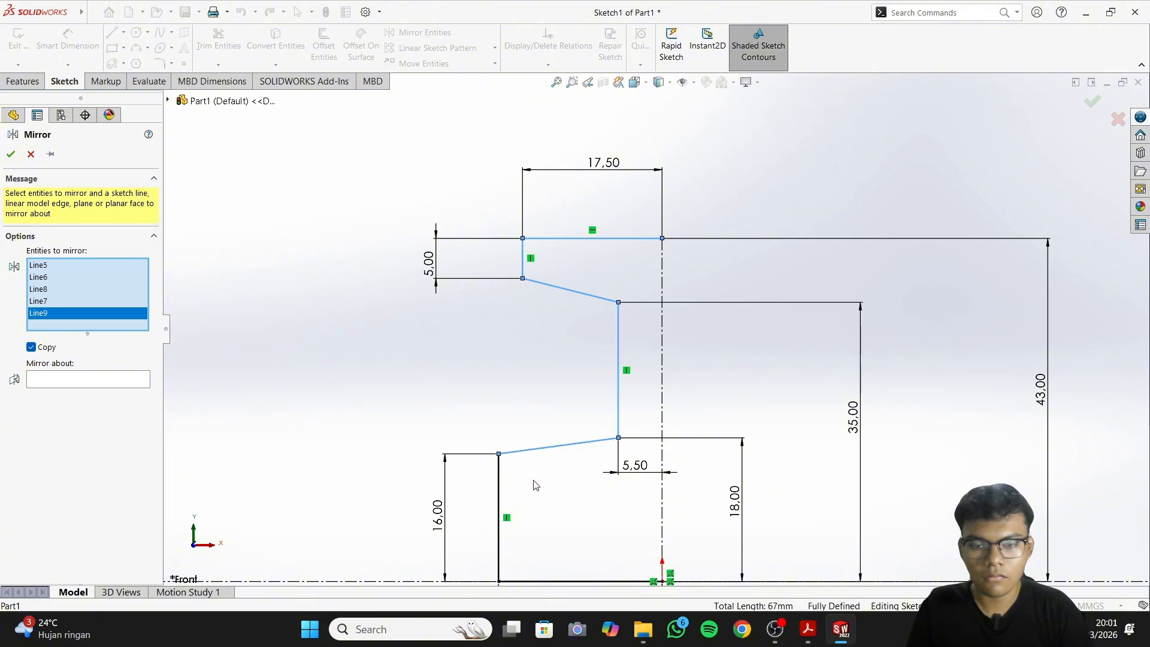
pyautogui.click(500, 506)
pyautogui.scroll(2, 539, 504)
pyautogui.click(572, 503)
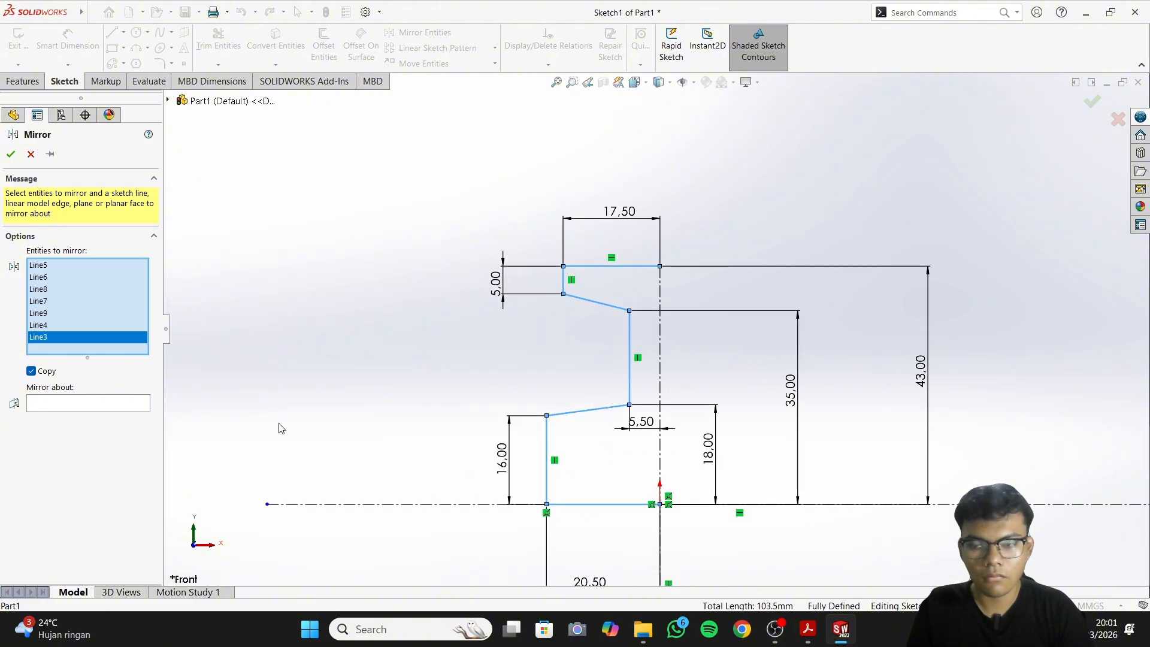
pyautogui.click(139, 404)
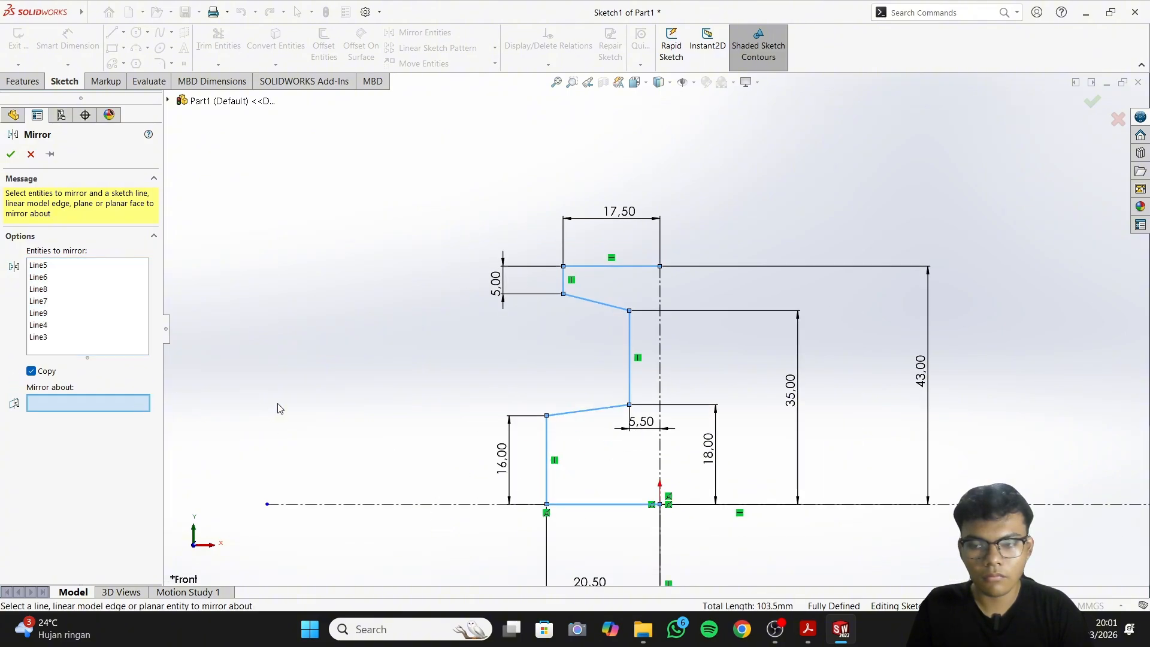
pyautogui.click(661, 377)
pyautogui.press('Return')
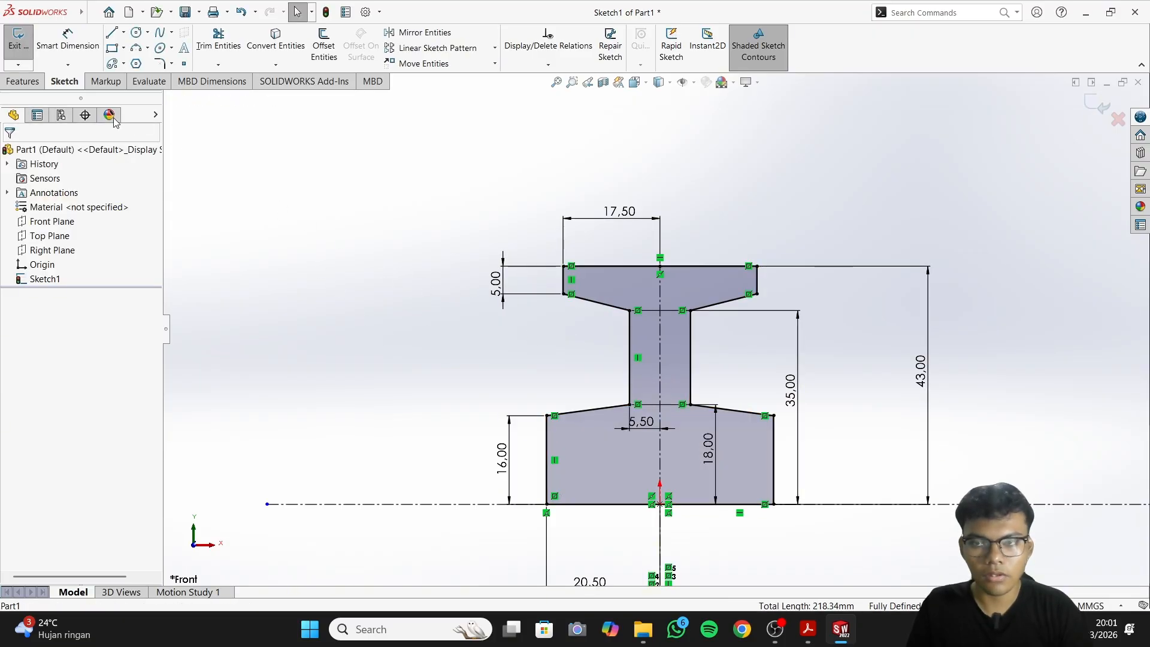
# Revolve the closed profile 360 degrees about its bottom horizontal line using Revolved Boss/Base
pyautogui.click(22, 81)
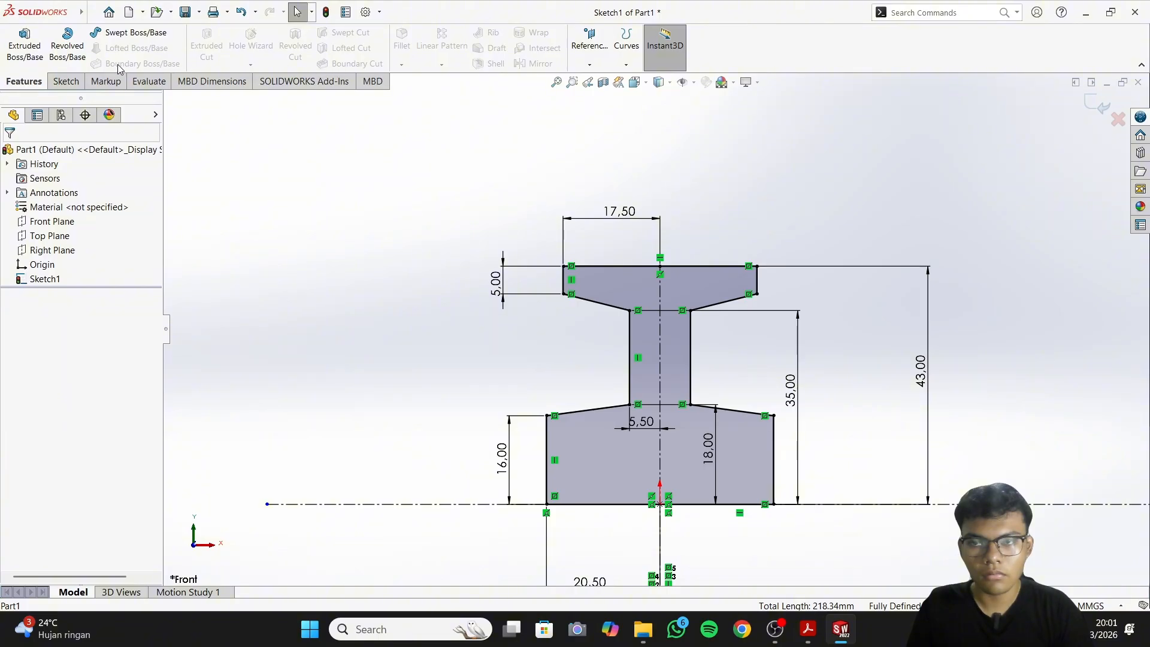
pyautogui.click(67, 42)
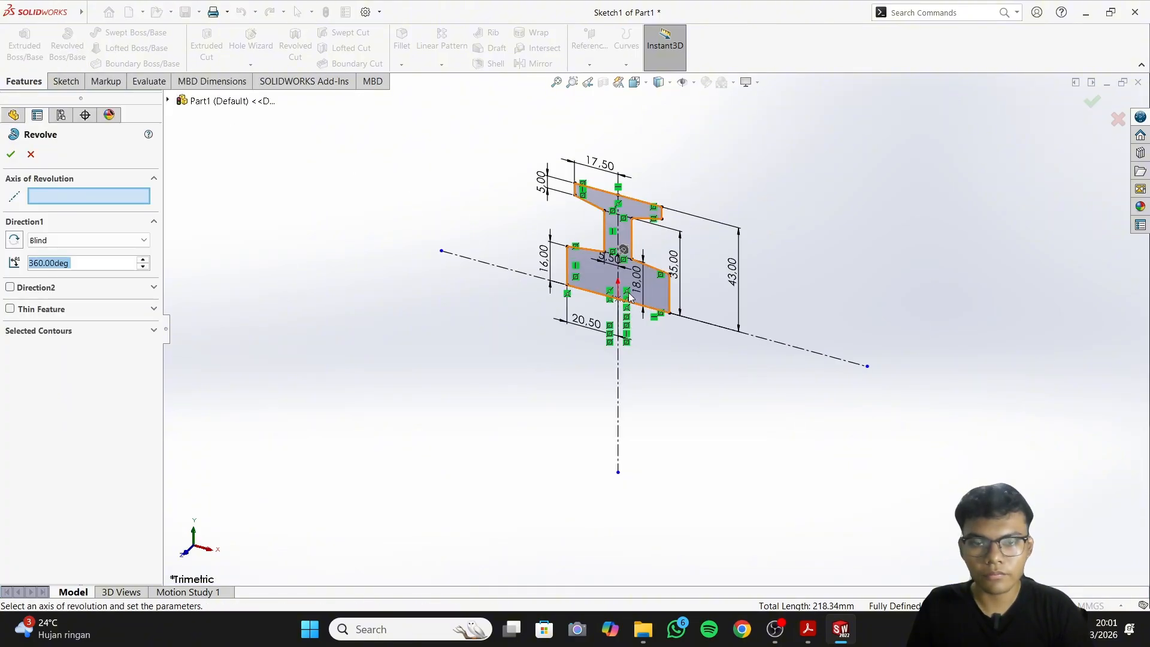
pyautogui.click(594, 291)
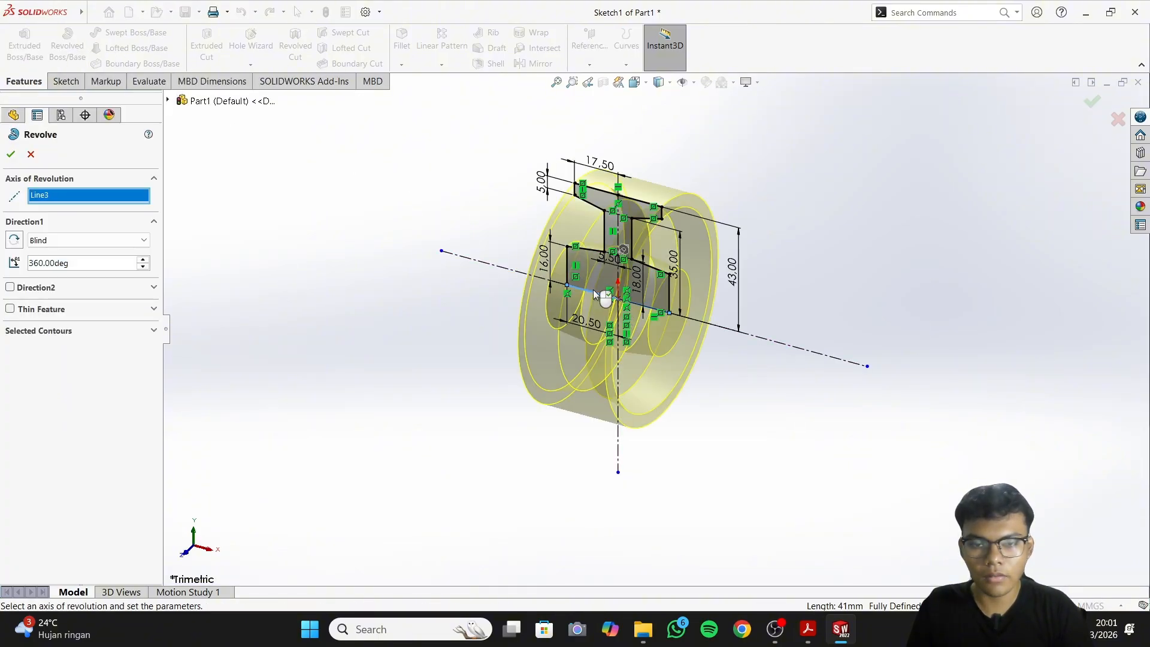
pyautogui.rightClick(362, 226)
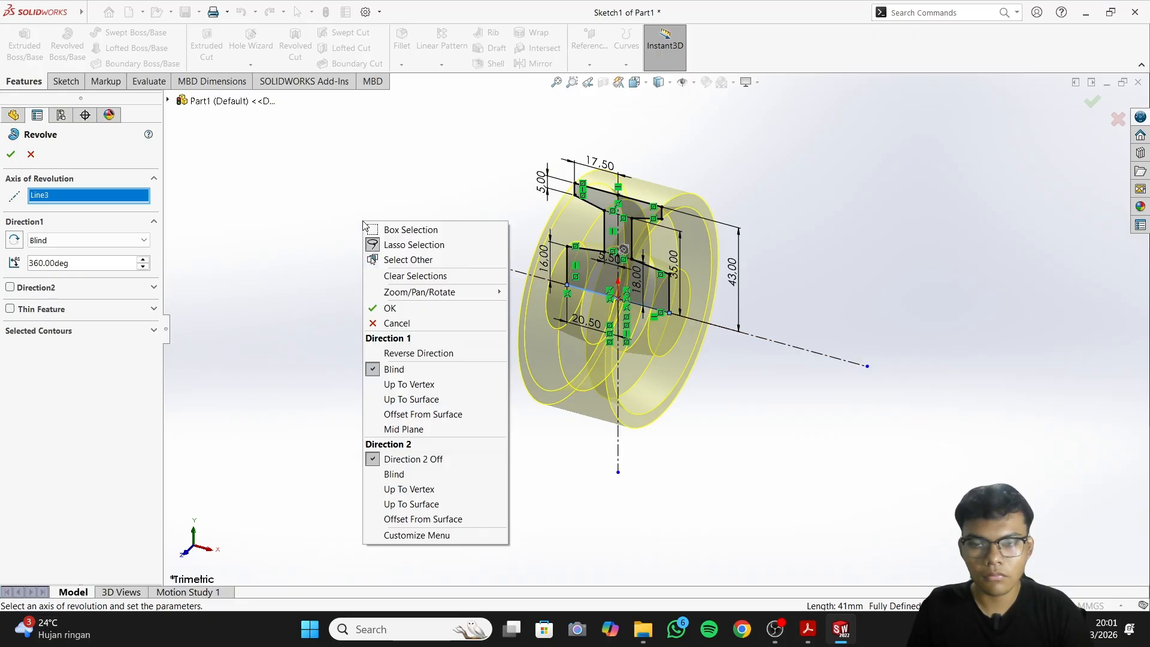
pyautogui.press('Escape')
pyautogui.click(10, 155)
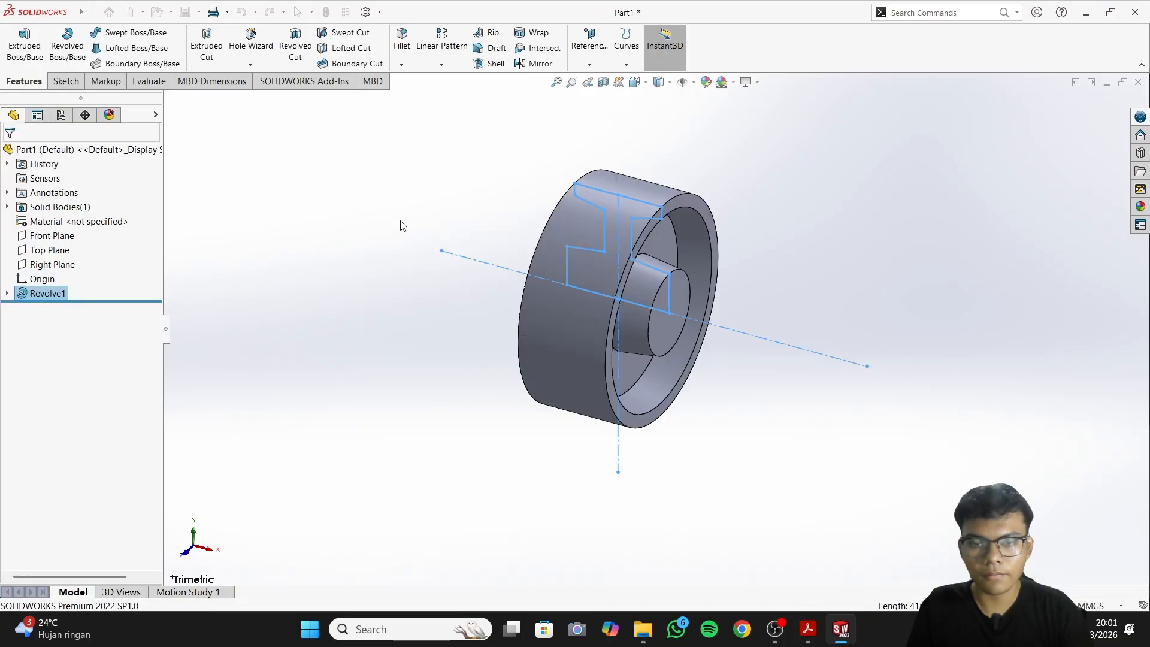
# Check the bore size in the PDF drawing and sketch a circle about 13 mm in diameter, centred on the origin, on the hub's end face
pyautogui.moveTo(799, 273); pyautogui.dragTo(806, 254, button='middle')
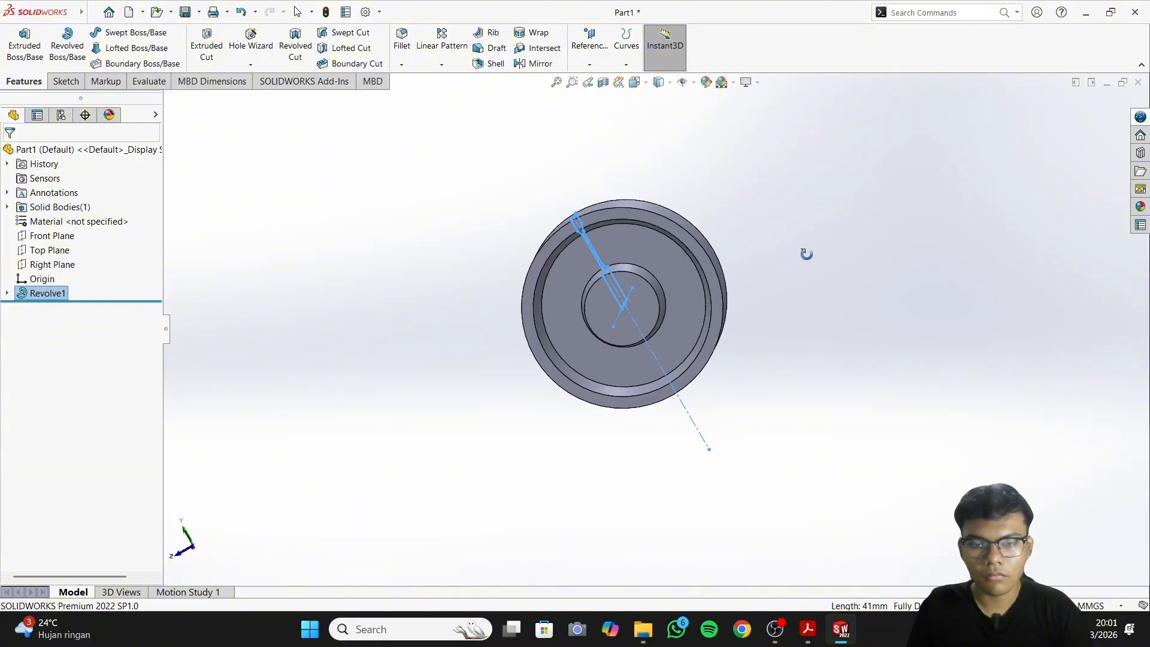
pyautogui.click(808, 629)
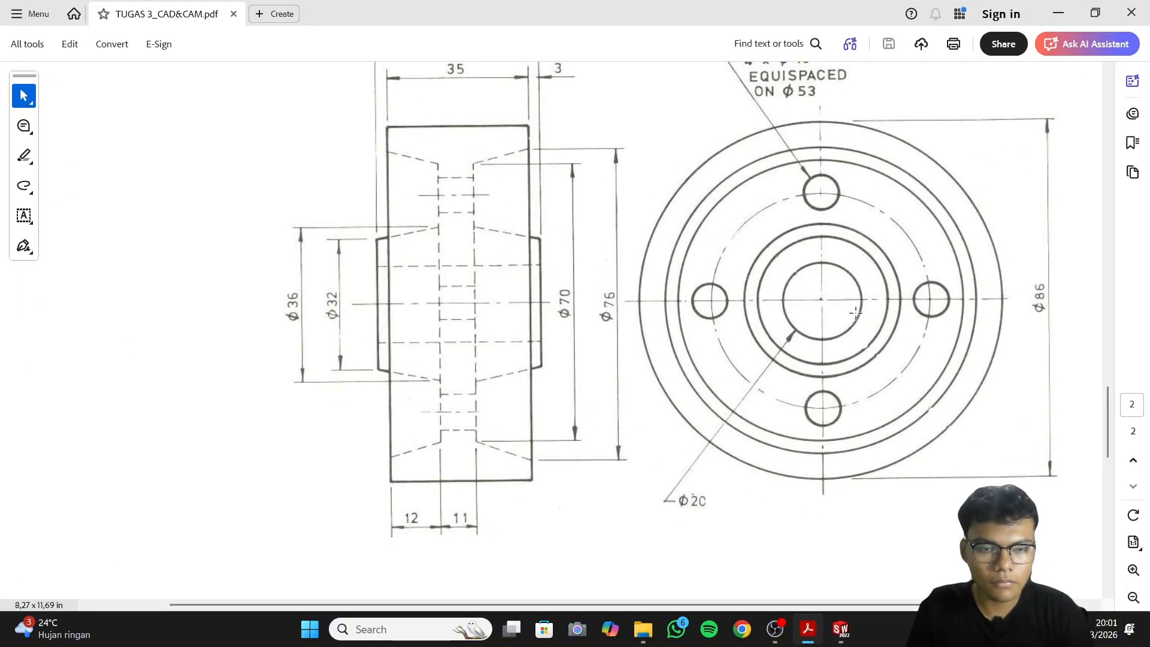
pyautogui.click(841, 629)
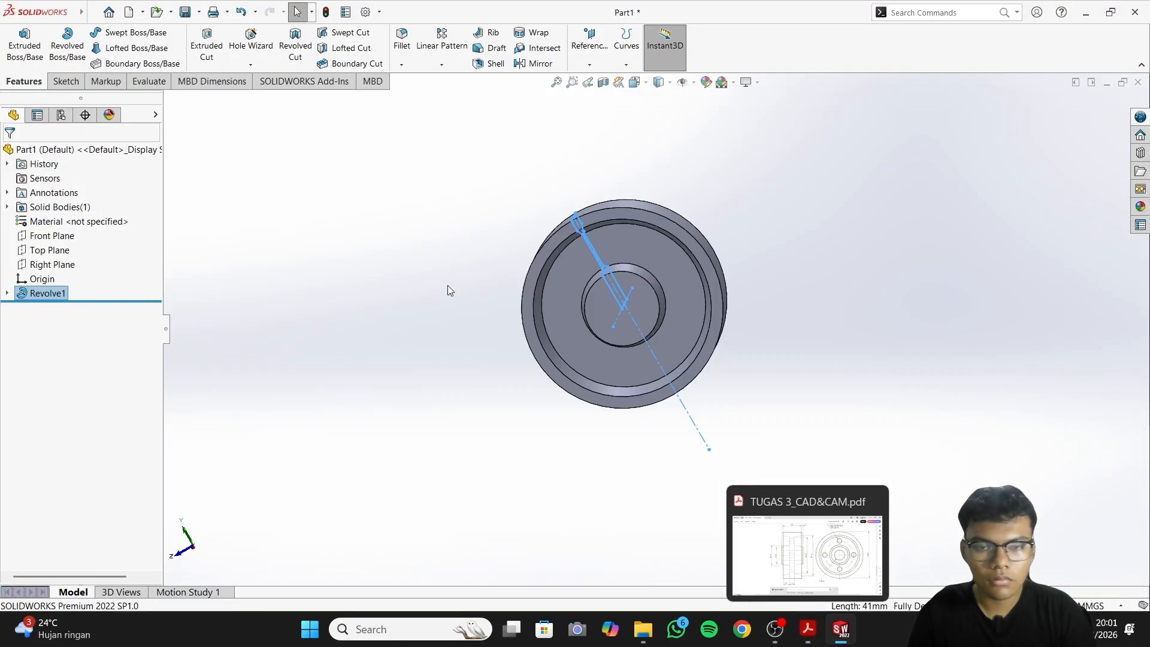
pyautogui.click(66, 81)
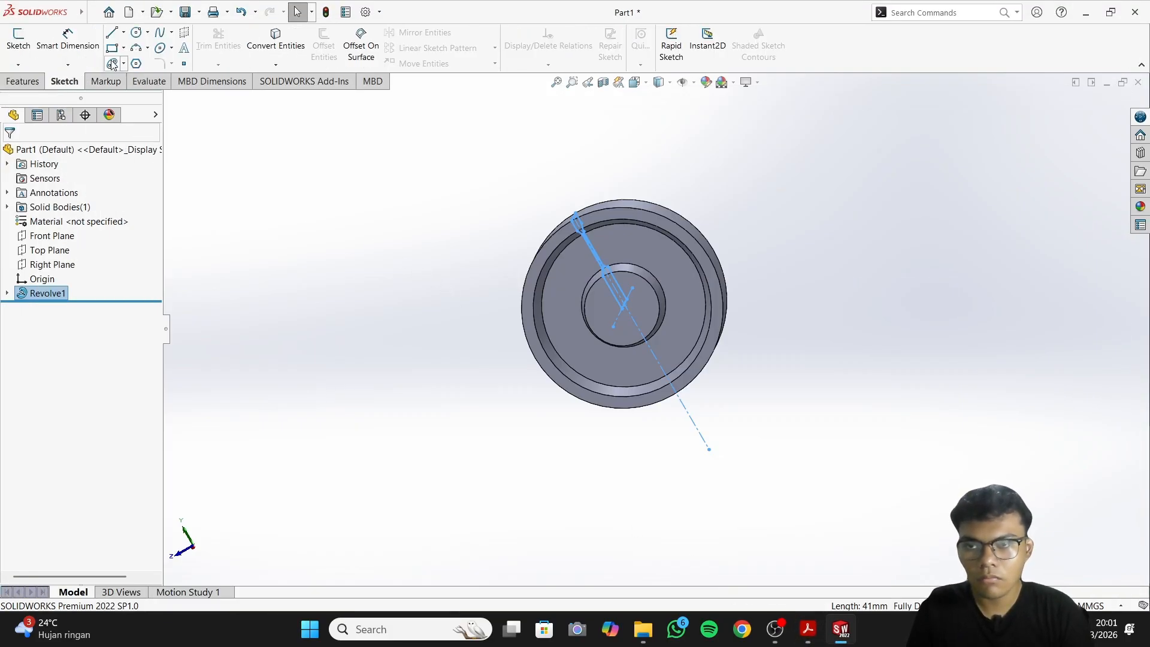
pyautogui.click(27, 45)
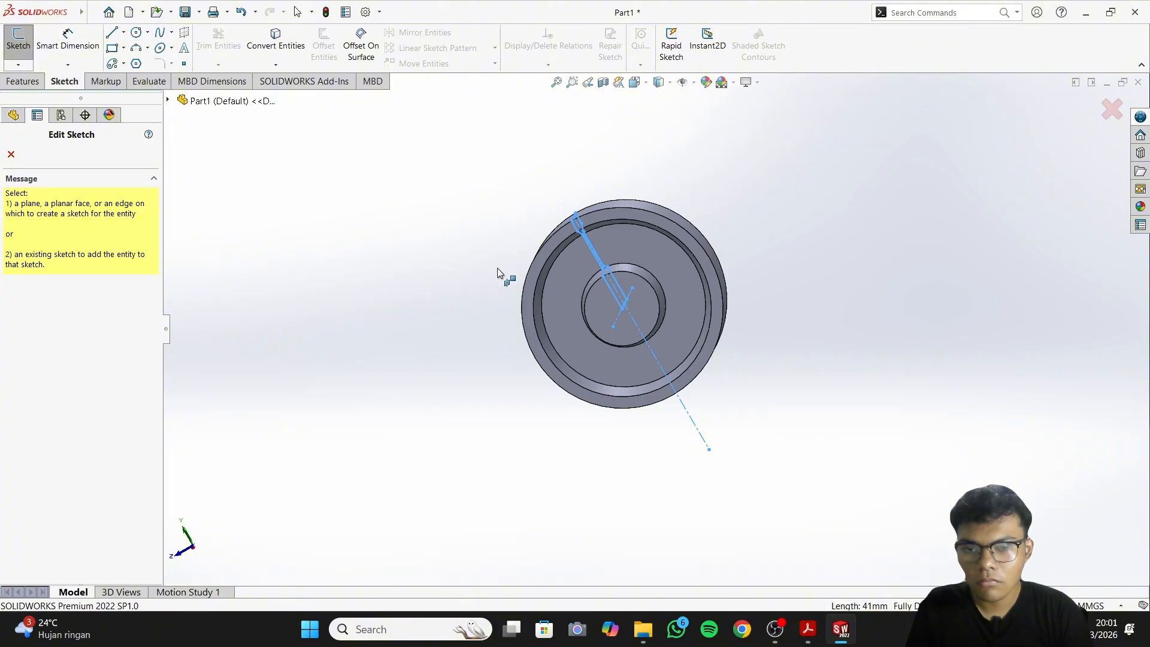
pyautogui.click(612, 307)
pyautogui.click(137, 31)
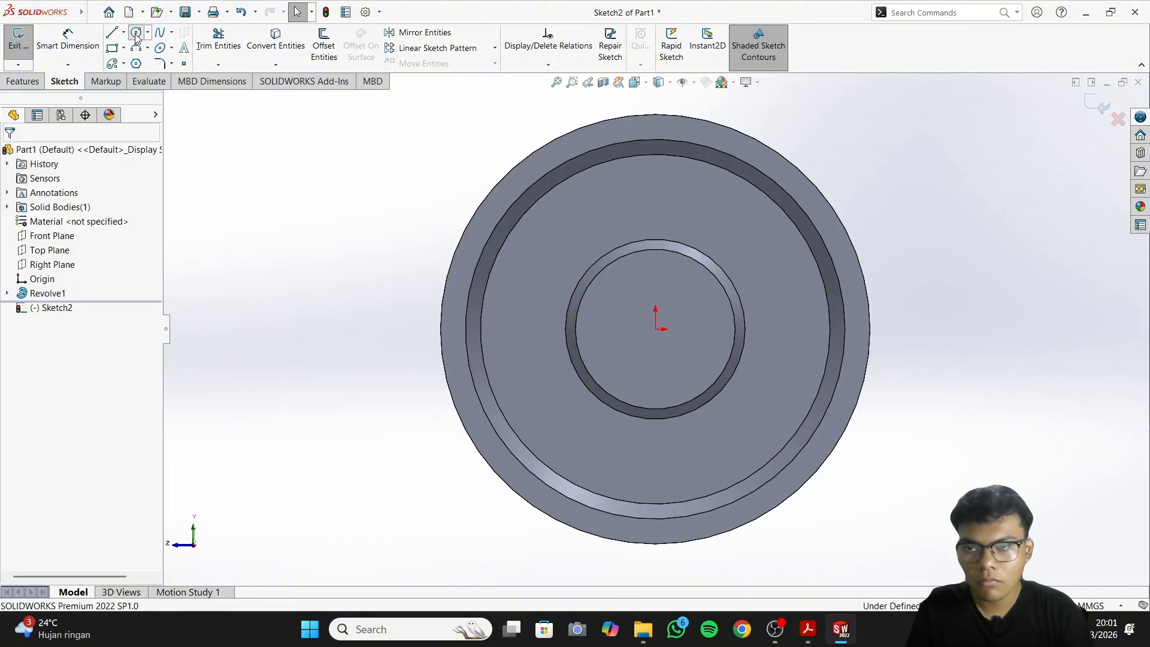
pyautogui.click(656, 329)
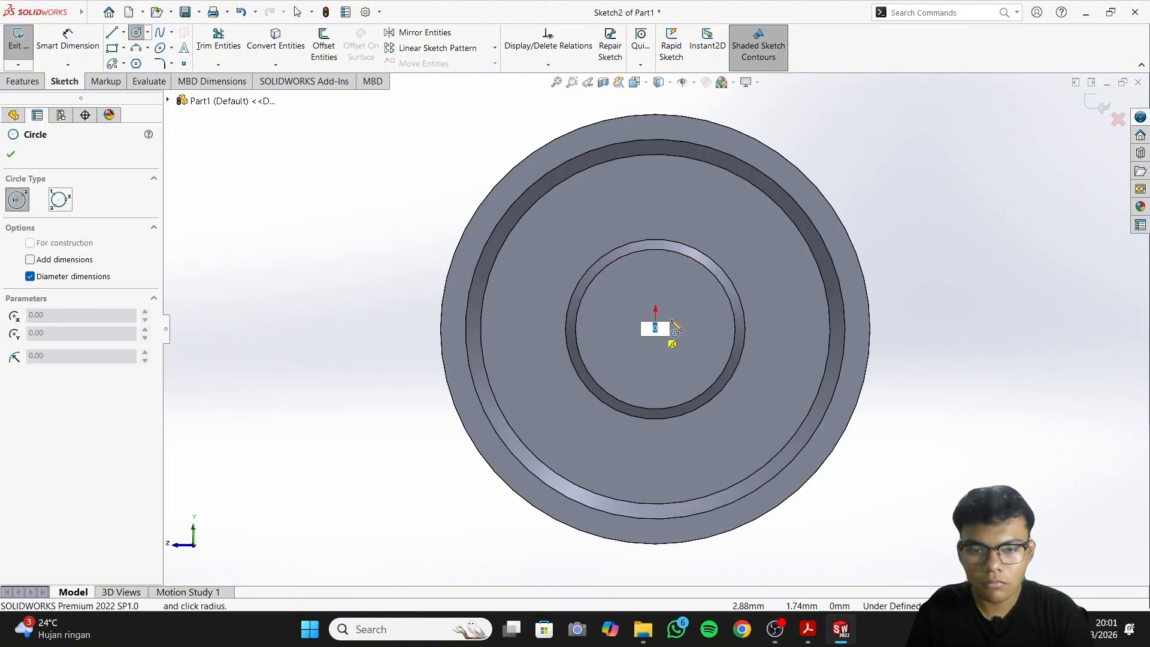
pyautogui.click(687, 324)
# Dimension the circle on the hub face with a diameter of 20 mm
pyautogui.rightClick(687, 323)
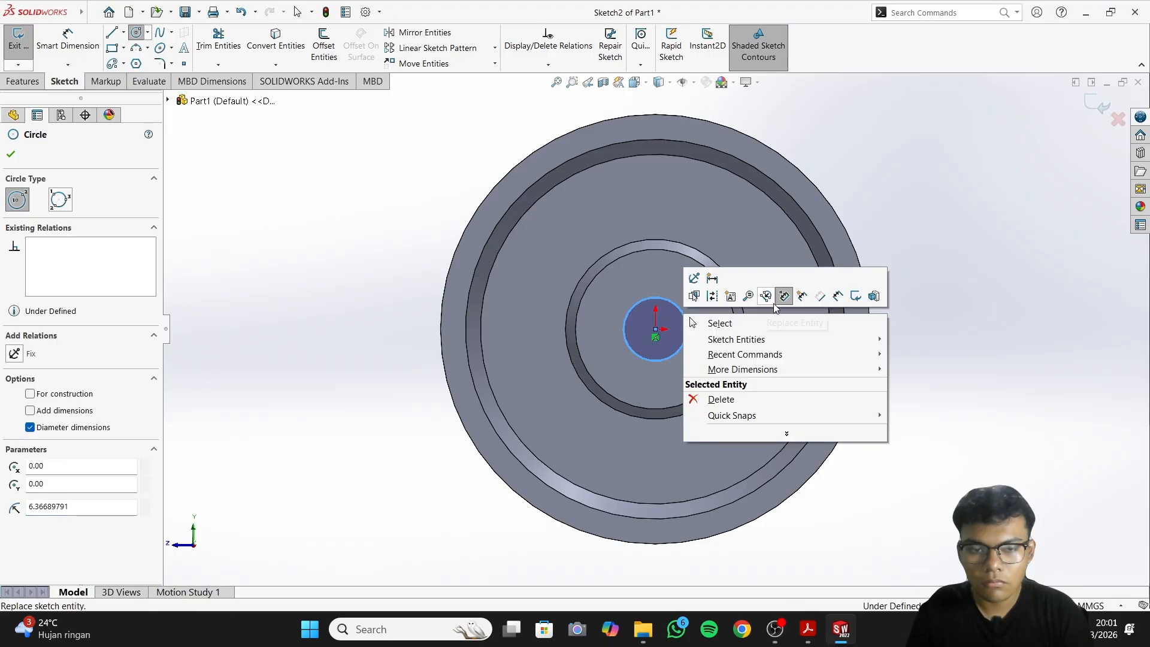
pyautogui.click(783, 298)
pyautogui.click(687, 325)
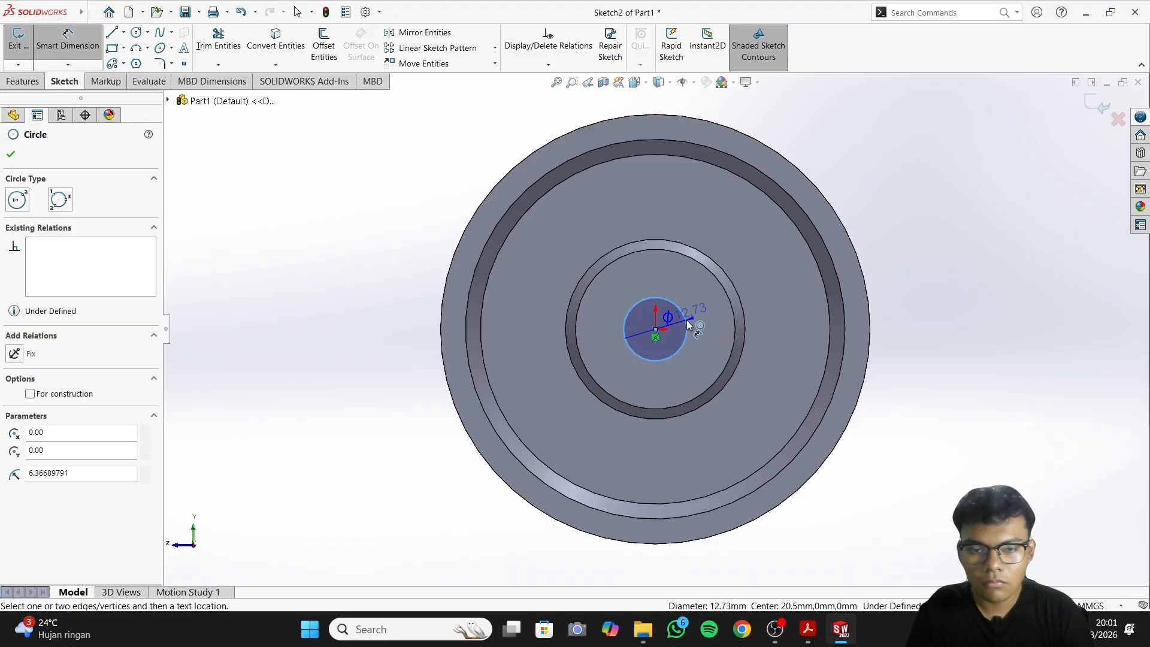
pyautogui.click(726, 333)
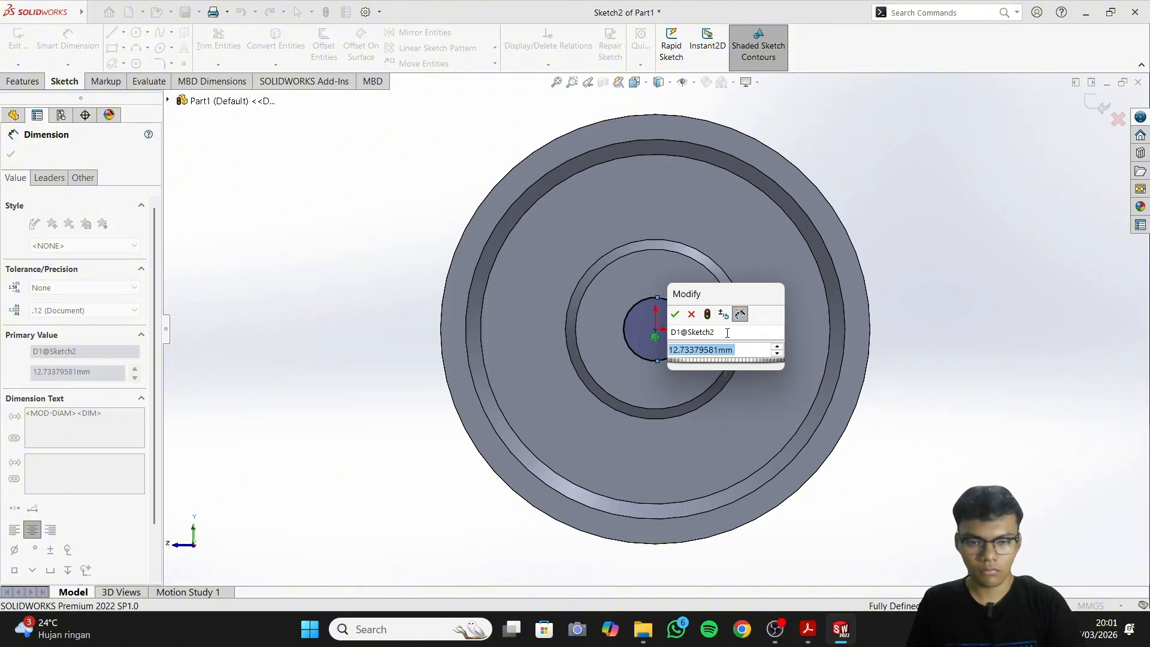
pyautogui.write('20')
pyautogui.press('Return')
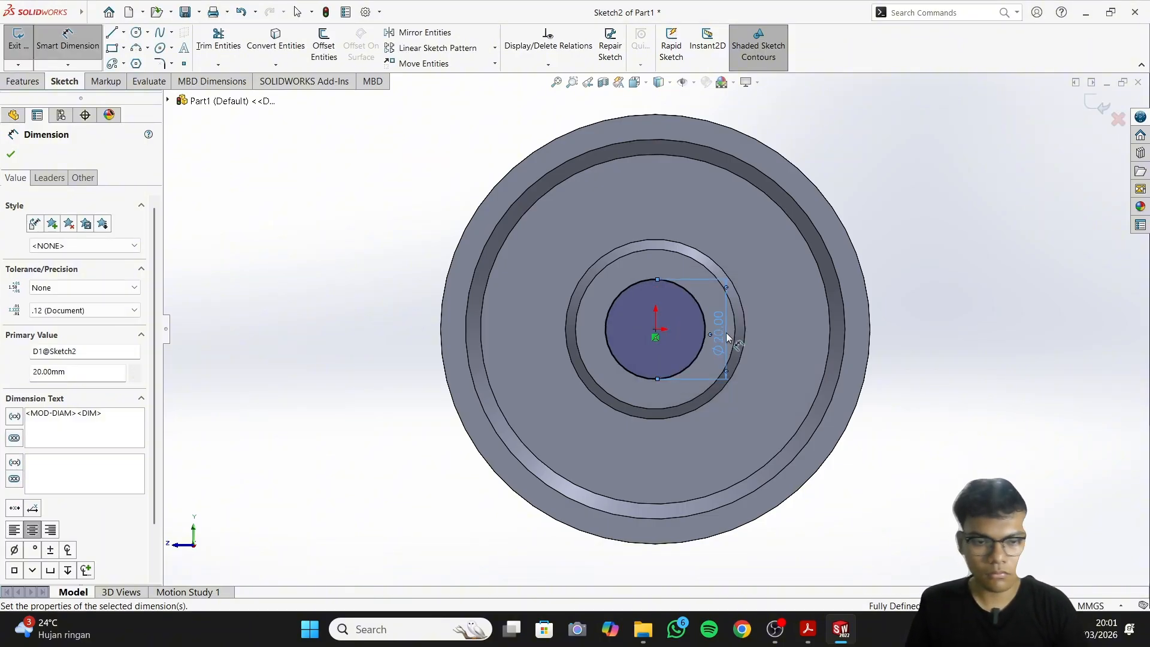
pyautogui.rightClick(726, 332)
pyautogui.click(756, 369)
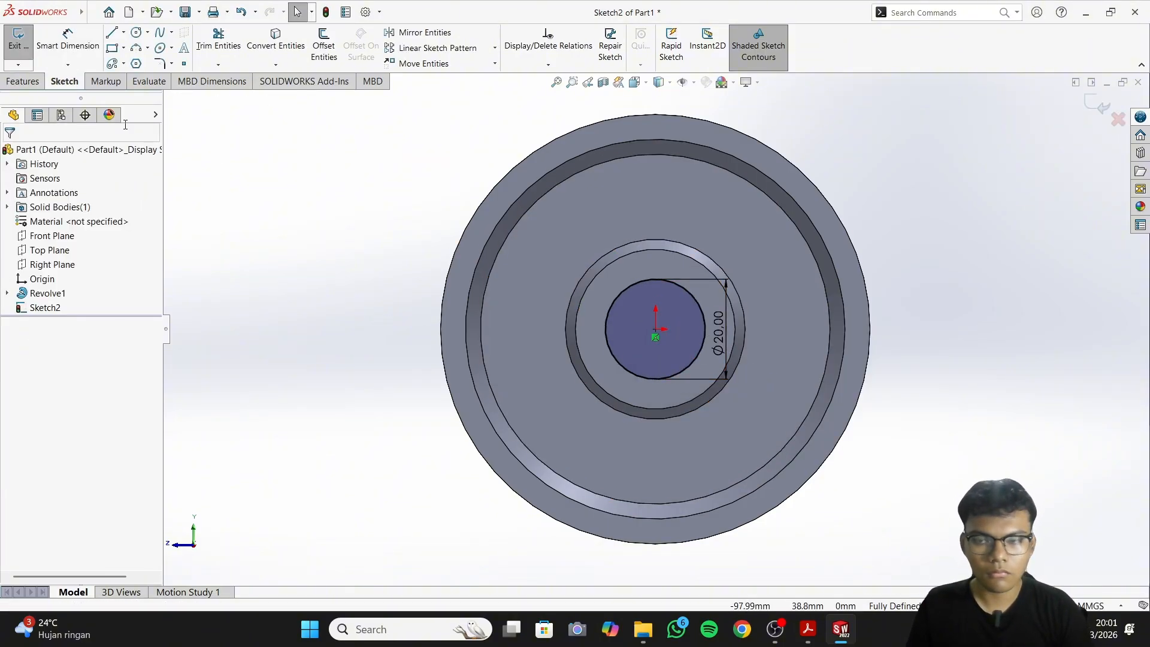
# Cut the 20 mm circle through the whole wheel with Extruded Cut set to Through All, directed into the body
pyautogui.click(23, 80)
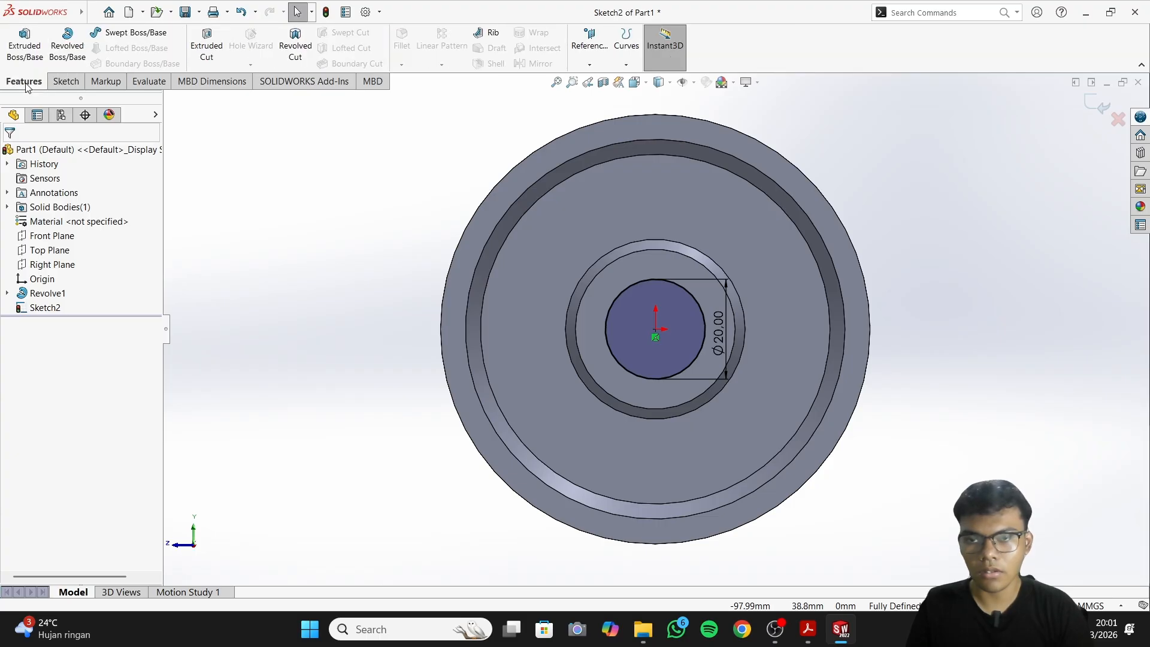
pyautogui.click(196, 40)
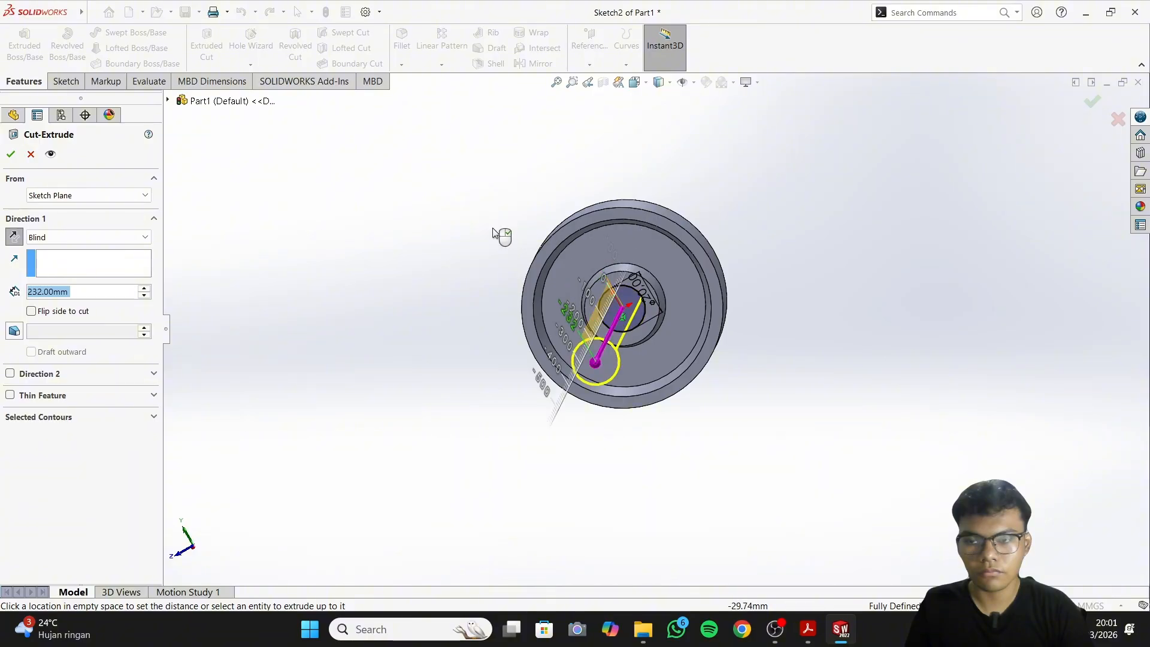
pyautogui.click(70, 238)
pyautogui.click(81, 259)
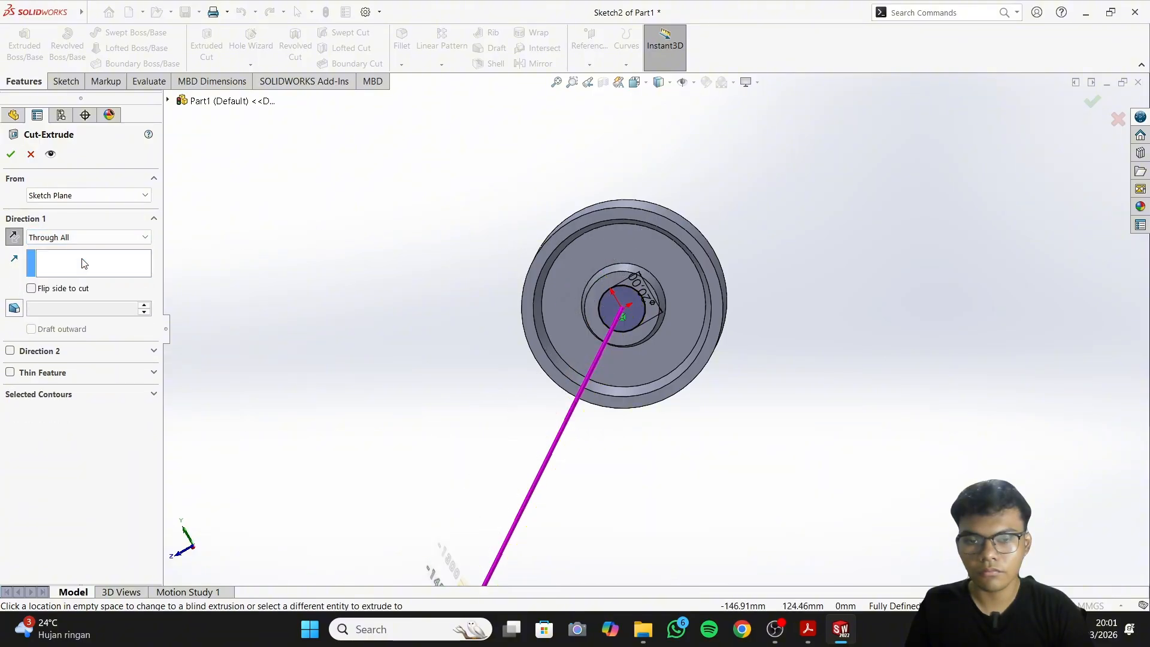
pyautogui.click(11, 155)
pyautogui.moveTo(812, 278); pyautogui.dragTo(775, 335, button='middle')
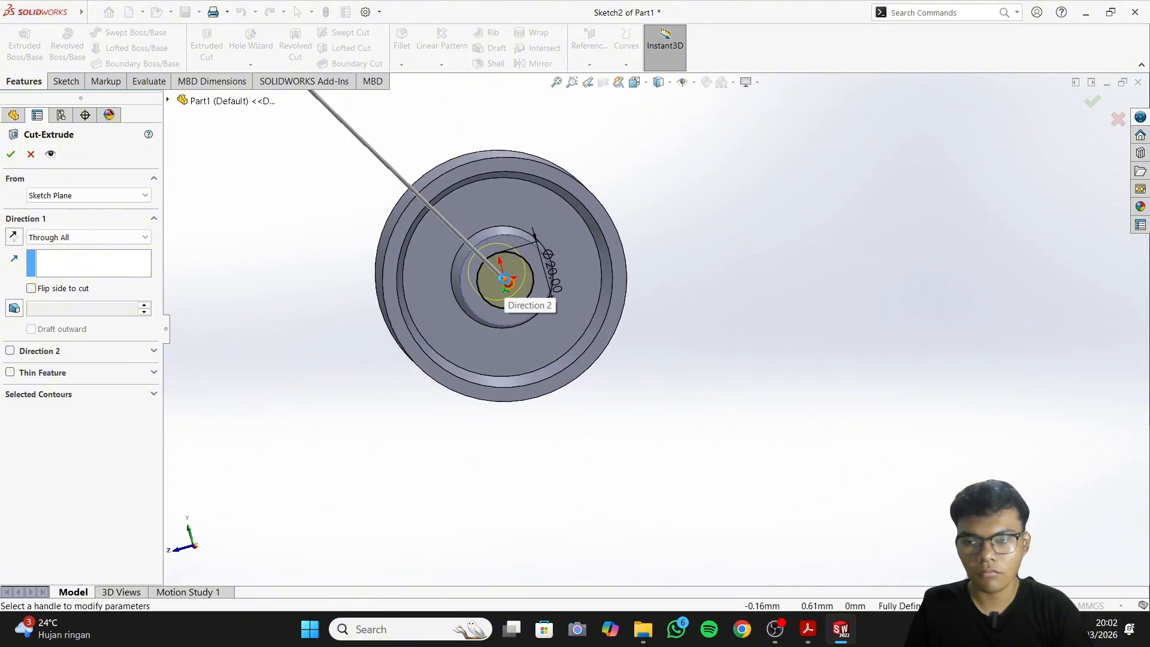
pyautogui.press('Return')
pyautogui.moveTo(511, 280); pyautogui.dragTo(816, 349, button='middle')
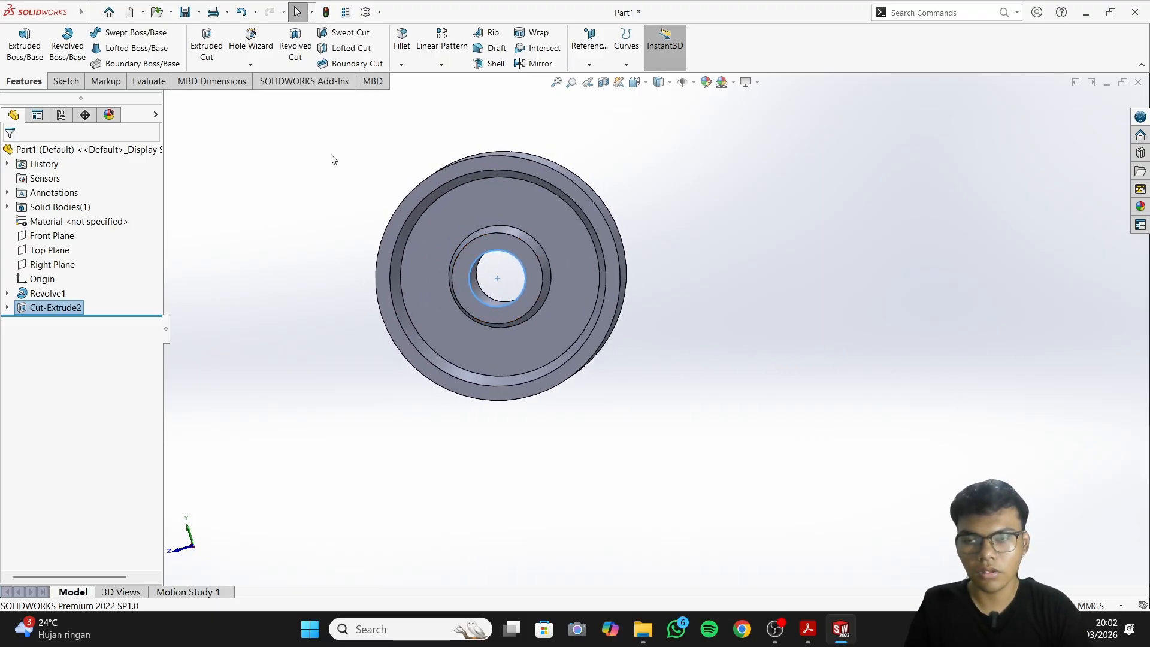
# Sketch a construction circle about 50 mm in diameter, centred on the origin, on the hub's ring-shaped end face
pyautogui.click(66, 80)
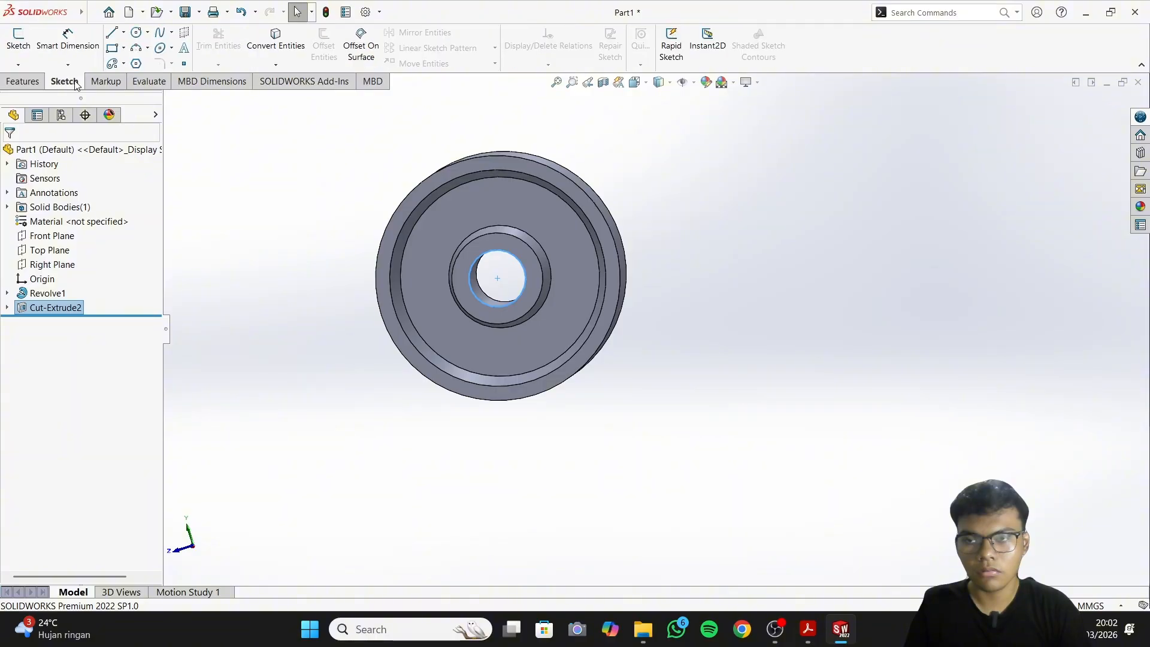
pyautogui.click(18, 37)
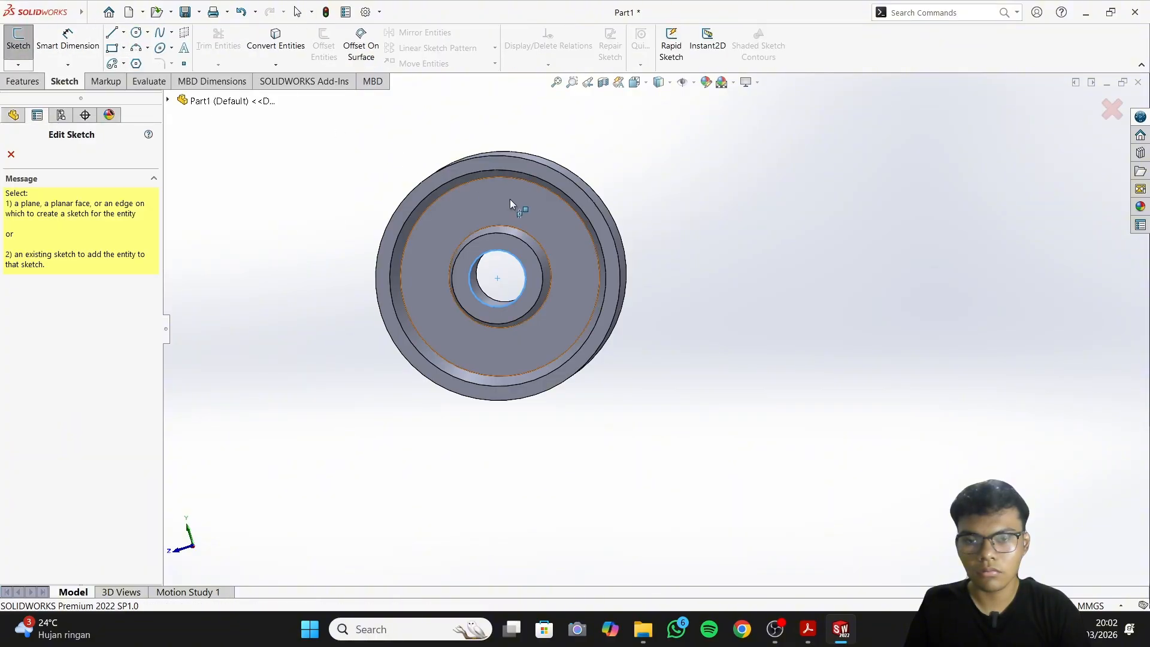
pyautogui.click(531, 268)
pyautogui.moveTo(823, 640)
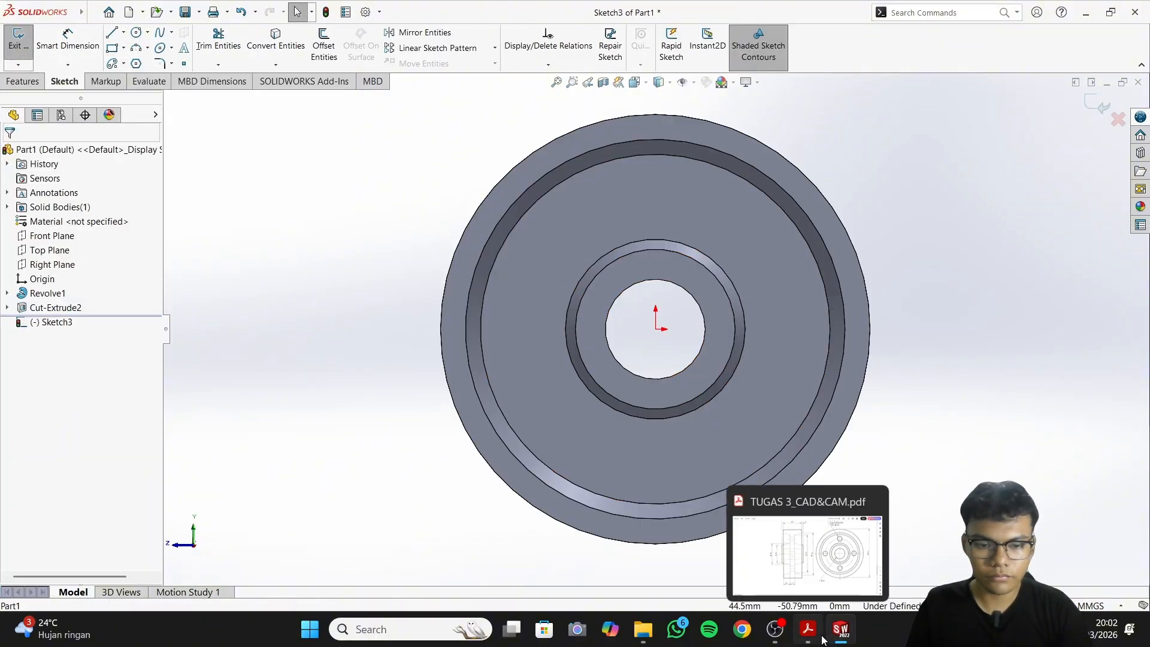
pyautogui.click(143, 36)
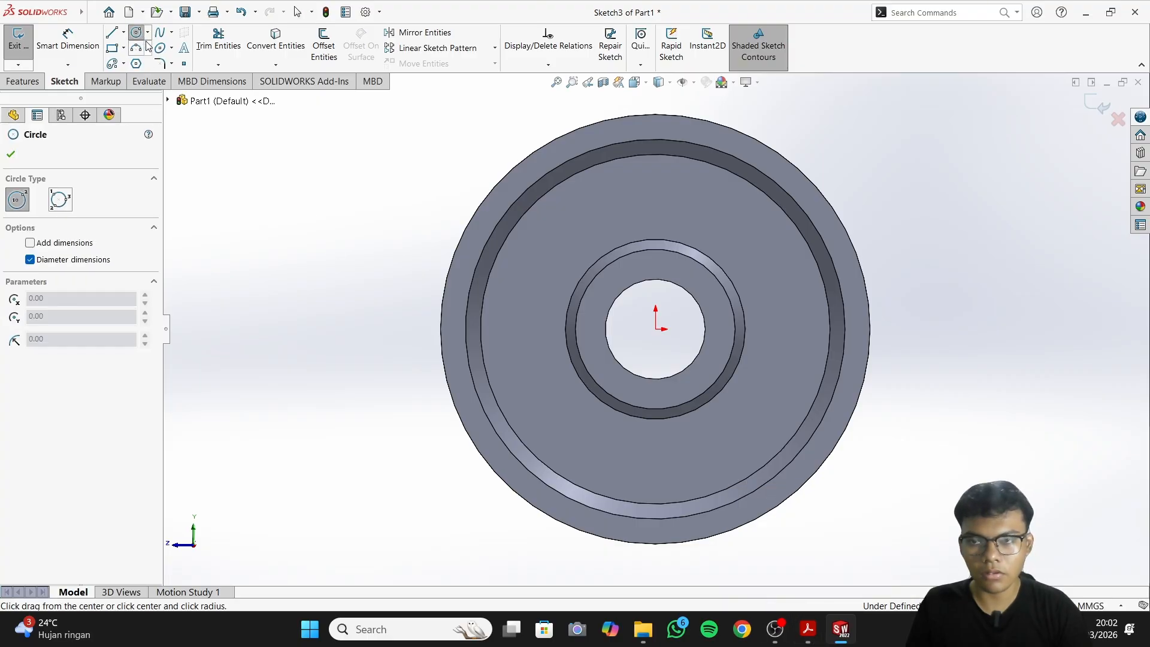
pyautogui.click(656, 329)
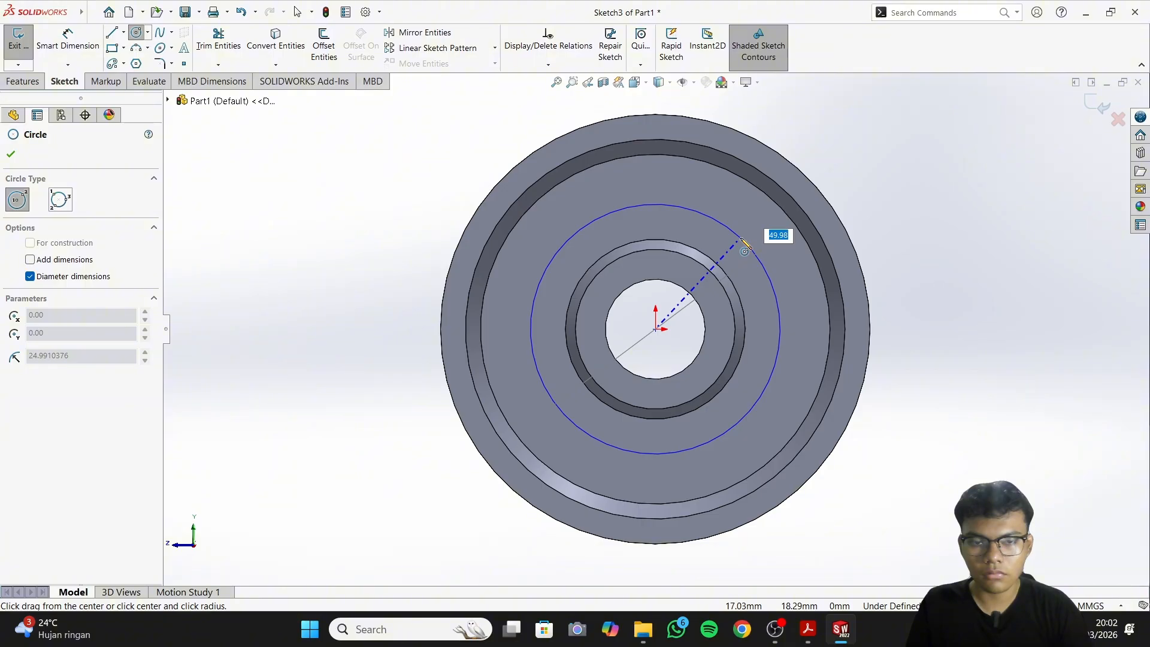
pyautogui.click(742, 239)
pyautogui.rightClick(744, 244)
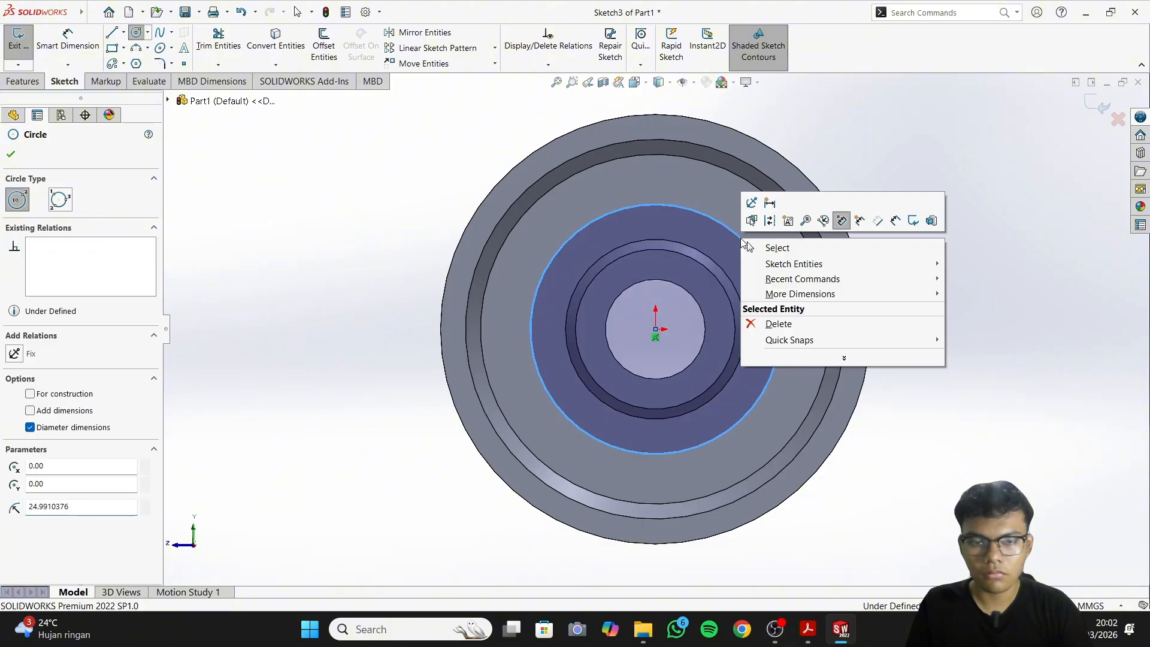
pyautogui.click(769, 222)
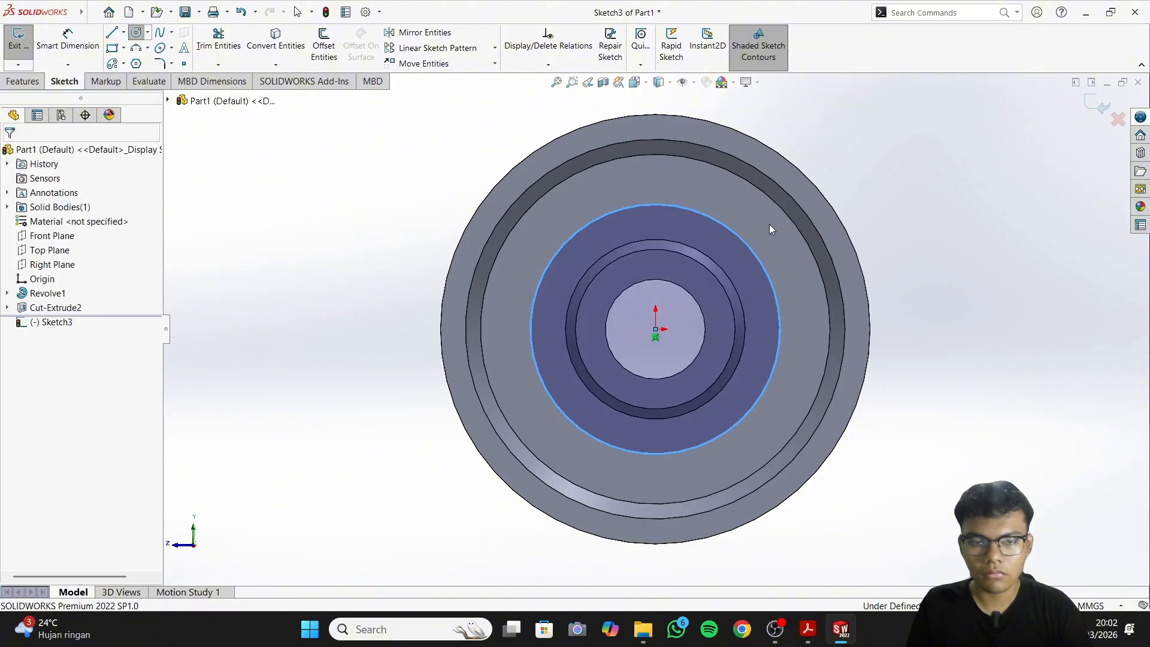
# Check the hole pattern in the PDF drawing and dimension the construction circle with a diameter of 53 mm
pyautogui.click(810, 629)
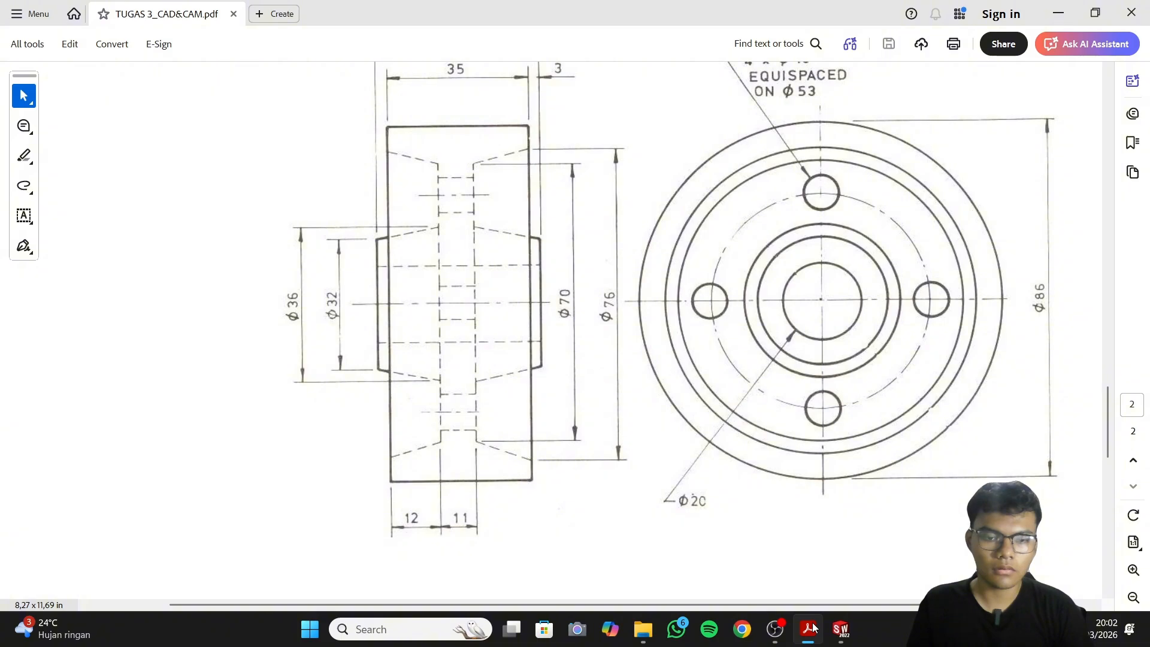
pyautogui.scroll(1, 810, 340)
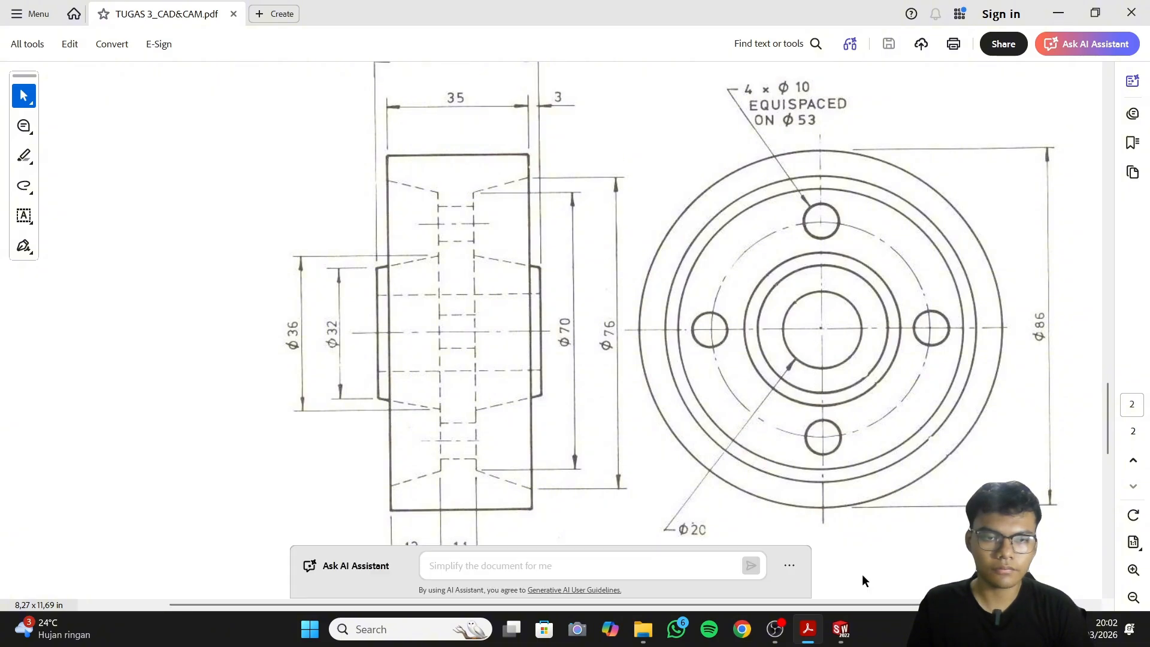
pyautogui.click(810, 626)
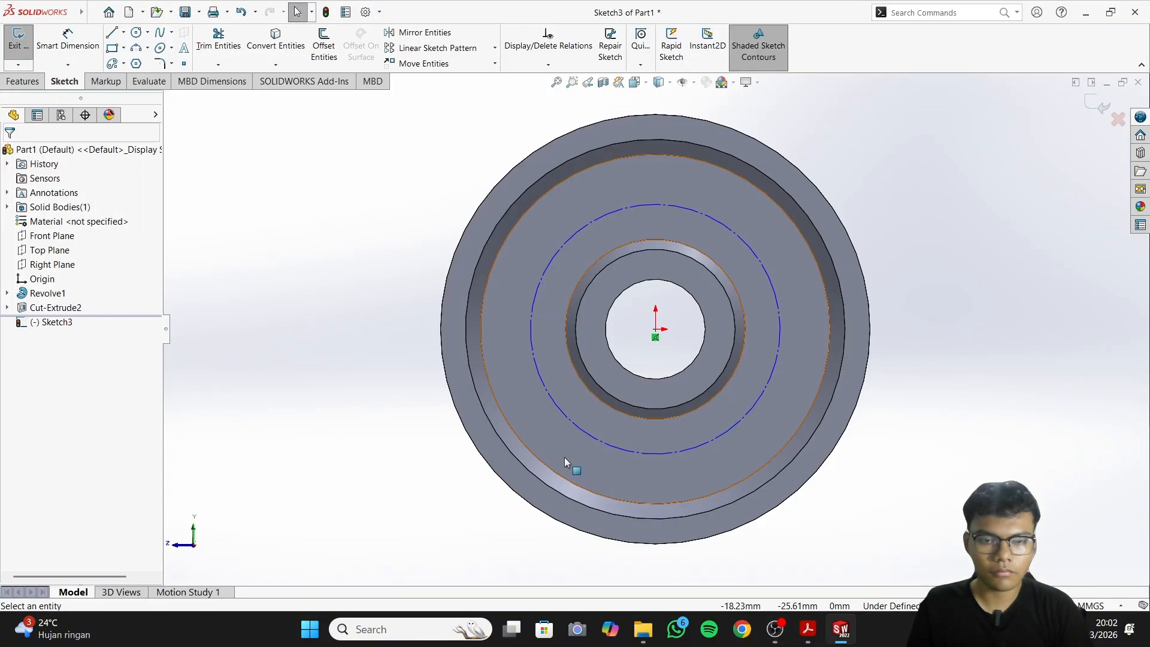
pyautogui.click(60, 49)
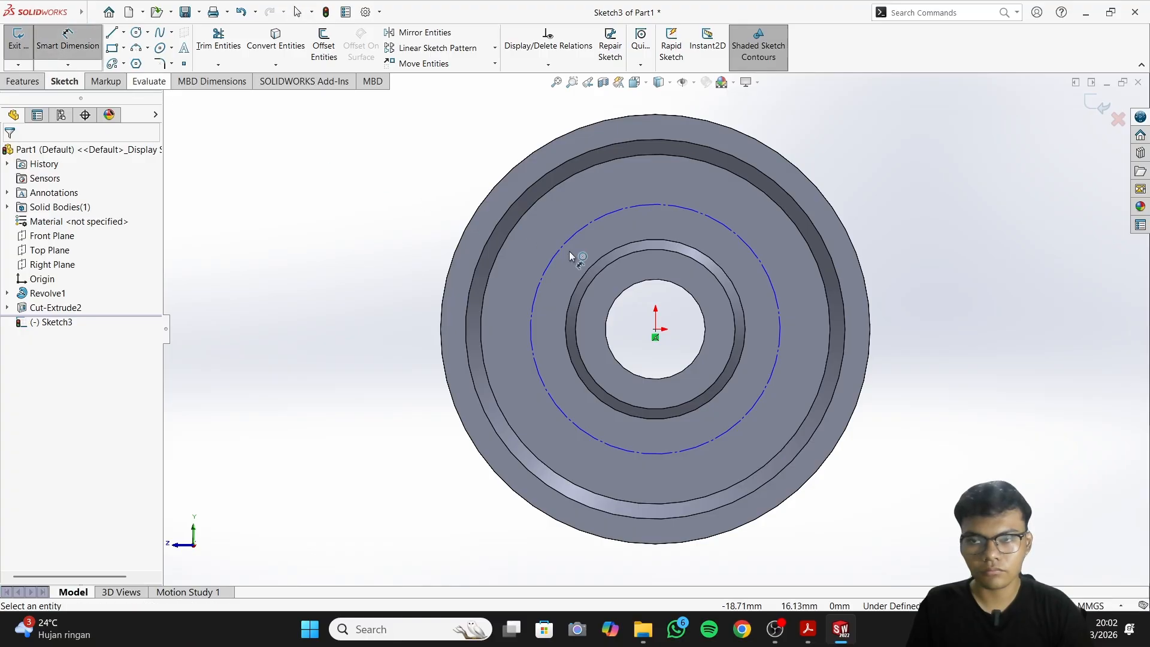
pyautogui.click(777, 306)
pyautogui.click(901, 336)
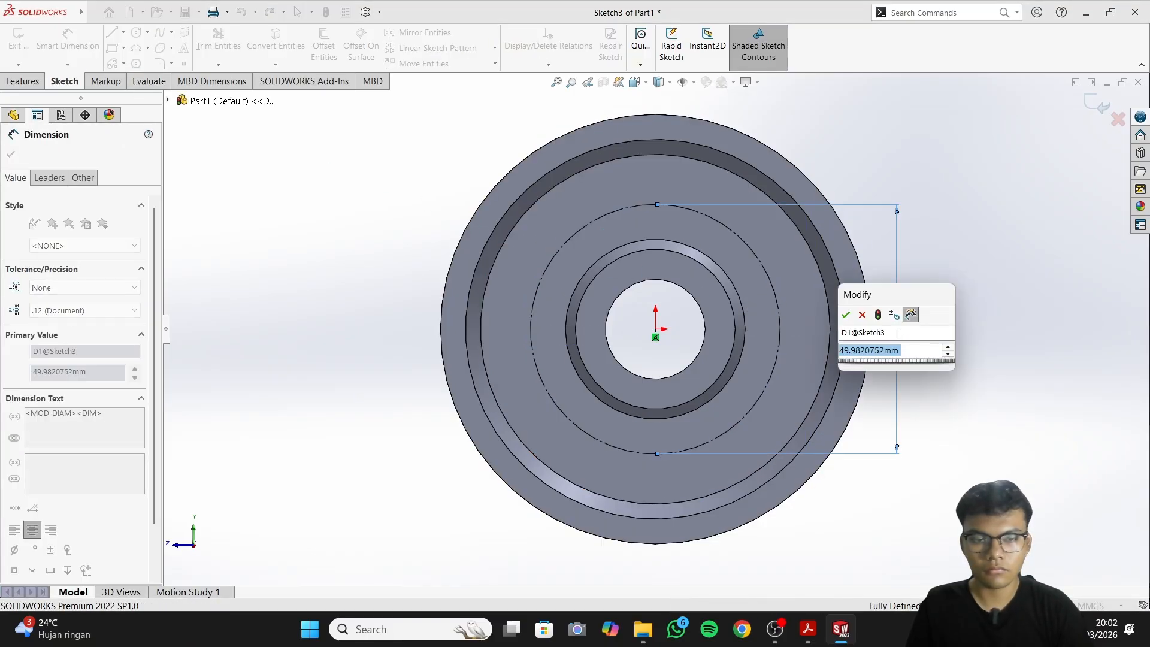
pyautogui.write('53')
pyautogui.press('Return')
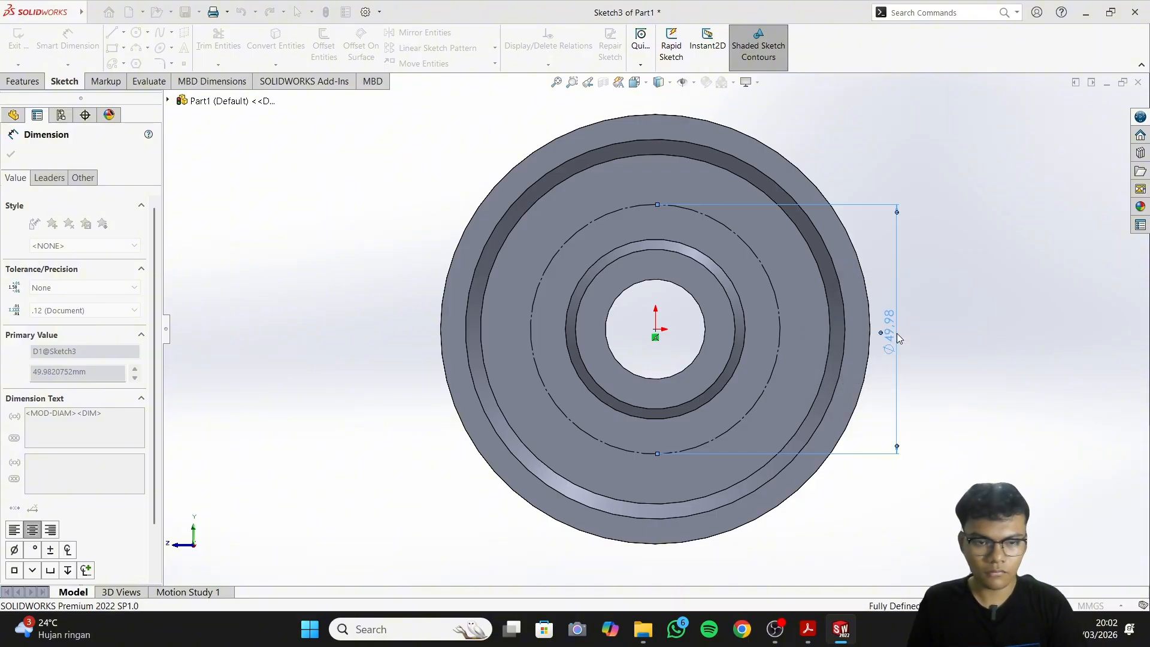
pyautogui.rightClick(932, 317)
pyautogui.click(969, 359)
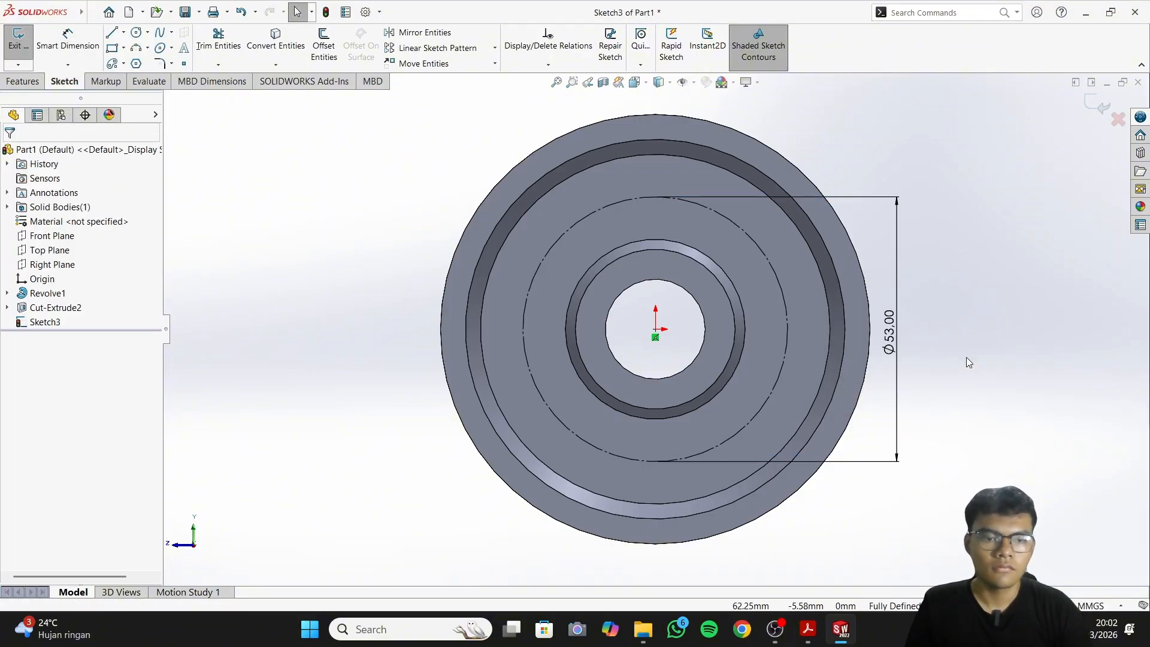
# Sketch a circle about 10 mm in diameter, centred on the topmost point of the 53 mm construction circle
pyautogui.click(136, 32)
pyautogui.scroll(-2, 657, 201)
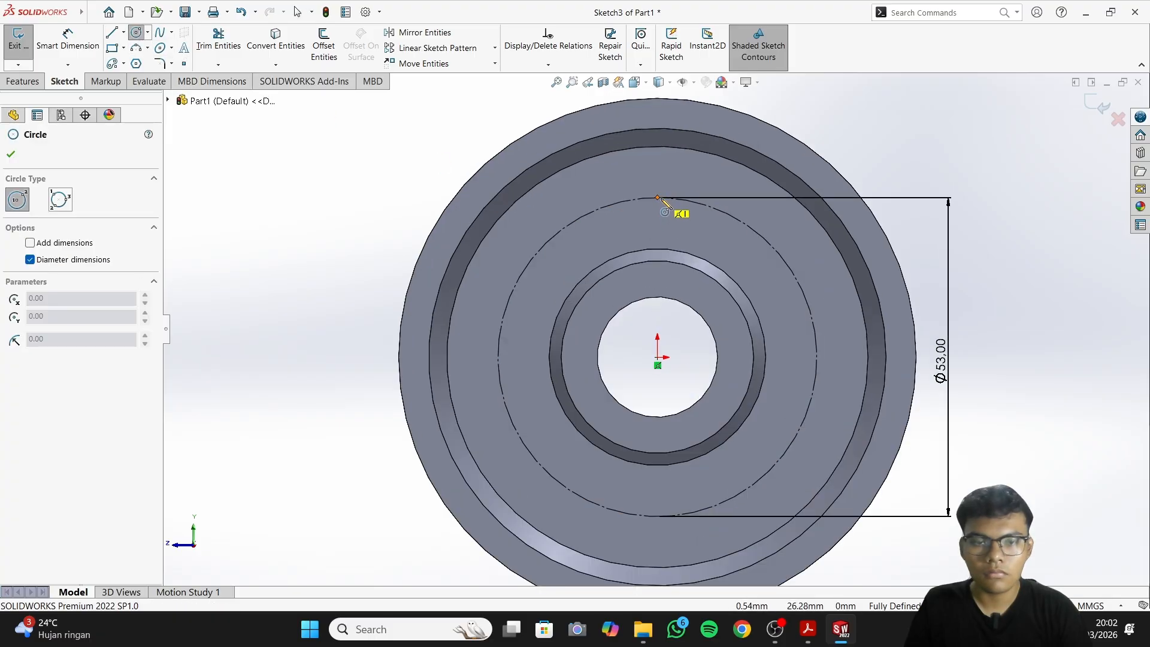
pyautogui.click(657, 198)
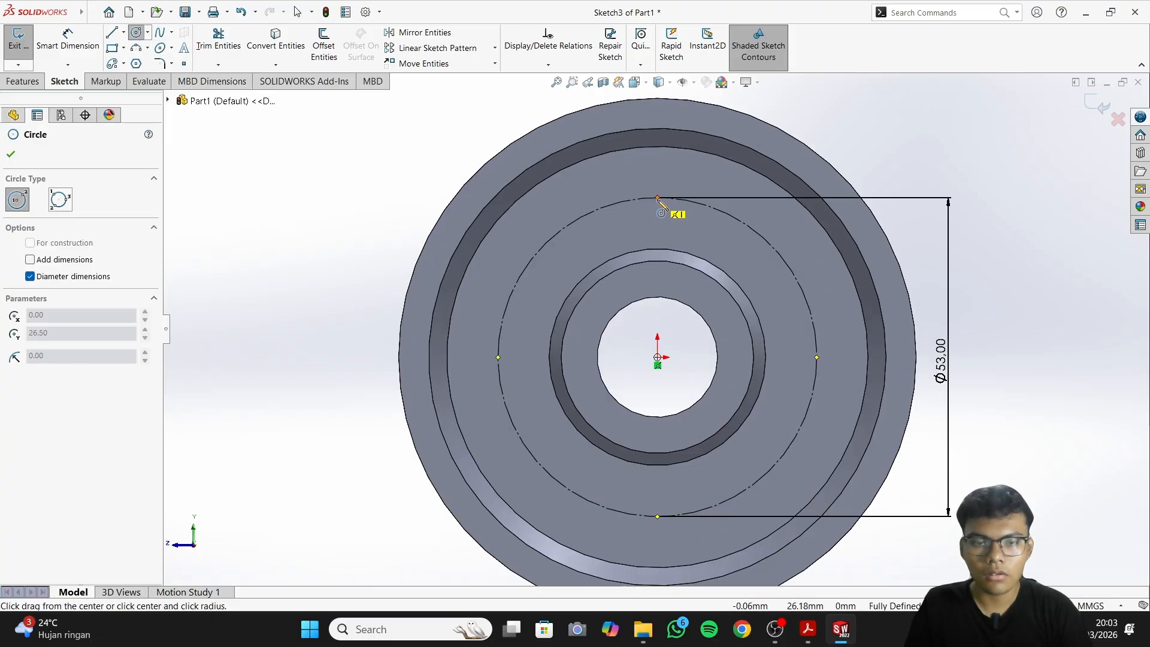
pyautogui.click(688, 220)
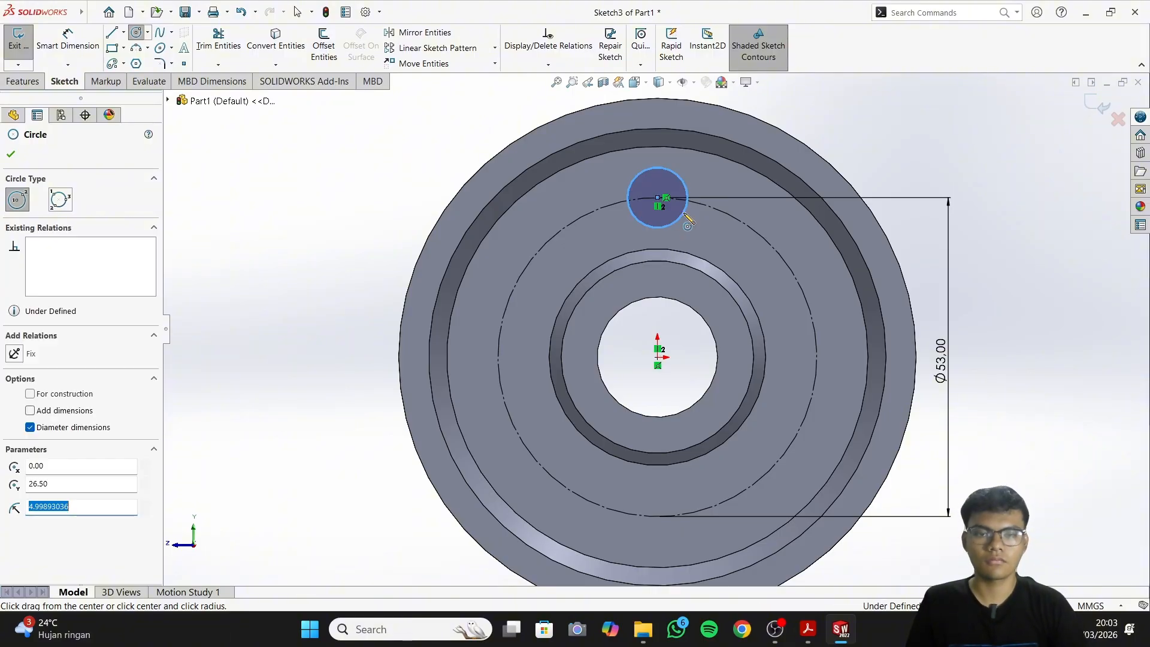
# Dimension the small circle with a diameter of 10 mm and check the hole callout in the PDF drawing
pyautogui.rightClick(684, 215)
pyautogui.click(837, 195)
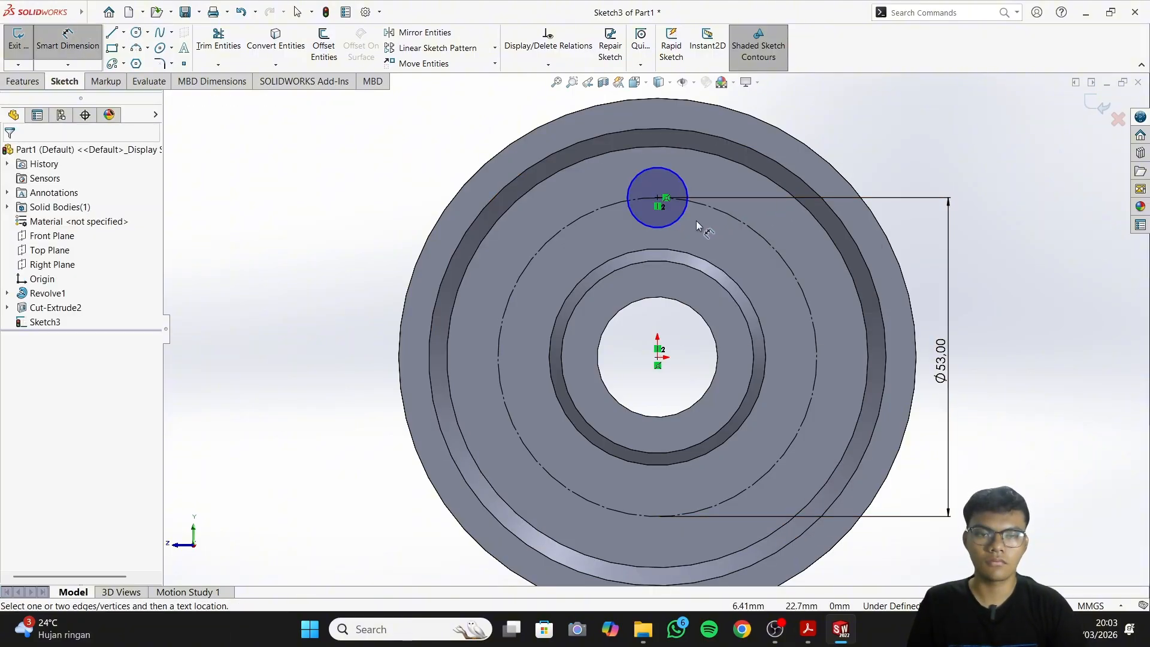
pyautogui.click(683, 219)
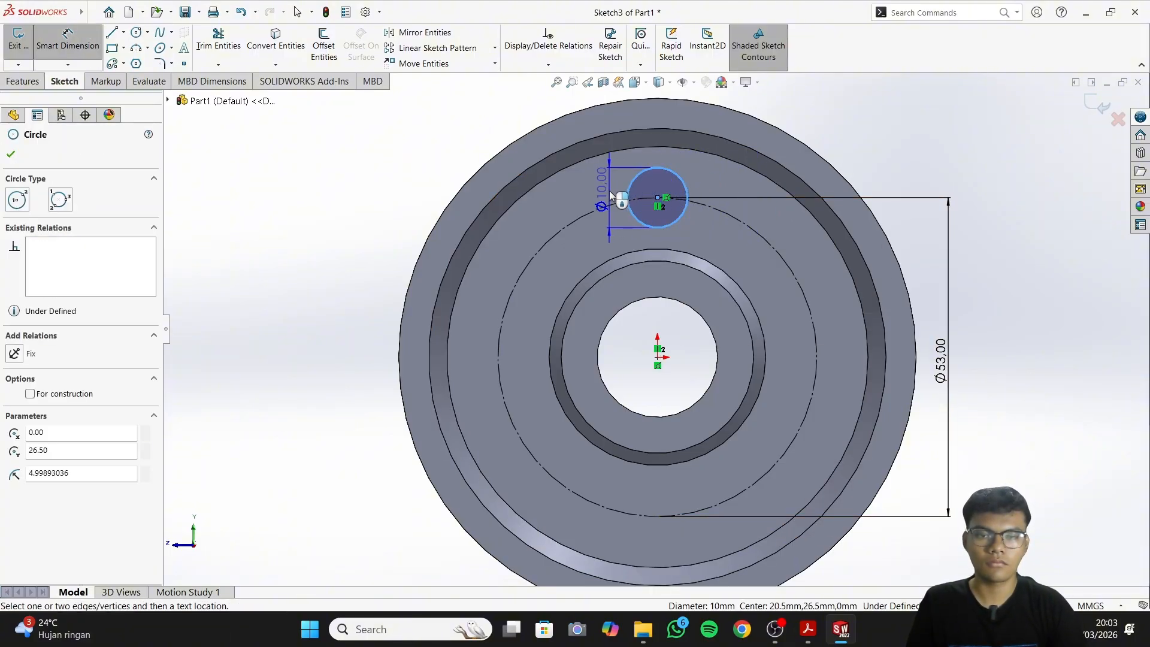
pyautogui.click(609, 198)
pyautogui.click(557, 177)
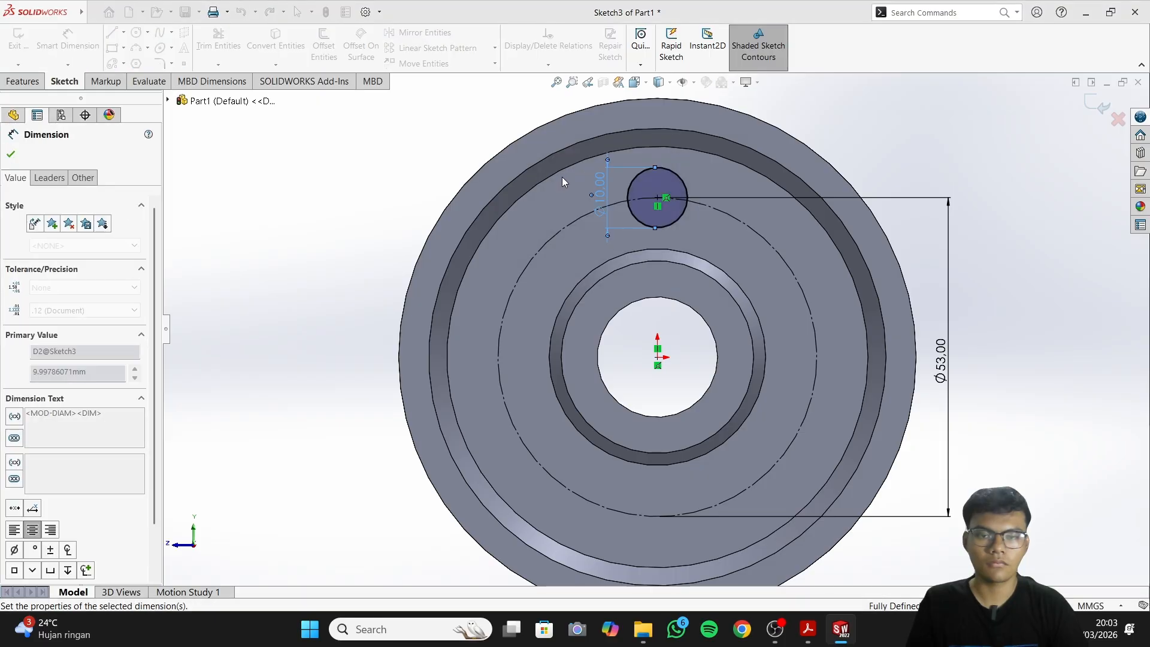
pyautogui.click(812, 632)
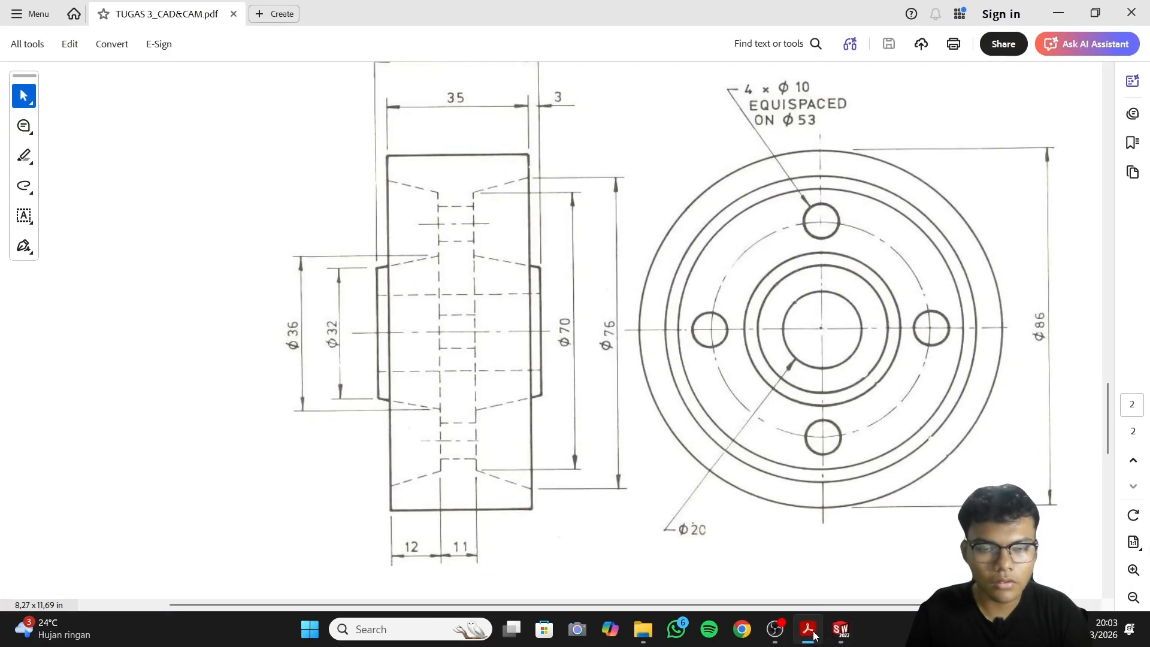
pyautogui.click(808, 629)
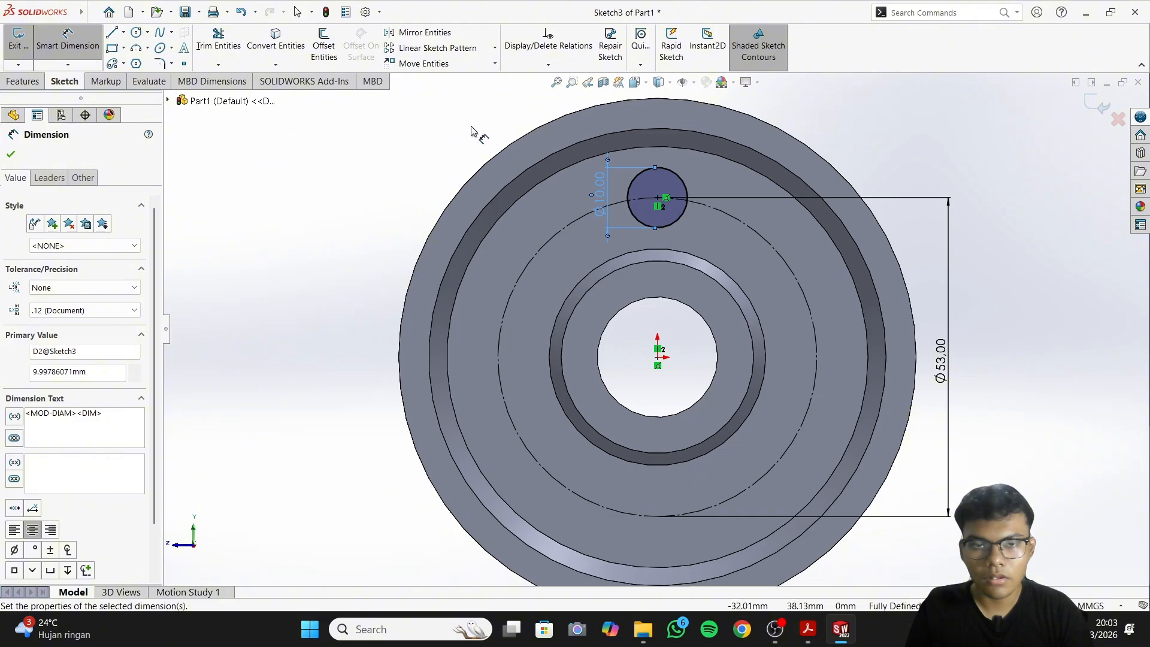
pyautogui.click(10, 153)
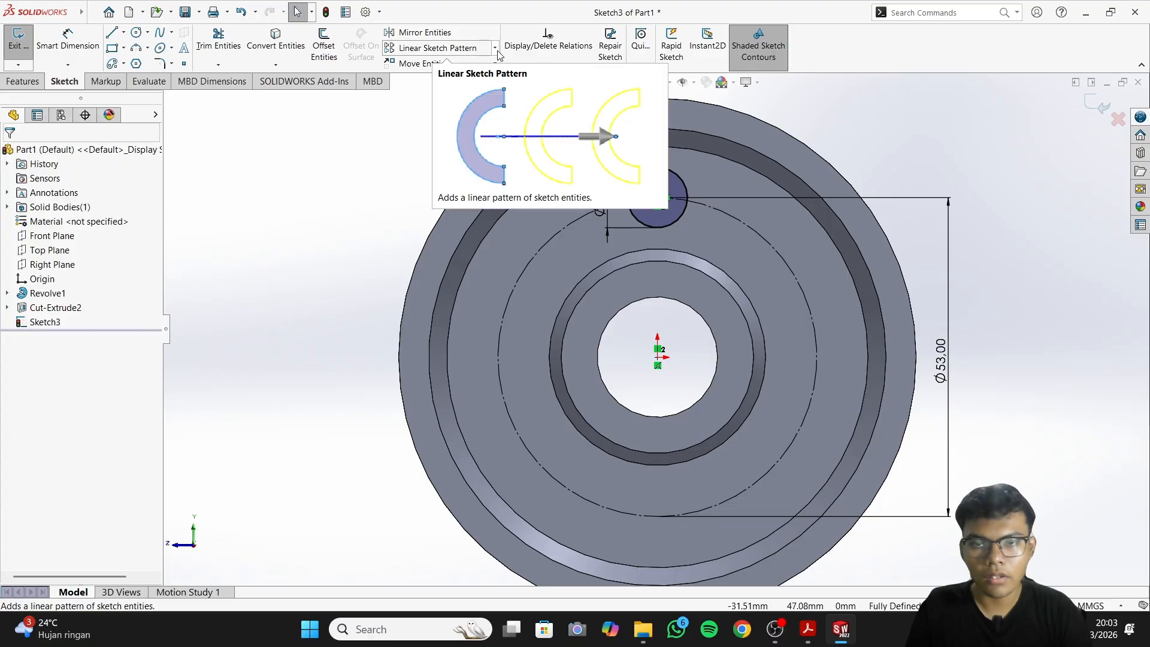
# Create a circular sketch pattern of the 10 mm circle around the origin with 4 equally spaced instances over 360 degrees
pyautogui.click(496, 49)
pyautogui.click(473, 72)
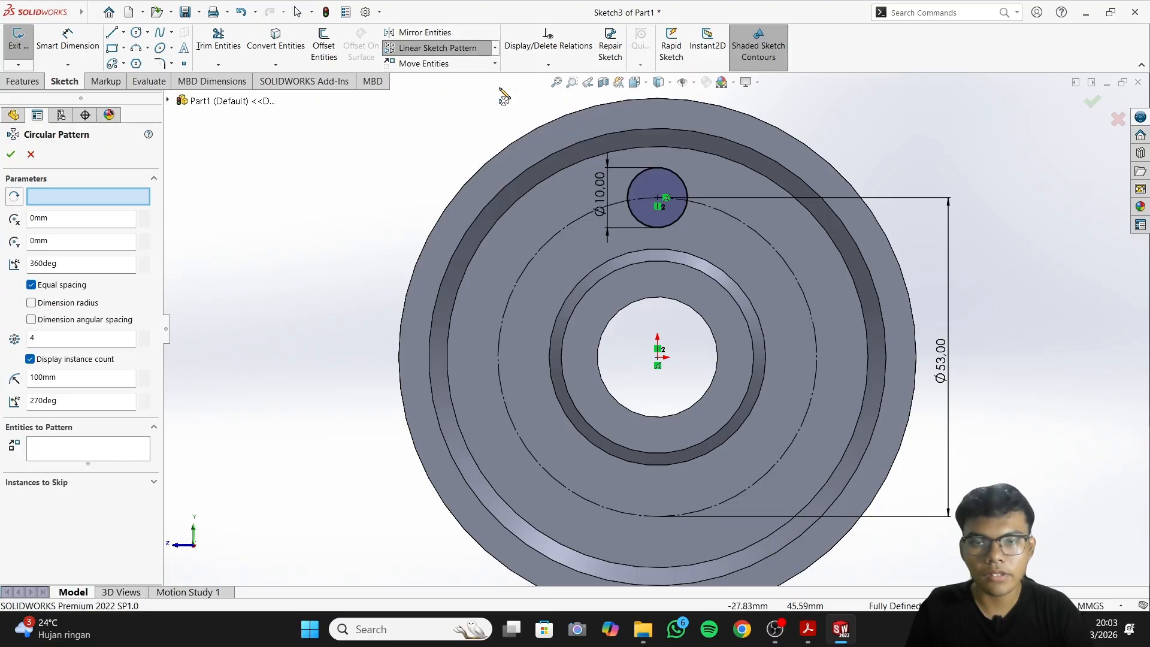
pyautogui.click(647, 192)
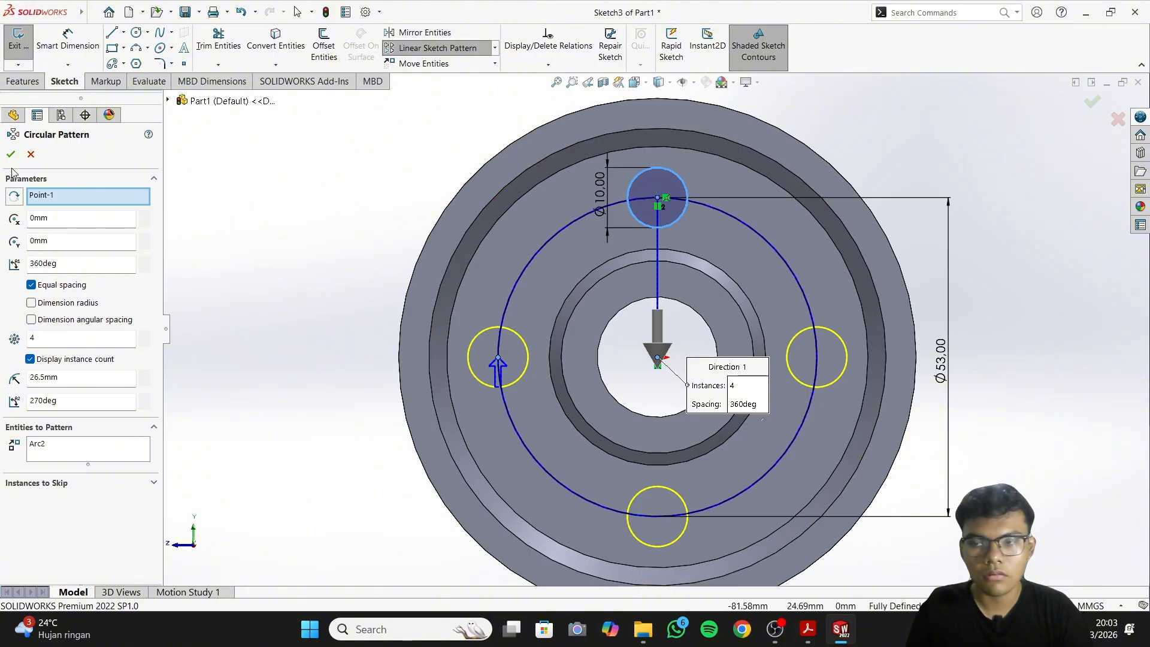
pyautogui.press('Return')
pyautogui.scroll(-2, 808, 350)
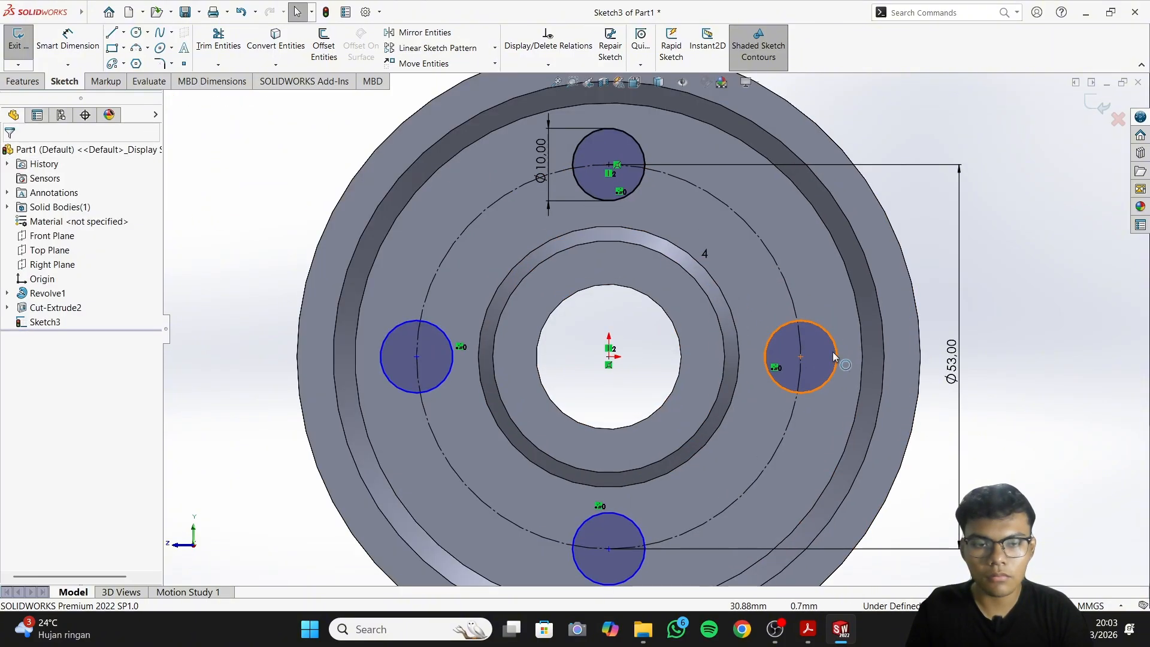
# Fully define the patterned circles by making the right-hand circle's centre horizontal with the origin
pyautogui.click(801, 357)
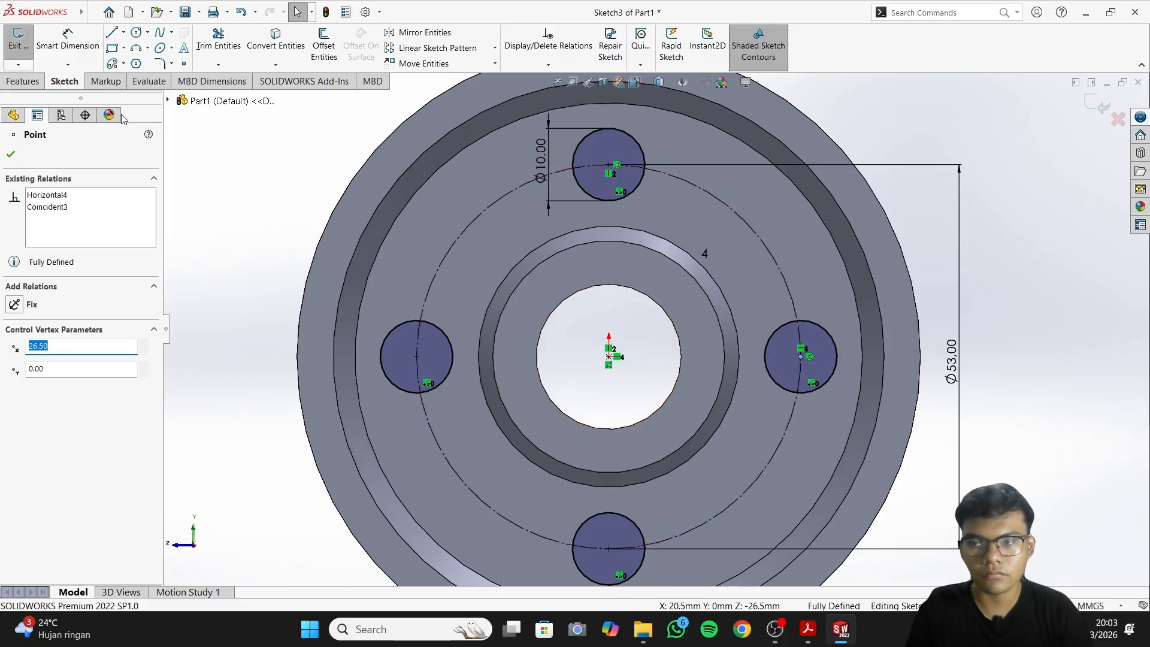
pyautogui.click(264, 164)
pyautogui.scroll(1, 262, 160)
pyautogui.scroll(-1, 263, 160)
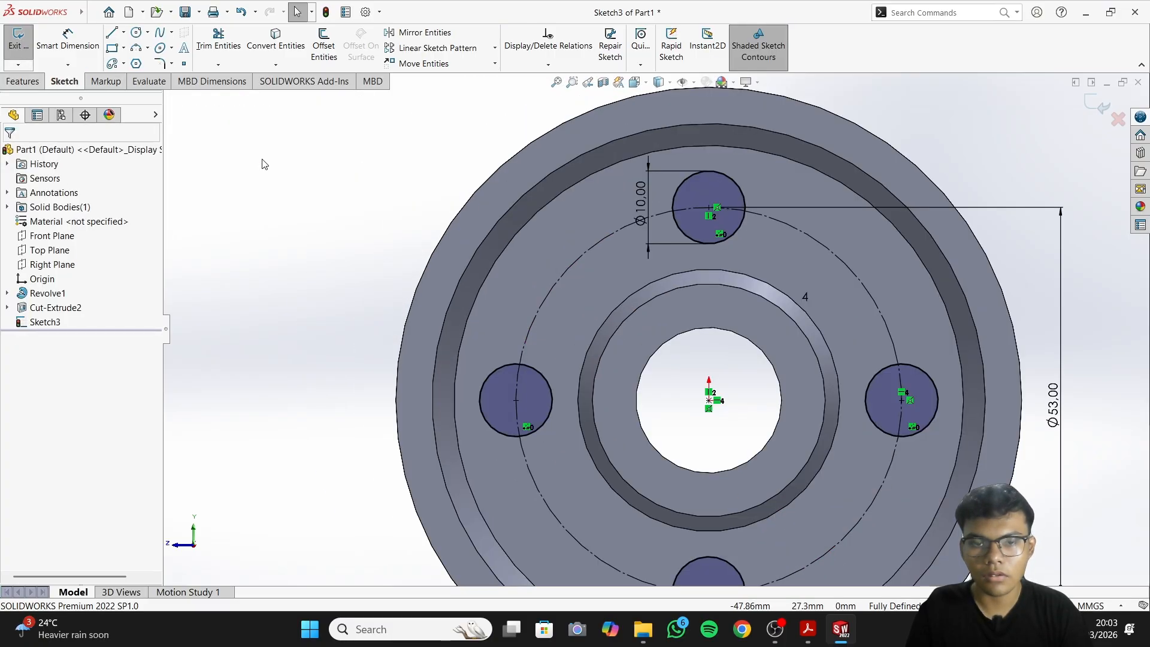
pyautogui.scroll(1, 189, 118)
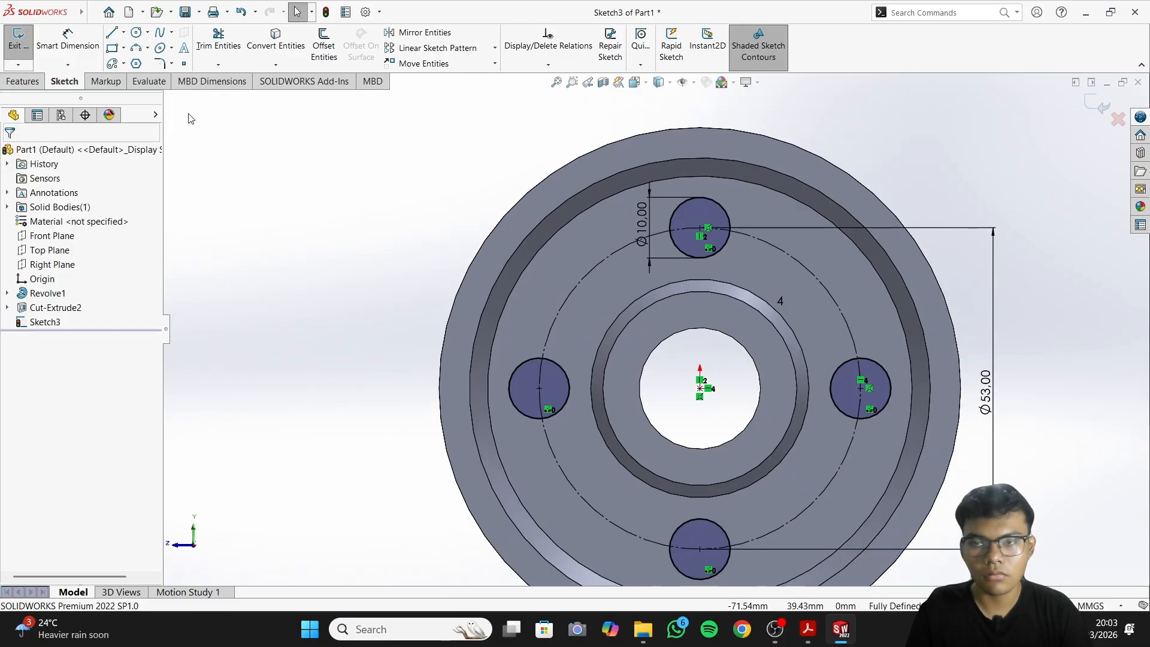
# Cut the four 10 mm circles through the wheel with Extruded Cut set to Through All
pyautogui.click(22, 81)
pyautogui.click(209, 46)
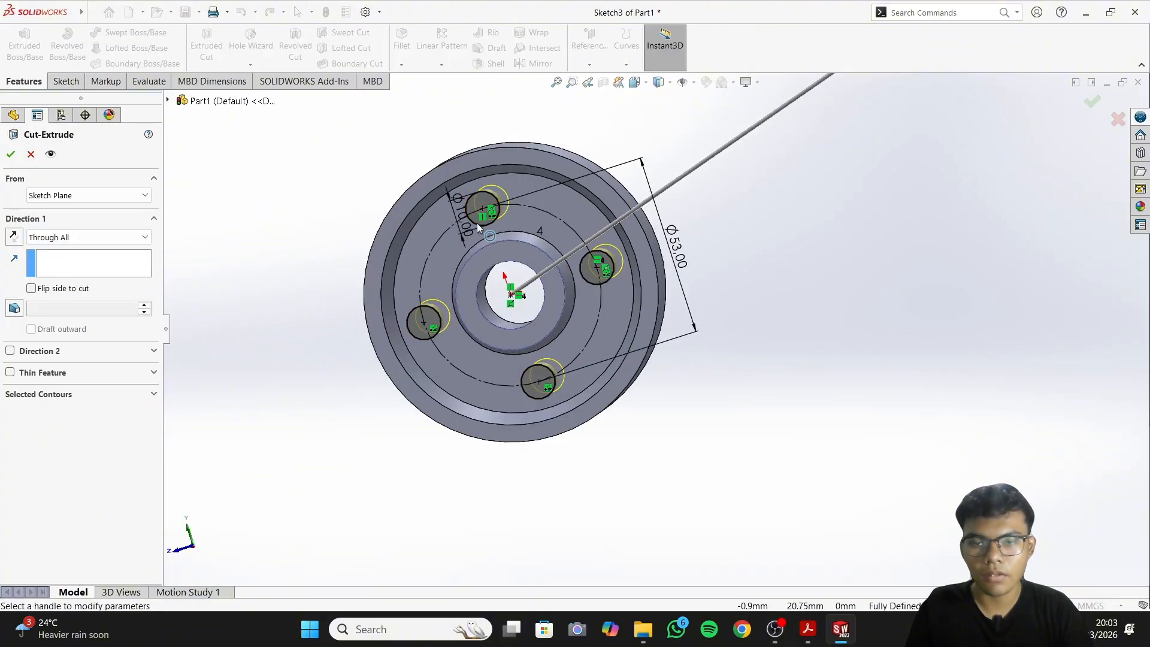
pyautogui.scroll(1, 509, 231)
pyautogui.moveTo(758, 310); pyautogui.dragTo(748, 345, button='middle')
pyautogui.click(14, 154)
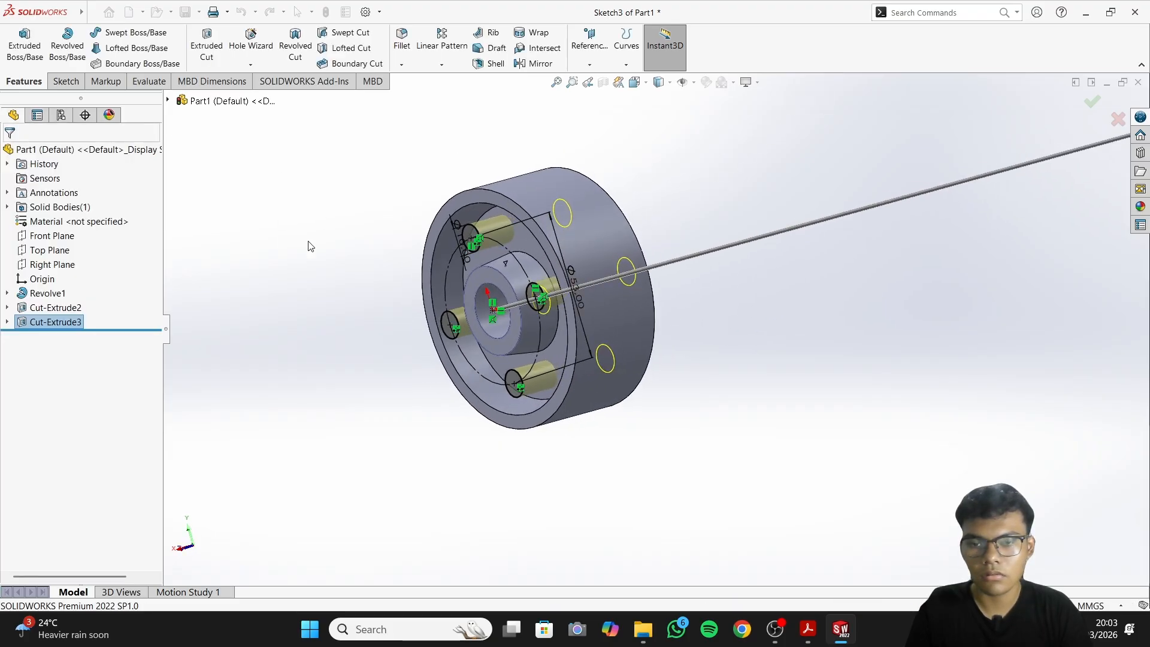
# Inspect the four holes in the wheel from several angles and set the view orientation to Trimetric
pyautogui.moveTo(842, 328); pyautogui.dragTo(763, 396, button='middle')
pyautogui.scroll(-3, 762, 396)
pyautogui.moveTo(666, 344); pyautogui.dragTo(658, 384, button='middle')
pyautogui.click(646, 82)
pyautogui.click(647, 85)
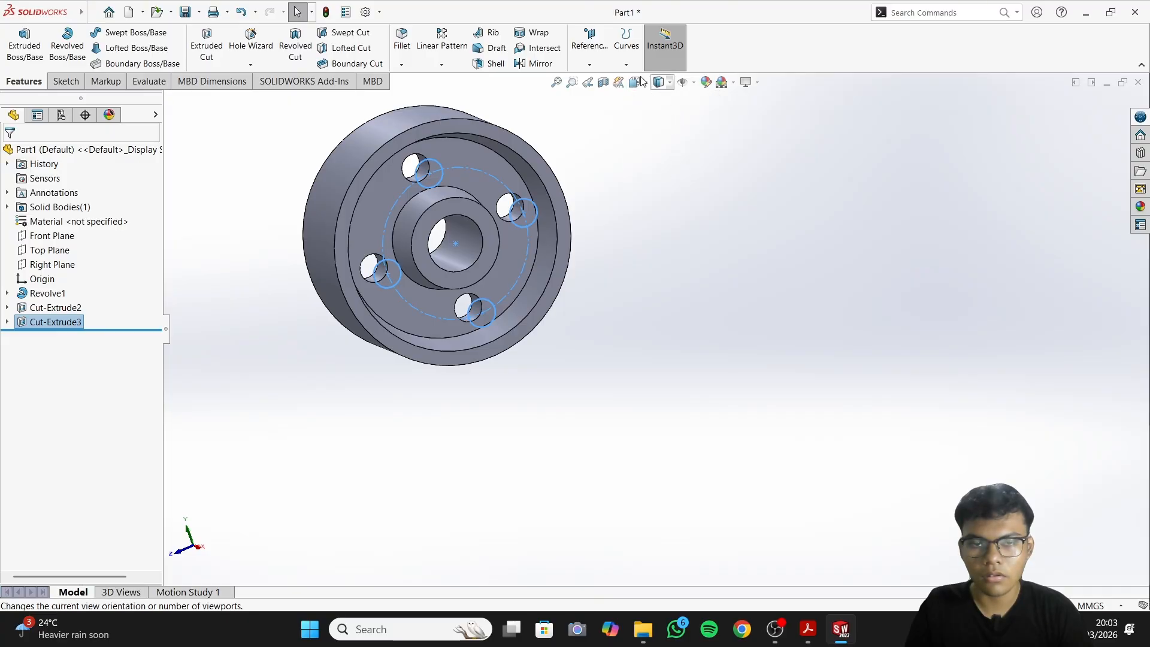
pyautogui.click(647, 84)
pyautogui.click(704, 118)
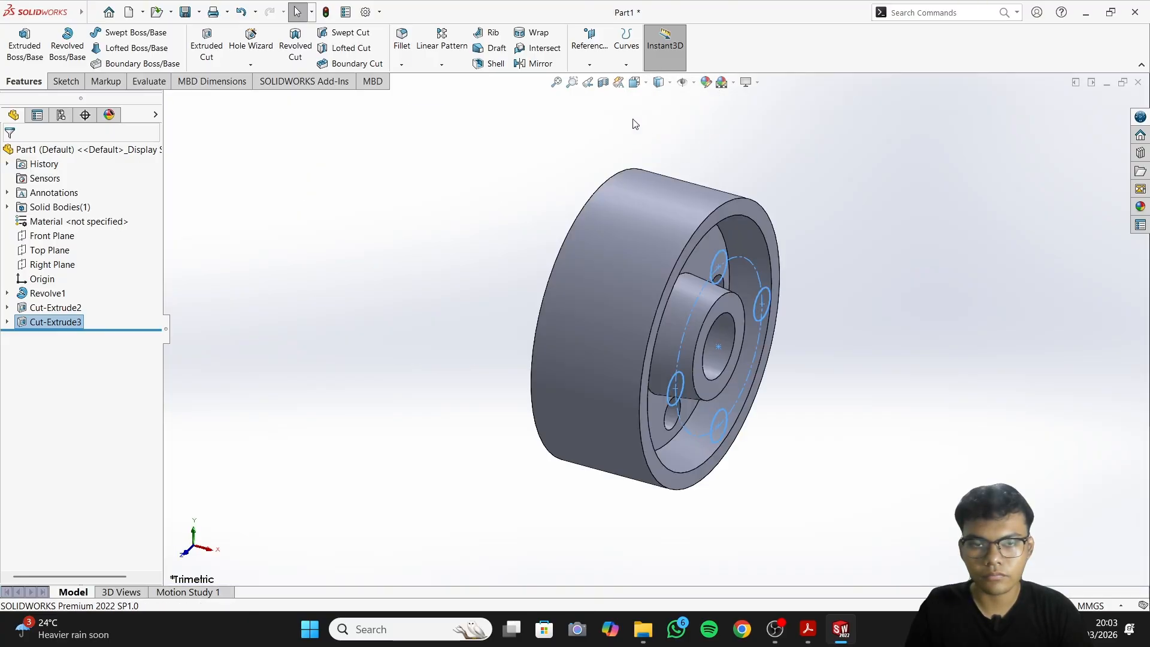
# Preview section views of the wheel on the Front, Top and Right planes, and close them without keeping a section
pyautogui.click(604, 82)
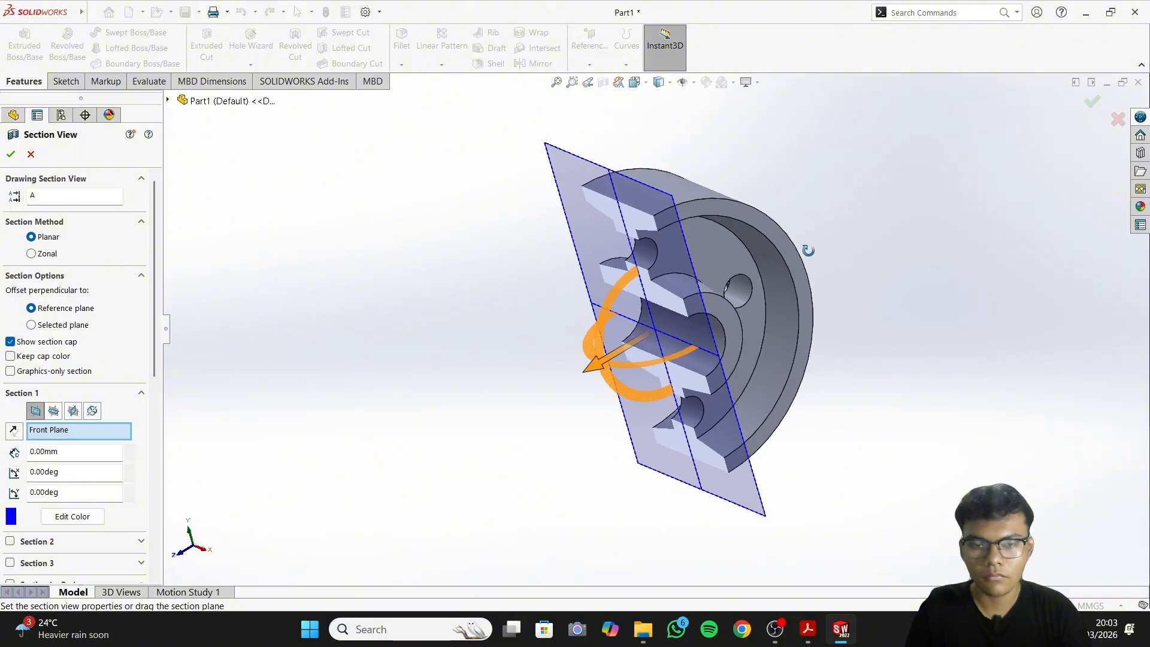
pyautogui.moveTo(808, 250); pyautogui.dragTo(438, 214, button='middle')
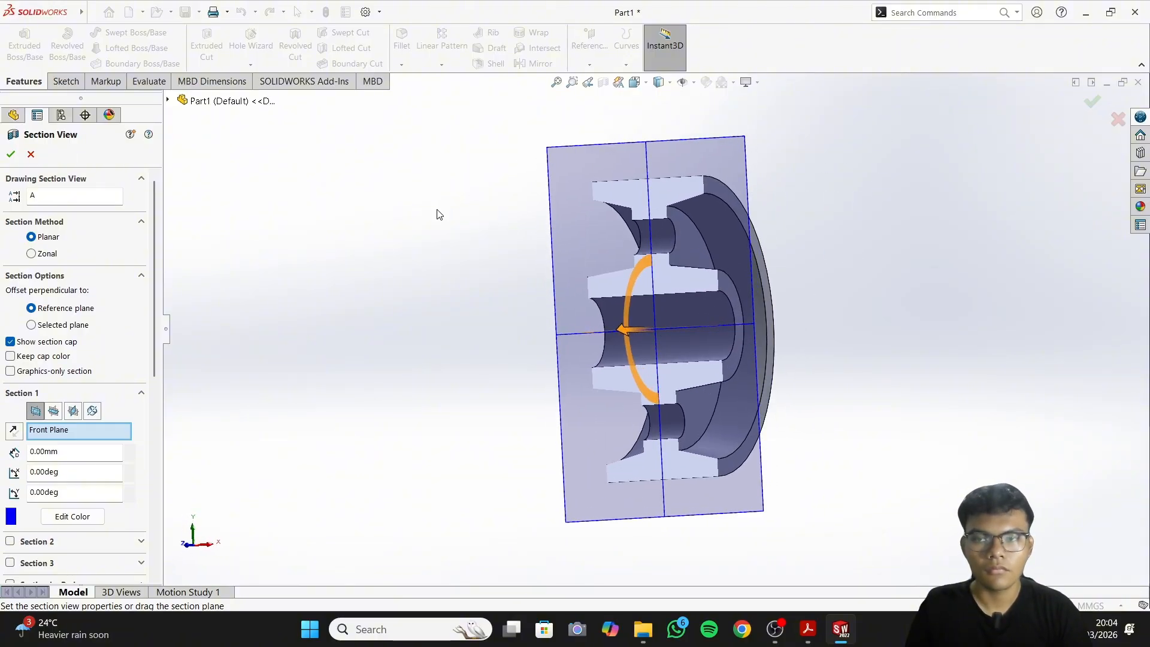
pyautogui.click(55, 410)
pyautogui.click(72, 411)
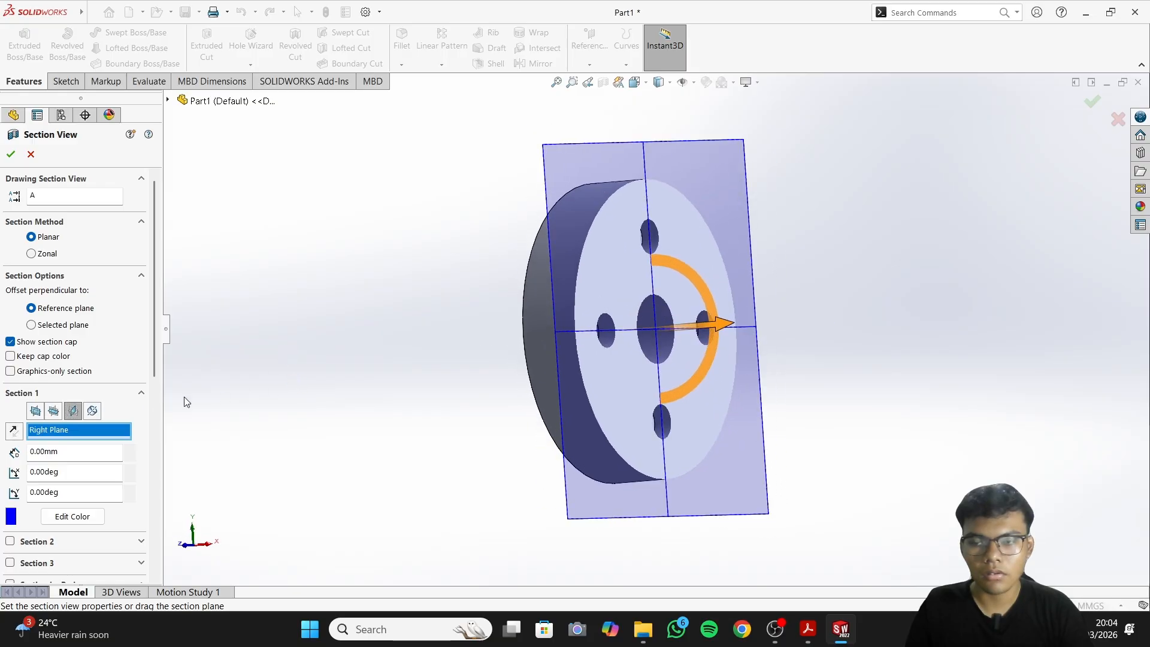
pyautogui.click(31, 155)
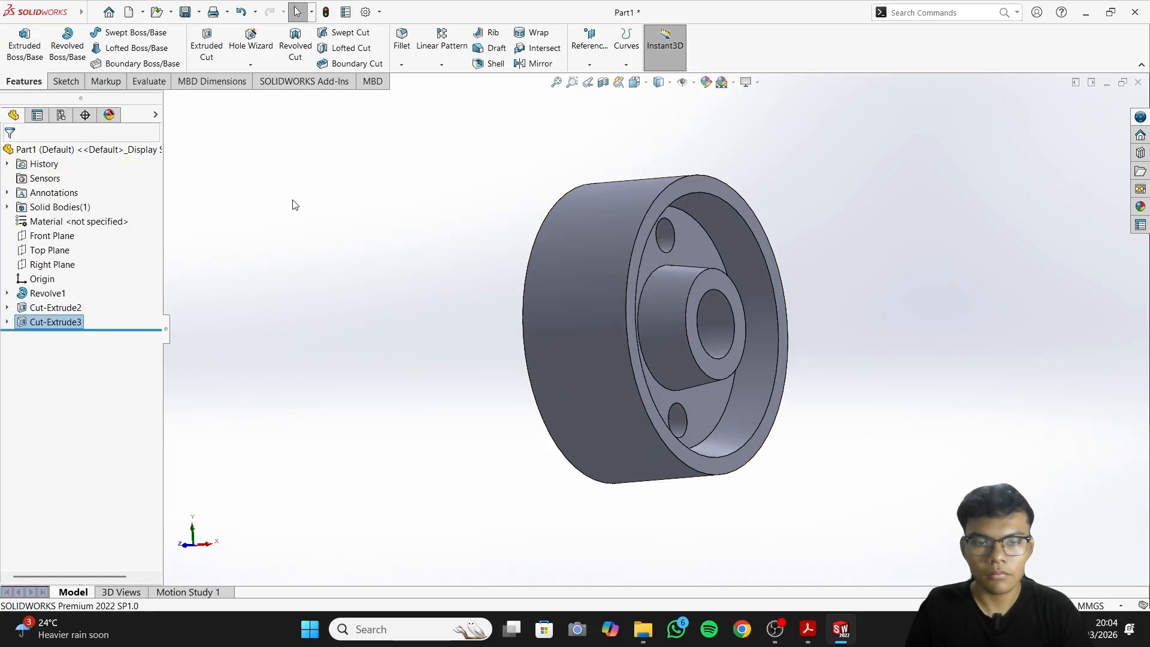
# Save the wheel part as "Skecth C" in the Modul 3 folder
pyautogui.click(141, 13)
pyautogui.click(149, 16)
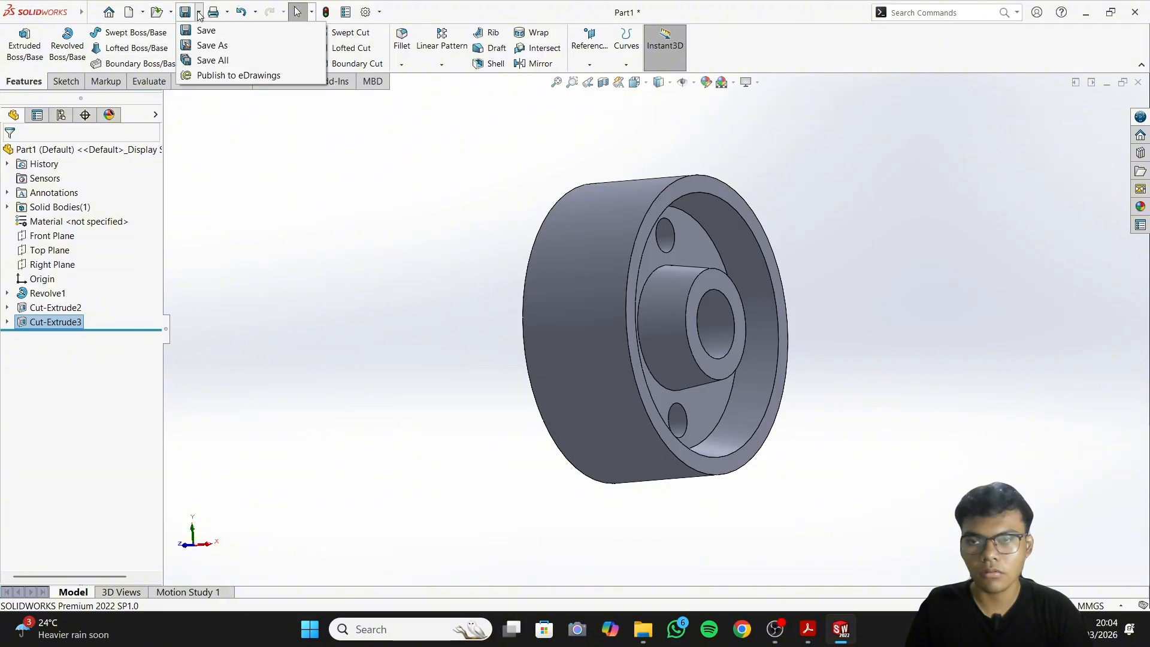
pyautogui.click(205, 31)
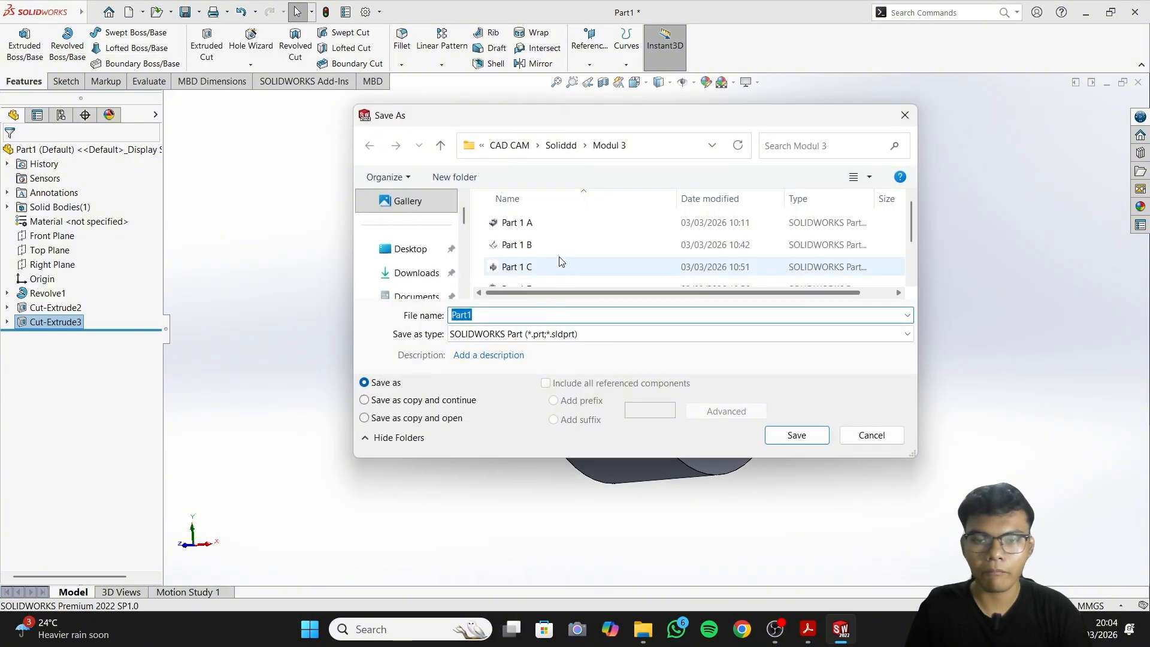
pyautogui.scroll(-1, 561, 262)
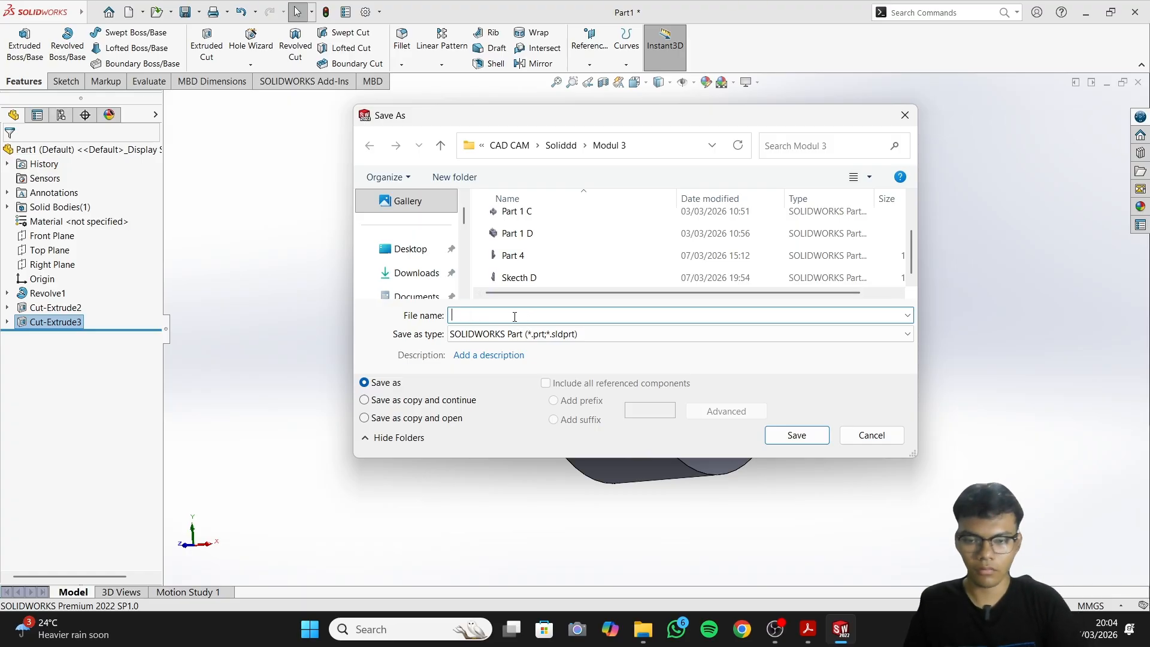
pyautogui.write('Skec')
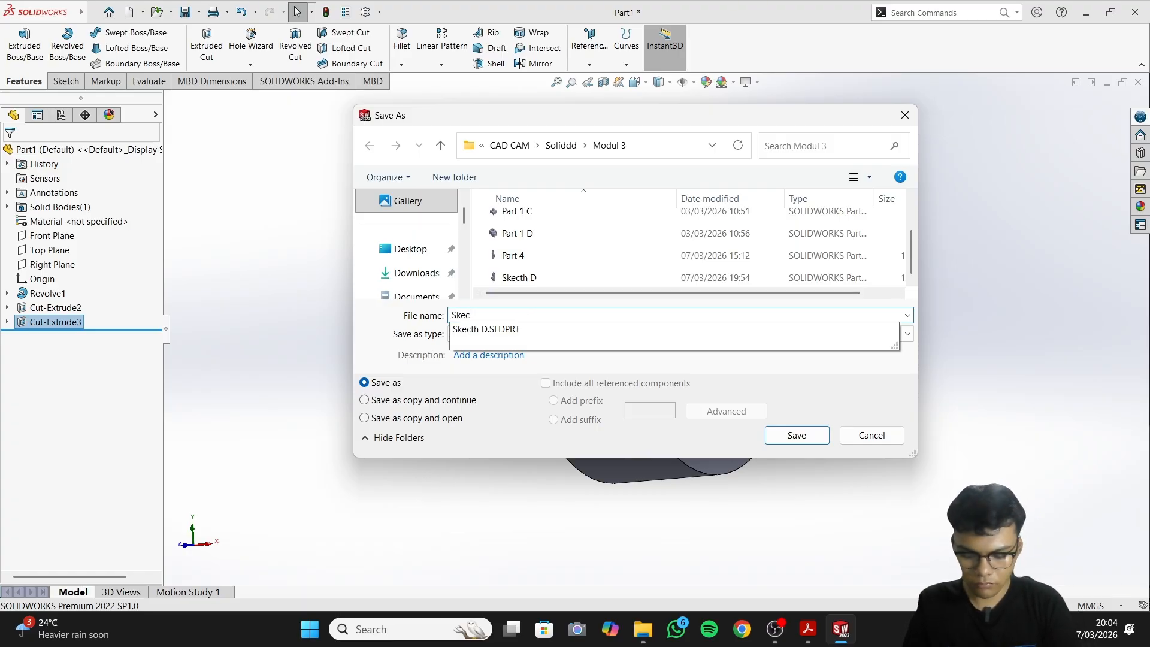
pyautogui.write('th C')
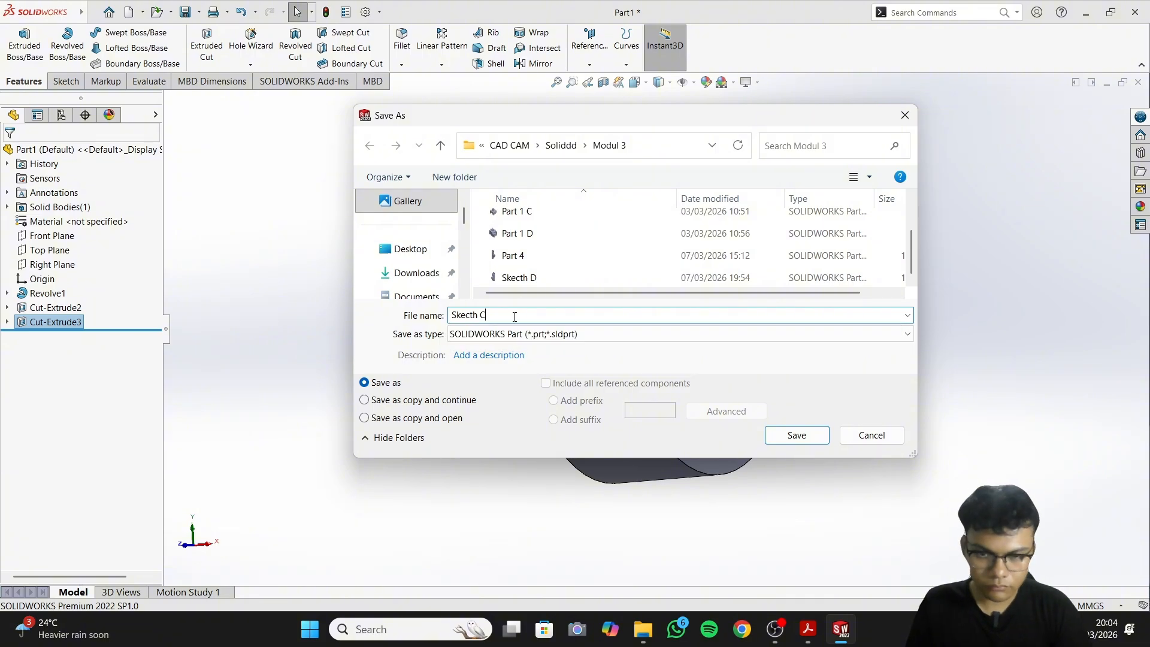
pyautogui.click(795, 436)
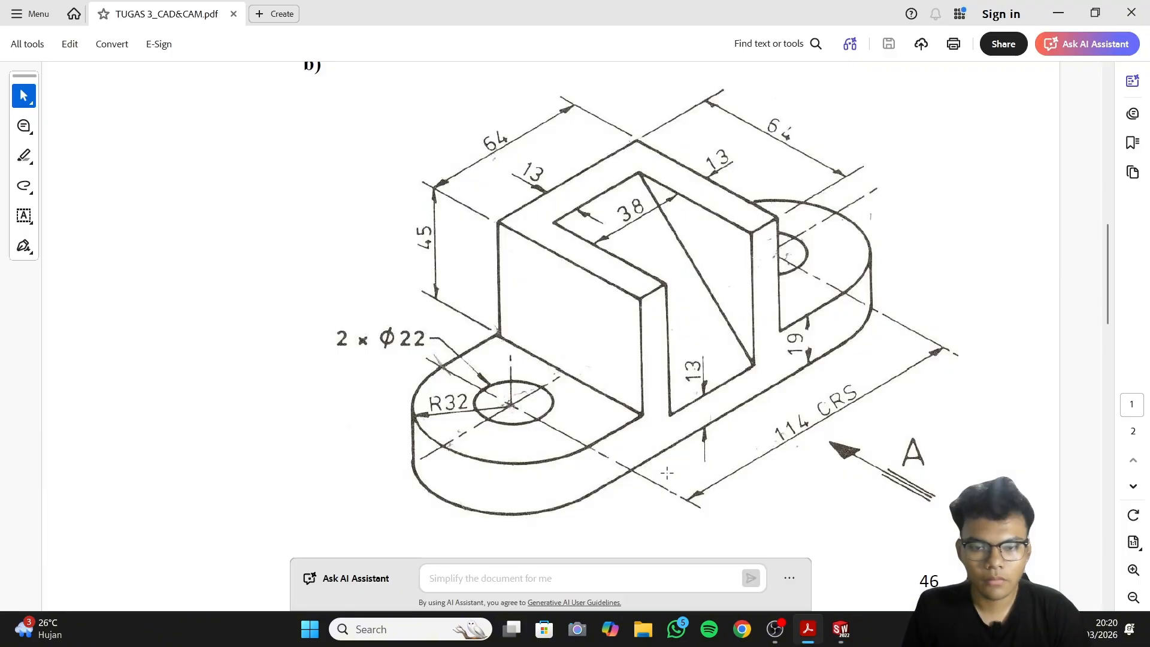
# View drawing b) in the PDF, switch to SOLIDWORKS and create a new Part document
pyautogui.scroll(1, 679, 351)
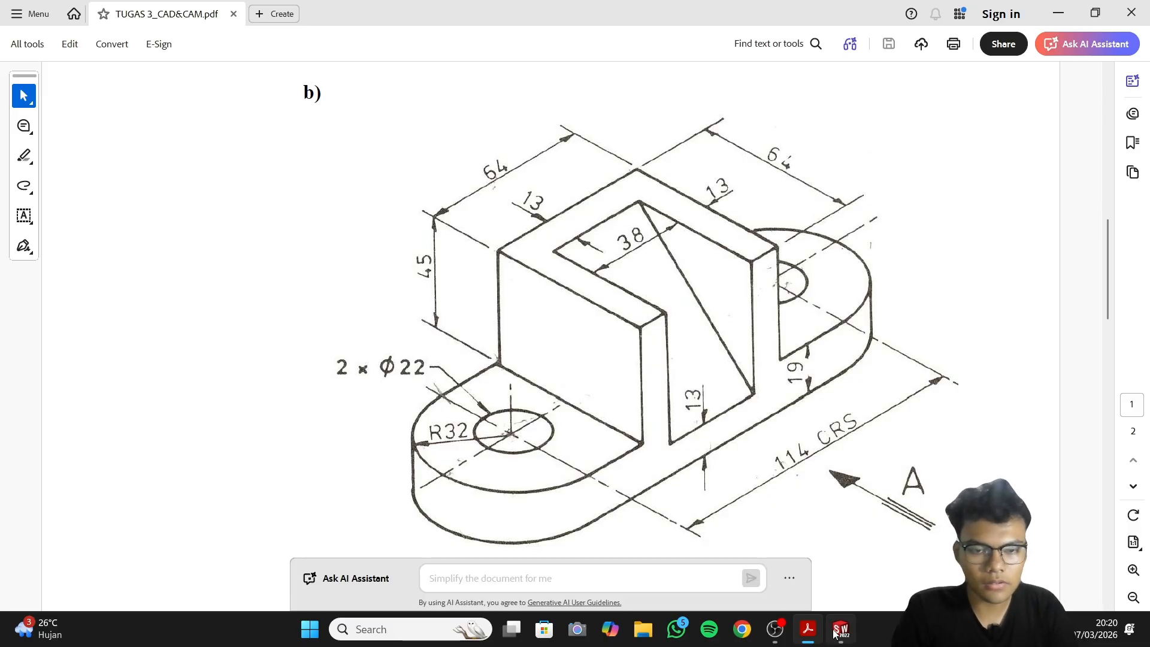
pyautogui.click(840, 629)
pyautogui.click(129, 11)
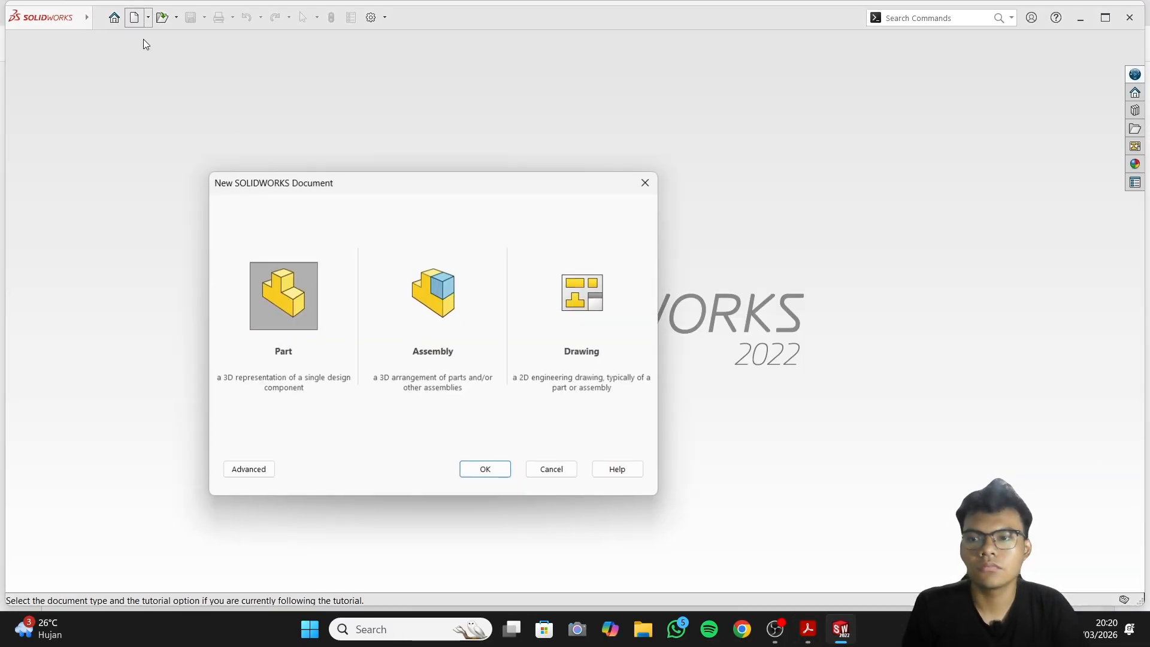
pyautogui.click(474, 470)
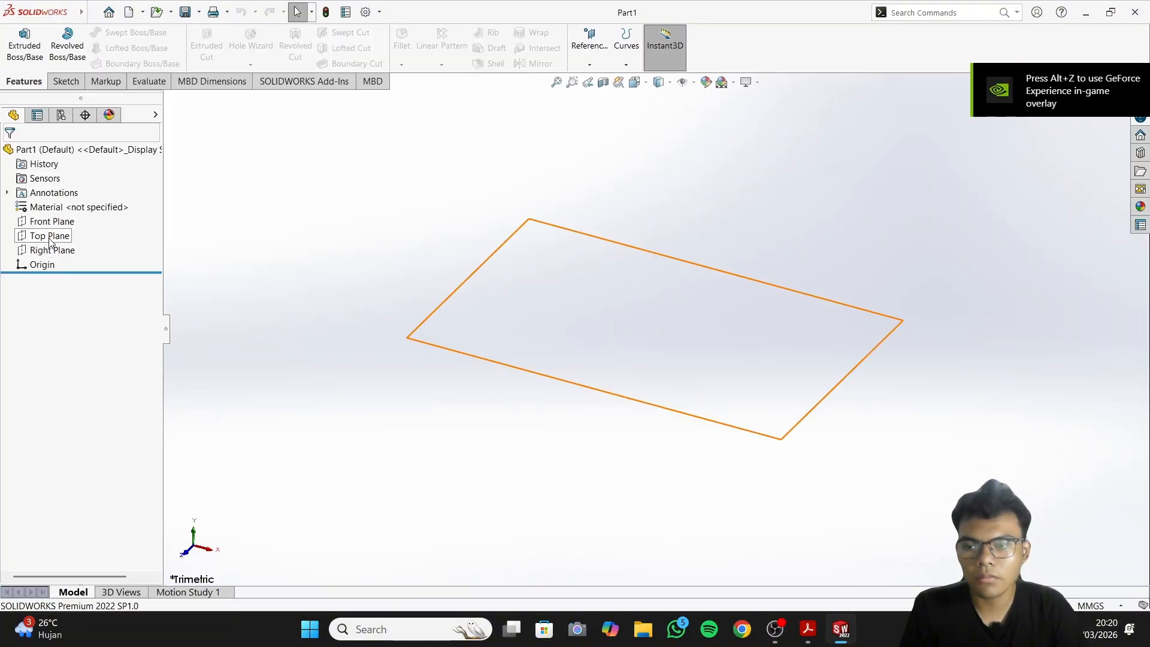
# Sketch a horizontal centerpoint straight slot at the origin on the Top Plane, 94 mm from centre to arc centre and 64 mm wide
pyautogui.click(49, 235)
pyautogui.click(68, 221)
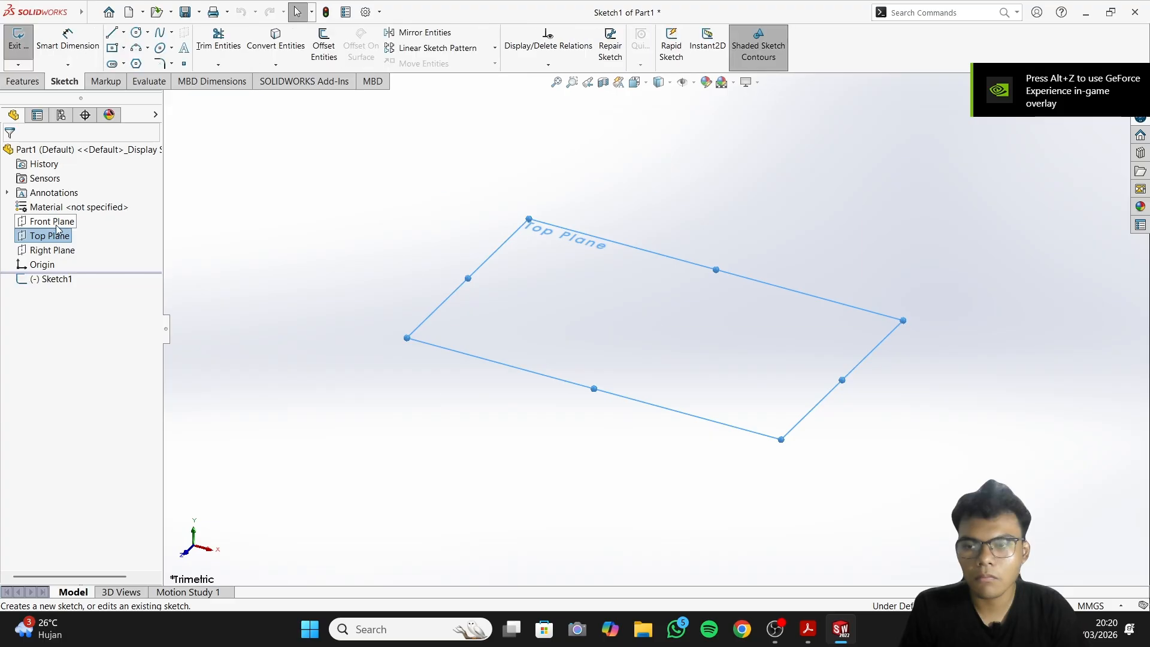
pyautogui.click(113, 64)
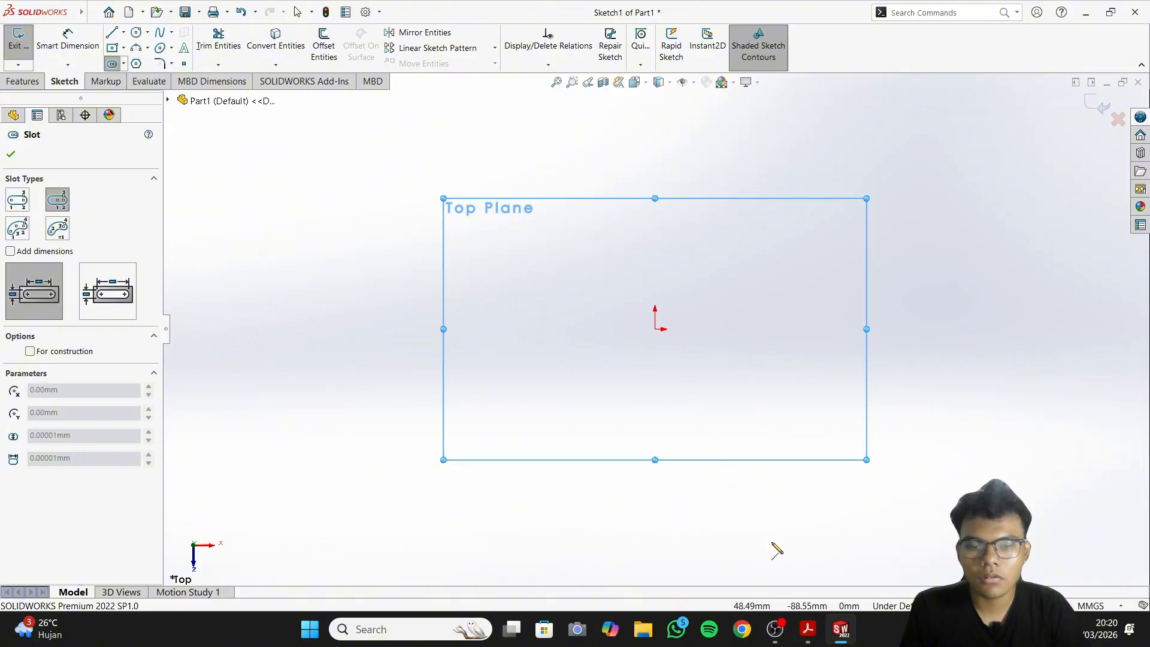
pyautogui.click(809, 630)
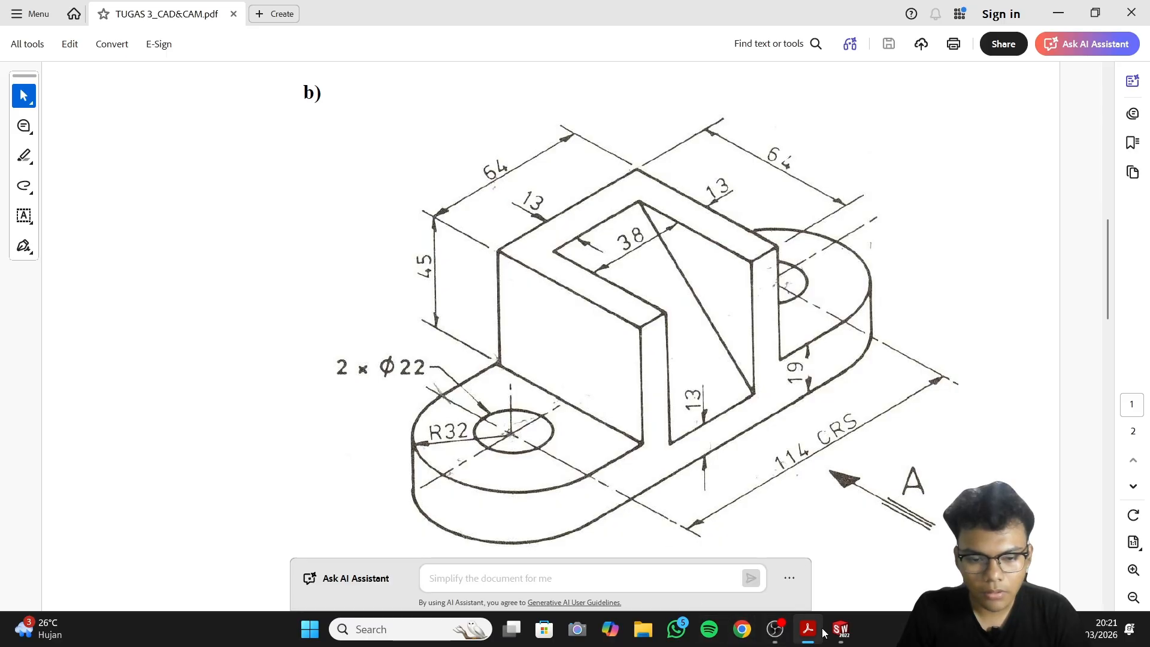
pyautogui.click(841, 629)
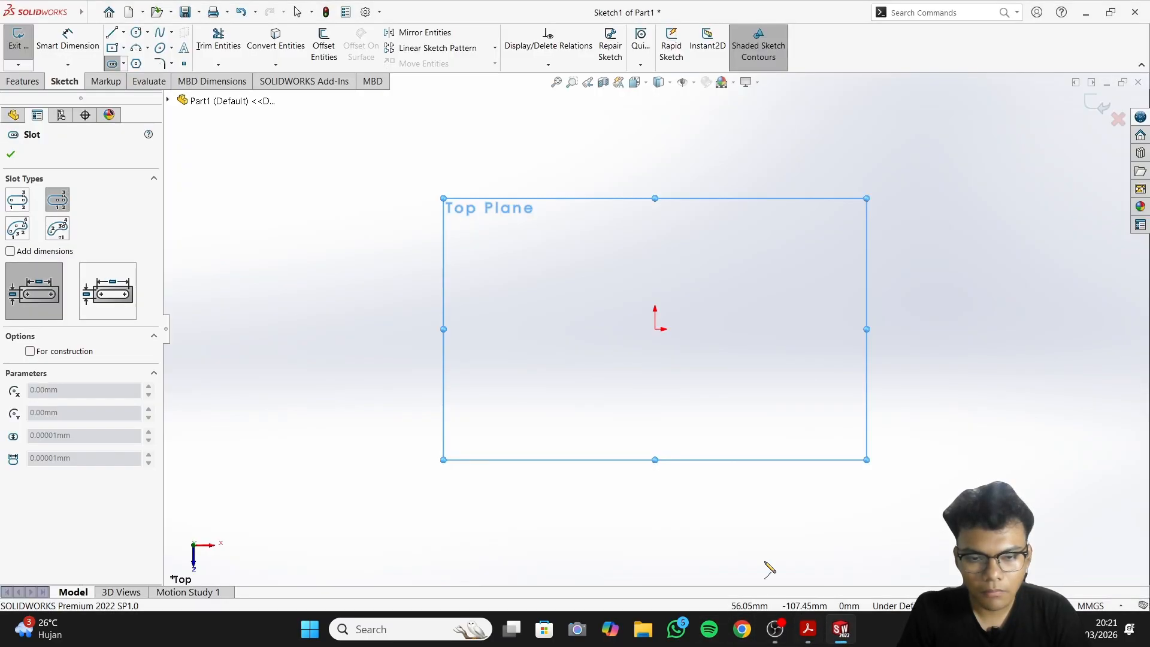
pyautogui.click(655, 329)
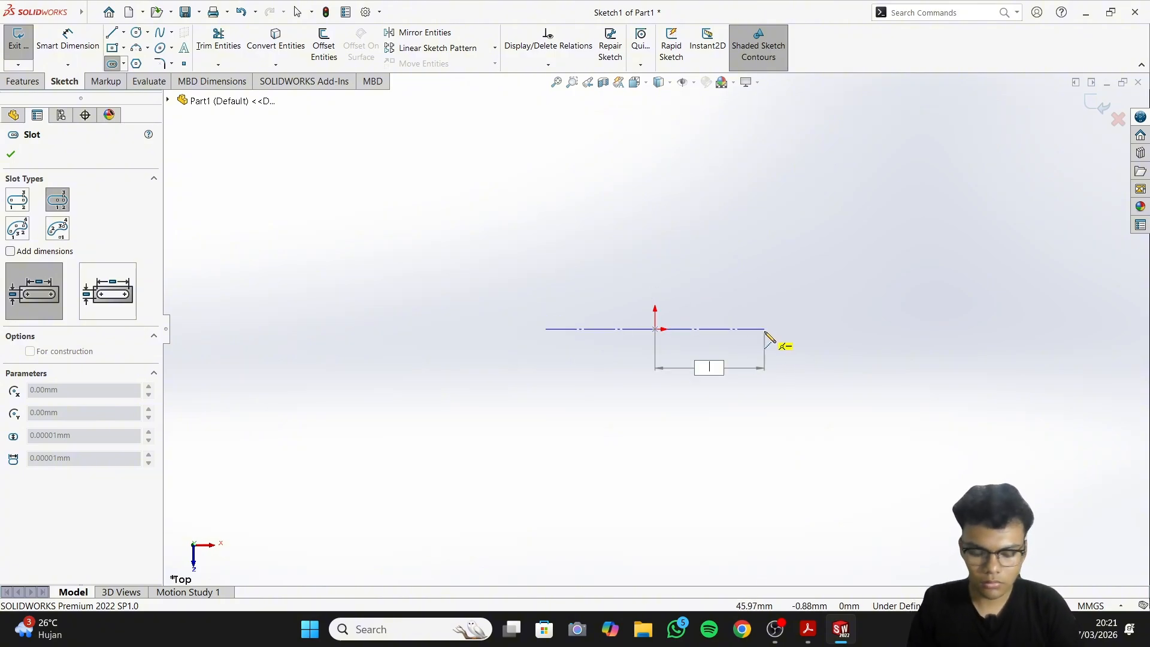
pyautogui.write('94')
pyautogui.press('Return')
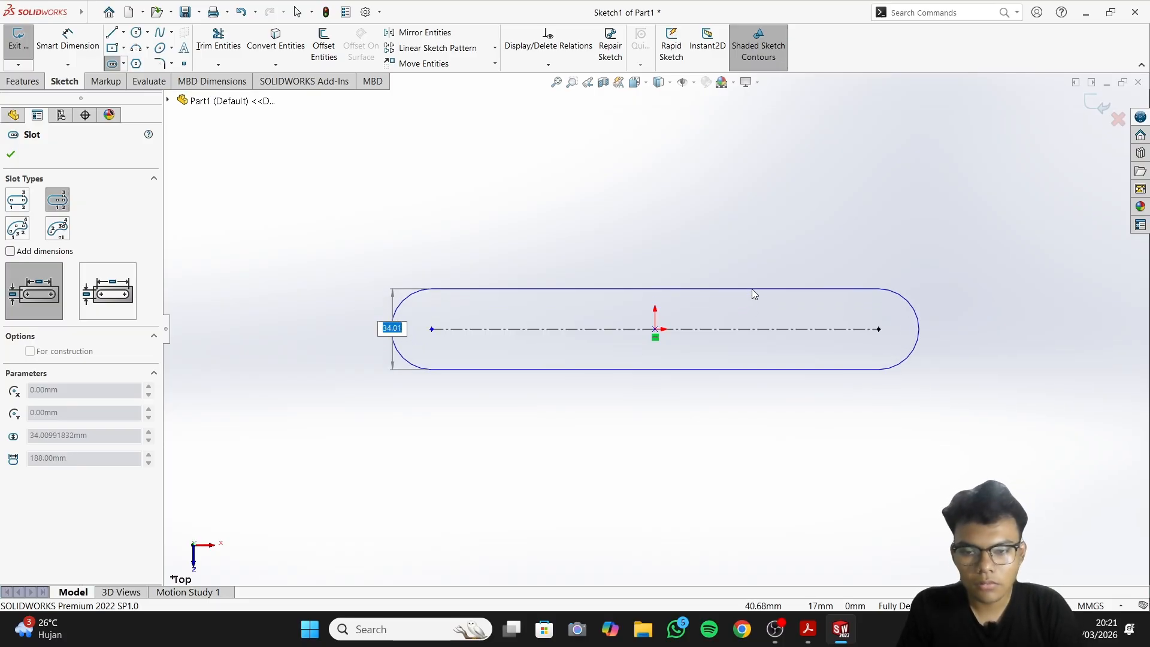
pyautogui.write('64')
pyautogui.press('Return')
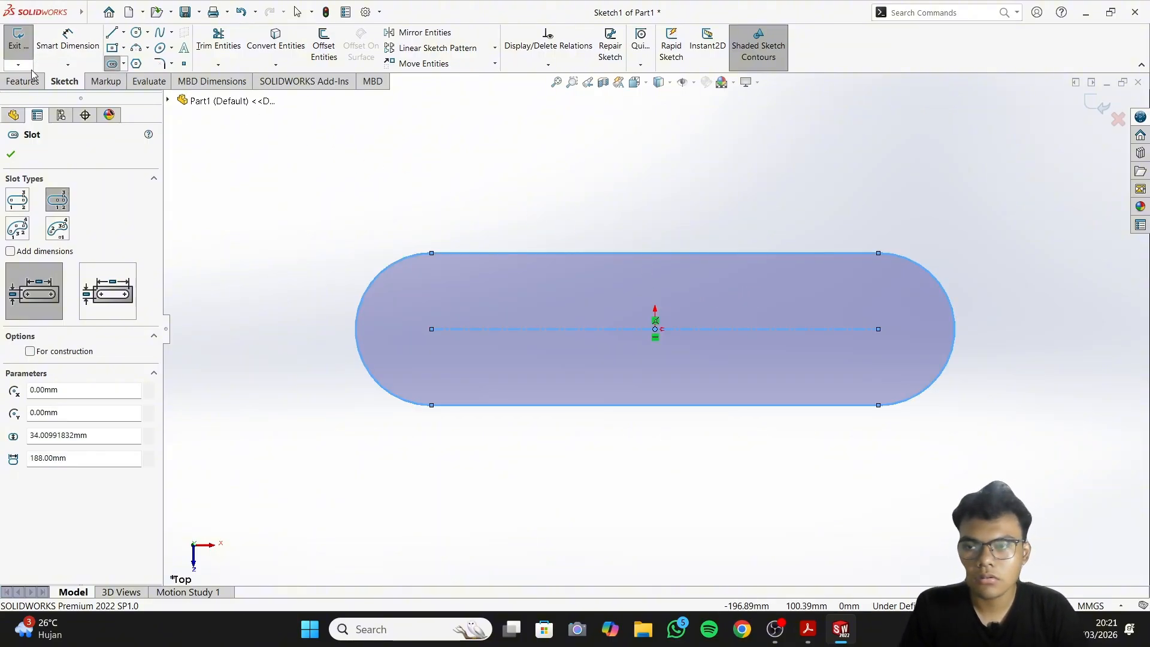
pyautogui.click(10, 156)
# Dimension the distance between the slot's arc centres as 114 mm, following drawing b) in the PDF
pyautogui.click(67, 47)
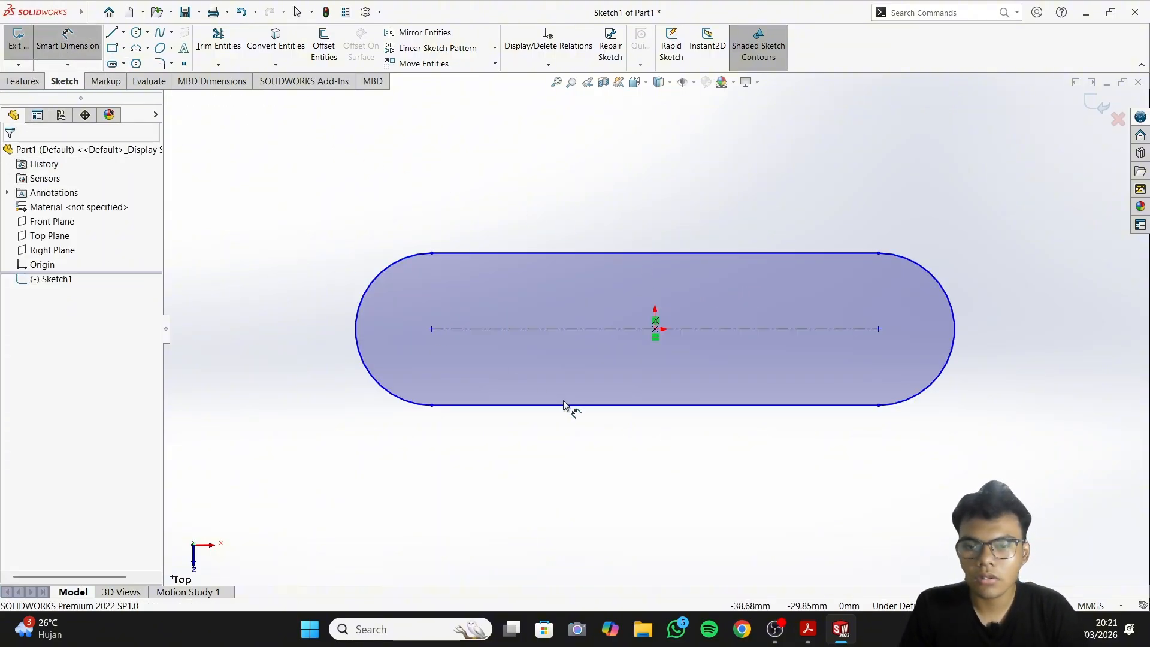
pyautogui.click(592, 332)
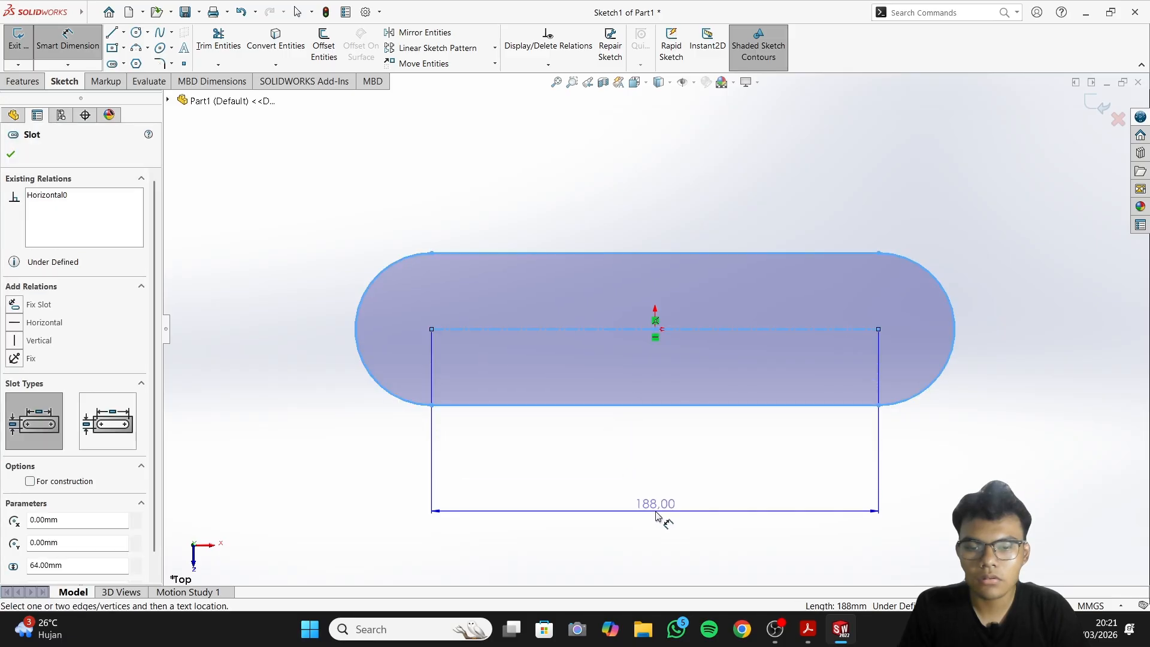
pyautogui.click(656, 514)
pyautogui.click(808, 629)
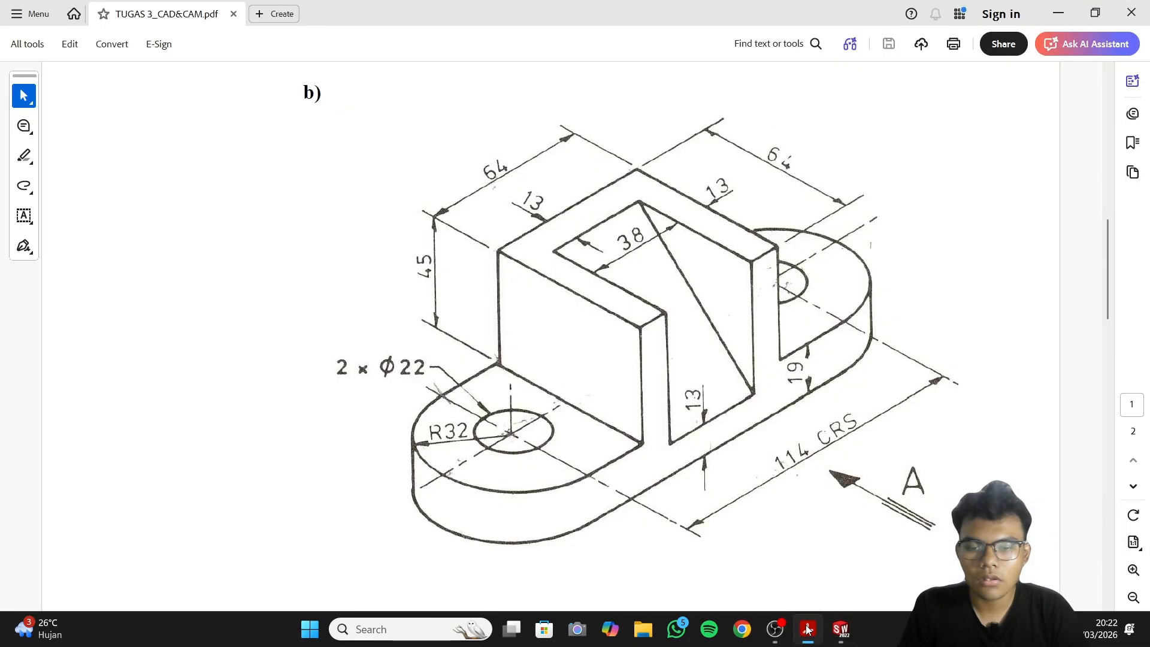
pyautogui.click(808, 629)
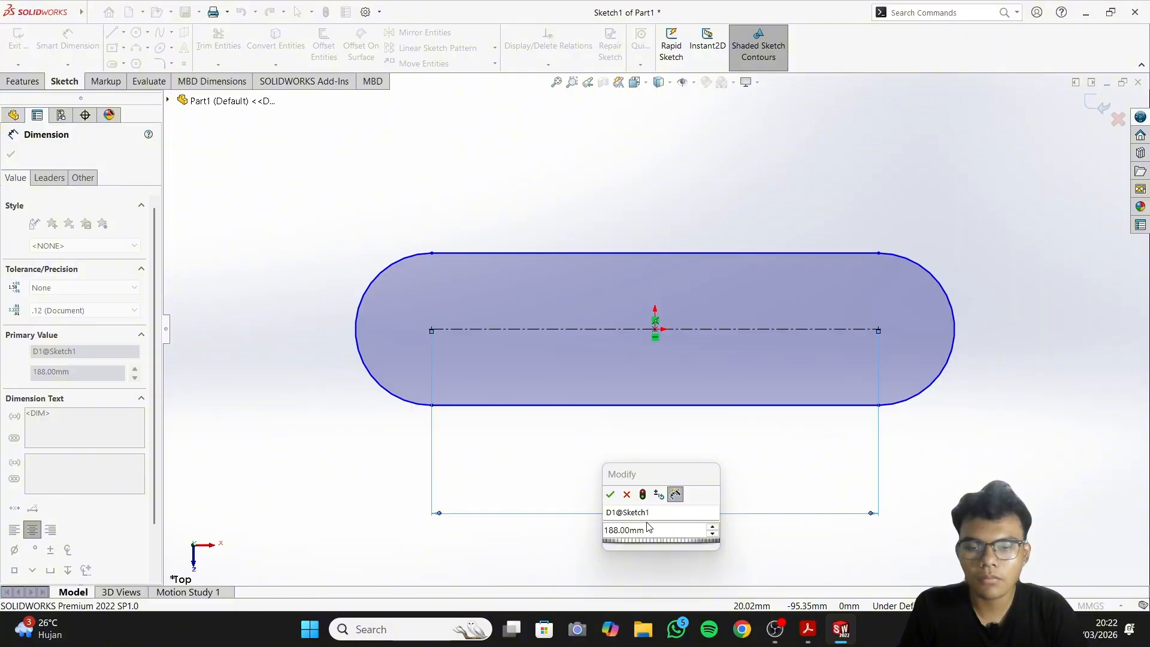
pyautogui.write('114')
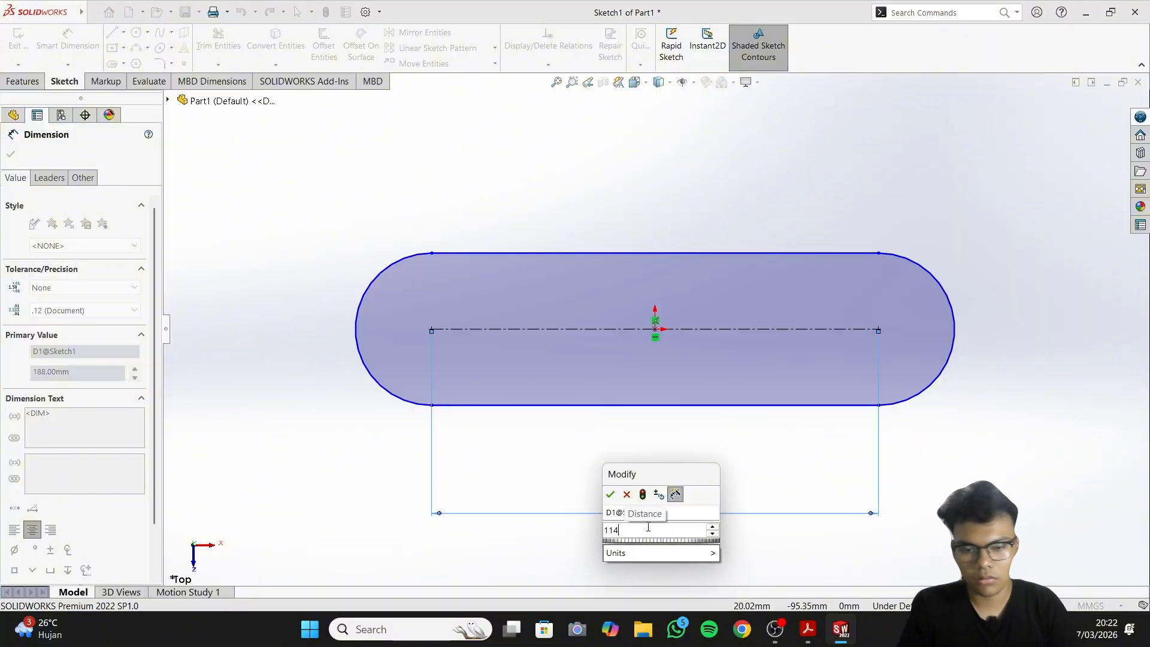
pyautogui.press('Return')
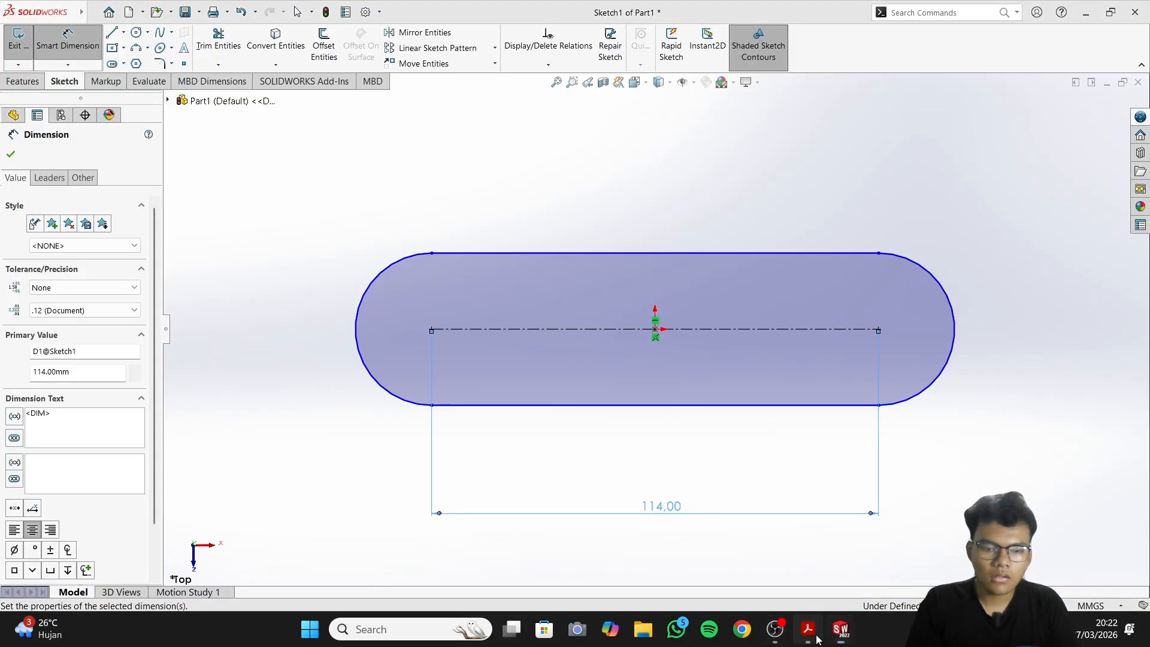
# Dimension the slot's end arc with a radius of 32 mm
pyautogui.click(815, 636)
pyautogui.click(817, 636)
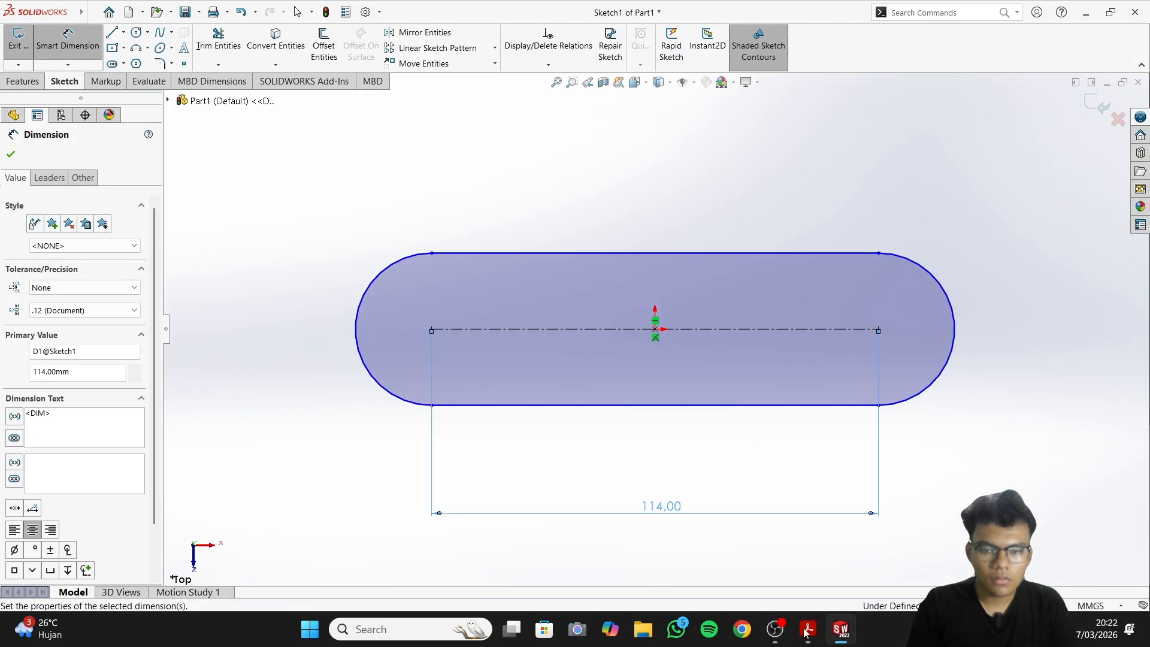
pyautogui.click(389, 265)
pyautogui.click(339, 240)
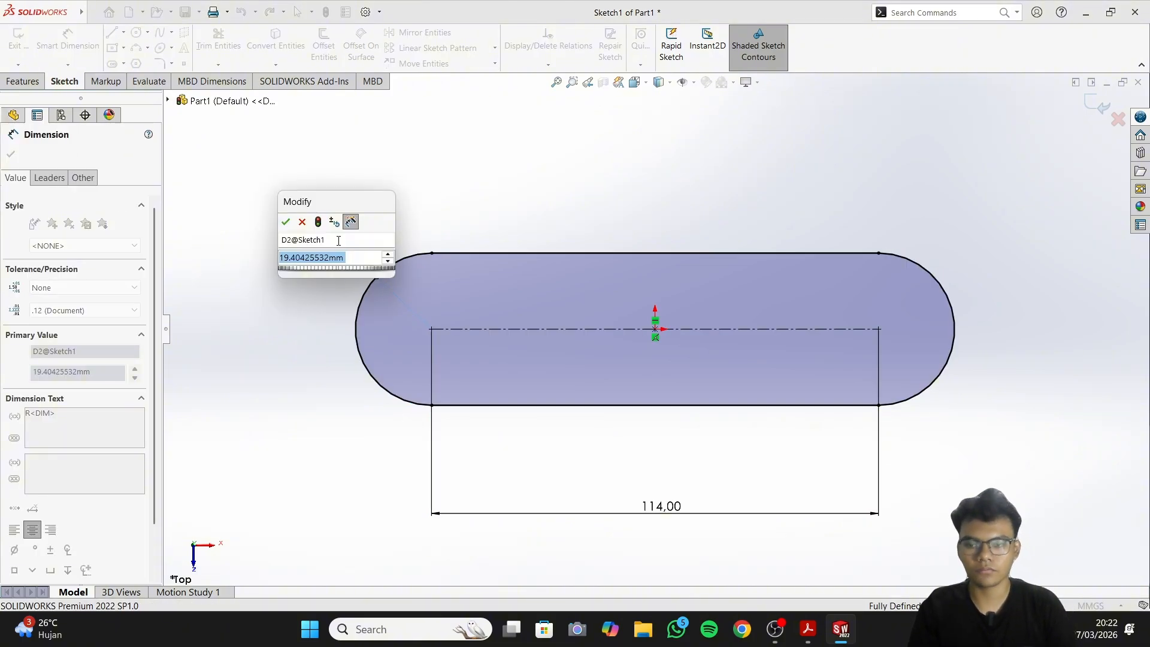
pyautogui.write('32')
pyautogui.press('Return')
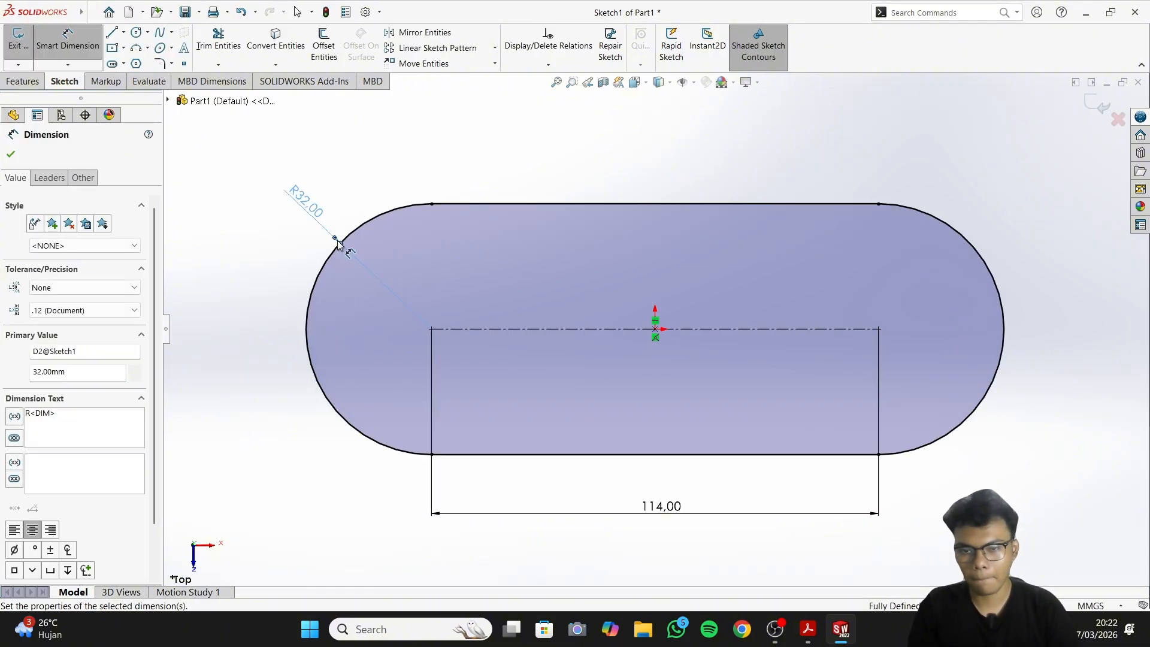
pyautogui.click(260, 282)
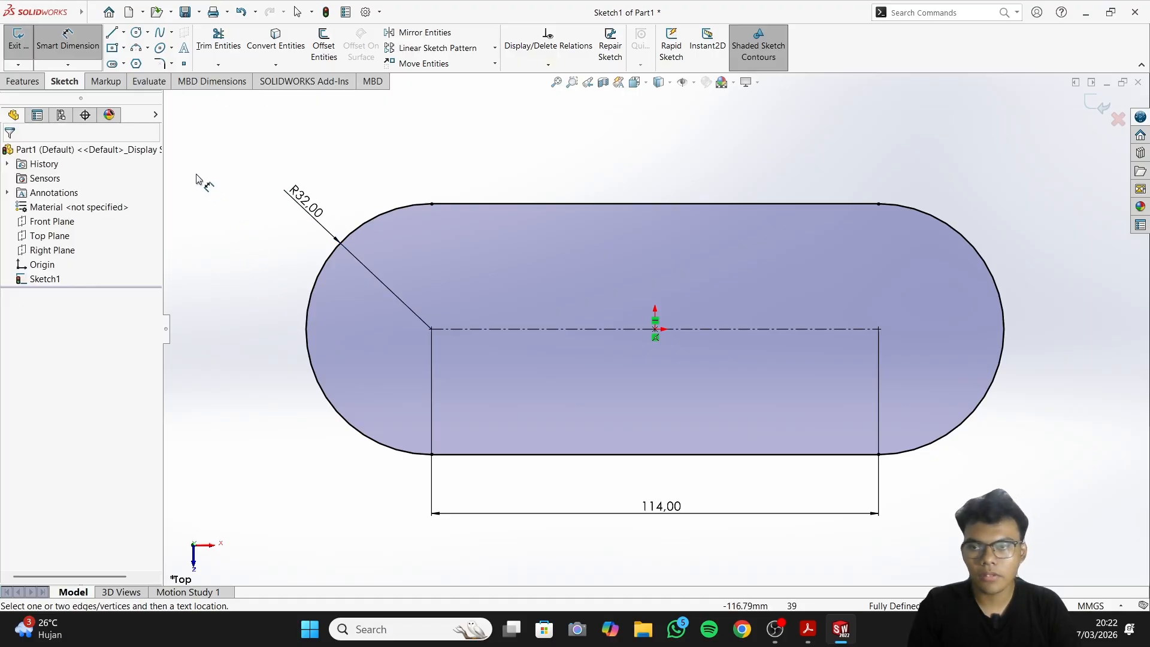
# Sketch circles centred on the slot's two arc centres, about 37 mm in diameter on the left and about 25 mm on the right
pyautogui.click(23, 81)
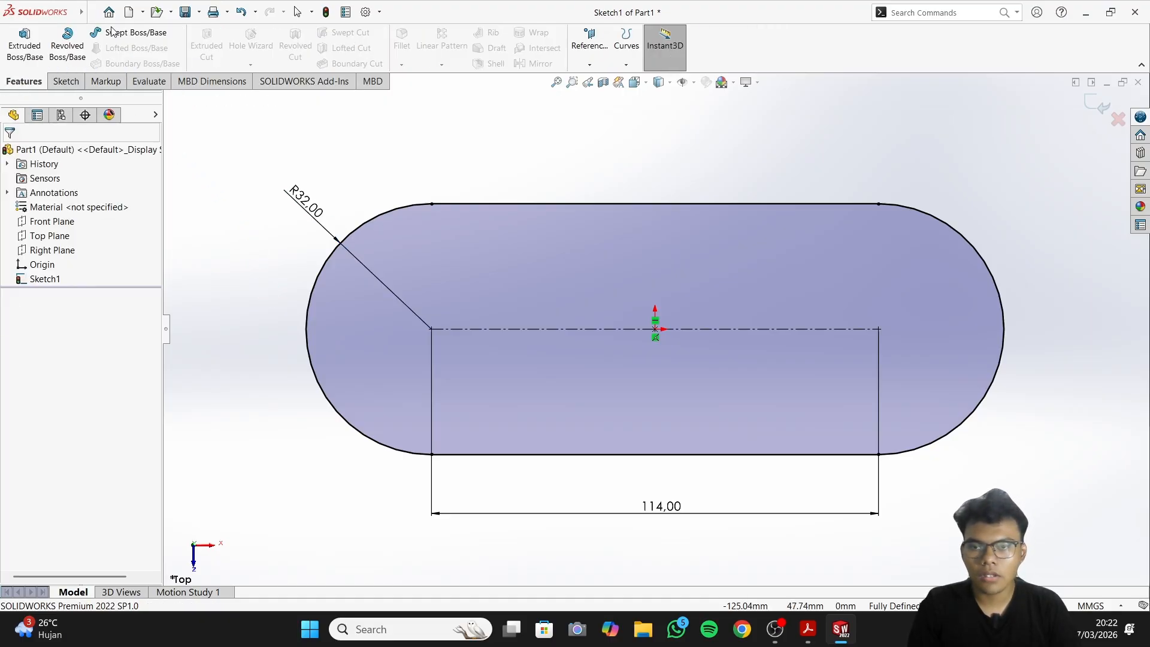
pyautogui.click(66, 80)
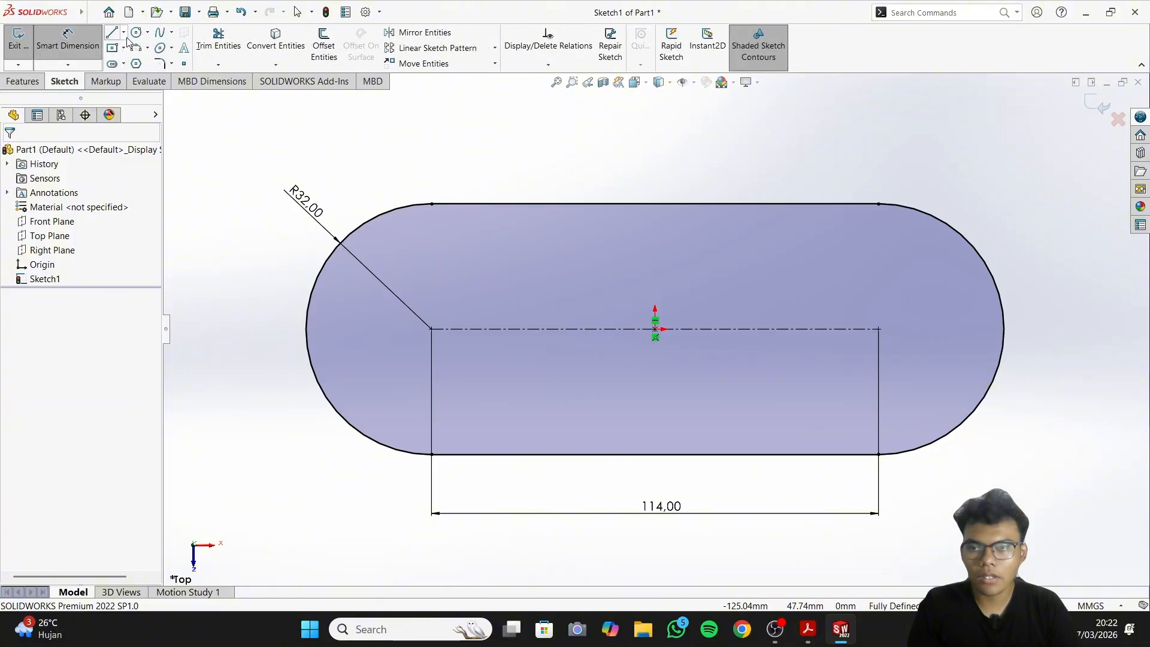
pyautogui.click(137, 32)
pyautogui.click(431, 329)
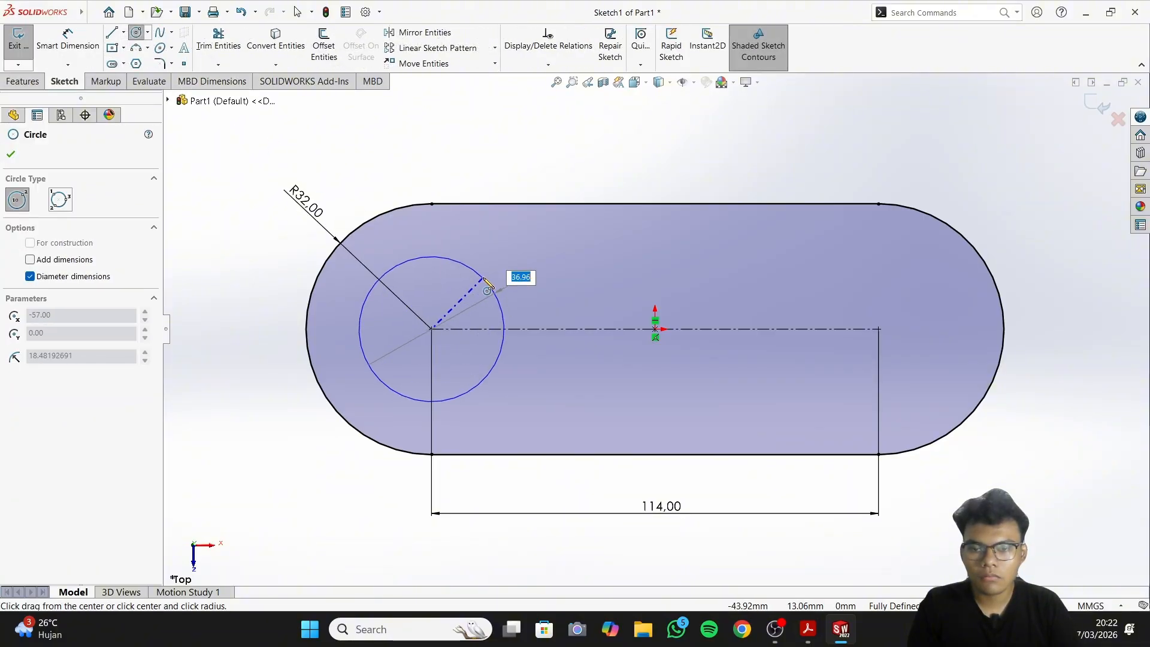
pyautogui.click(488, 288)
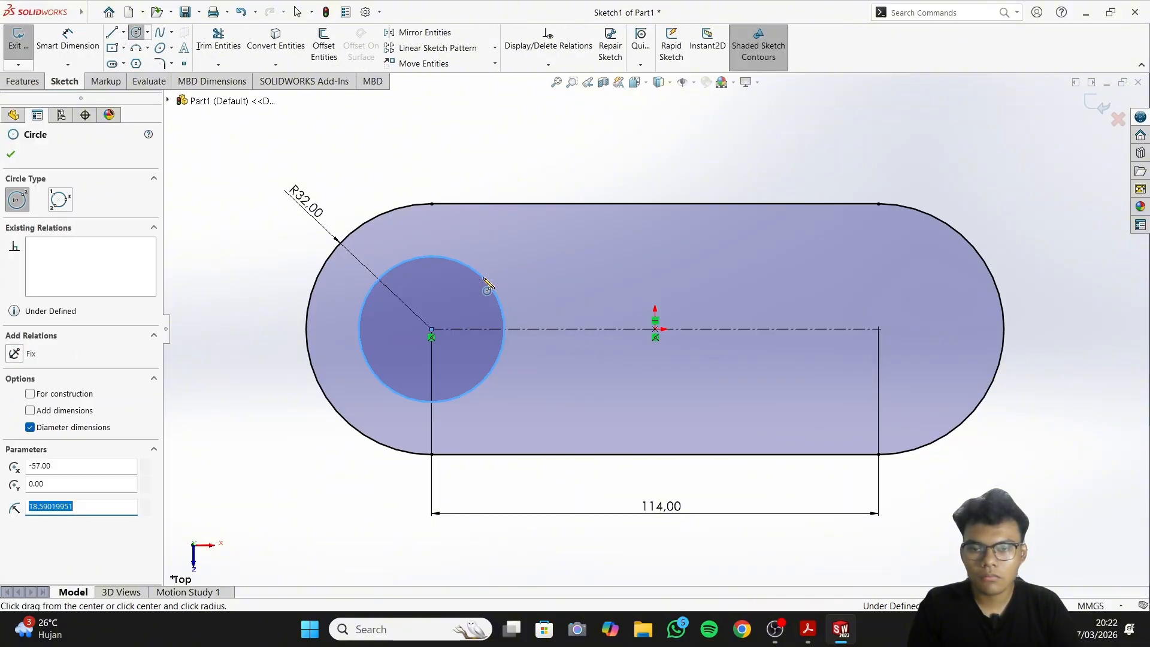
pyautogui.click(879, 328)
pyautogui.click(915, 298)
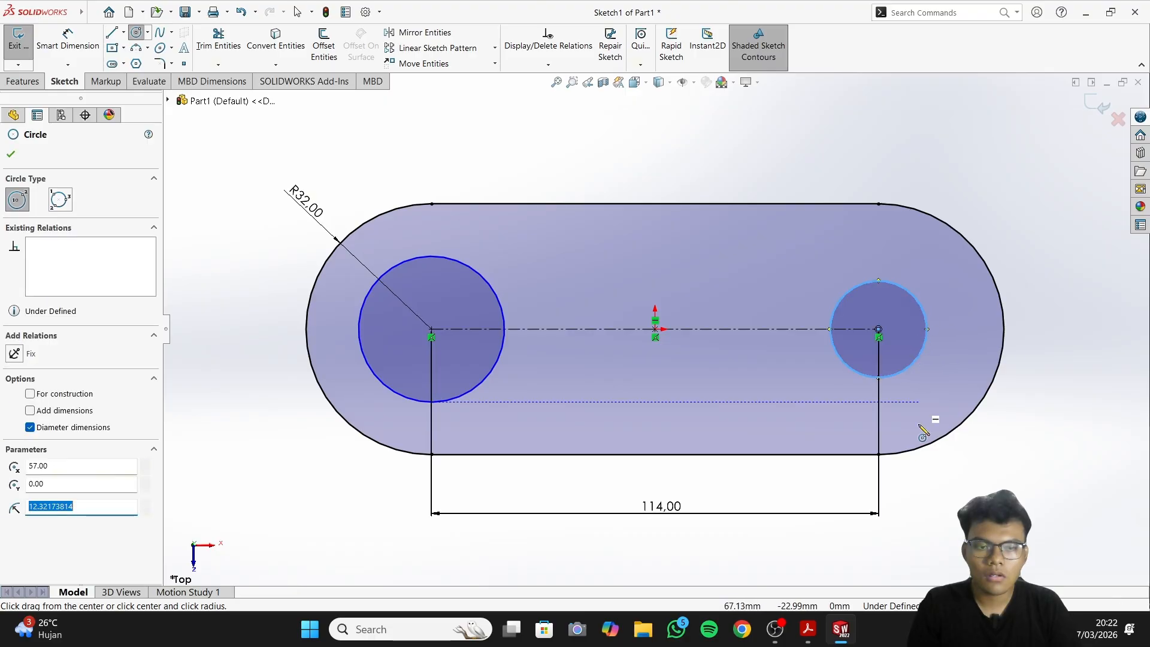
# Check the hole size in drawing b) and dimension the left circle's diameter as 22 mm
pyautogui.click(818, 634)
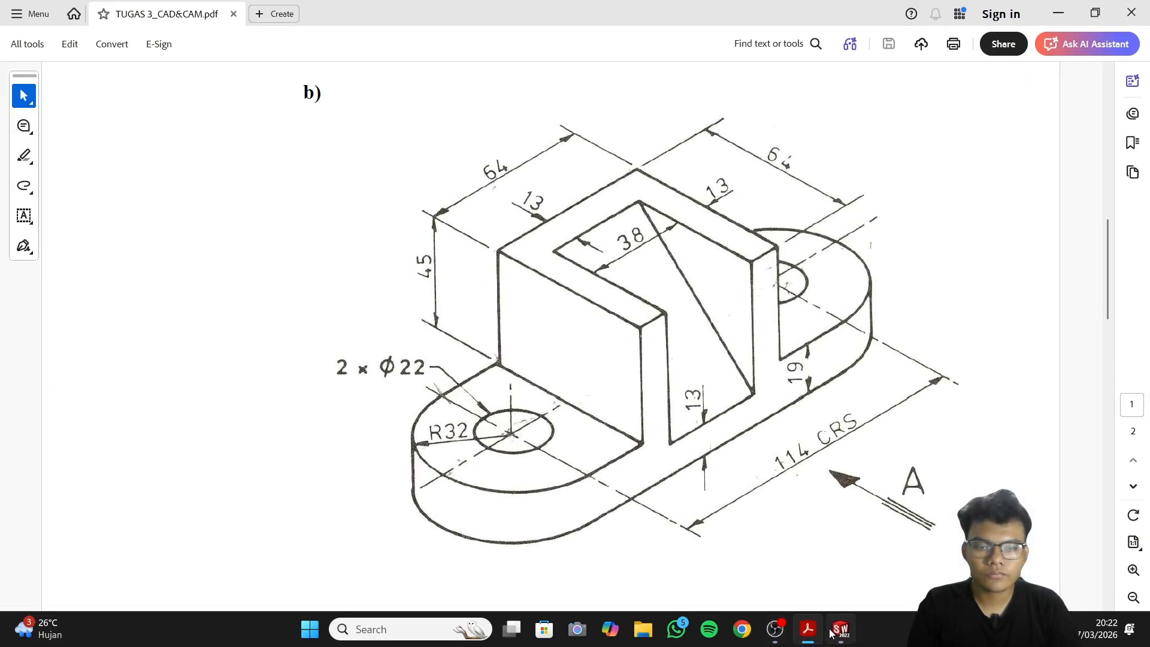
pyautogui.moveTo(831, 633)
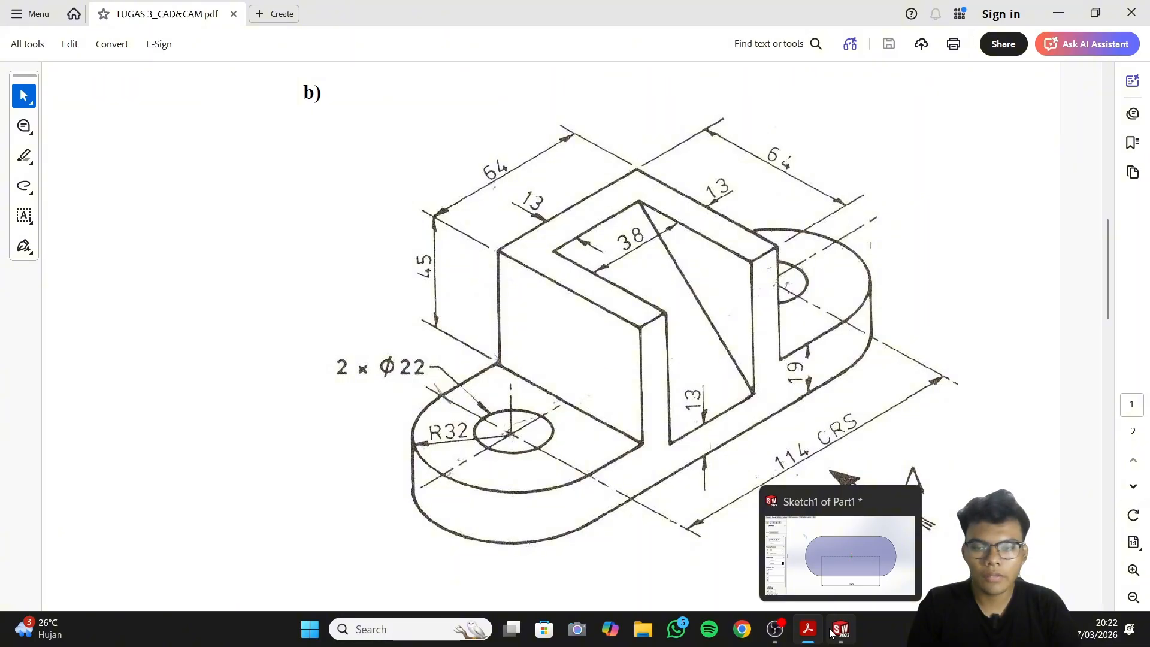
pyautogui.click(831, 633)
pyautogui.click(67, 42)
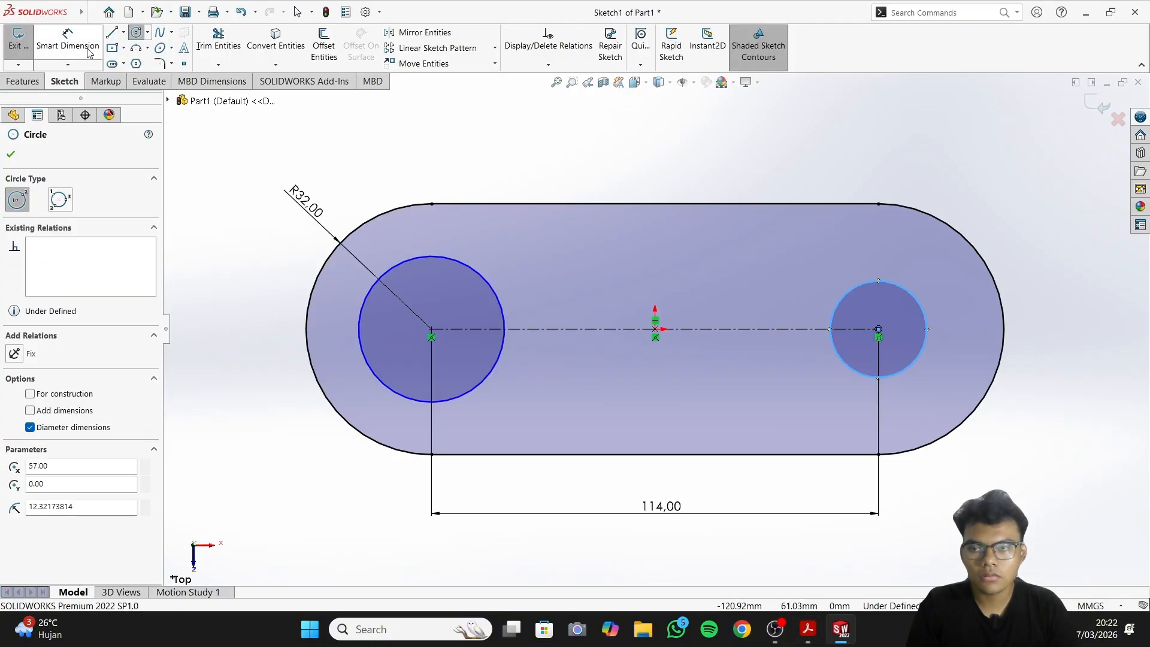
pyautogui.click(442, 257)
pyautogui.click(437, 167)
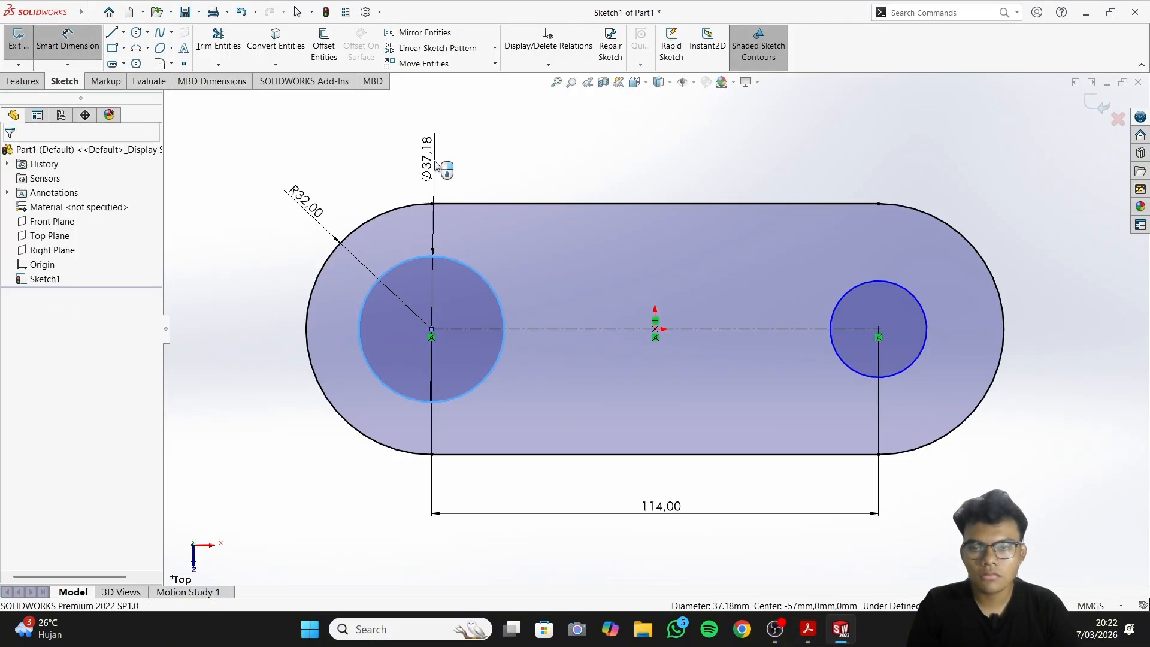
pyautogui.write('22')
pyautogui.press('Return')
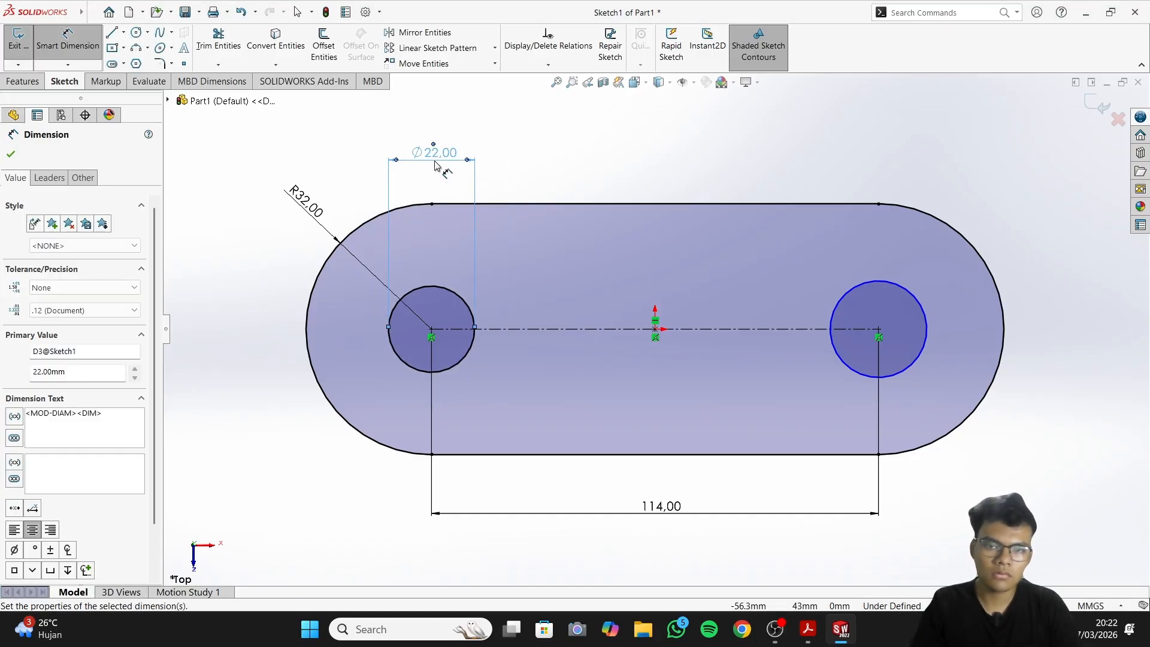
# Dimension the right circle's diameter as 22 mm and leave the dimension tool
pyautogui.click(876, 282)
pyautogui.click(853, 161)
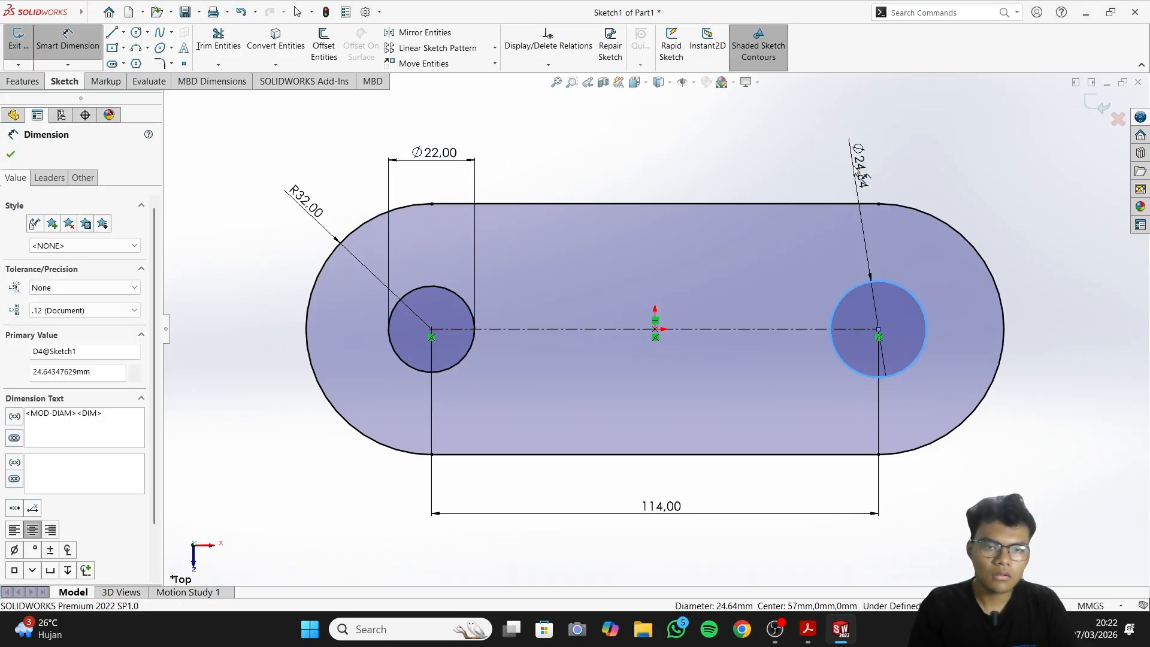
pyautogui.press('Return')
pyautogui.rightClick(745, 112)
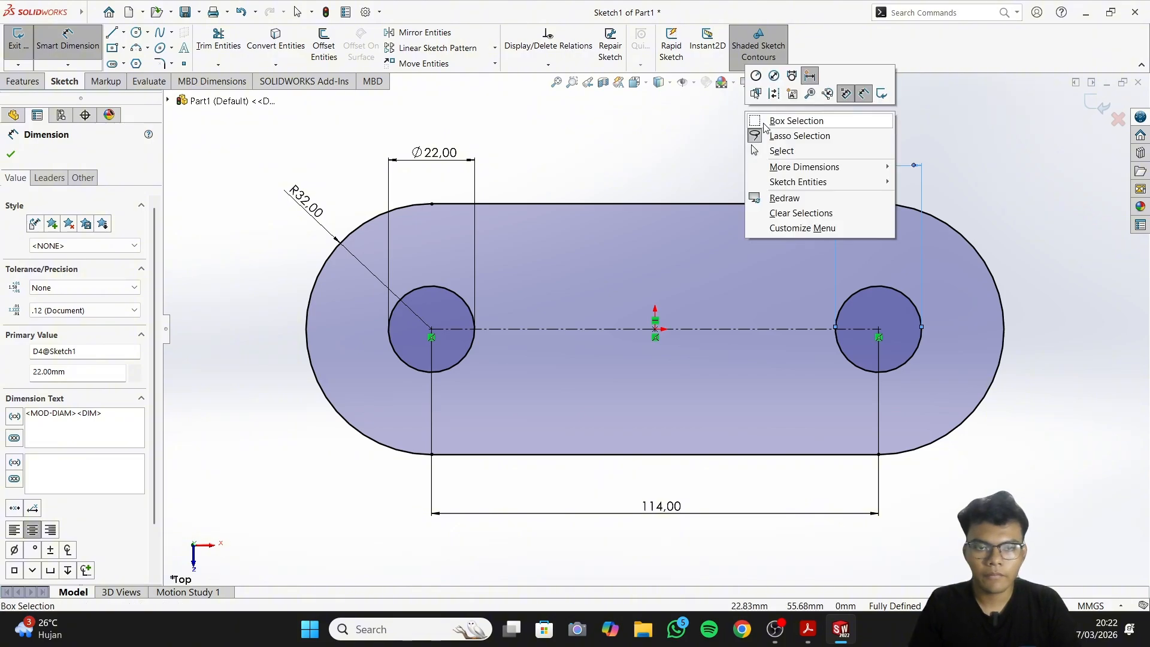
pyautogui.click(780, 147)
pyautogui.rightClick(725, 135)
pyautogui.click(756, 175)
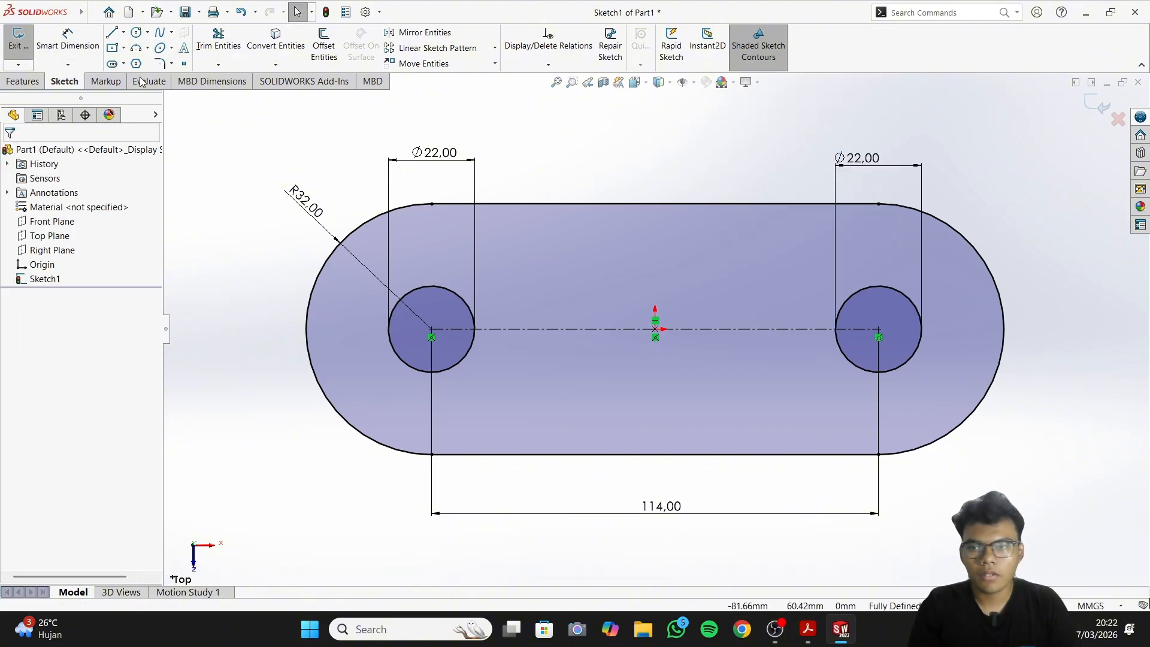
# Extrude the slot profile with its two holes as a blind boss 19 mm deep, as given in drawing b)
pyautogui.click(35, 83)
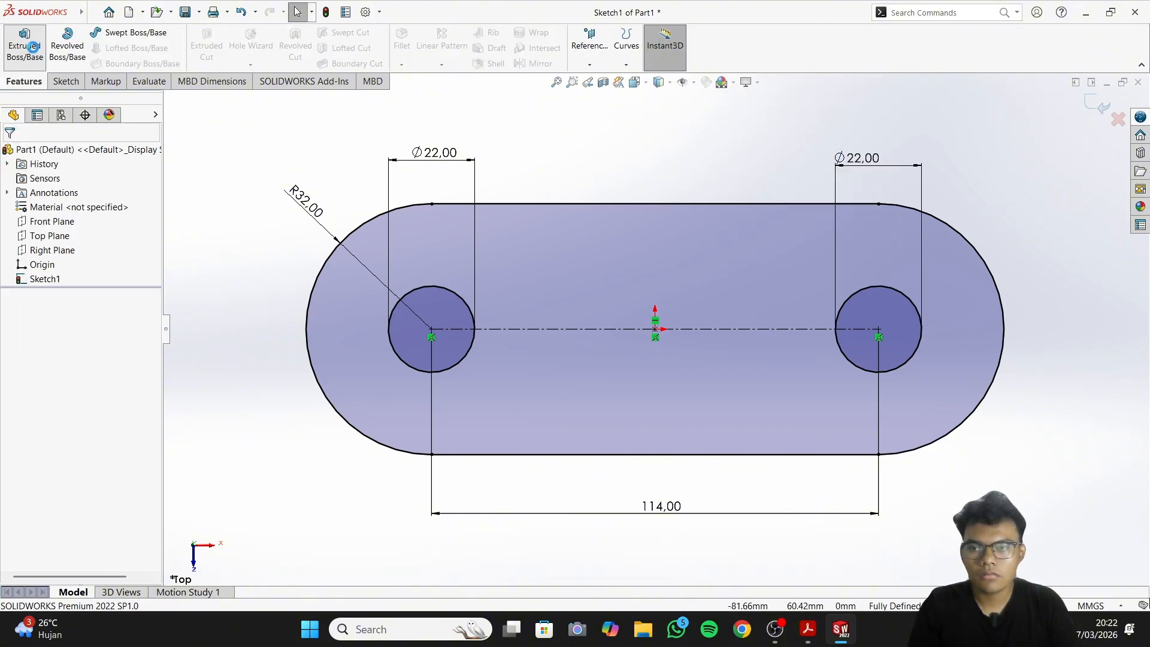
pyautogui.click(24, 43)
pyautogui.click(810, 633)
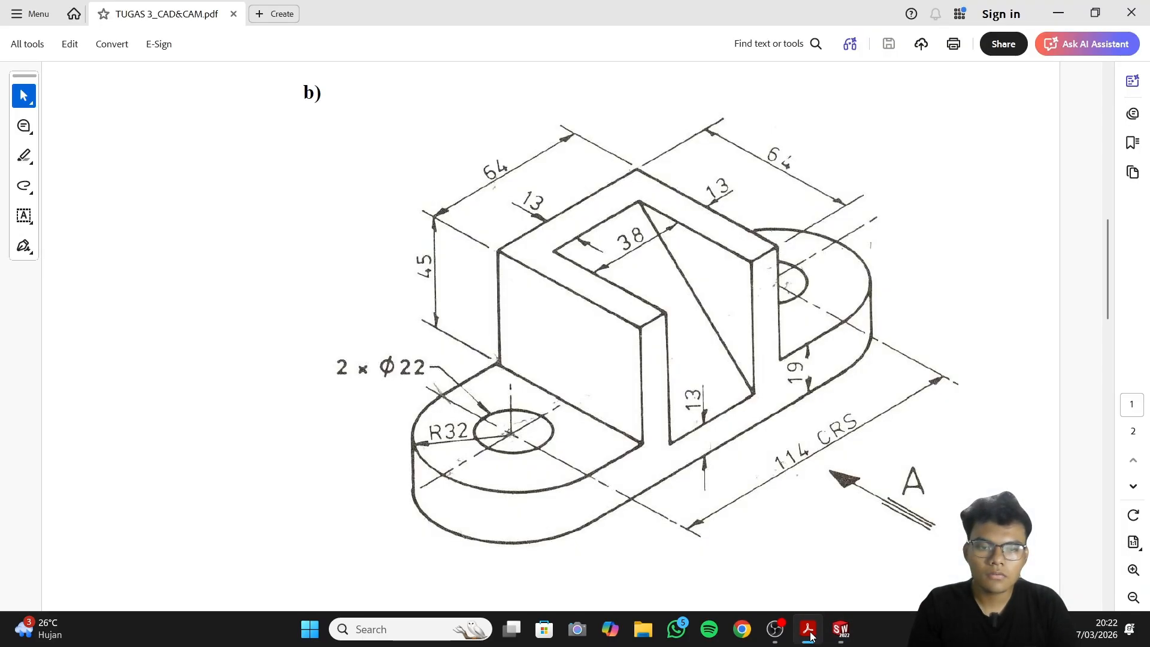
pyautogui.click(809, 630)
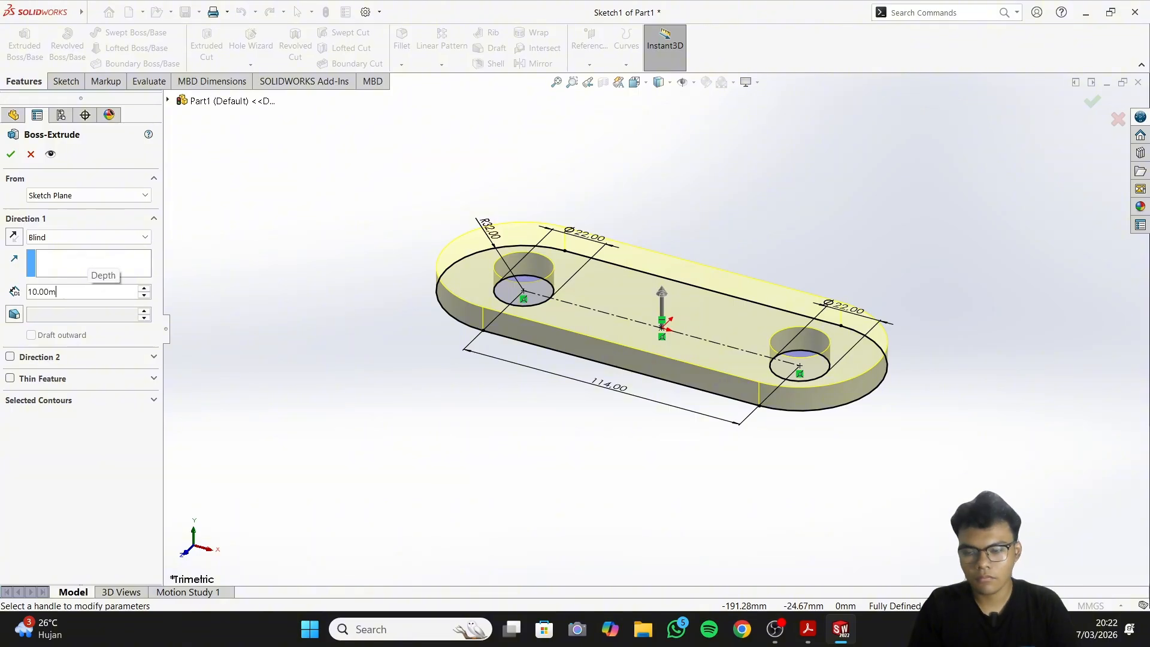
pyautogui.press('BackSpace')
pyautogui.press('BackSpace')
pyautogui.press('BackSpace')
pyautogui.press('BackSpace')
pyautogui.press('BackSpace')
pyautogui.press('BackSpace')
pyautogui.write('10')
pyautogui.press('BackSpace')
pyautogui.write('9')
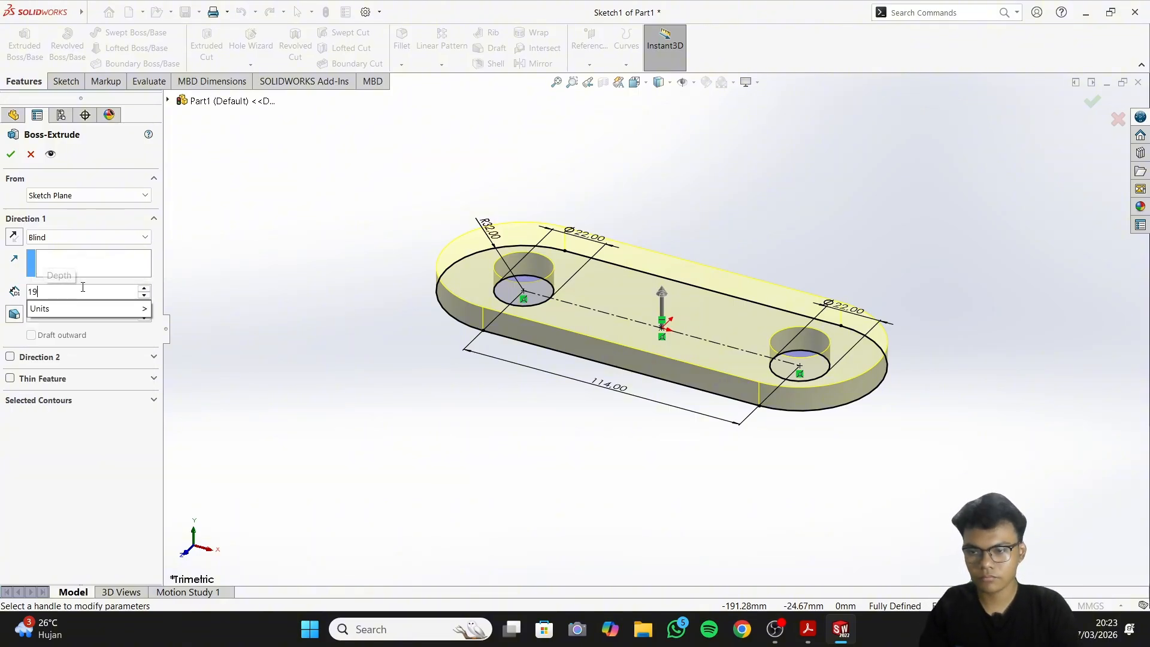
pyautogui.press('Return')
pyautogui.click(11, 154)
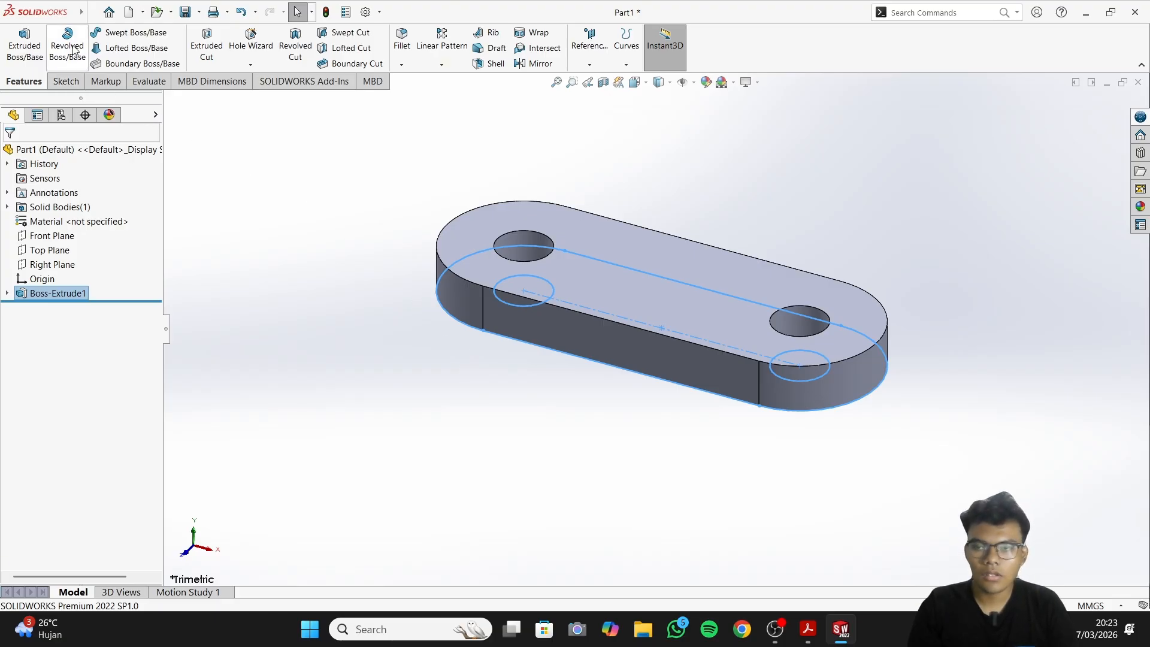
pyautogui.click(54, 83)
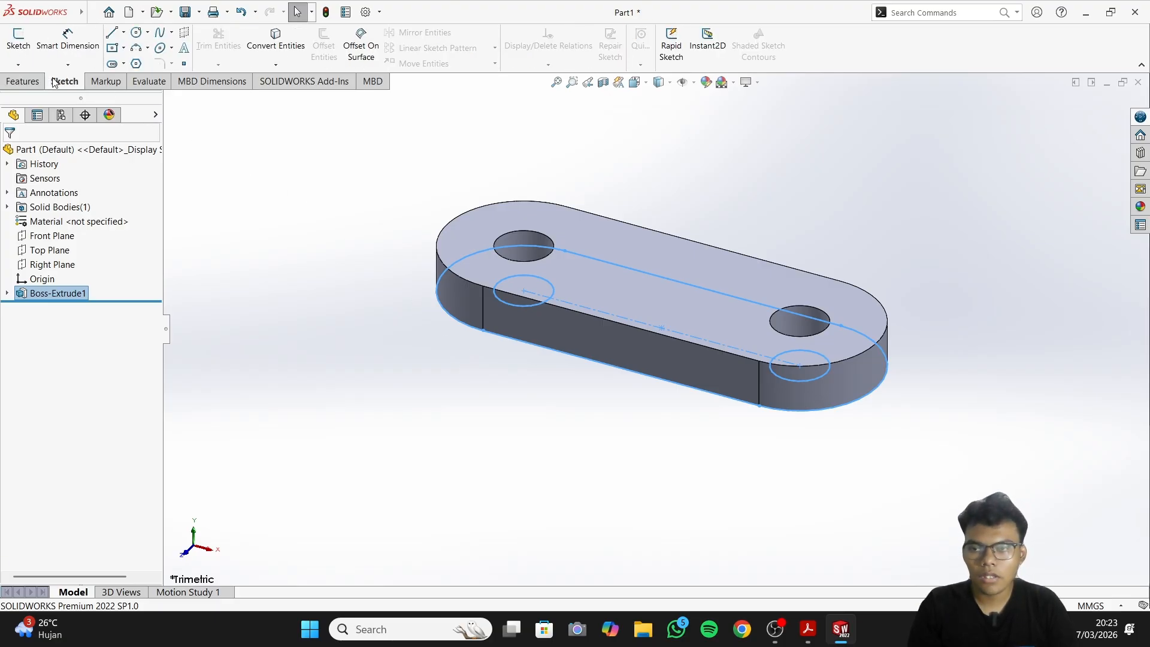
pyautogui.click(120, 51)
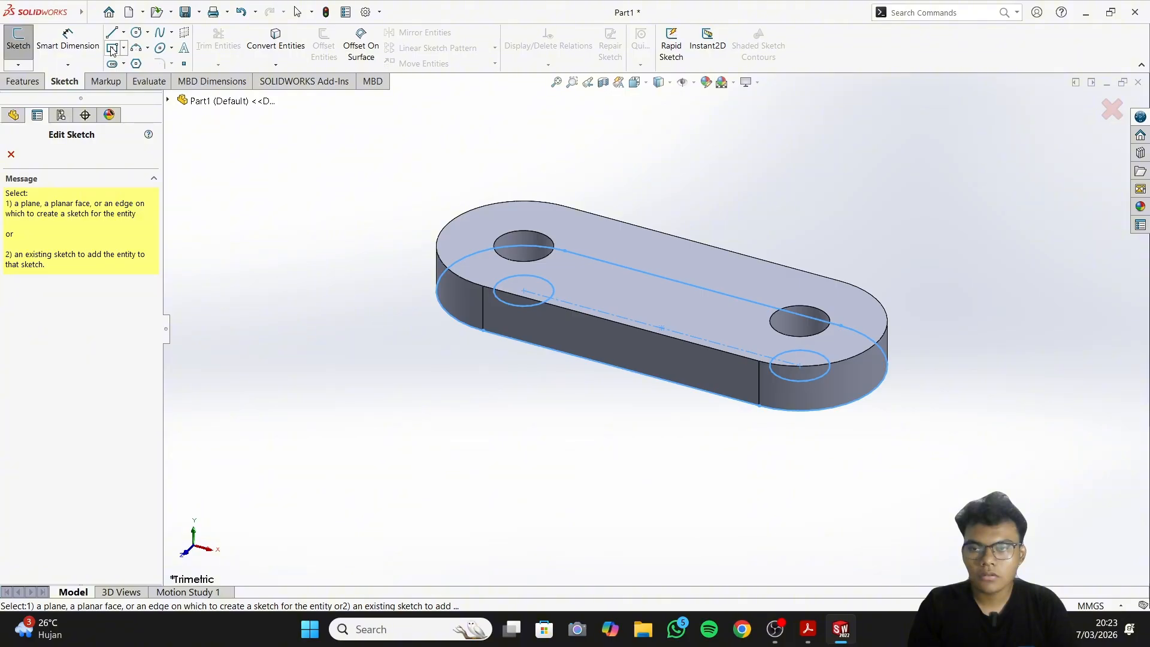
pyautogui.click(124, 48)
pyautogui.click(124, 48)
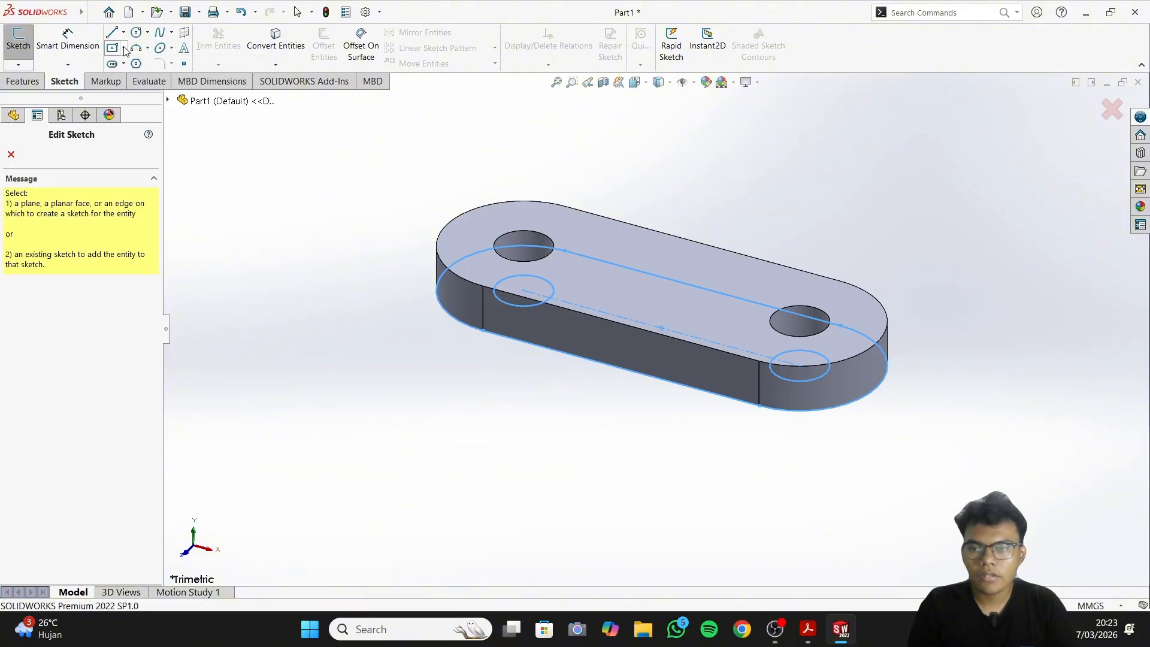
pyautogui.click(19, 42)
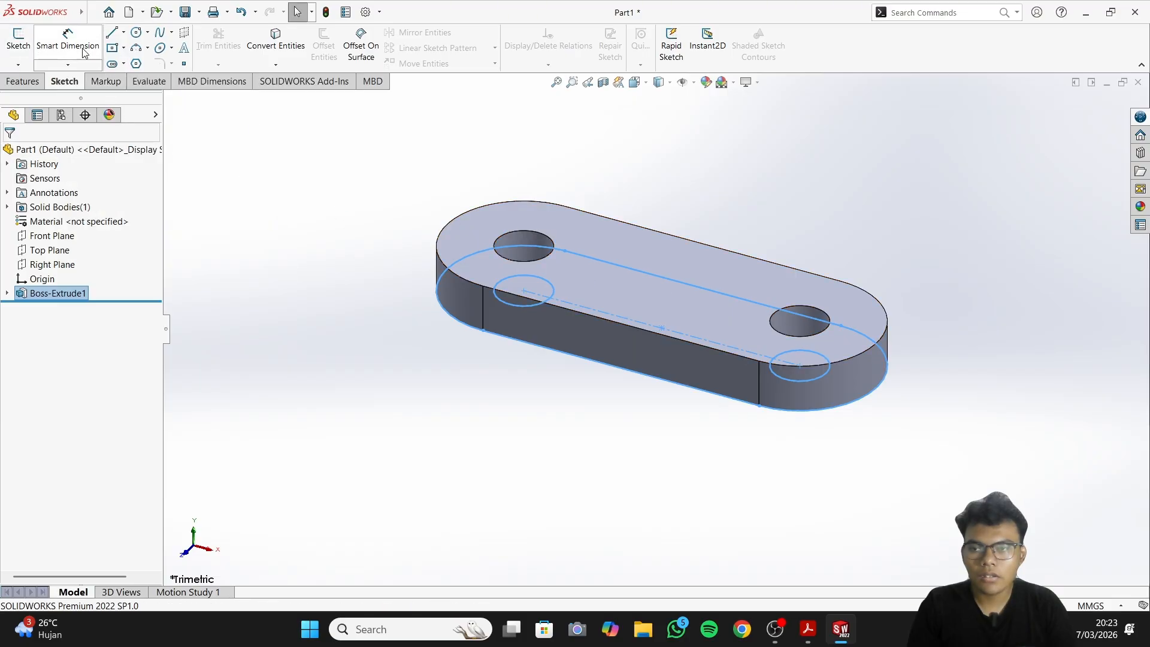
# Sketch a centre rectangle from the origin on the base's top face, about 21 mm wide and reaching both straight edges
pyautogui.click(19, 42)
pyautogui.click(627, 275)
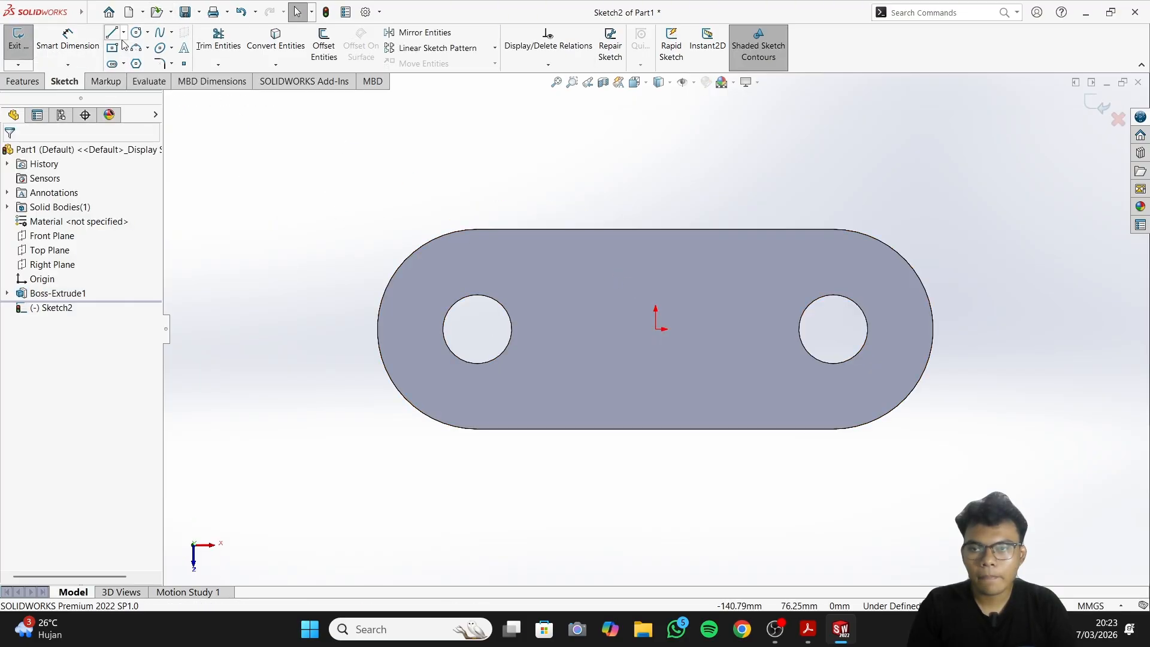
pyautogui.click(113, 48)
pyautogui.click(655, 329)
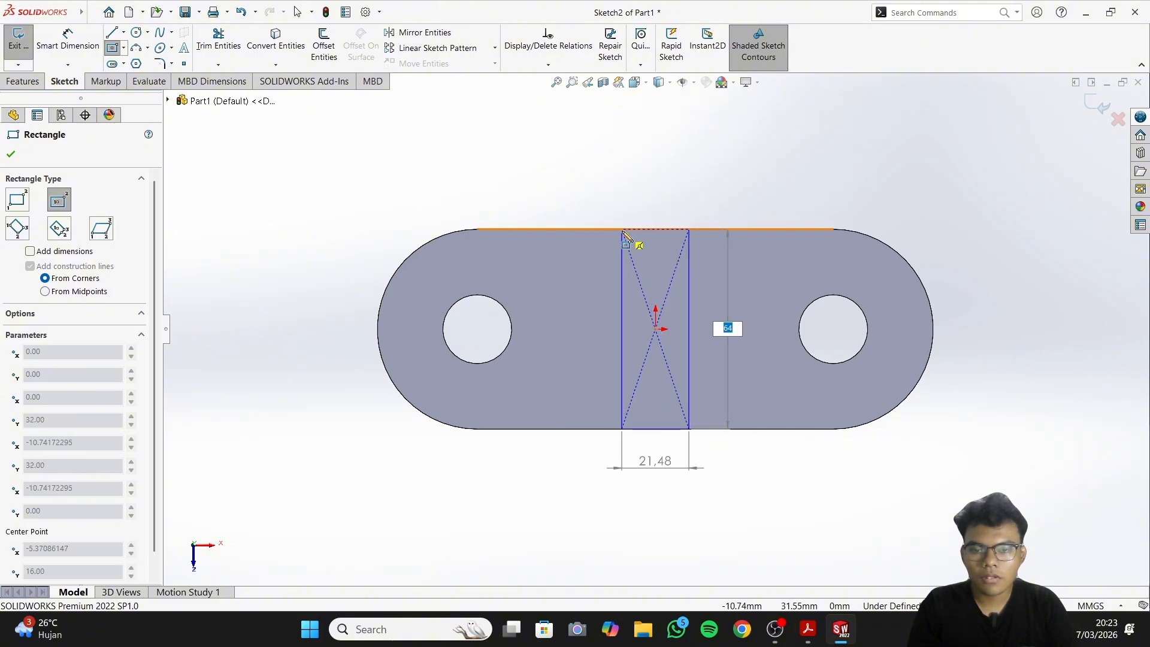
pyautogui.click(622, 230)
pyautogui.rightClick(477, 200)
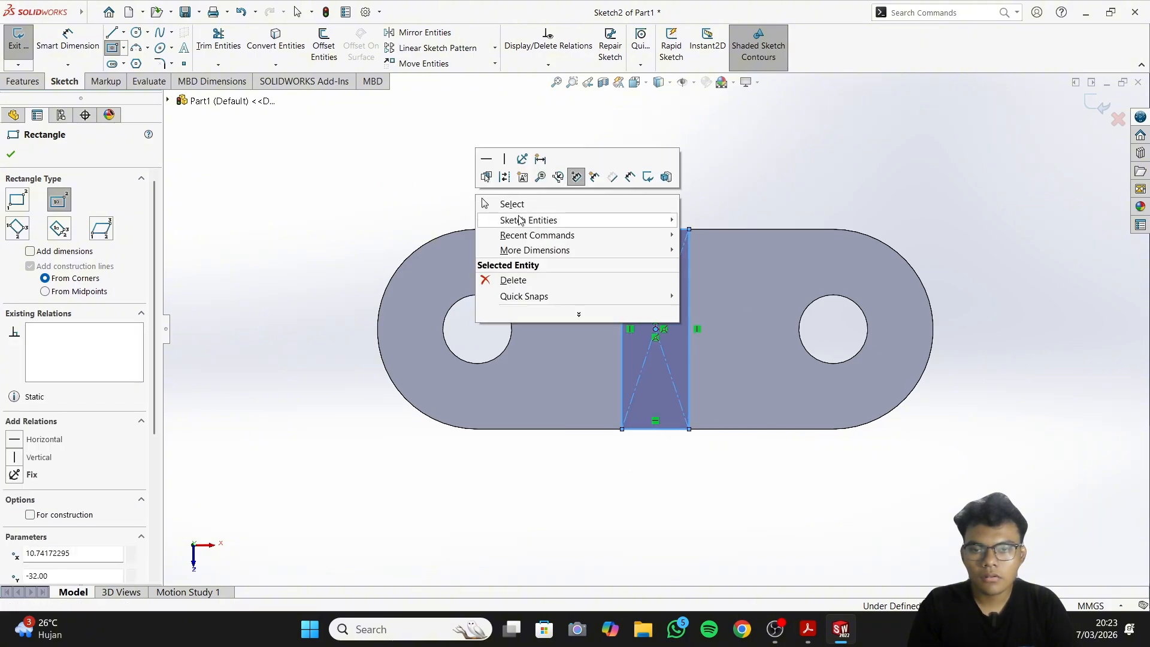
pyautogui.click(512, 204)
# Dimension the rectangle's width as 64 mm and leave the dimension tool
pyautogui.click(67, 39)
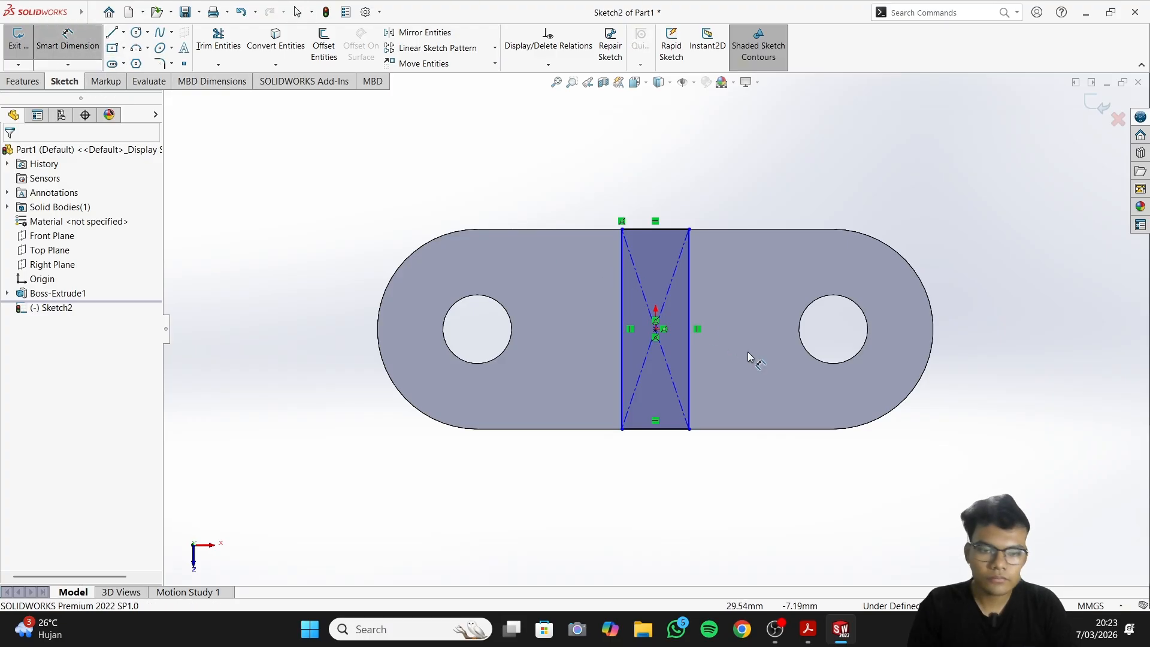
pyautogui.click(662, 430)
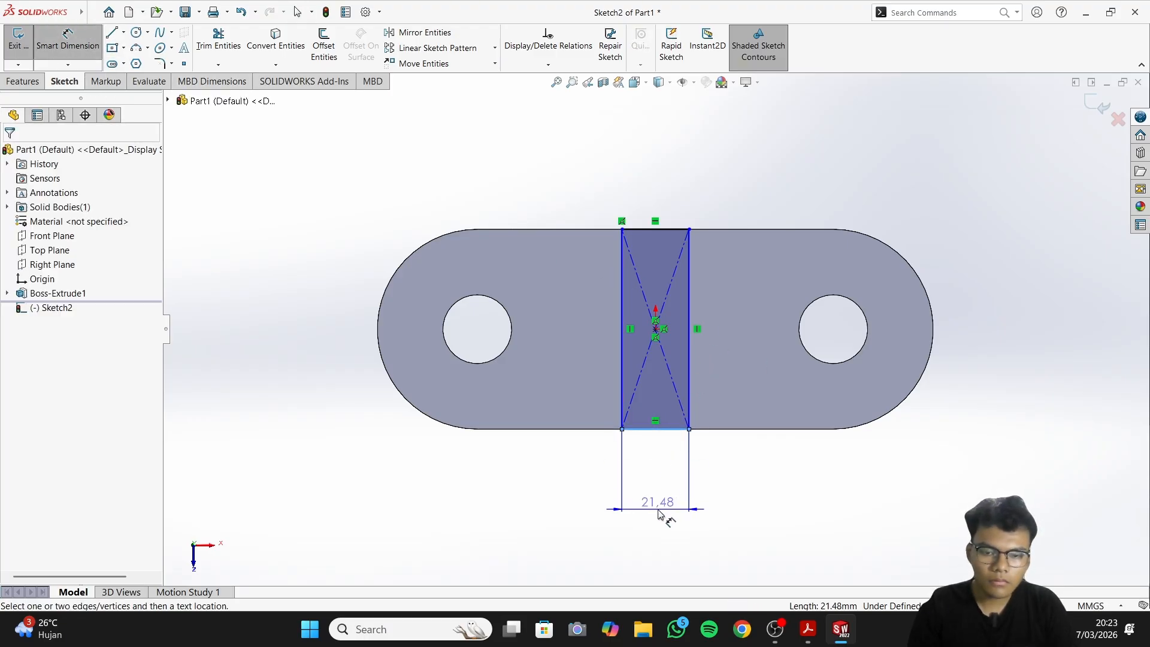
pyautogui.click(659, 510)
pyautogui.write('64')
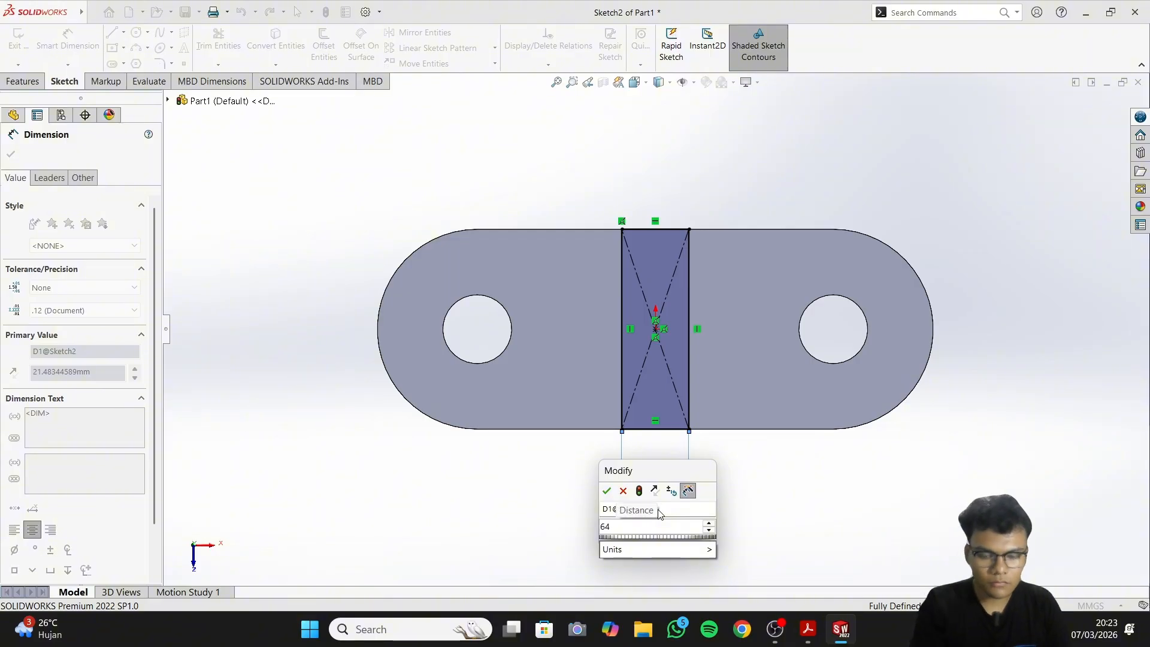
pyautogui.press('Return')
pyautogui.rightClick(612, 473)
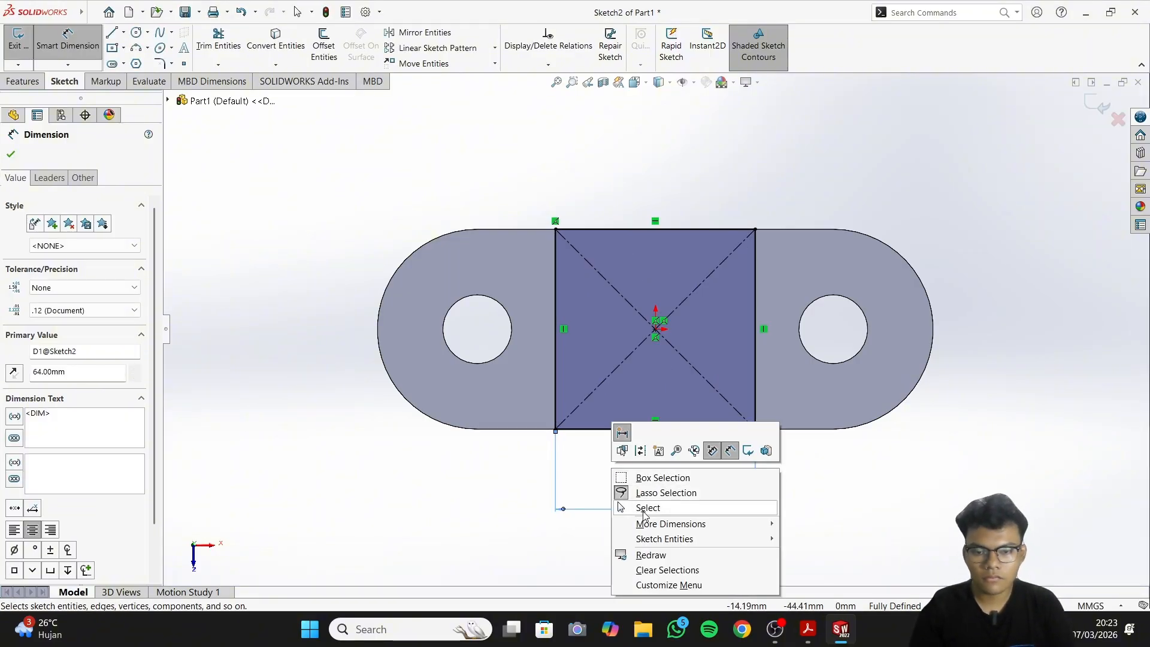
pyautogui.click(643, 507)
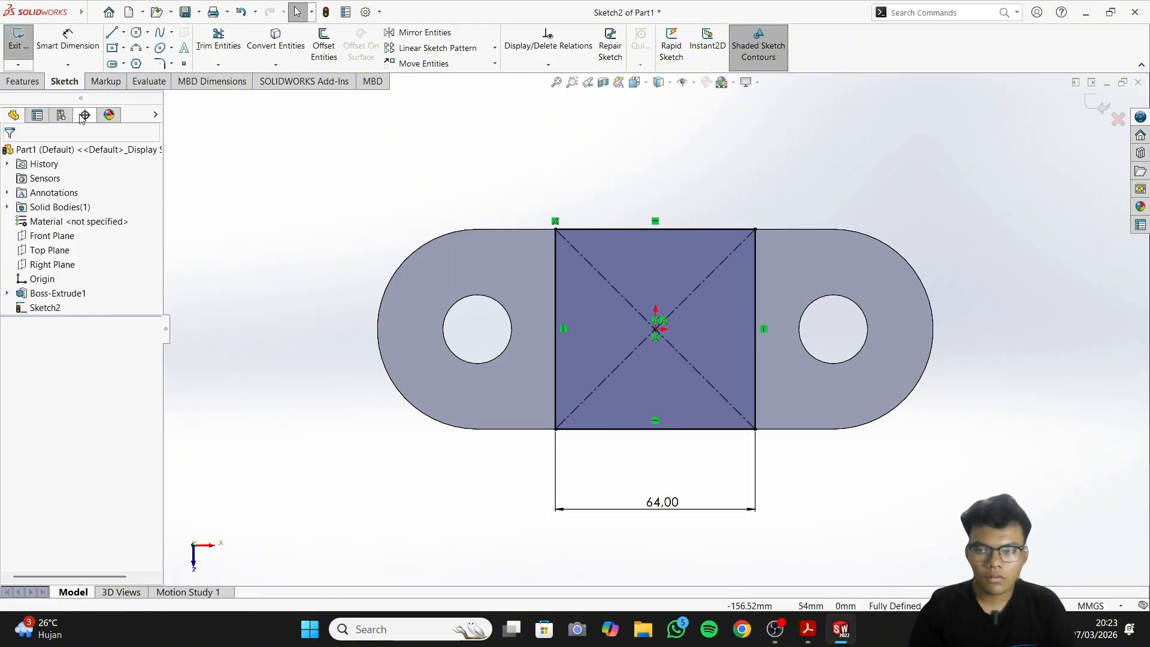
# Extrude the square upward as a blind boss 45 mm high, as given in drawing b), merged with the base
pyautogui.click(23, 81)
pyautogui.click(24, 45)
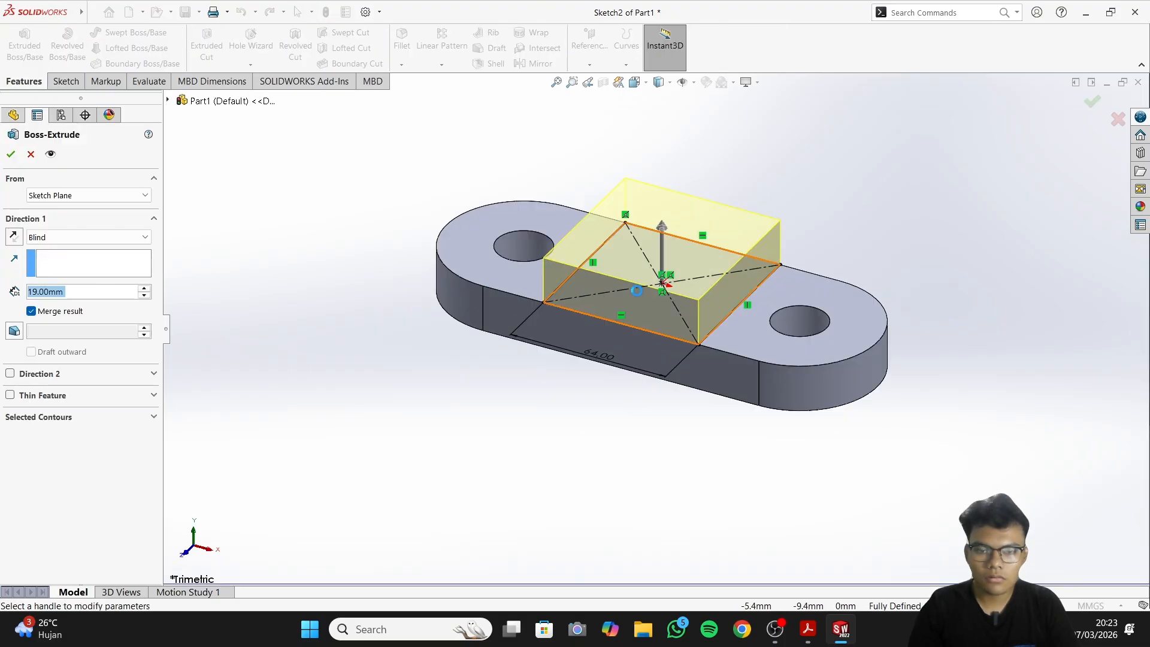
pyautogui.click(808, 628)
pyautogui.hotkey('alt', 'Tab')
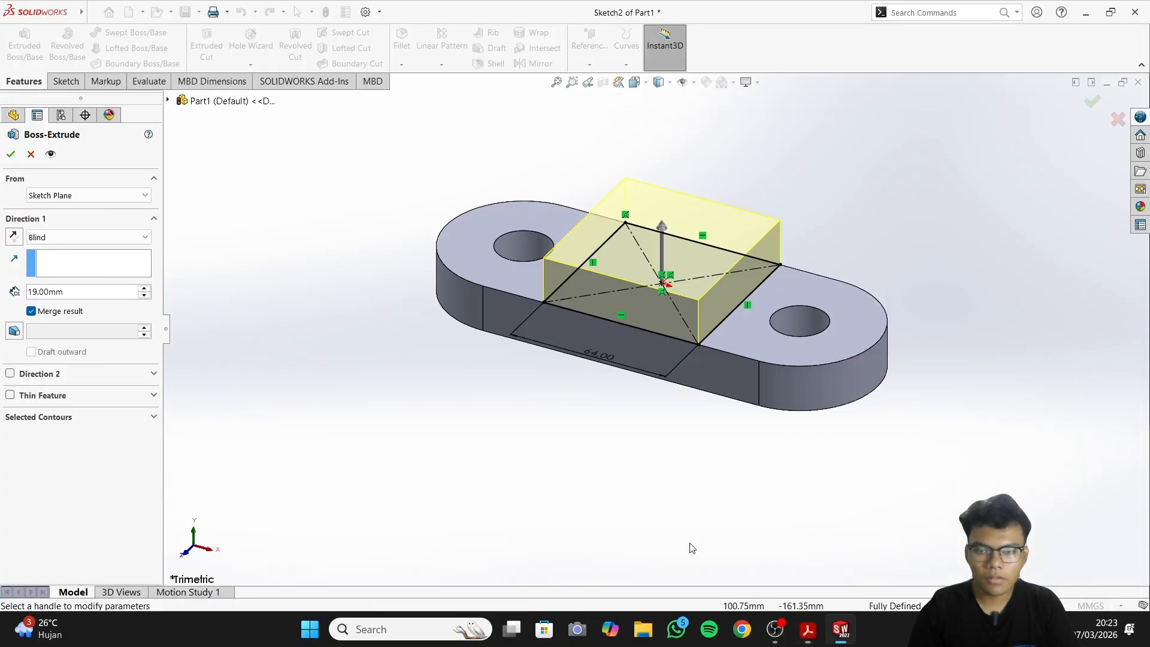
pyautogui.write('145')
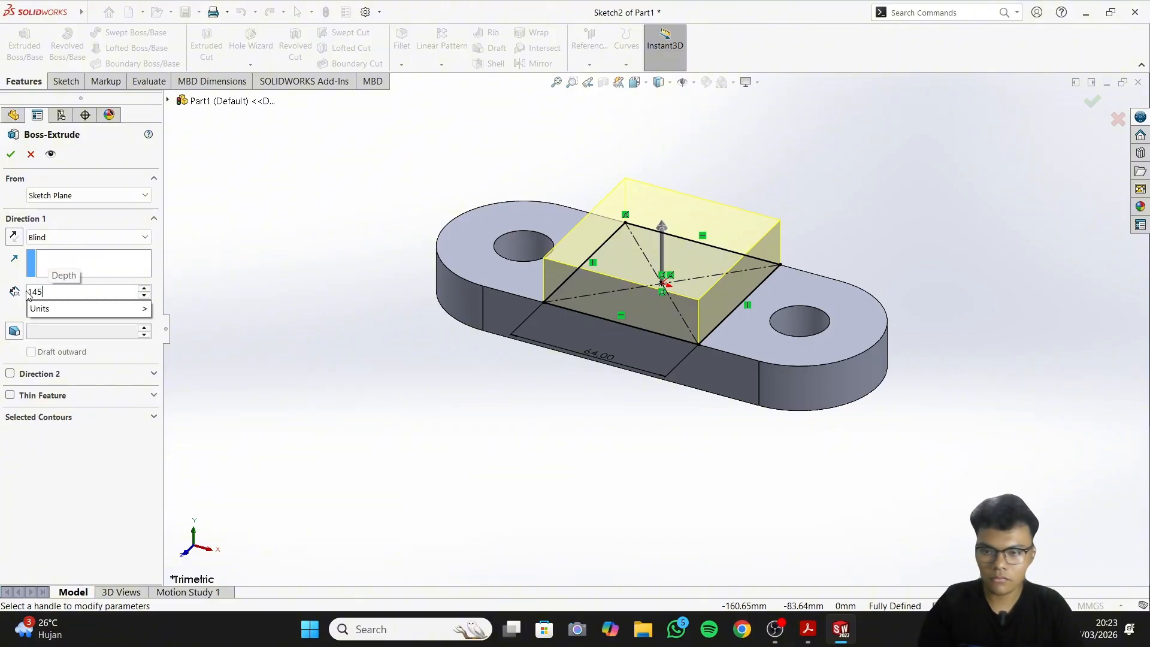
pyautogui.press('Return')
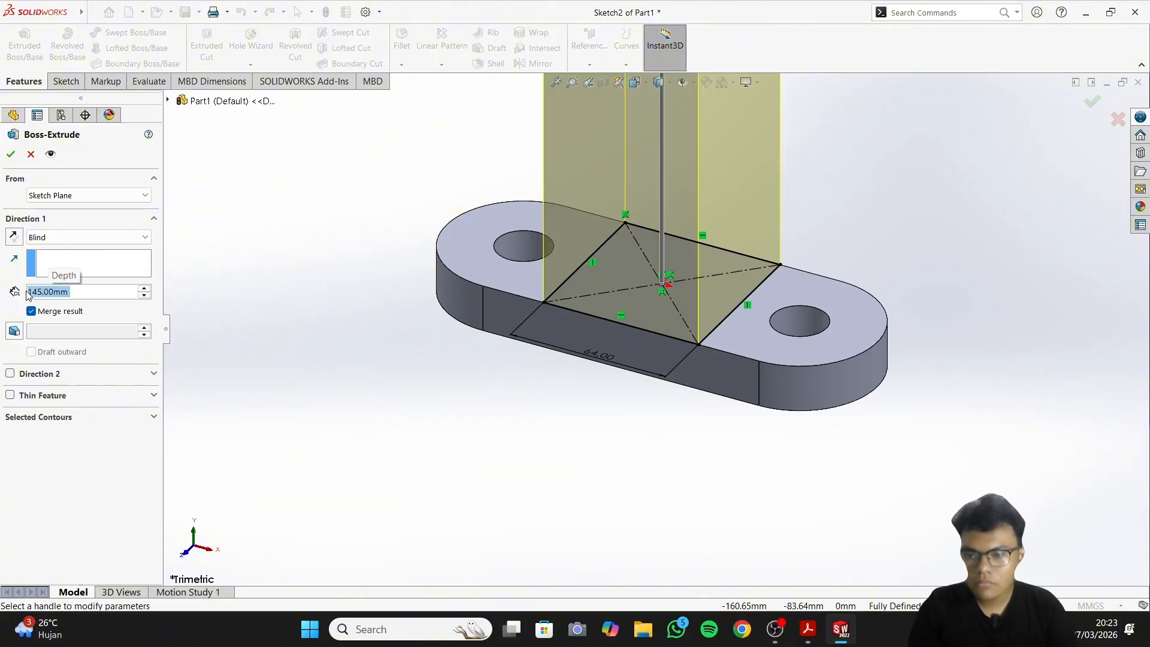
pyautogui.write('45')
pyautogui.press('Return')
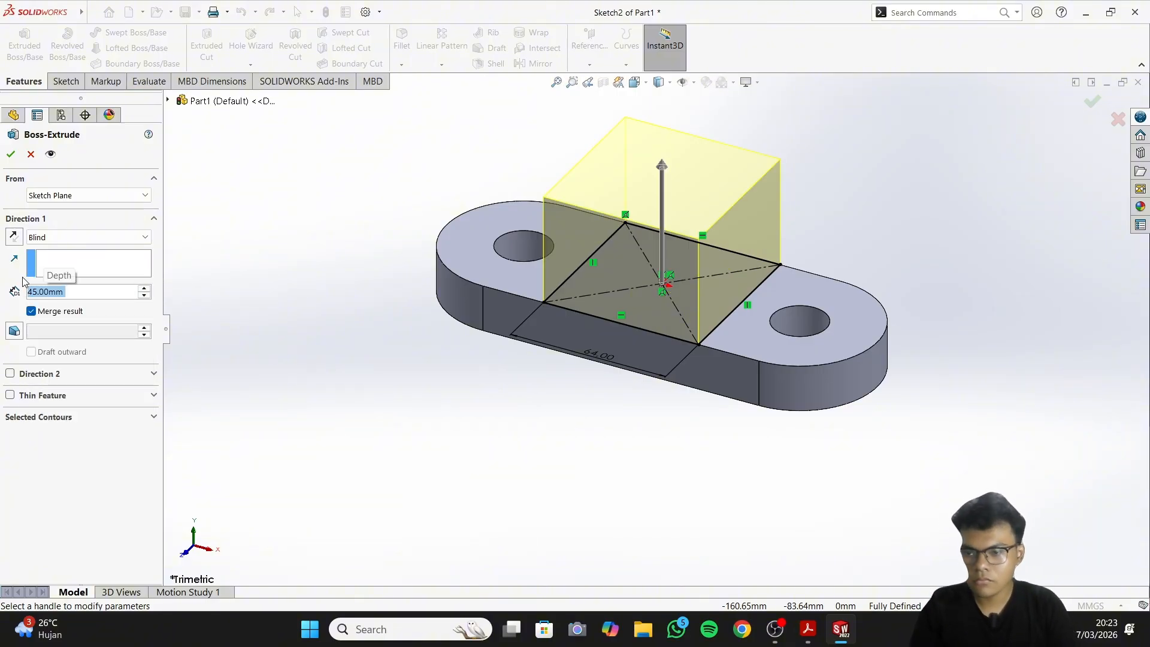
pyautogui.click(10, 154)
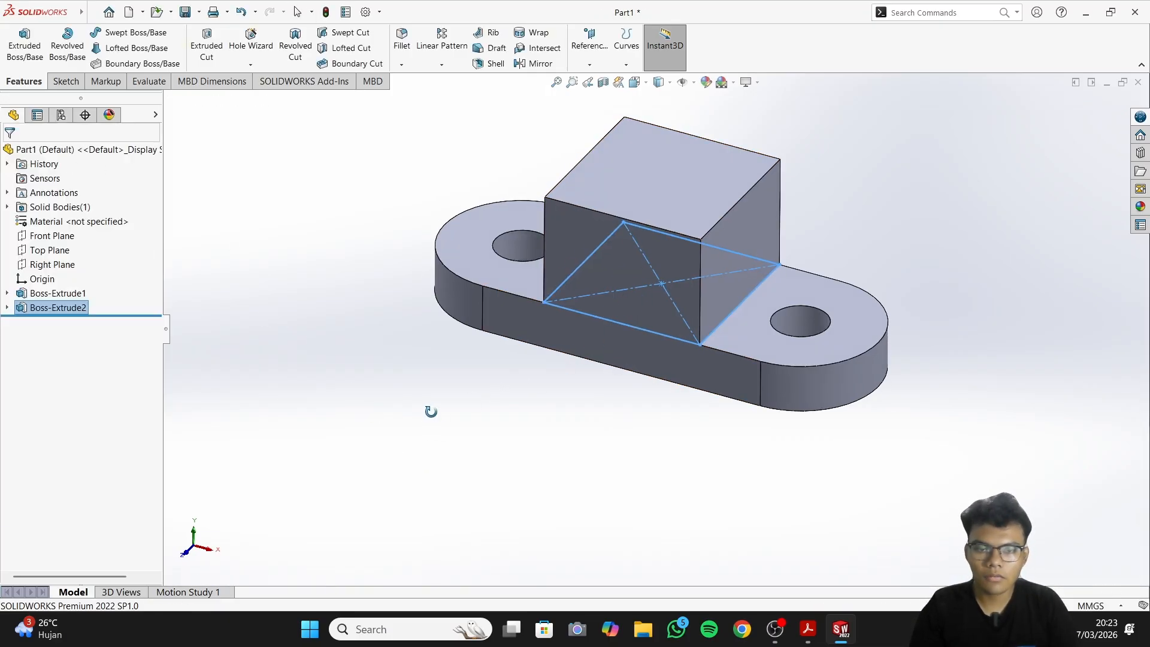
# On the block's side face facing the left hole, sketch a right triangle about 54 mm wide and 47 mm high at the upper front corner
pyautogui.moveTo(431, 410); pyautogui.dragTo(530, 441, button='middle')
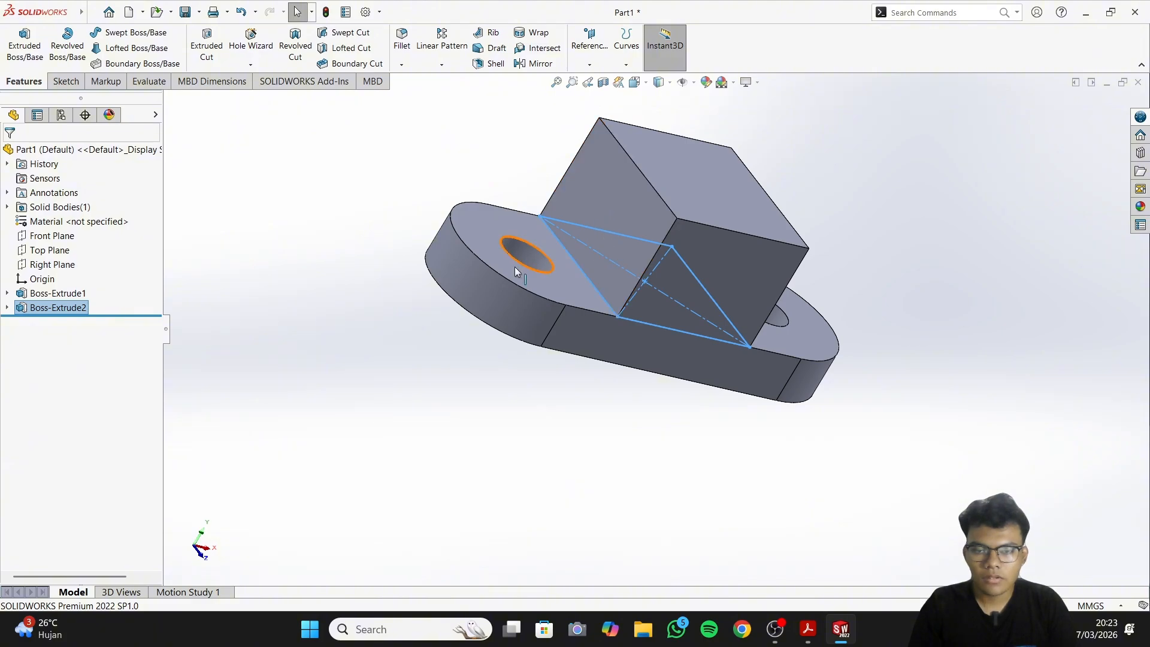
pyautogui.click(61, 79)
pyautogui.click(18, 37)
pyautogui.click(627, 196)
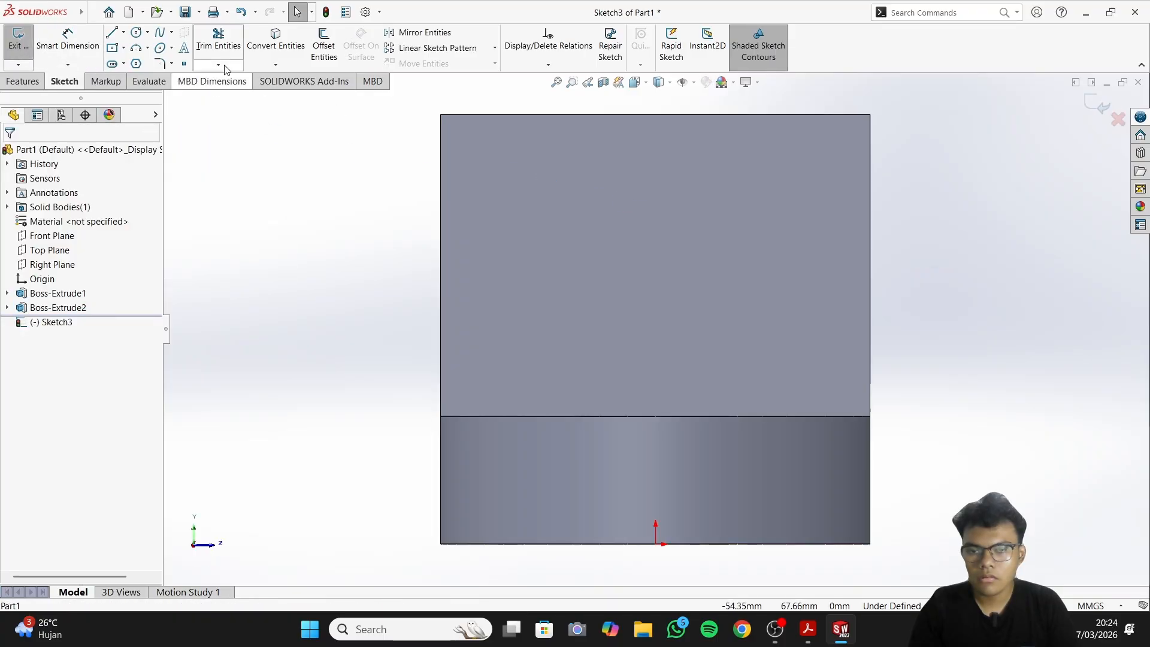
pyautogui.click(112, 32)
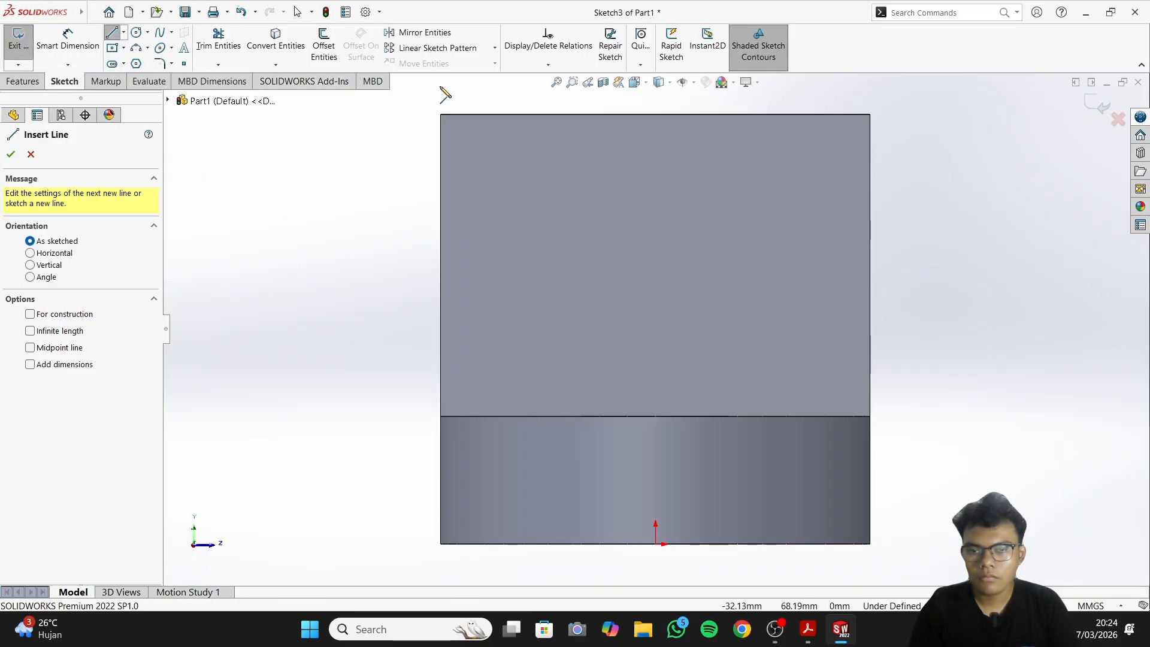
pyautogui.click(506, 115)
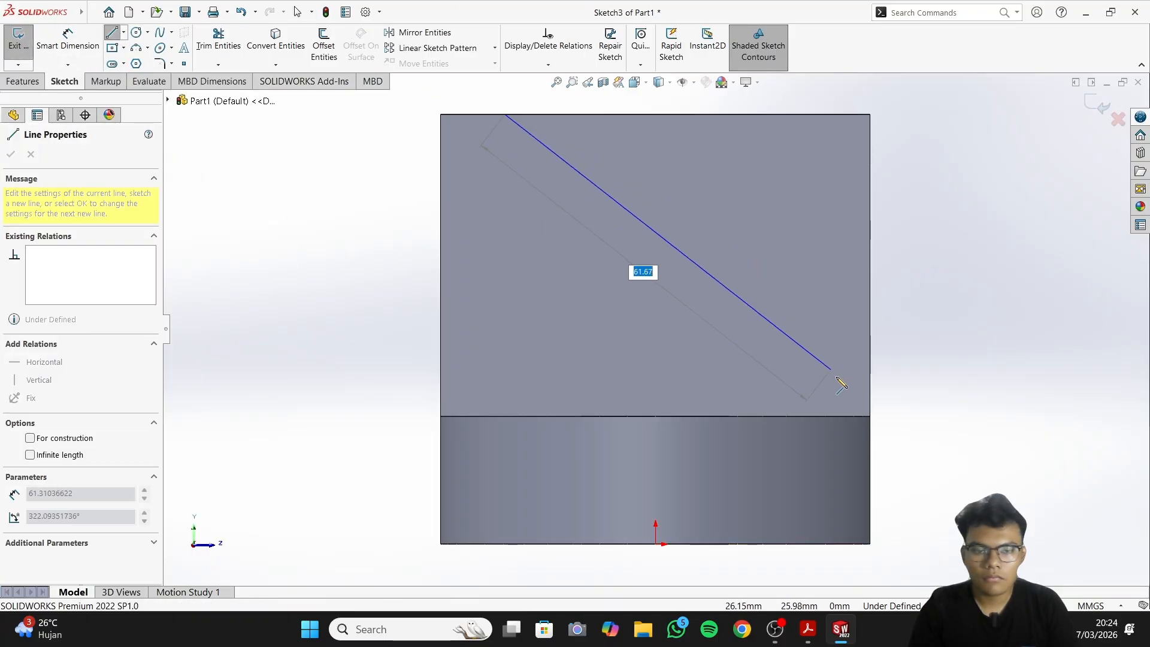
pyautogui.click(869, 430)
pyautogui.click(869, 115)
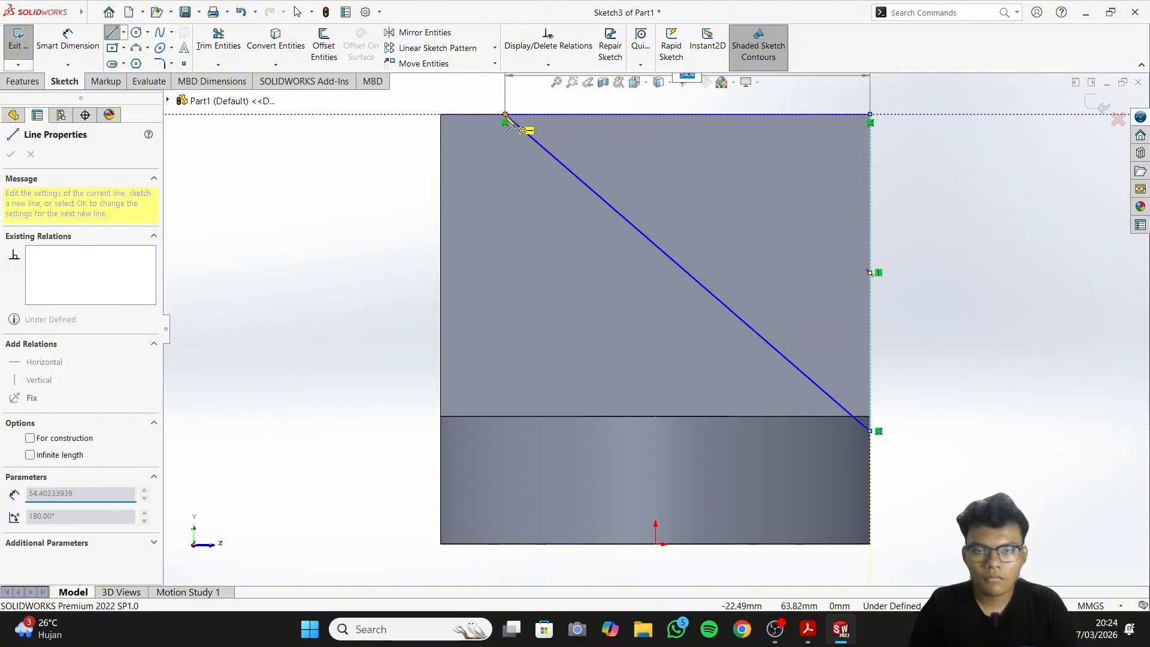
pyautogui.click(505, 114)
pyautogui.rightClick(504, 141)
pyautogui.click(382, 198)
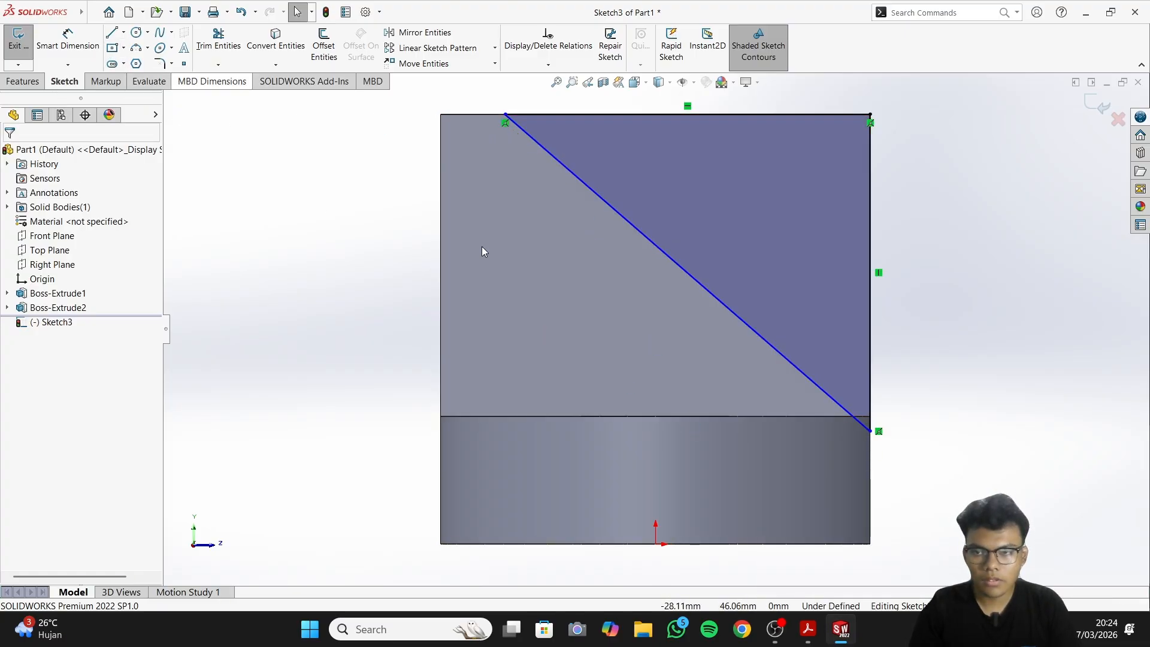
# Check drawing b) and dimension the distance from the block's rear edge to the triangle's nearest top vertex as 13 mm
pyautogui.click(815, 627)
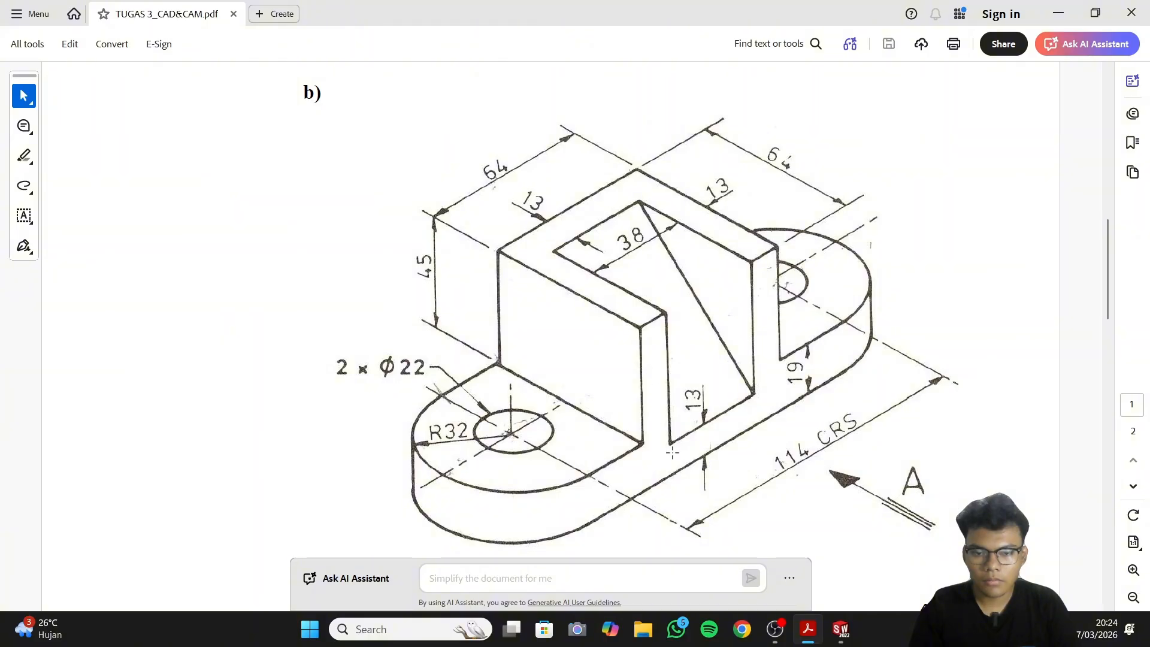
pyautogui.click(807, 629)
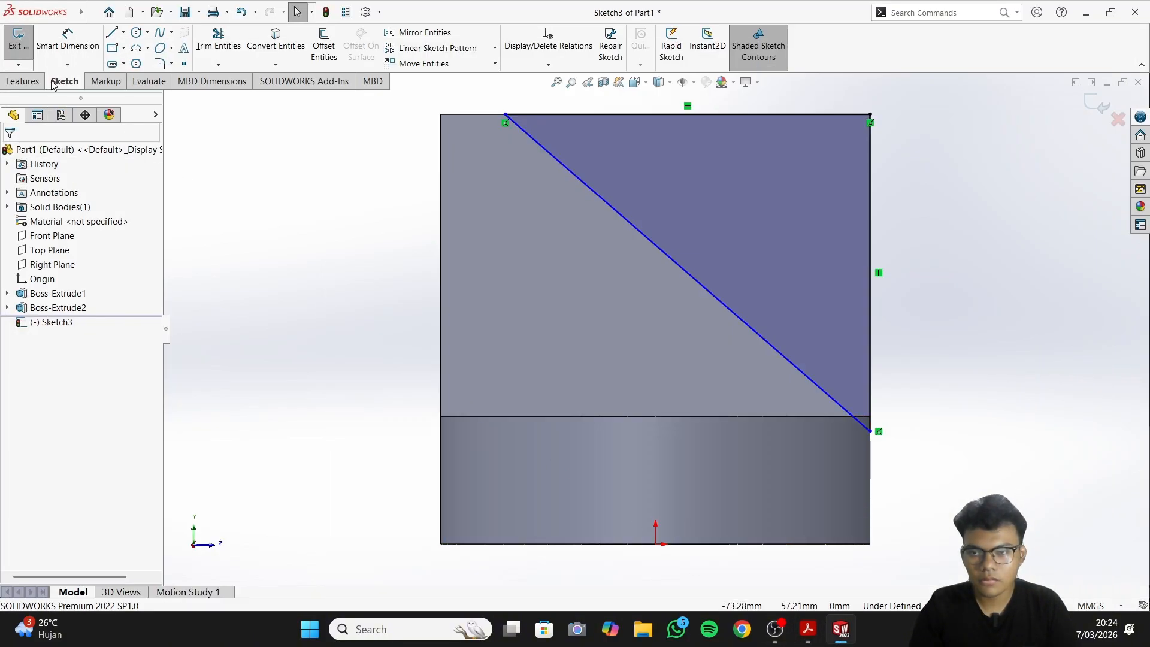
pyautogui.click(65, 55)
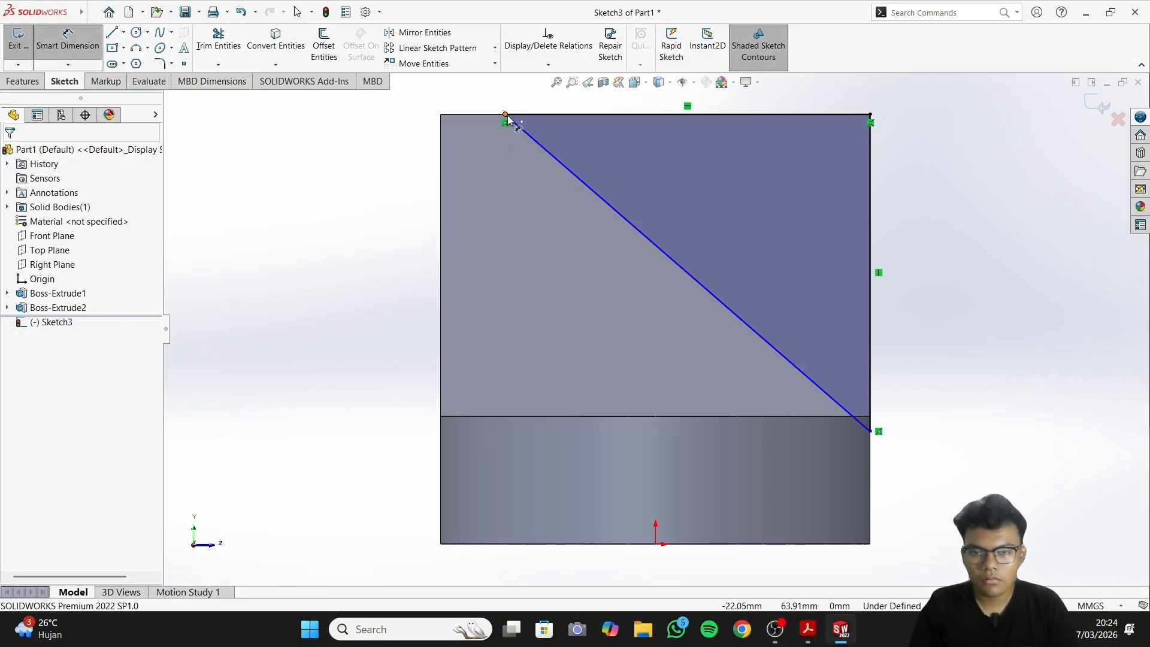
pyautogui.click(506, 118)
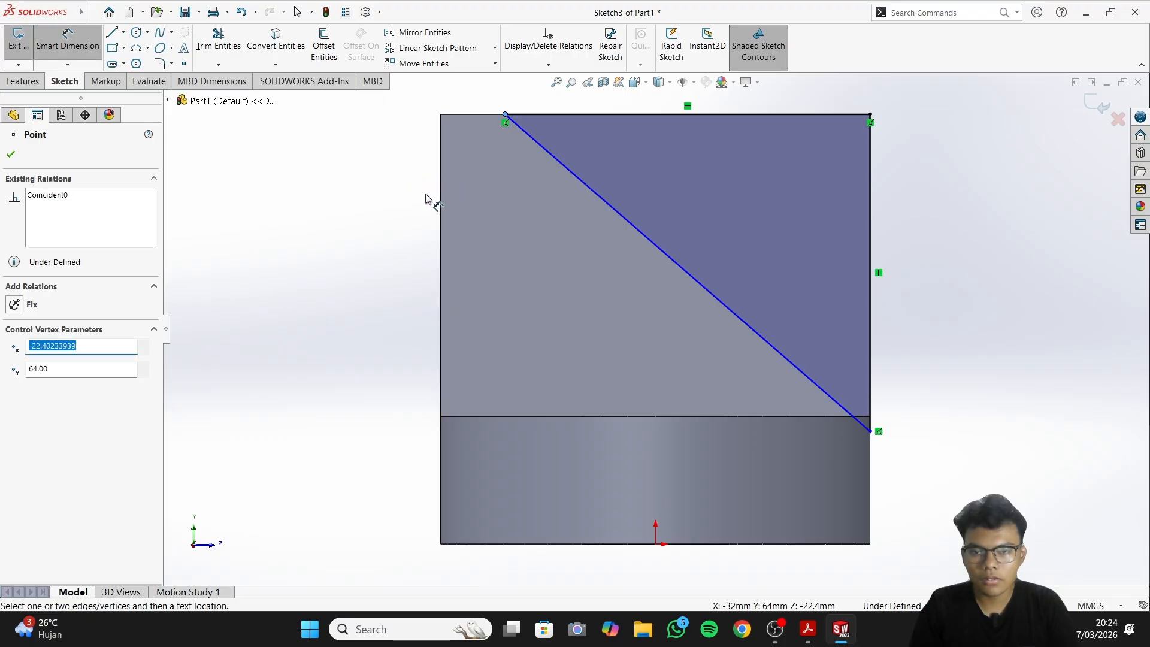
pyautogui.click(442, 212)
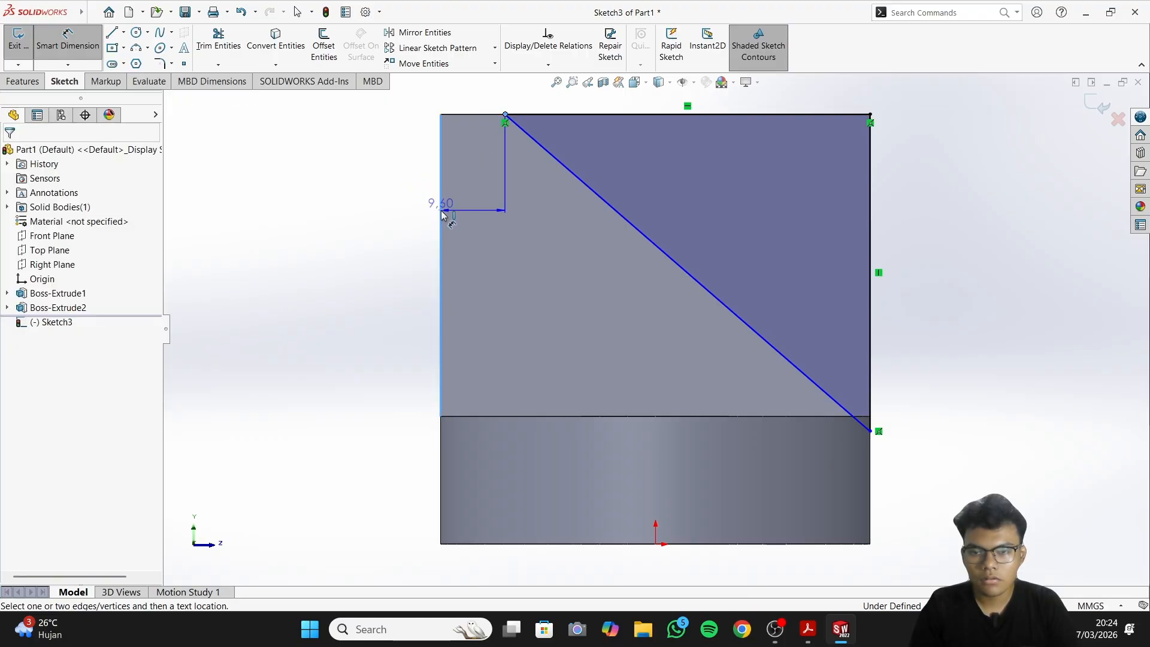
pyautogui.click(399, 256)
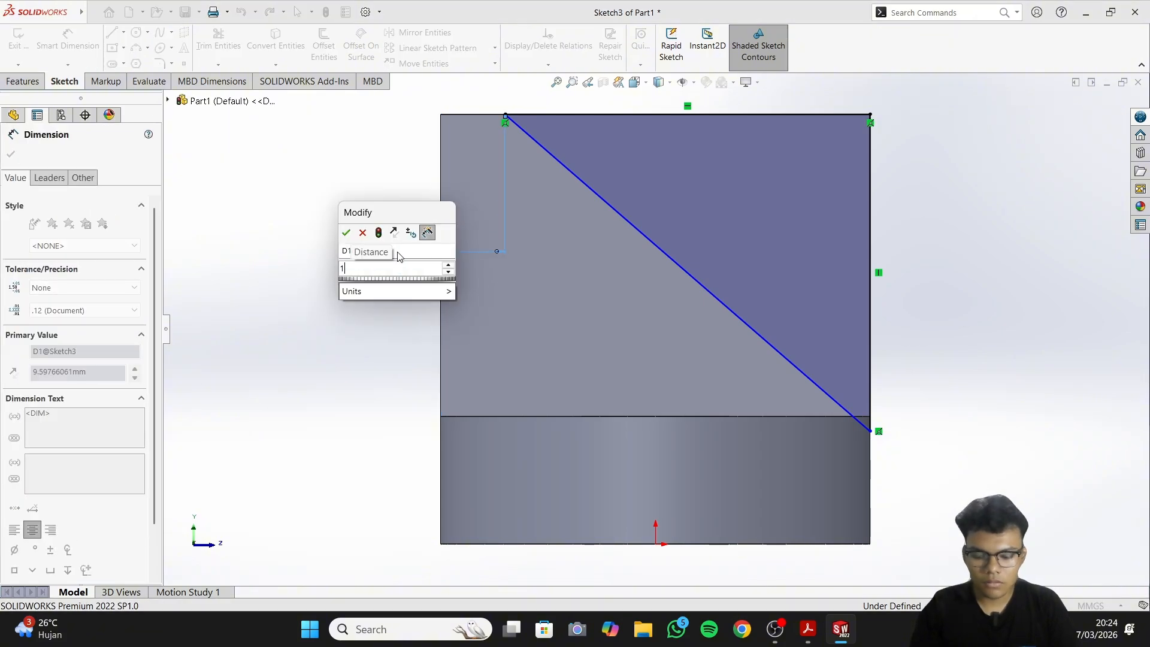
pyautogui.press('Escape')
pyautogui.write('13')
pyautogui.press('Return')
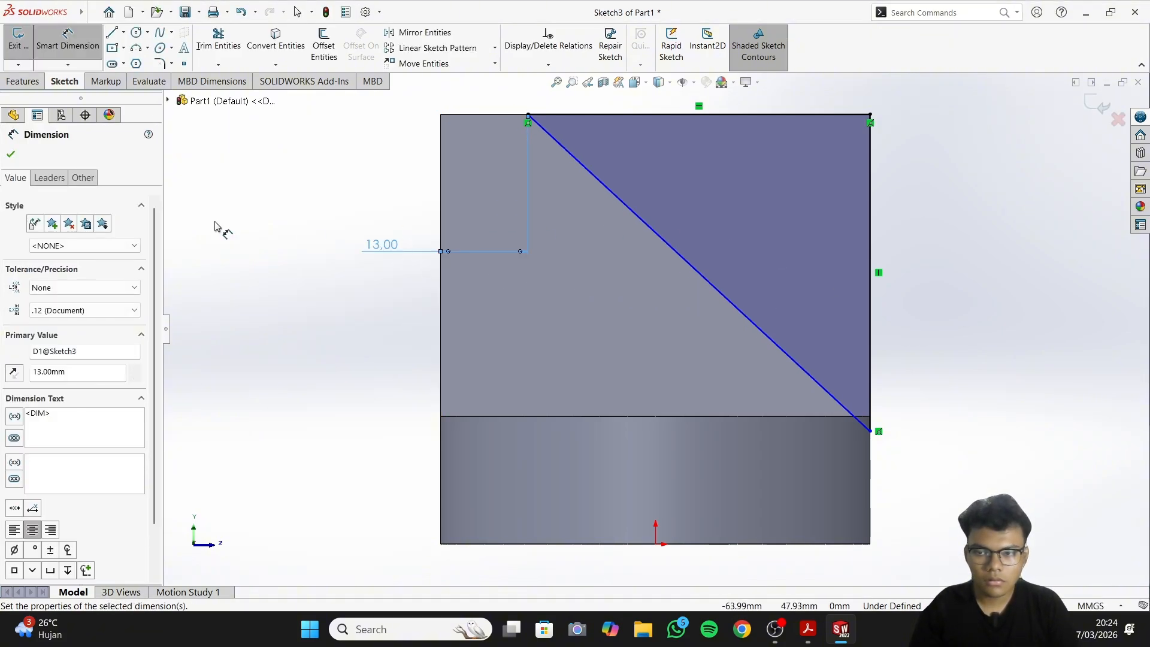
pyautogui.click(11, 154)
pyautogui.moveTo(931, 403); pyautogui.dragTo(930, 341, button='right')
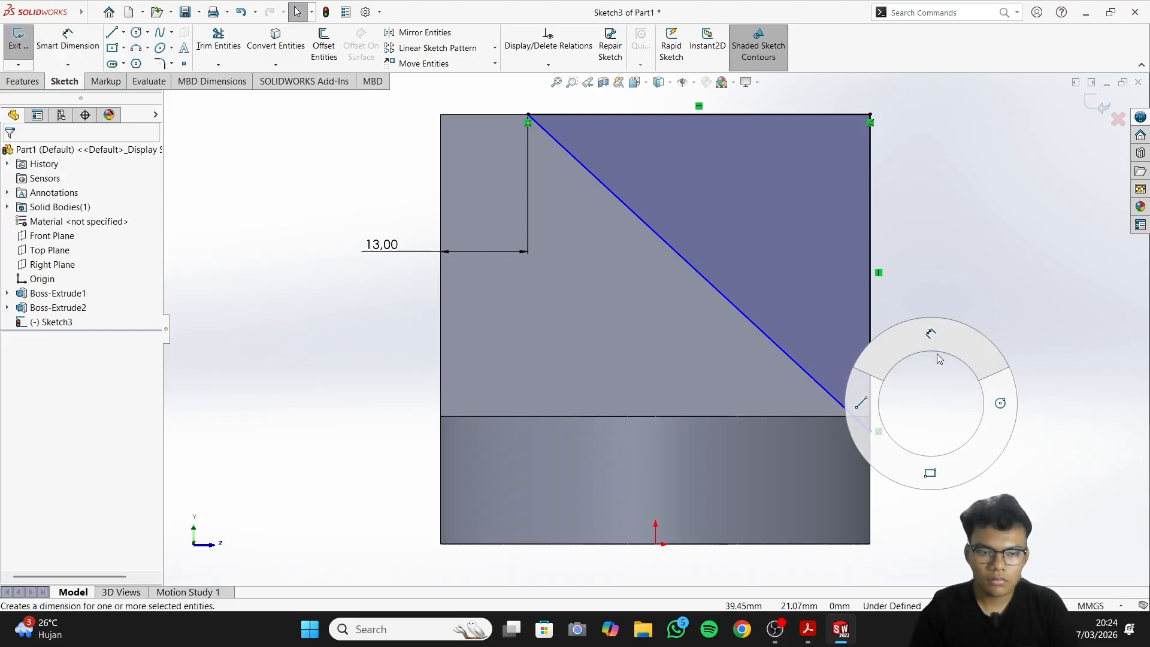
pyautogui.click(866, 427)
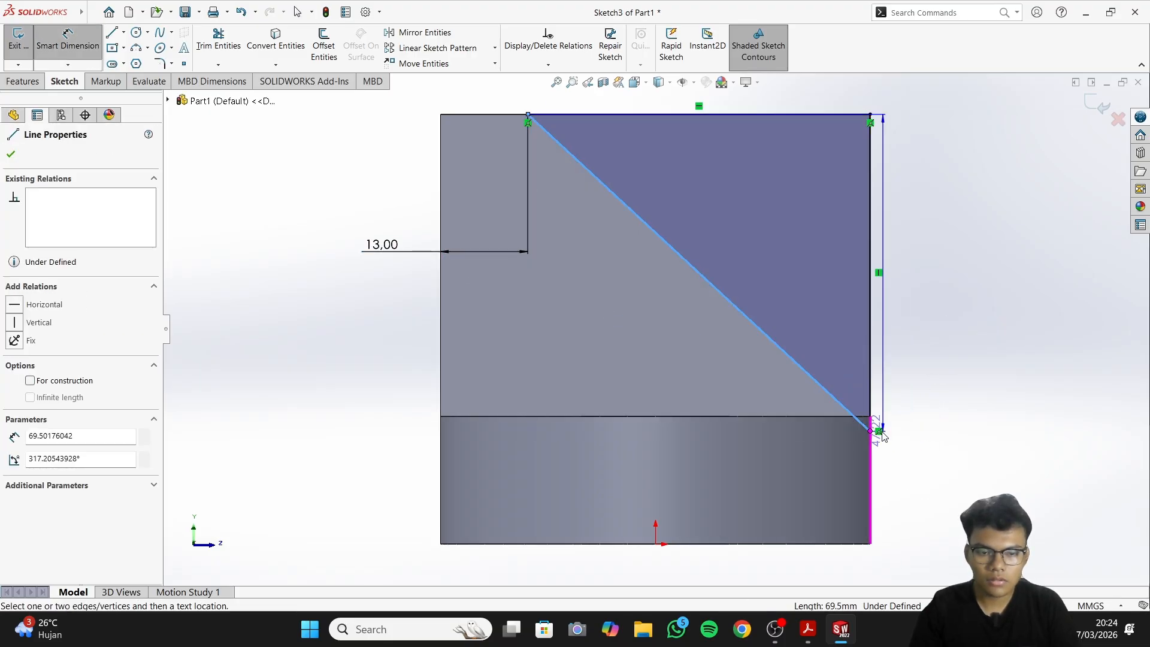
pyautogui.press('Escape')
# Dimension the triangle's lowest vertex 13 mm above the base's bottom edge and leave the dimension tool
pyautogui.rightClick(918, 417)
pyautogui.click(914, 339)
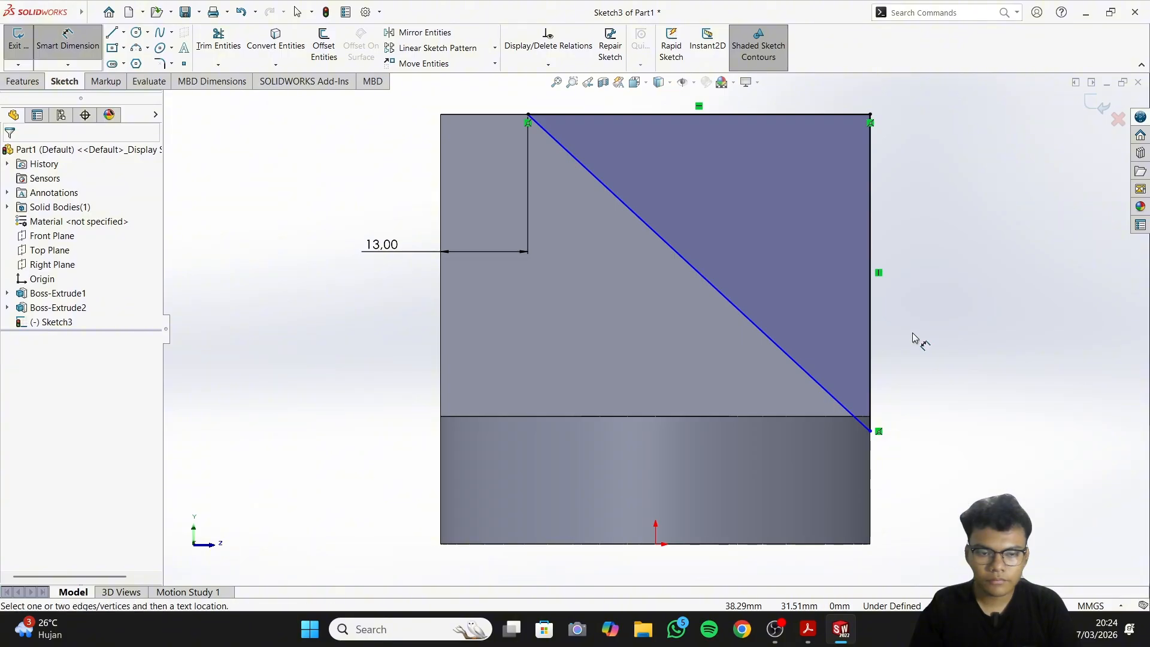
pyautogui.click(871, 432)
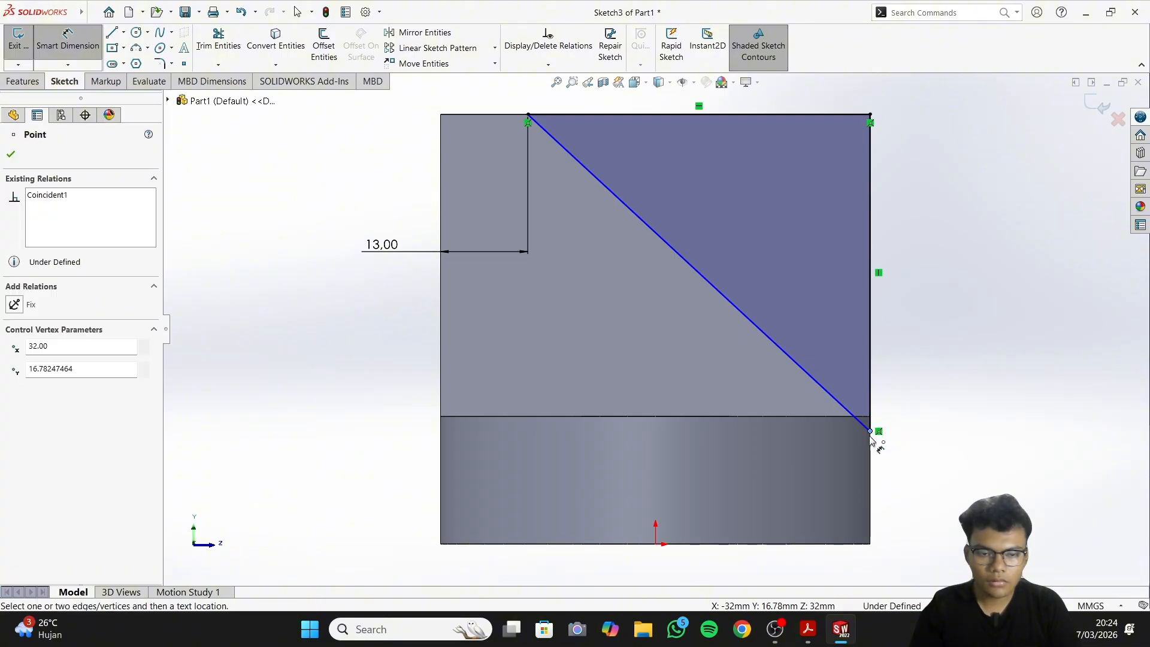
pyautogui.click(829, 544)
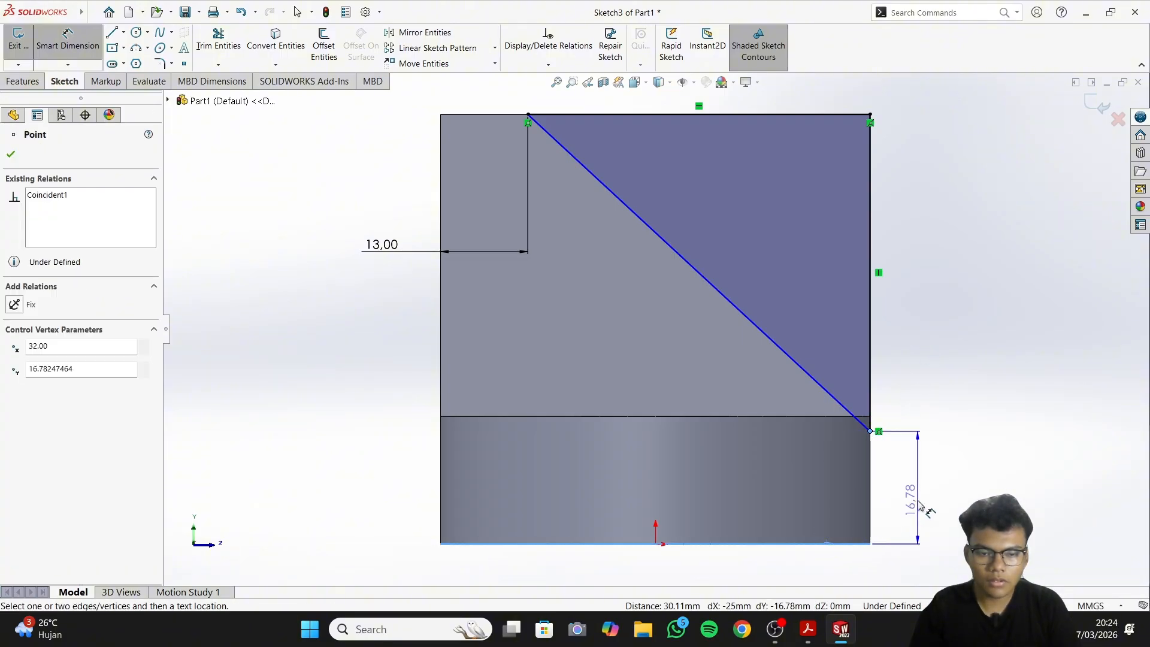
pyautogui.click(919, 501)
pyautogui.write('13')
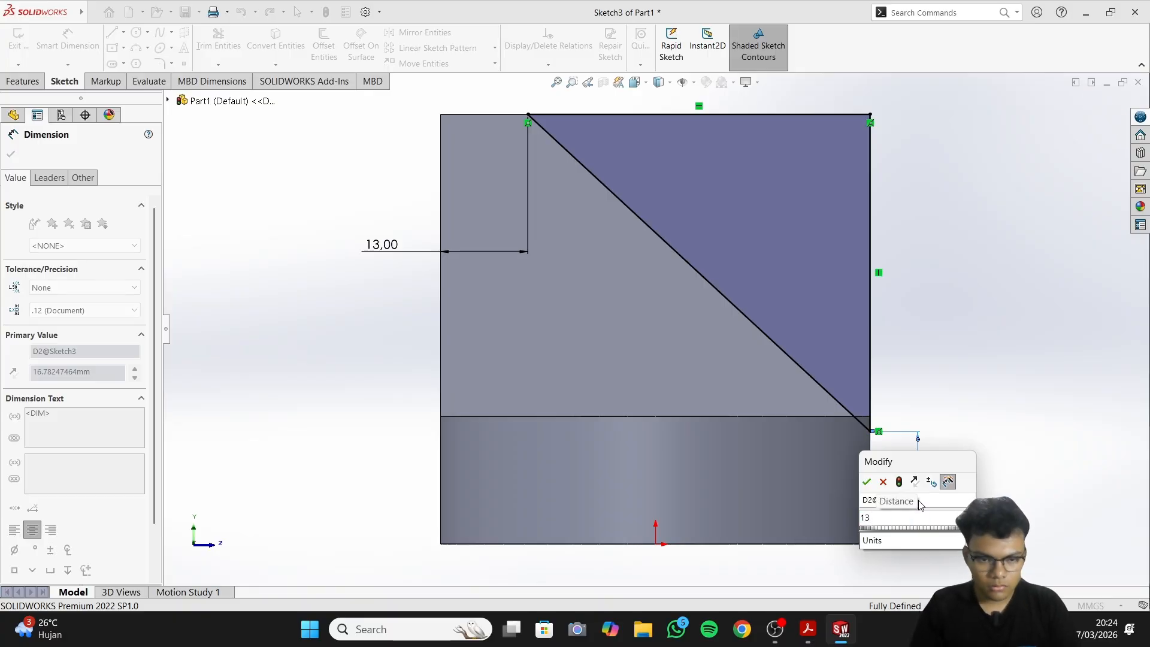
pyautogui.press('Return')
pyautogui.rightClick(276, 375)
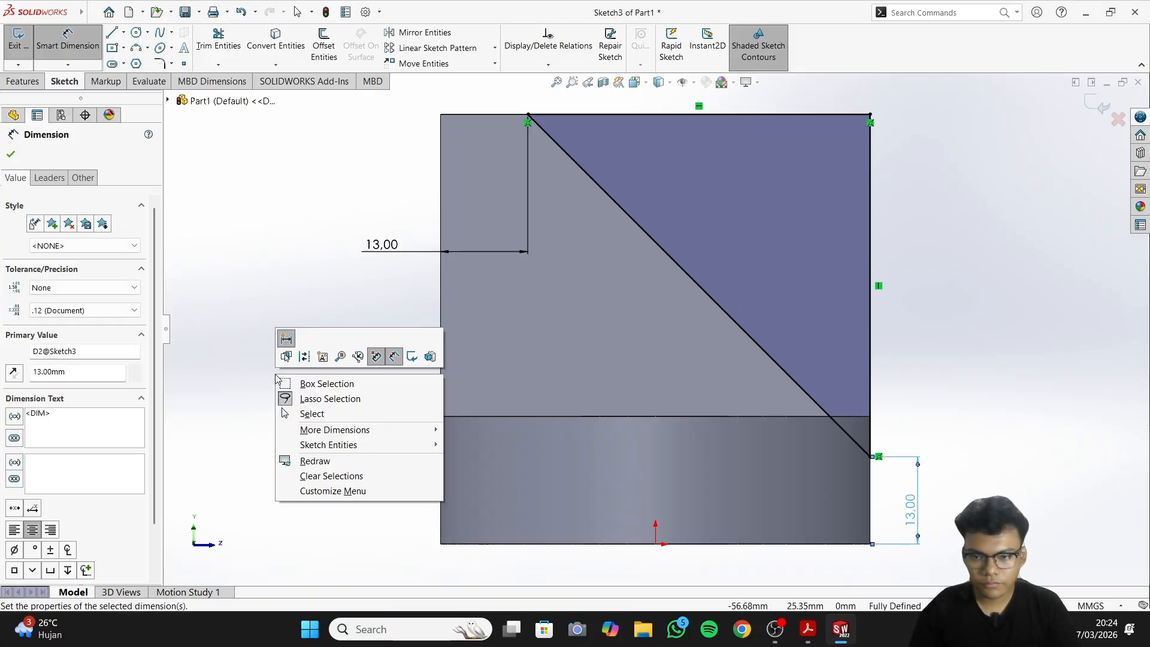
pyautogui.click(312, 414)
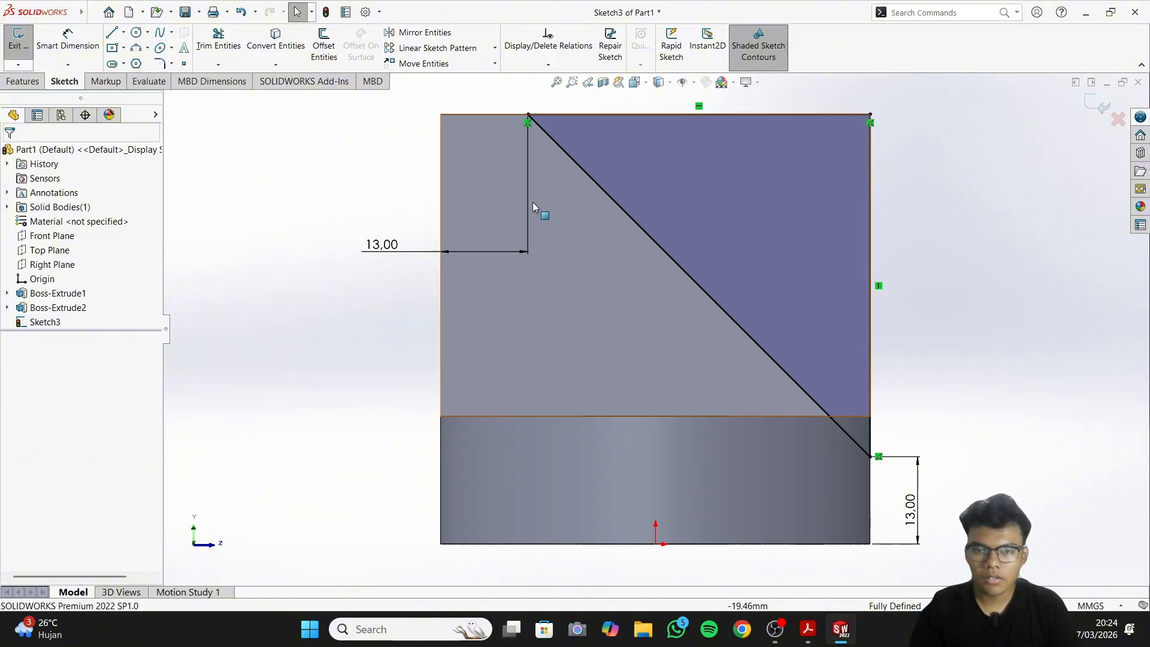
# Check drawing b) and start an extruded cut of the triangle with its start offset 13 mm from the sketch plane
pyautogui.moveTo(1091, 325); pyautogui.dragTo(1013, 355, button='middle')
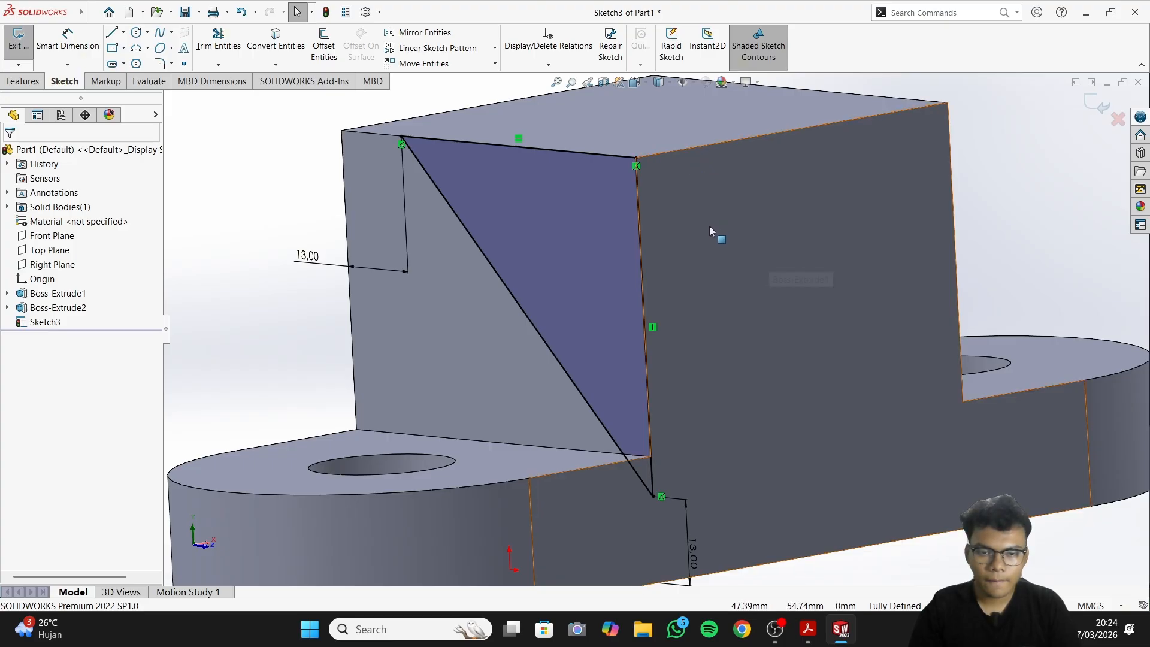
pyautogui.click(807, 629)
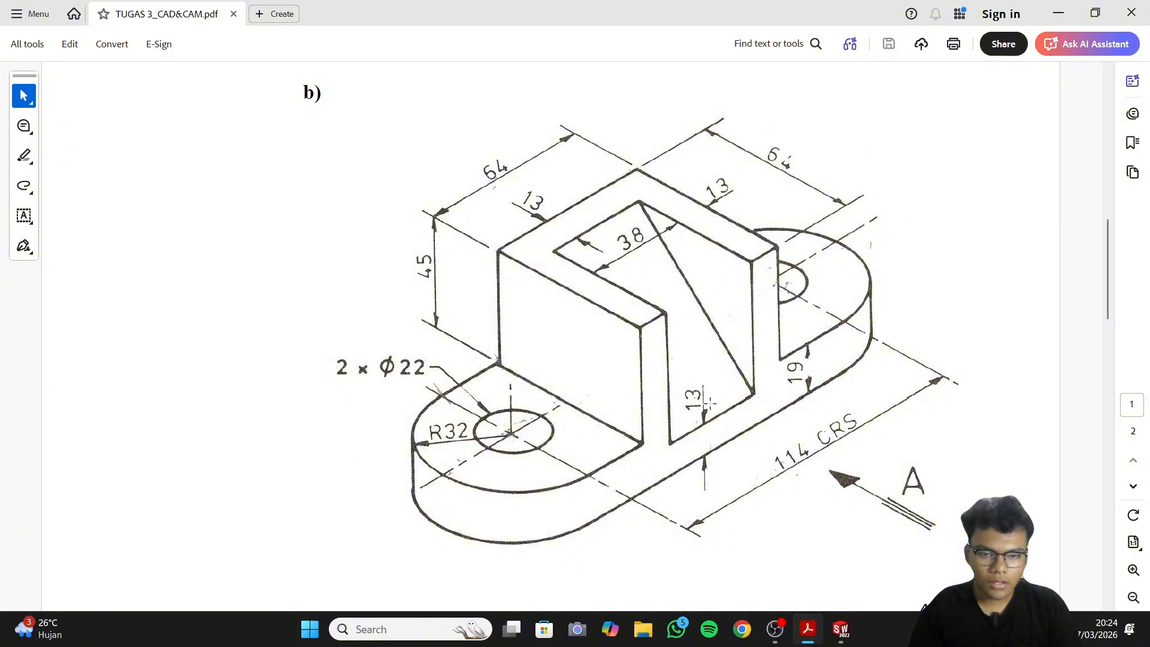
pyautogui.click(841, 629)
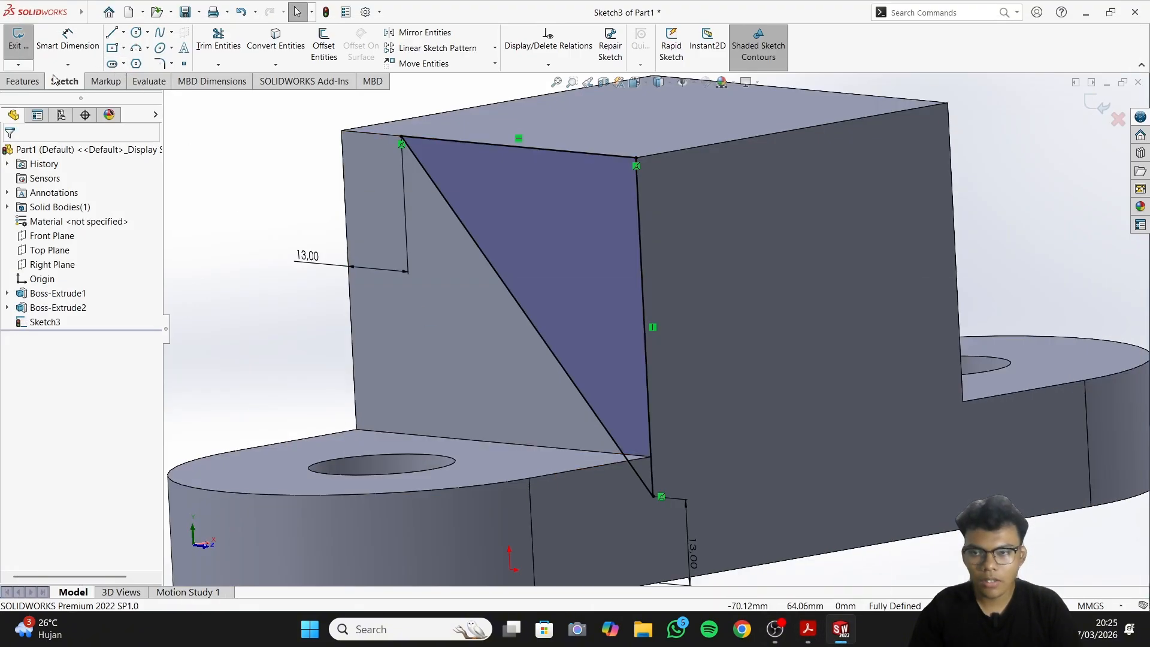
pyautogui.click(24, 81)
pyautogui.click(210, 44)
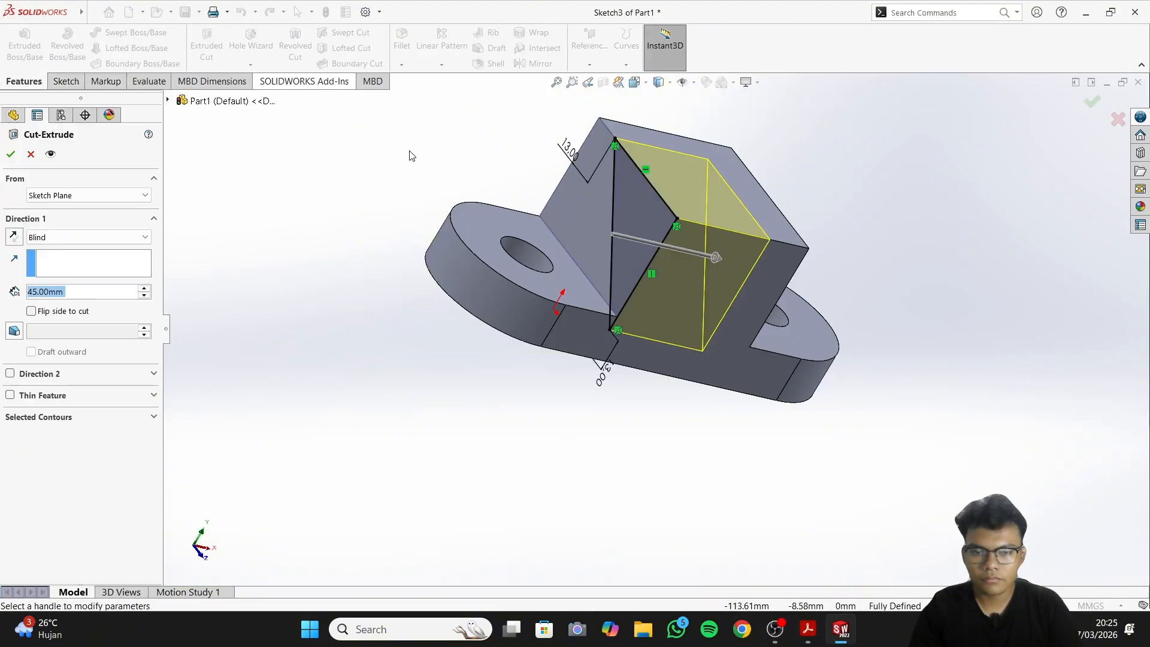
pyautogui.moveTo(361, 402); pyautogui.dragTo(420, 350, button='middle')
pyautogui.click(123, 195)
pyautogui.click(127, 238)
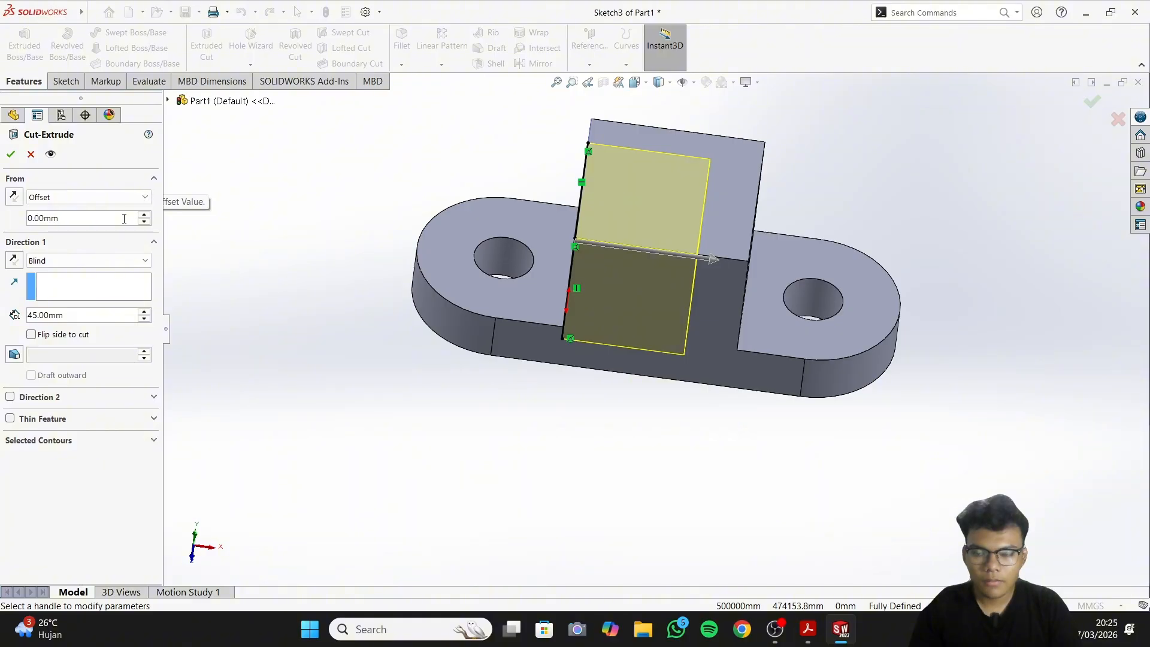
pyautogui.press('BackSpace')
pyautogui.press('BackSpace')
pyautogui.press('BackSpace')
pyautogui.press('BackSpace')
pyautogui.press('BackSpace')
pyautogui.write('13')
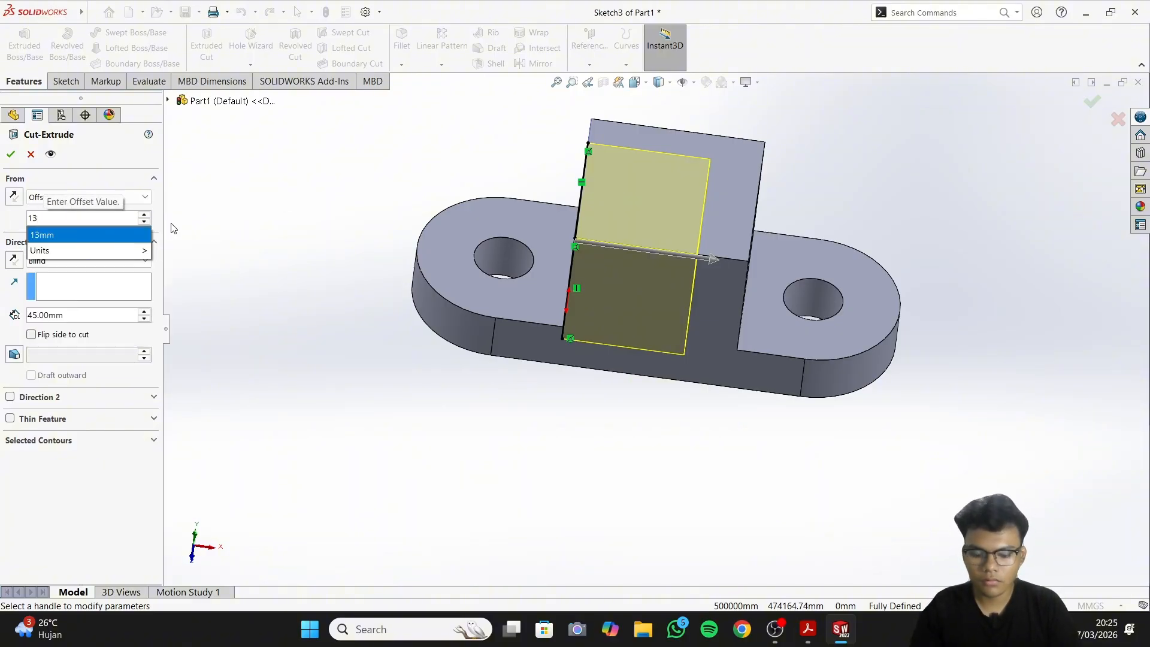
pyautogui.click(84, 235)
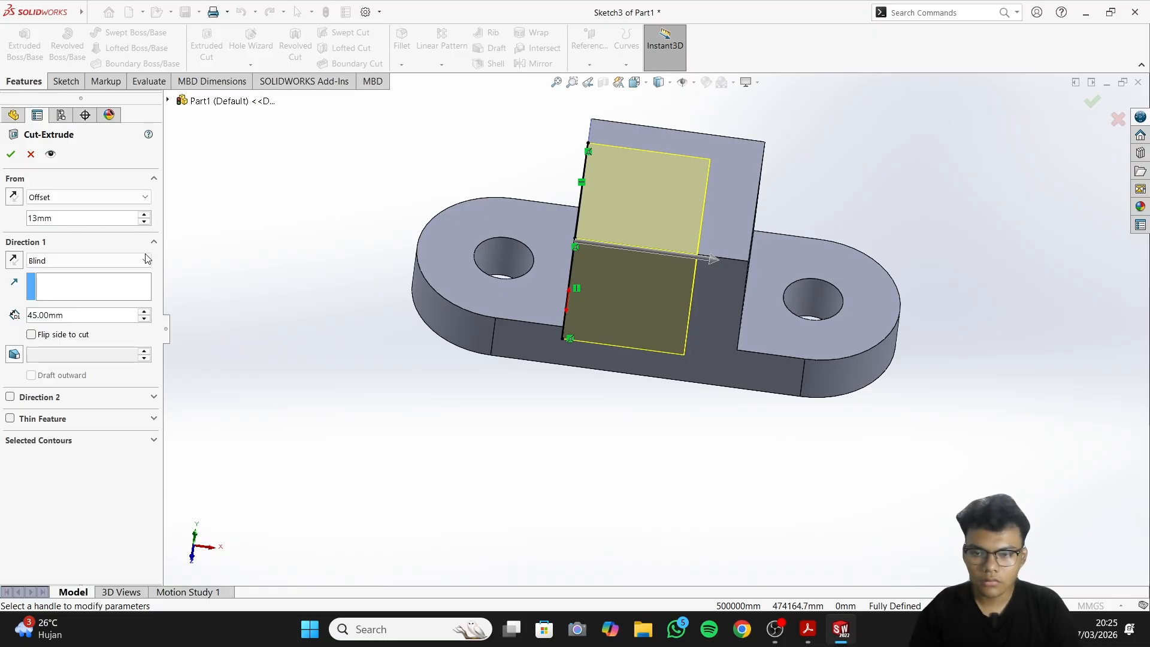
# Set the blind depth of the cut to 38 mm, checking it against the slot width in drawing b)
pyautogui.moveTo(28, 315); pyautogui.dragTo(37, 315)
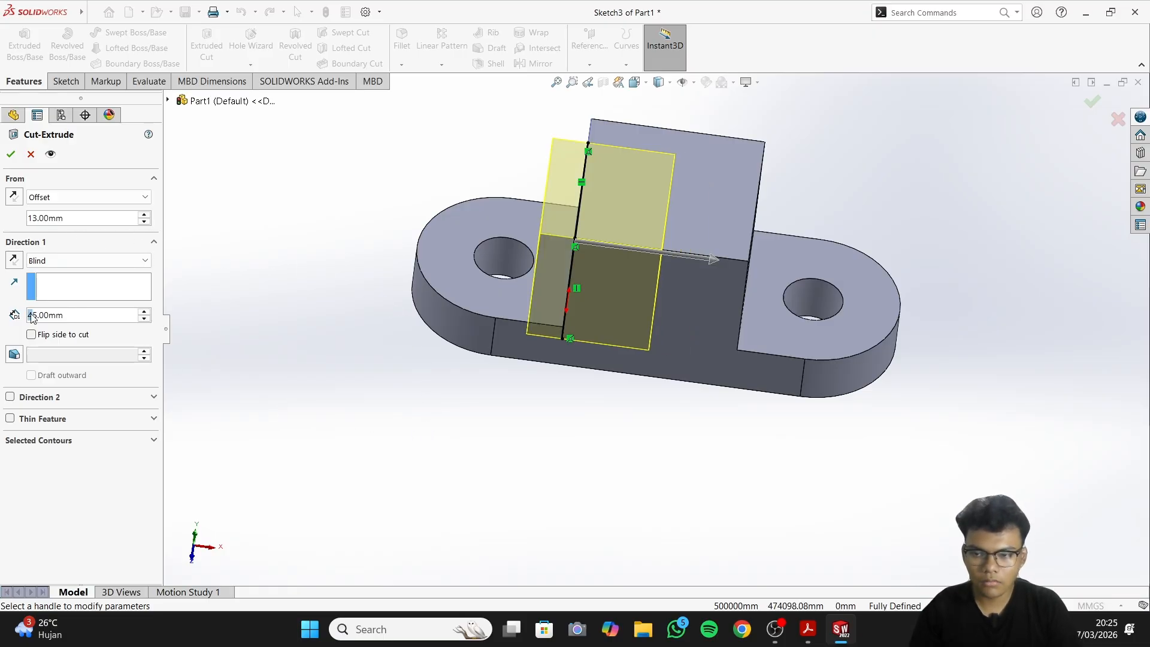
pyautogui.click(78, 315)
pyautogui.press('BackSpace')
pyautogui.press('BackSpace')
pyautogui.press('BackSpace')
pyautogui.press('BackSpace')
pyautogui.press('BackSpace')
pyautogui.press('BackSpace')
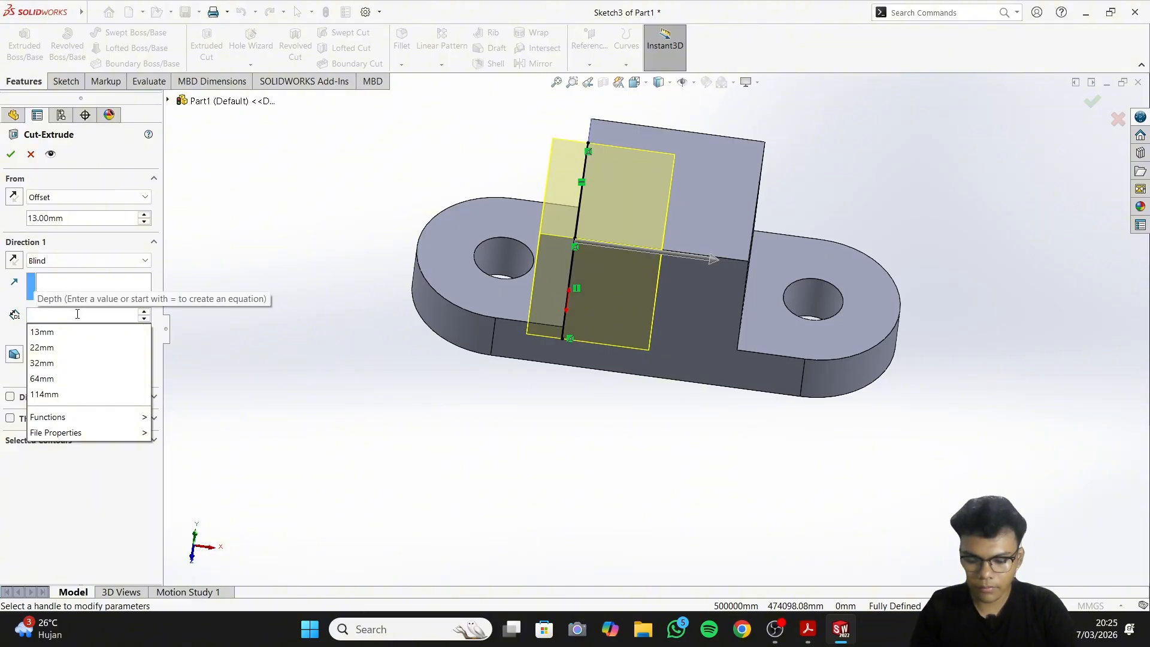
pyautogui.write('38')
pyautogui.click(807, 629)
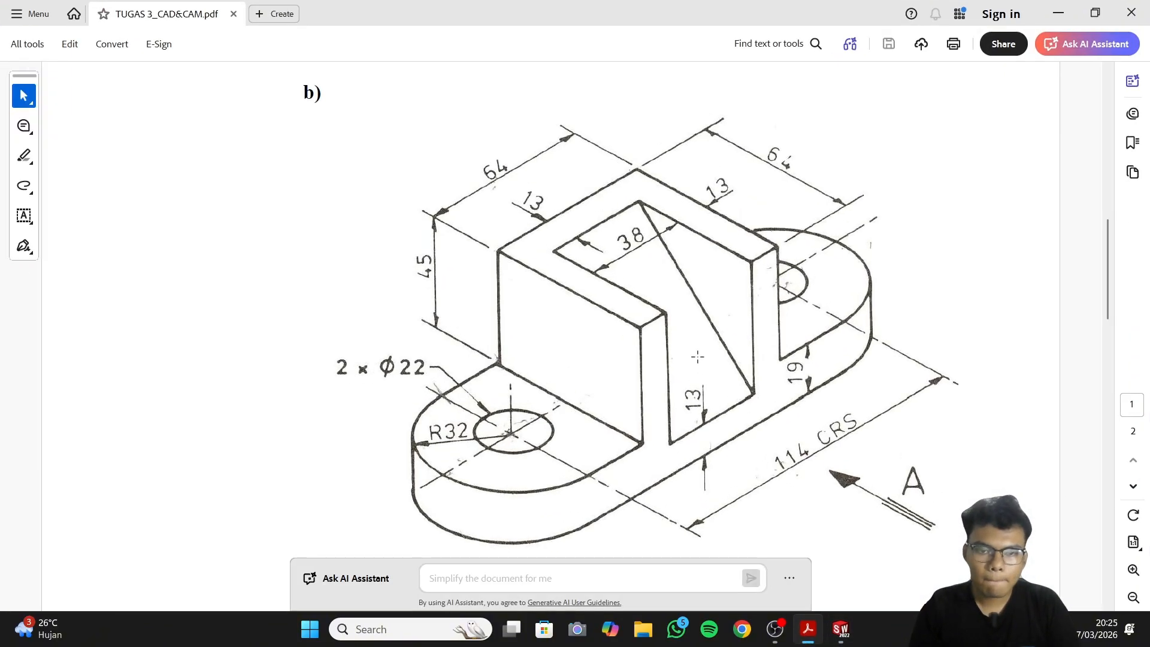
pyautogui.click(841, 629)
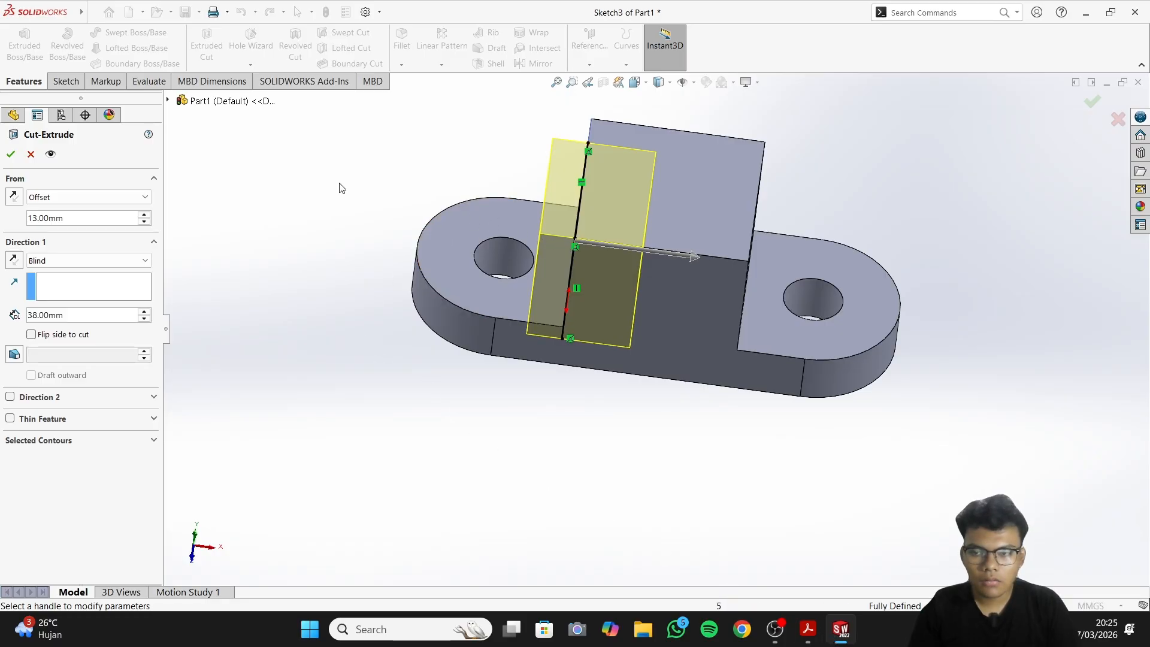
# Reverse the start offset so the cut lies centrally inside the block, accept the cut and compare the bracket with drawing b)
pyautogui.click(14, 196)
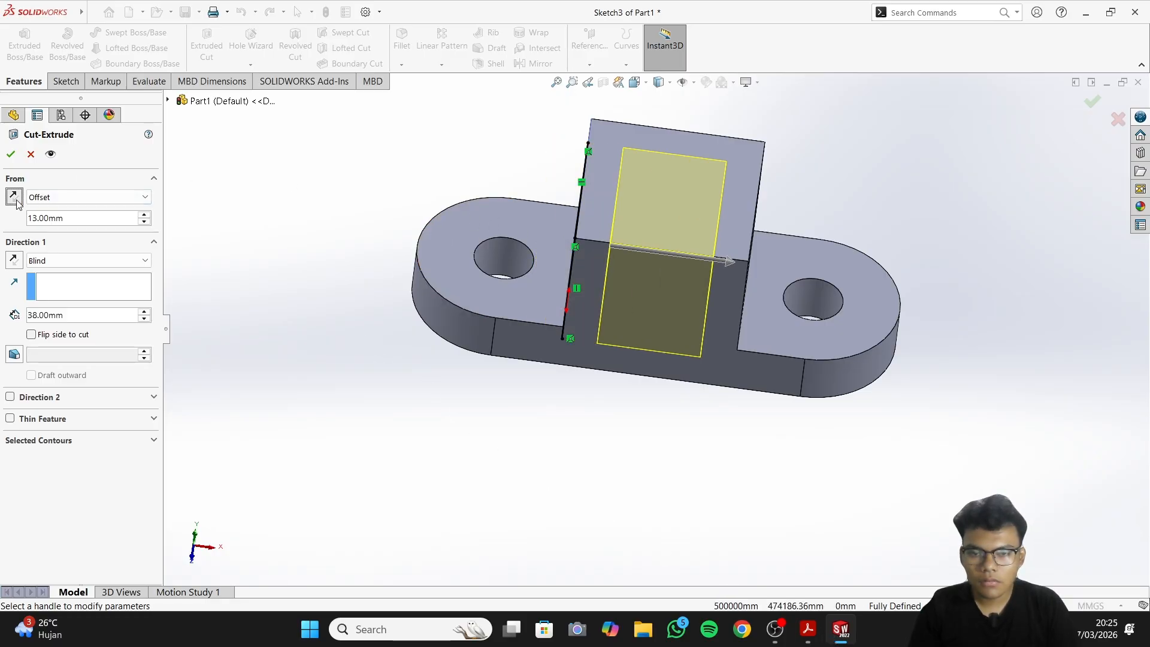
pyautogui.click(10, 154)
pyautogui.moveTo(649, 447); pyautogui.dragTo(641, 380, button='middle')
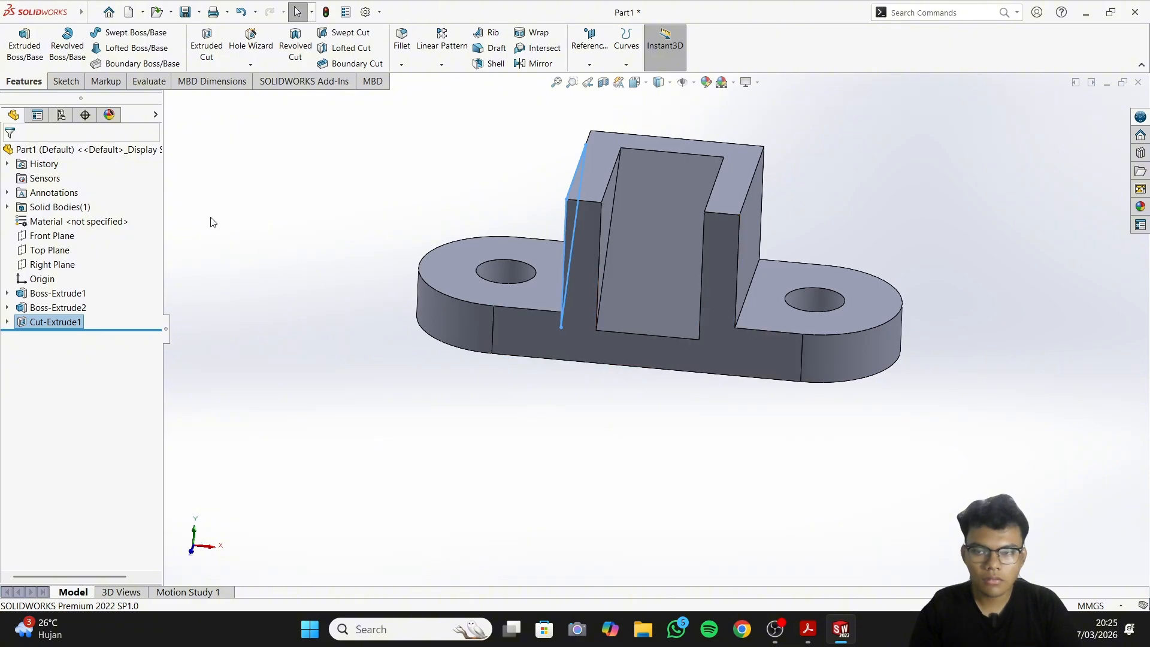
pyautogui.moveTo(694, 458); pyautogui.dragTo(742, 502, button='middle')
pyautogui.click(808, 628)
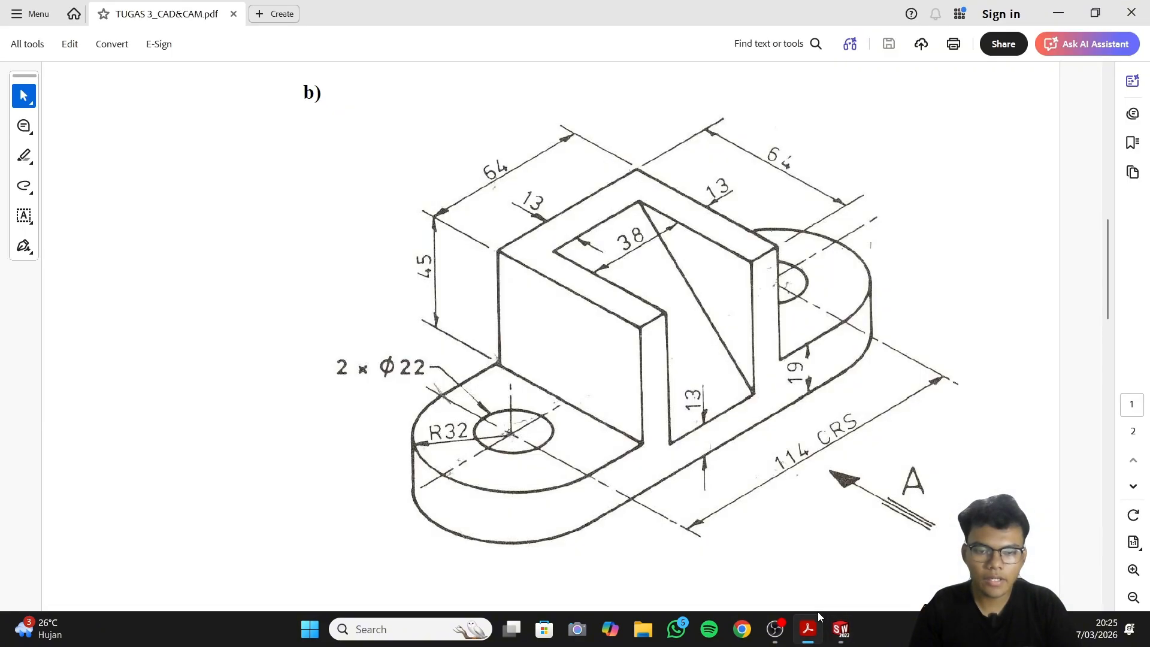
pyautogui.click(815, 614)
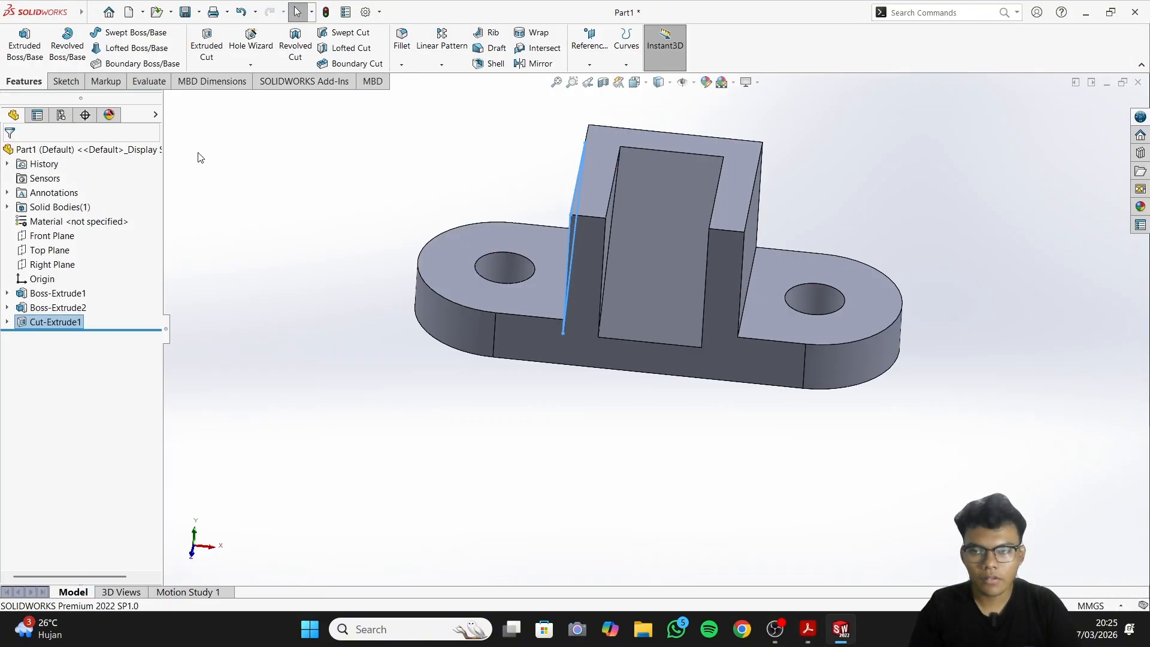
# Save the bracket in the Modul 3 folder as a part file named "Skecth B"
pyautogui.click(185, 12)
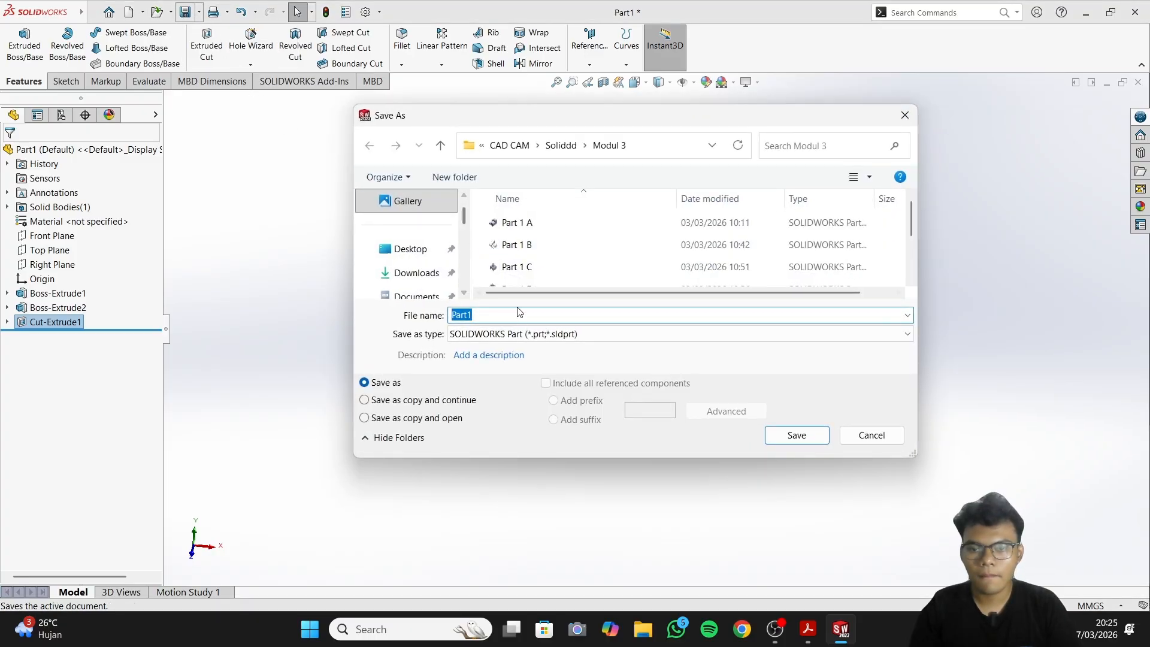
pyautogui.write('Sket')
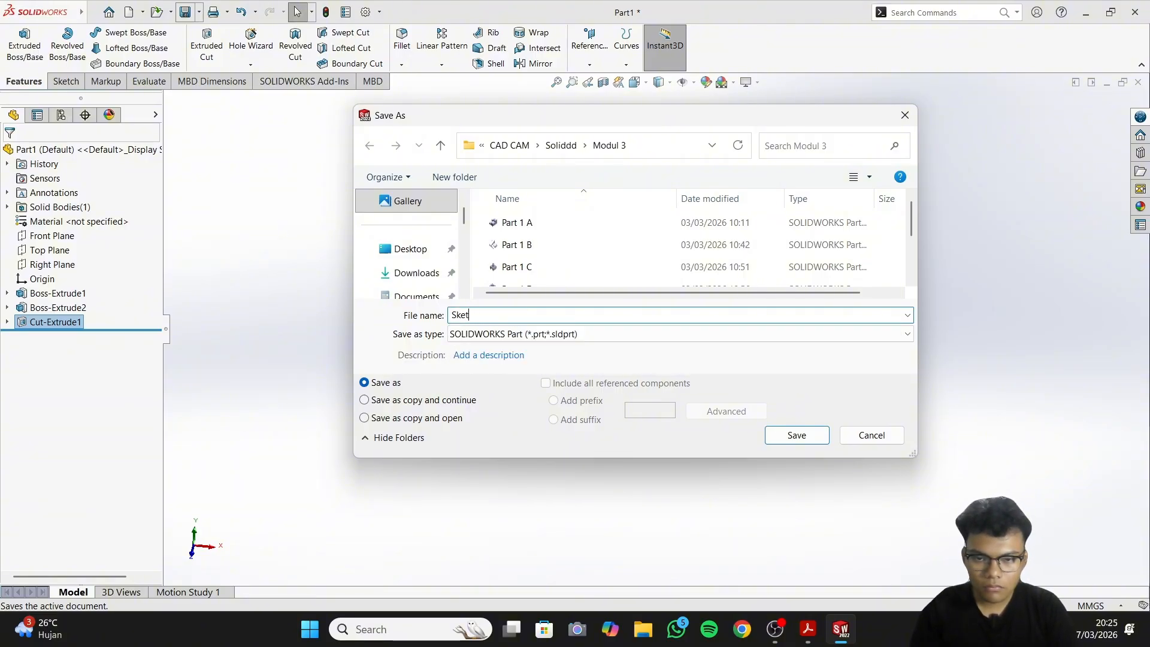
pyautogui.write('c')
pyautogui.press('BackSpace')
pyautogui.press('BackSpace')
pyautogui.press('BackSpace')
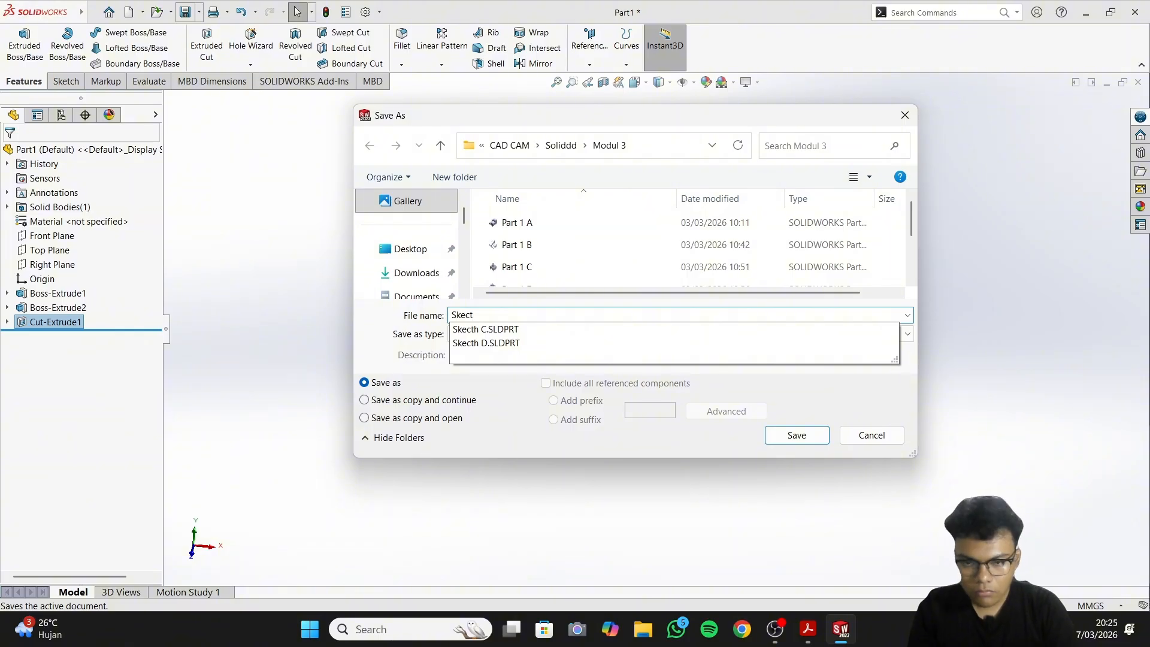
pyautogui.write('B')
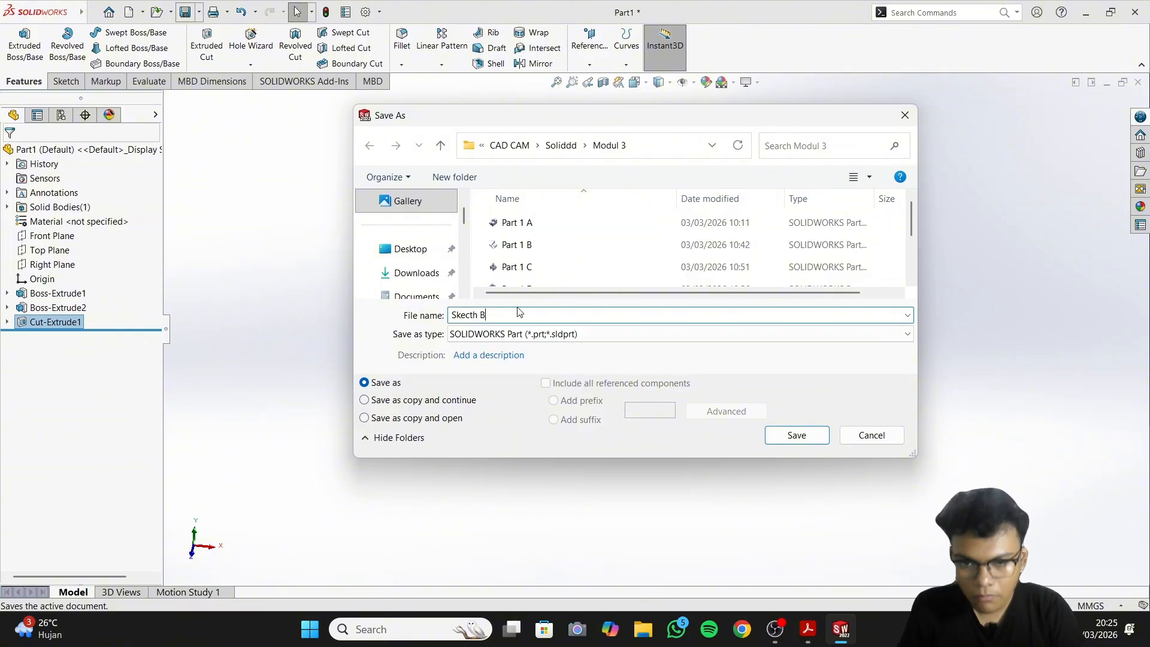
pyautogui.click(802, 431)
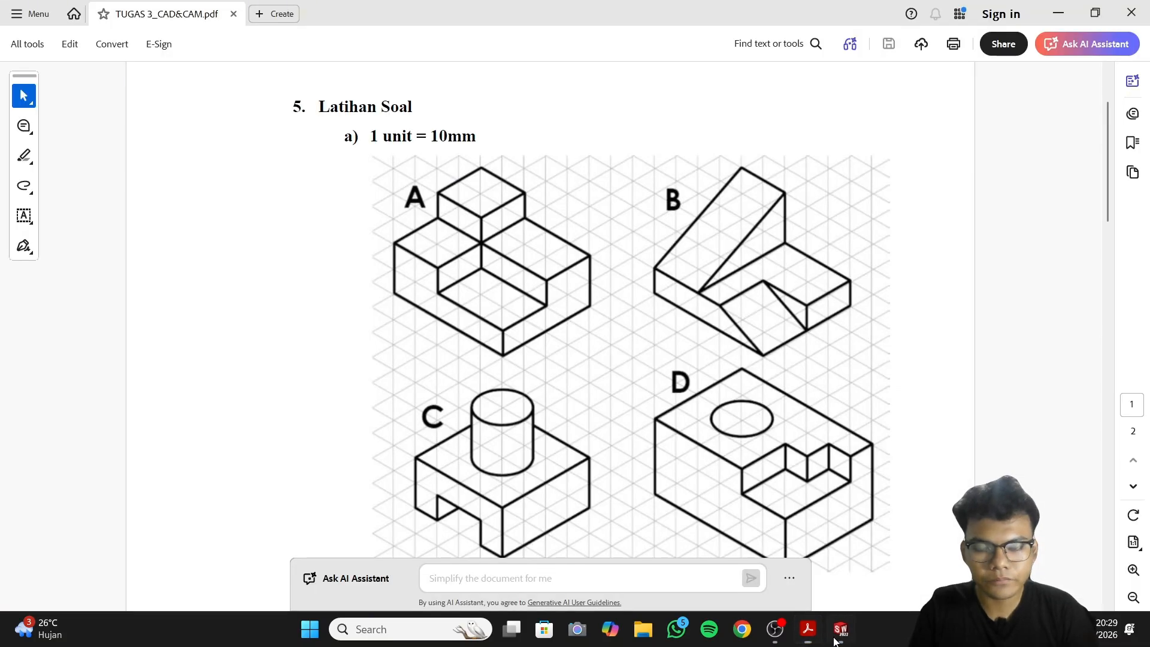
# Switch to SOLIDWORKS and create a new part document
pyautogui.click(840, 628)
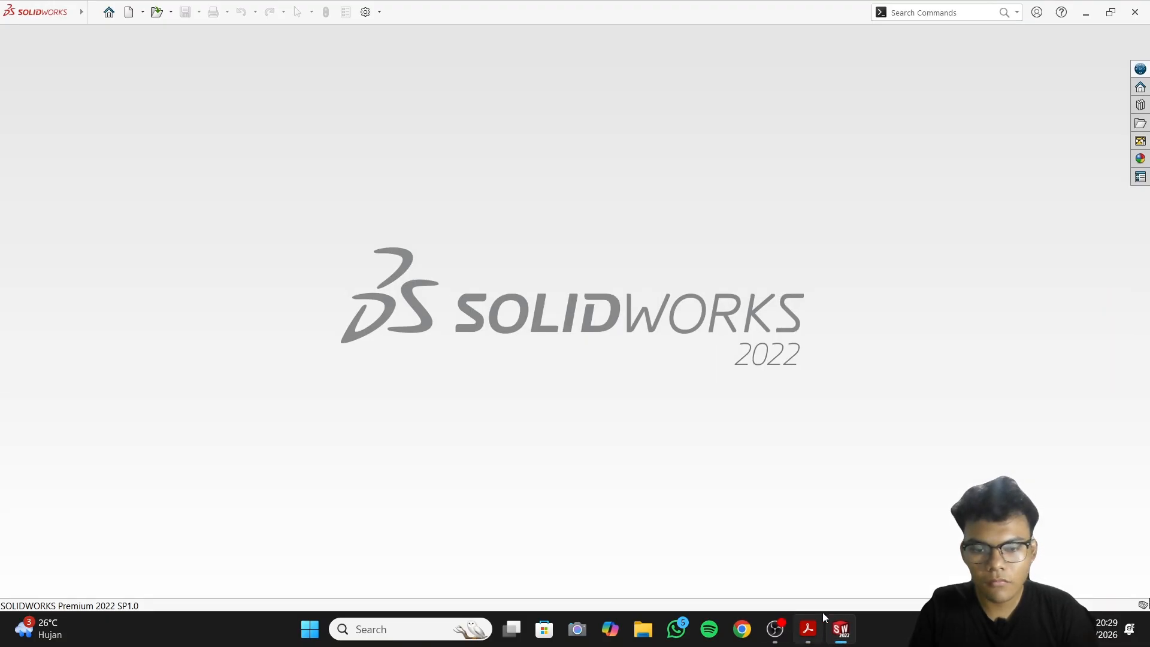
pyautogui.click(129, 13)
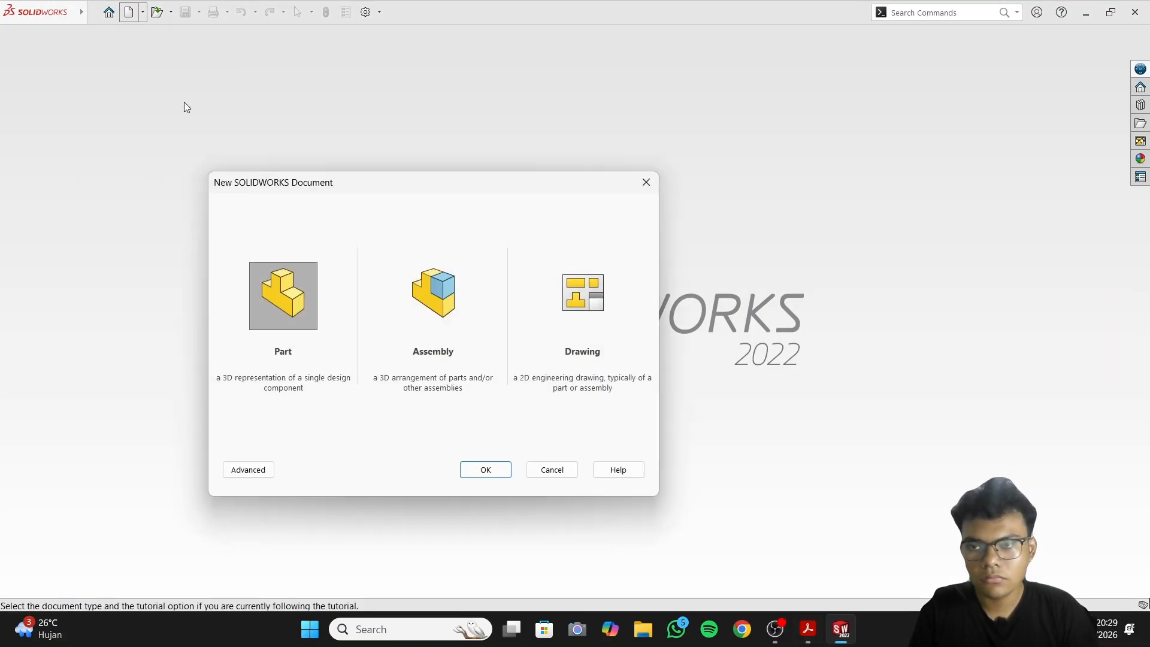
pyautogui.click(486, 469)
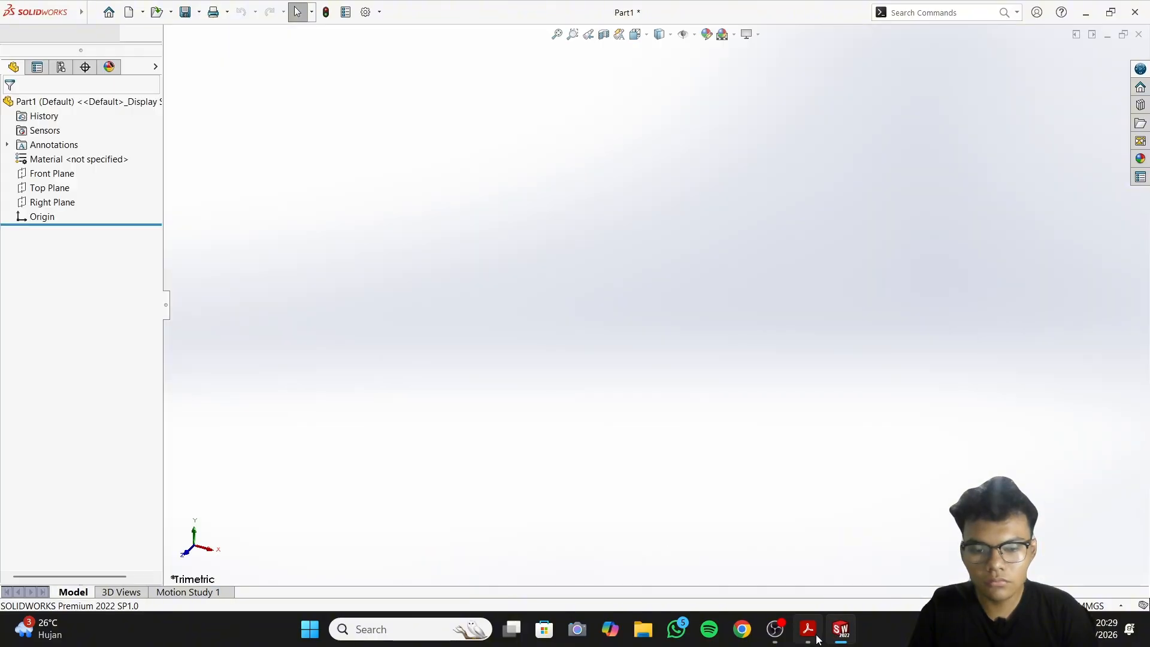
# Examine isometric exercise A in TUGAS 3_CAD&CAM.pdf, return to SOLIDWORKS and start a sketch on the Top Plane
pyautogui.click(816, 637)
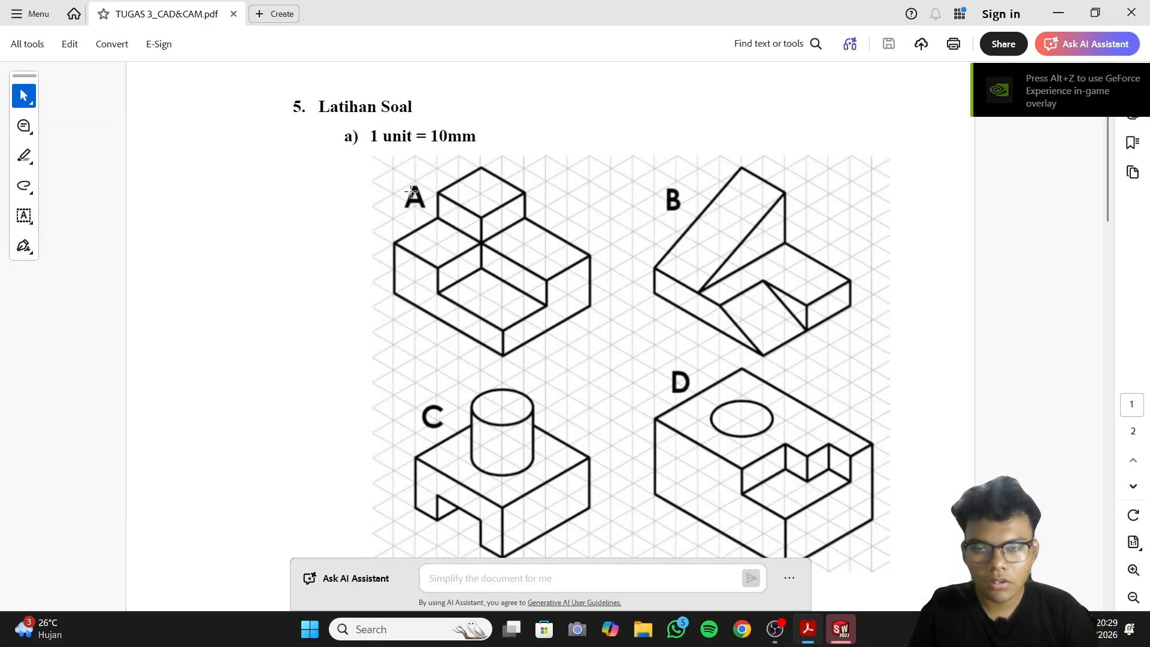
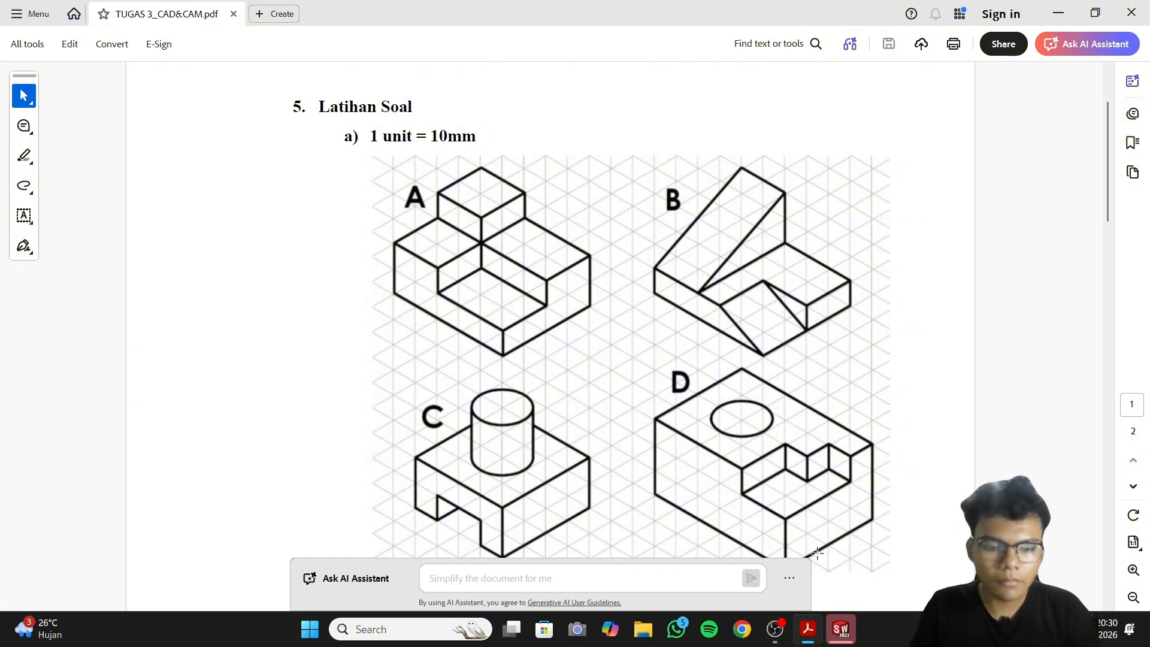
pyautogui.click(806, 628)
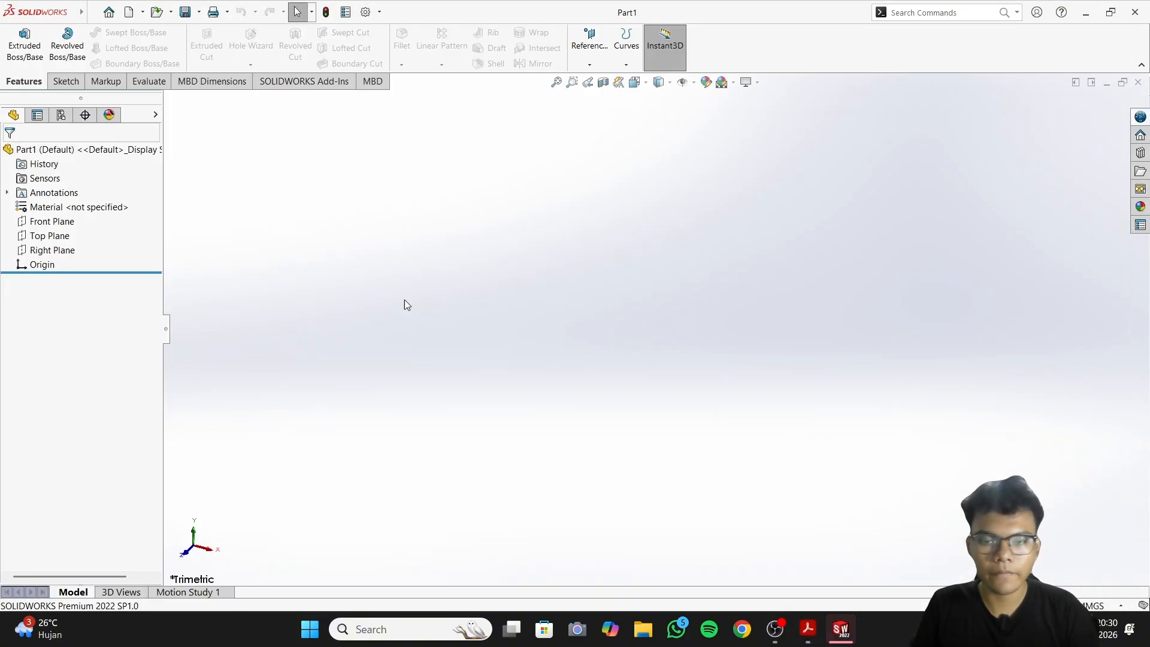
pyautogui.click(56, 238)
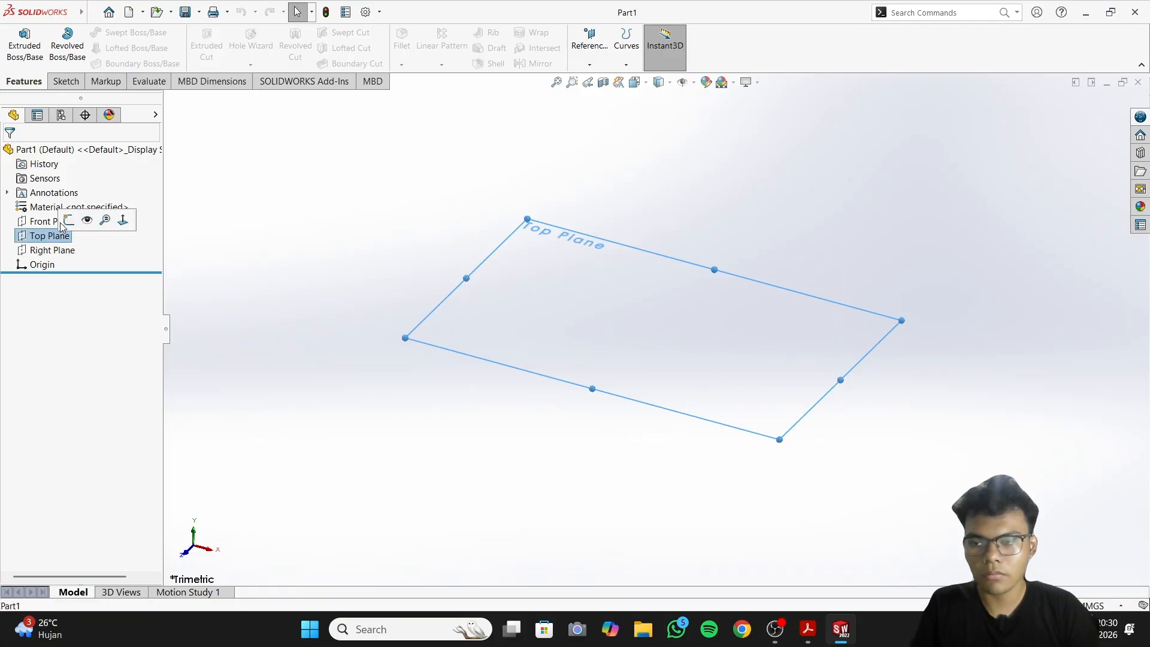
pyautogui.click(66, 221)
pyautogui.click(60, 236)
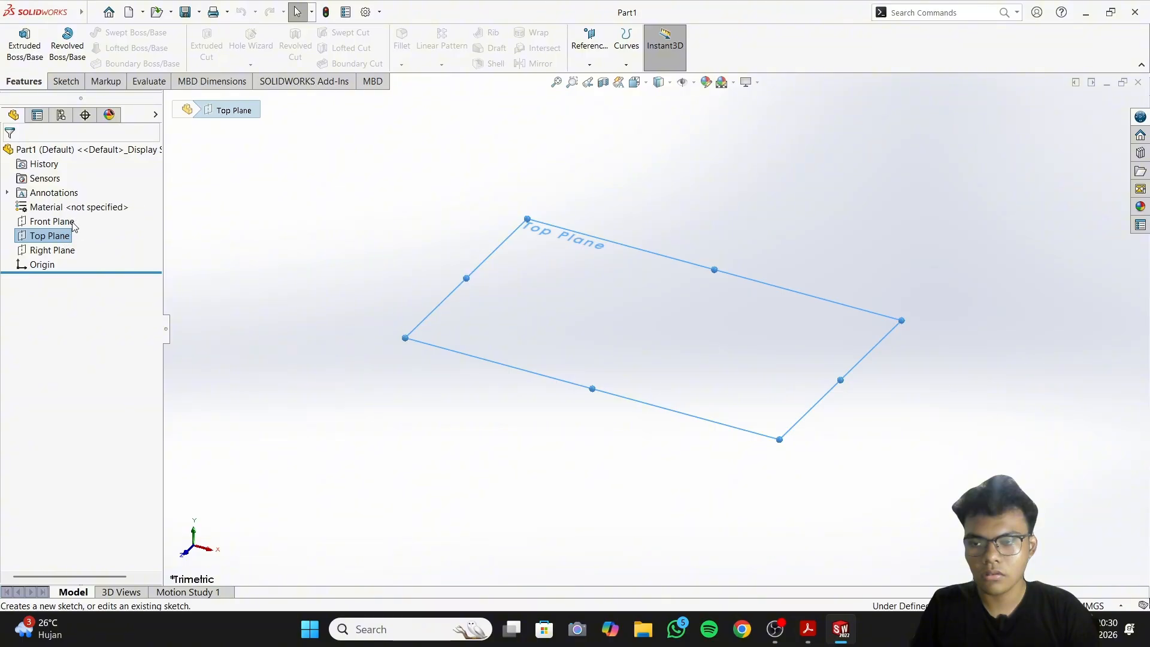
pyautogui.click(75, 216)
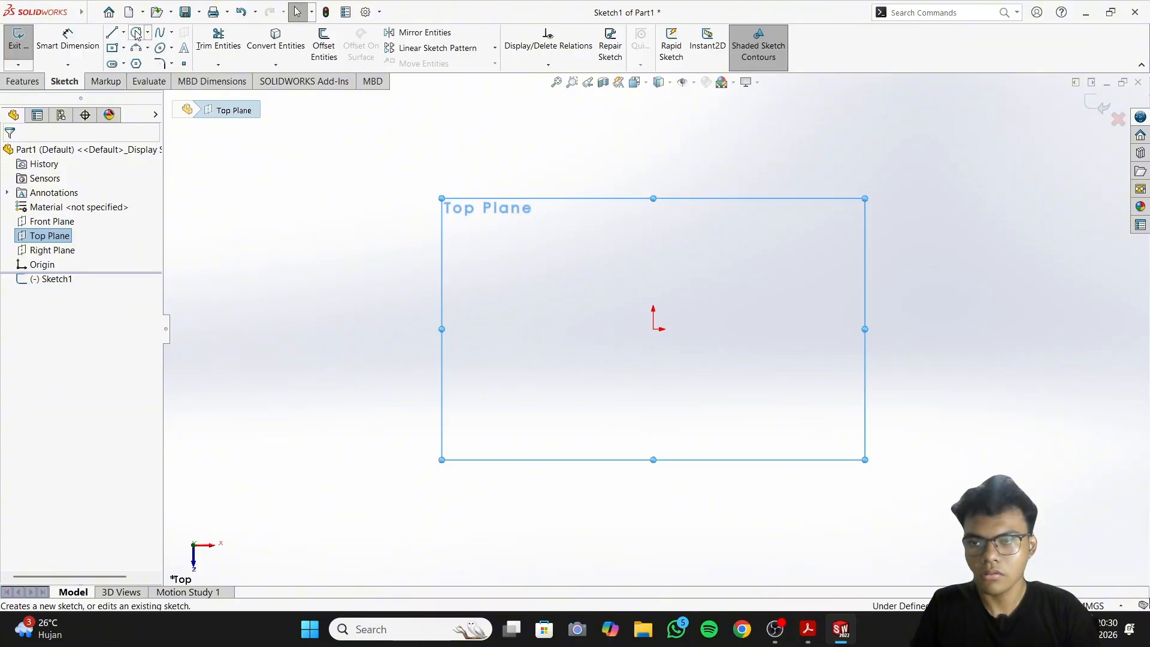
# Sketch a center rectangle about 87 mm wide and 53 mm high, centred on the origin
pyautogui.click(123, 48)
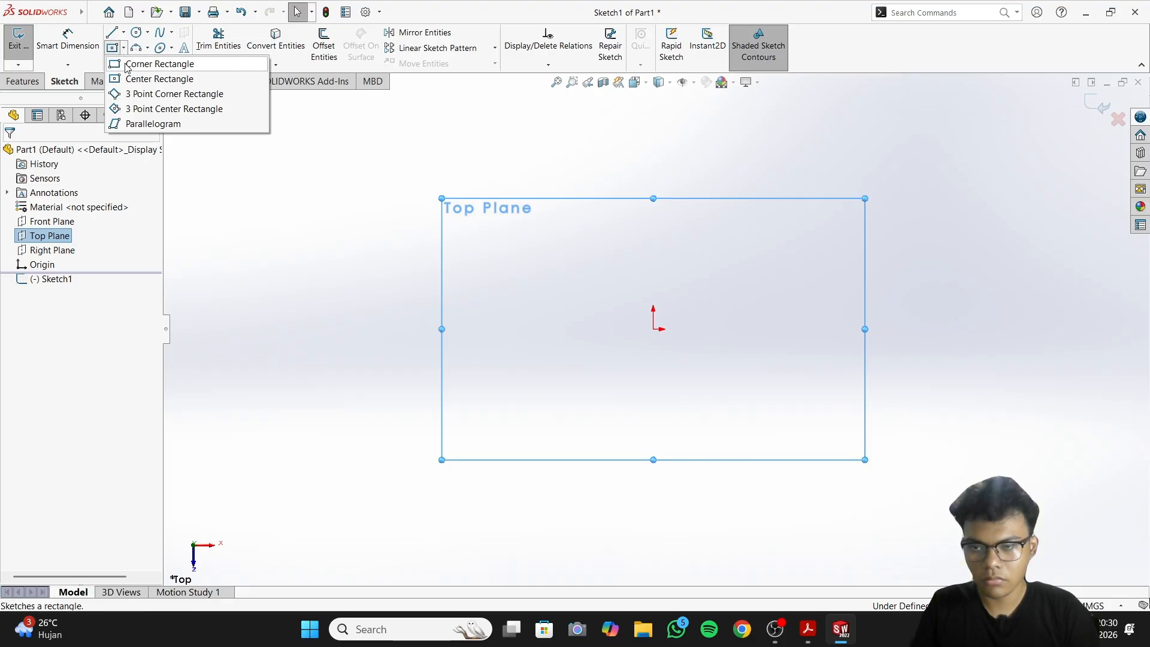
pyautogui.click(131, 82)
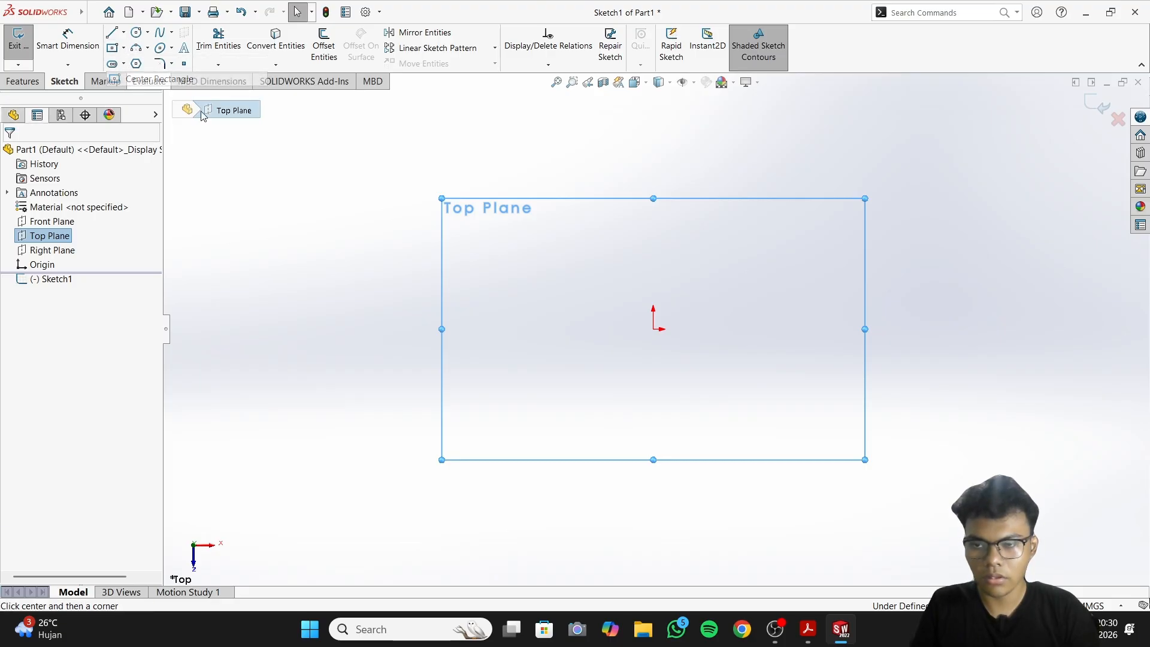
pyautogui.click(653, 329)
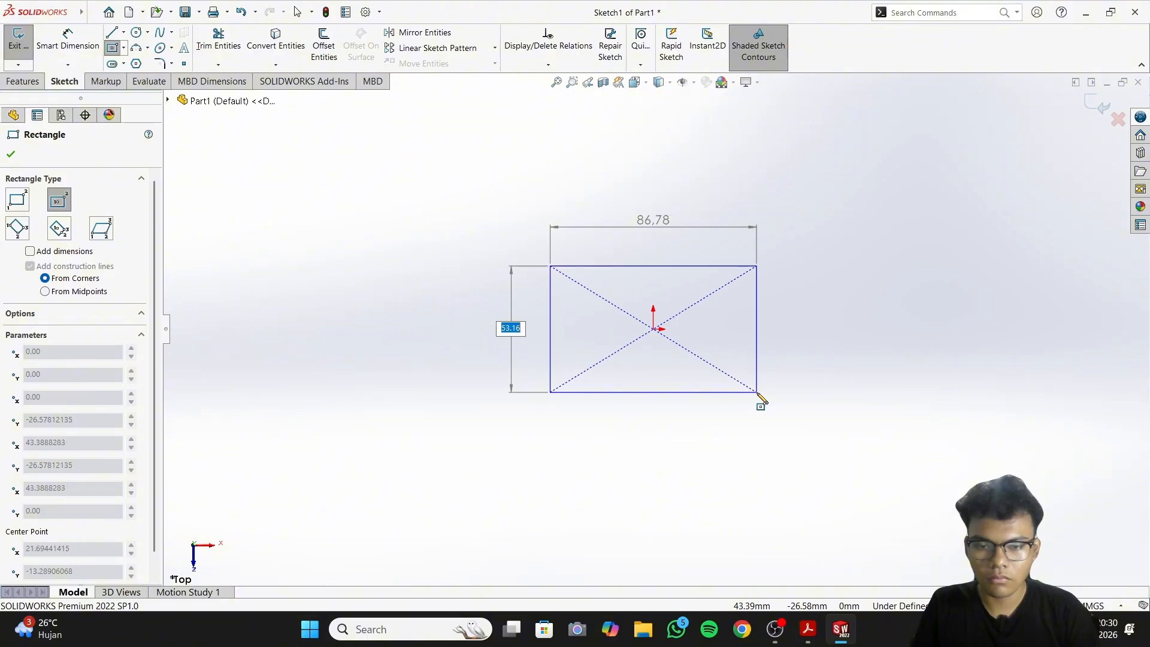
pyautogui.press('BackSpace')
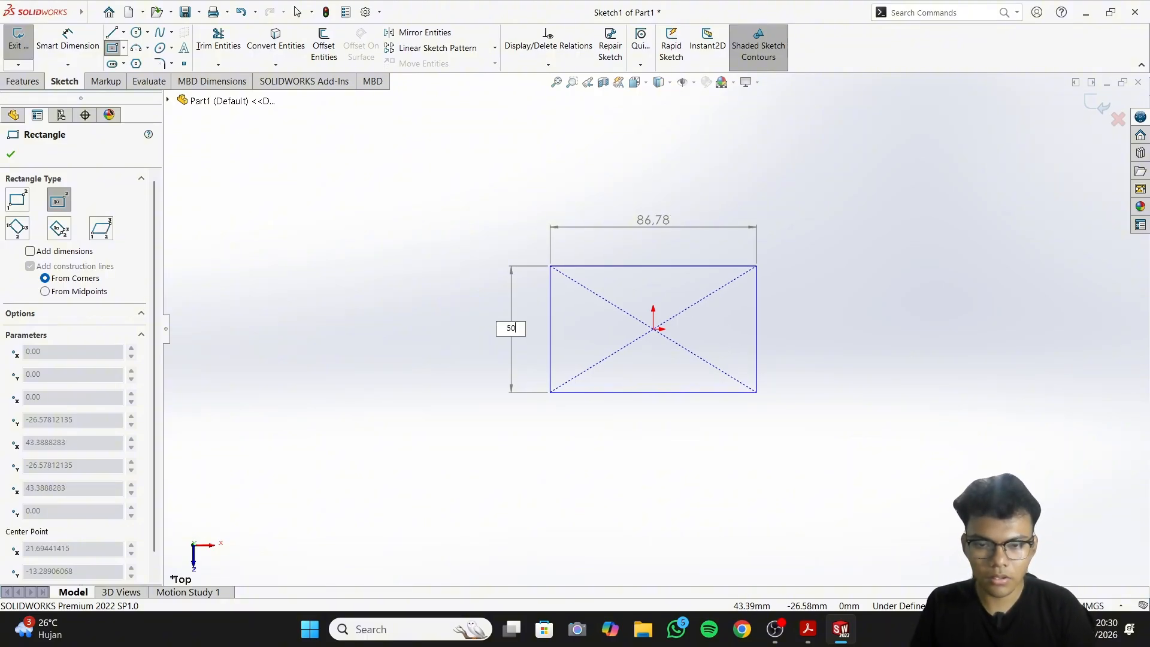
pyautogui.write('50')
pyautogui.press('Return')
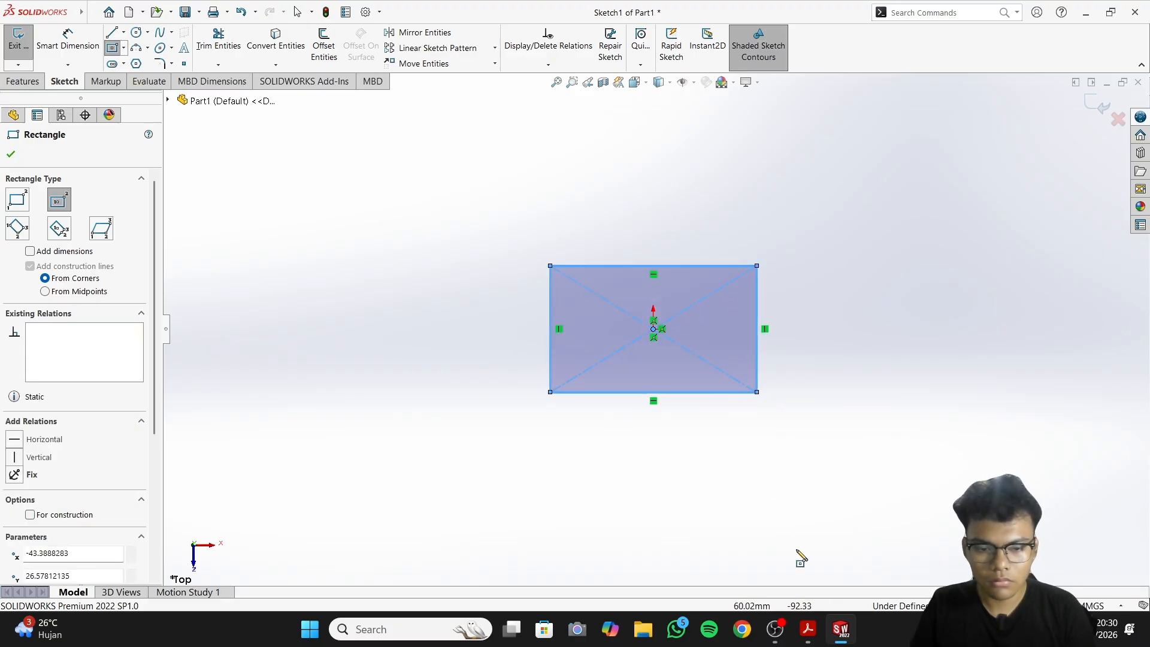
# Check exercise A in the PDF and dimension the rectangle's lower horizontal edge to 50 mm
pyautogui.click(815, 631)
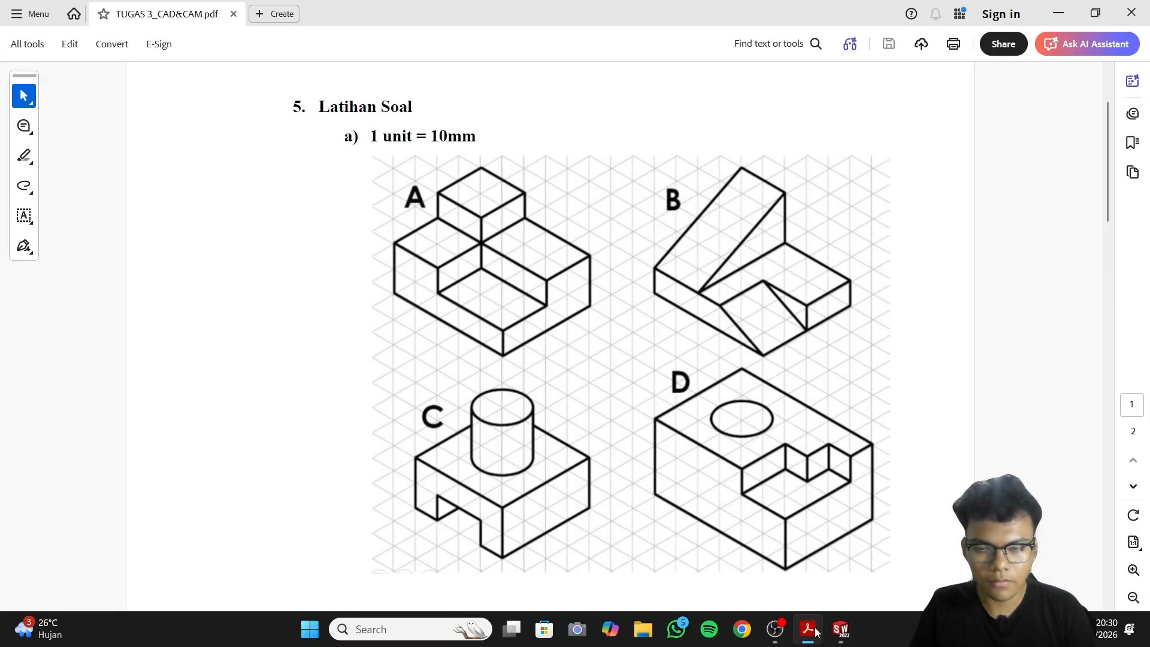
pyautogui.click(809, 629)
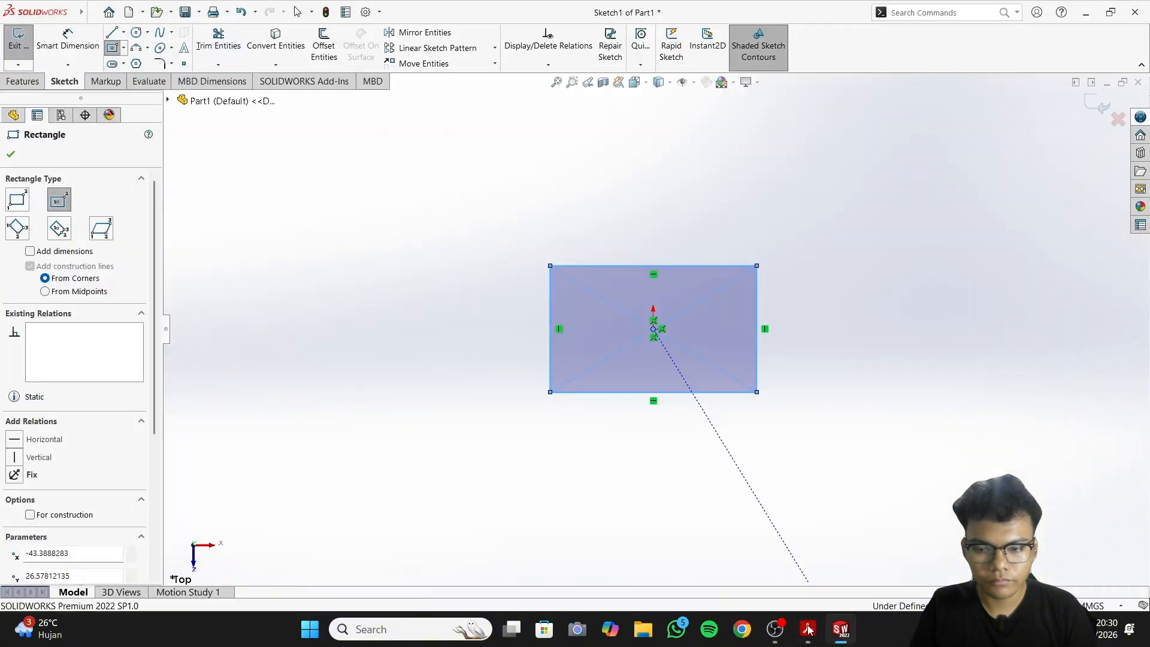
pyautogui.click(809, 629)
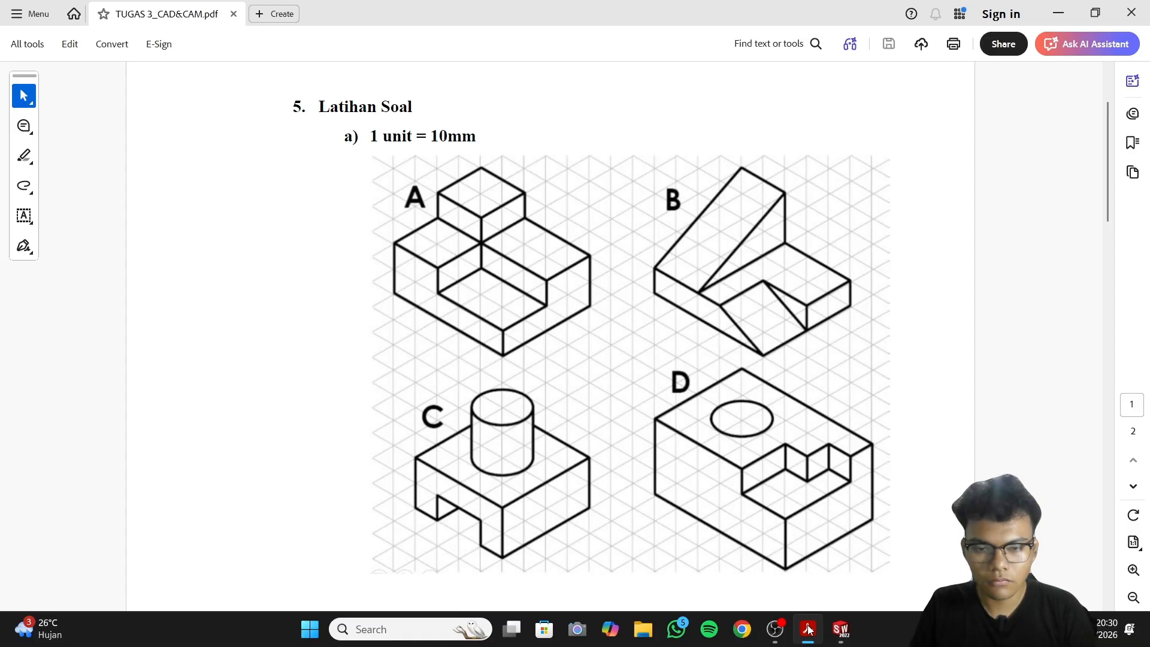
pyautogui.click(809, 629)
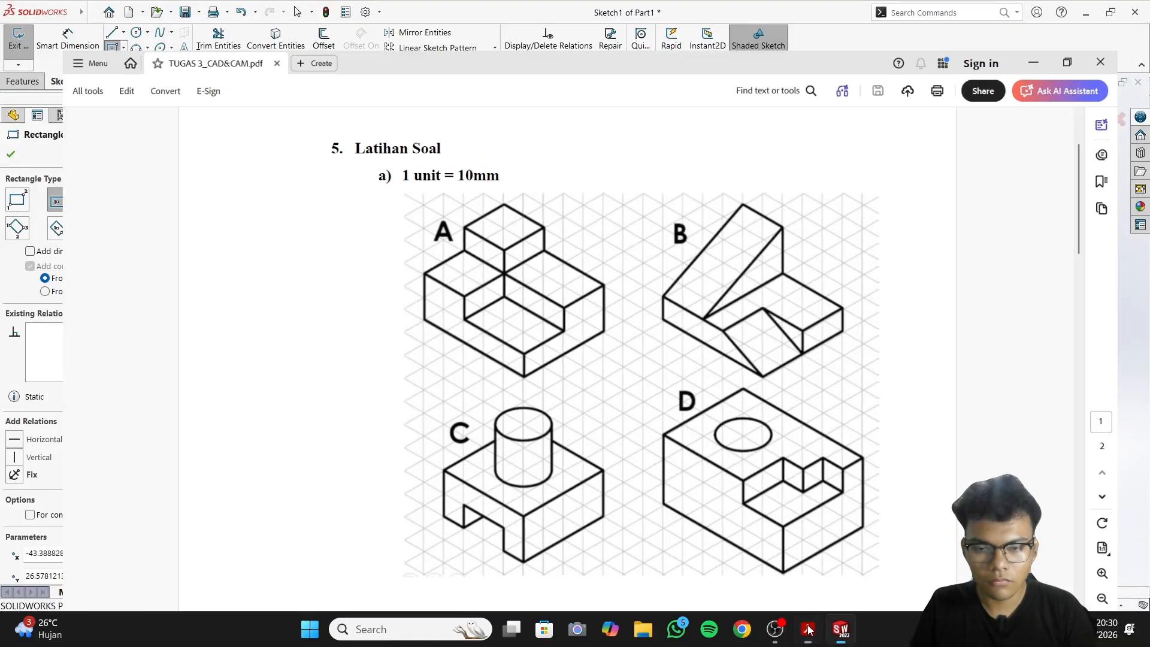
pyautogui.click(67, 37)
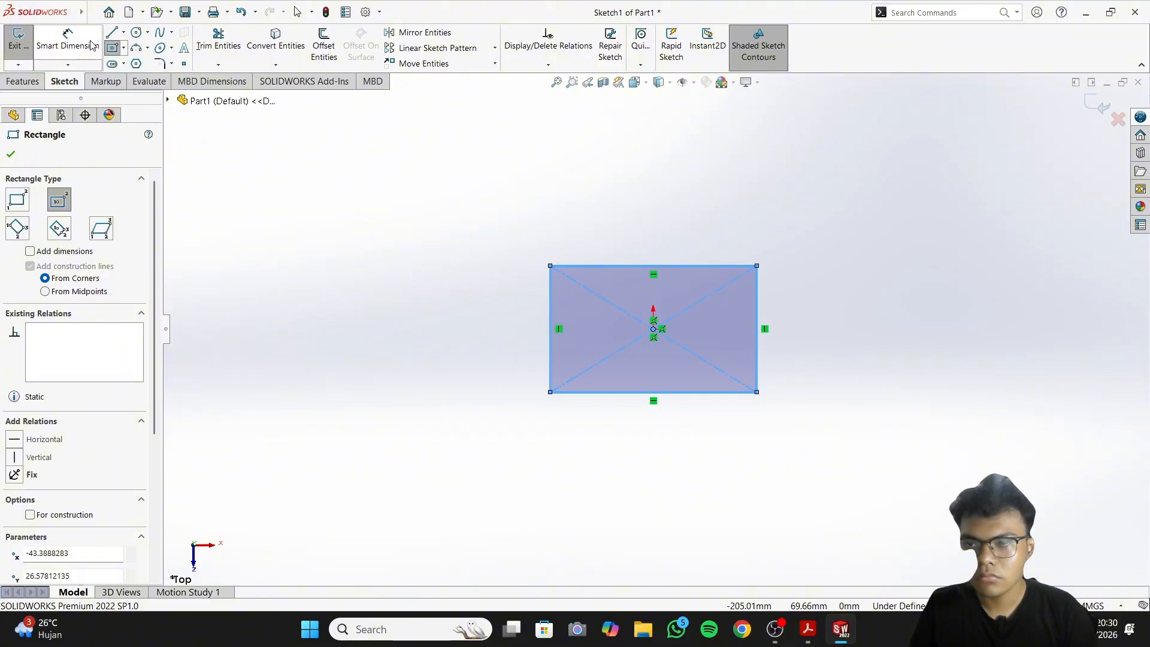
pyautogui.click(659, 392)
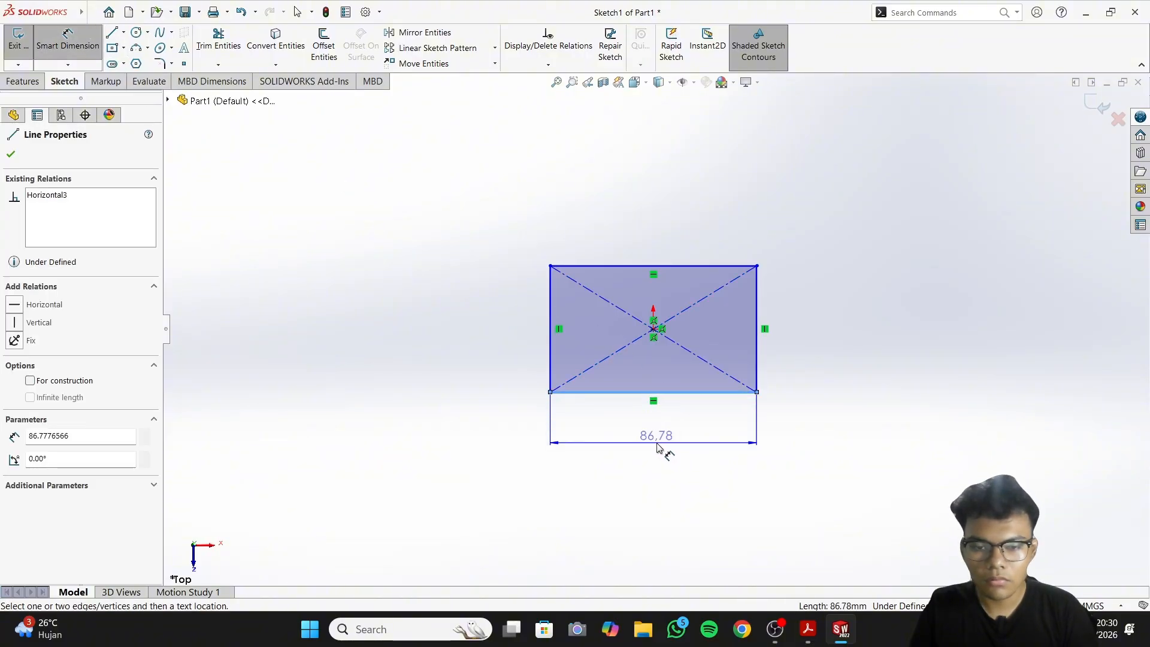
pyautogui.click(659, 445)
pyautogui.write('50')
pyautogui.press('Return')
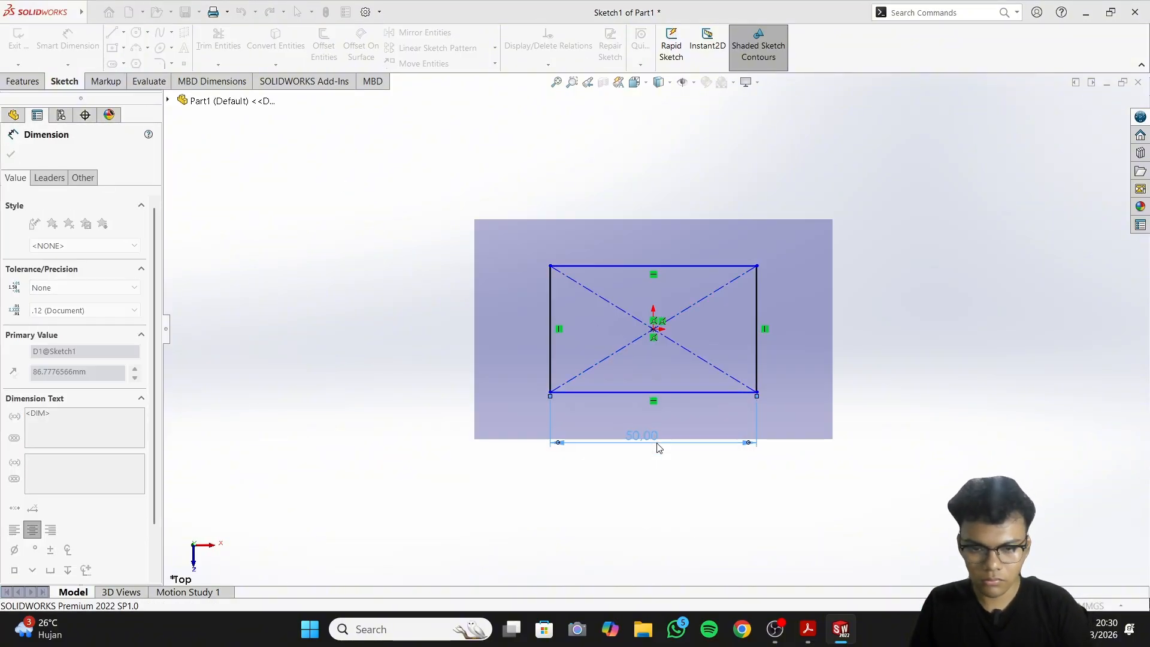
# Dimension the rectangle's vertical side to 40 mm, checking the size against exercise A in the PDF
pyautogui.click(655, 272)
pyautogui.click(757, 328)
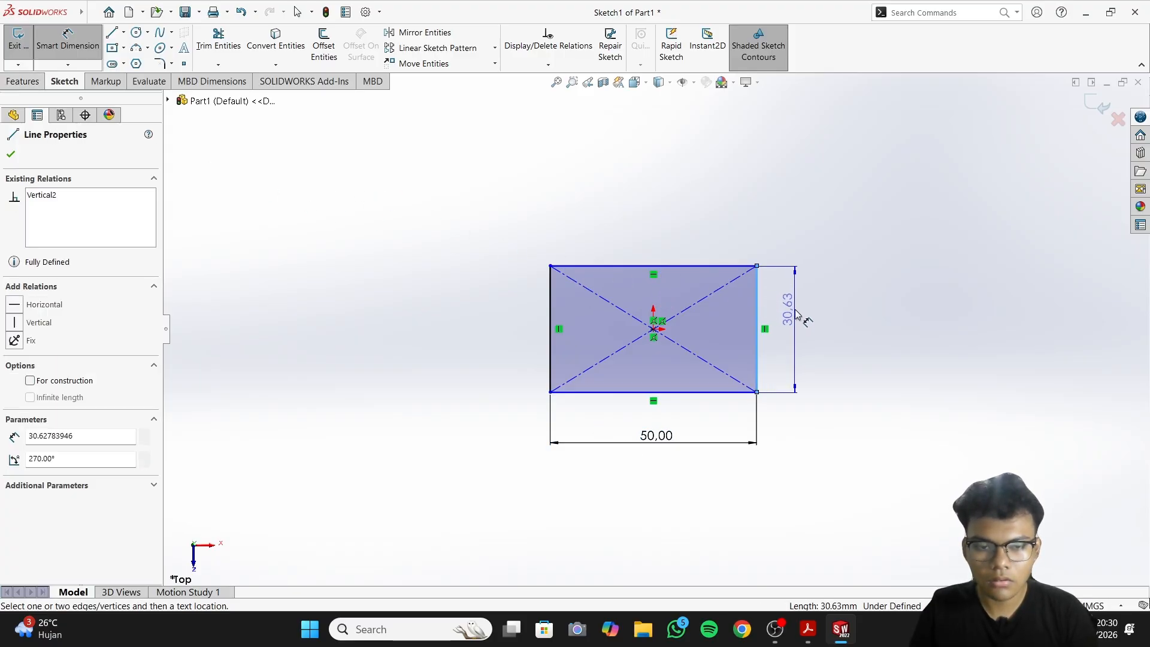
pyautogui.click(813, 327)
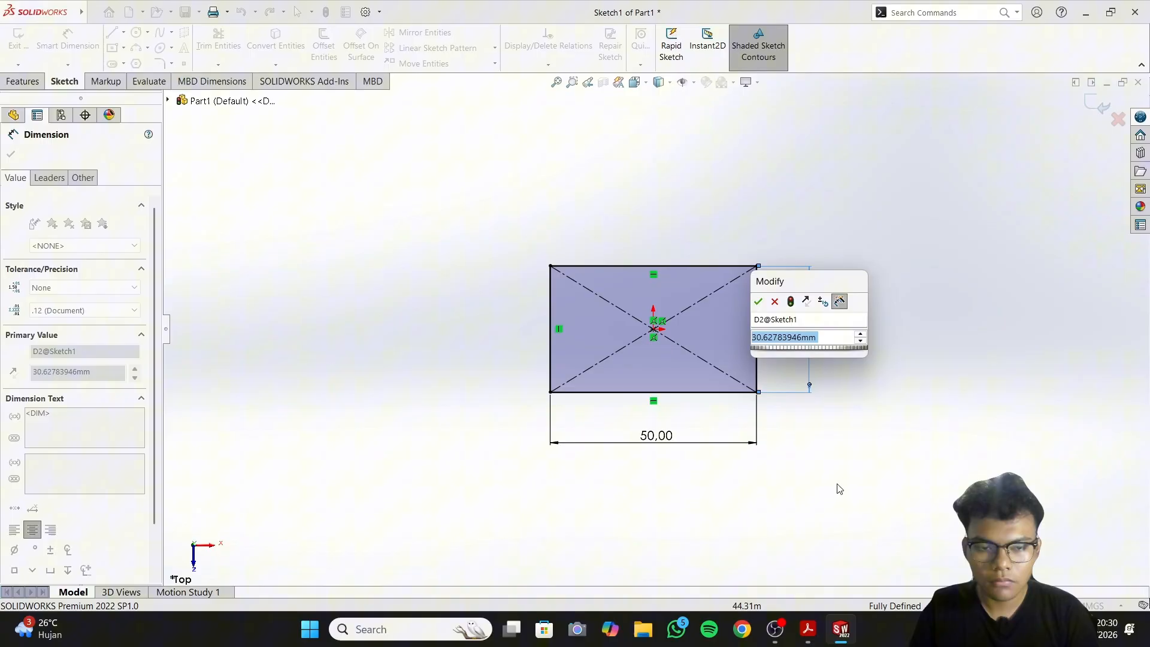
pyautogui.click(808, 640)
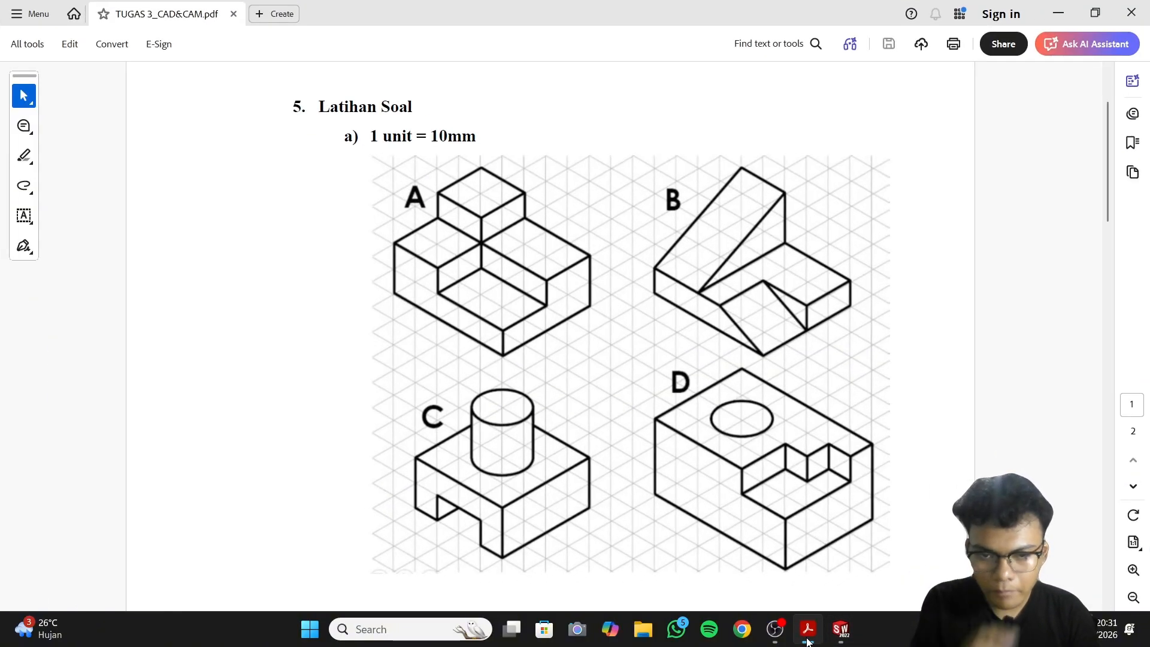
pyautogui.click(808, 640)
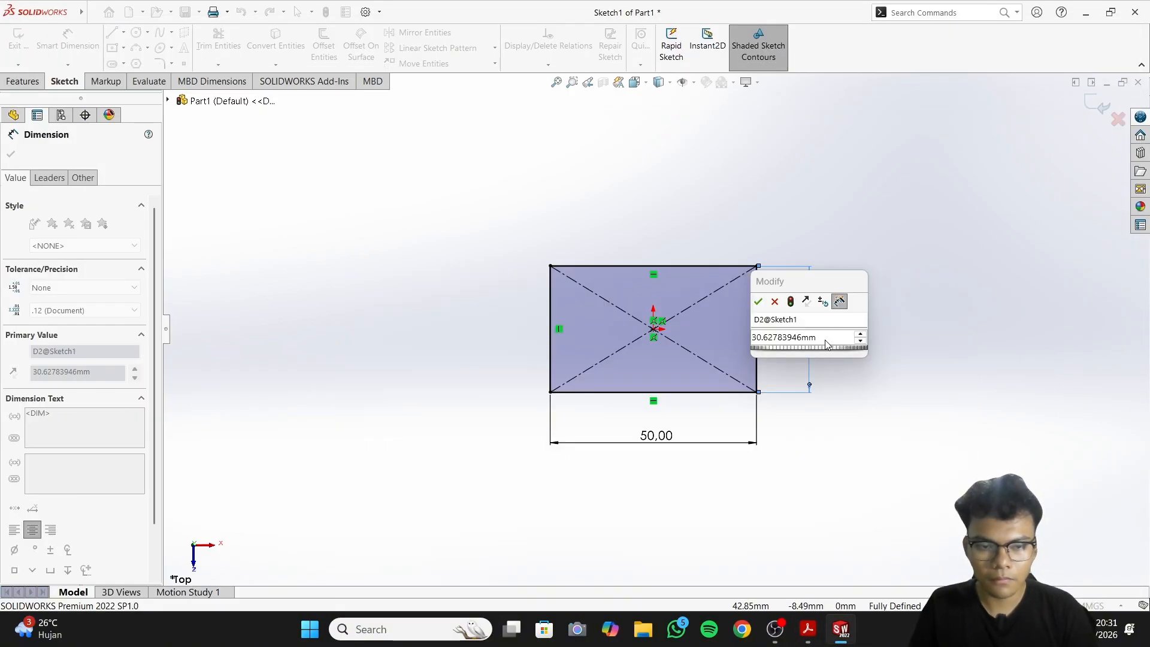
pyautogui.press('Return')
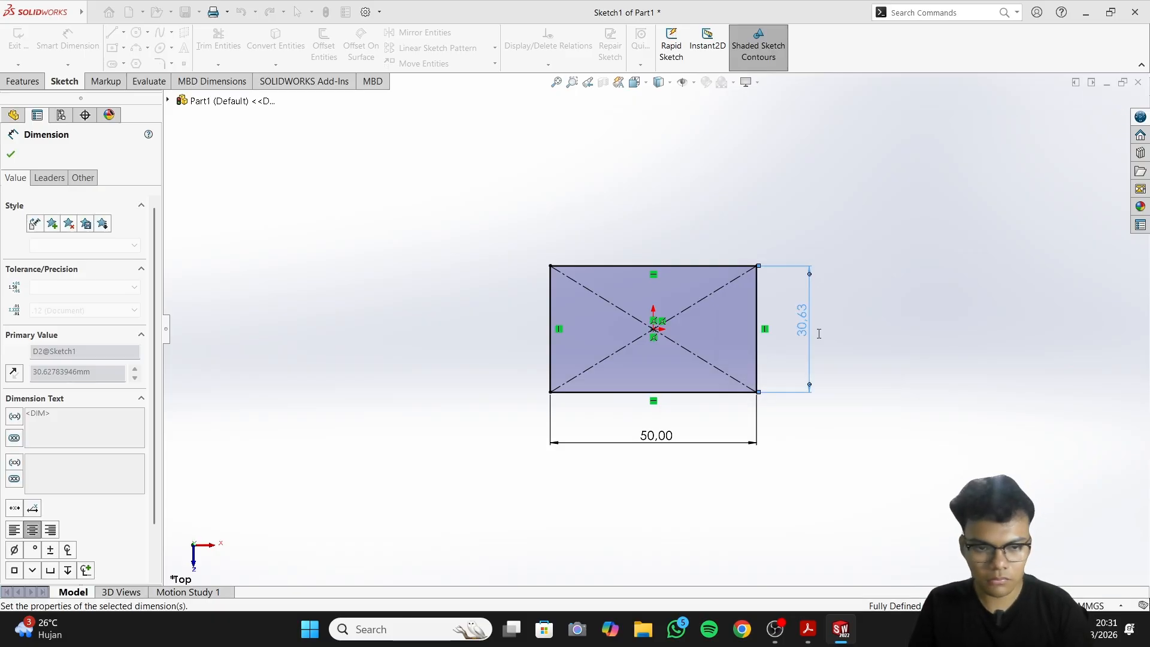
pyautogui.click(847, 333)
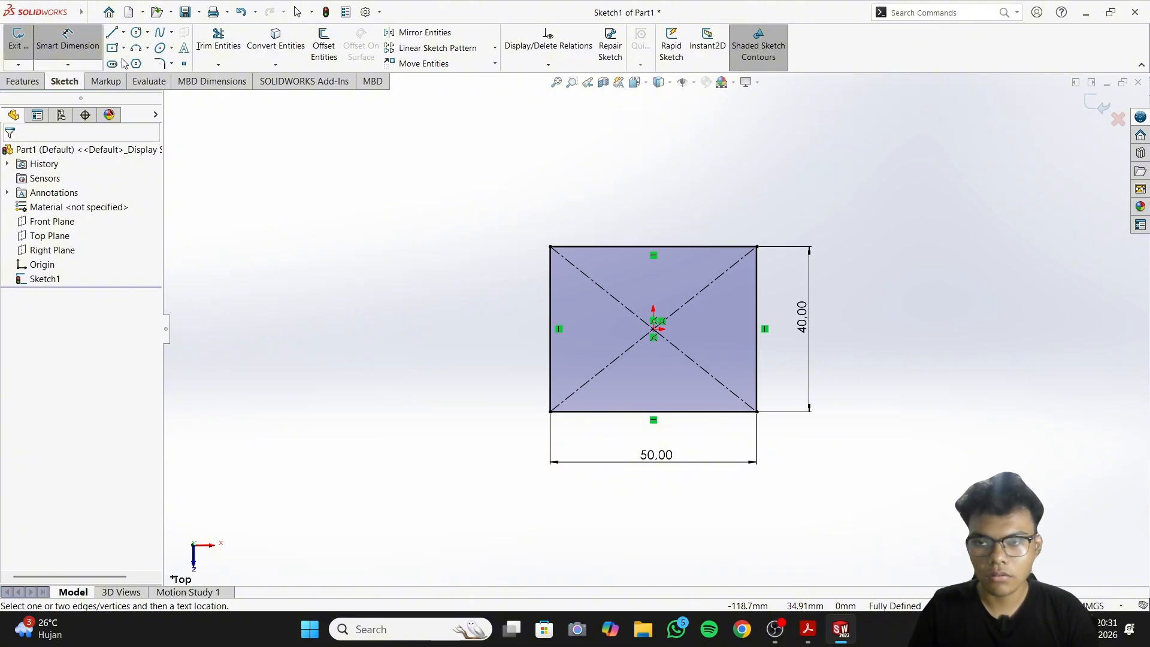
# Extrude the rectangle with a blind depth of 10 mm, checking the height against exercise A in the PDF
pyautogui.click(23, 81)
pyautogui.click(24, 45)
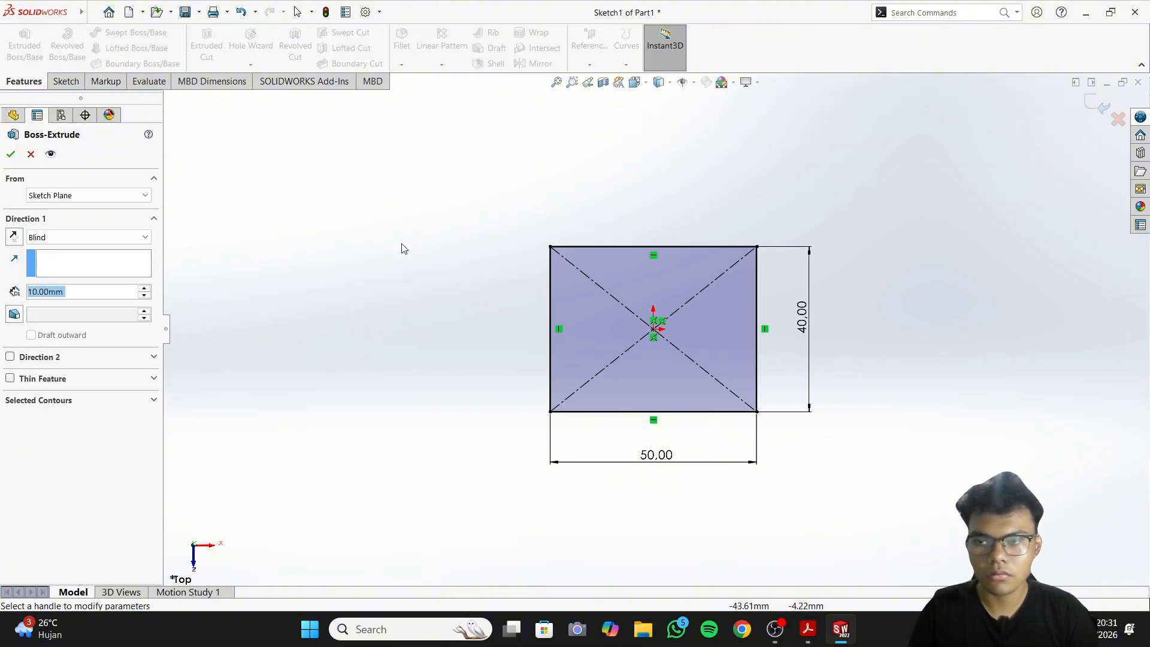
pyautogui.click(820, 628)
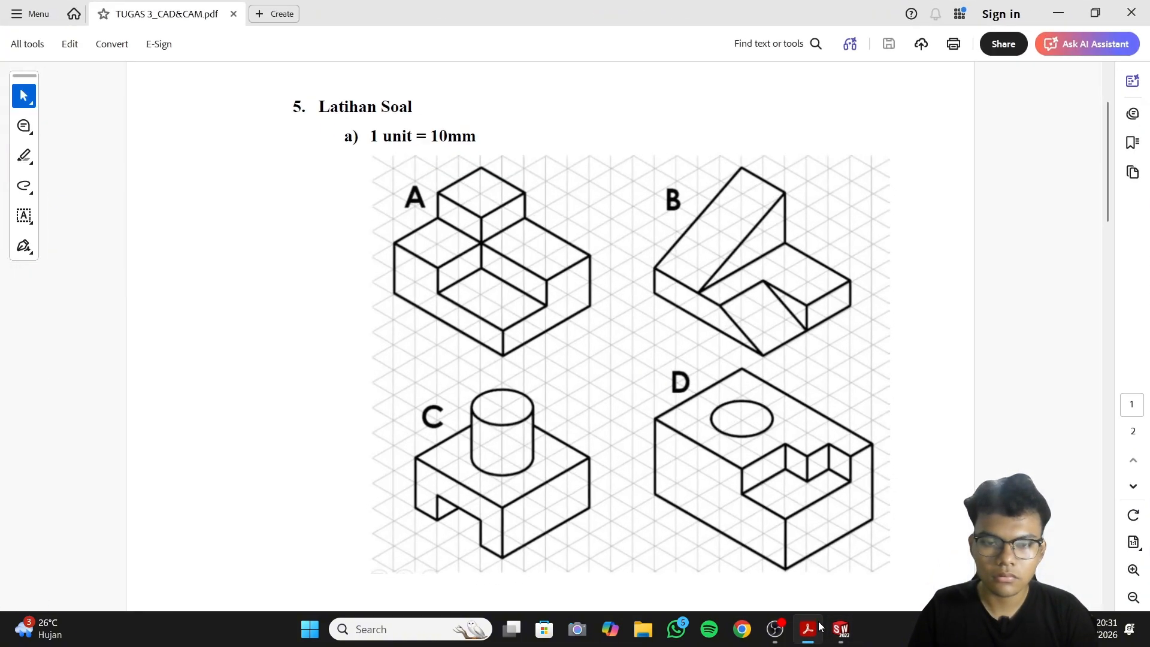
pyautogui.click(820, 627)
pyautogui.click(11, 155)
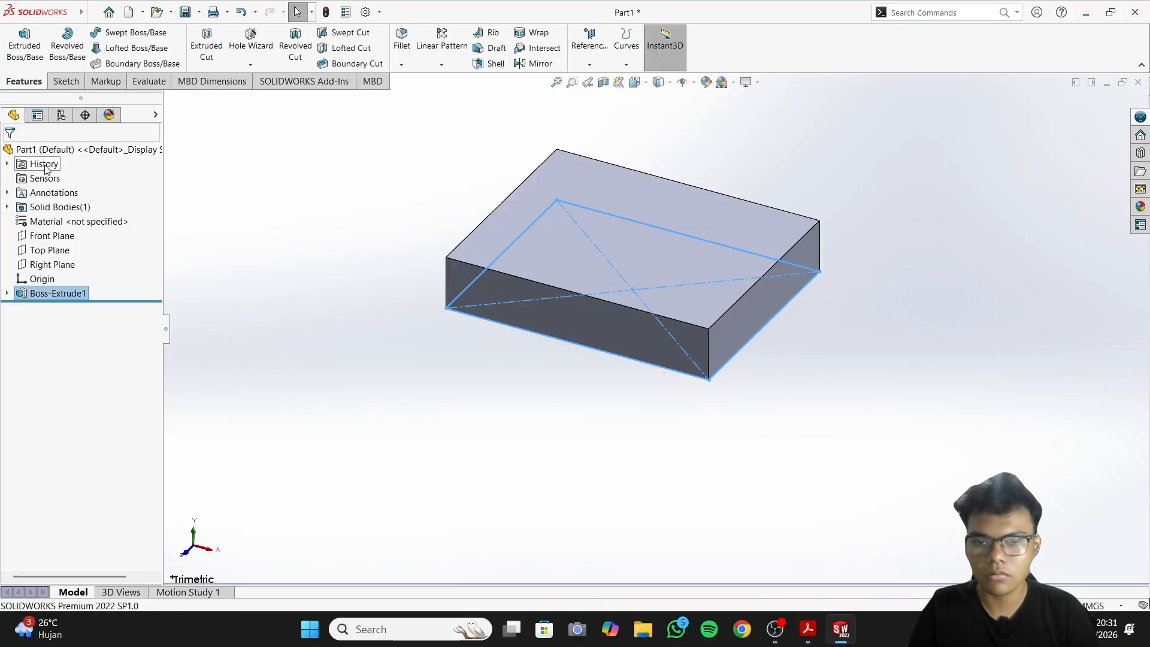
# Start a sketch on the block's top face and compare it with the raised shape of exercise A in the PDF
pyautogui.click(70, 85)
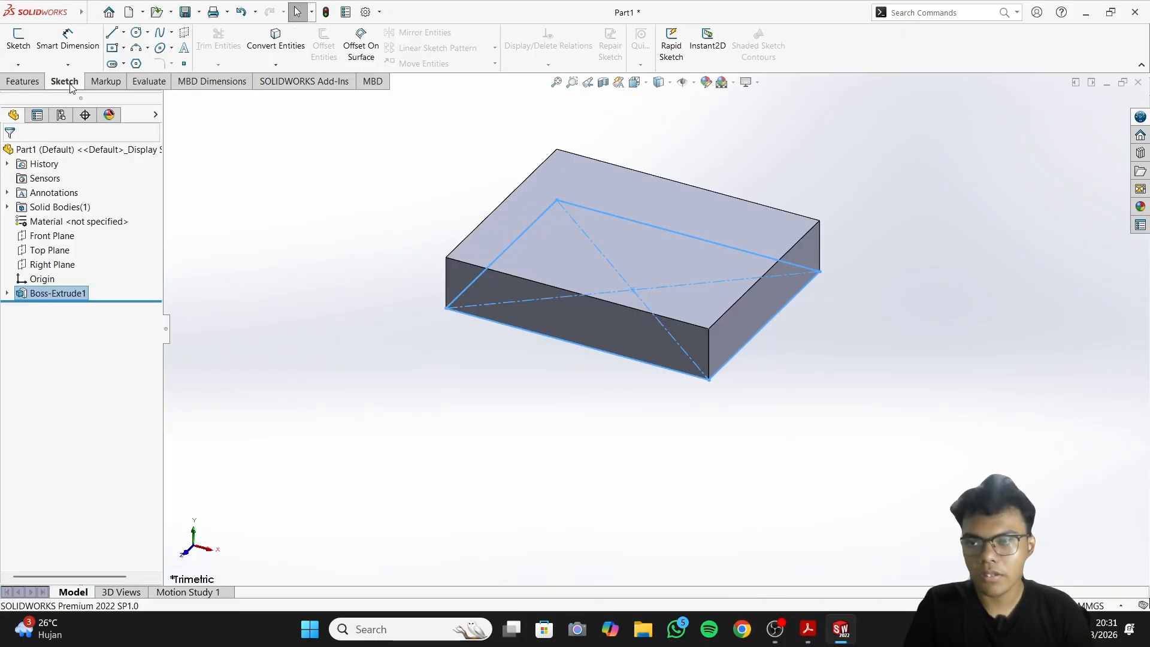
pyautogui.click(18, 37)
pyautogui.click(592, 244)
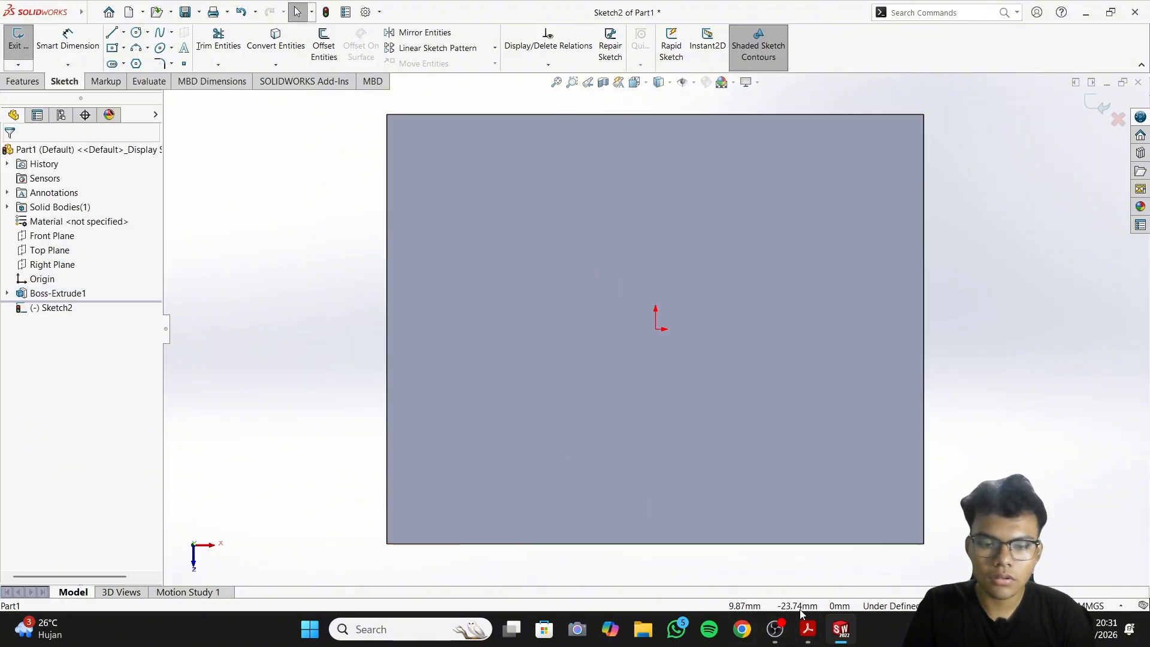
pyautogui.click(808, 633)
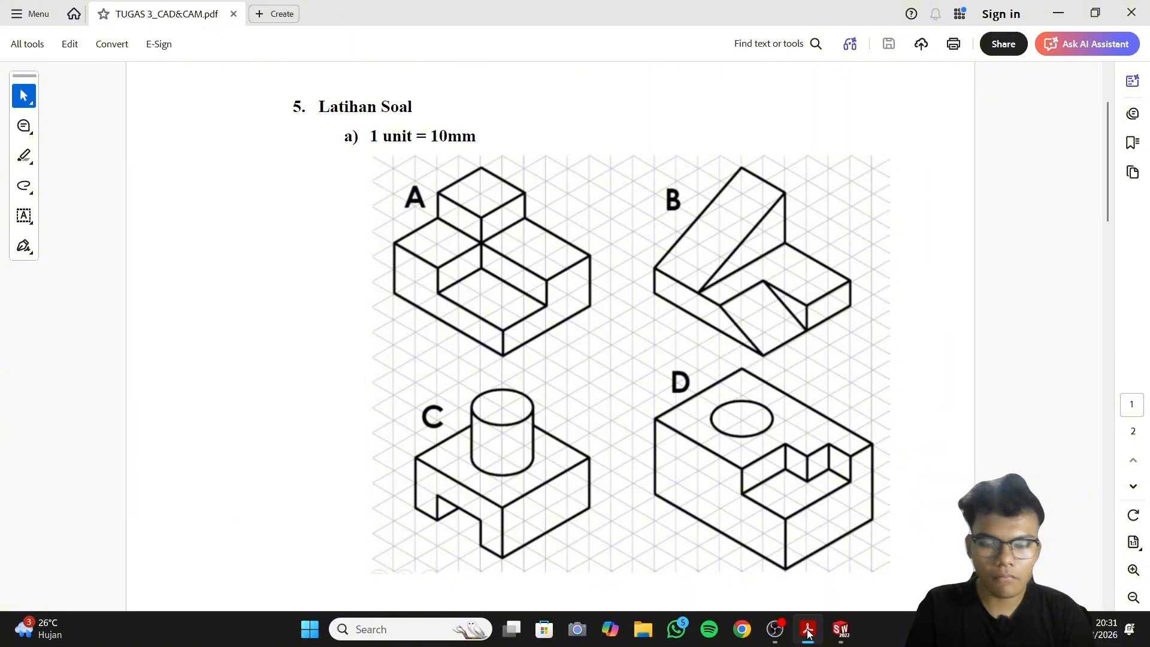
pyautogui.click(808, 634)
pyautogui.click(807, 634)
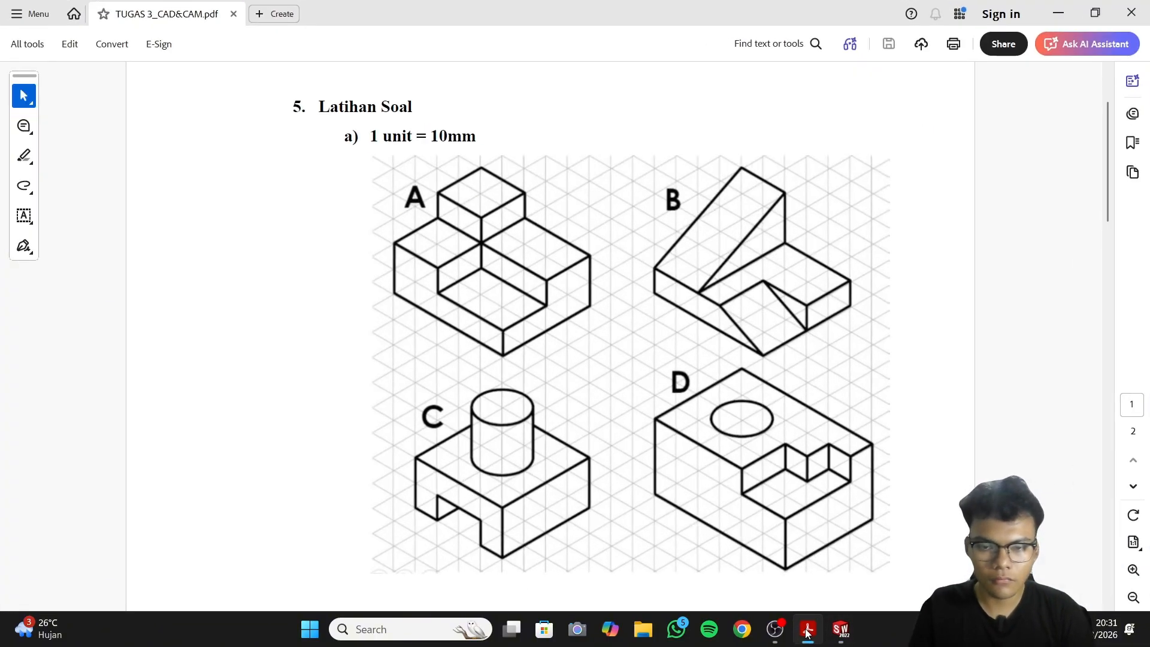
pyautogui.click(806, 633)
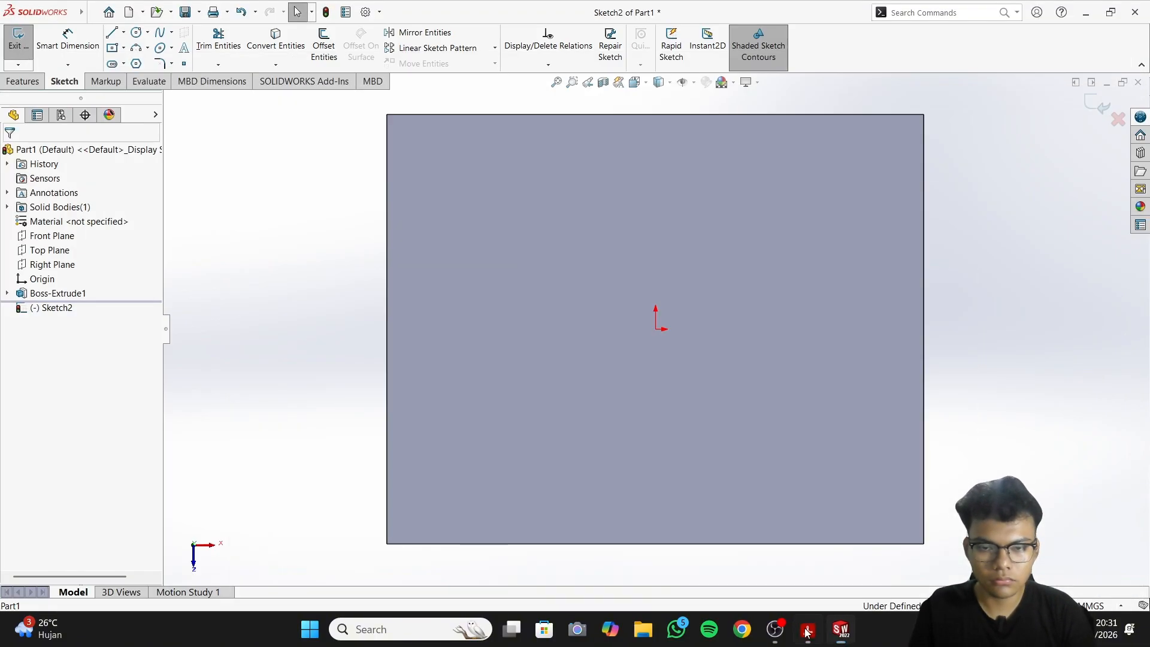
pyautogui.click(807, 633)
pyautogui.click(807, 633)
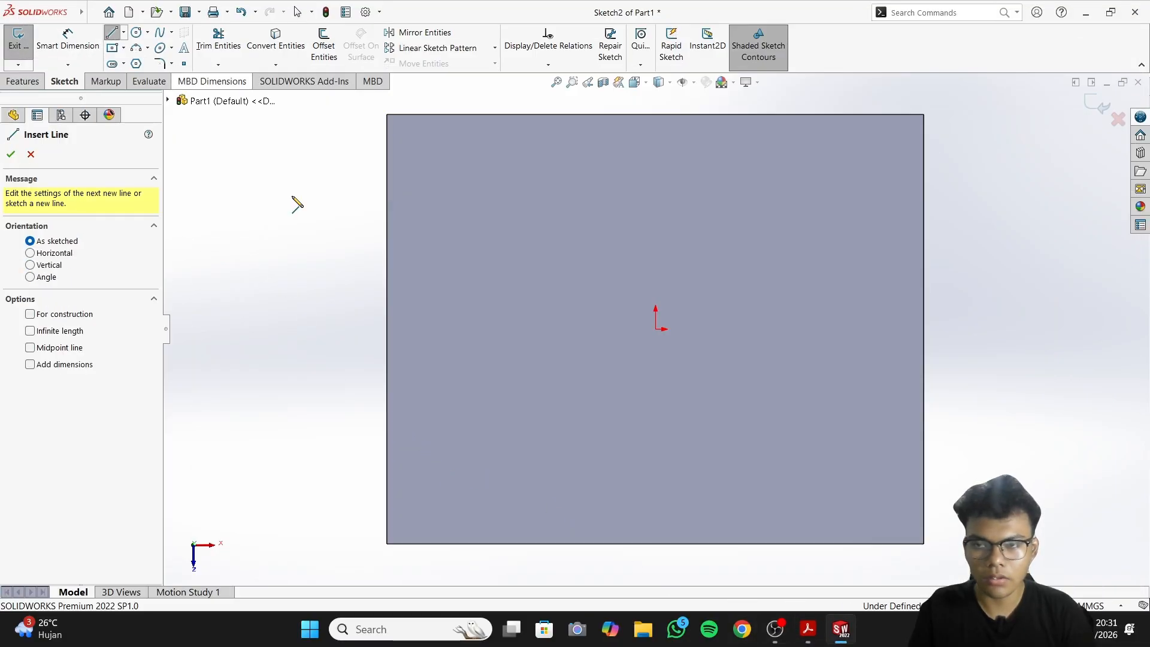
# Sketch a closed L-shaped outline along the top face's edges, leaving a lower-left notch about 25 mm wide and 25 mm high
pyautogui.press('l')
pyautogui.click(387, 274)
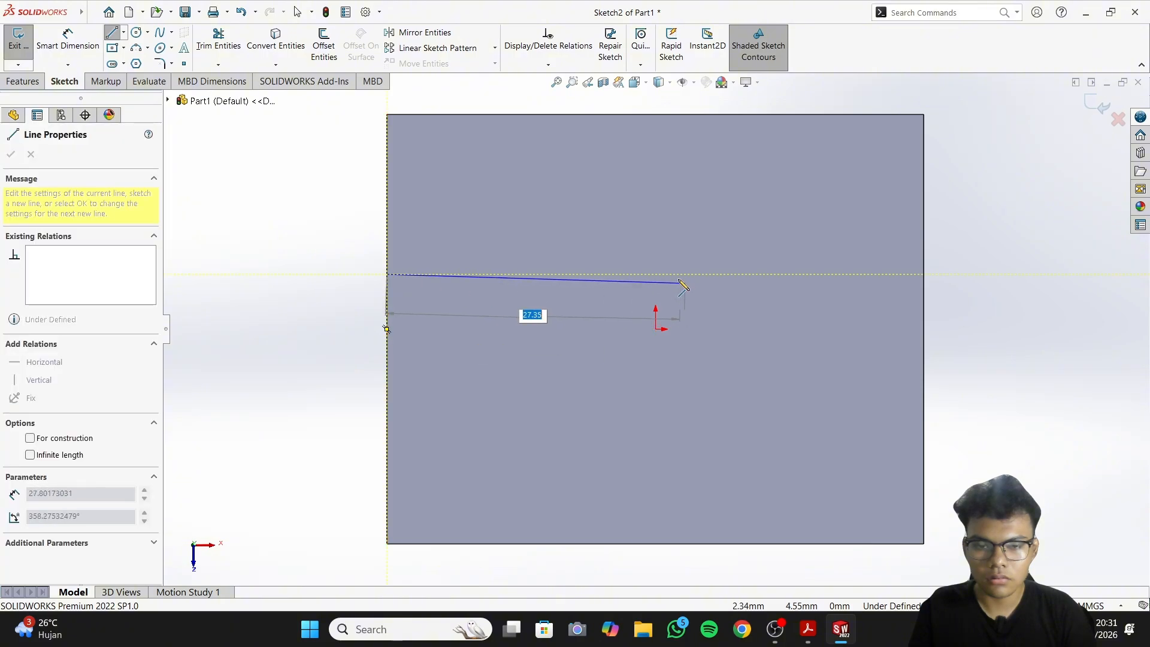
pyautogui.click(655, 273)
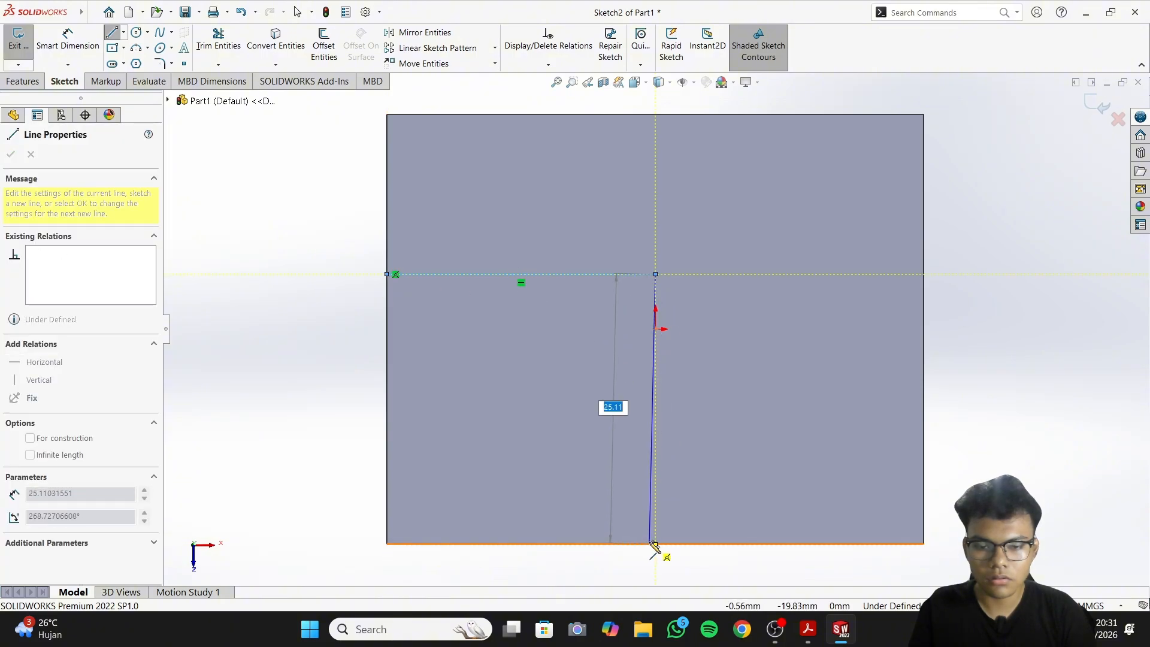
pyautogui.click(655, 544)
pyautogui.click(923, 544)
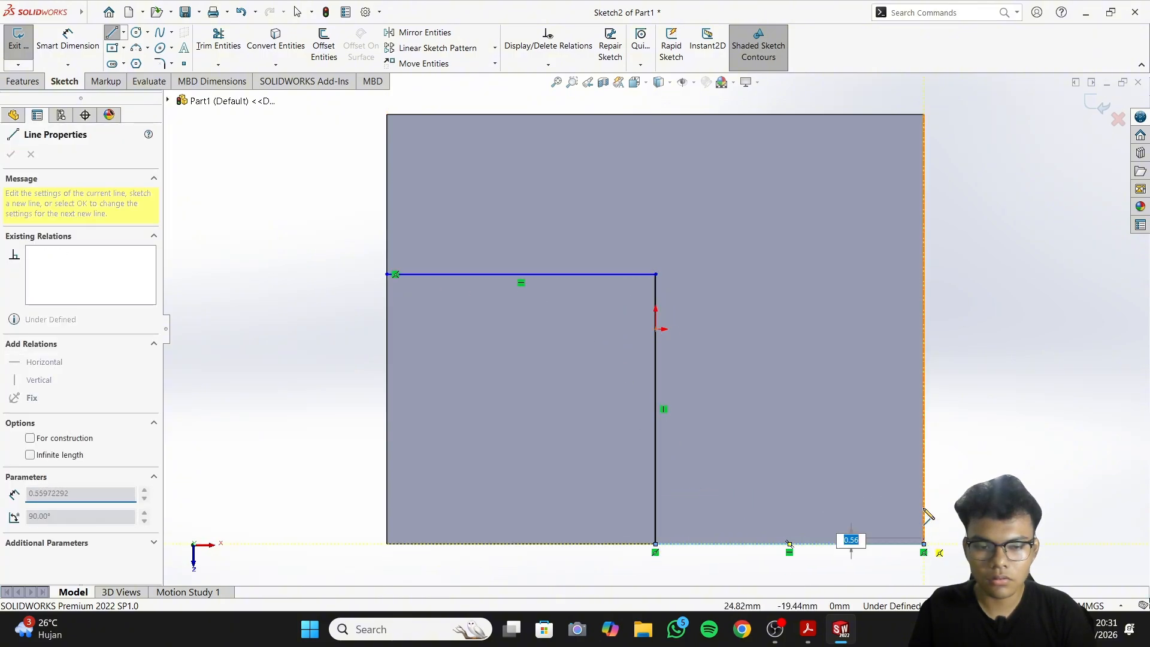
pyautogui.click(926, 115)
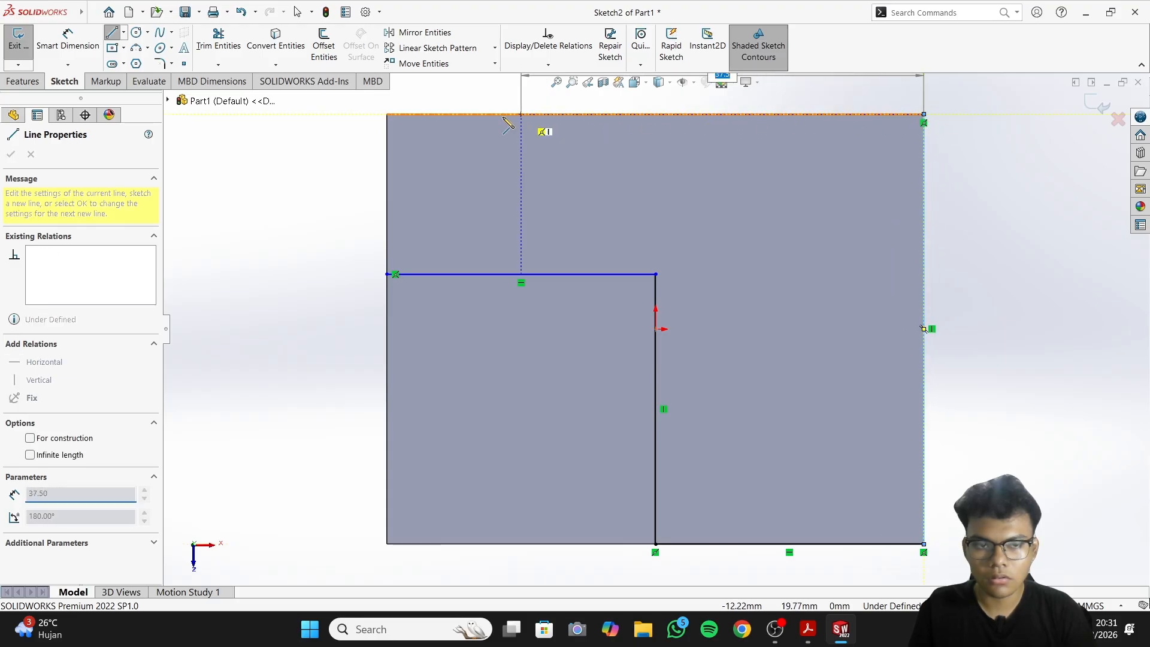
pyautogui.click(388, 115)
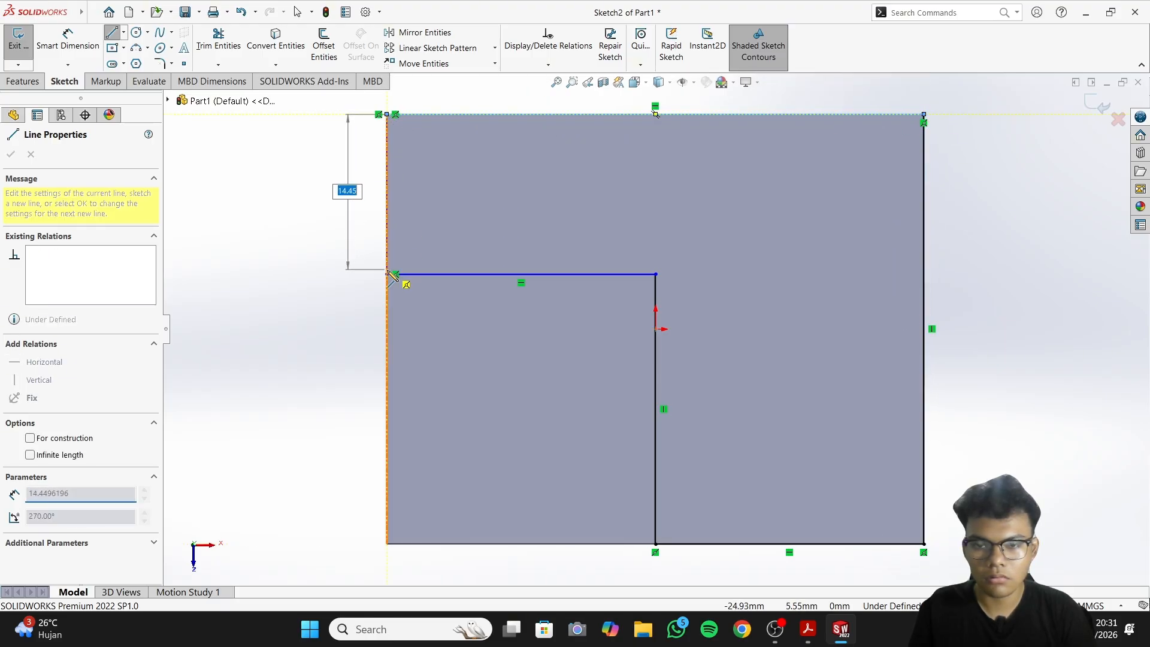
pyautogui.click(387, 274)
pyautogui.press('Escape')
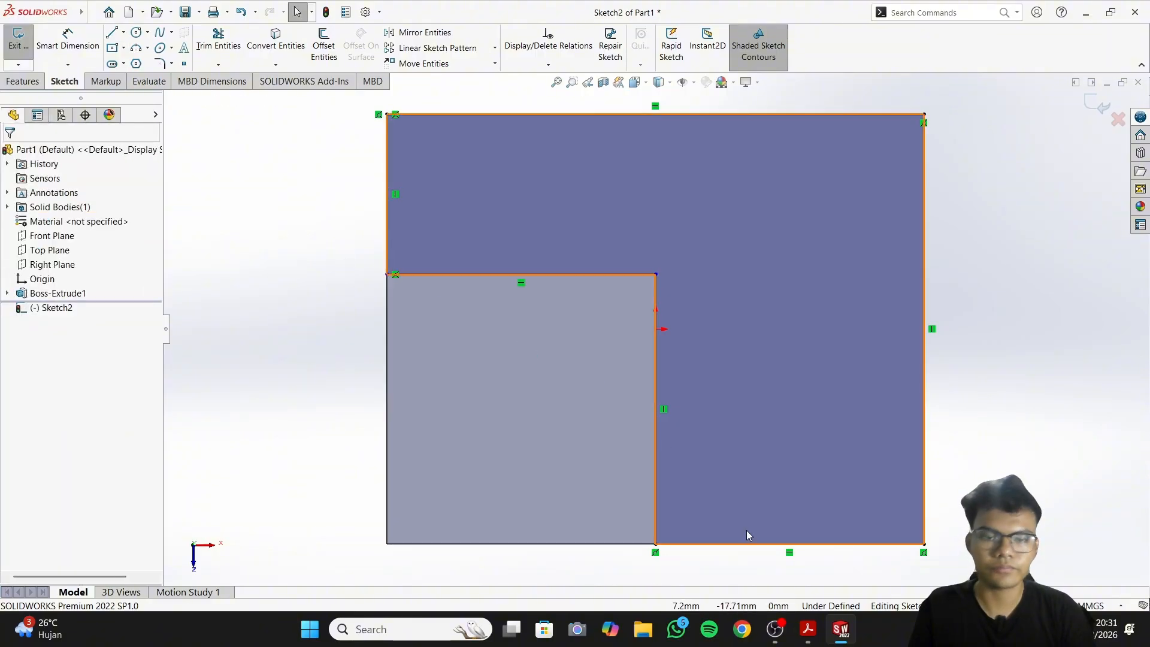
# Compare the L-shaped outline with the raised shape of exercise A in the PDF
pyautogui.click(839, 633)
pyautogui.click(836, 641)
pyautogui.click(809, 638)
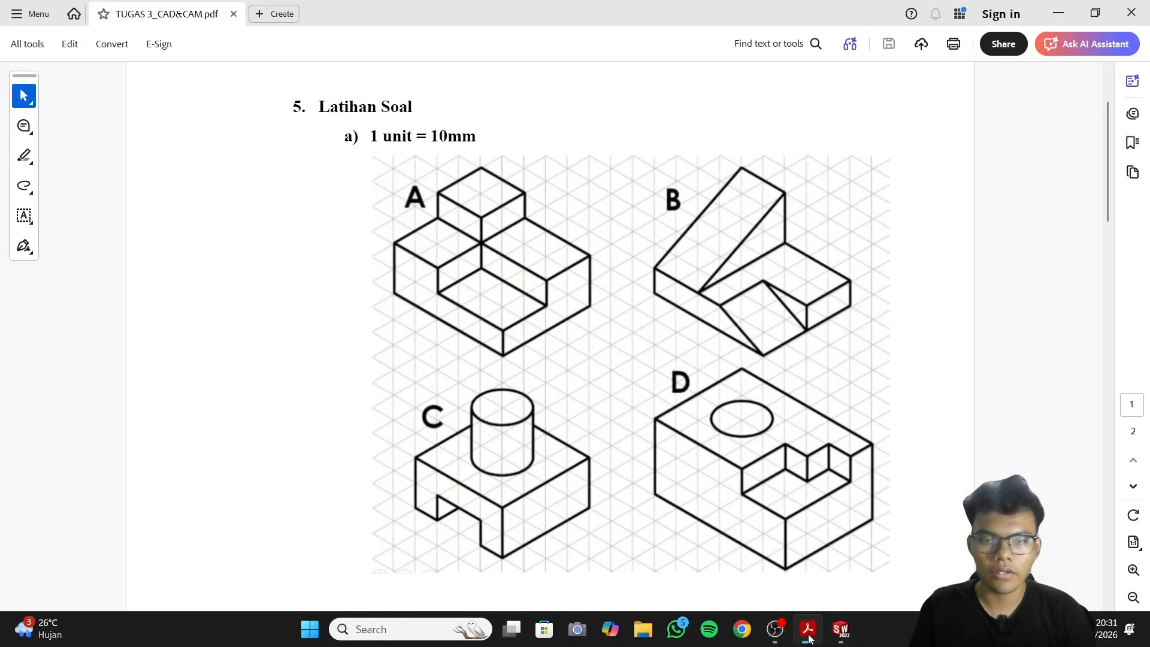
pyautogui.click(808, 637)
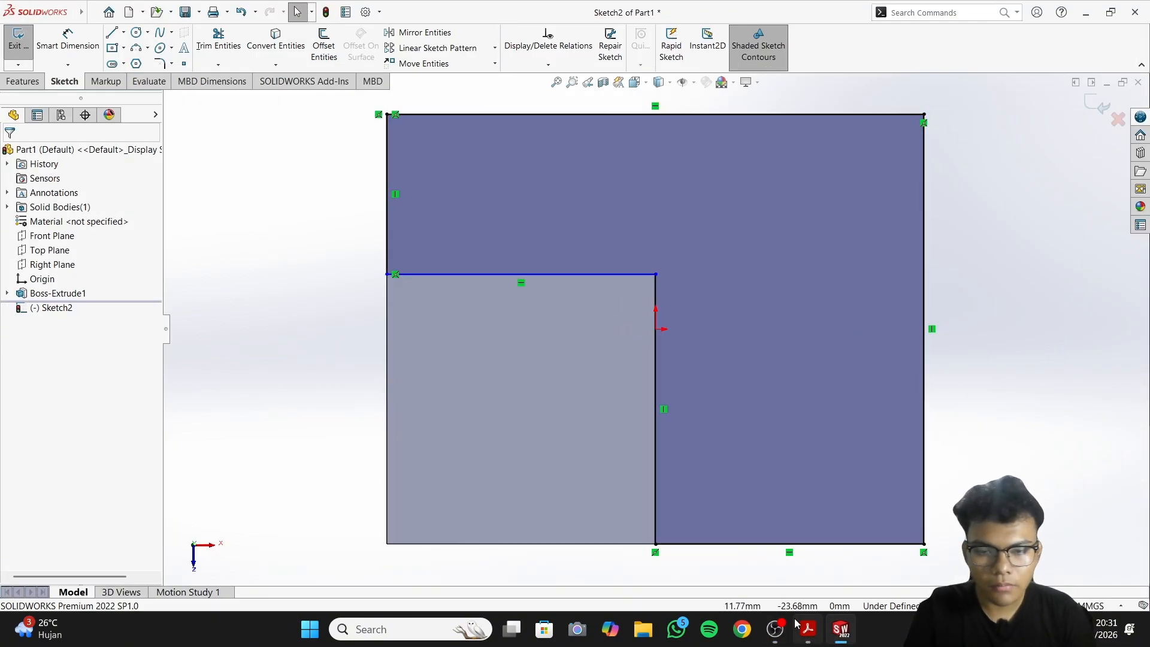
pyautogui.hotkey('alt', 'Tab')
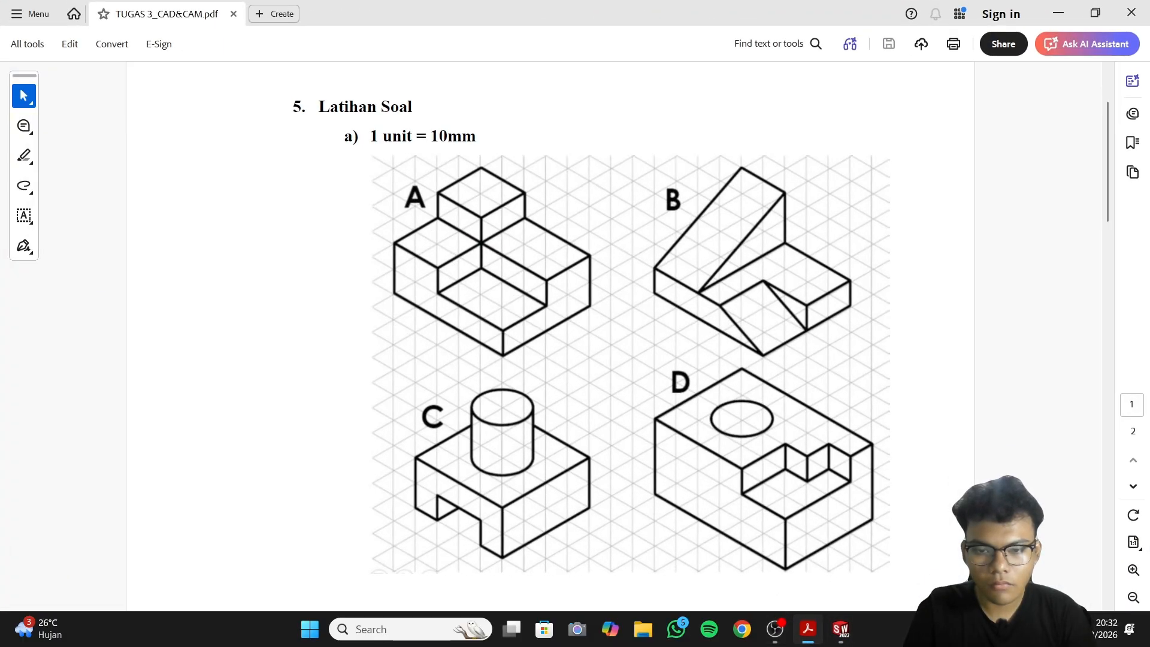
pyautogui.hotkey('alt', 'Tab')
pyautogui.click(846, 640)
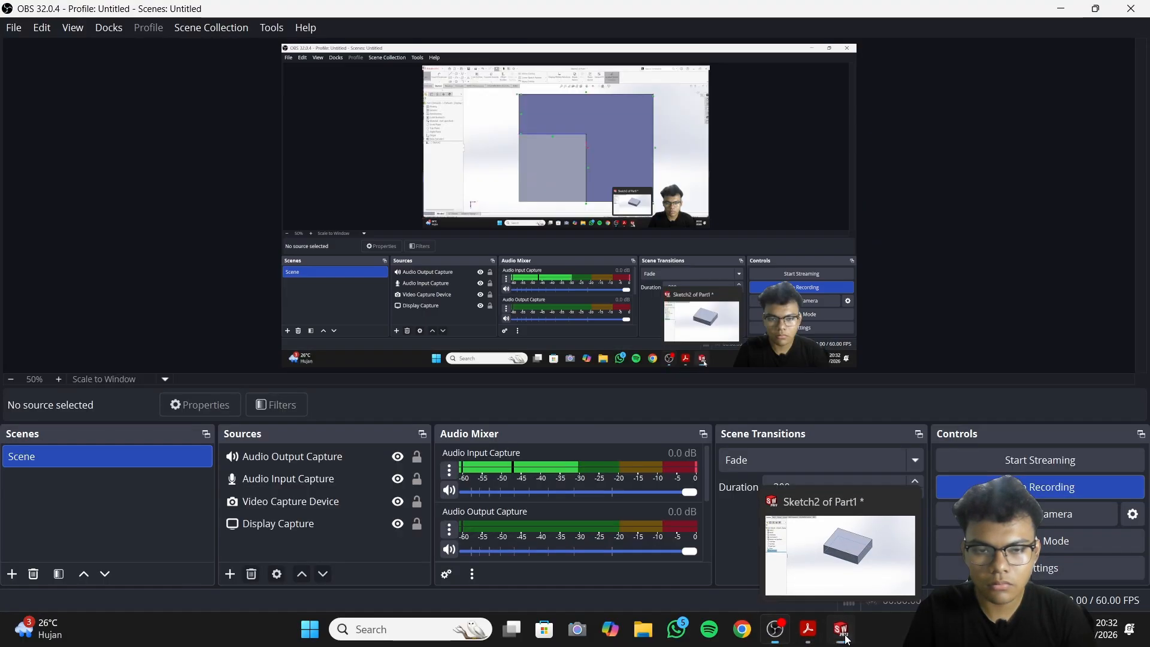
pyautogui.click(847, 639)
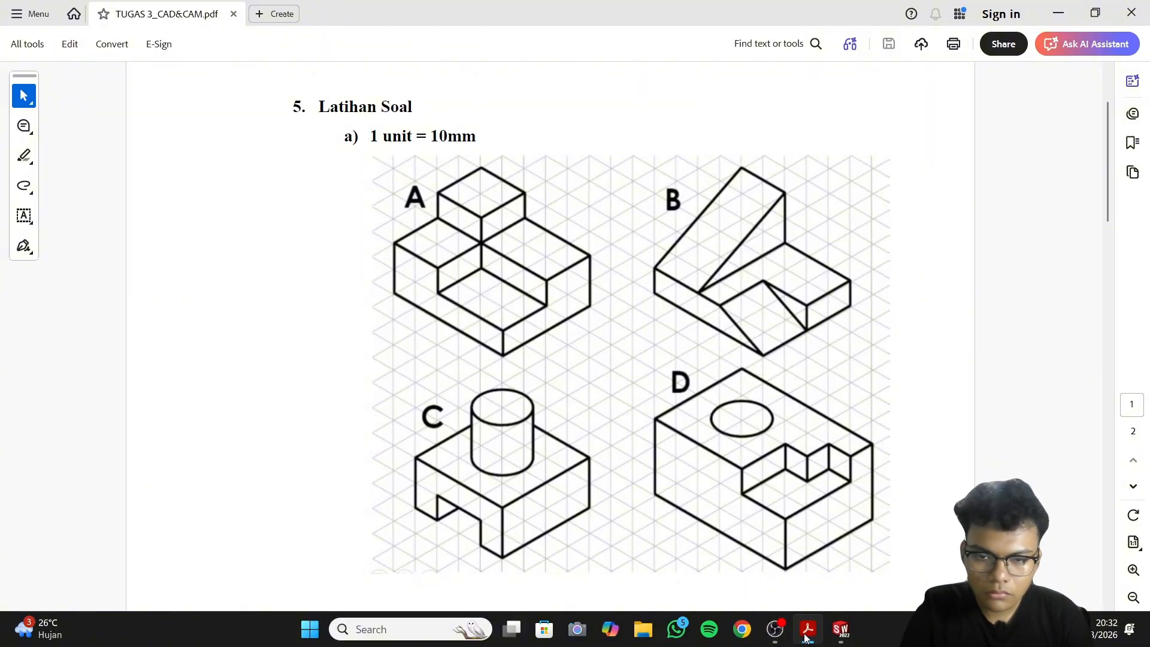
pyautogui.click(807, 630)
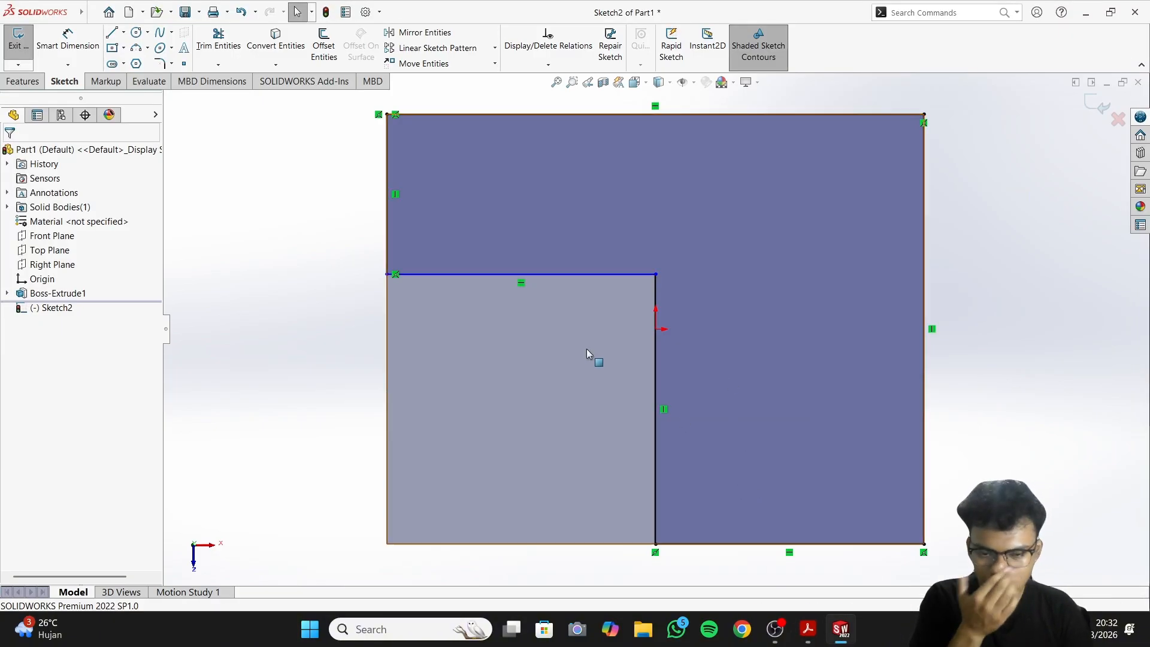
# Try to dimension the length of the notch's horizontal edge
pyautogui.click(52, 48)
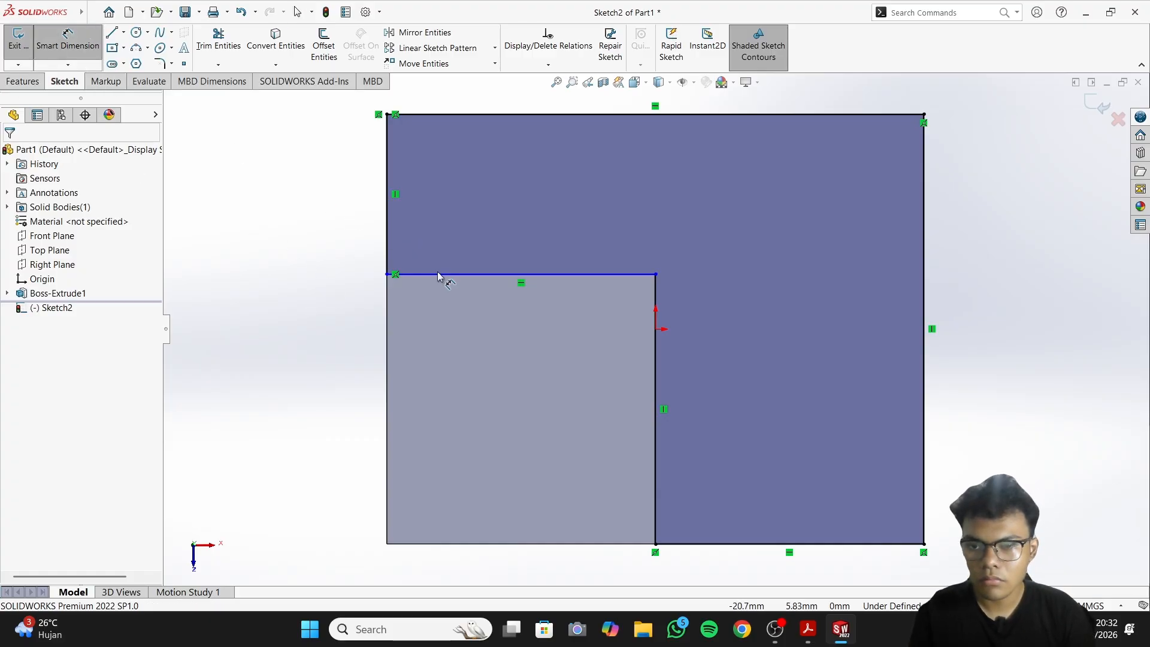
pyautogui.scroll(1, 467, 307)
pyautogui.click(479, 341)
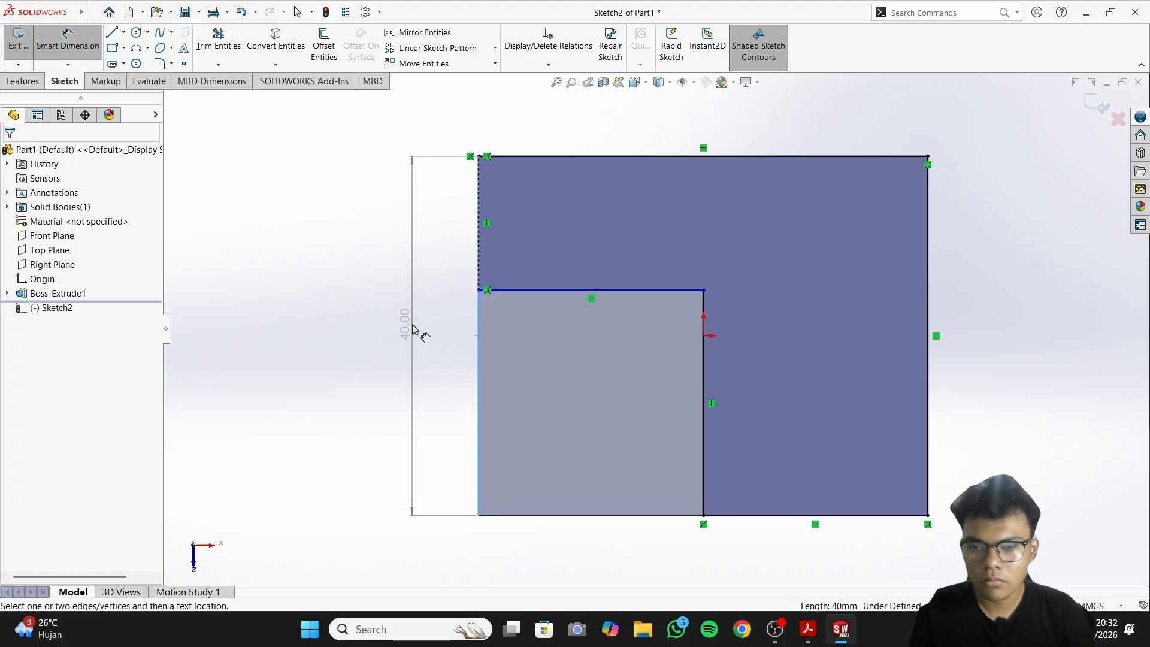
pyautogui.press('Escape')
pyautogui.click(591, 291)
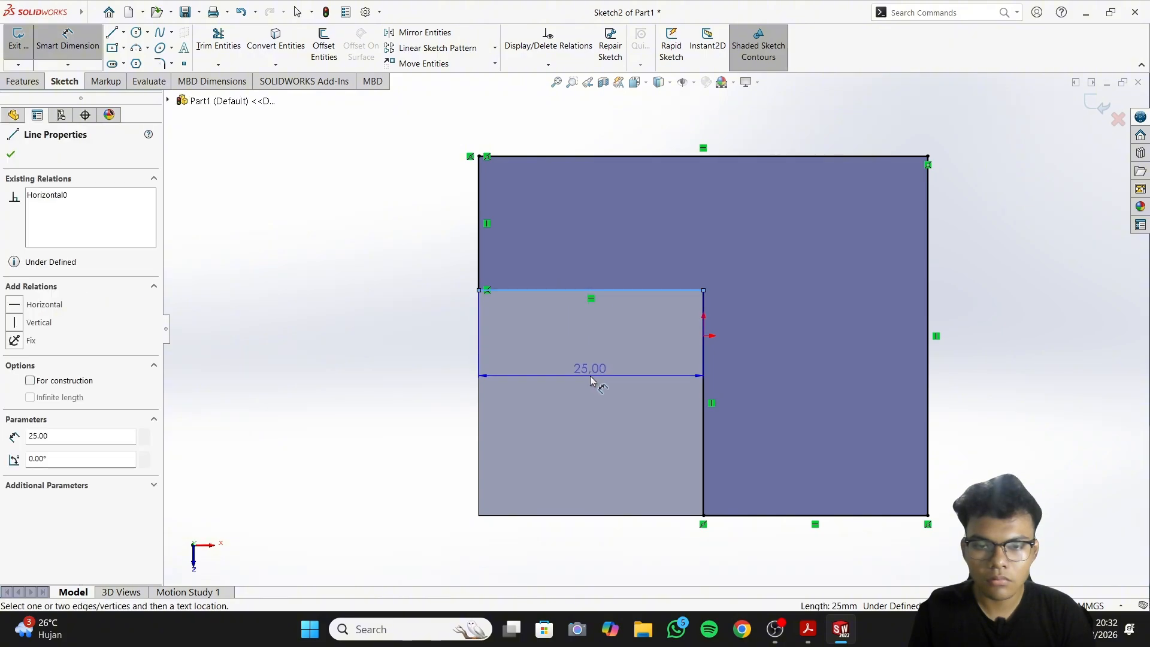
pyautogui.click(591, 378)
pyautogui.click(648, 333)
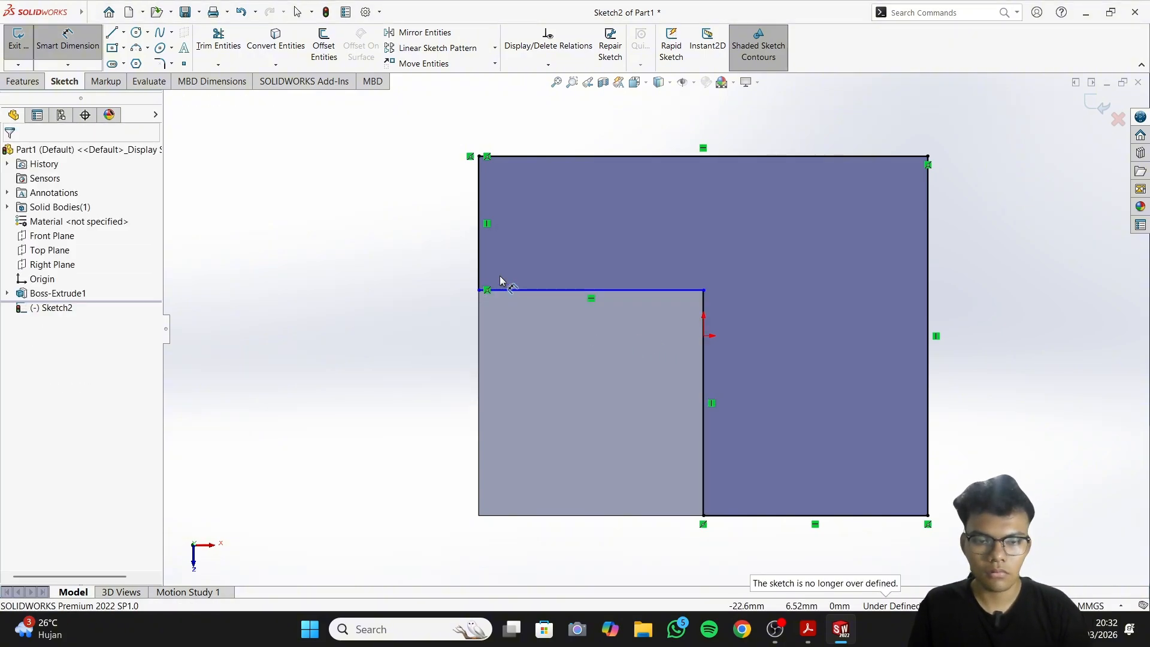
# Try to dimension the horizontal distance between the outline's short left edge and the notch's vertical edge
pyautogui.click(479, 219)
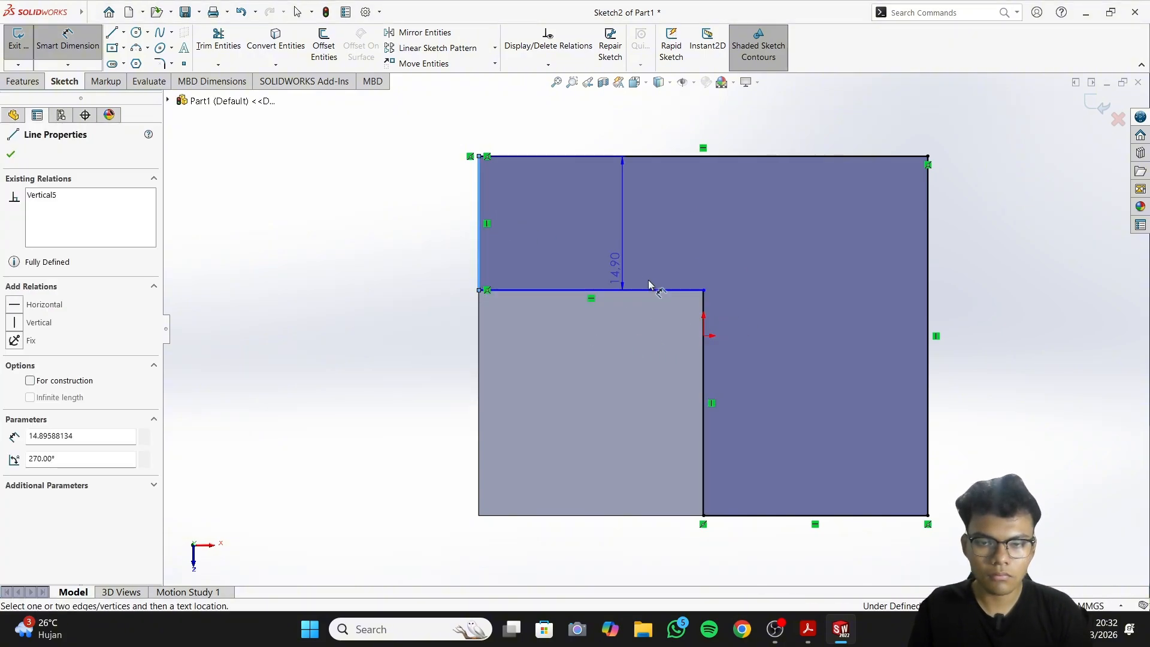
pyautogui.click(704, 345)
pyautogui.click(607, 147)
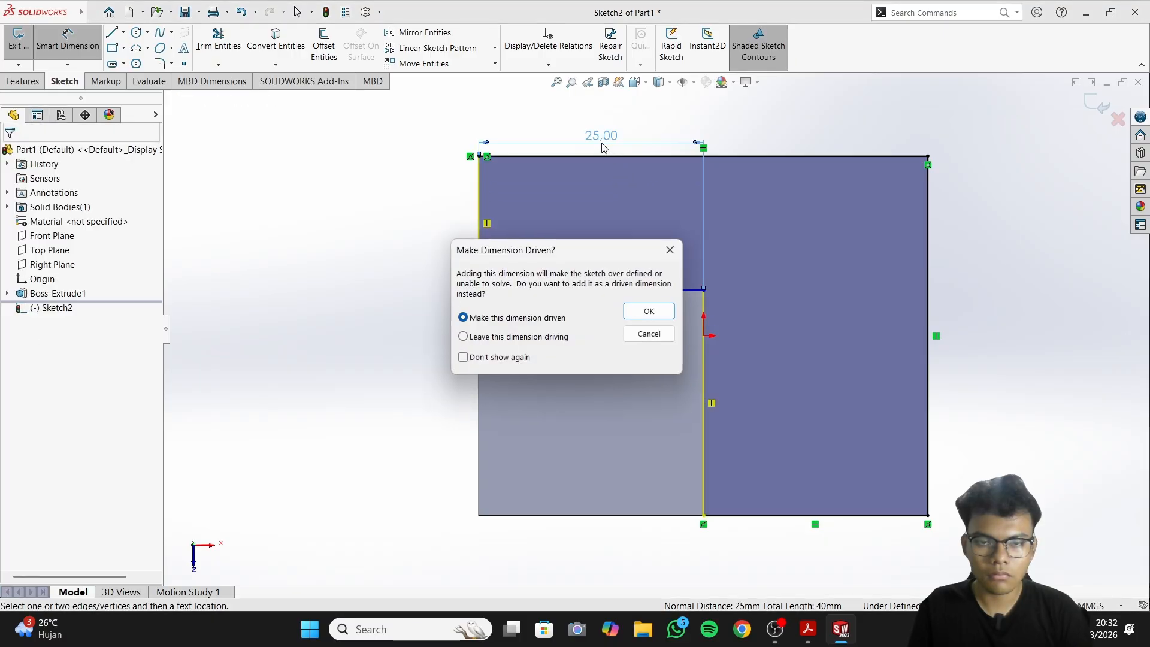
pyautogui.click(649, 333)
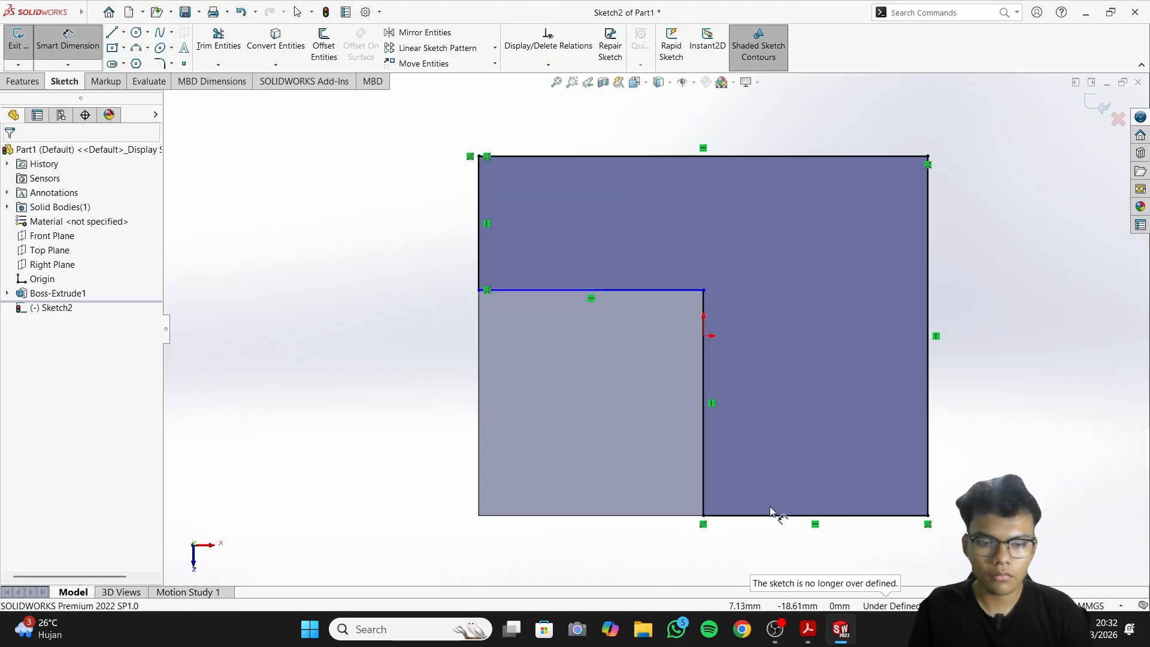
# Check exercise A in the PDF, dimension the notch's vertical edge to 20 mm and place the dimension closer to the edge
pyautogui.click(816, 629)
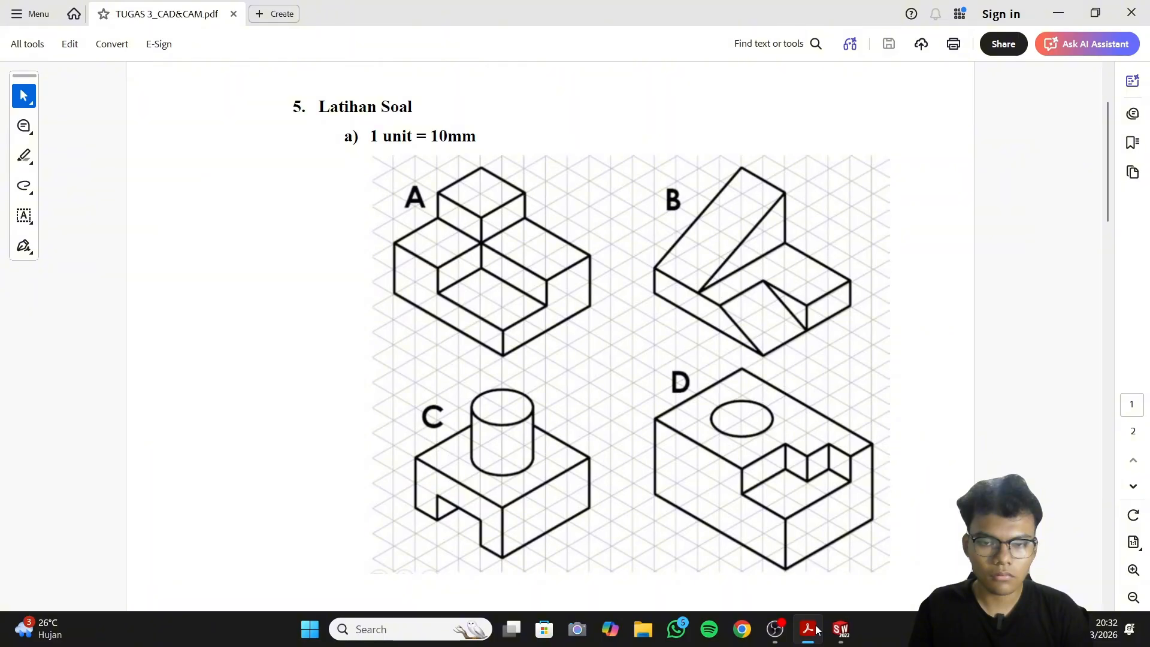
pyautogui.click(817, 629)
pyautogui.click(705, 449)
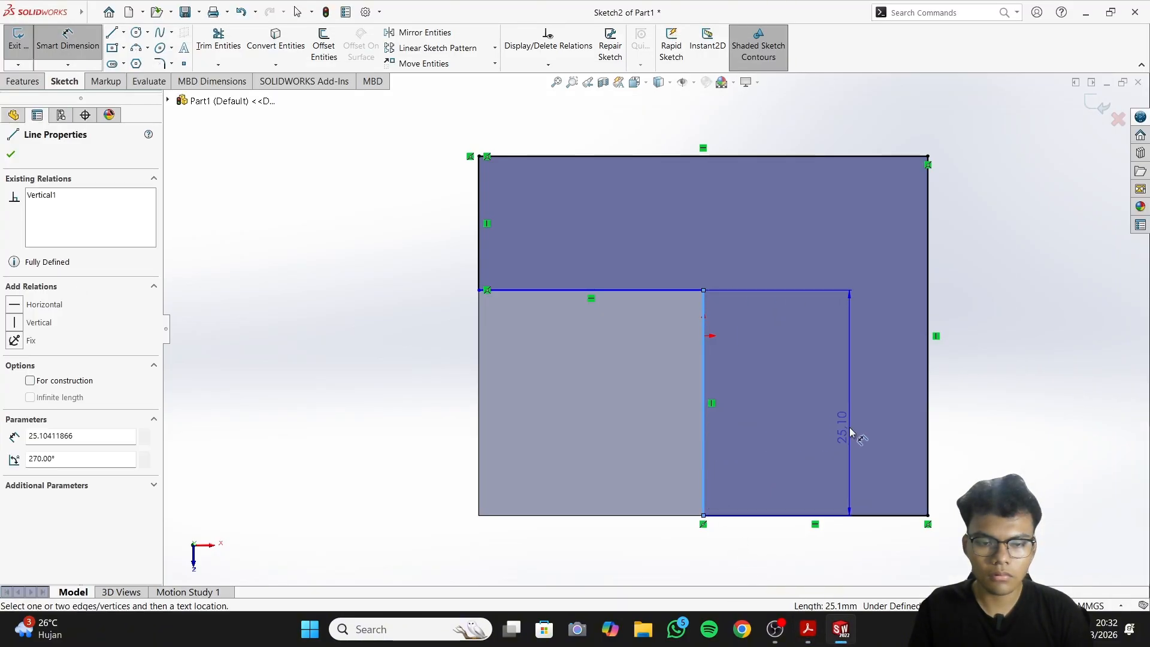
pyautogui.click(850, 427)
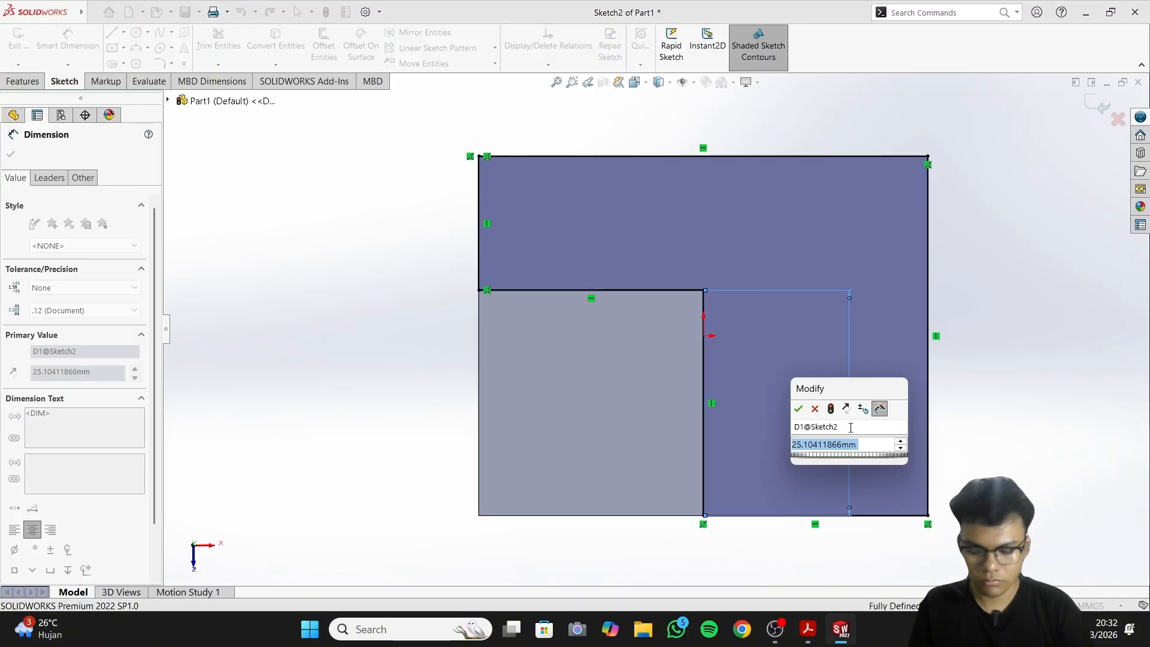
pyautogui.write('20')
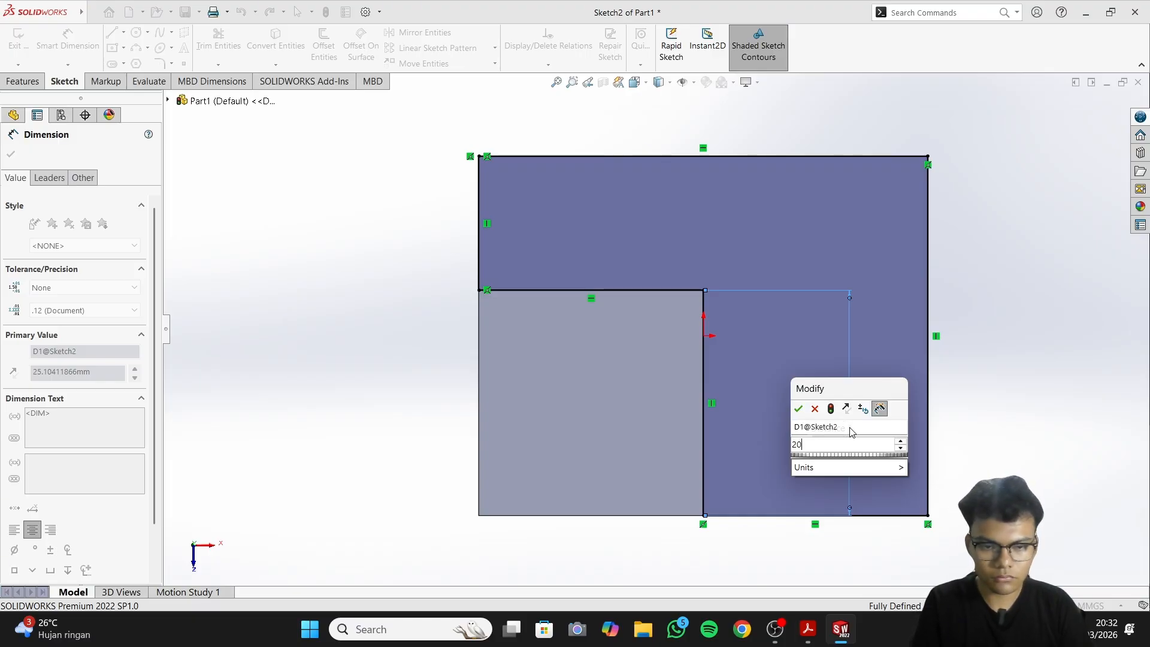
pyautogui.press('Return')
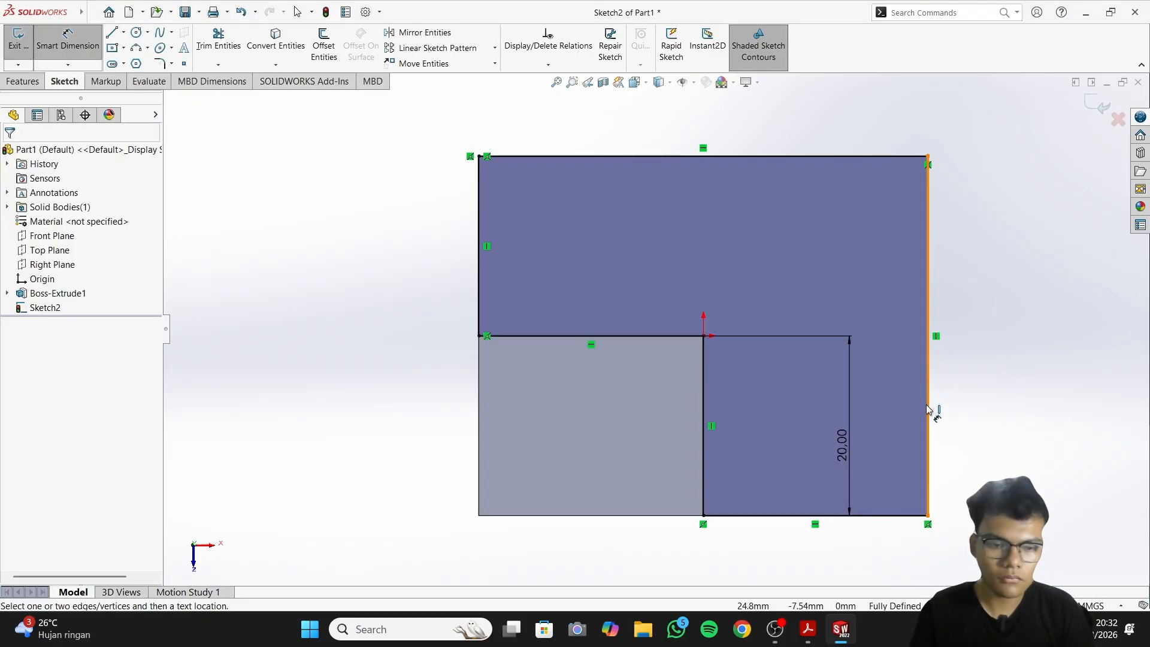
pyautogui.moveTo(849, 423); pyautogui.dragTo(787, 429)
# Examine exercise A in the PDF for the width of the notch's horizontal edge
pyautogui.click(591, 336)
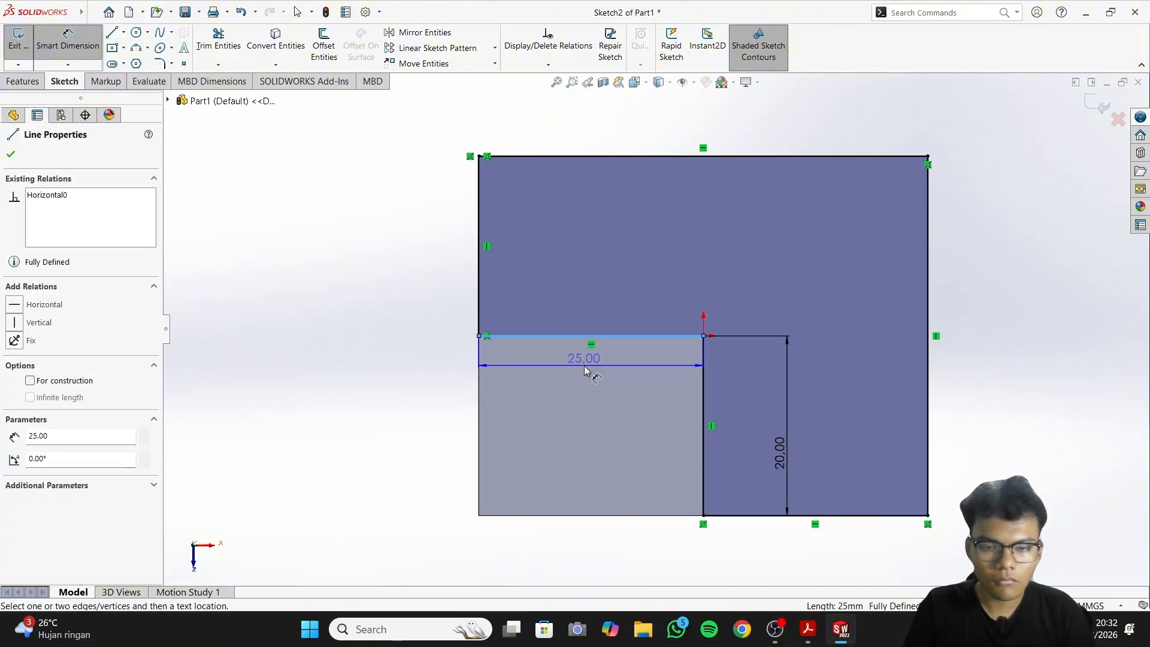
pyautogui.press('Escape')
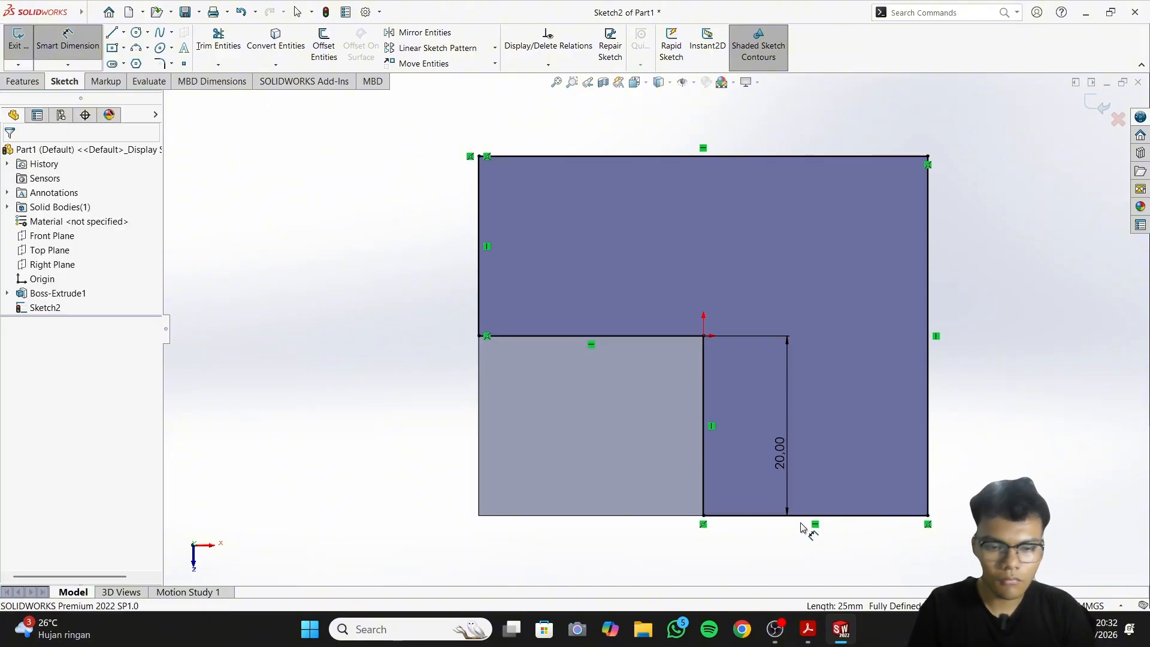
pyautogui.click(808, 629)
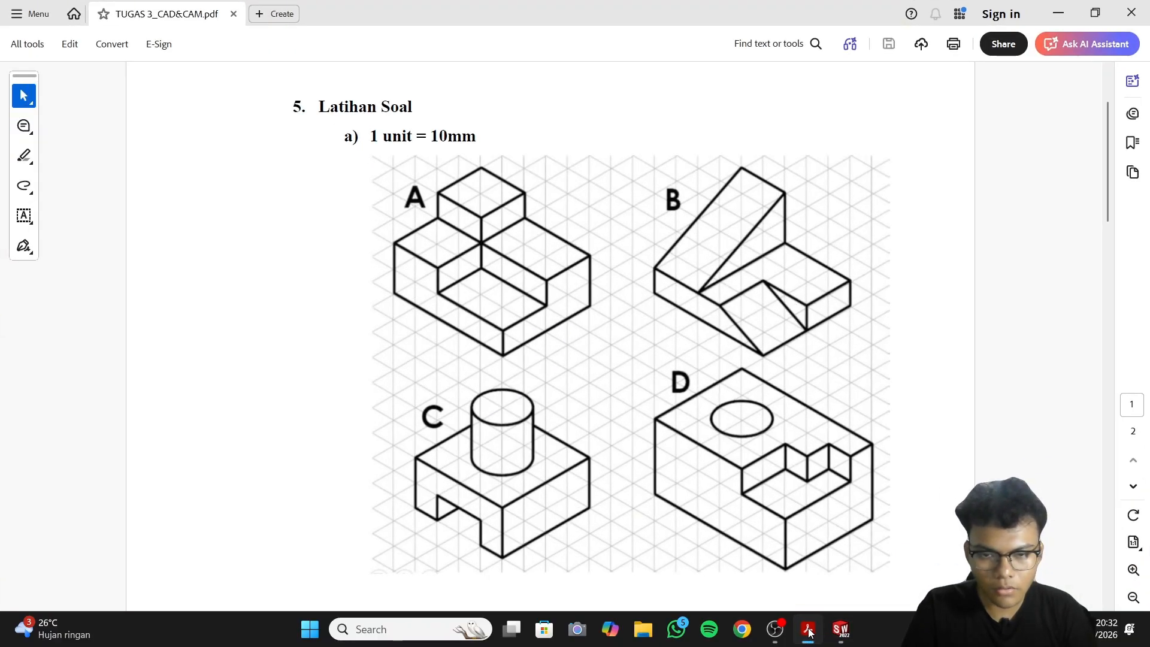
pyautogui.click(808, 630)
pyautogui.click(808, 630)
pyautogui.click(807, 630)
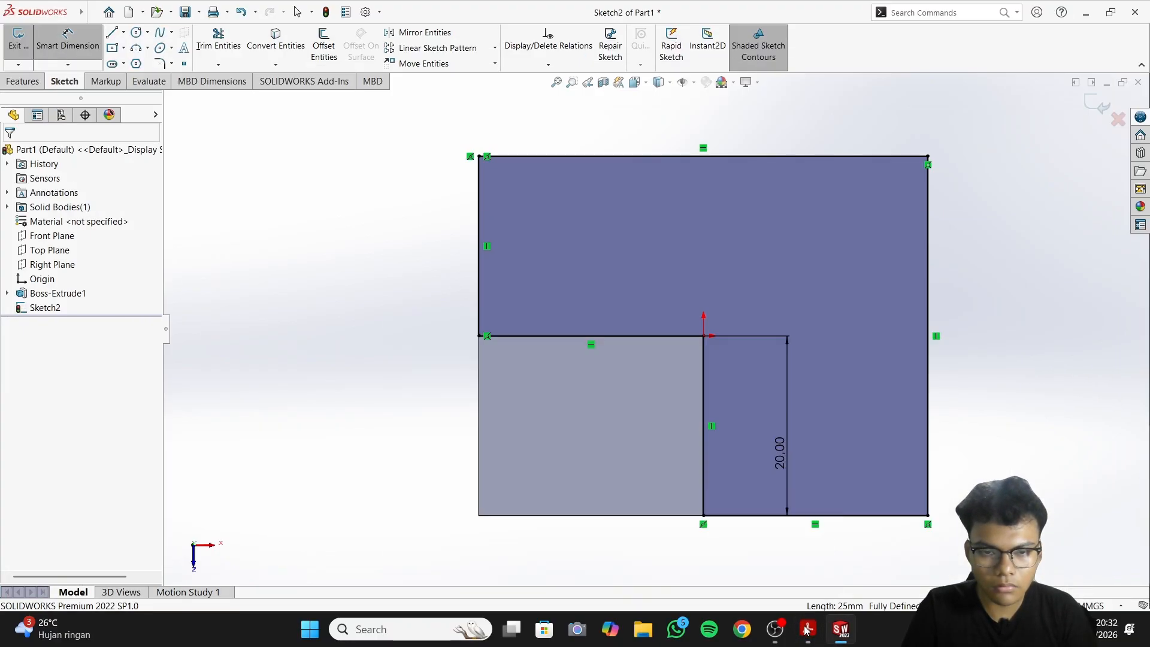
pyautogui.click(805, 630)
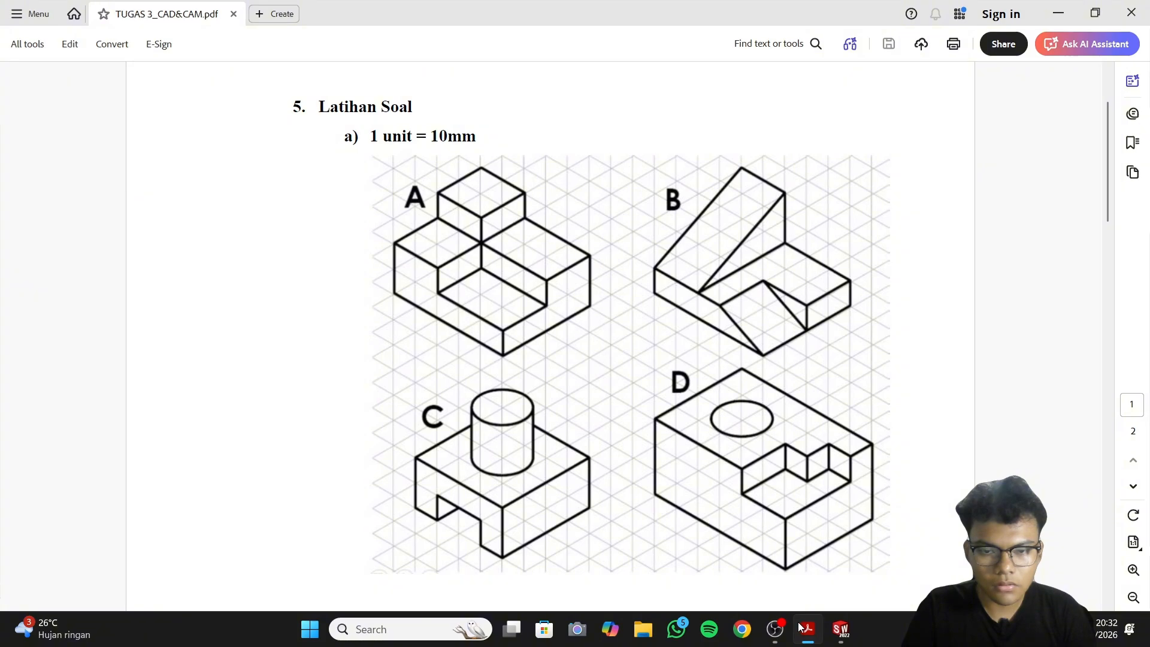
pyautogui.click(800, 627)
pyautogui.click(798, 627)
pyautogui.click(799, 627)
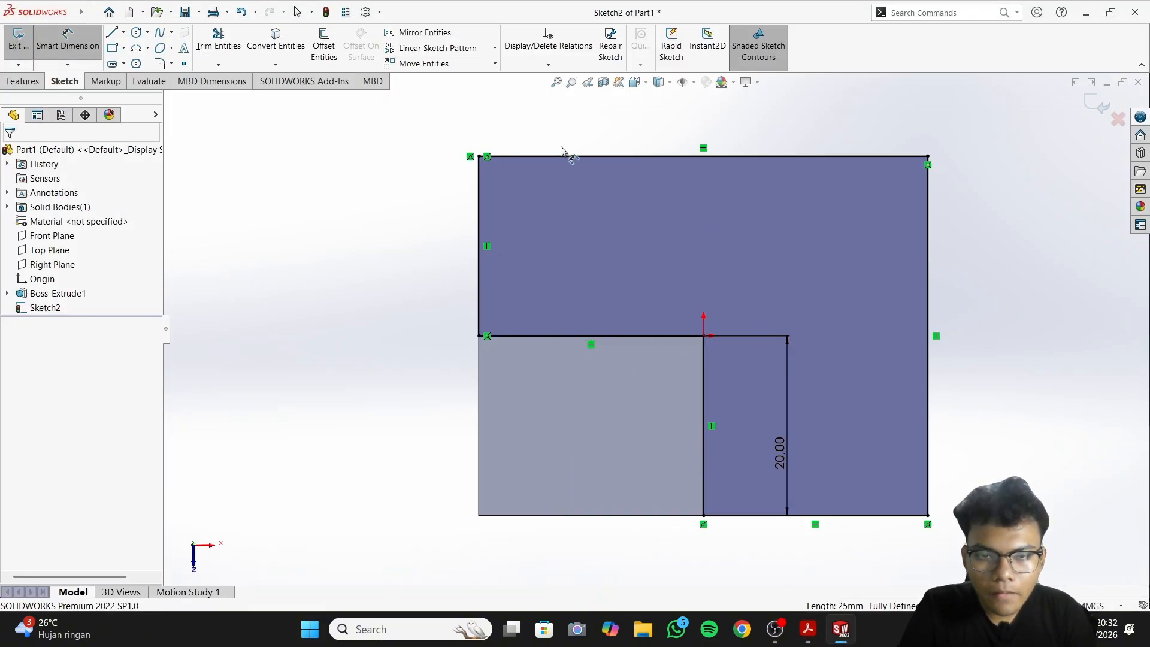
# Try again to dimension the notch's horizontal edge, placing the dimension above the block
pyautogui.click(605, 337)
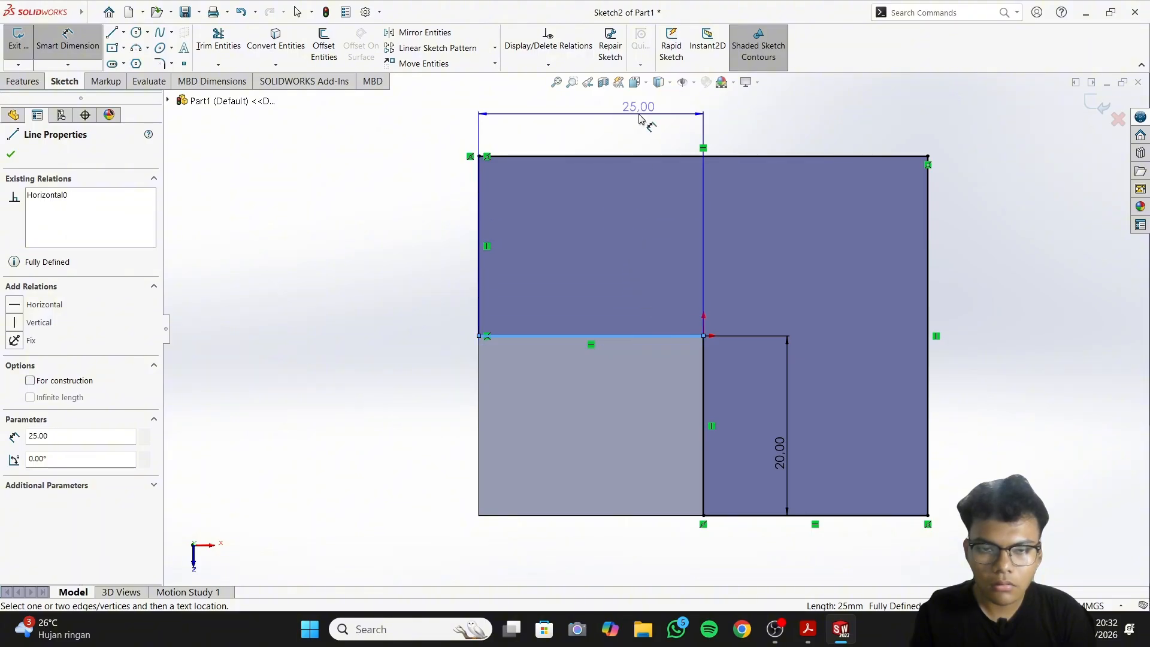
pyautogui.click(640, 118)
pyautogui.click(654, 332)
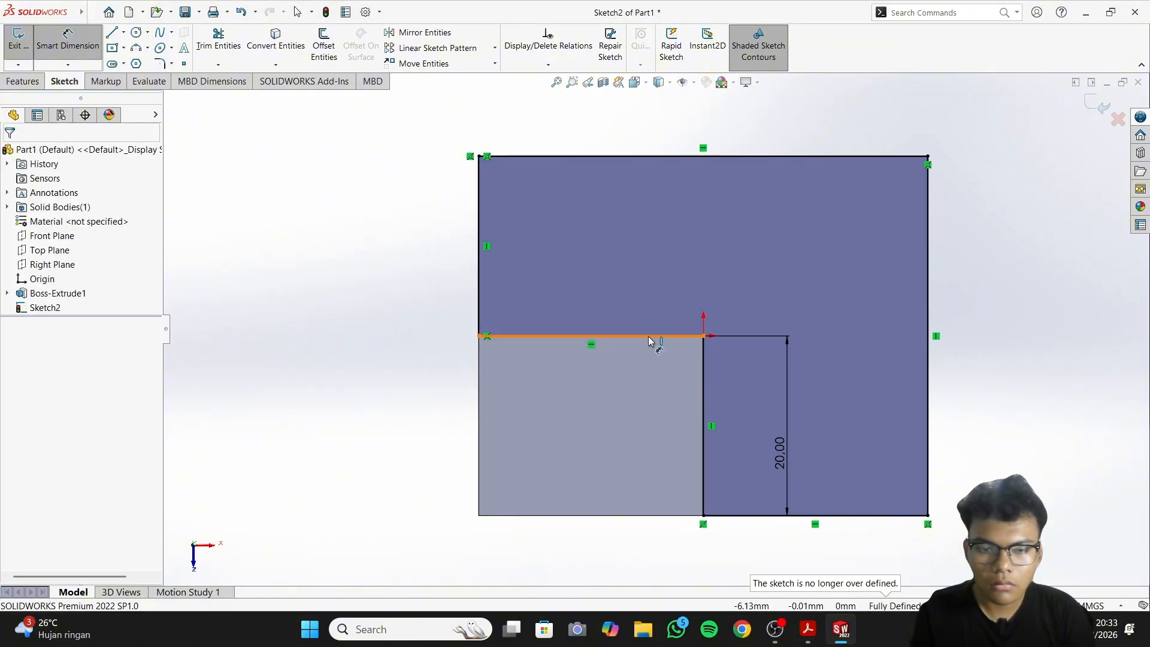
# Delete the notch's horizontal edge and redraw it as a 25 mm line from the origin to the outline's short left edge
pyautogui.click(526, 336)
pyautogui.press('Delete')
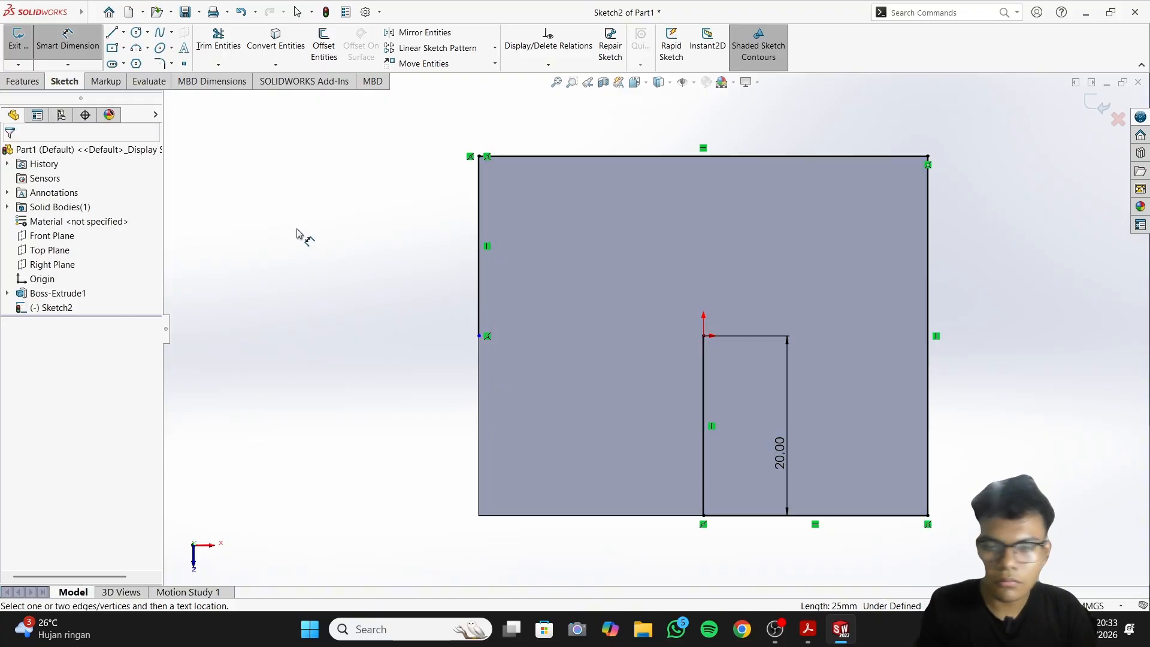
pyautogui.click(113, 33)
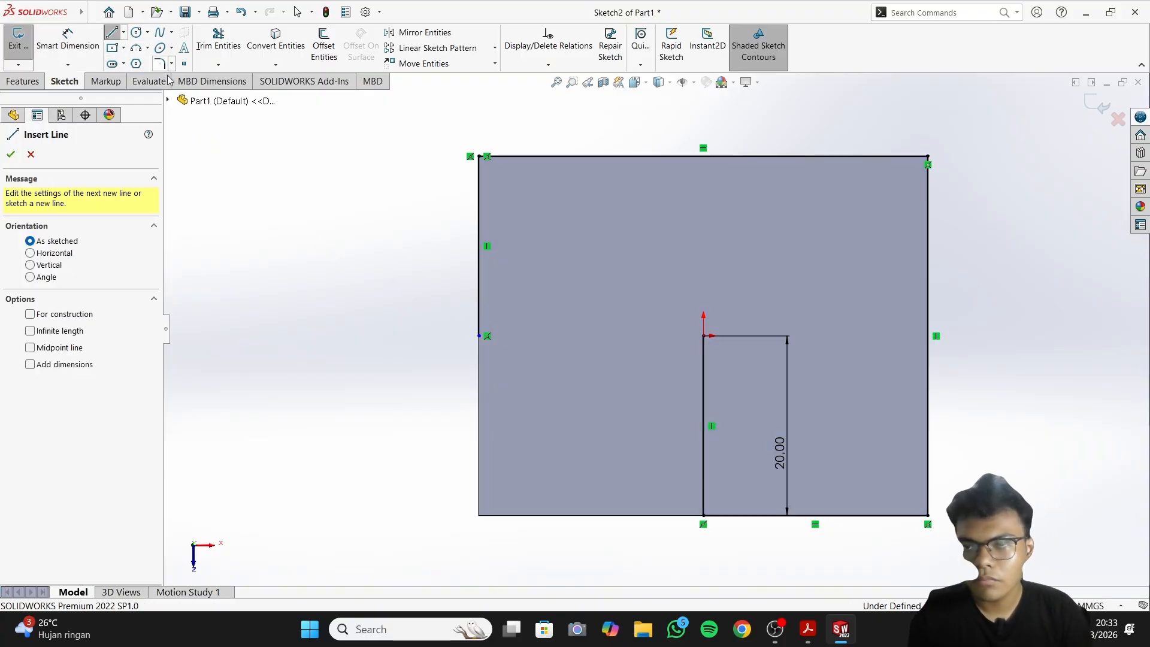
pyautogui.click(703, 336)
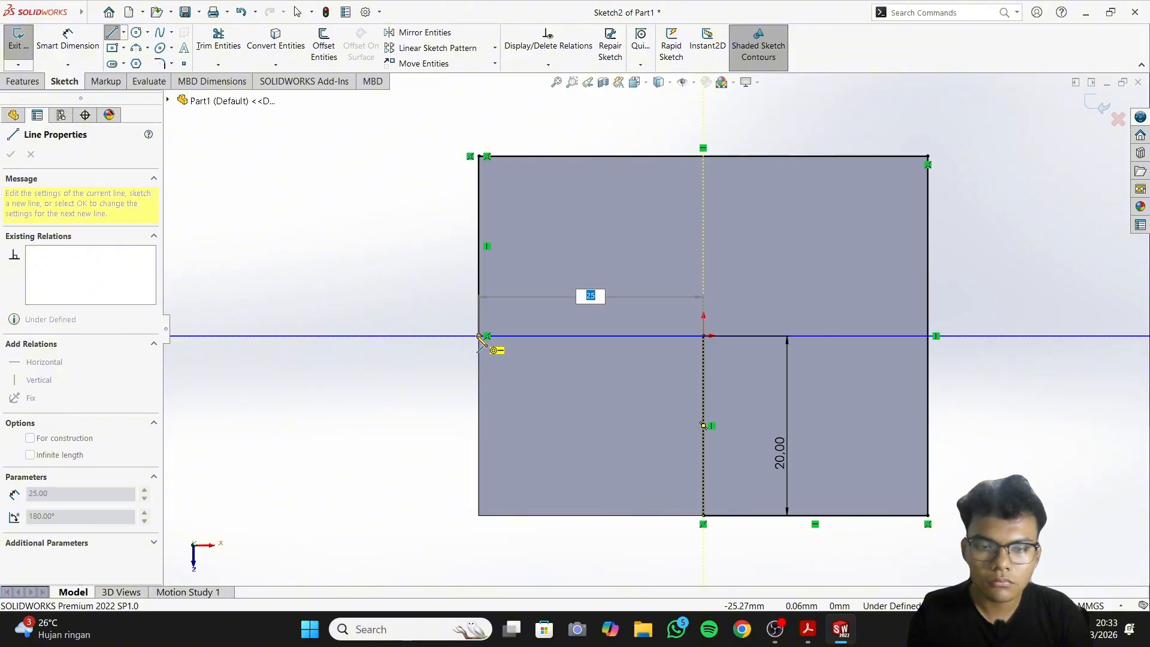
pyautogui.click(479, 336)
pyautogui.press('Escape')
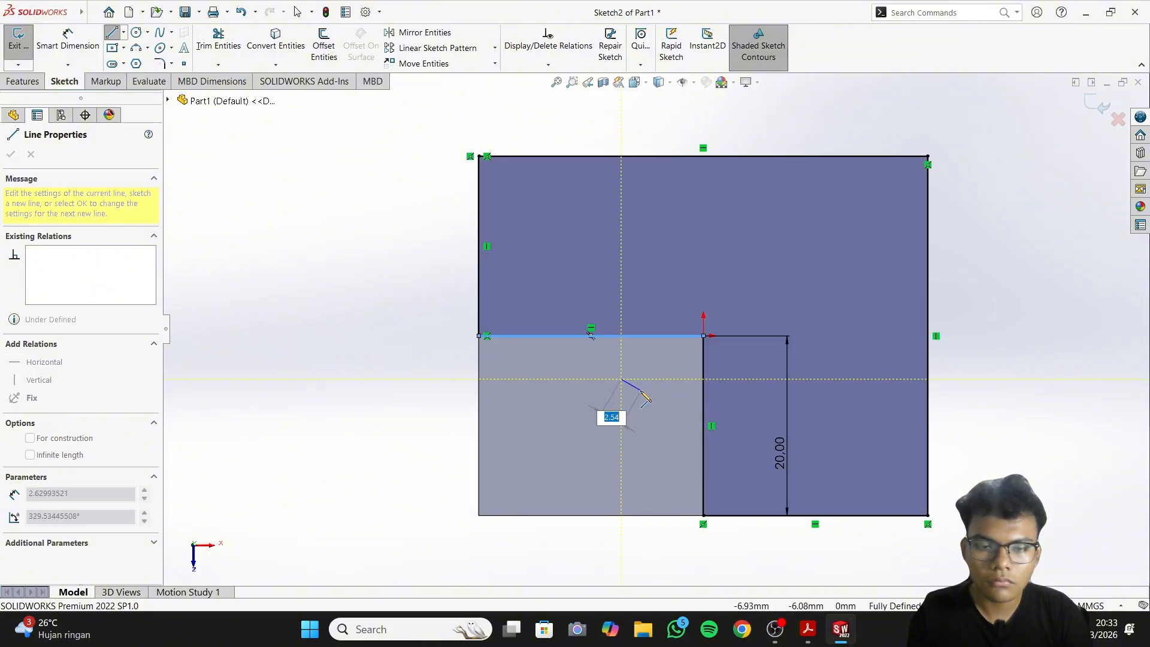
# Delete the notch's vertical edge and dimension its horizontal edge to 30 mm
pyautogui.click(68, 37)
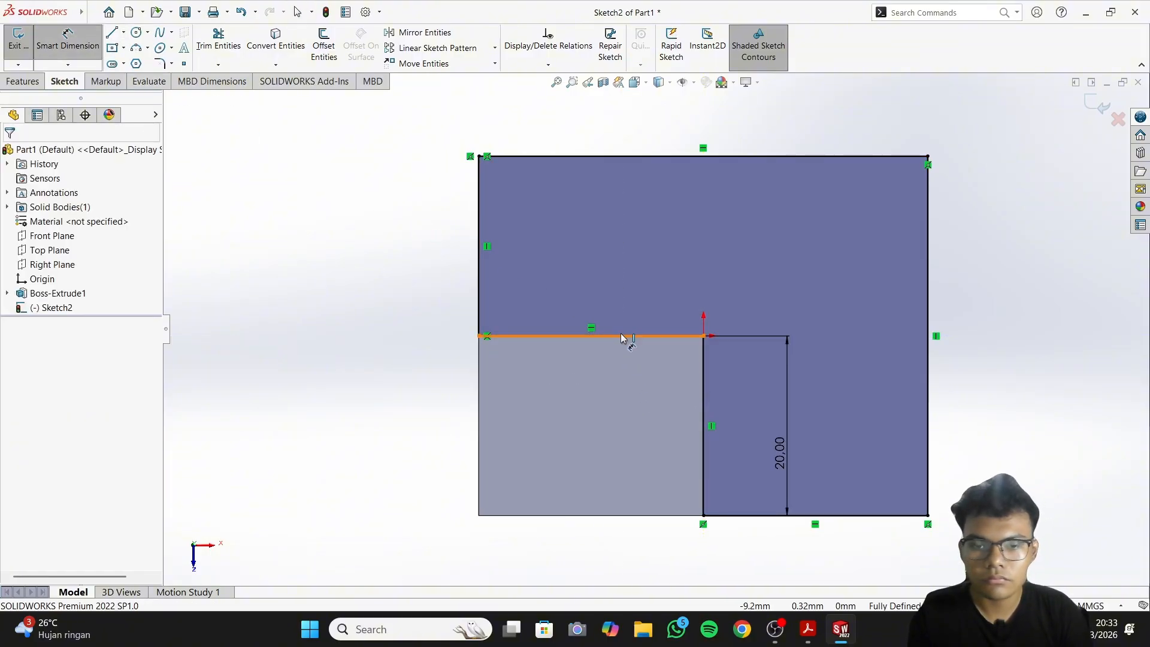
pyautogui.click(702, 382)
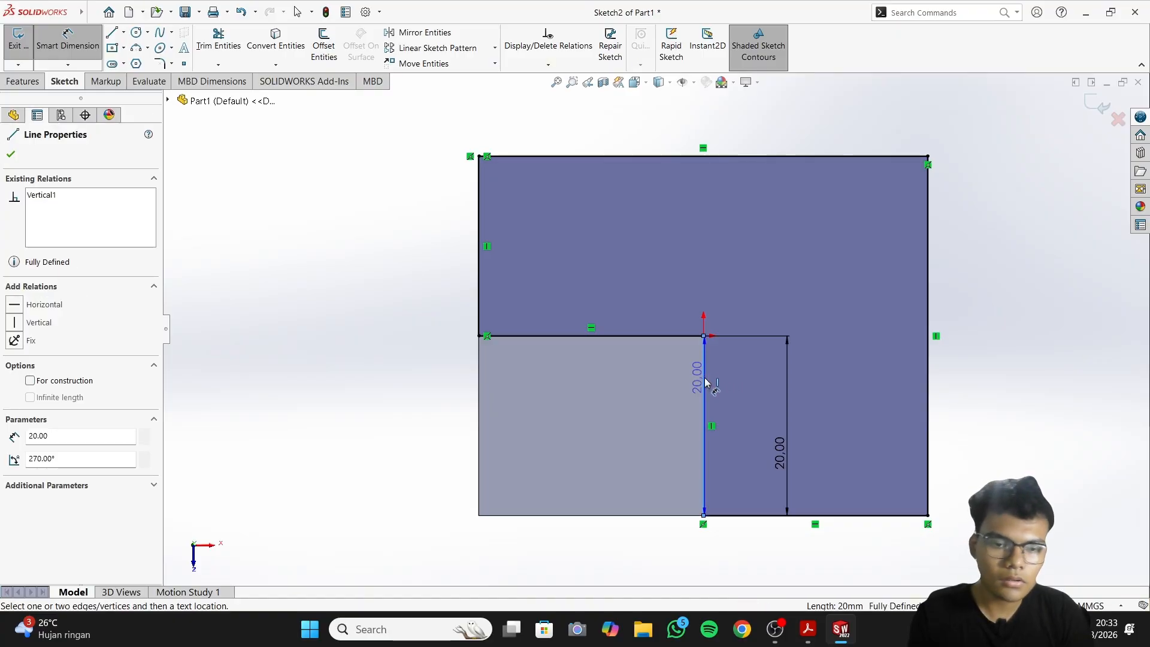
pyautogui.press('Delete')
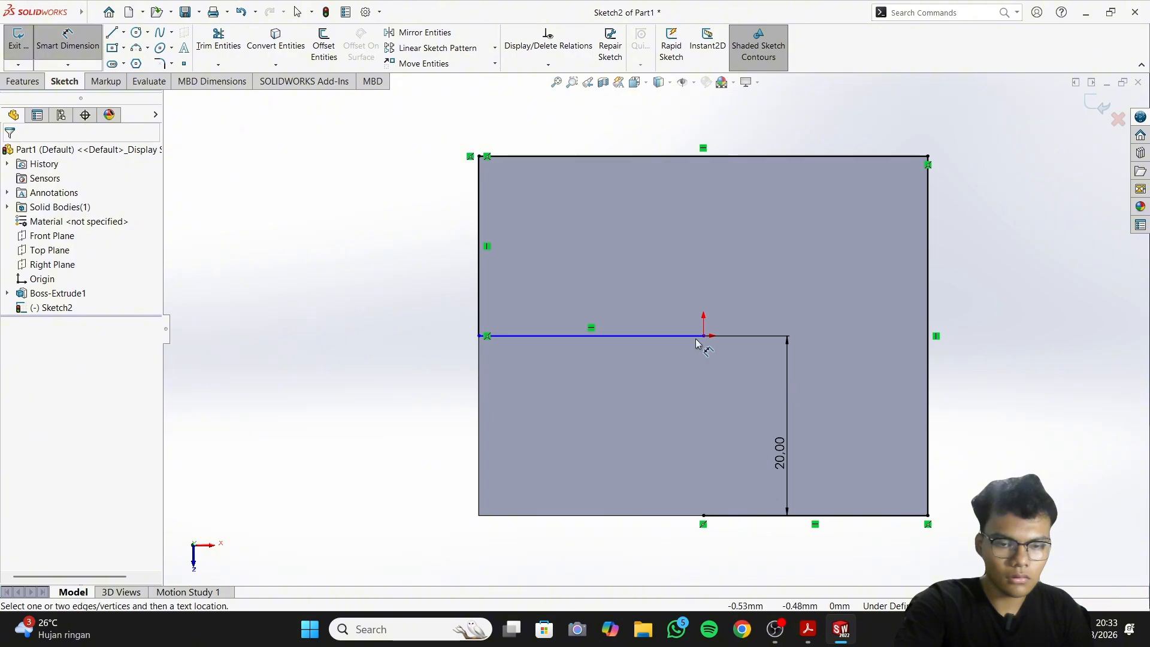
pyautogui.click(653, 337)
pyautogui.click(611, 391)
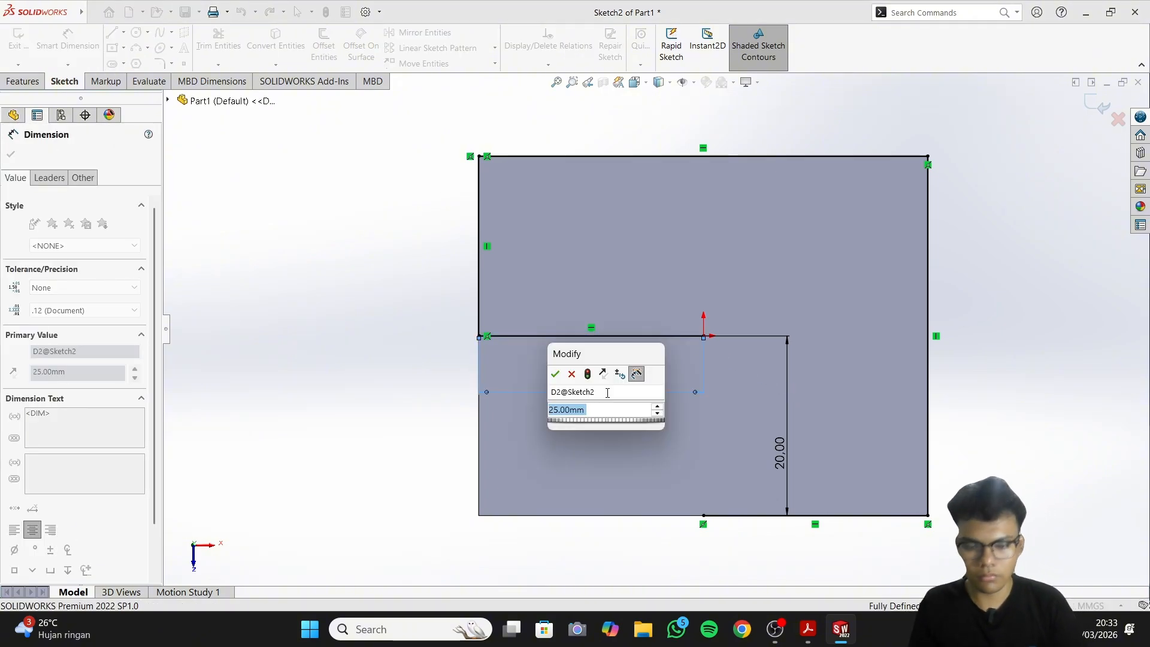
pyautogui.write('30')
pyautogui.press('Return')
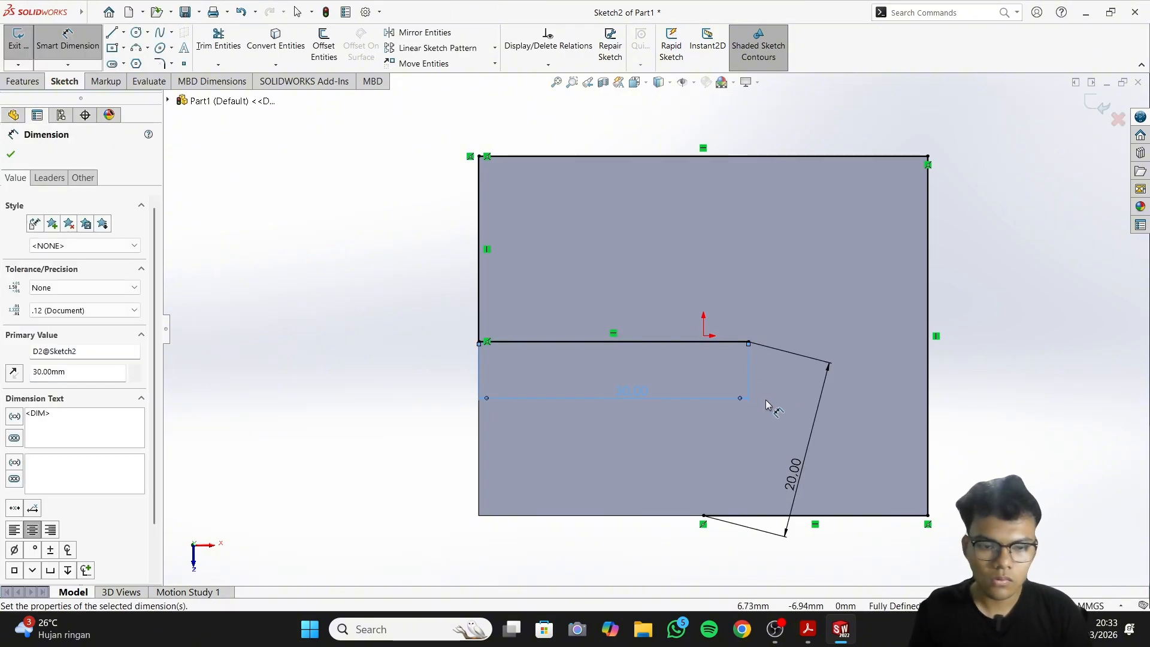
# Delete the slanted 20 mm dimension and draw a vertical line from the horizontal edge's free end down to the block's lower edge
pyautogui.click(810, 446)
pyautogui.press('Delete')
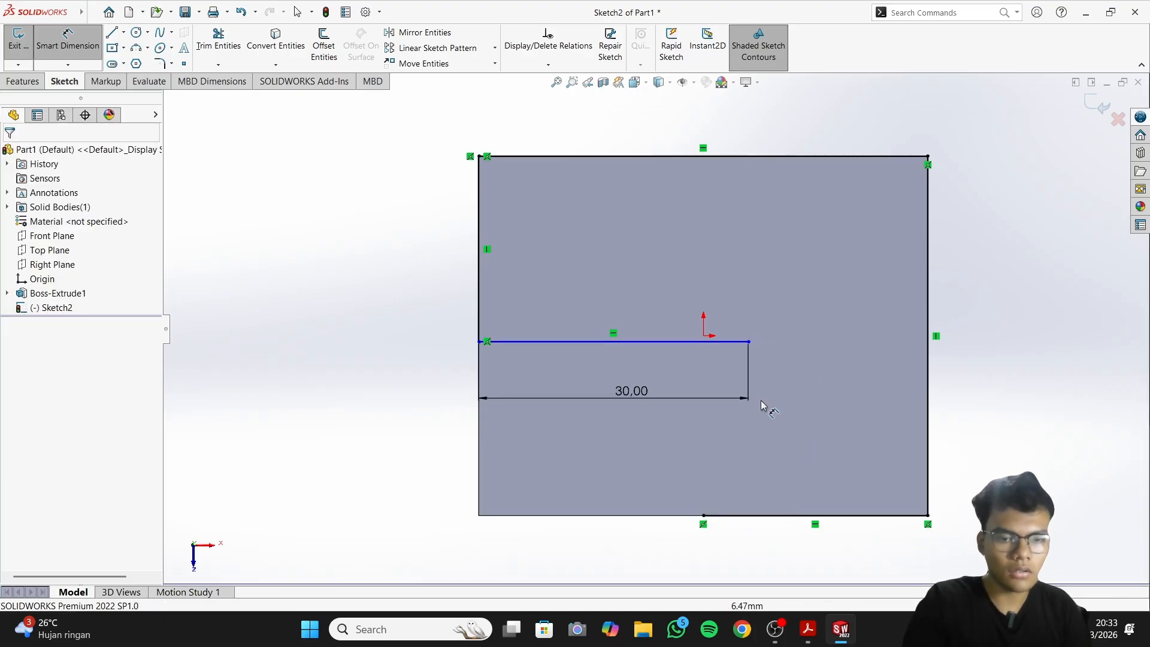
pyautogui.click(749, 342)
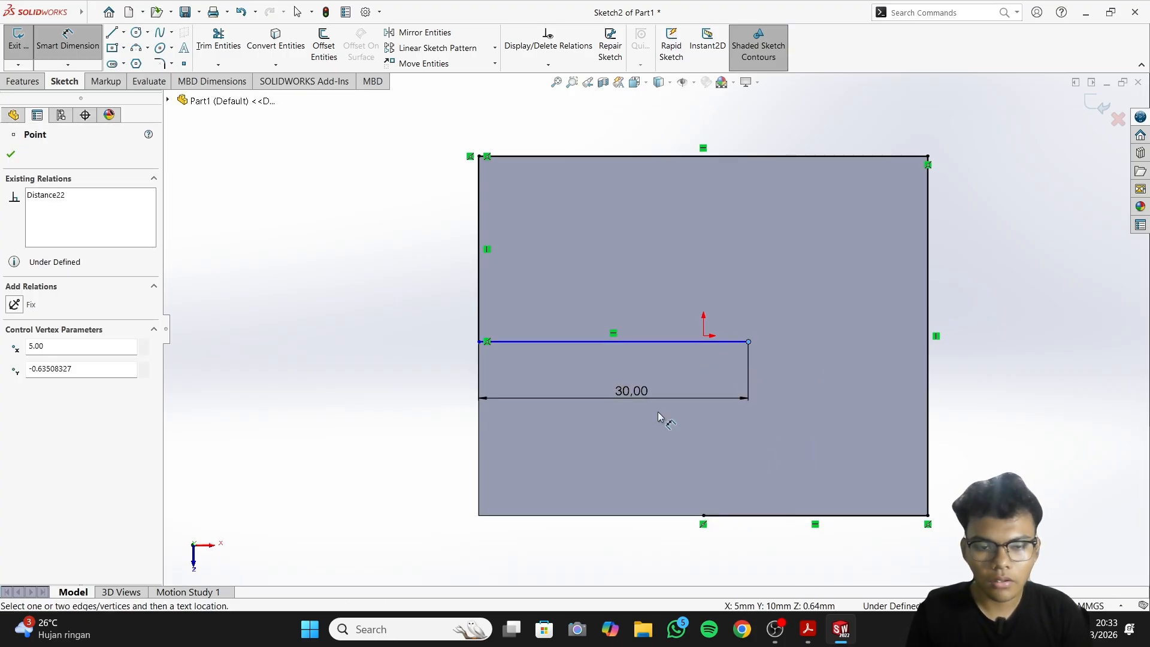
pyautogui.rightClick(768, 397)
pyautogui.moveTo(746, 414); pyautogui.dragTo(680, 414, button='right')
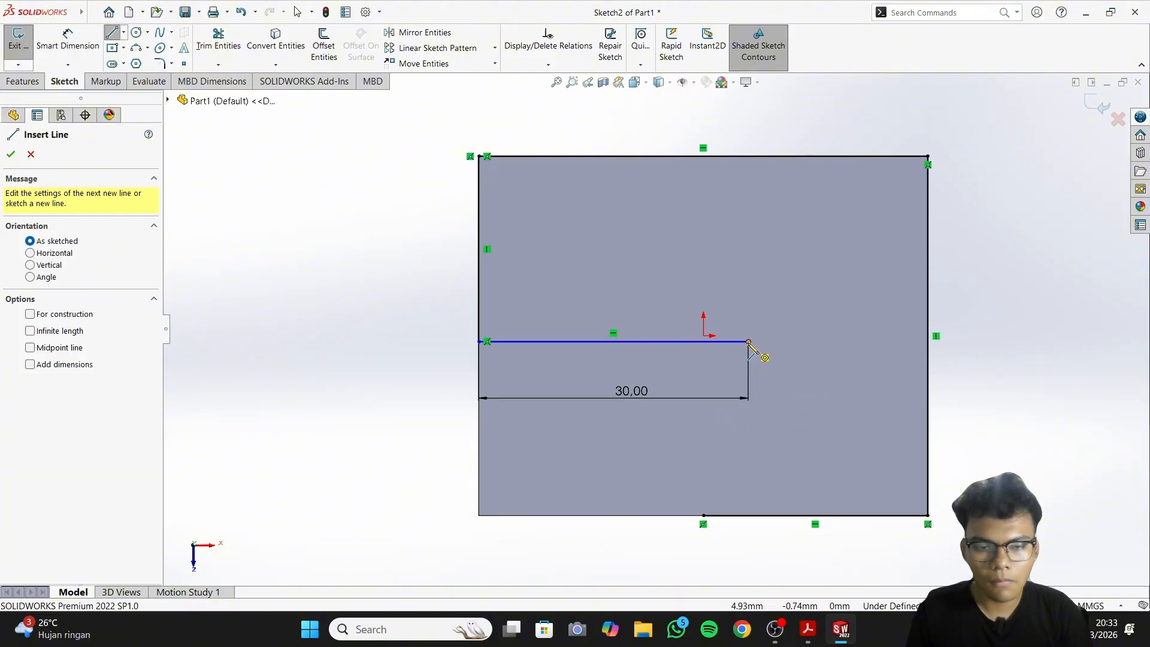
pyautogui.moveTo(749, 342); pyautogui.dragTo(748, 515)
# Dimension the notch's new vertical edge to 20 mm and move the 30 mm dimension above the horizontal edge
pyautogui.rightClick(797, 420)
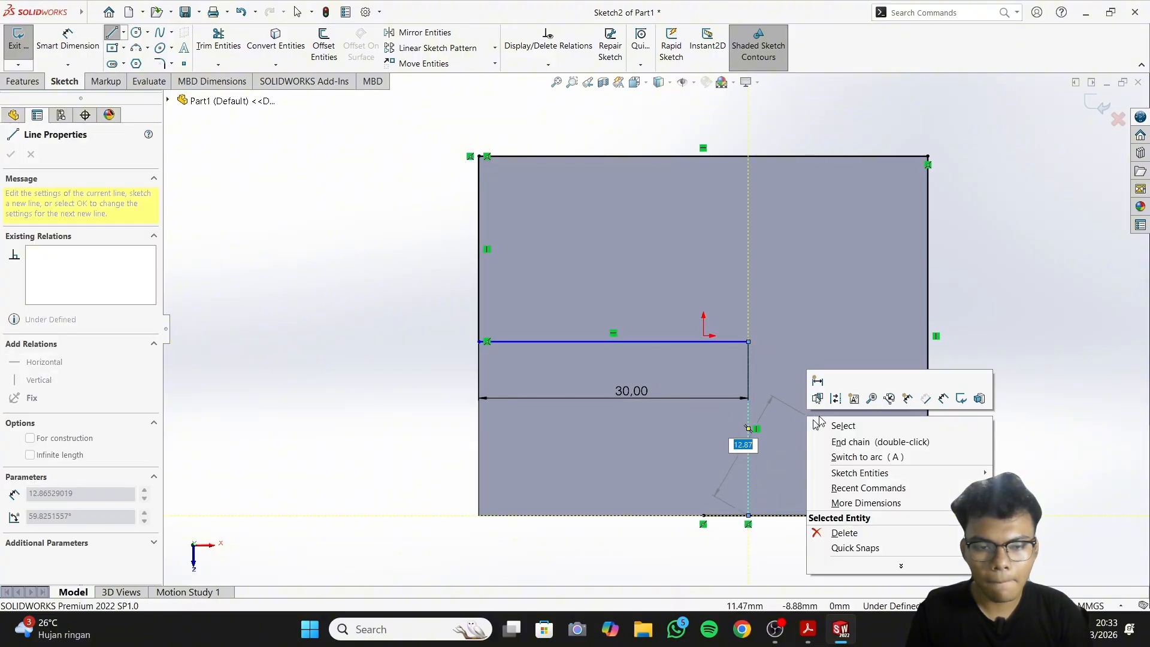
pyautogui.click(940, 400)
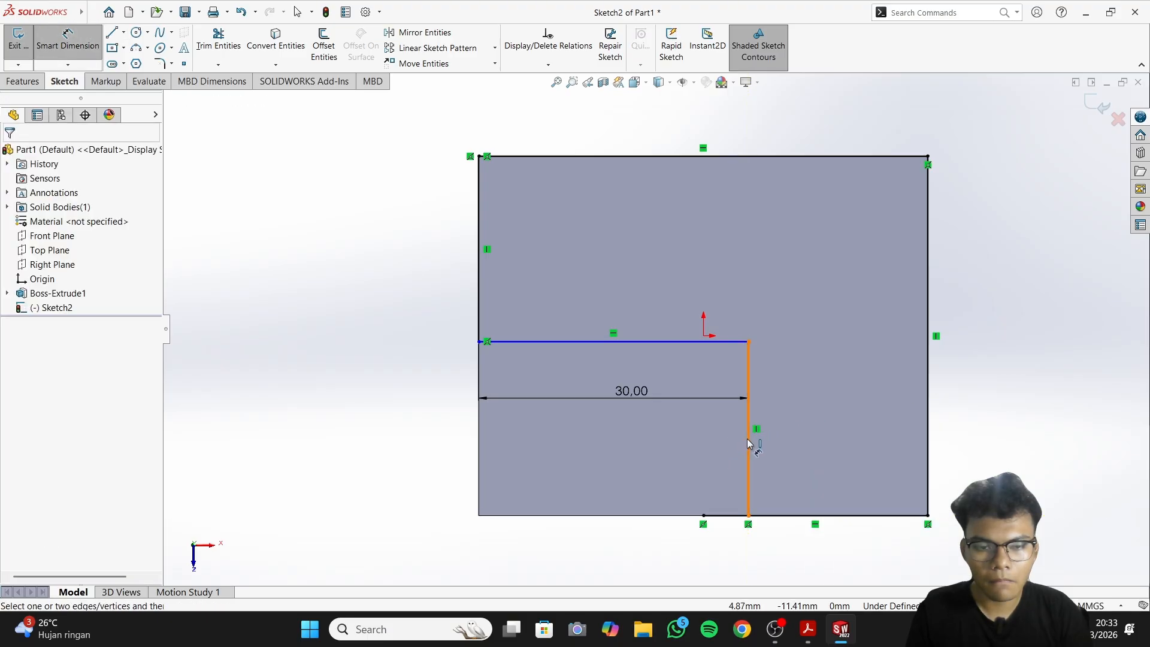
pyautogui.click(749, 443)
pyautogui.click(847, 414)
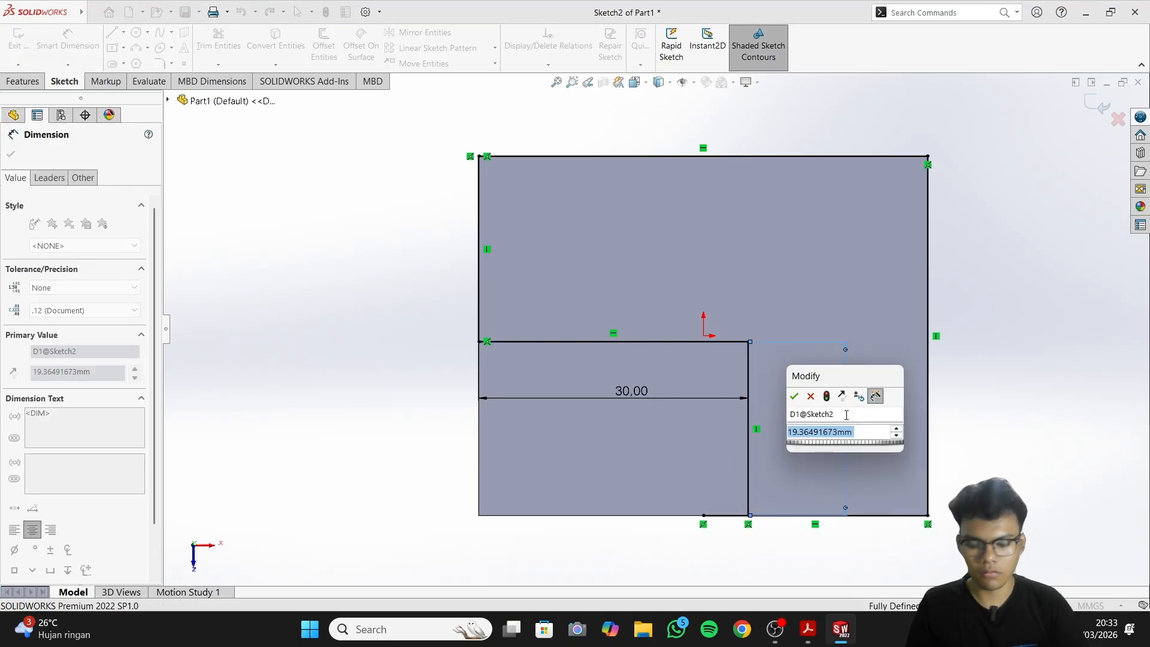
pyautogui.write('20')
pyautogui.press('Return')
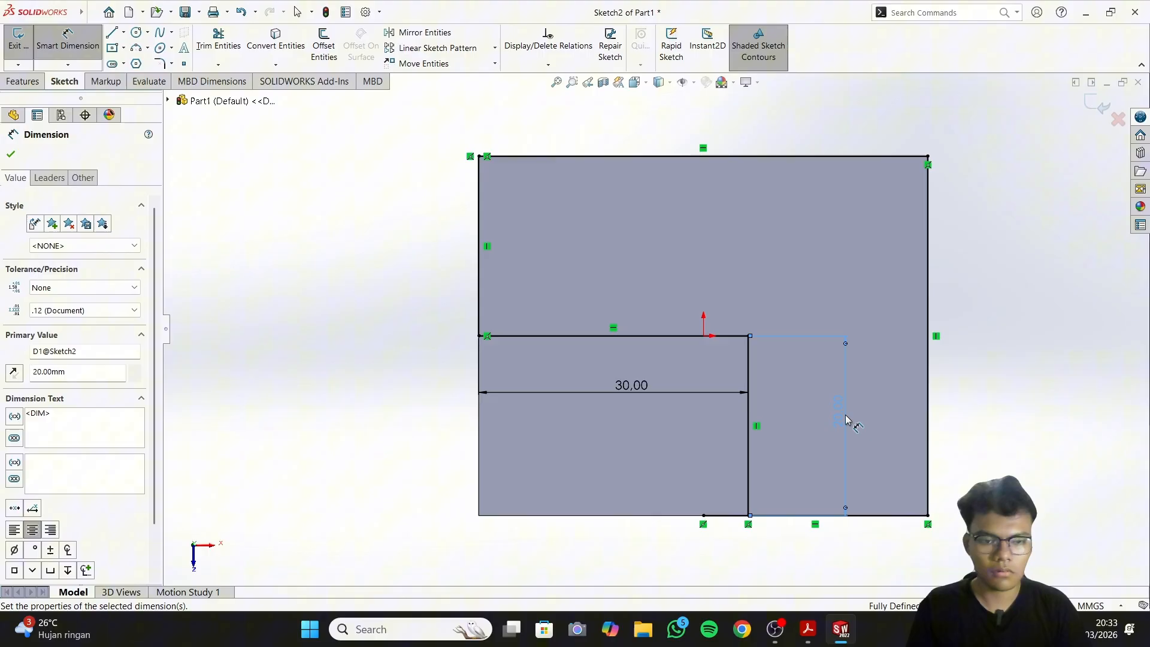
pyautogui.click(982, 385)
pyautogui.moveTo(639, 390); pyautogui.dragTo(626, 296)
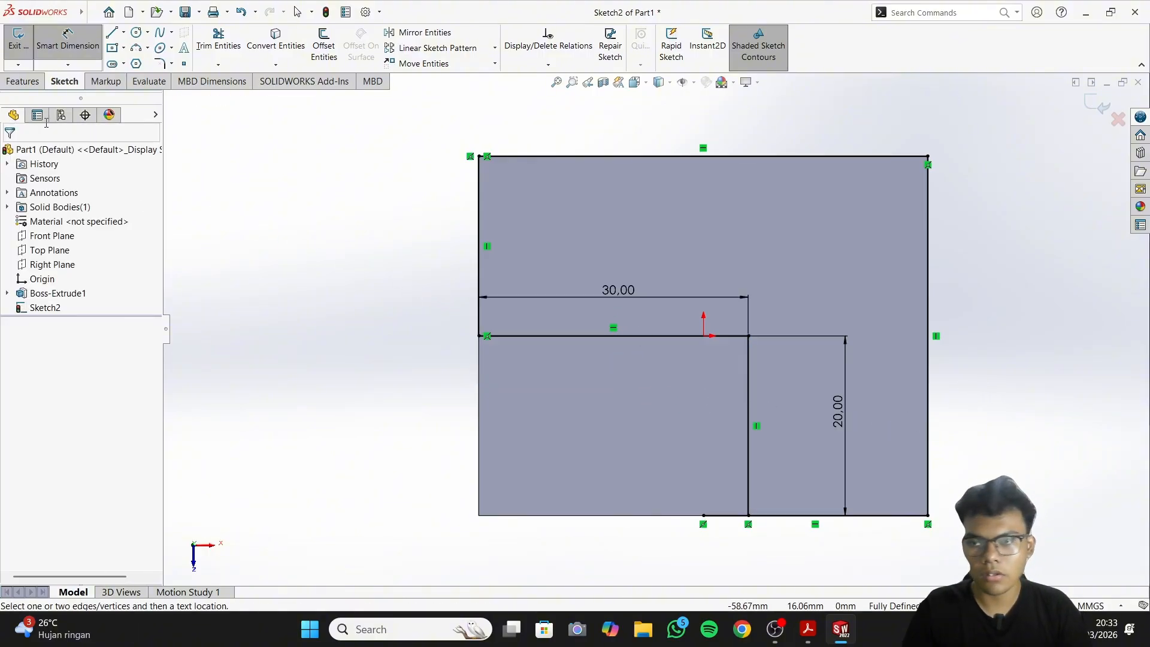
pyautogui.press('Escape')
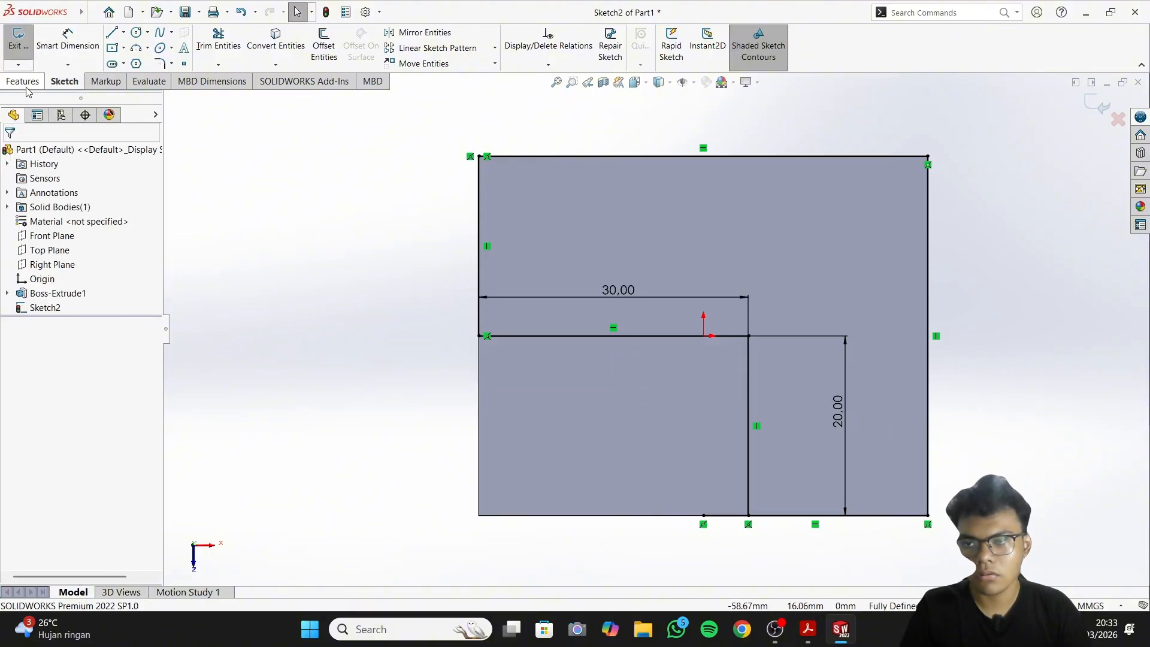
# Extrude the L-shaped sketch region 10 mm upward from the base block, merging the result
pyautogui.click(24, 82)
pyautogui.click(24, 45)
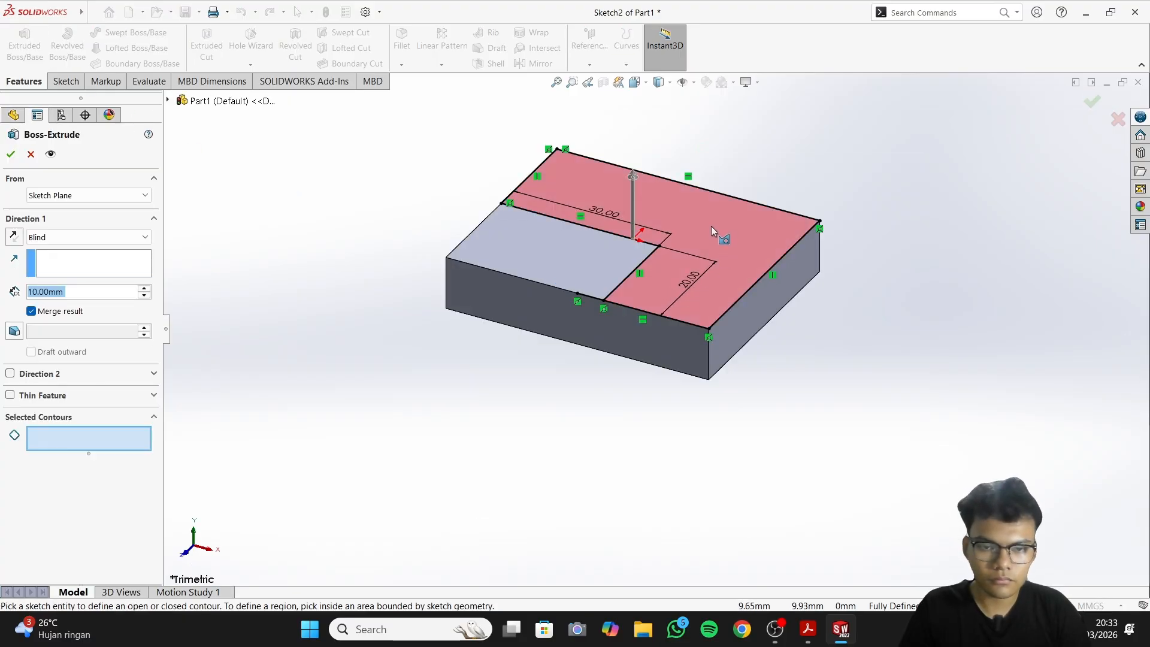
pyautogui.click(711, 228)
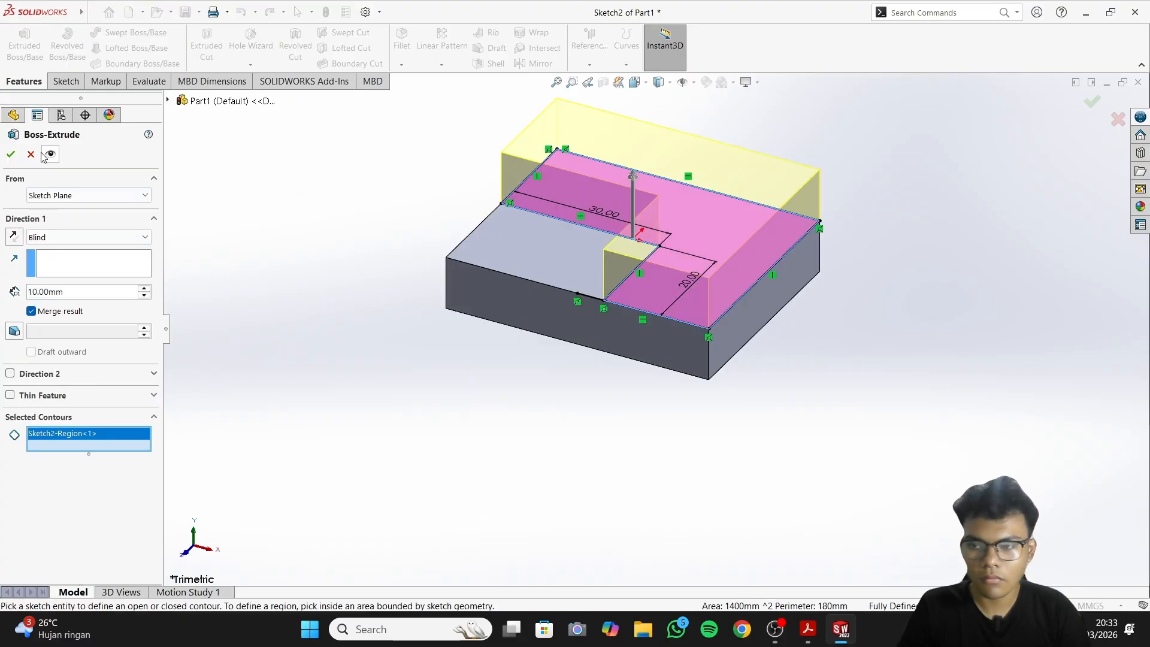
pyautogui.click(11, 155)
# Start a sketch on the raised L-shape's top face and check exercise A in the PDF
pyautogui.moveTo(836, 337); pyautogui.dragTo(647, 447, button='middle')
pyautogui.moveTo(749, 188); pyautogui.dragTo(862, 287, button='middle')
pyautogui.click(66, 81)
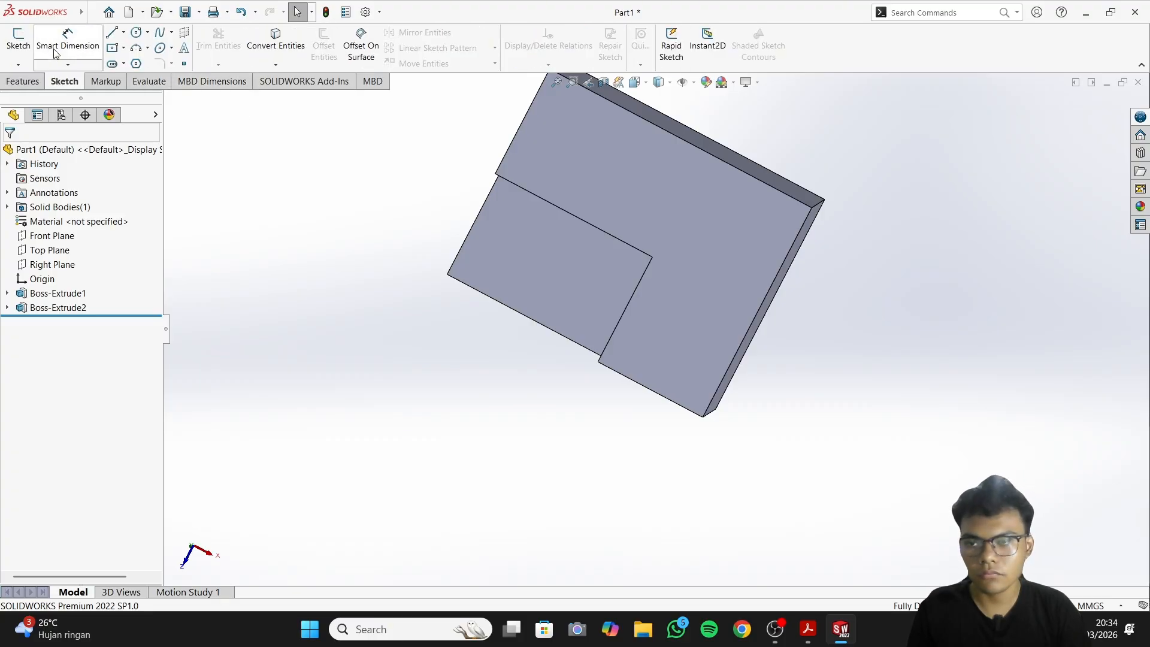
pyautogui.click(19, 39)
pyautogui.click(685, 219)
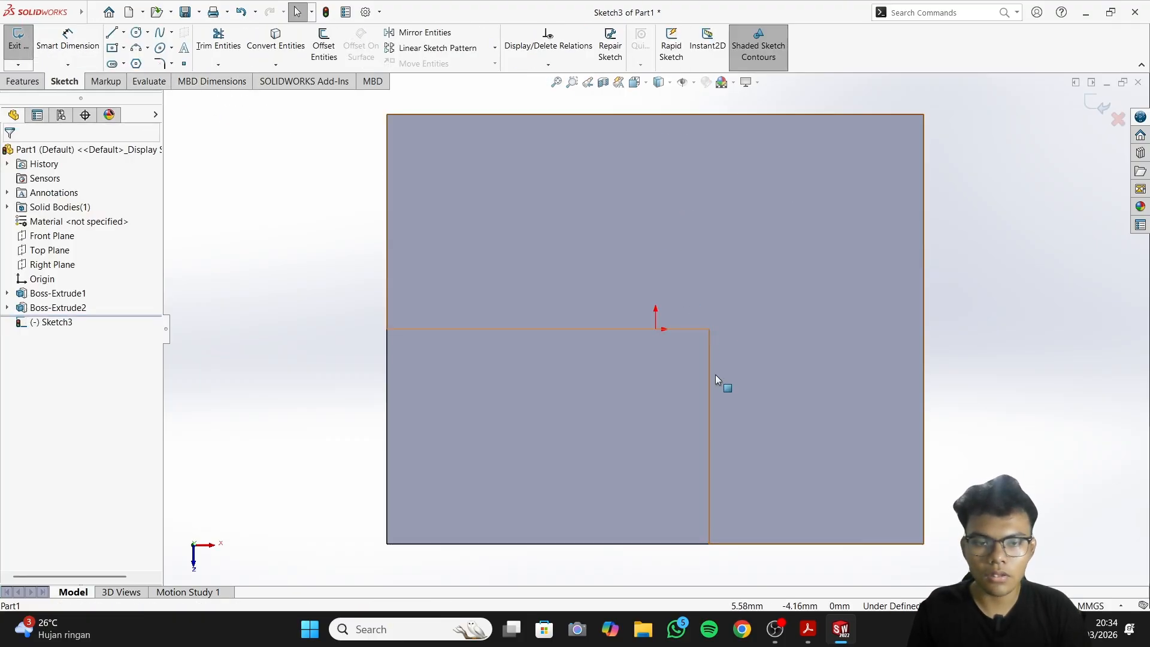
pyautogui.click(808, 629)
pyautogui.click(841, 629)
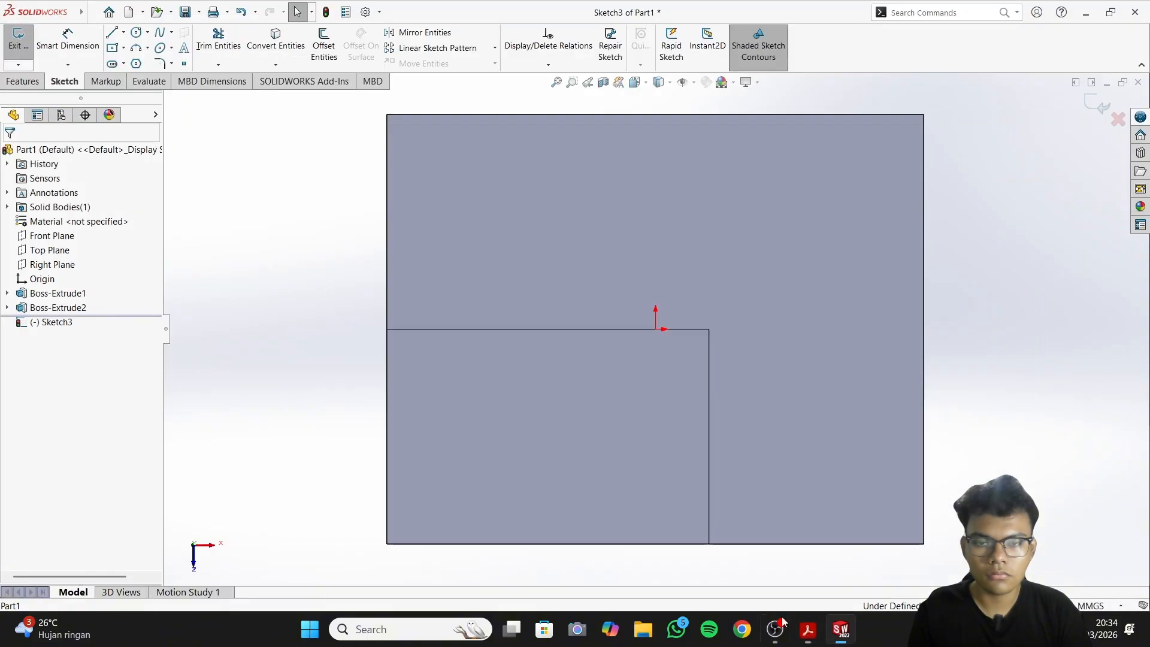
# Draw a corner rectangle from the notch's inner corner to the L-shape's outer corner diagonally opposite the notch
pyautogui.click(124, 48)
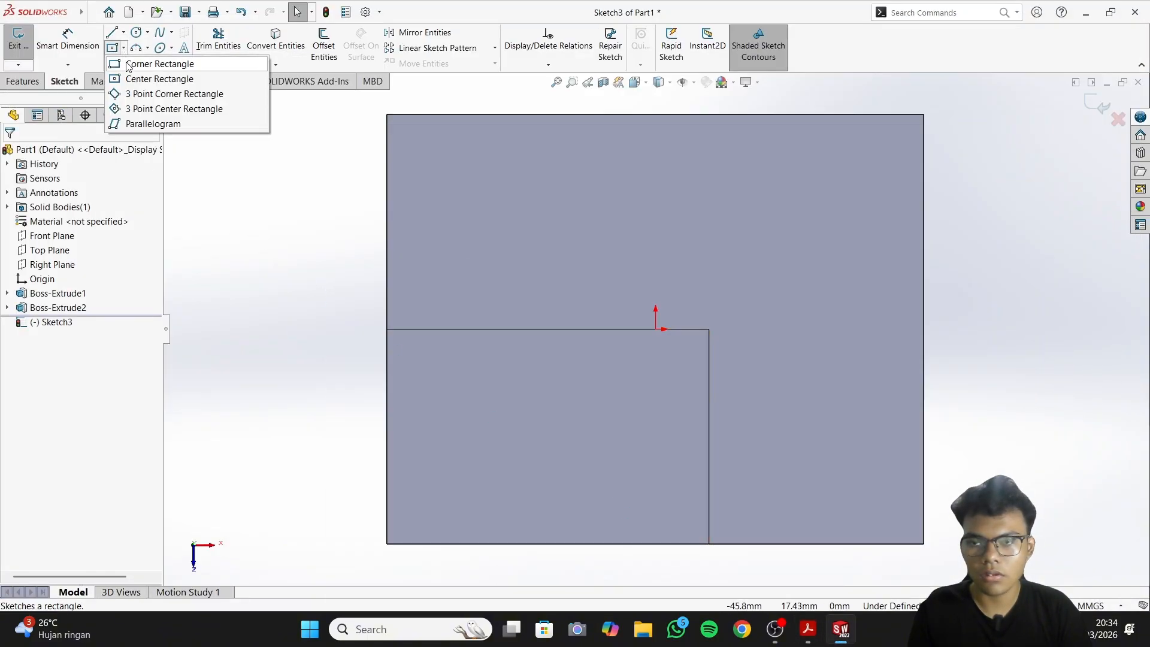
pyautogui.click(163, 61)
pyautogui.click(710, 329)
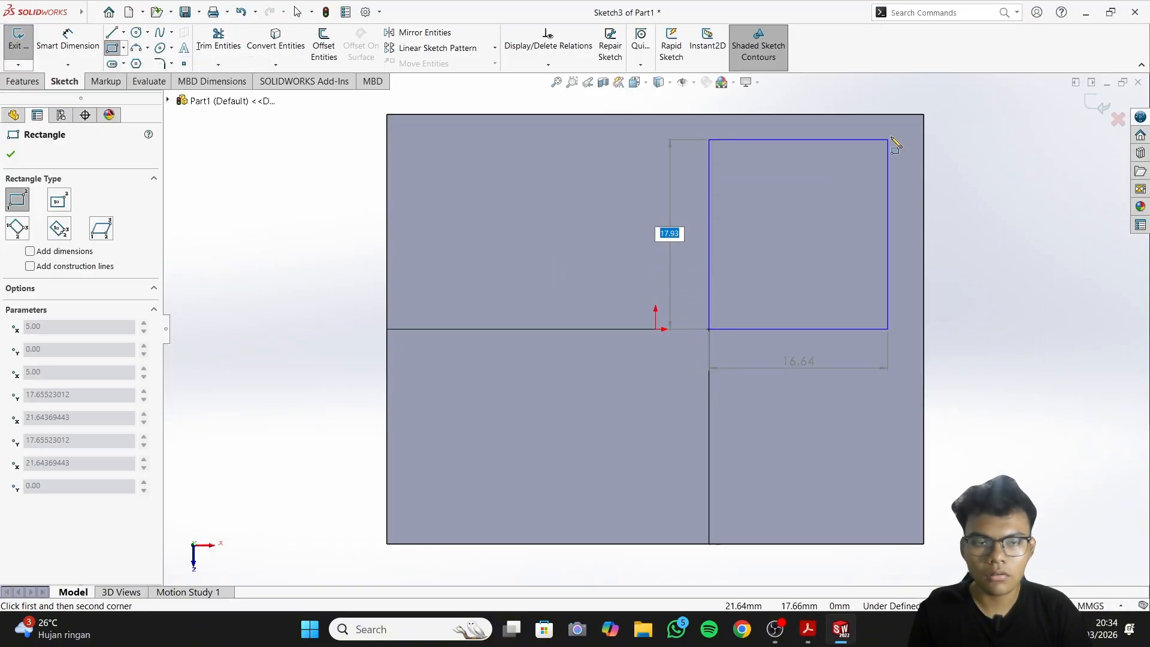
pyautogui.click(924, 114)
pyautogui.rightClick(853, 186)
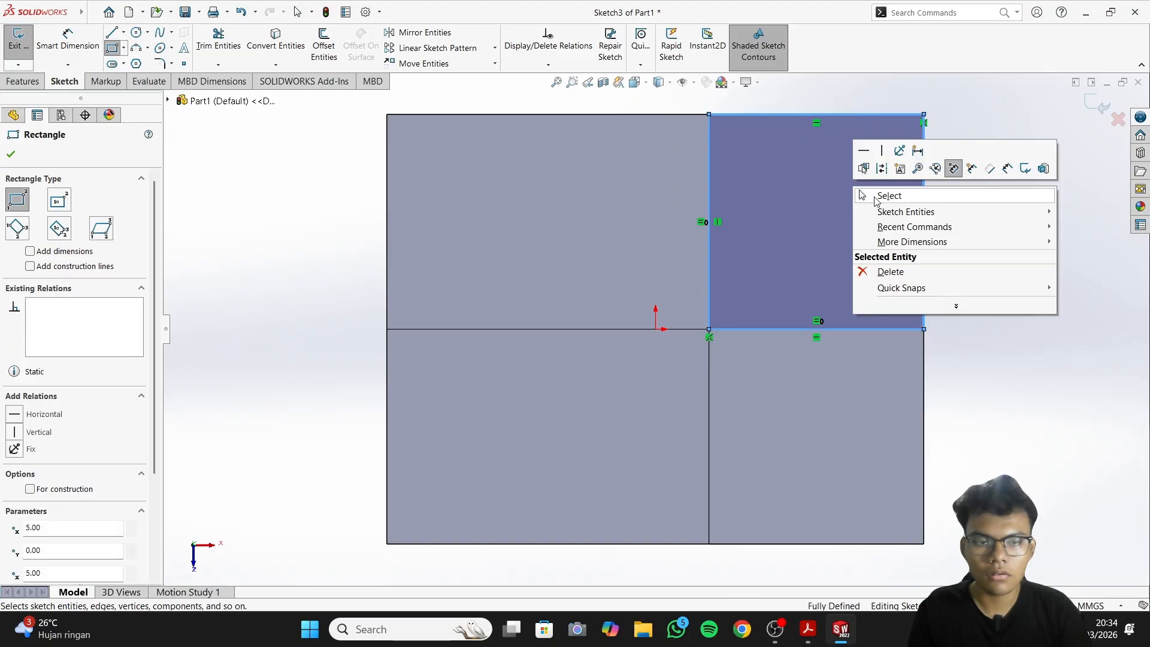
pyautogui.click(877, 196)
# Extrude the corner rectangle 10 mm upward as a merged block
pyautogui.click(22, 81)
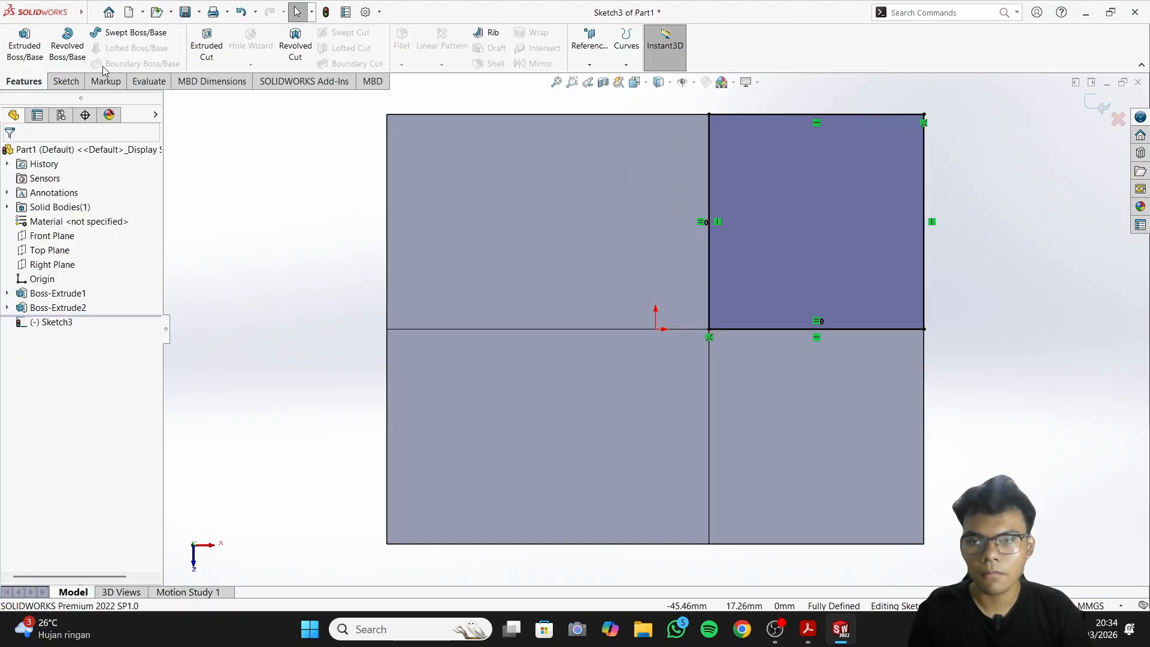
pyautogui.click(24, 45)
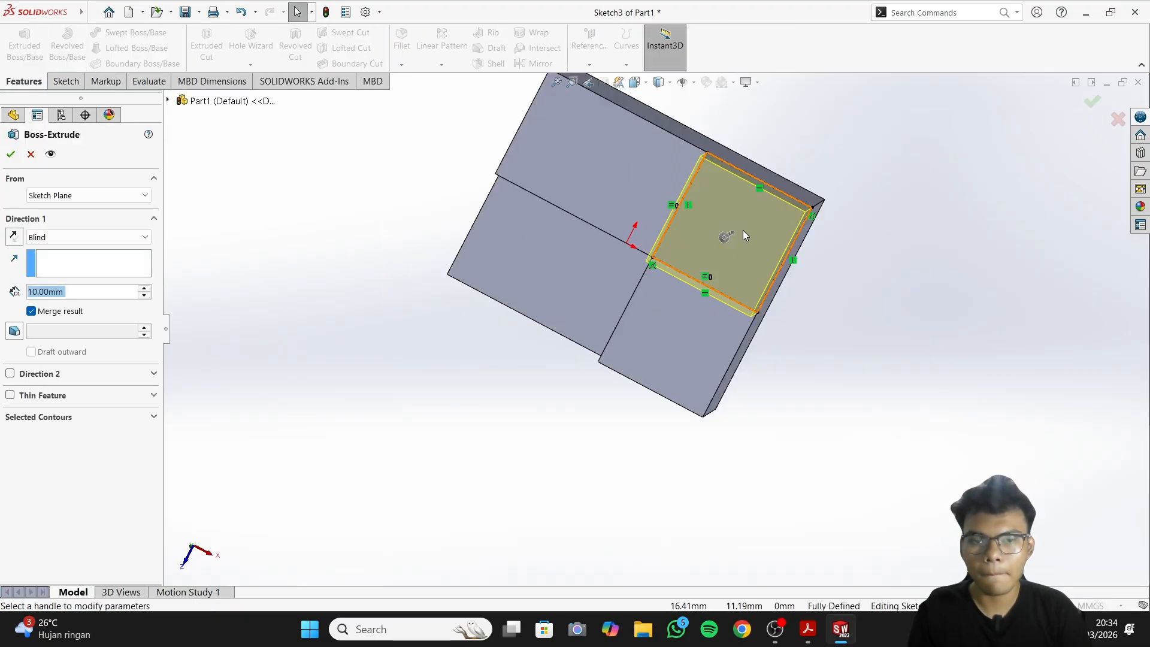
pyautogui.click(11, 154)
pyautogui.moveTo(498, 239); pyautogui.dragTo(532, 499, button='middle')
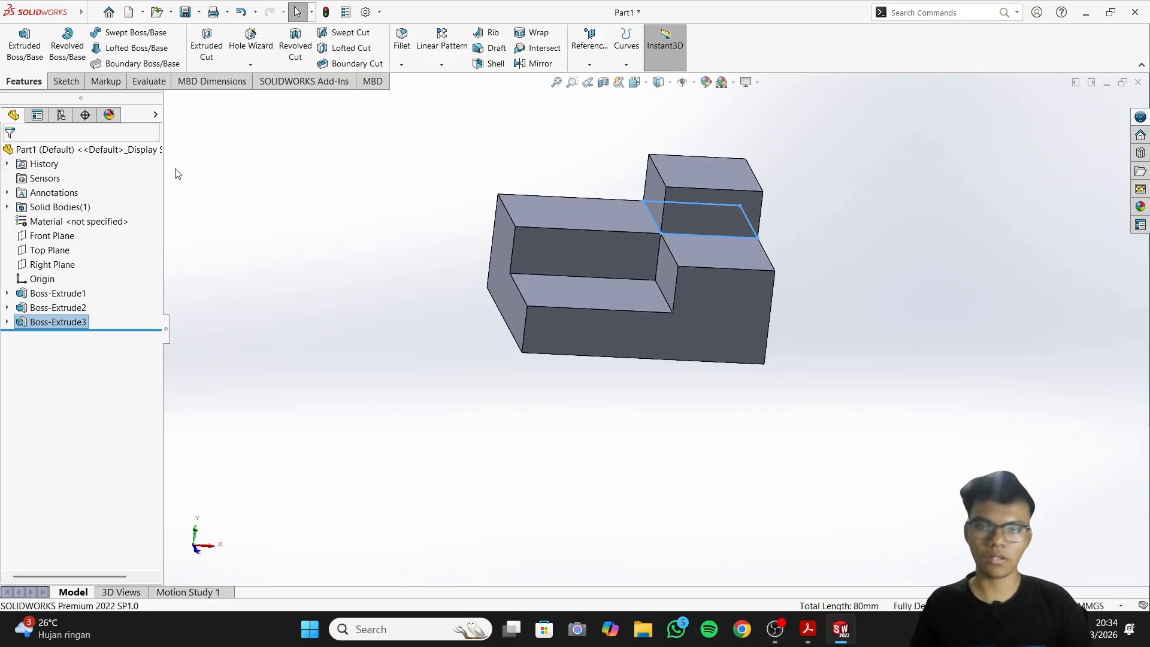
# Start saving the part under a new name
pyautogui.click(228, 12)
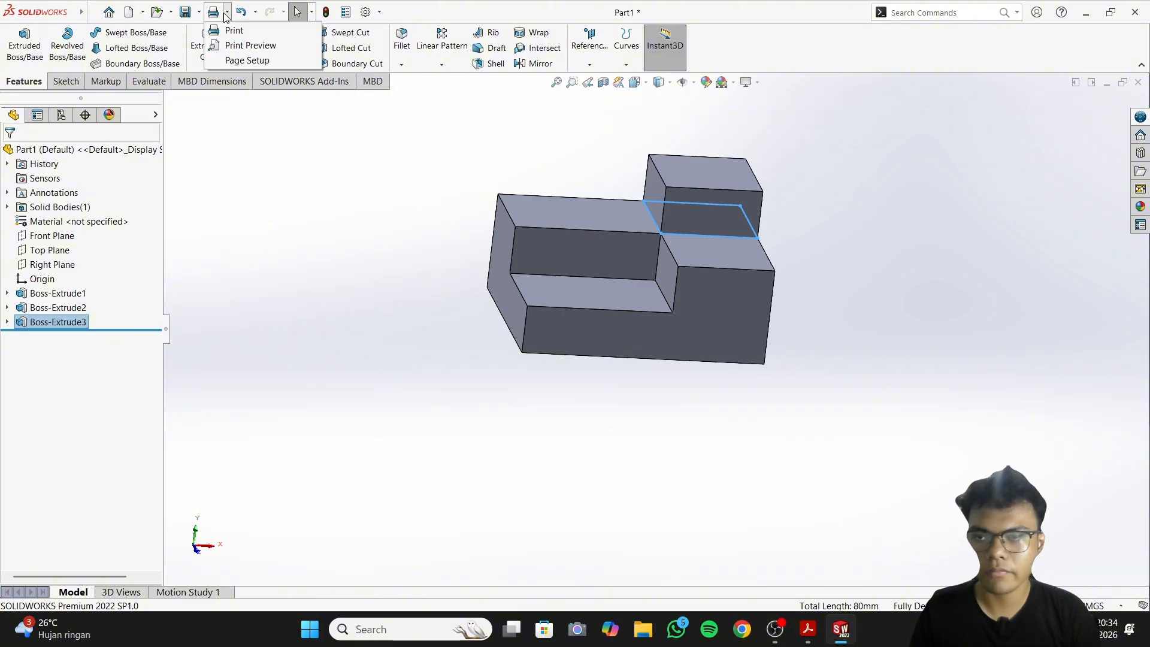
pyautogui.click(199, 12)
pyautogui.click(203, 44)
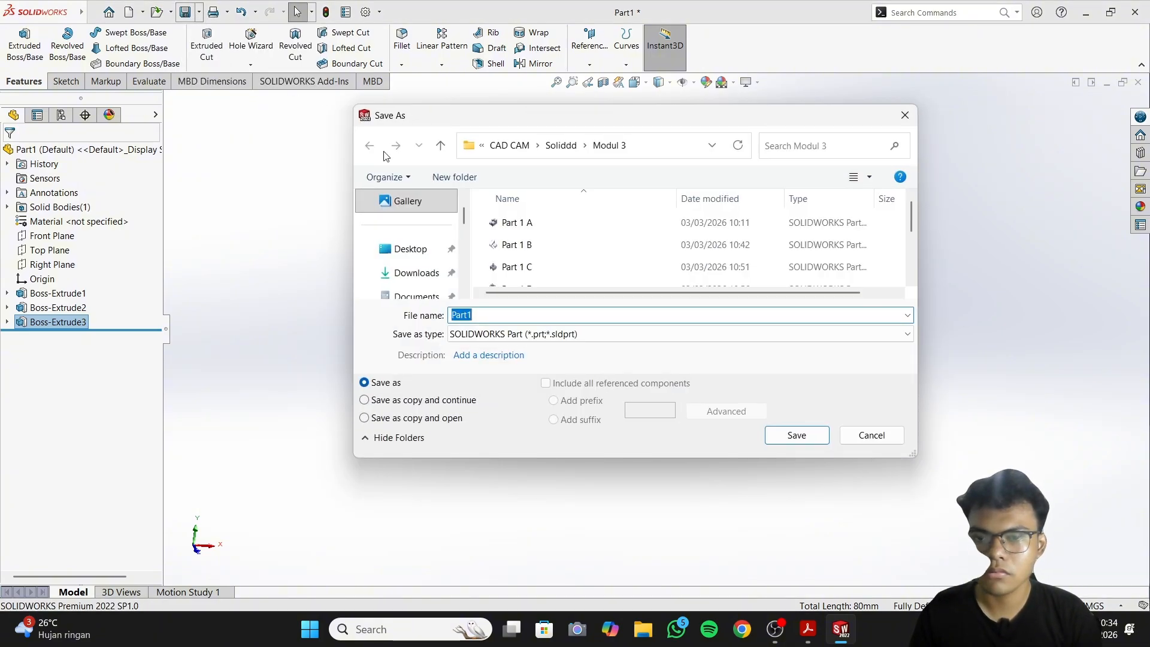
# Save the finished part as Sketch 1 A in the Modul 3 folder
pyautogui.press('BackSpace')
pyautogui.press('BackSpace')
pyautogui.press('BackSpace')
pyautogui.press('BackSpace')
pyautogui.press('BackSpace')
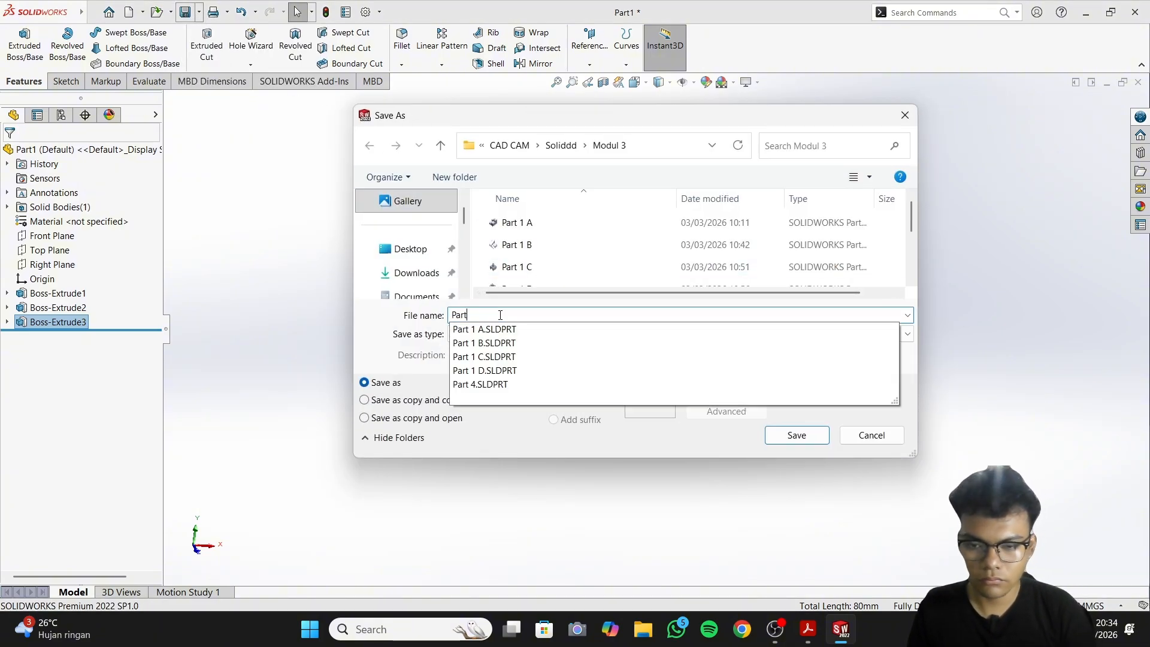
pyautogui.write('Sketc')
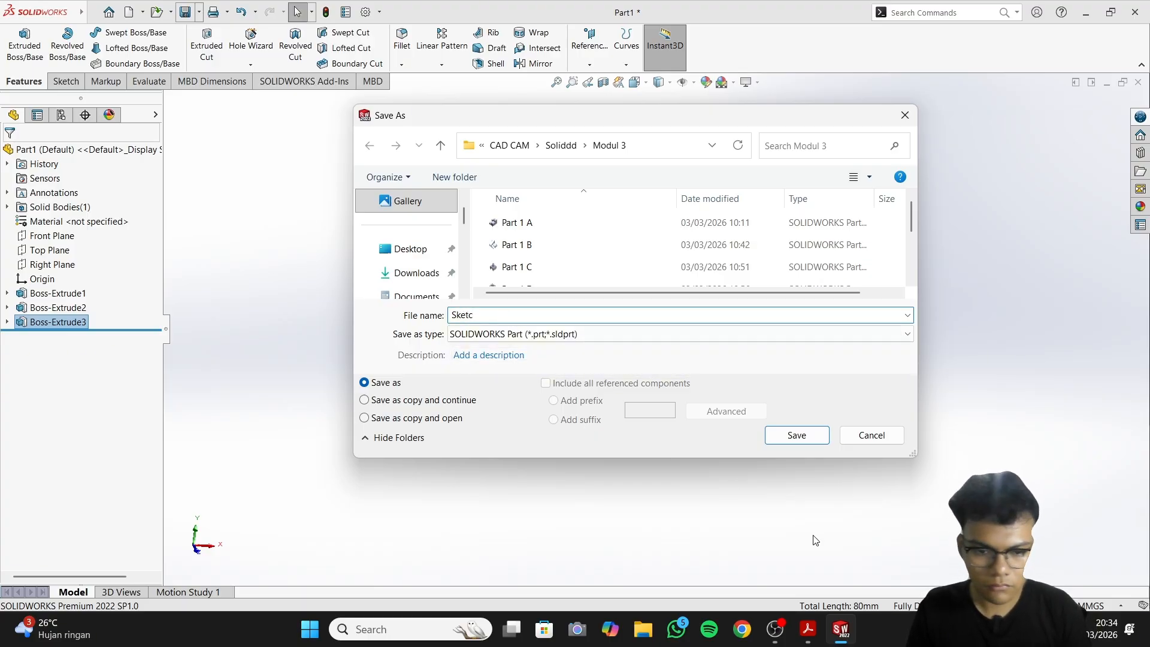
pyautogui.click(814, 640)
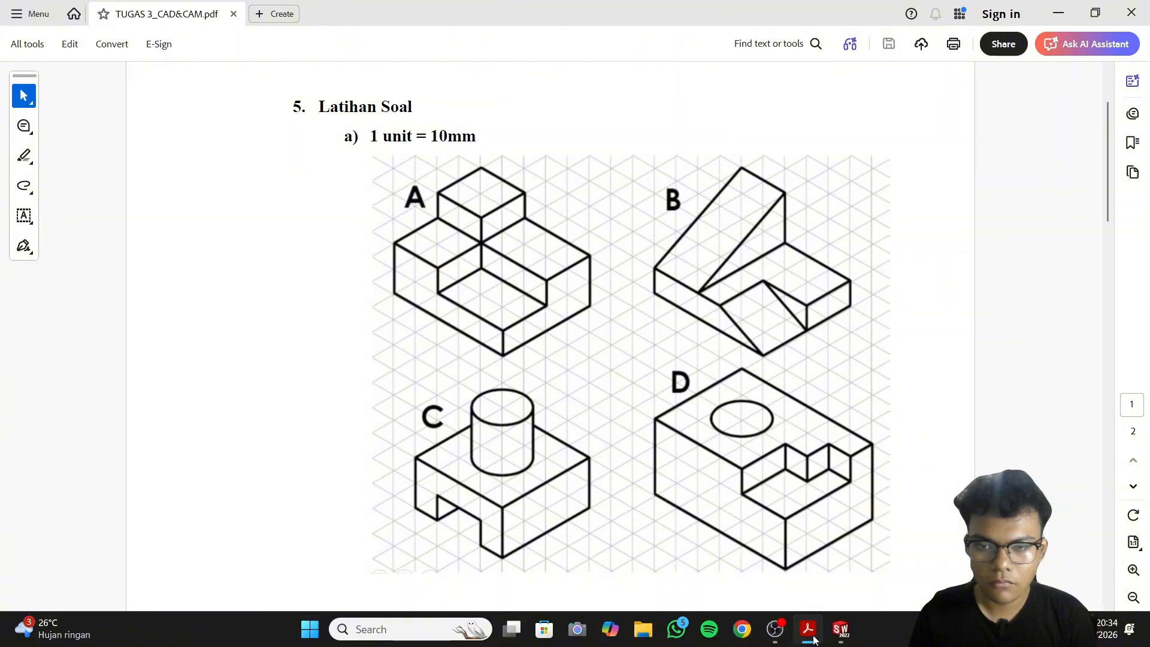
pyautogui.click(815, 639)
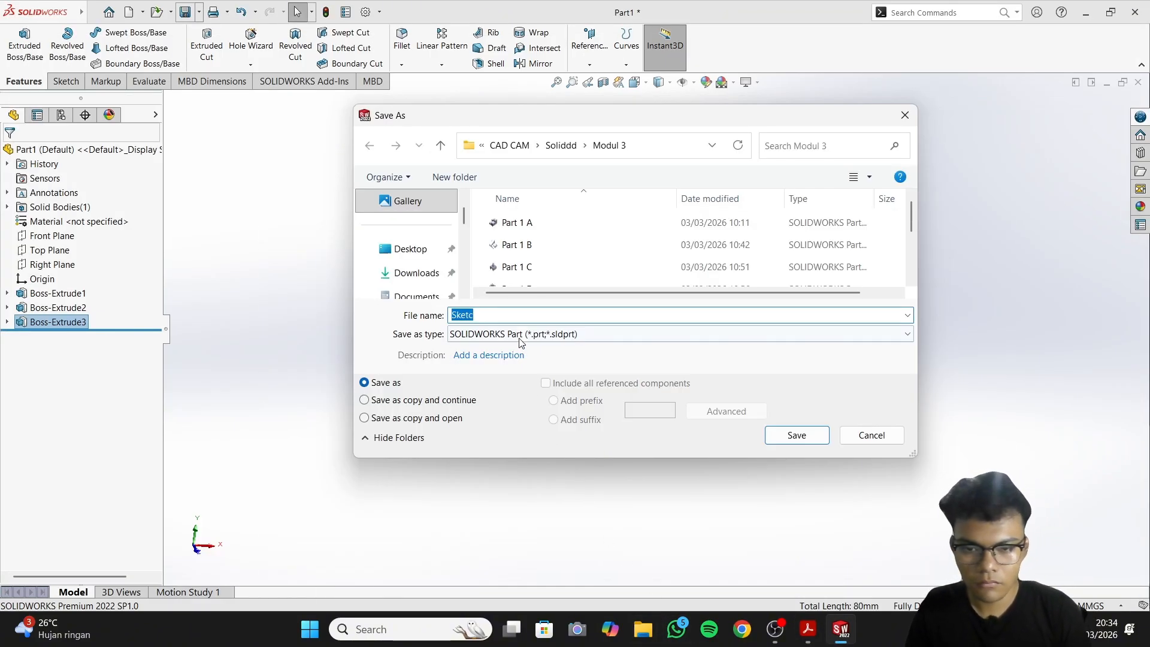
pyautogui.click(520, 315)
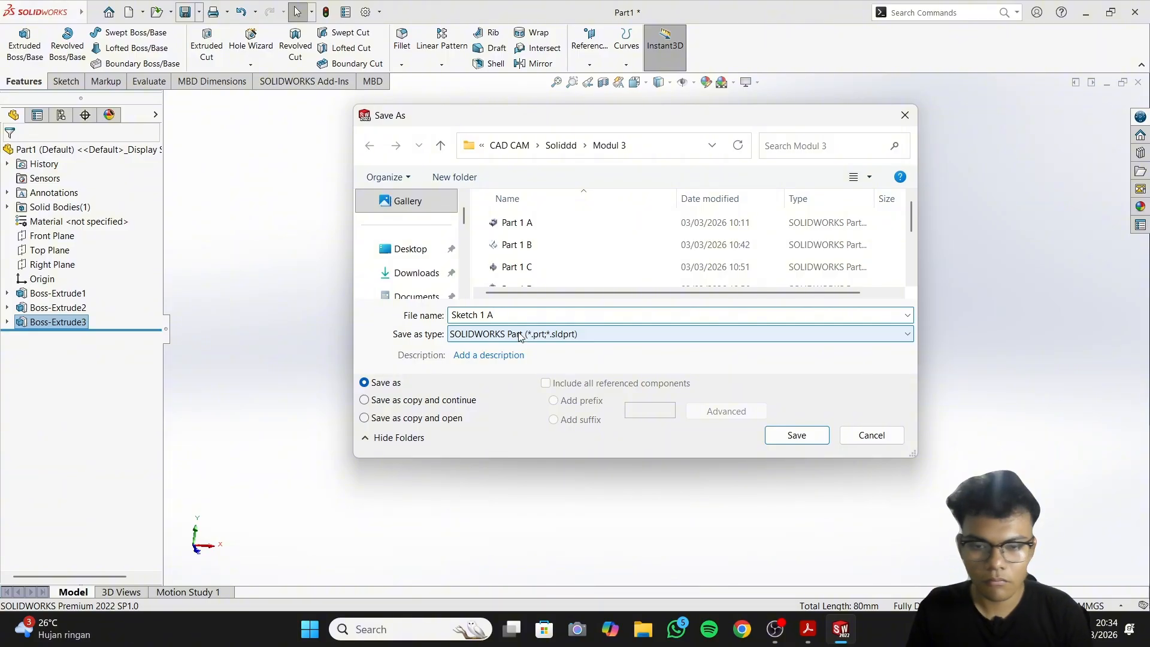
pyautogui.click(772, 441)
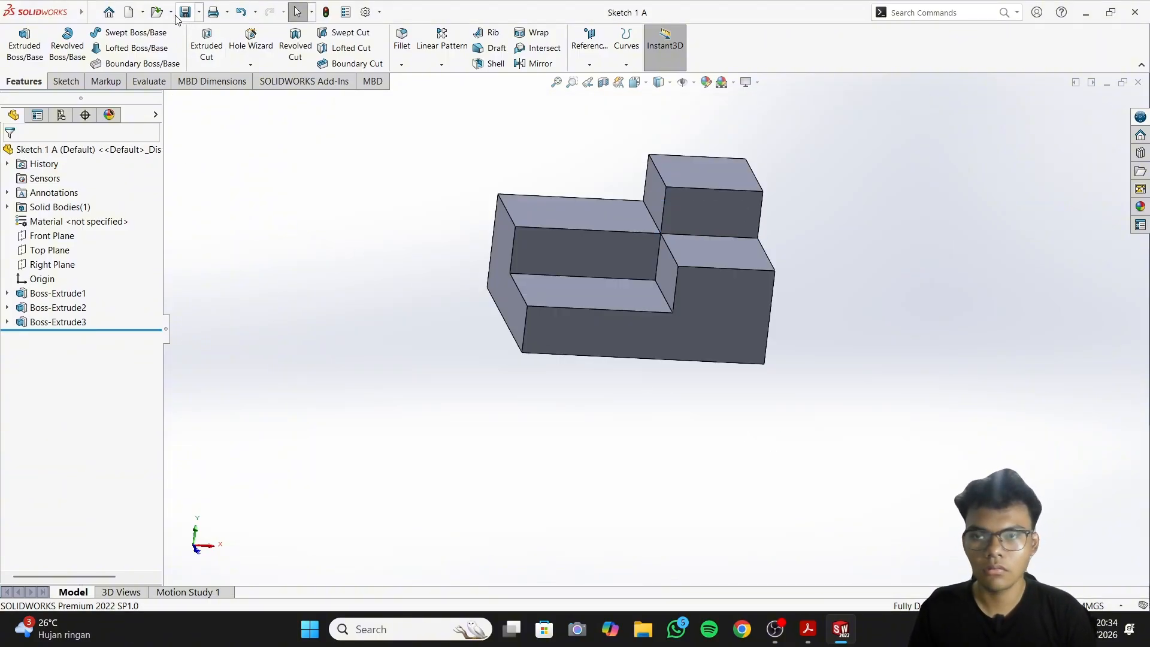
# Create a new part document for the next exercise
pyautogui.click(142, 12)
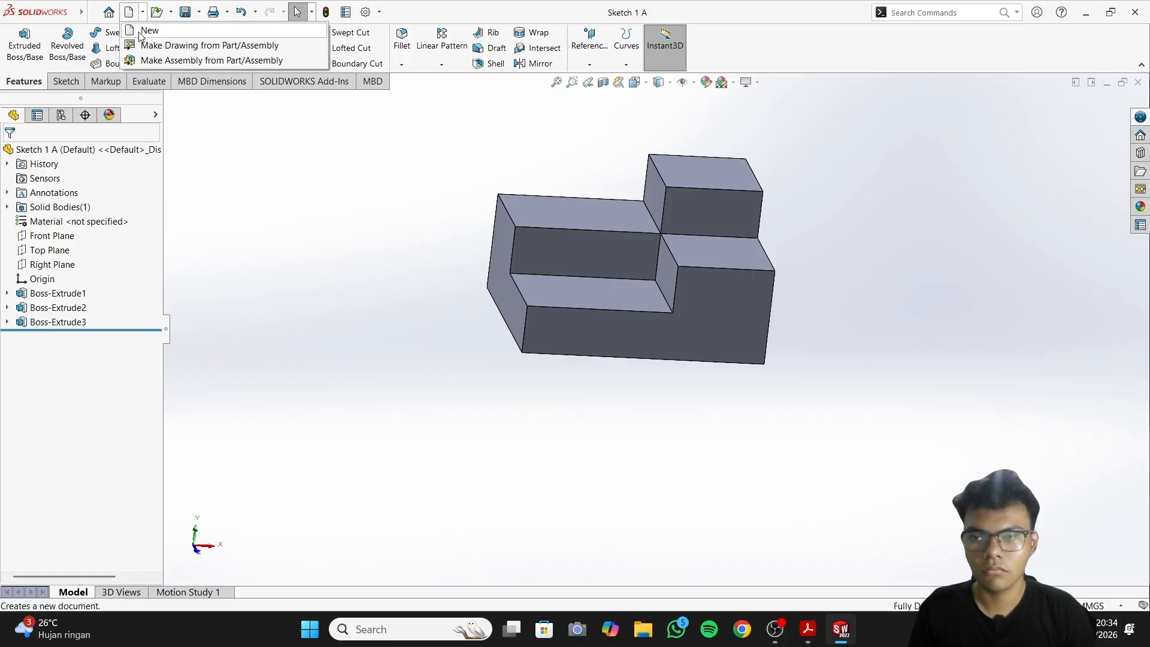
pyautogui.click(149, 30)
pyautogui.click(492, 476)
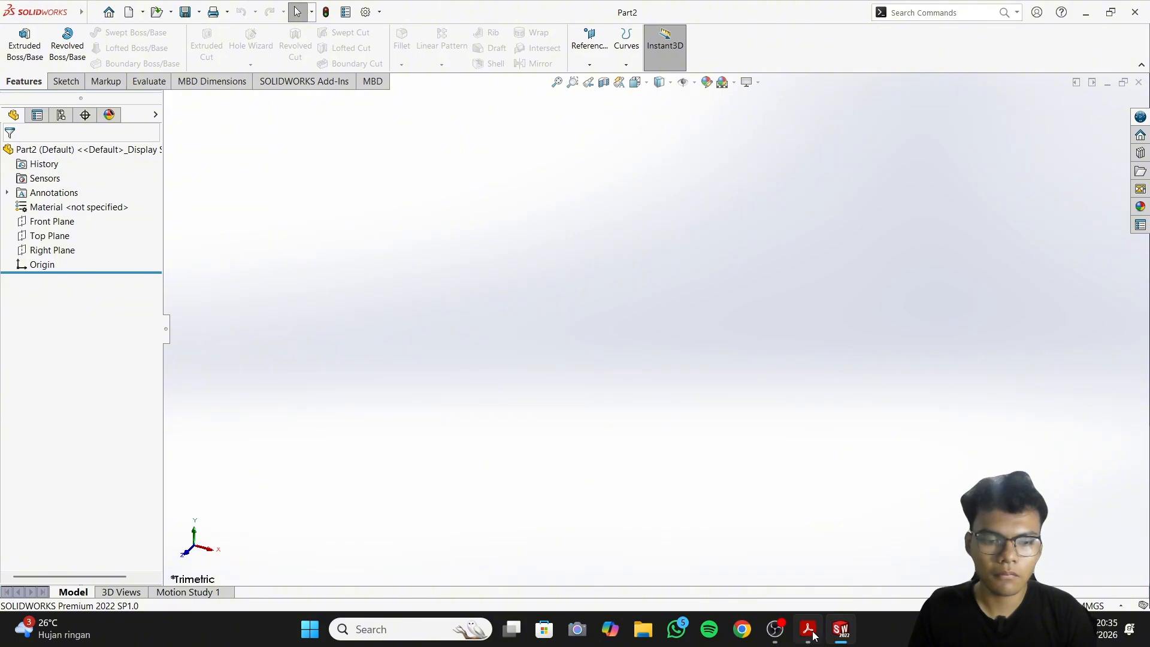
# Consult the PDF exercise drawing, then sketch a corner rectangle about 71 by 24 mm from the origin on the Top Plane
pyautogui.moveTo(810, 627)
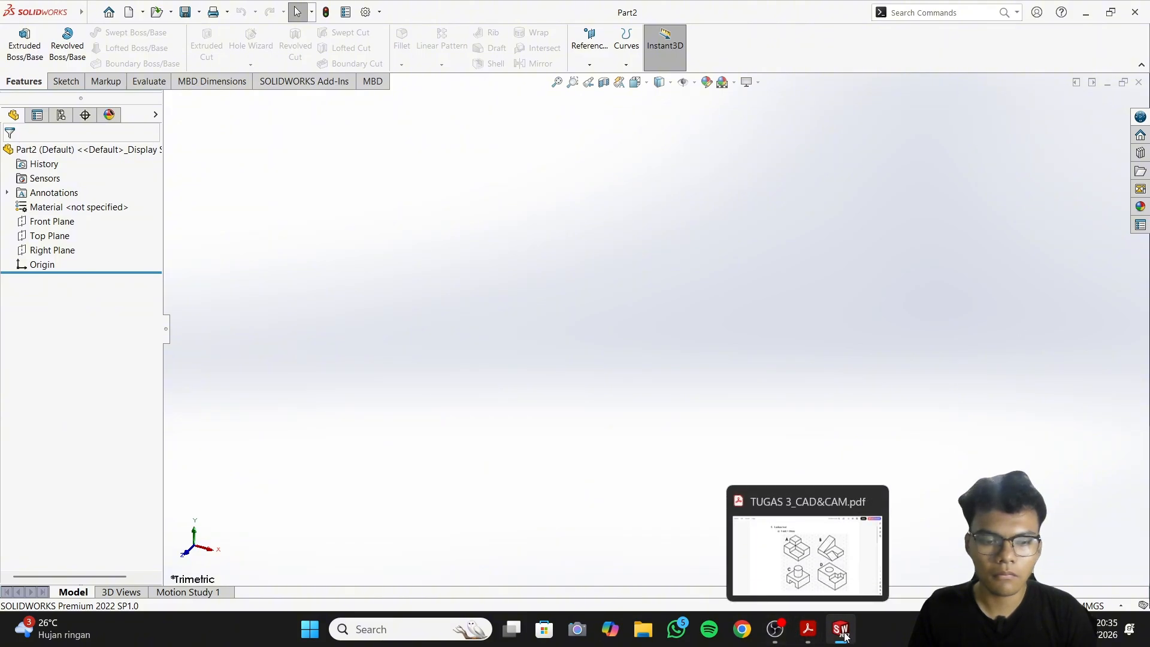
pyautogui.click(803, 639)
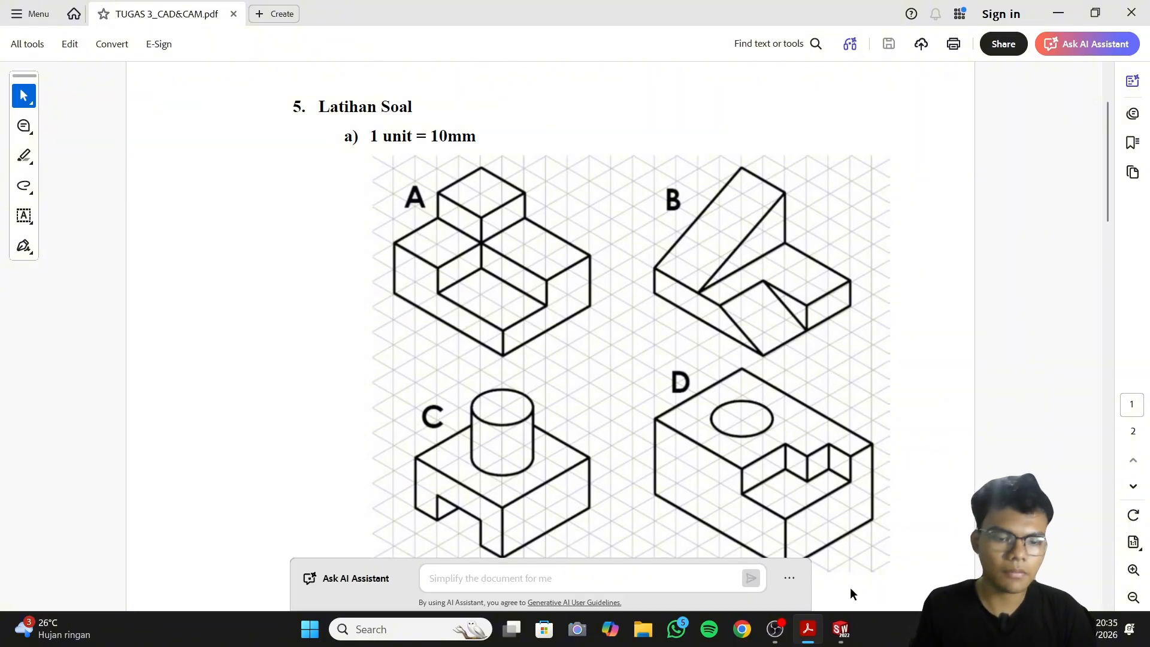
pyautogui.click(826, 633)
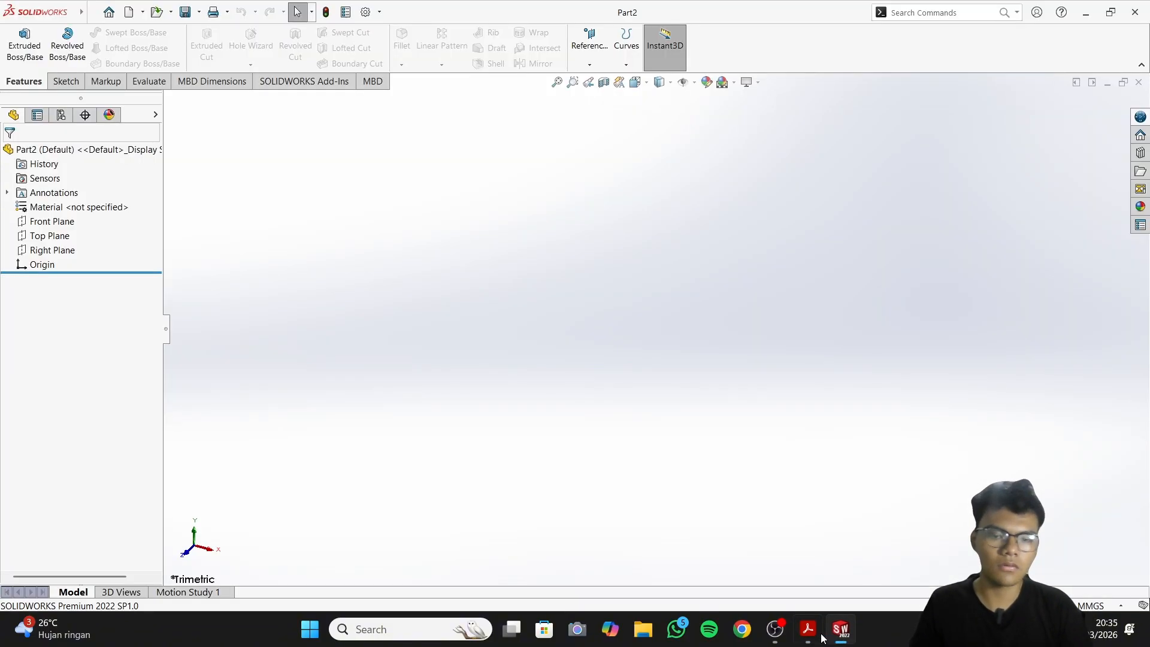
pyautogui.click(50, 236)
pyautogui.click(66, 220)
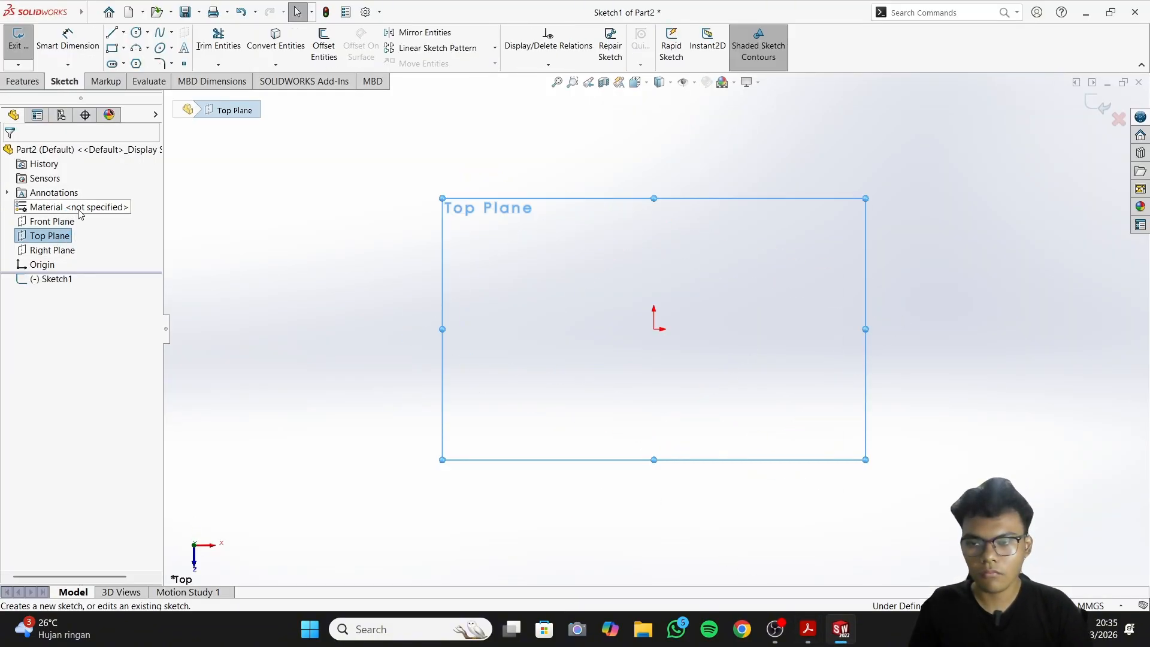
pyautogui.click(112, 48)
pyautogui.click(654, 329)
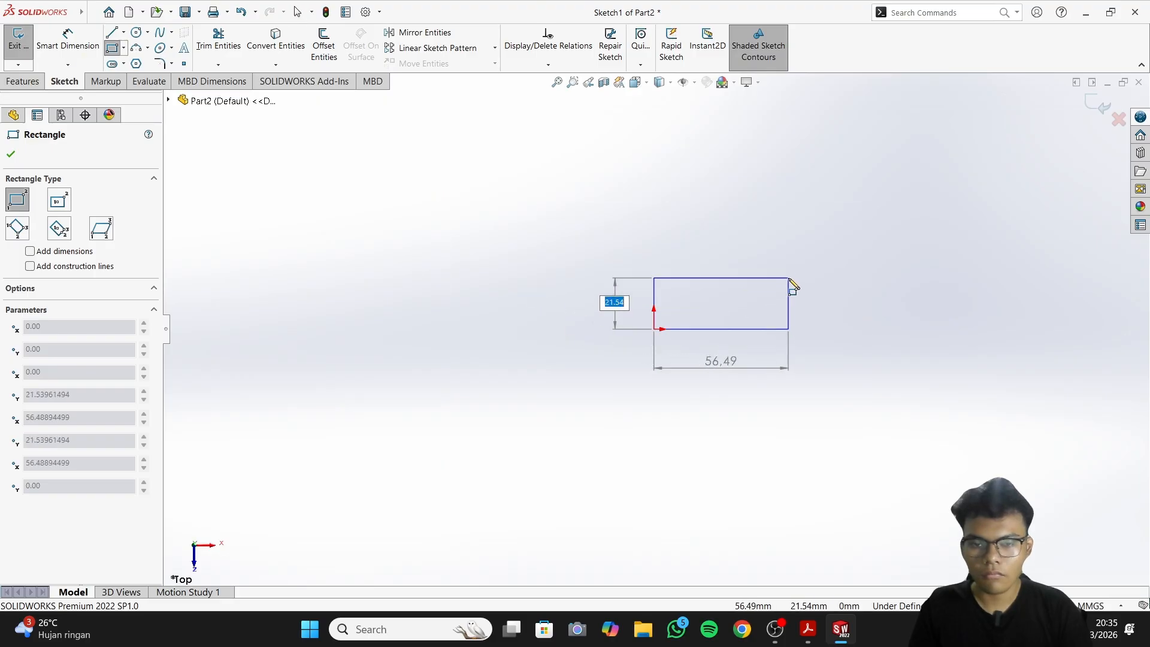
pyautogui.click(824, 249)
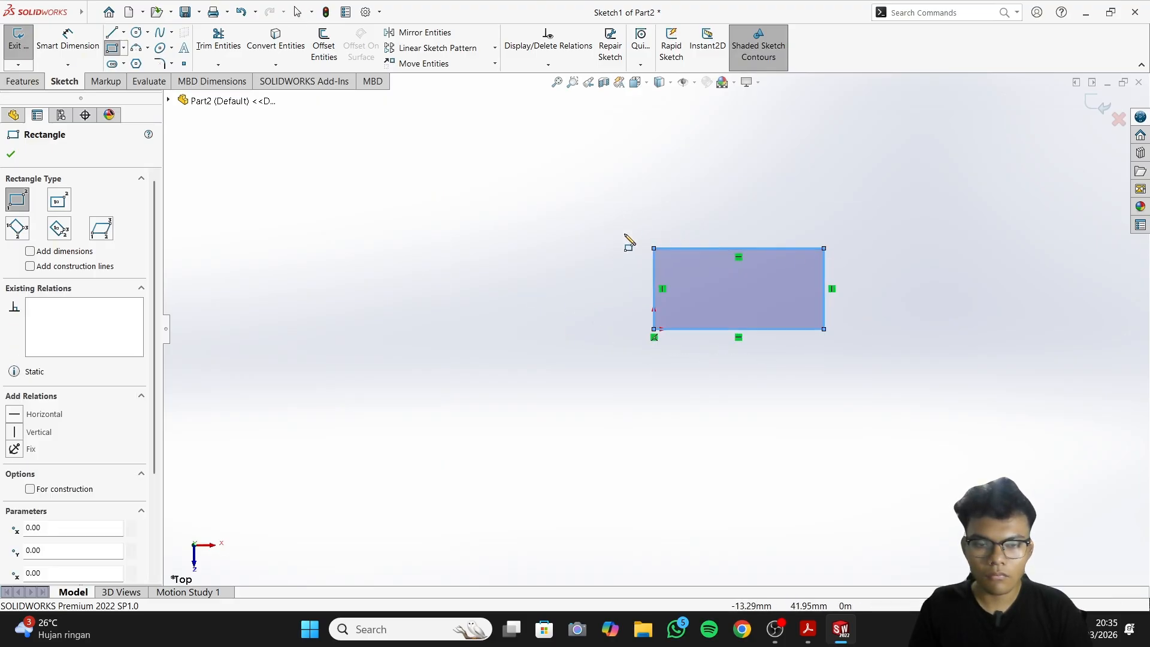
# Dimension the rectangle 50 mm wide and 40 mm deep
pyautogui.click(68, 41)
pyautogui.click(735, 334)
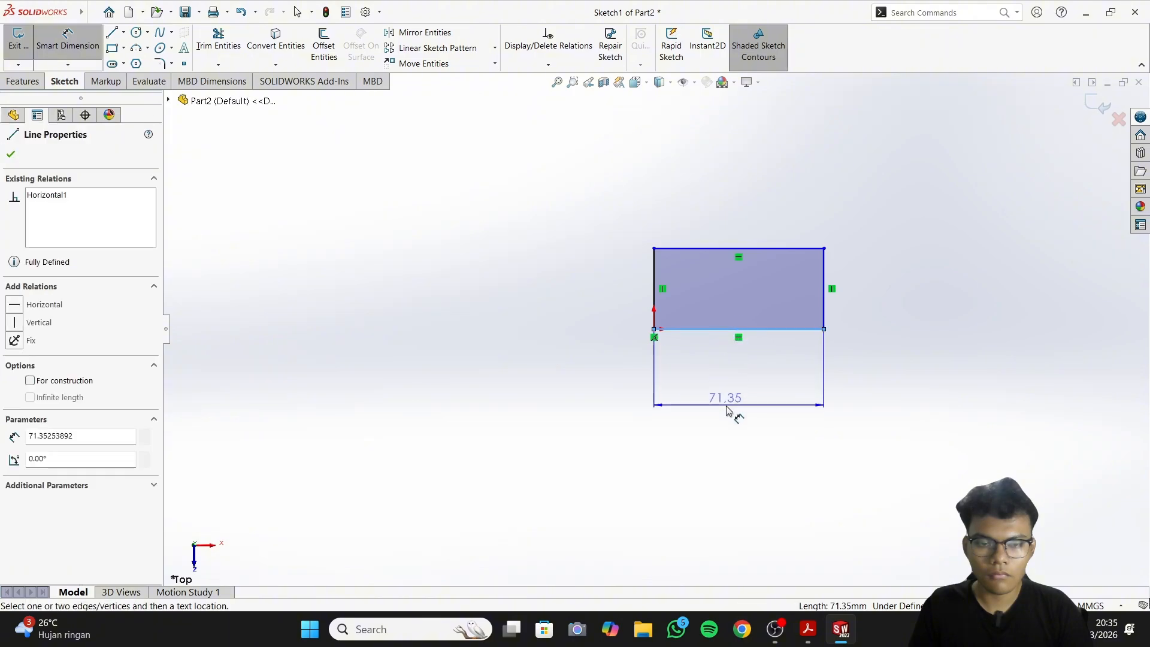
pyautogui.click(727, 408)
pyautogui.write('50')
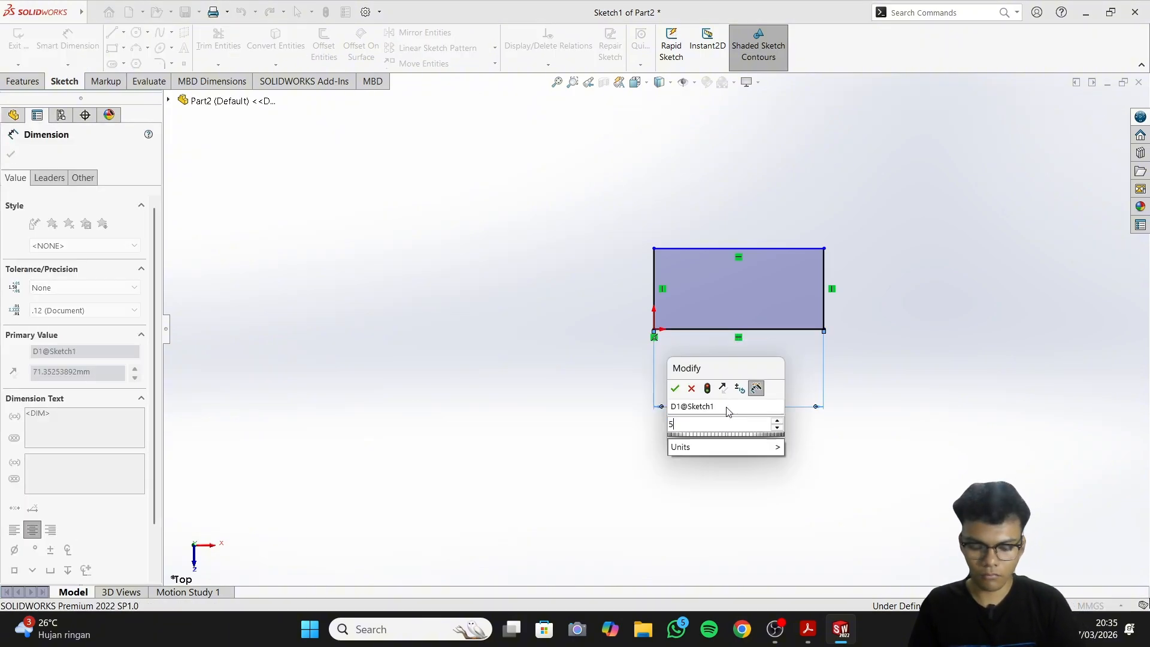
pyautogui.press('Return')
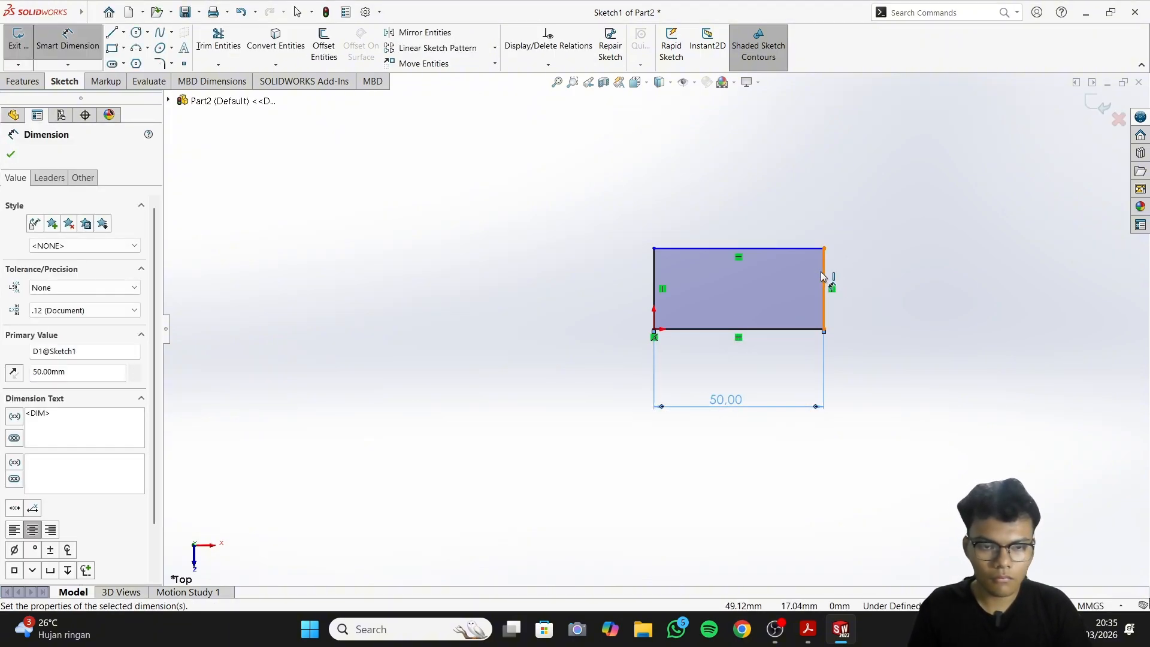
pyautogui.click(822, 277)
pyautogui.click(872, 289)
pyautogui.press('BackSpace')
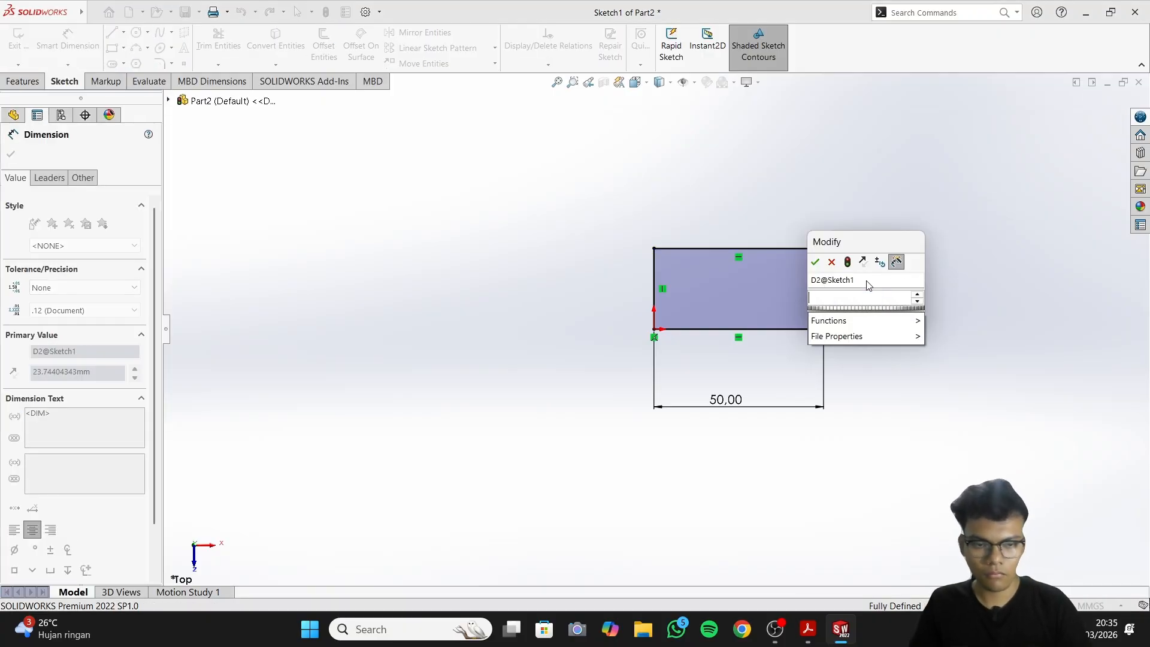
pyautogui.write('40')
pyautogui.press('Return')
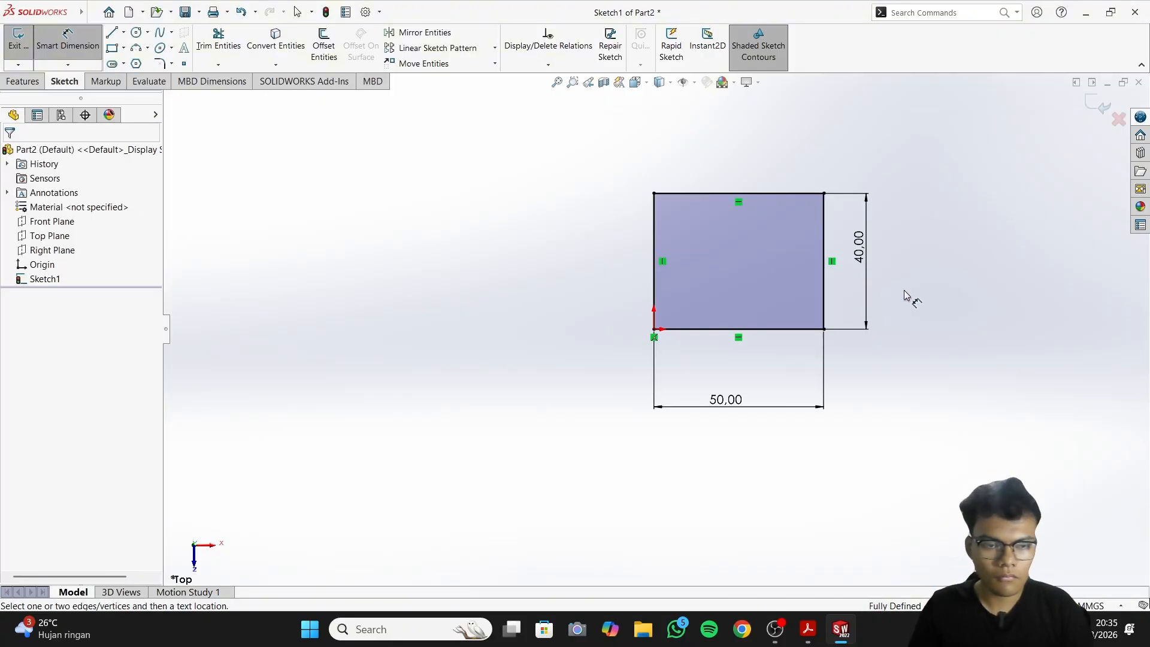
# Check the PDF exercise drawing and extrude the rectangle 10 mm as a blind boss
pyautogui.click(839, 639)
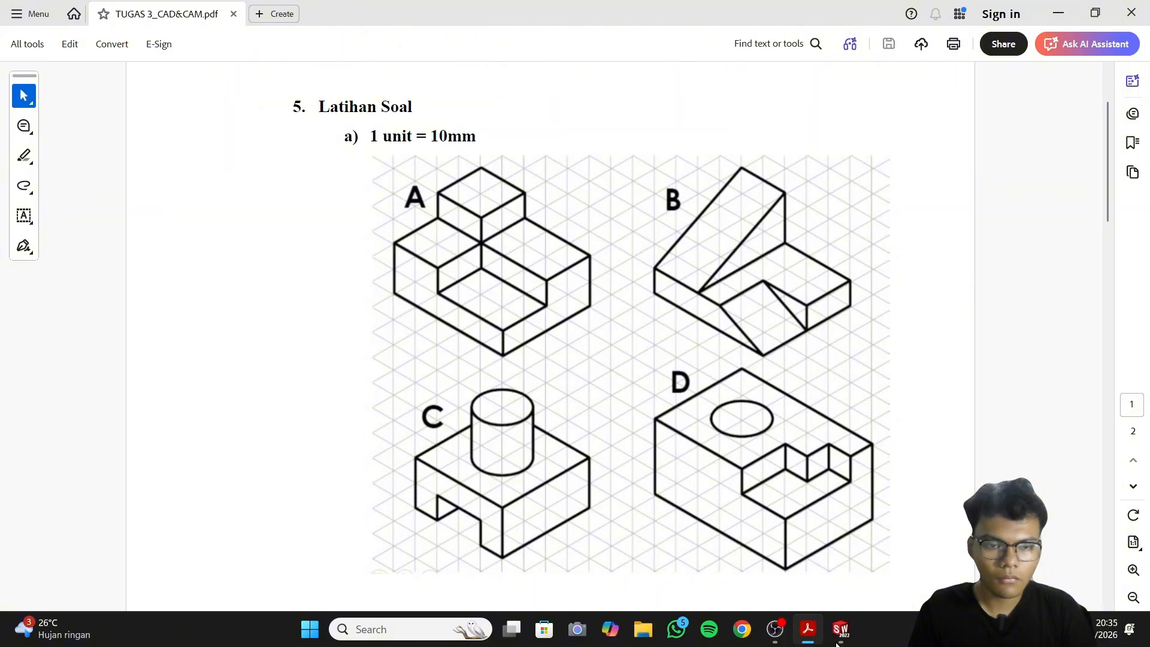
pyautogui.click(838, 635)
pyautogui.click(25, 83)
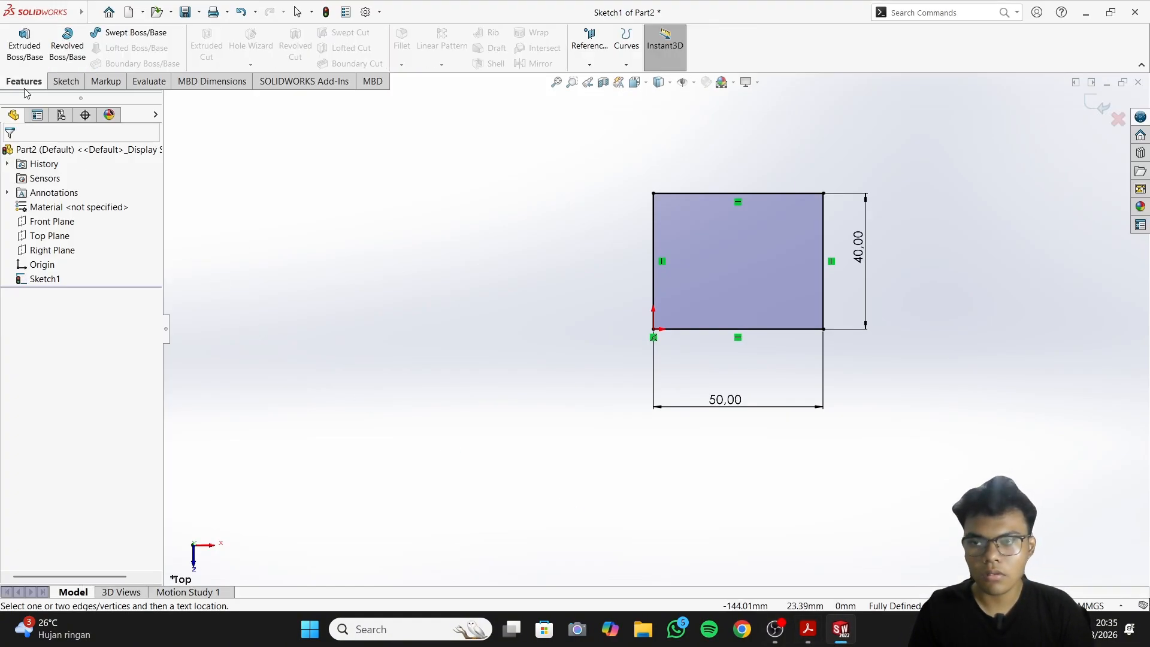
pyautogui.click(25, 45)
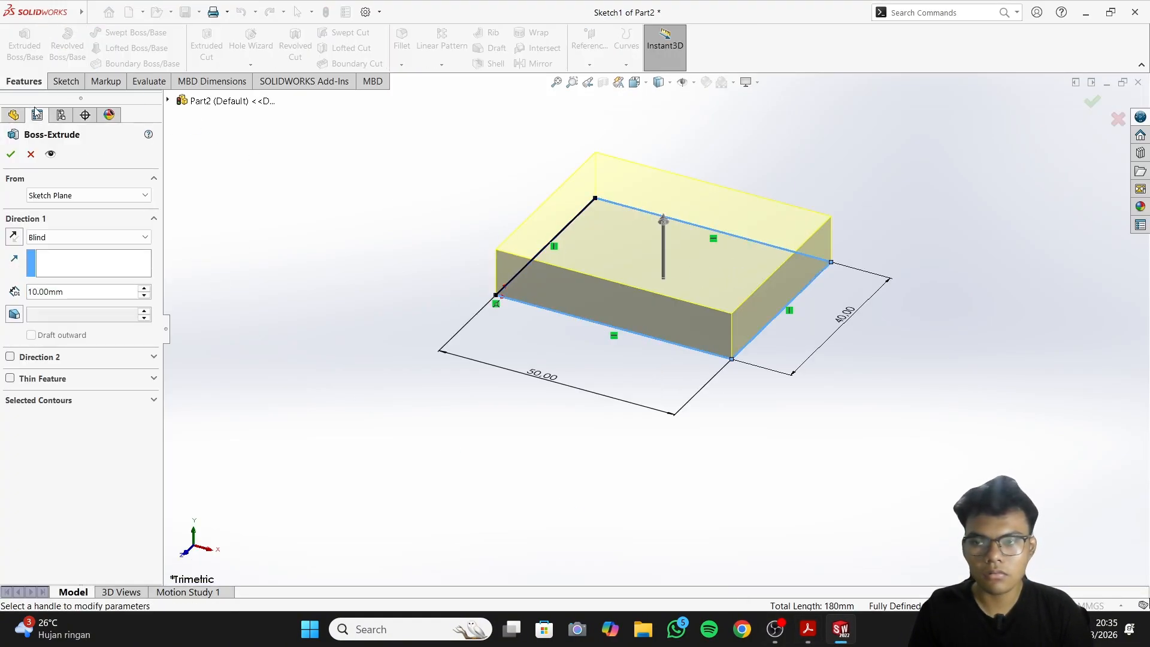
pyautogui.click(10, 155)
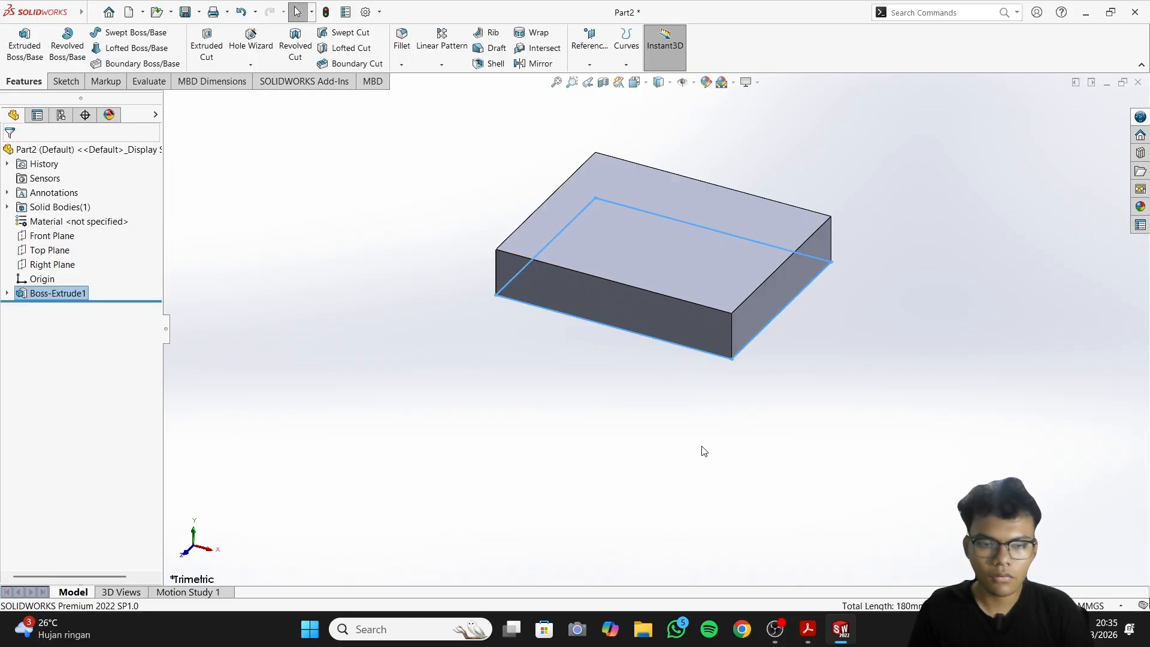
# Start a sketch on the block's 50 mm long front face and compare it with the PDF exercise drawing
pyautogui.click(62, 84)
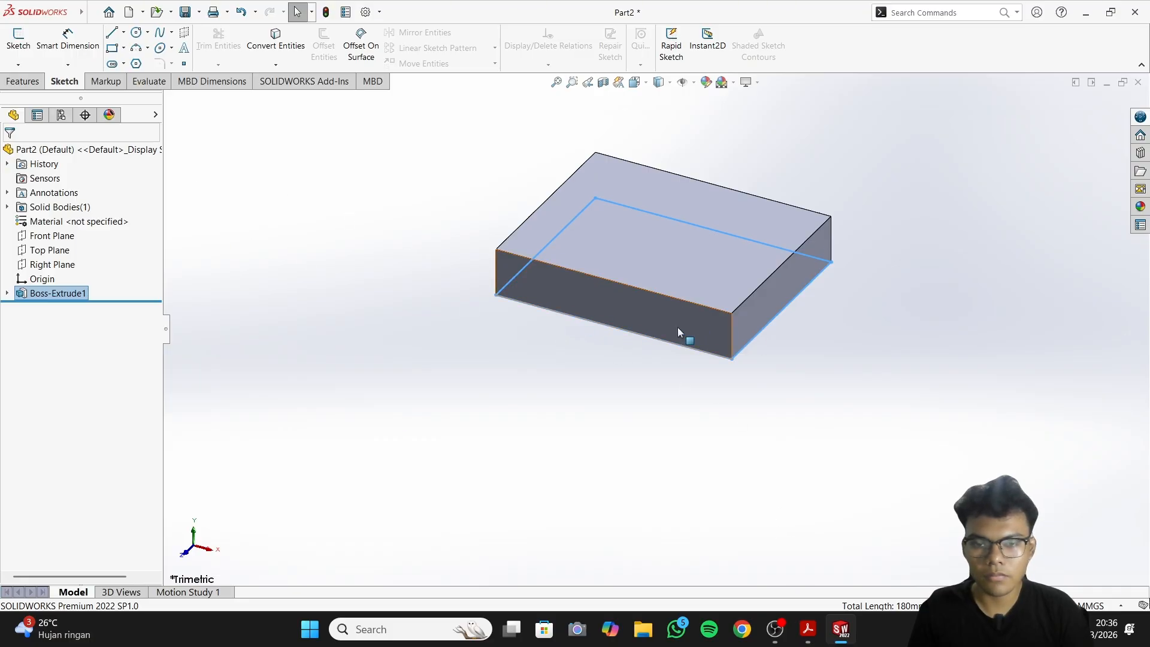
pyautogui.click(702, 324)
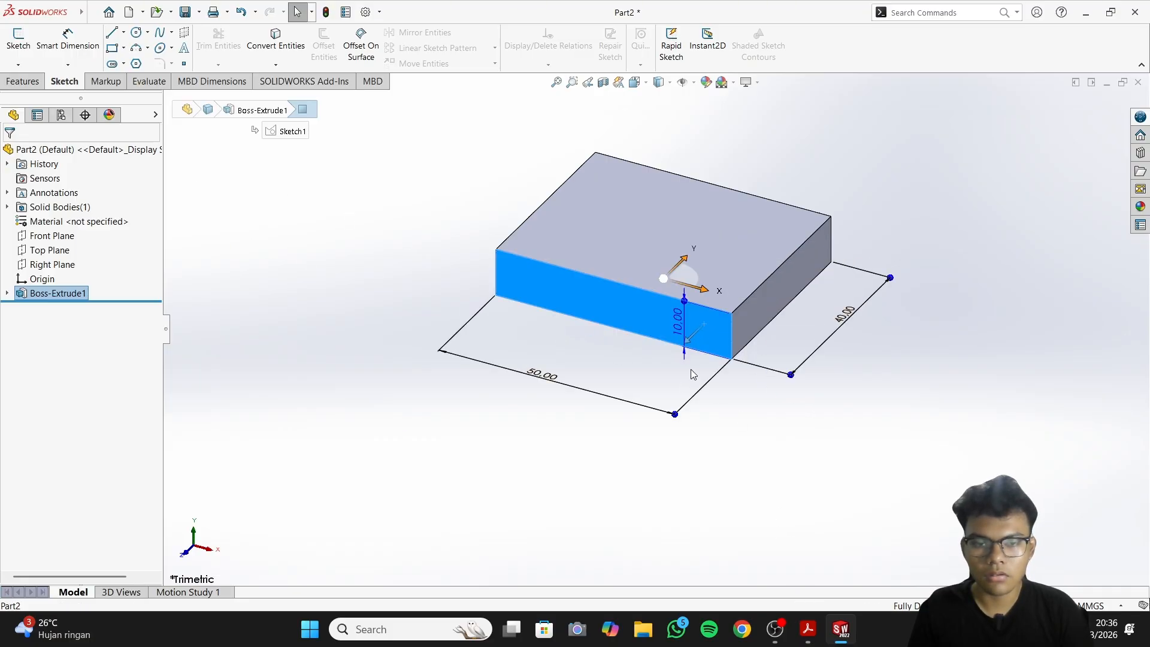
pyautogui.click(18, 42)
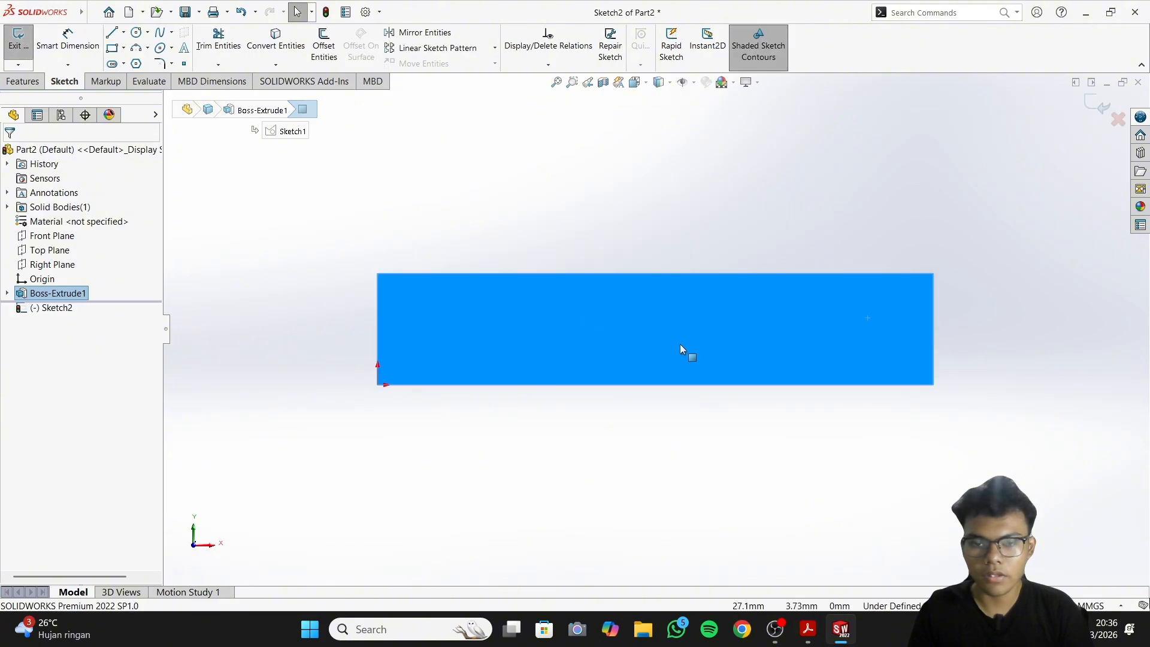
pyautogui.click(809, 629)
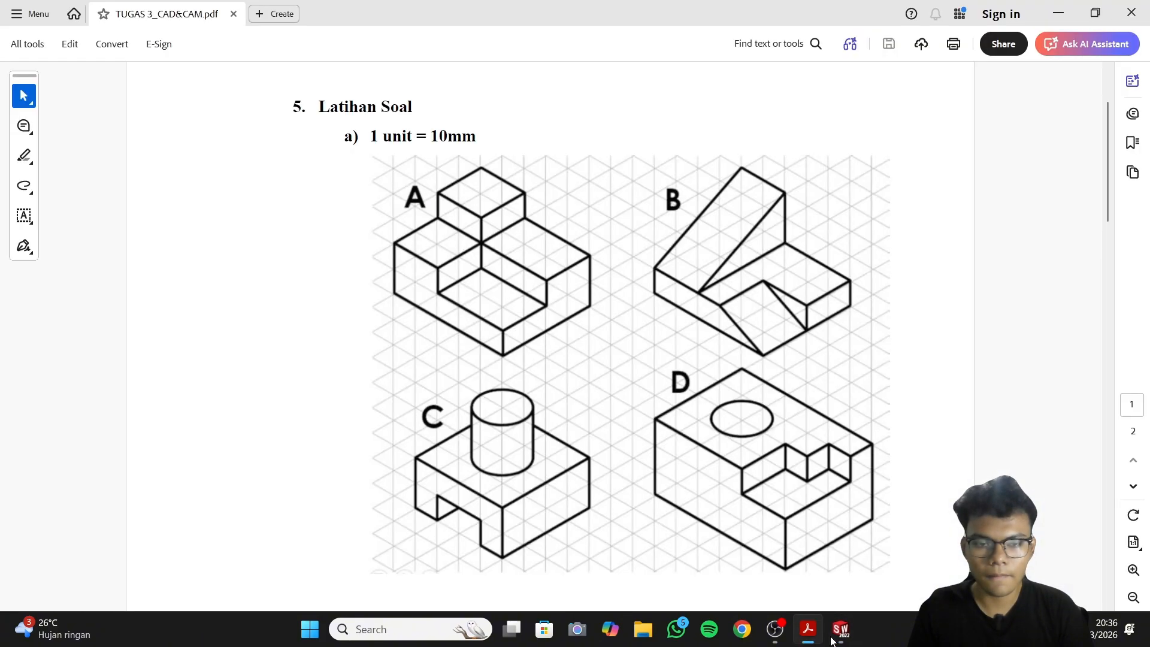
pyautogui.click(839, 629)
pyautogui.click(832, 640)
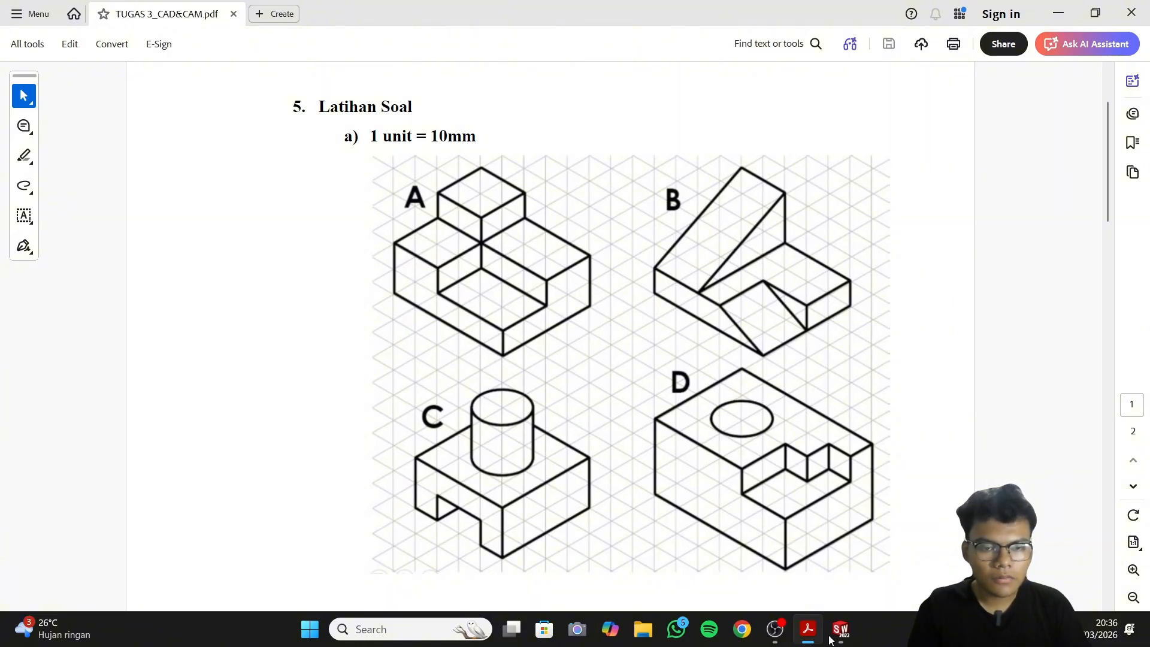
pyautogui.click(836, 634)
# Try to sketch a 10 mm vertical line down the right-hand edge of the block's front face
pyautogui.click(117, 15)
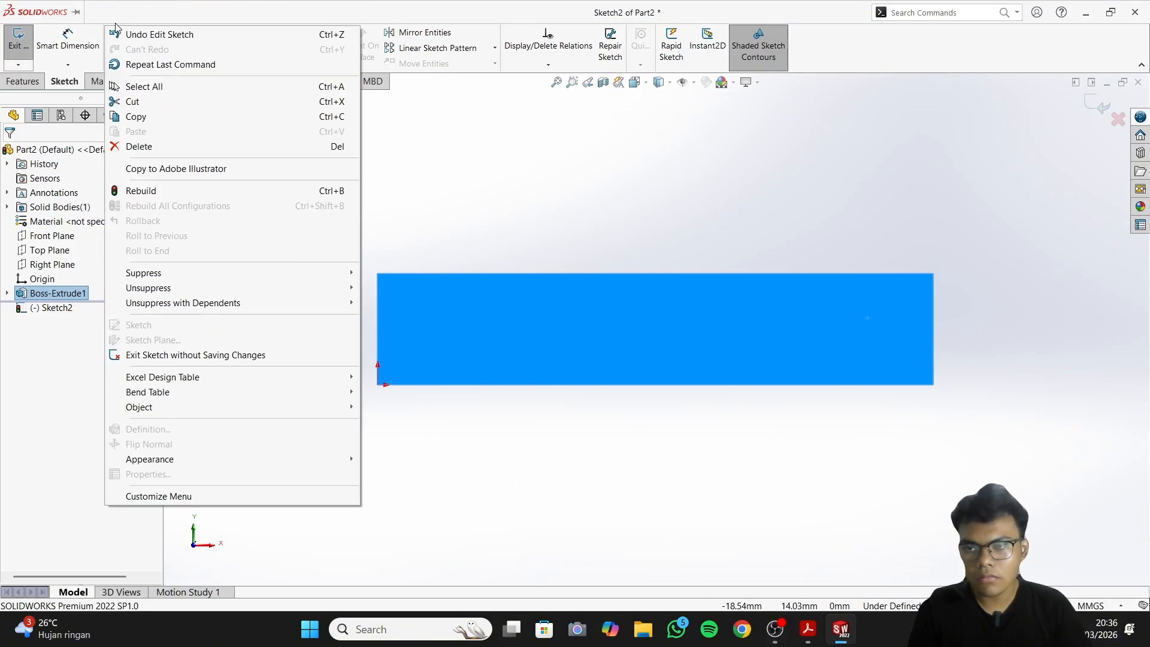
pyautogui.click(398, 131)
pyautogui.click(112, 33)
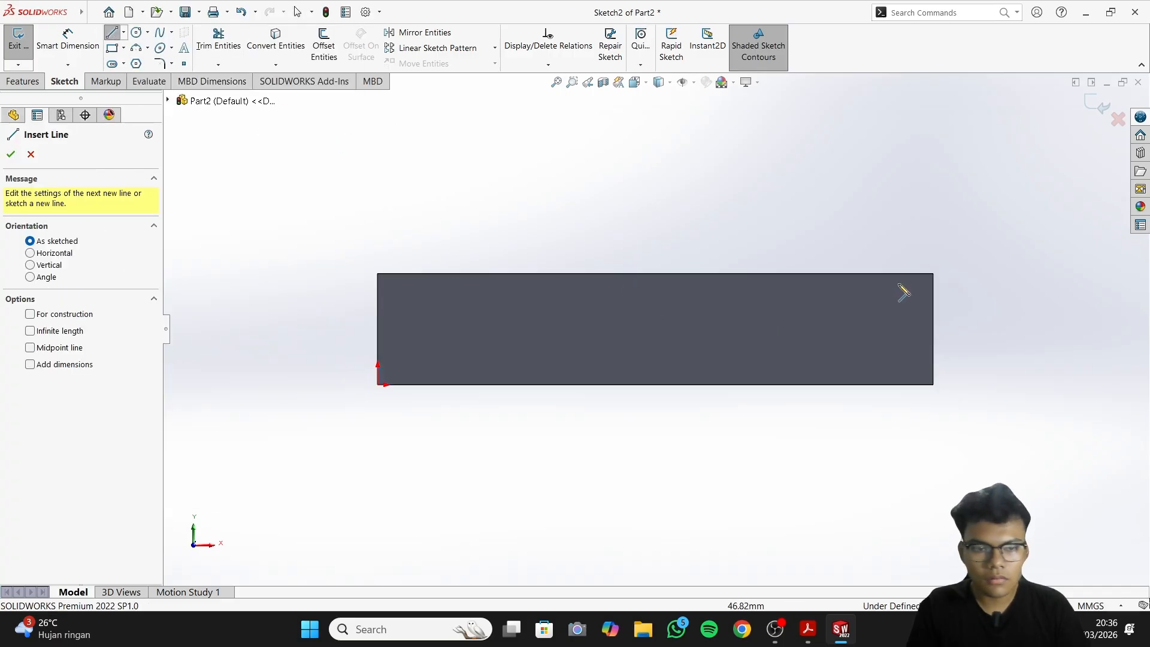
pyautogui.click(933, 273)
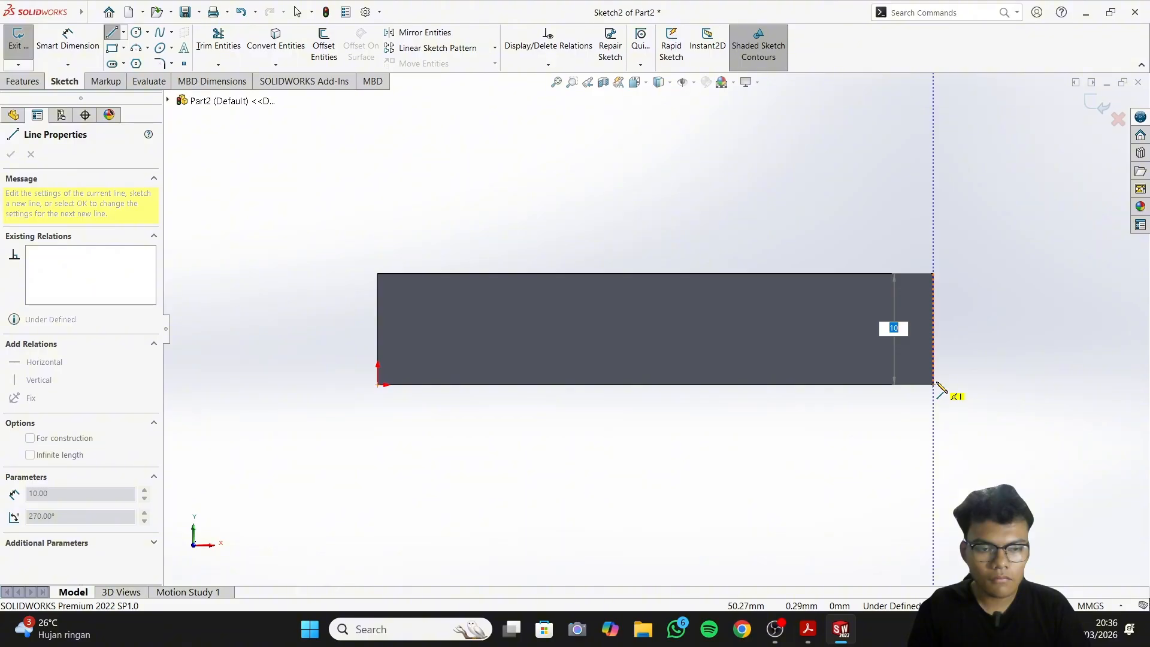
pyautogui.doubleClick(932, 385)
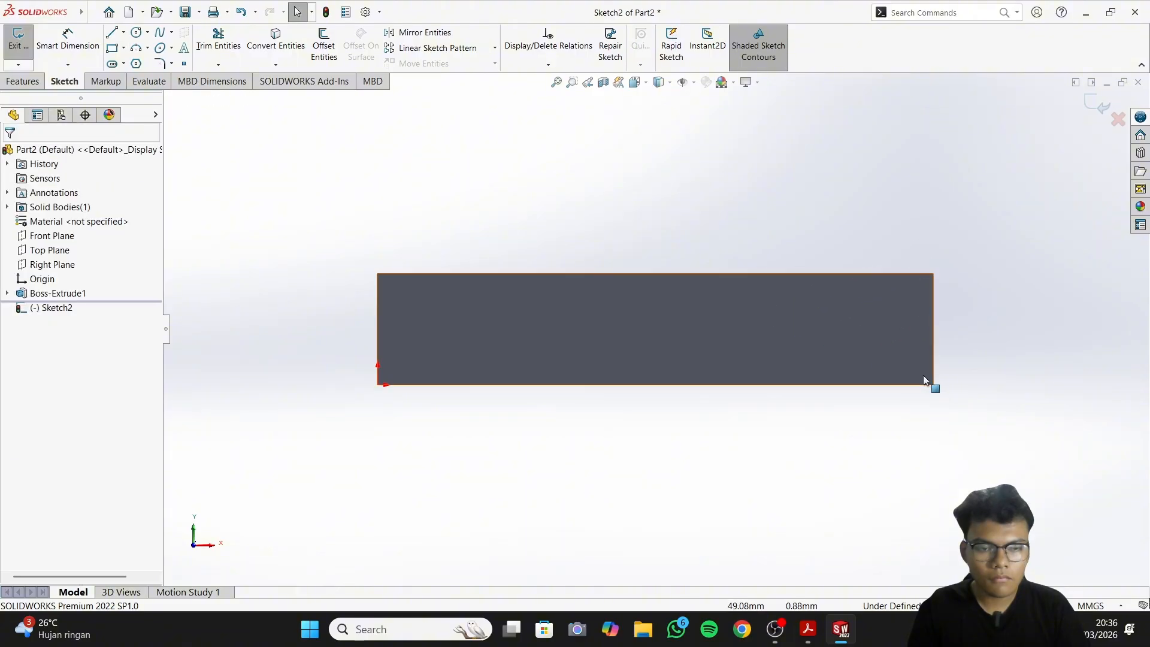
# Check the PDF exercise drawing and sketch a closed right triangle about 13 mm wide and 10 mm tall at the front face's right end
pyautogui.click(808, 630)
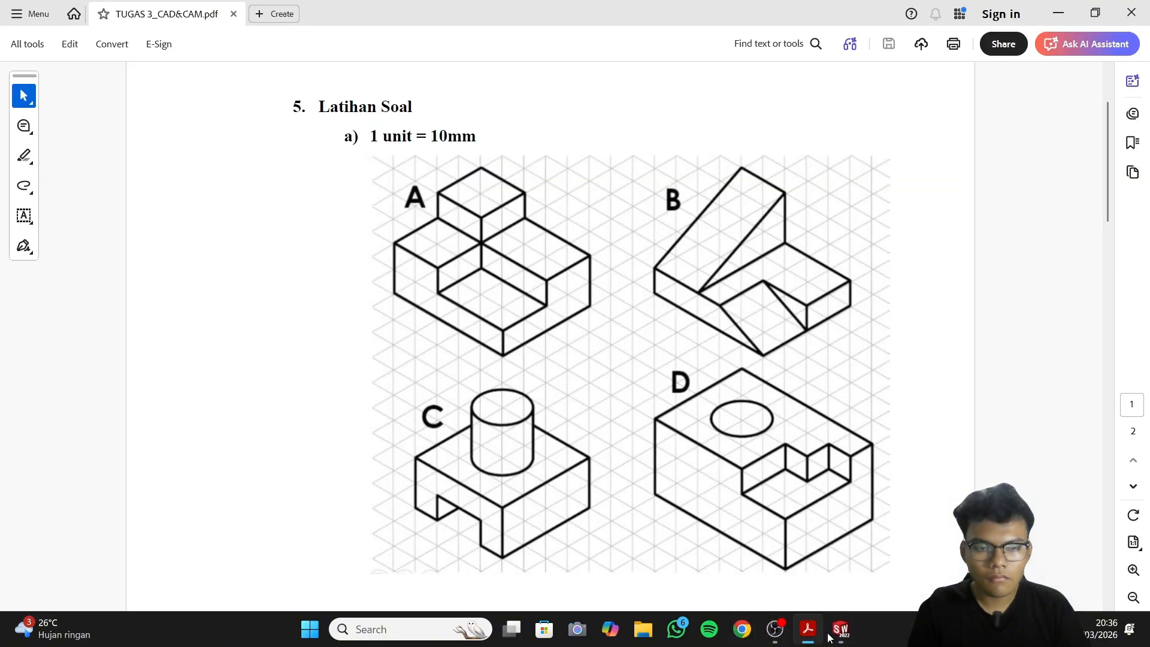
pyautogui.click(840, 631)
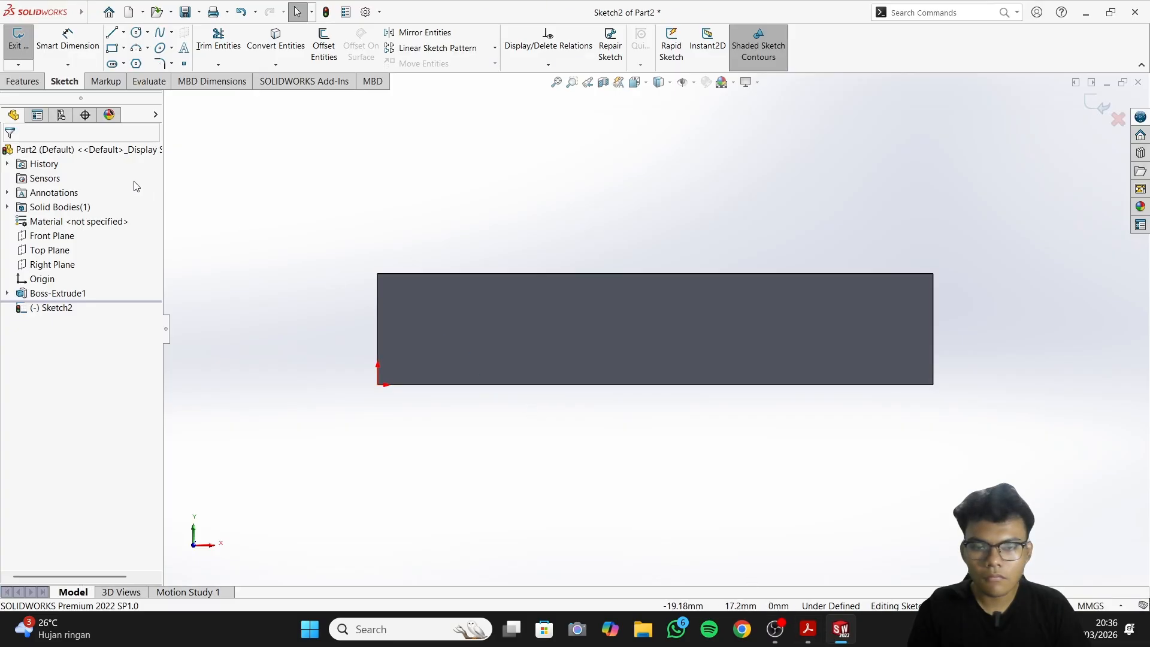
pyautogui.click(124, 32)
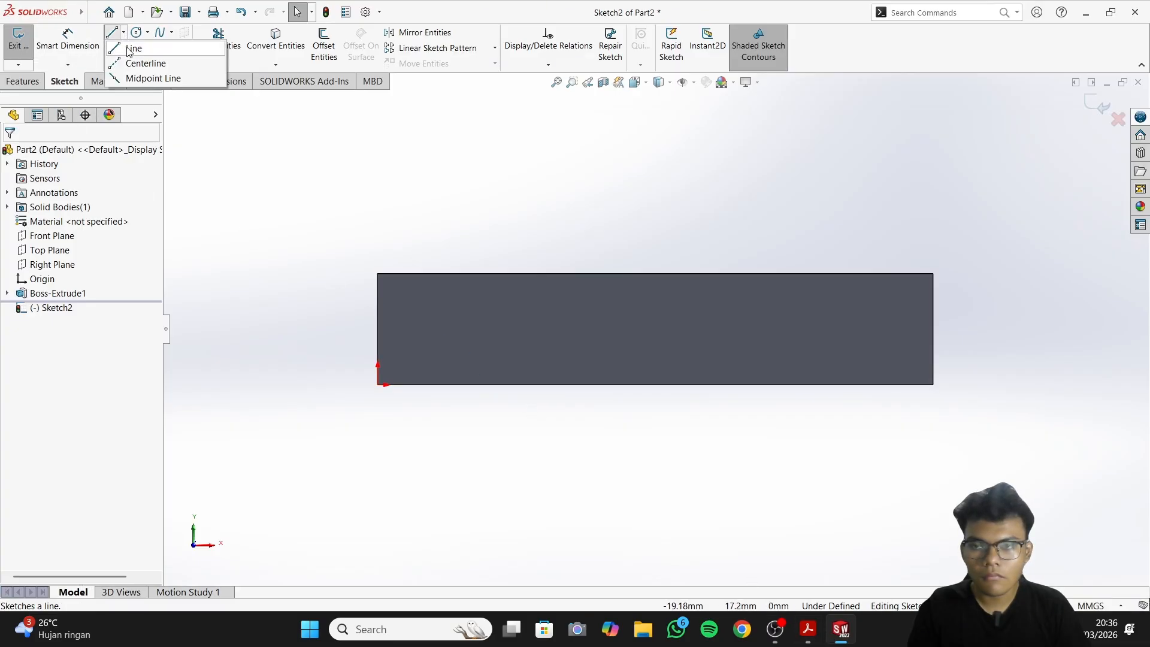
pyautogui.click(130, 48)
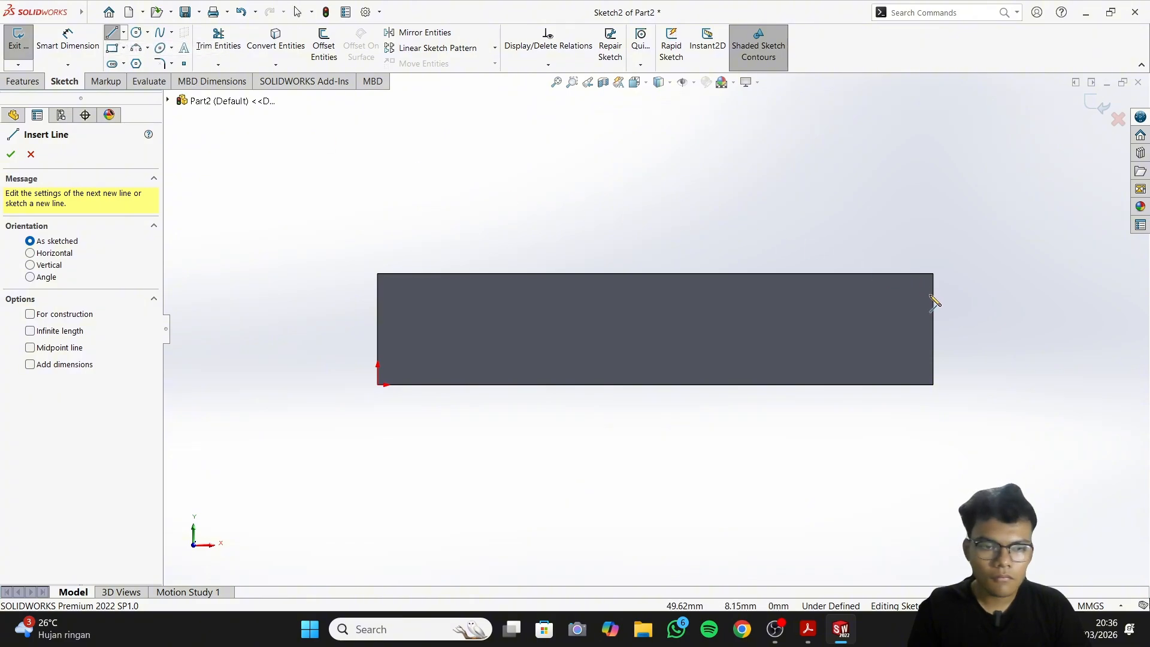
pyautogui.click(842, 634)
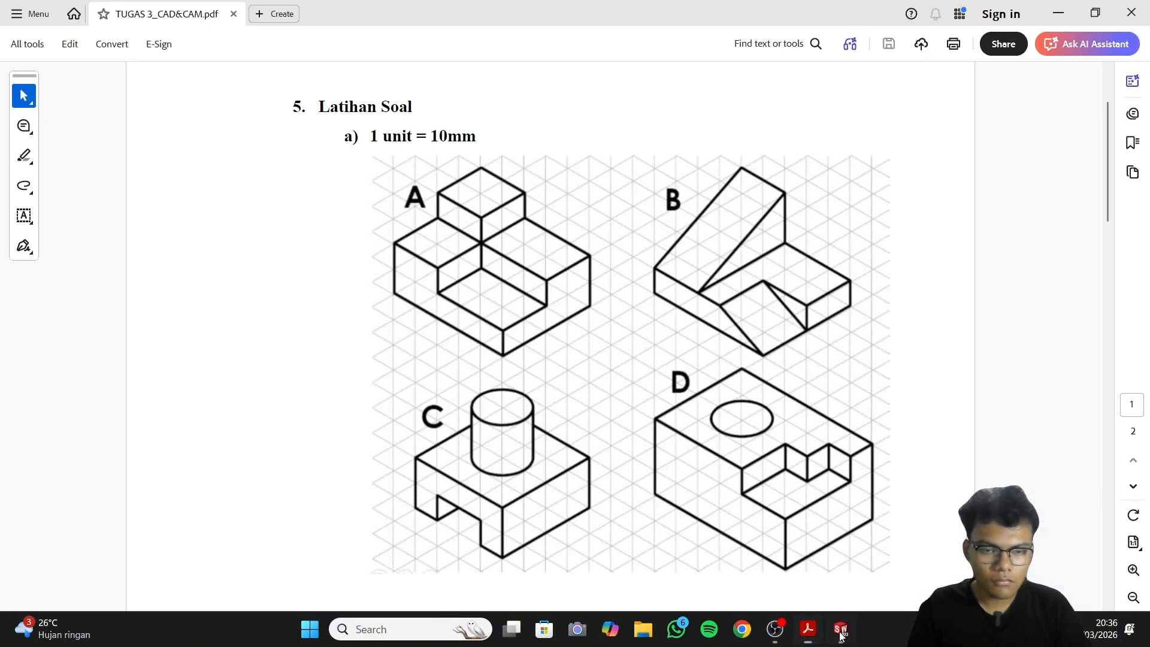
pyautogui.click(841, 634)
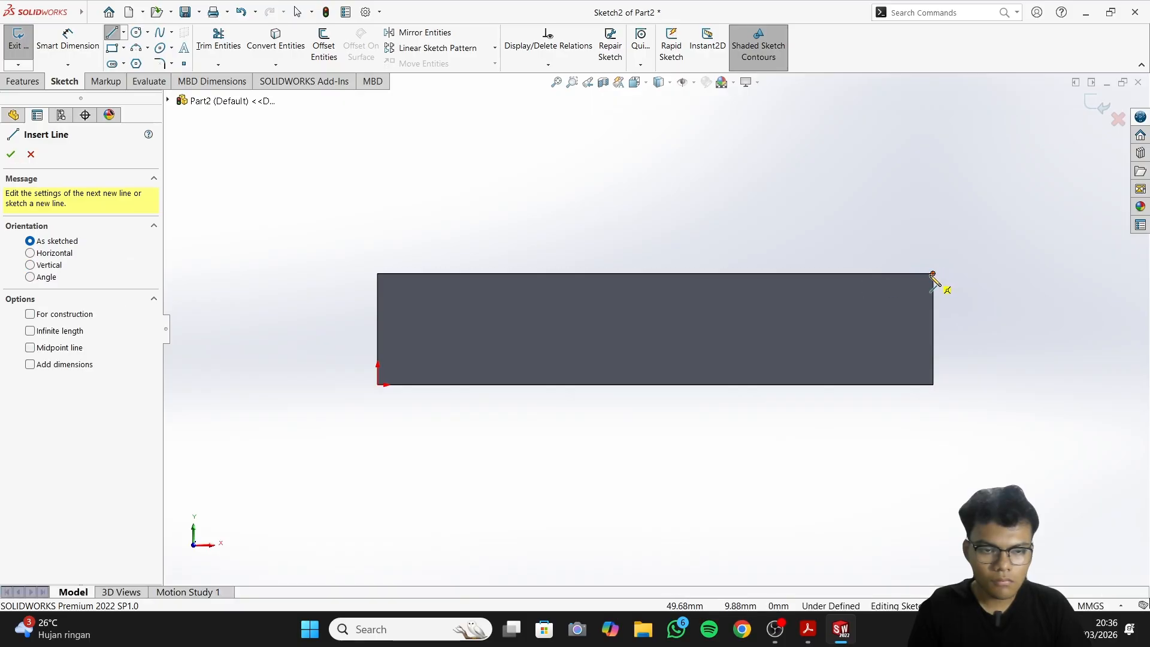
pyautogui.click(932, 274)
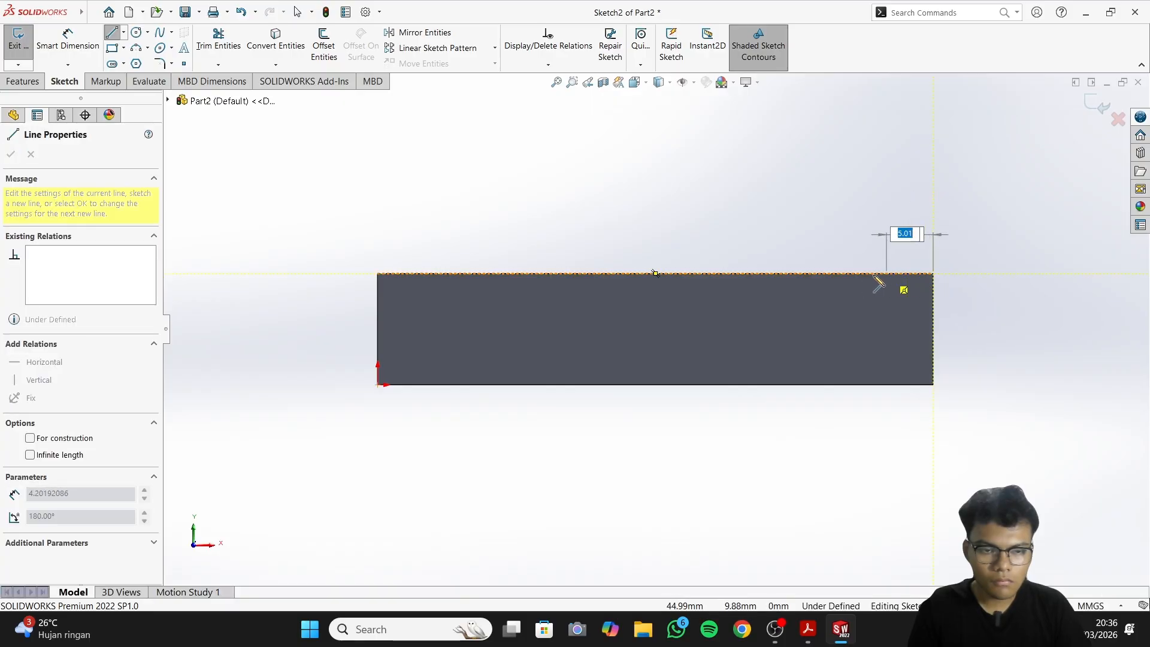
pyautogui.click(788, 275)
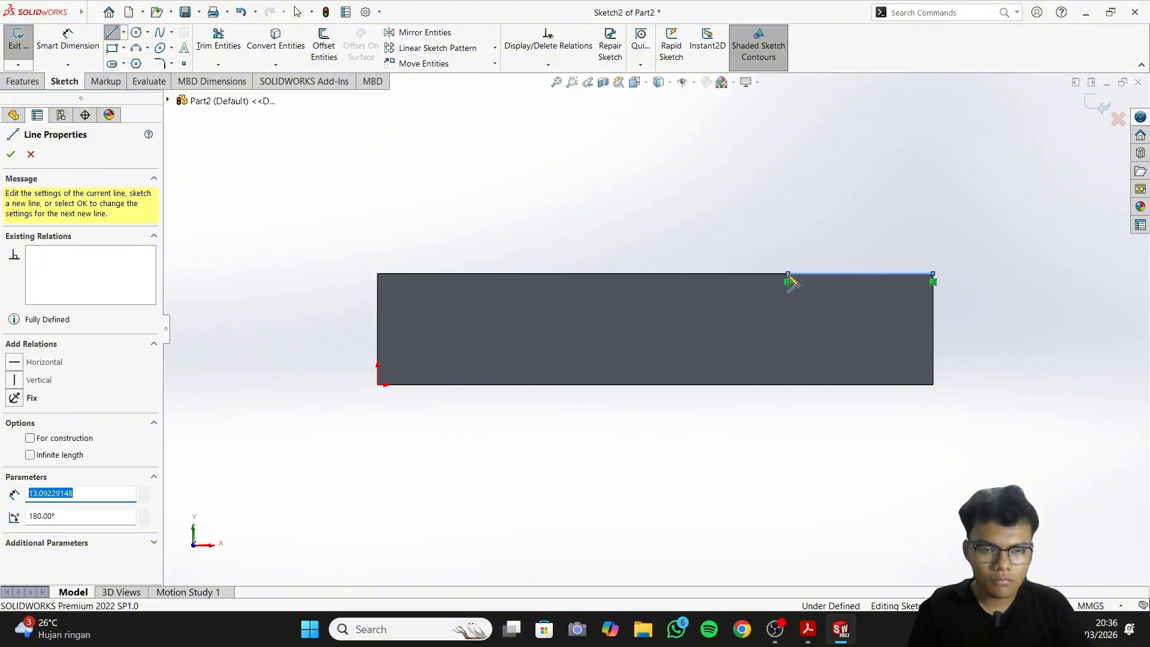
pyautogui.click(932, 385)
pyautogui.click(933, 274)
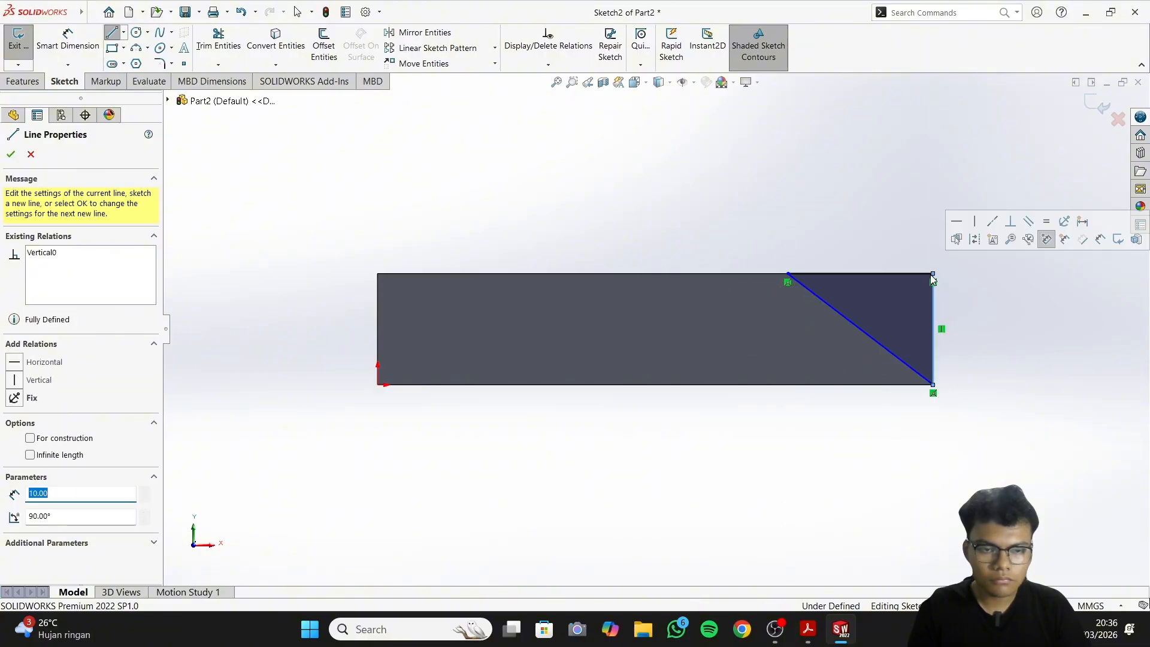
pyautogui.rightClick(812, 229)
pyautogui.click(846, 236)
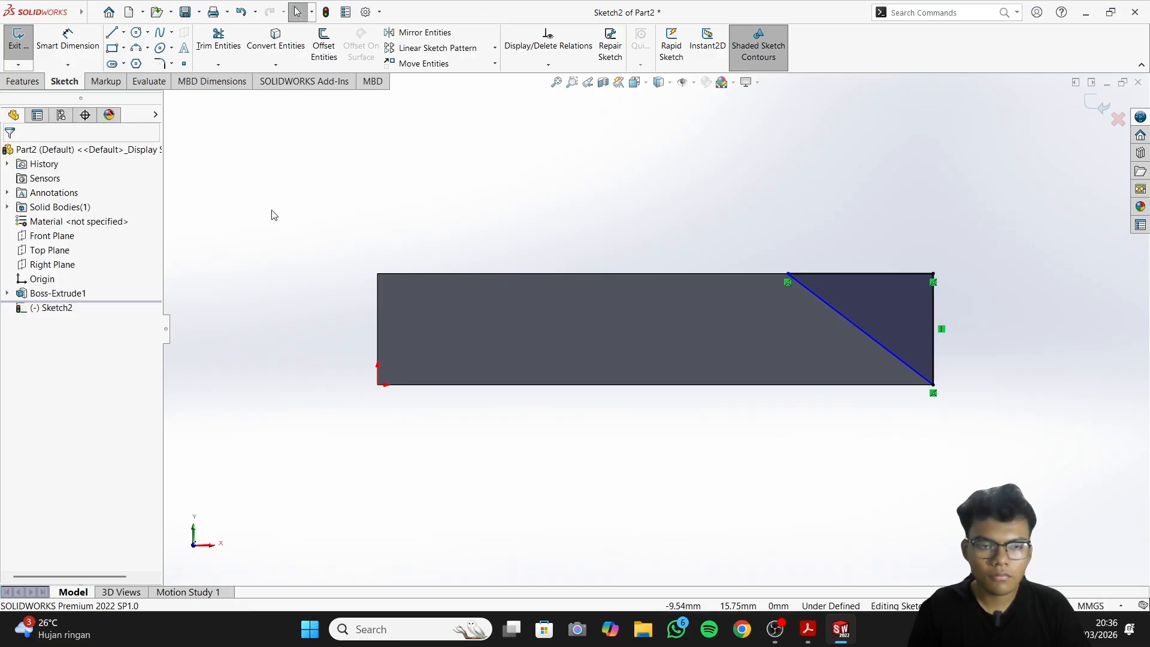
# Set the length of the triangle's top edge to 20 mm with a dimension
pyautogui.click(67, 41)
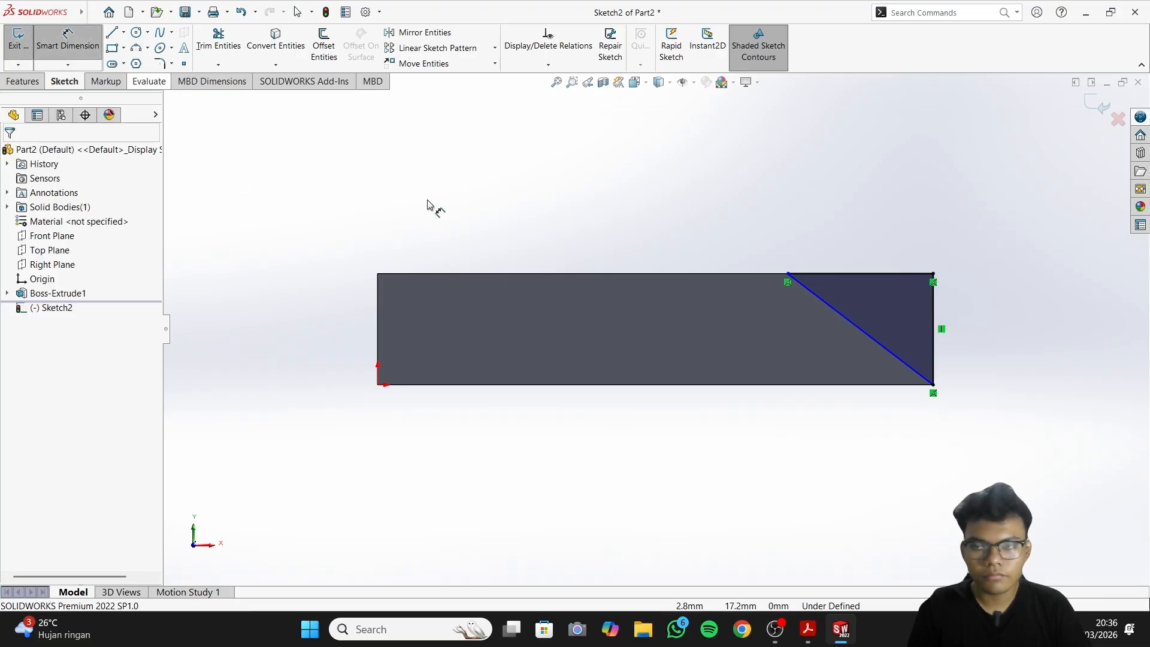
pyautogui.click(835, 276)
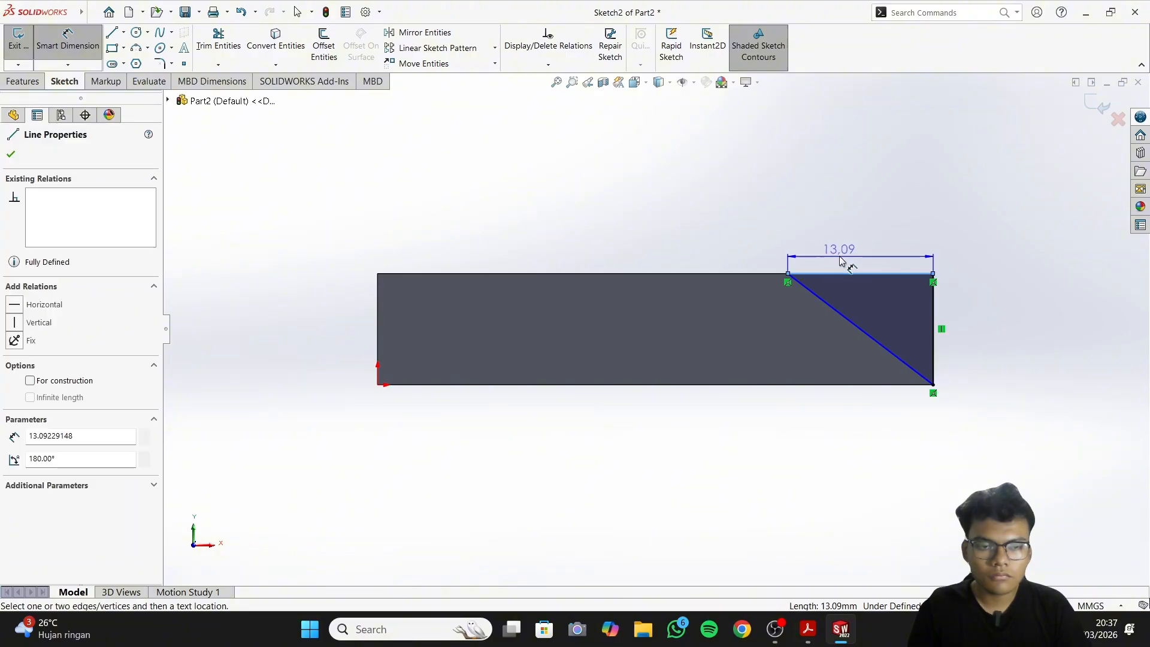
pyautogui.click(853, 252)
pyautogui.write('20')
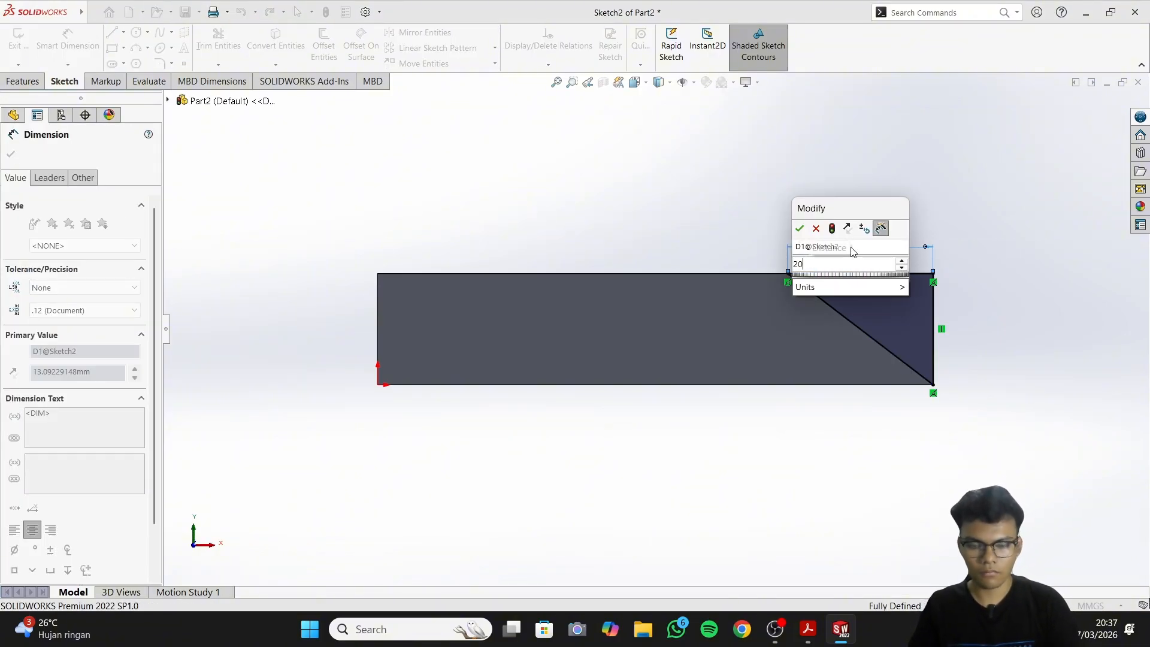
pyautogui.press('Return')
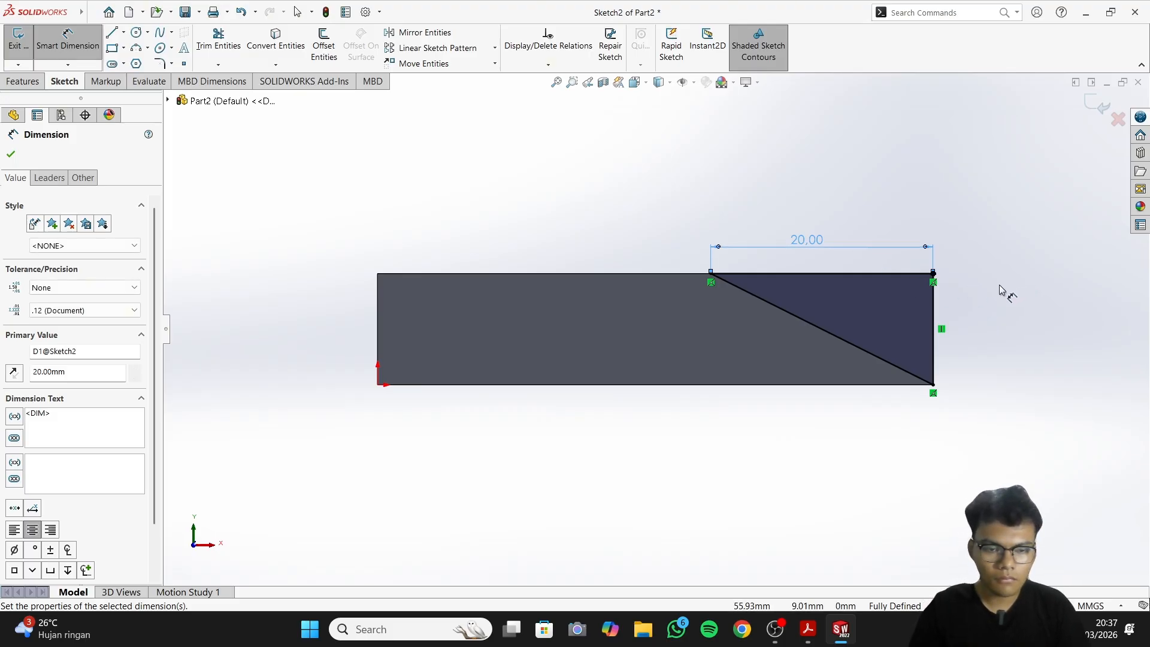
pyautogui.click(970, 445)
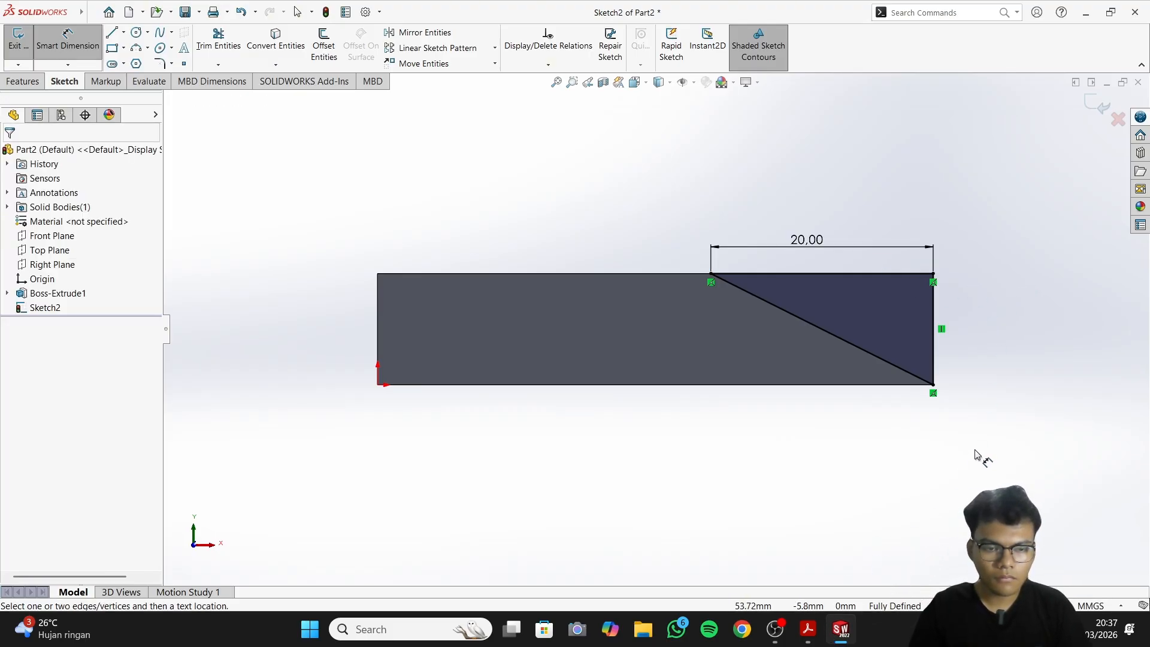
pyautogui.press('Escape')
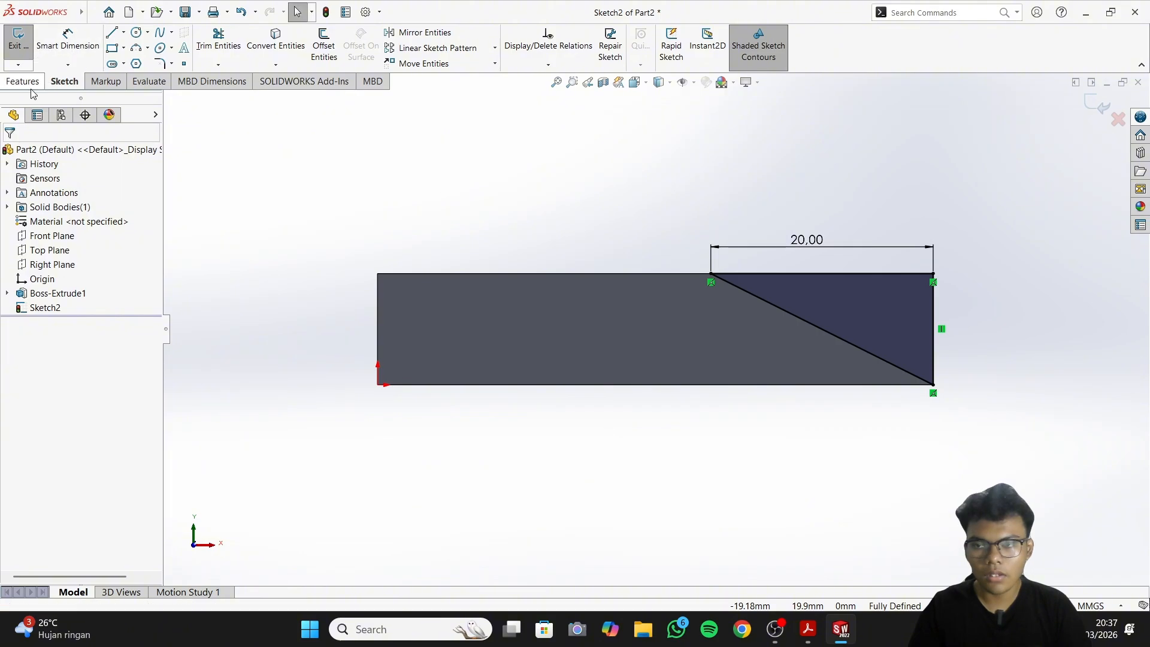
# Cut the triangular profile 20 mm blind into the block
pyautogui.click(24, 81)
pyautogui.click(206, 45)
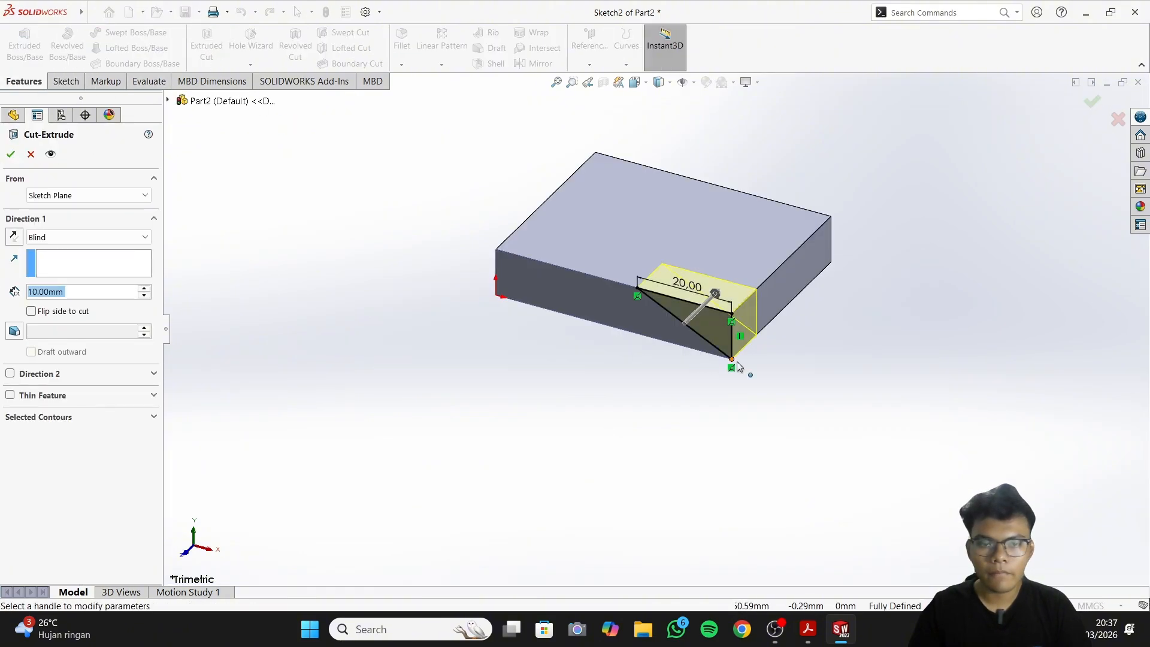
pyautogui.moveTo(785, 408); pyautogui.dragTo(712, 418, button='middle')
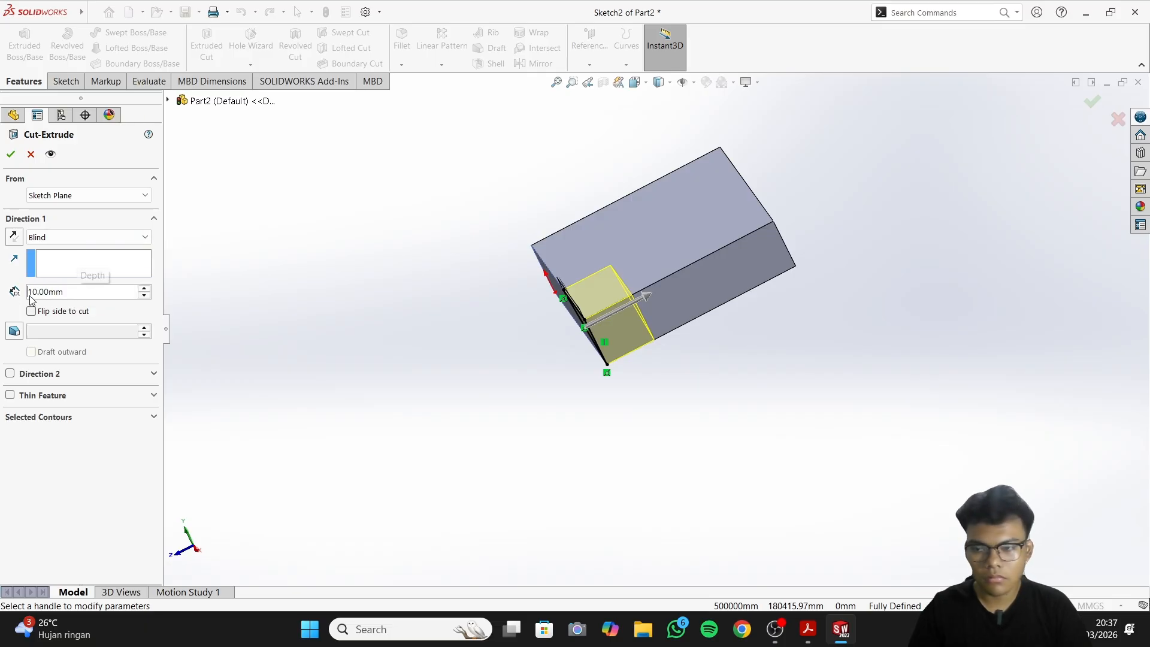
pyautogui.write('20')
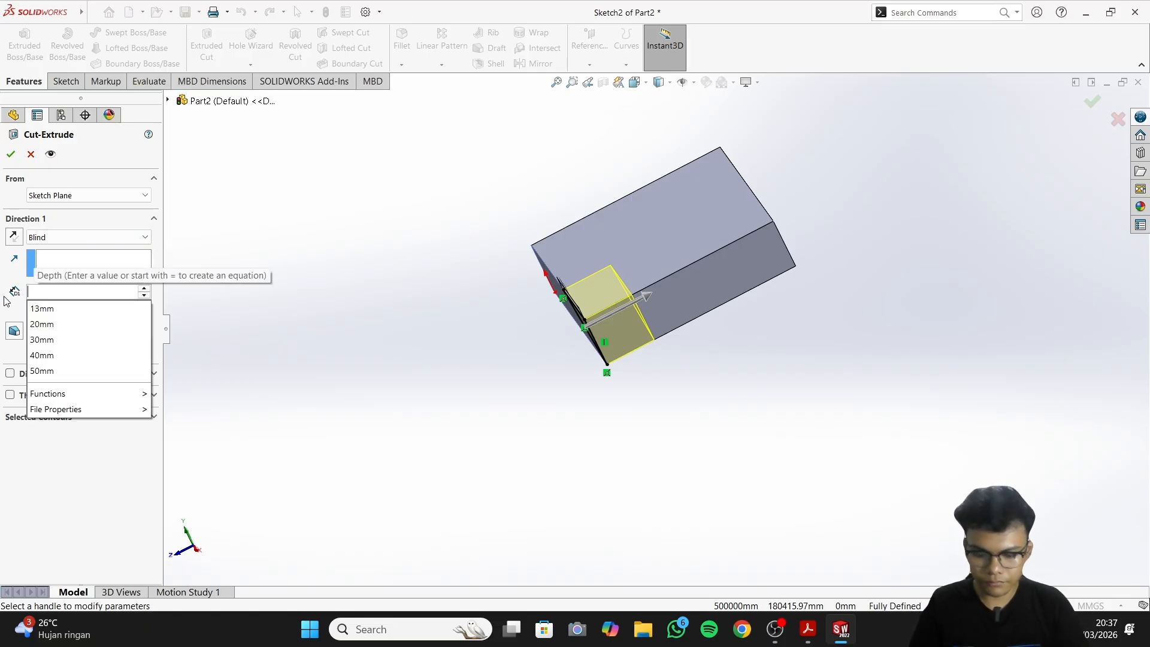
pyautogui.press('Return')
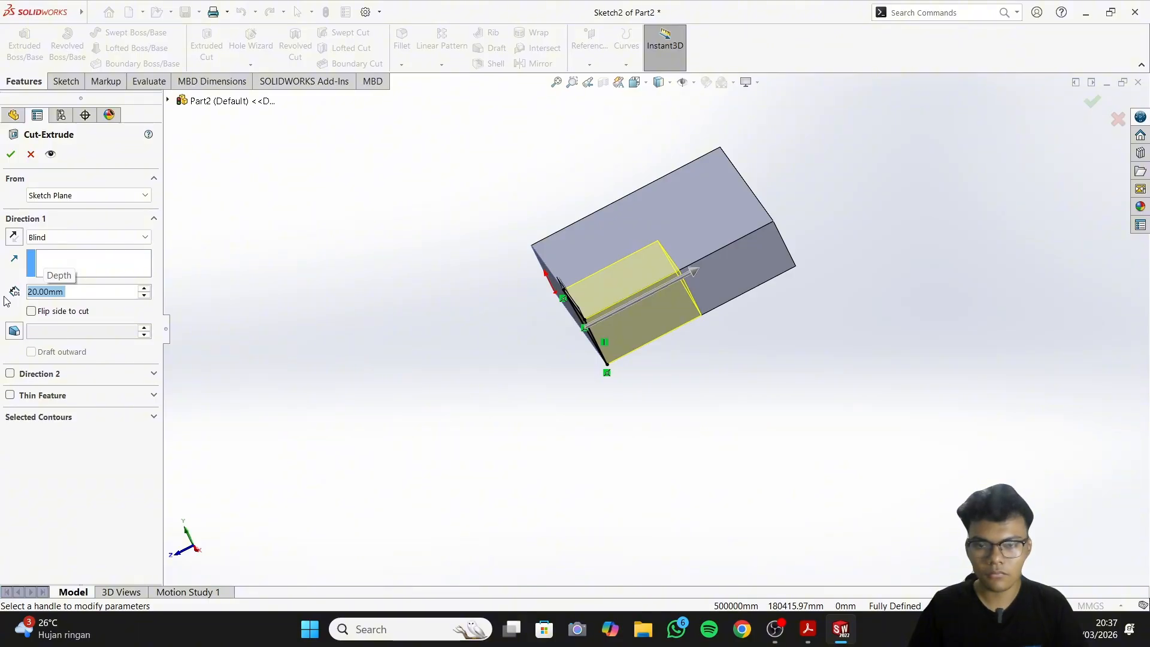
pyautogui.click(10, 154)
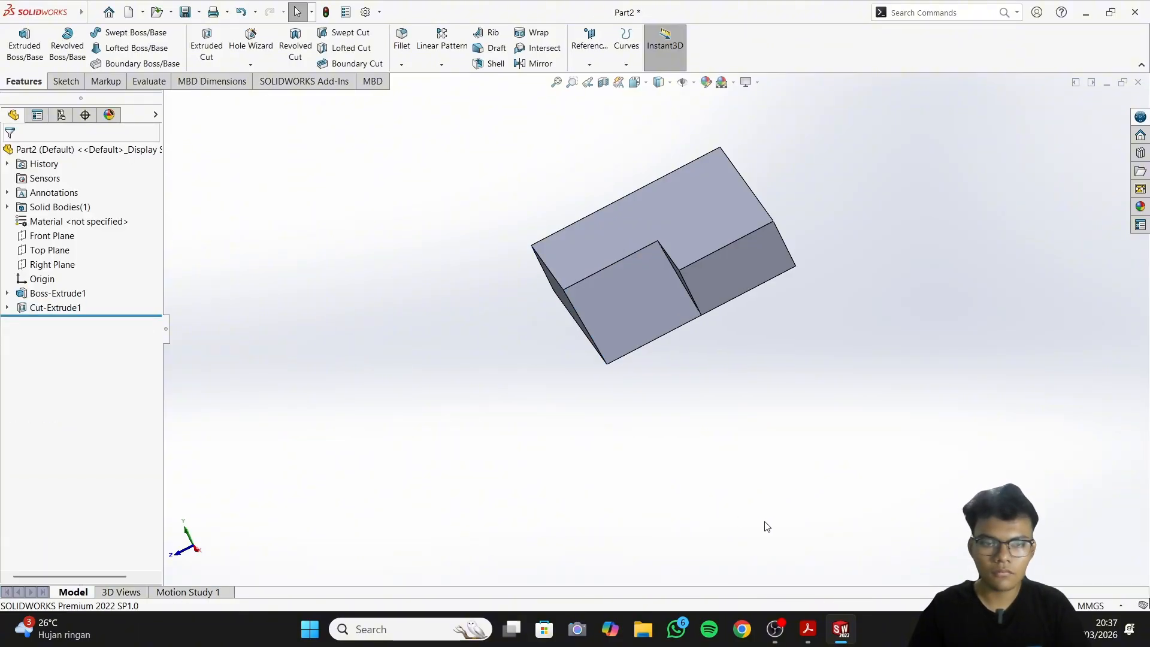
# Compare the cut block with part B in the PDF exercise drawing and start a sketch on the block's top face
pyautogui.moveTo(796, 549); pyautogui.dragTo(819, 536, button='middle')
pyautogui.click(810, 636)
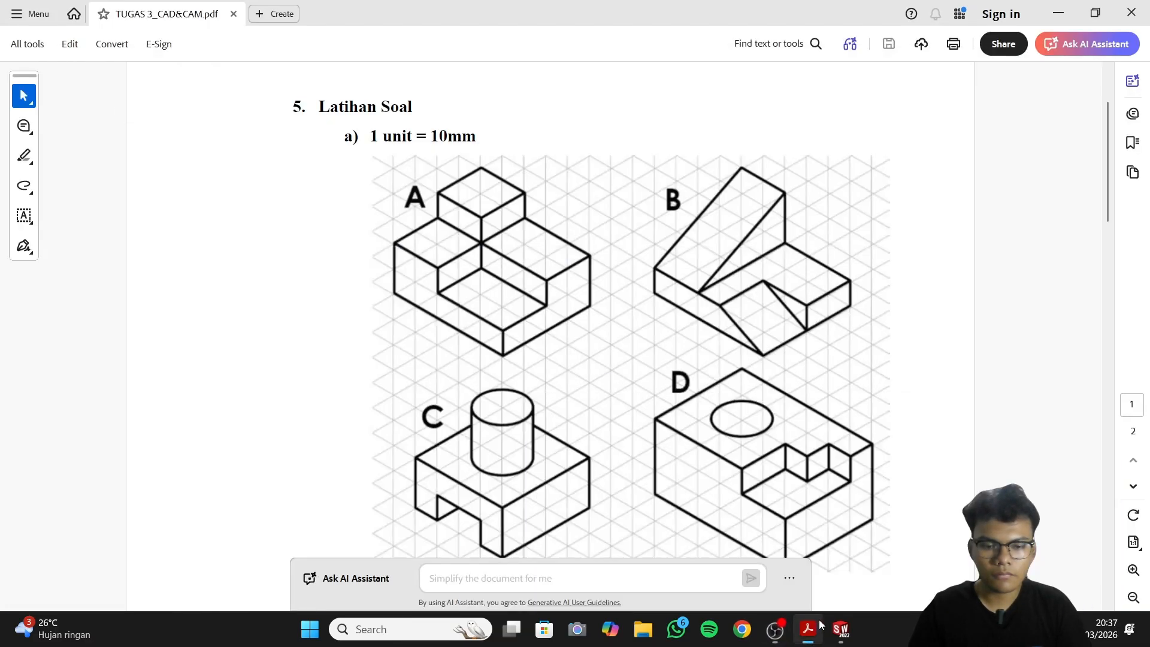
pyautogui.click(844, 630)
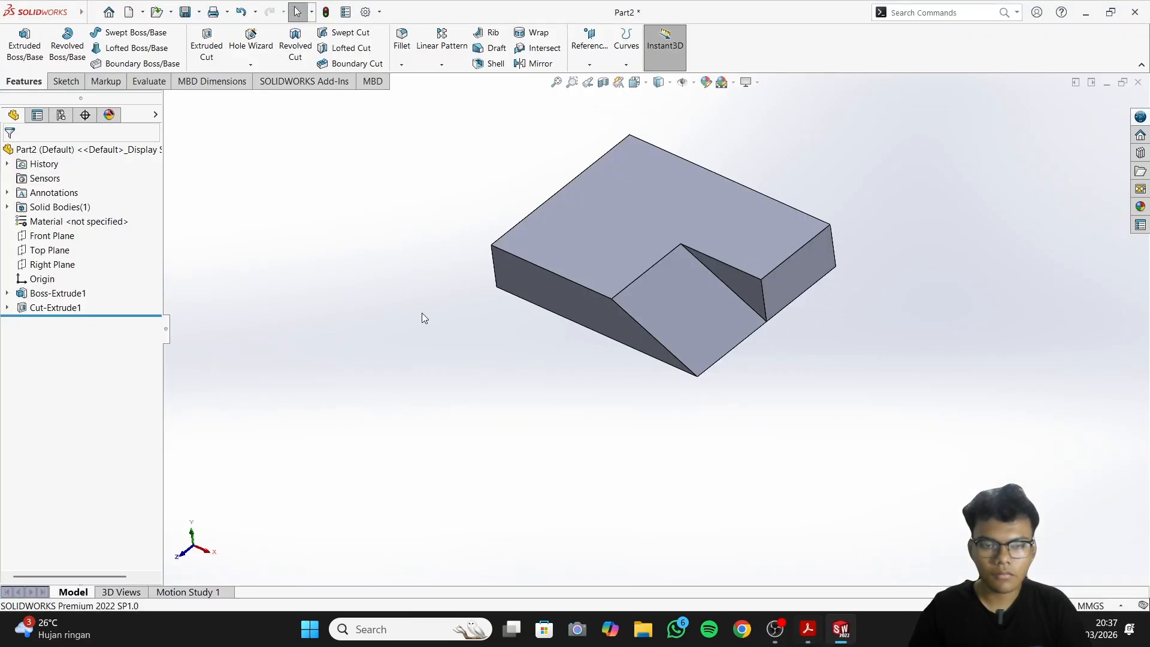
pyautogui.click(57, 78)
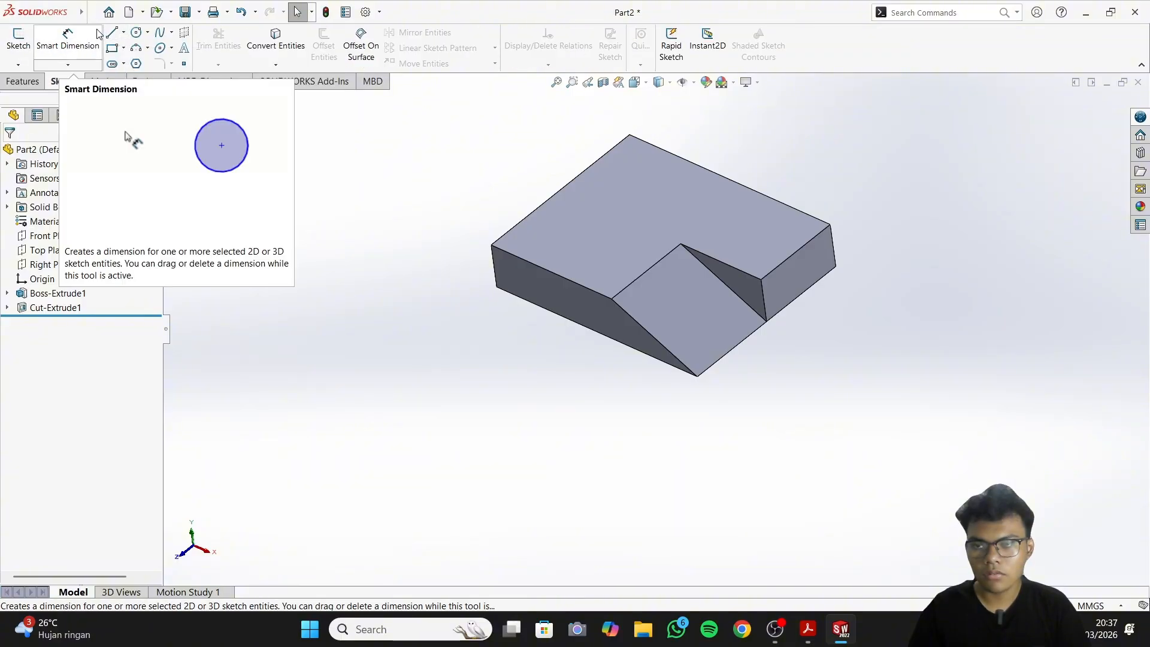
pyautogui.click(18, 37)
pyautogui.click(570, 234)
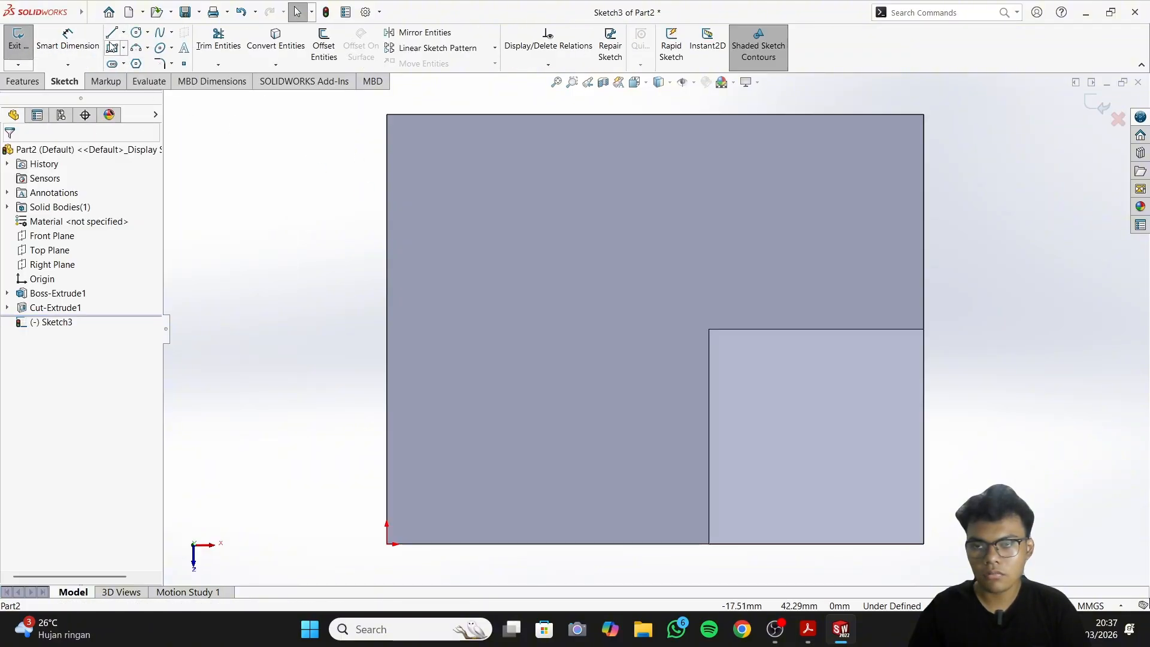
# Sketch a closed rectangular strip about 14 mm wide and 40 mm long along the top face's left edge, opposite the sloped cut
pyautogui.click(111, 32)
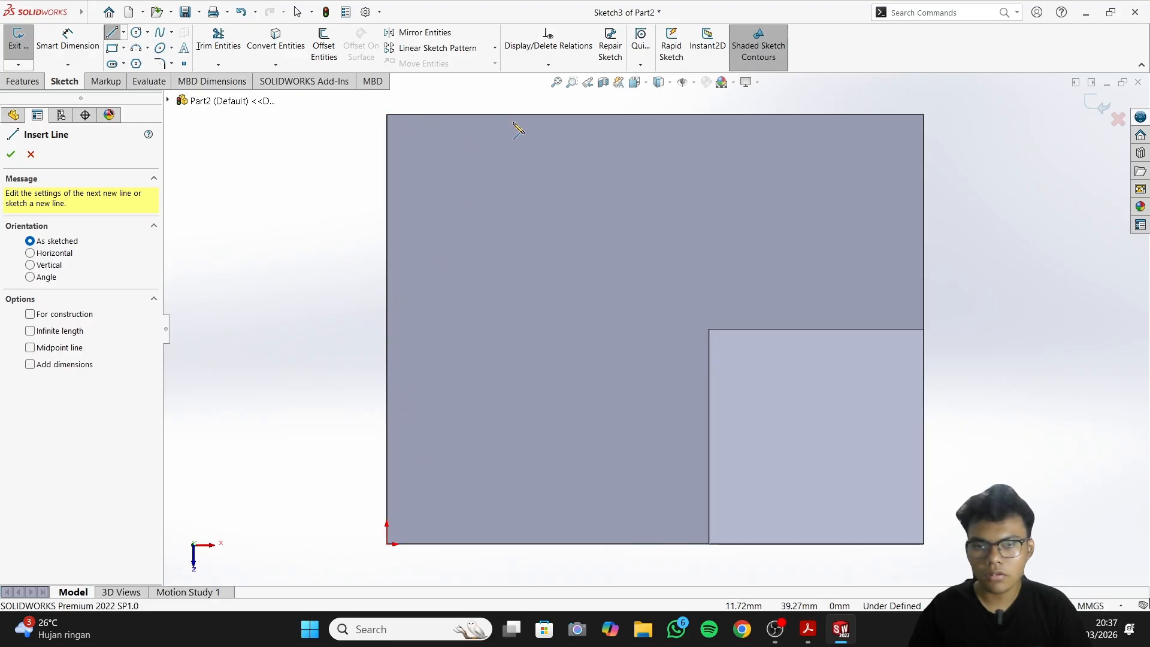
pyautogui.click(386, 113)
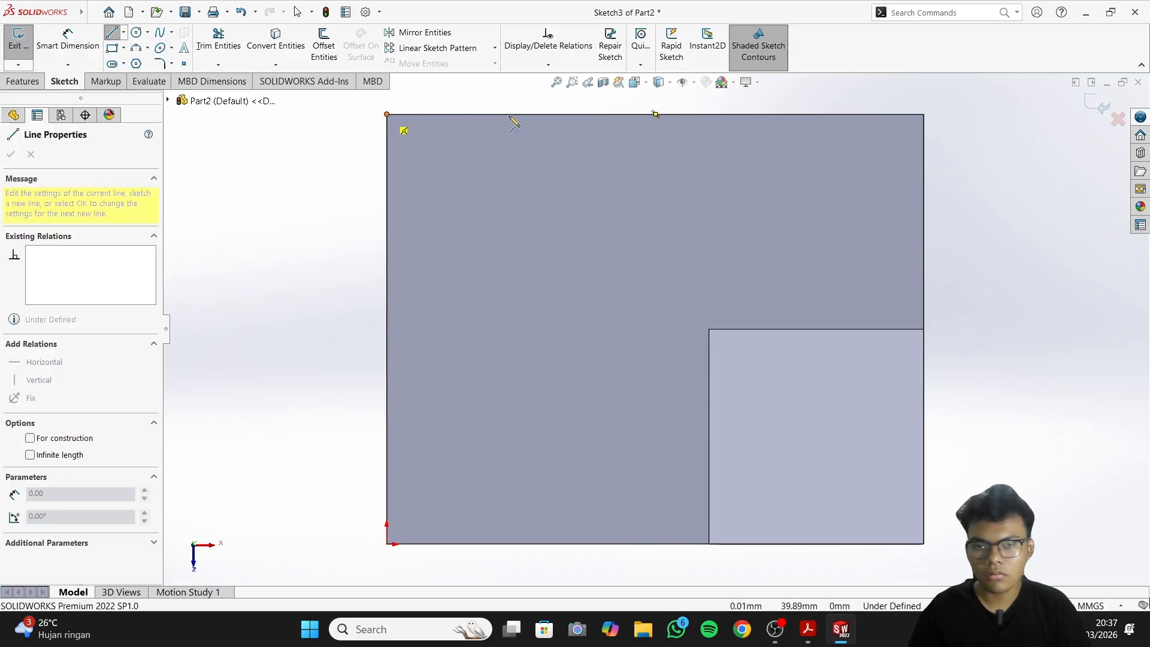
pyautogui.click(535, 114)
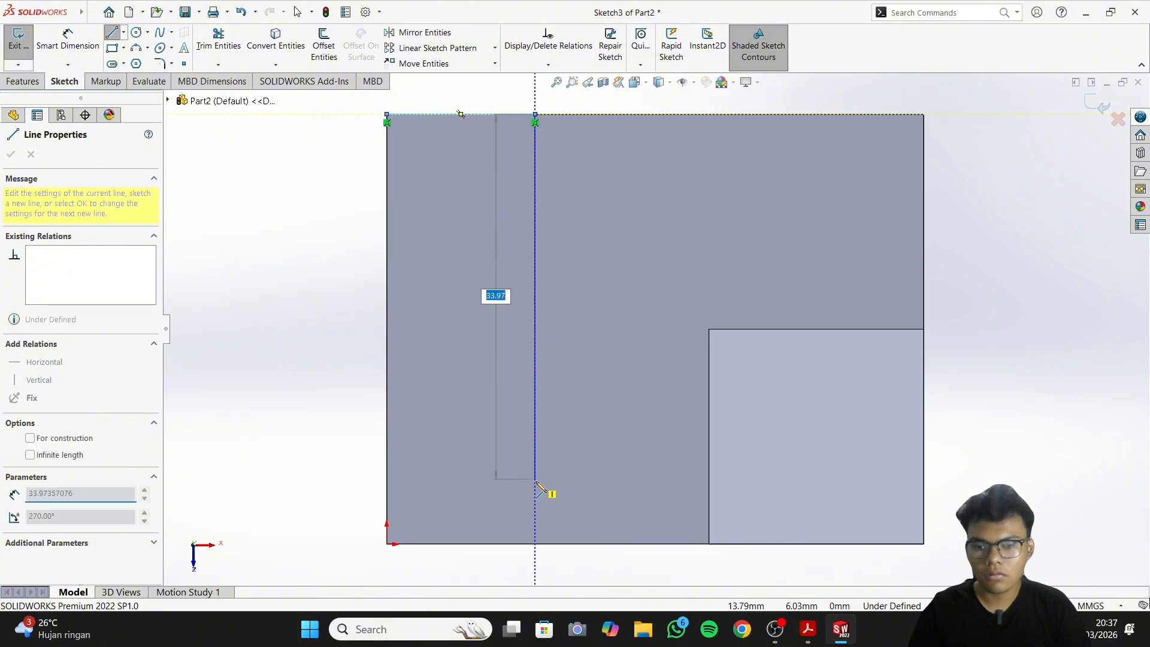
pyautogui.click(535, 544)
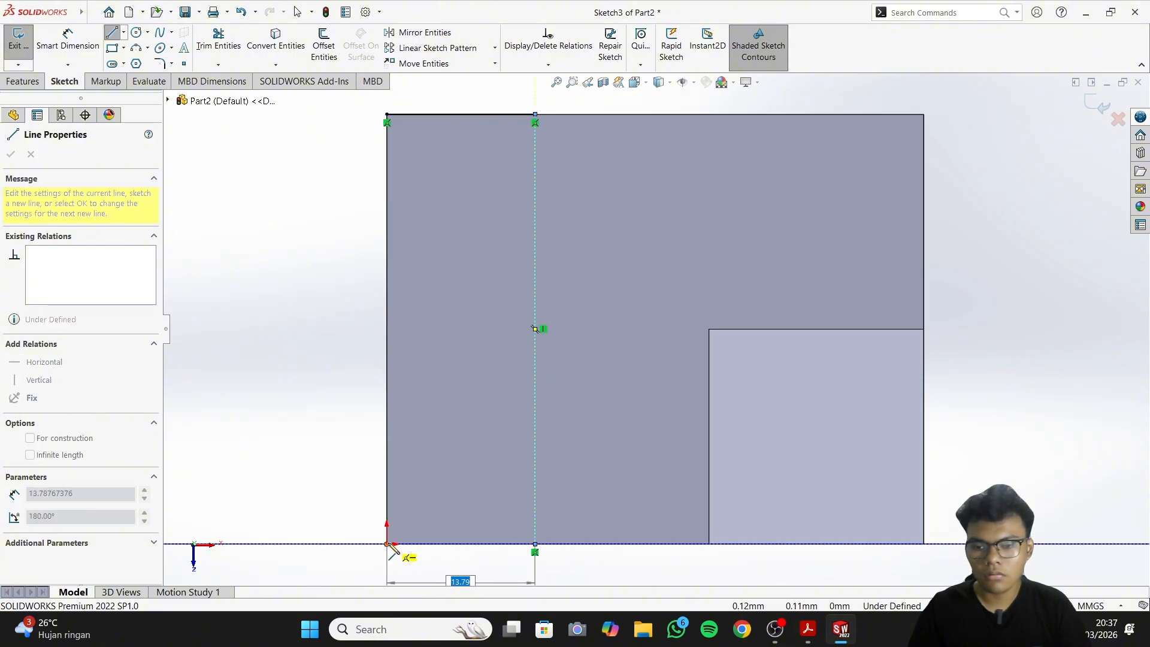
pyautogui.click(386, 544)
pyautogui.click(386, 115)
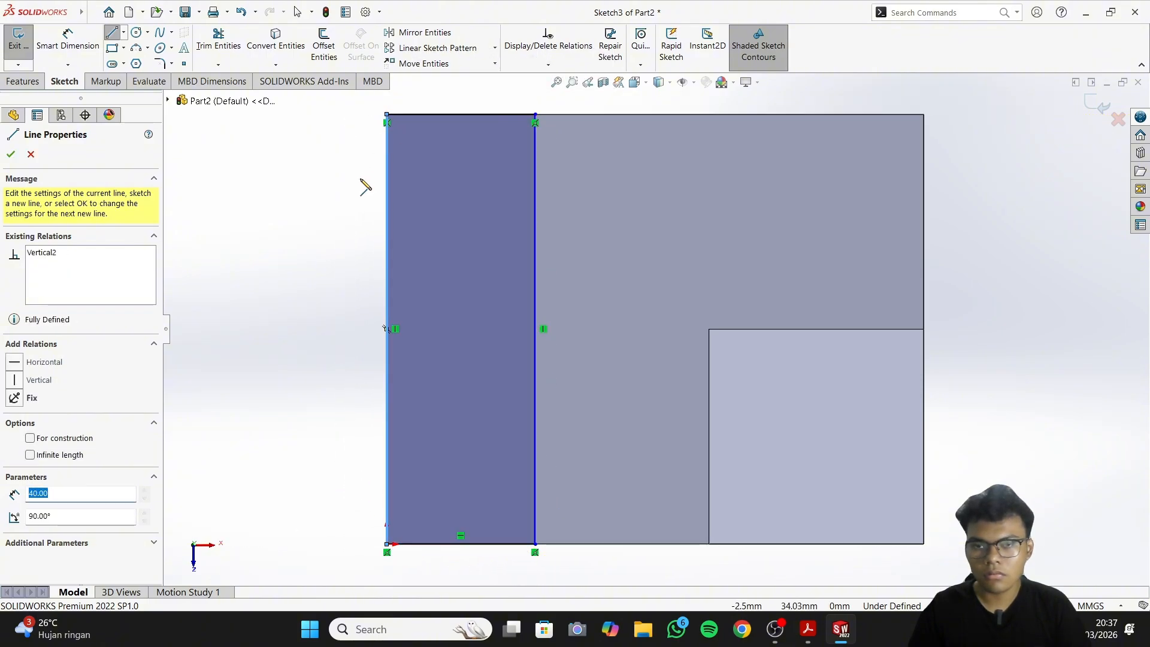
pyautogui.rightClick(368, 187)
pyautogui.click(386, 190)
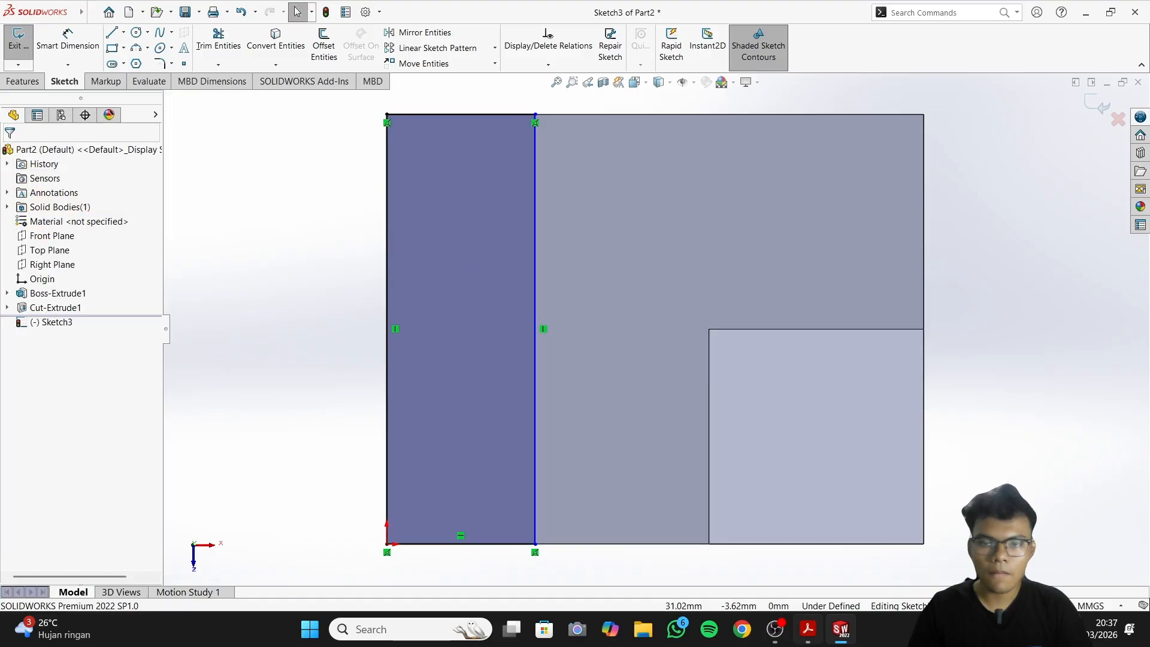
# Check the PDF exercise drawing and try to dimension the length of the strip's inner long edge
pyautogui.click(807, 630)
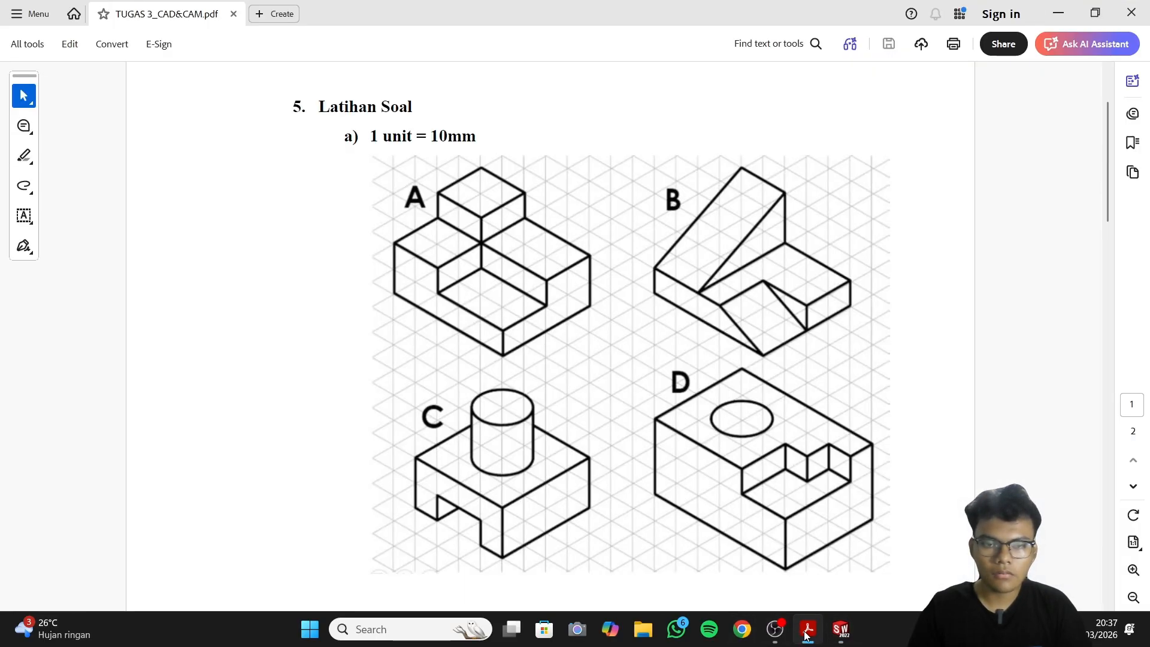
pyautogui.click(807, 630)
pyautogui.click(68, 37)
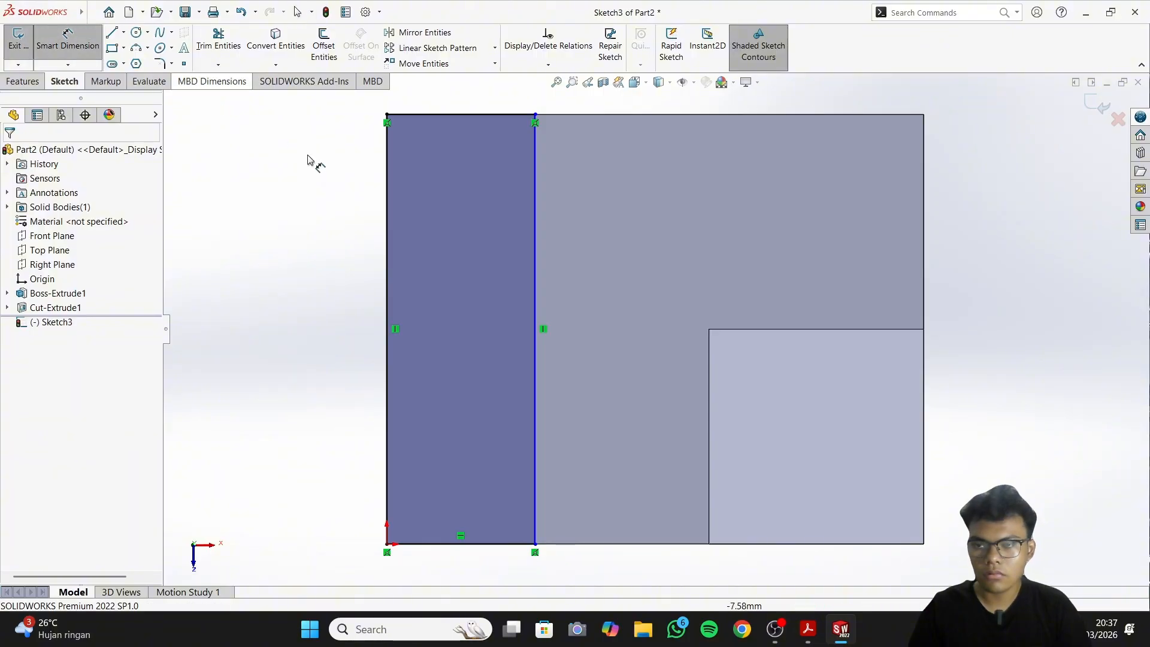
pyautogui.click(542, 267)
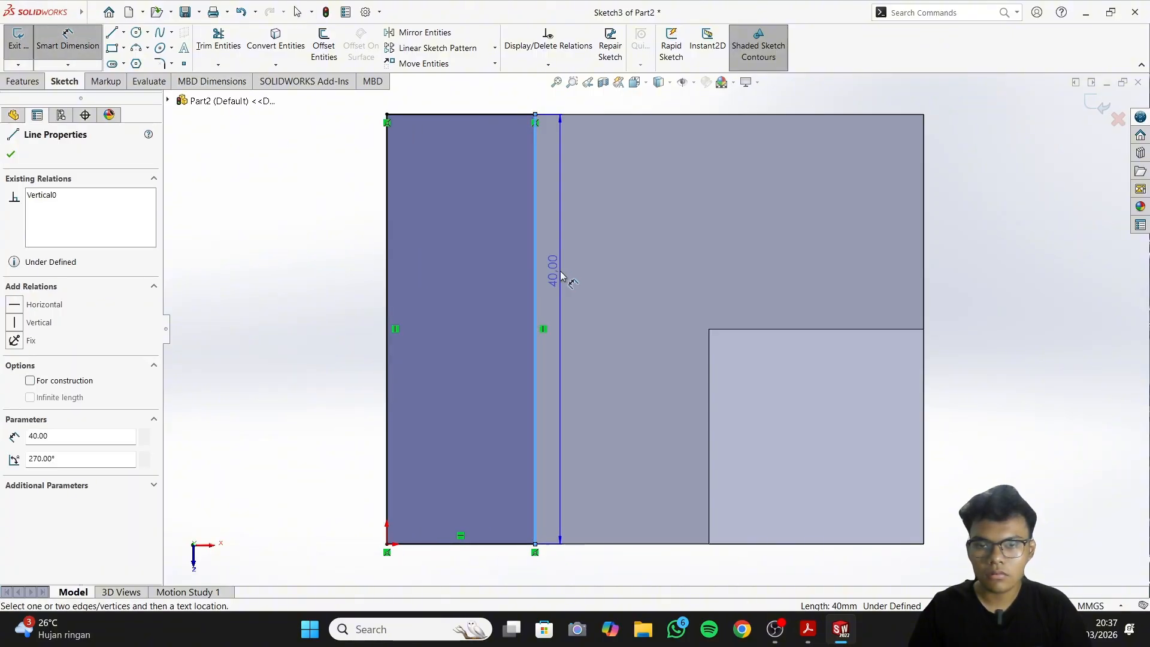
pyautogui.click(599, 315)
pyautogui.click(648, 406)
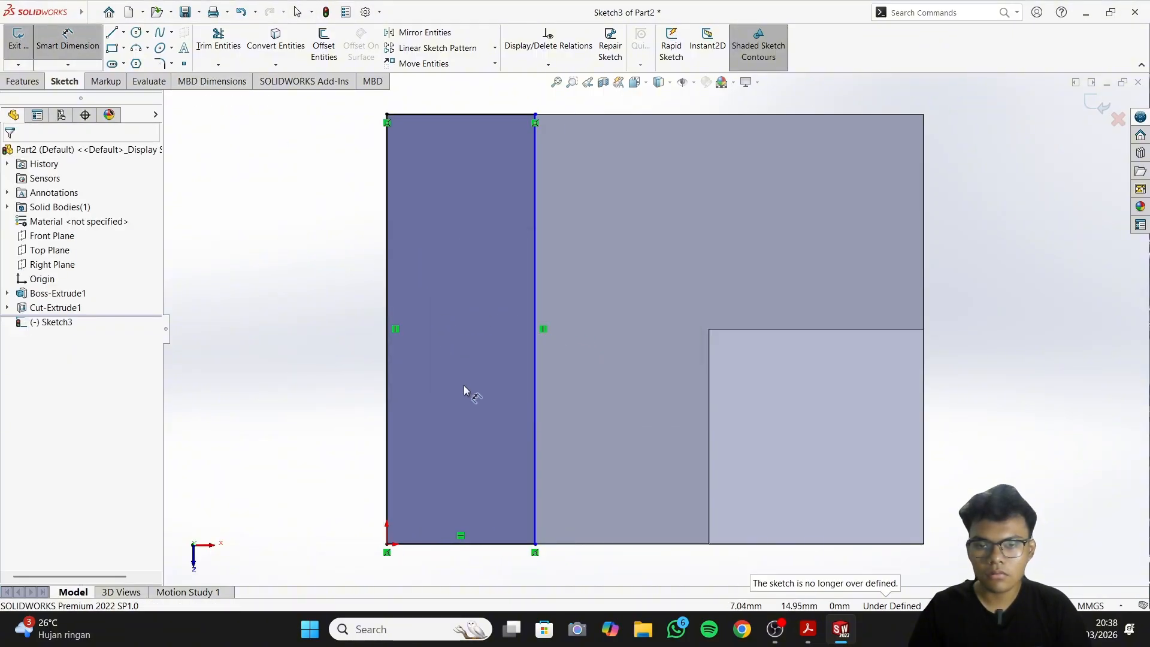
# Dimension the short edge of the strip on the block's top face and set its width to 20 mm
pyautogui.click(466, 545)
pyautogui.click(462, 579)
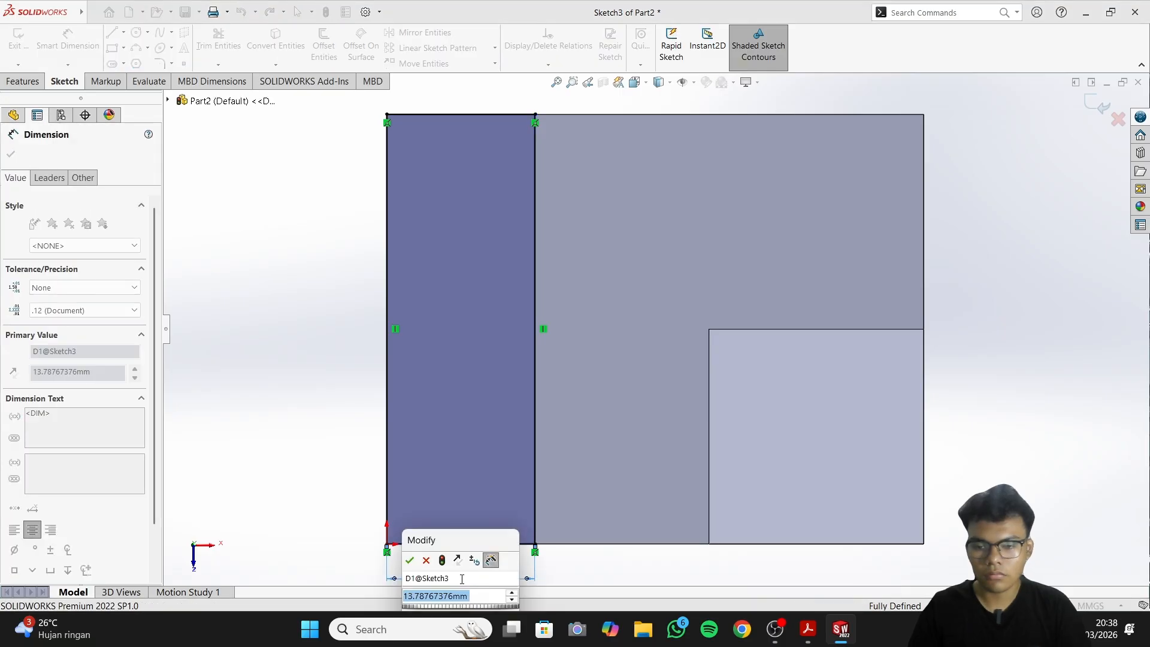
pyautogui.write('20')
pyautogui.press('Return')
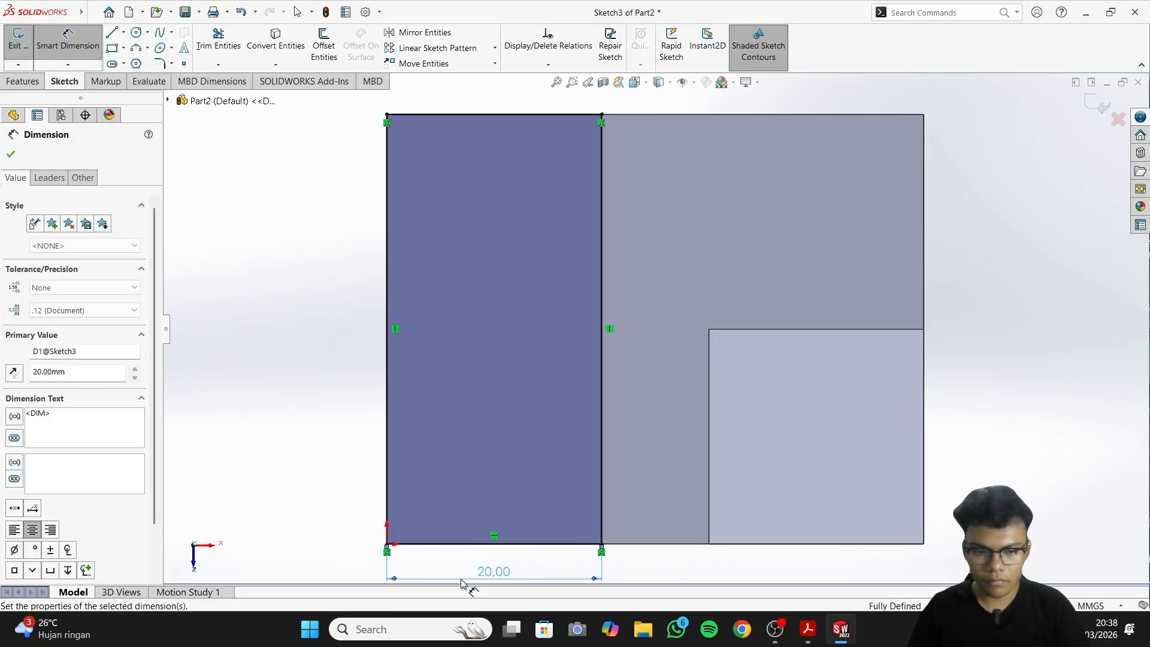
pyautogui.click(245, 401)
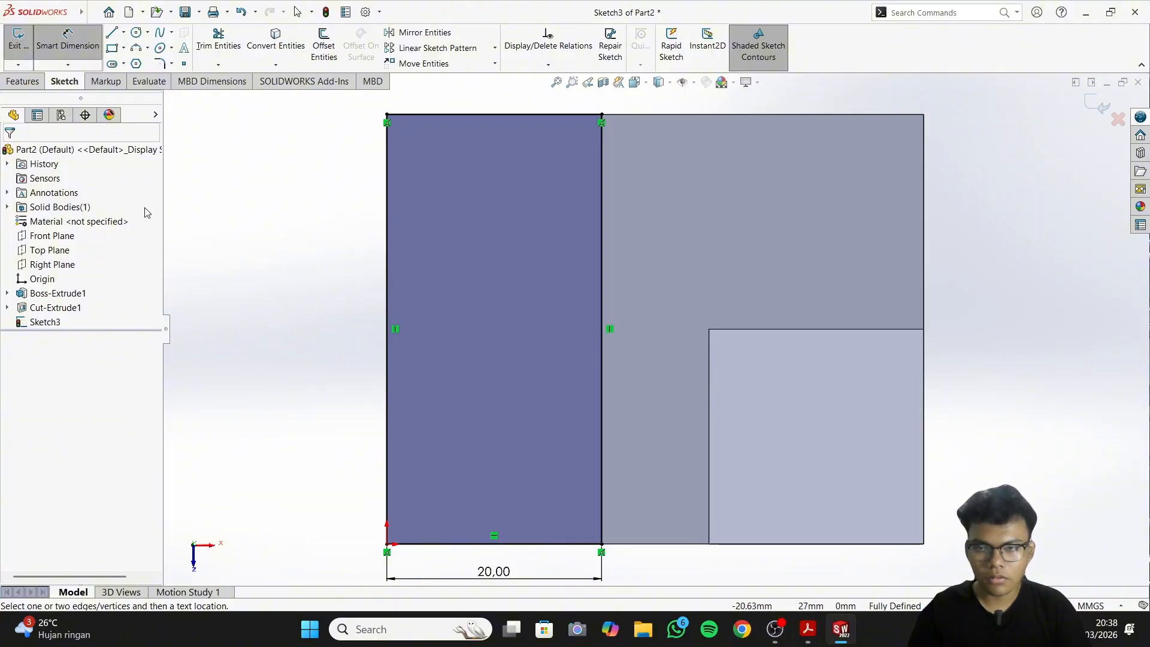
# Extrude the strip 20 mm blind upward, merged with the block, checking the height against part B in the PDF exercise drawing
pyautogui.click(22, 81)
pyautogui.click(24, 45)
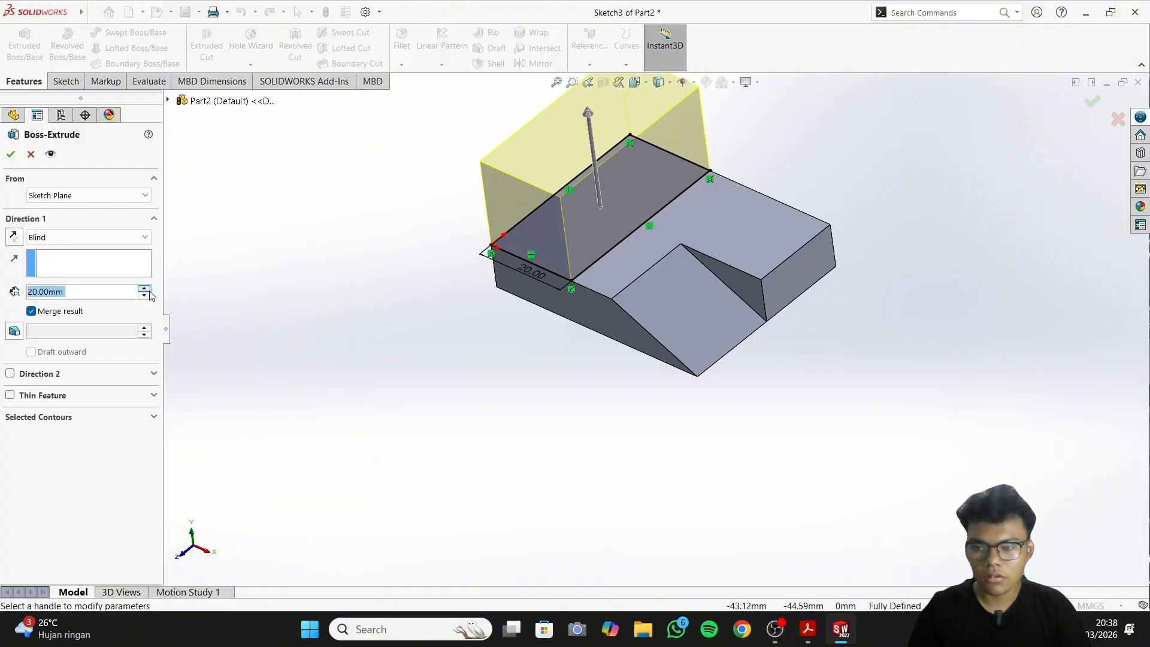
pyautogui.click(804, 636)
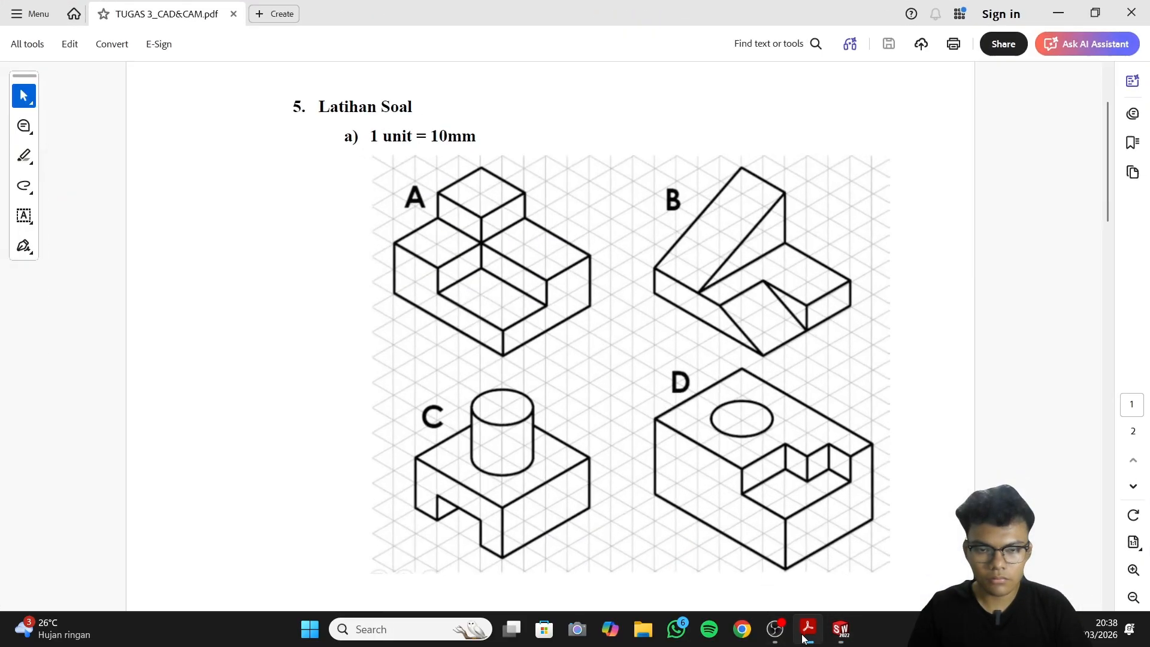
pyautogui.click(804, 637)
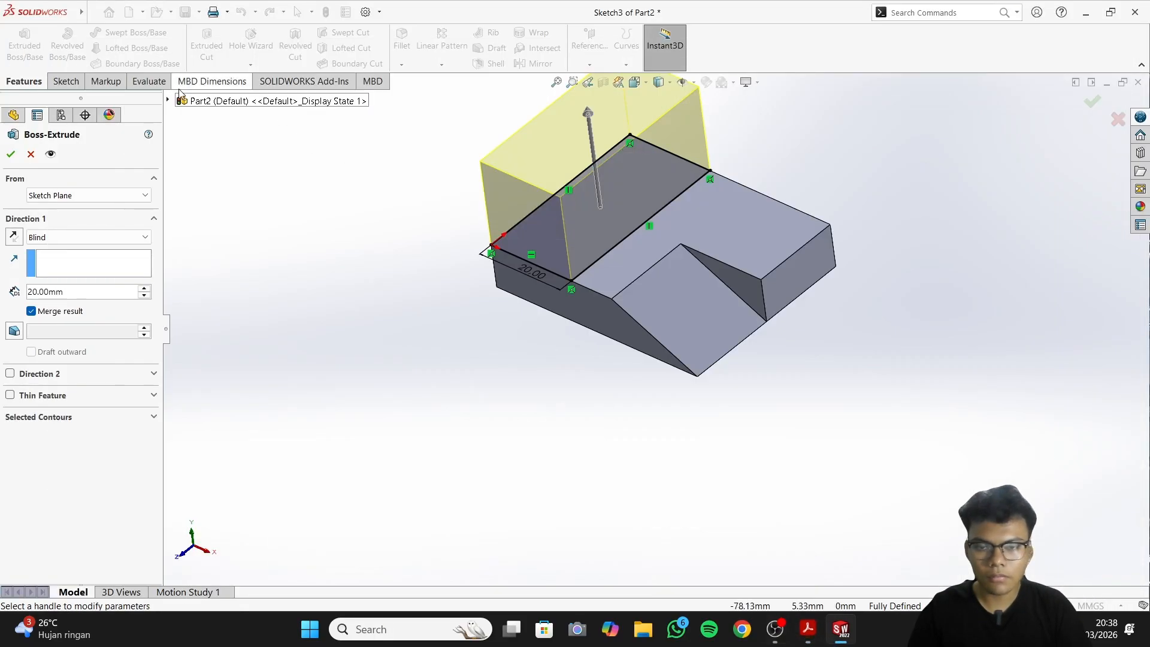
pyautogui.click(10, 154)
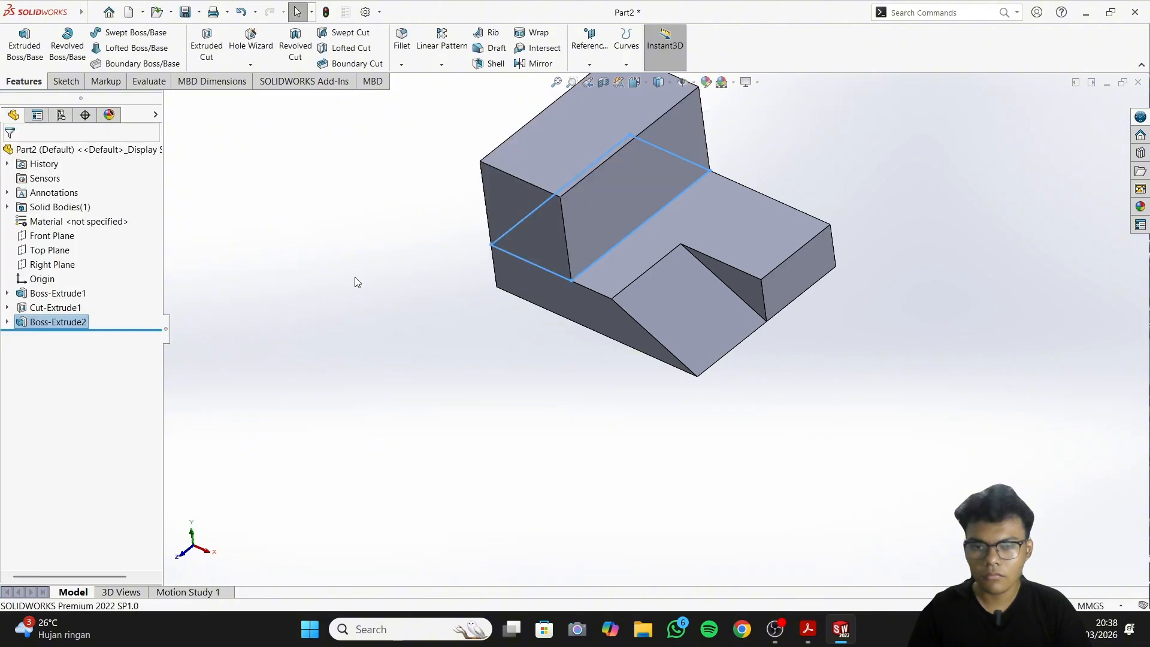
pyautogui.moveTo(392, 301); pyautogui.dragTo(473, 293, button='middle')
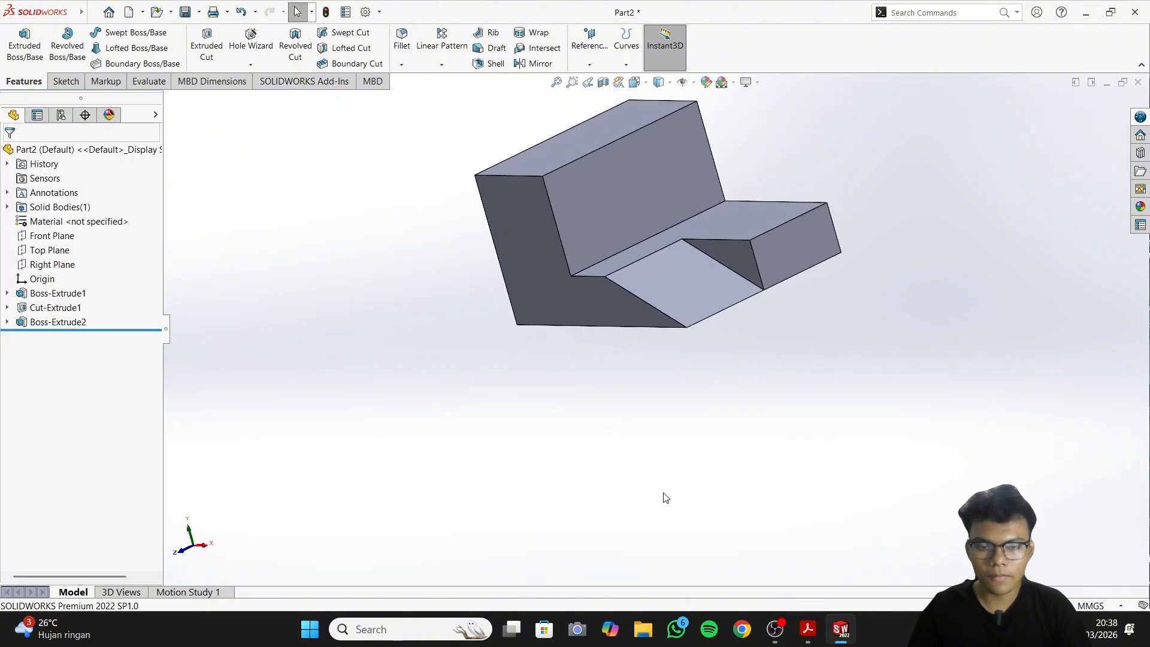
# Compare the model with part B in the PDF exercise drawing and start a sketch on the raised block's inner vertical face
pyautogui.click(807, 636)
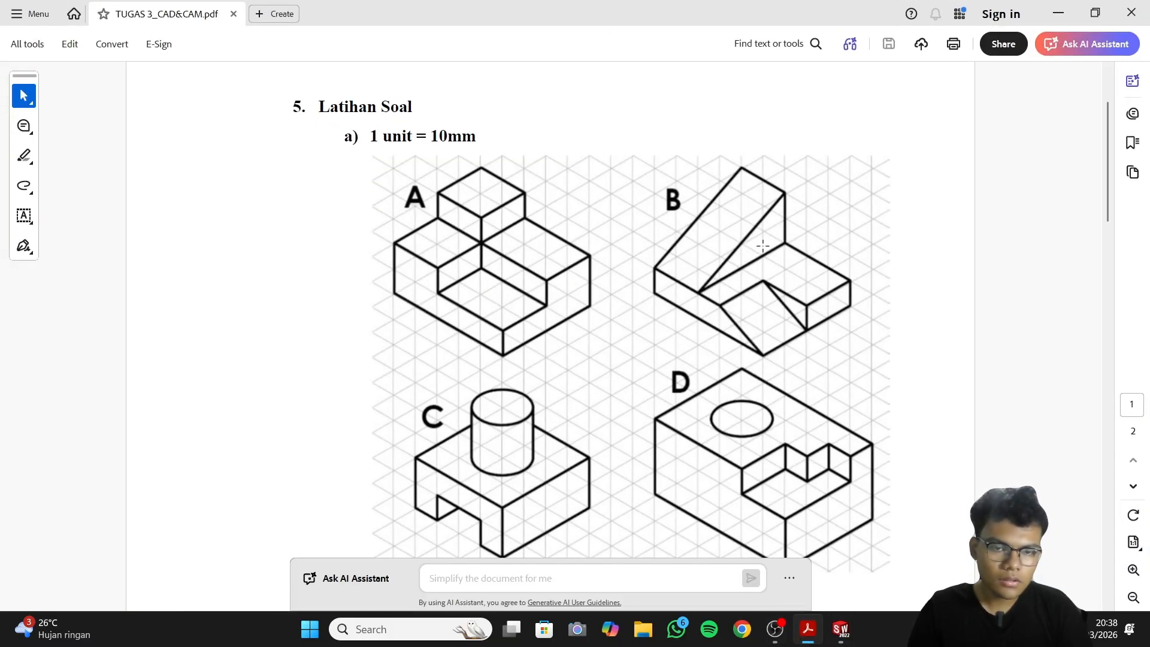
pyautogui.click(810, 629)
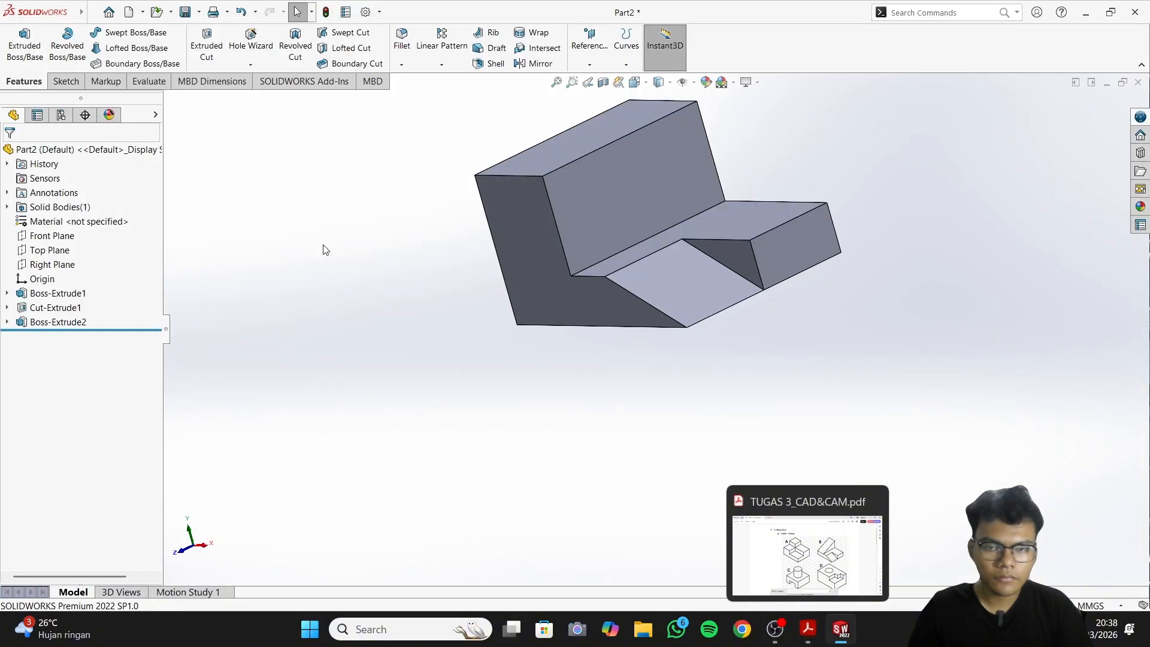
pyautogui.click(64, 82)
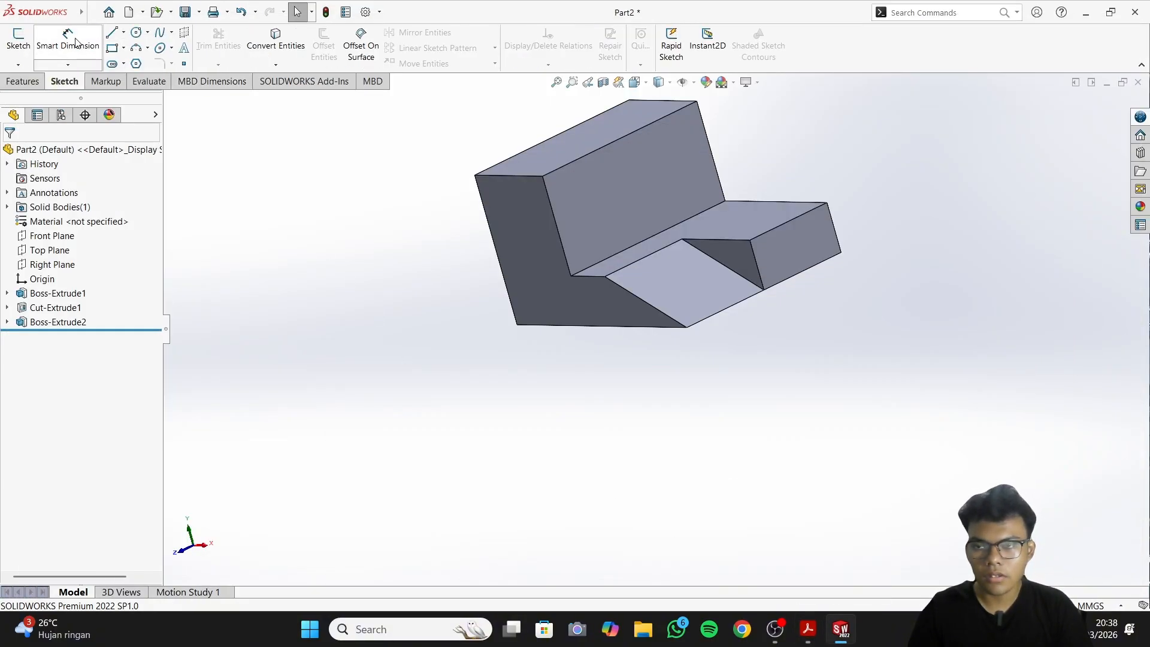
pyautogui.click(18, 40)
pyautogui.click(567, 217)
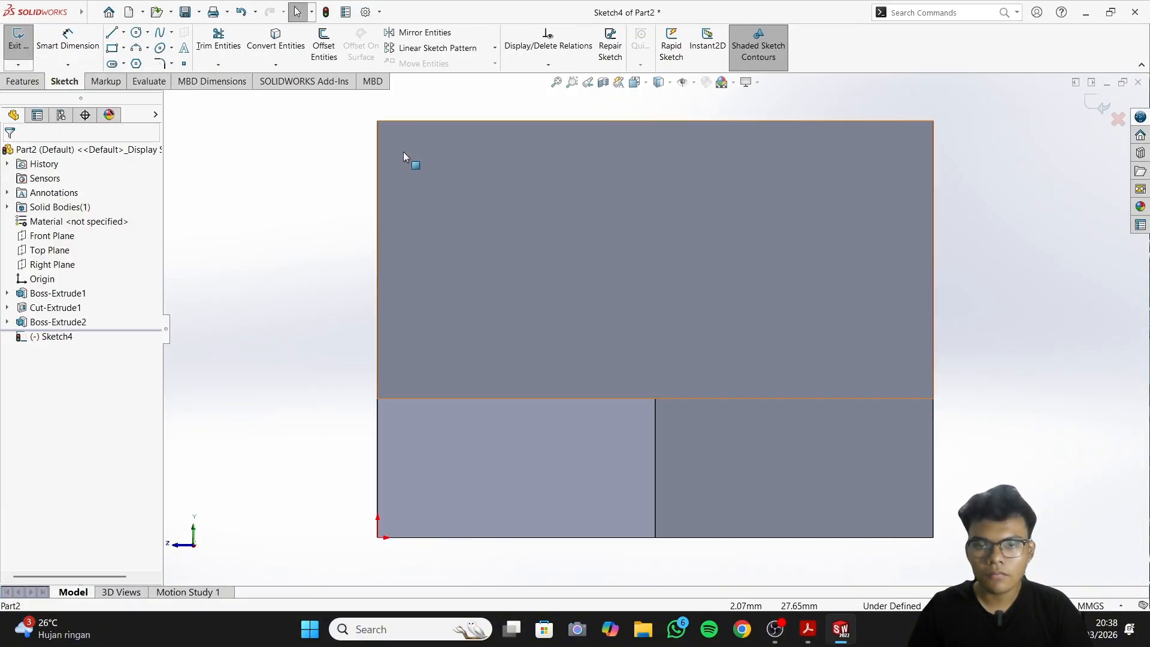
# Check the PDF drawing and sketch a closed triangle below the raised face's diagonal, about 40 mm long and 20 mm high
pyautogui.click(118, 34)
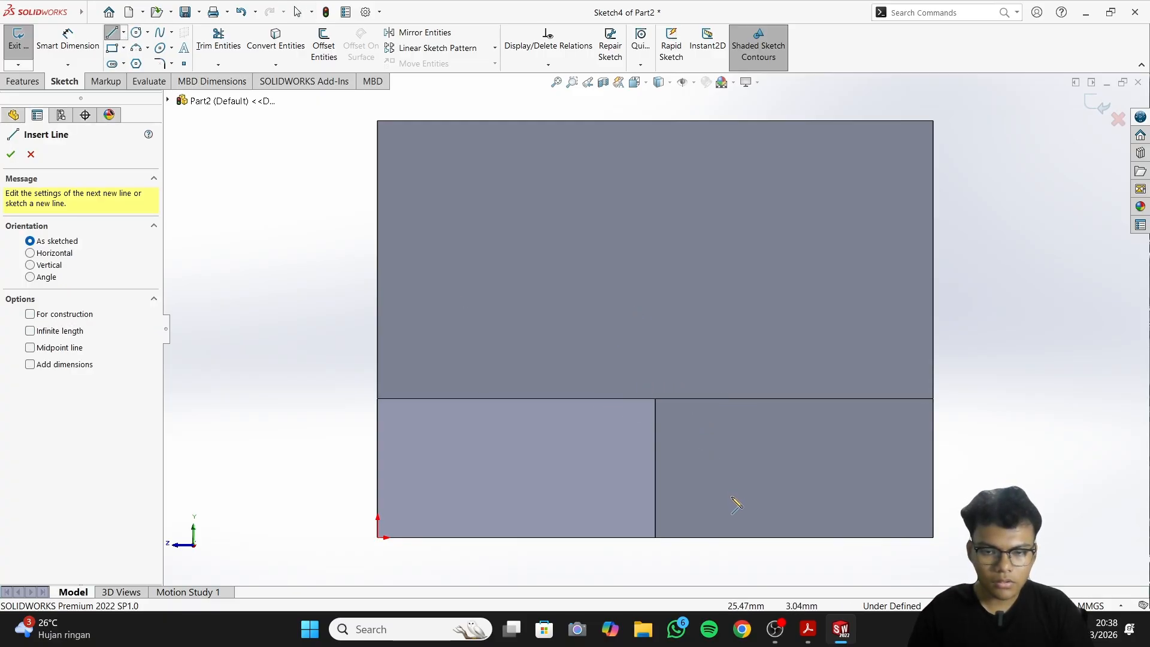
pyautogui.click(803, 632)
pyautogui.click(803, 631)
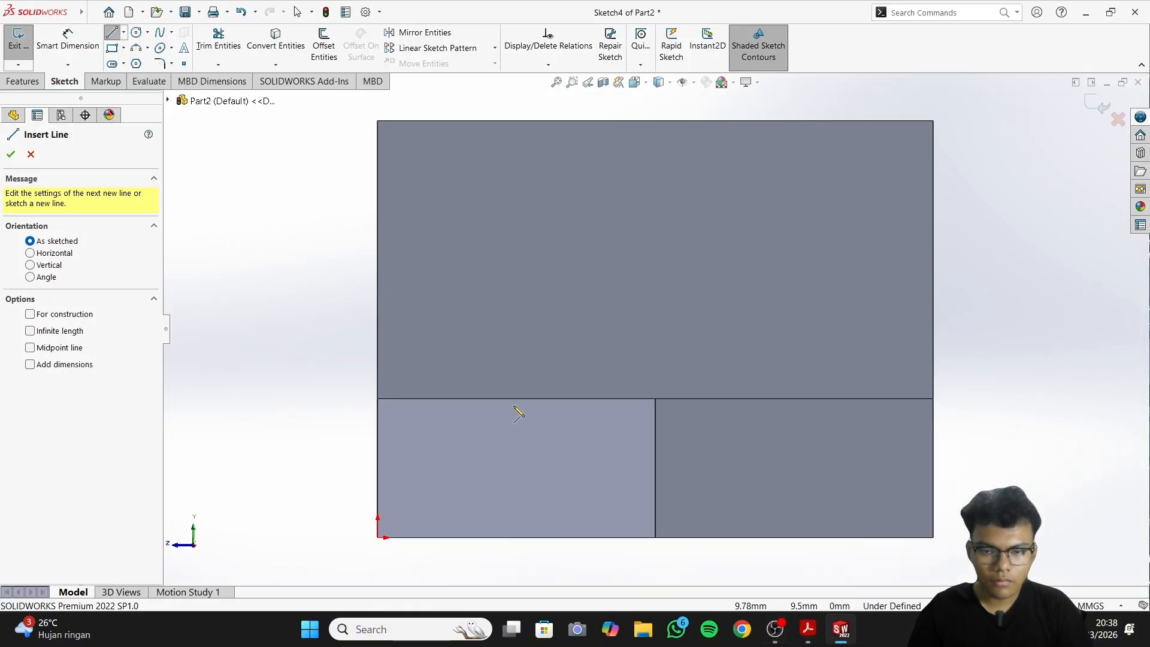
pyautogui.click(381, 399)
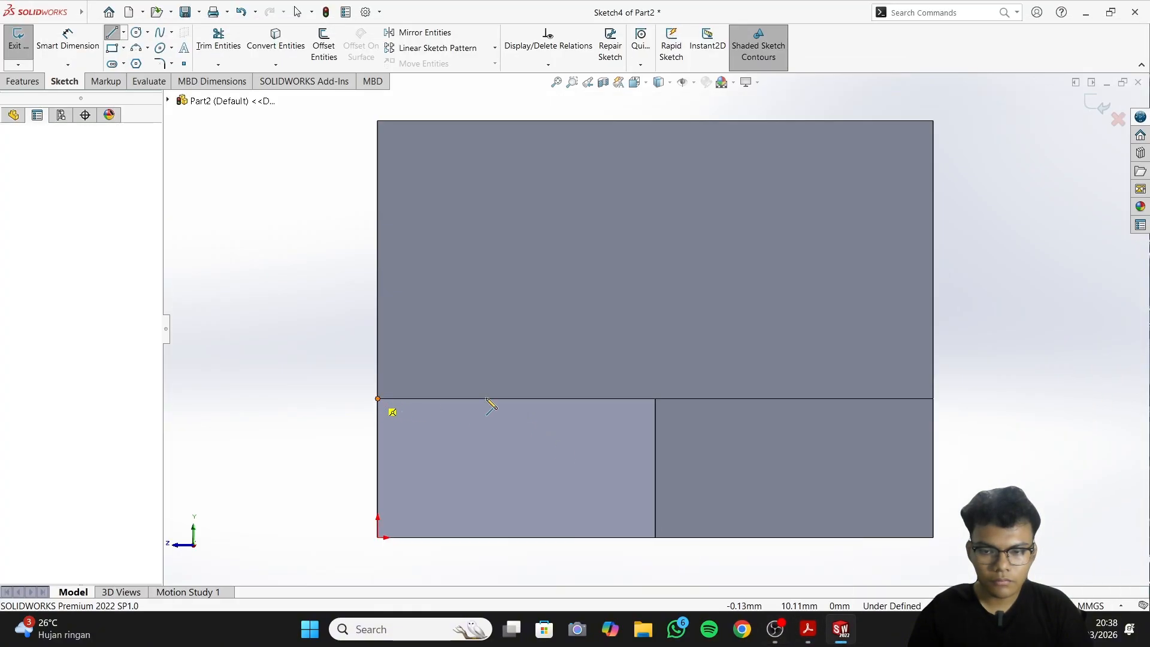
pyautogui.click(930, 400)
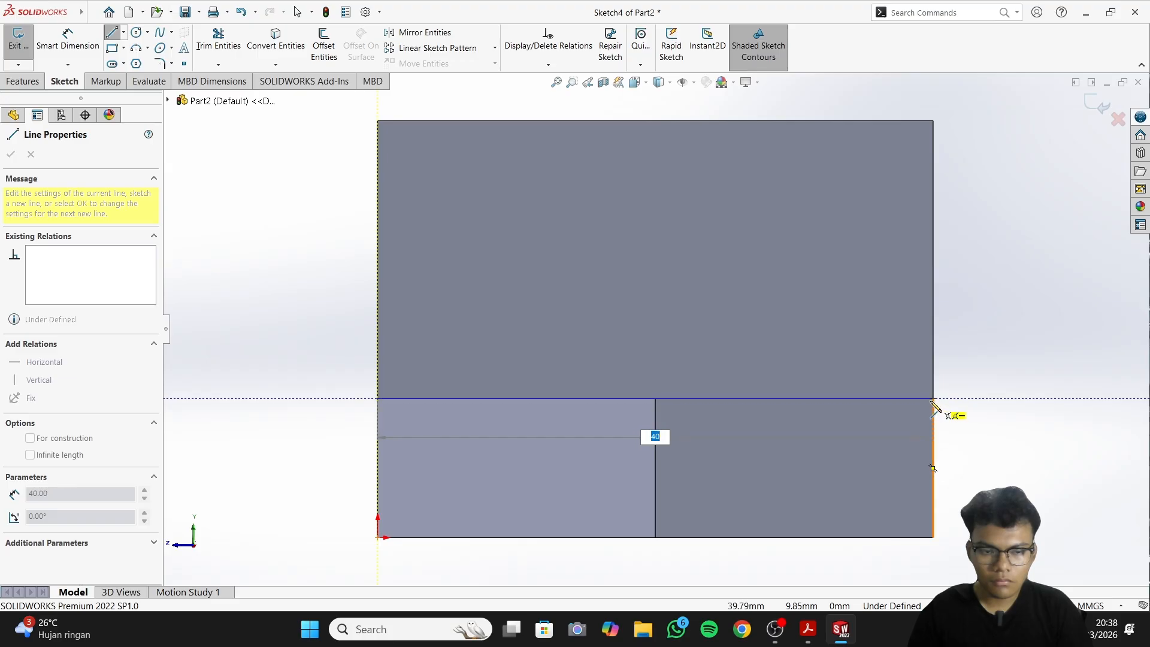
pyautogui.click(933, 400)
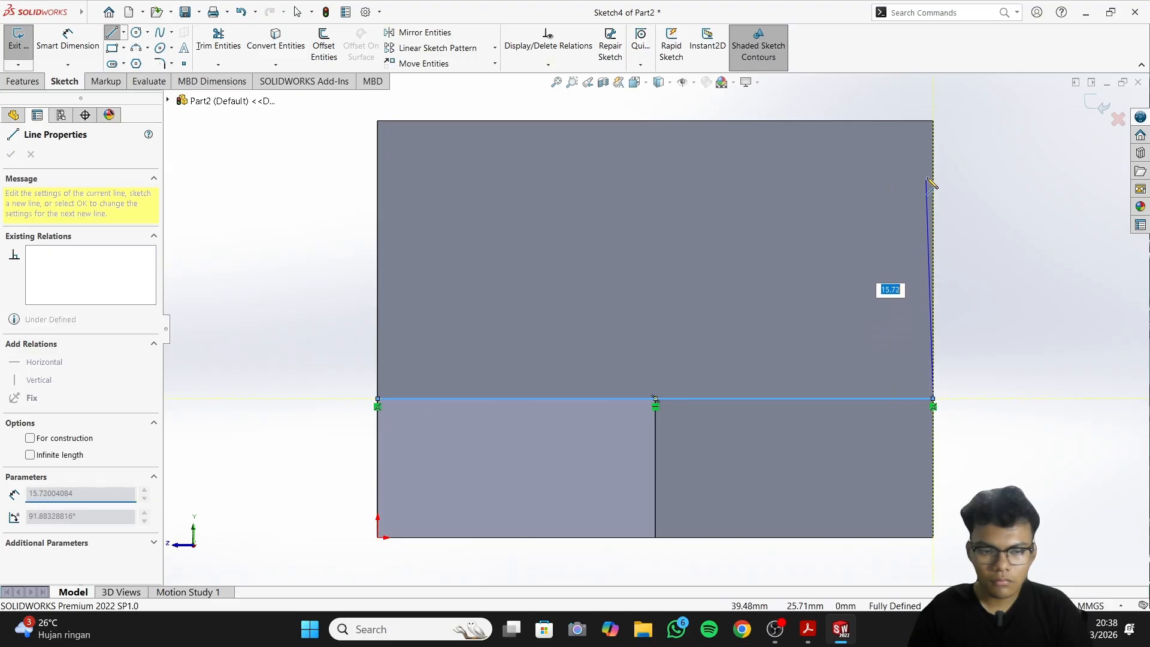
pyautogui.click(933, 121)
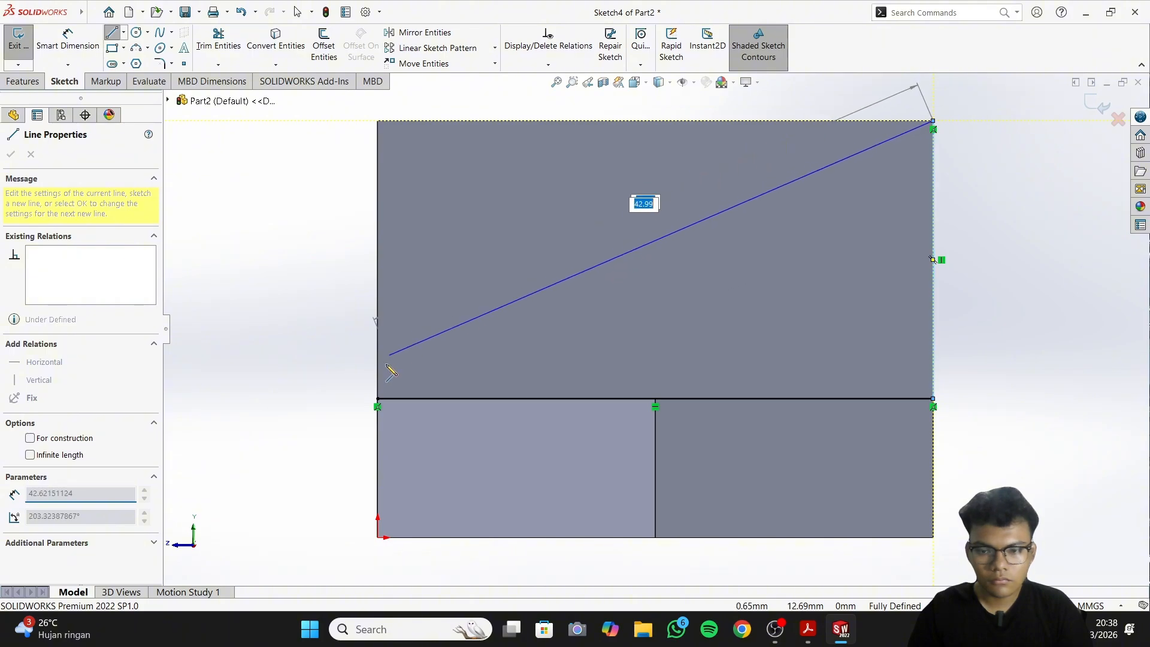
pyautogui.click(377, 400)
pyautogui.rightClick(411, 326)
pyautogui.click(433, 333)
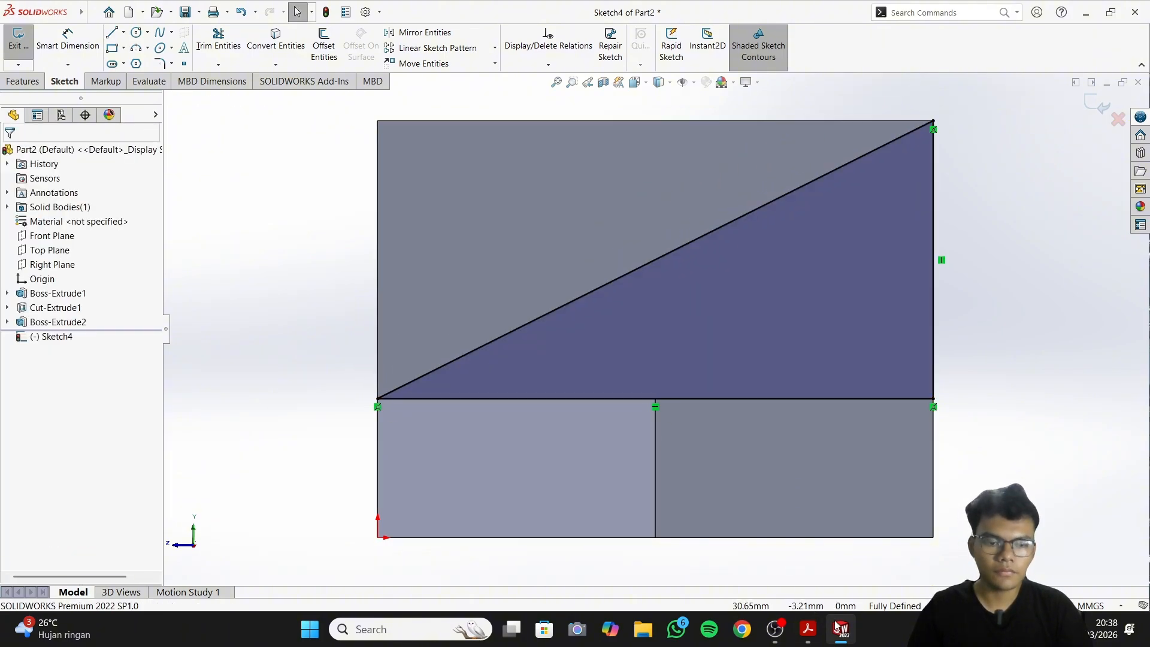
# Inspect the triangle on the raised block from several angles and delete all of its lines
pyautogui.scroll(2, 617, 404)
pyautogui.scroll(-1, 617, 405)
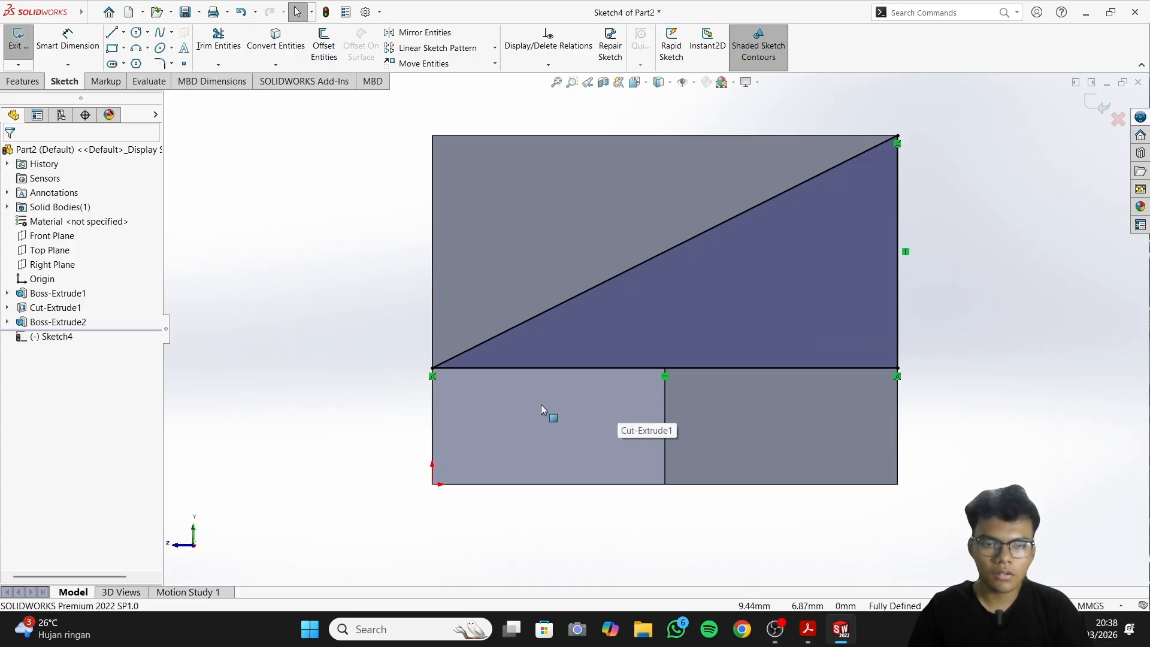
pyautogui.scroll(1, 533, 405)
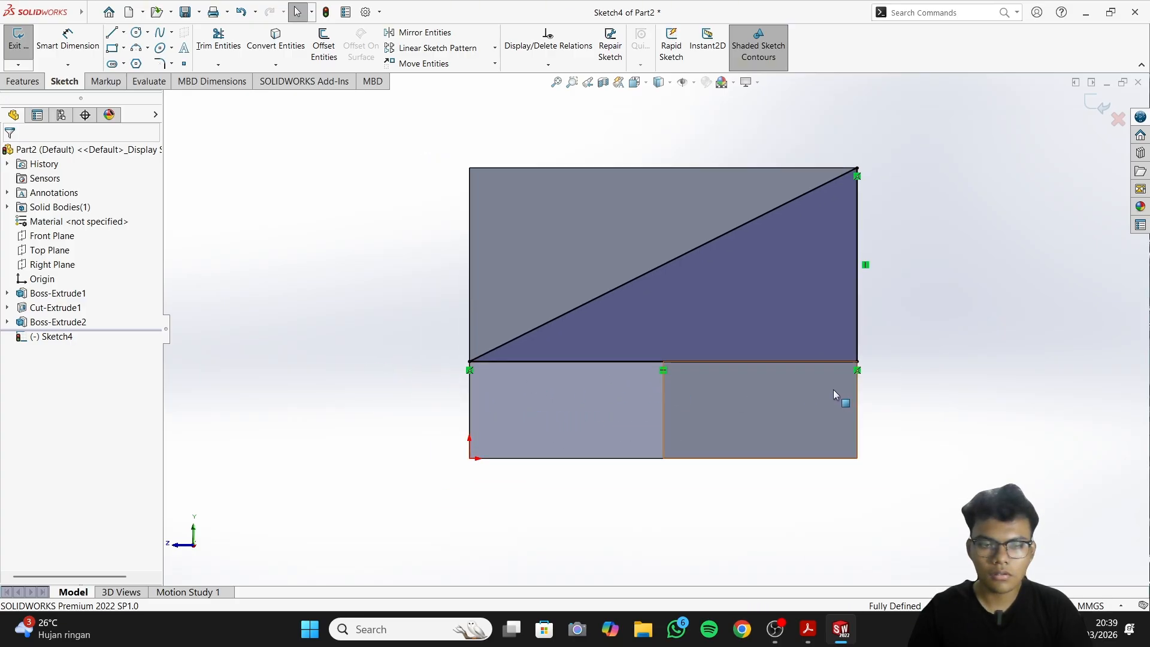
pyautogui.moveTo(833, 393)
pyautogui.mouseDown(button='middle')
pyautogui.moveTo(708, 398)
pyautogui.moveTo(853, 397)
pyautogui.moveTo(842, 411)
pyautogui.mouseUp(button='middle')
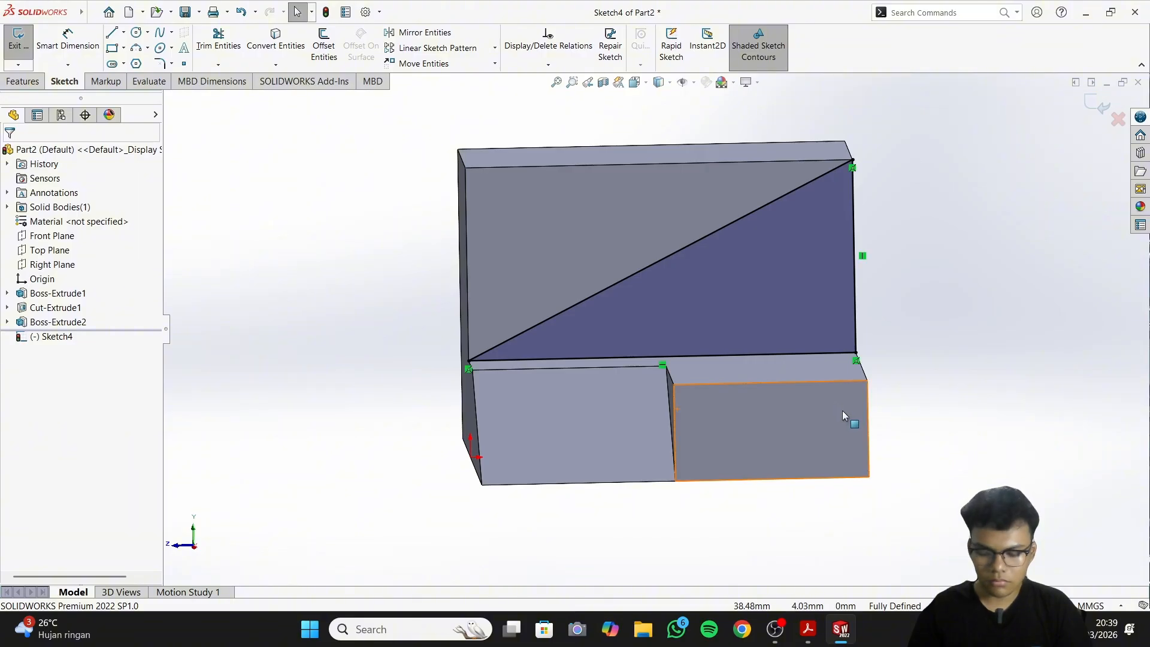
pyautogui.moveTo(961, 297); pyautogui.dragTo(943, 289, button='middle')
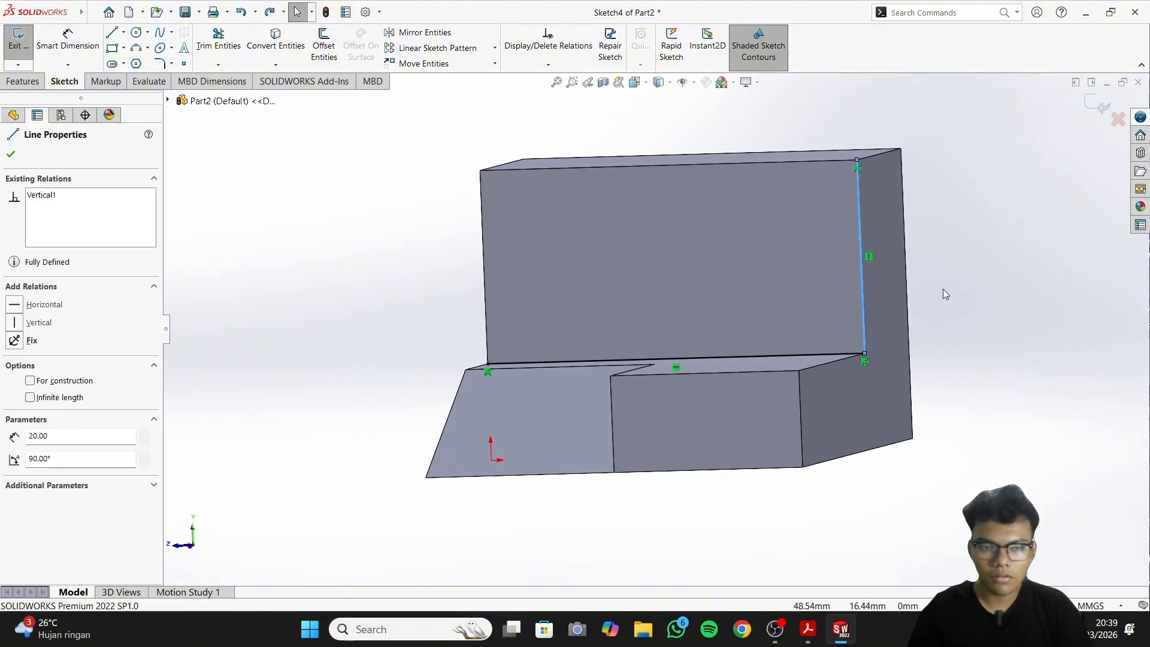
pyautogui.moveTo(702, 242)
pyautogui.mouseDown(button='middle')
pyautogui.moveTo(801, 267)
pyautogui.moveTo(783, 275)
pyautogui.mouseUp(button='middle')
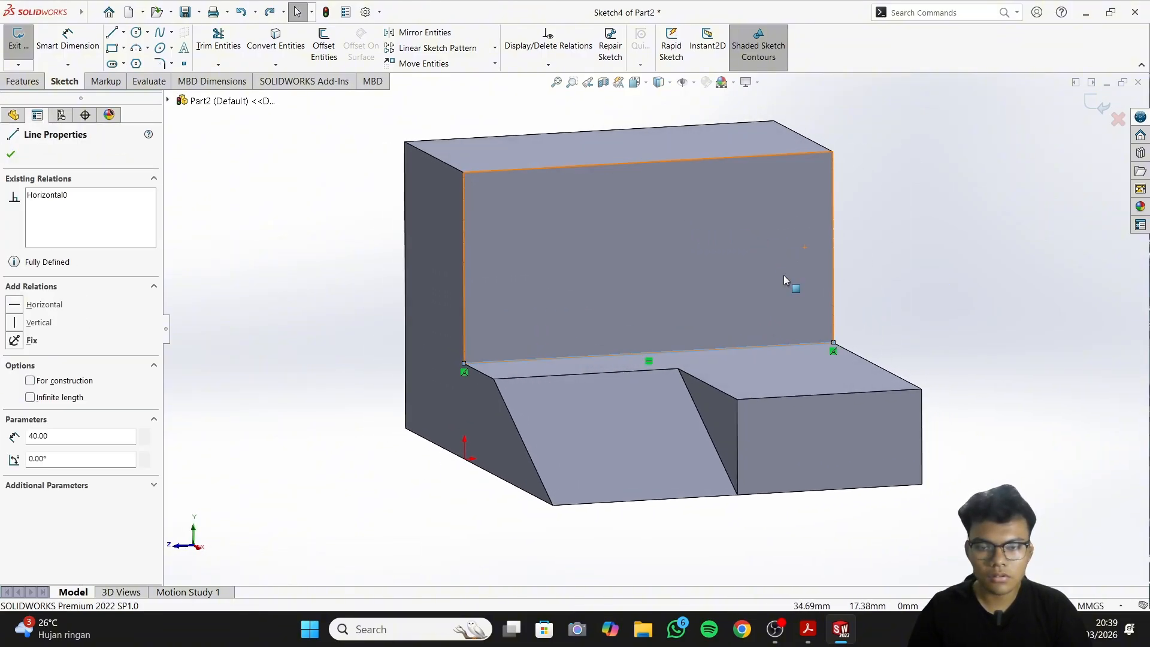
pyautogui.press('Delete')
# Sketch a closed triangle above the raised face's diagonal, about 40 mm along the top edge and 20 mm down the sloped-cut side
pyautogui.click(112, 32)
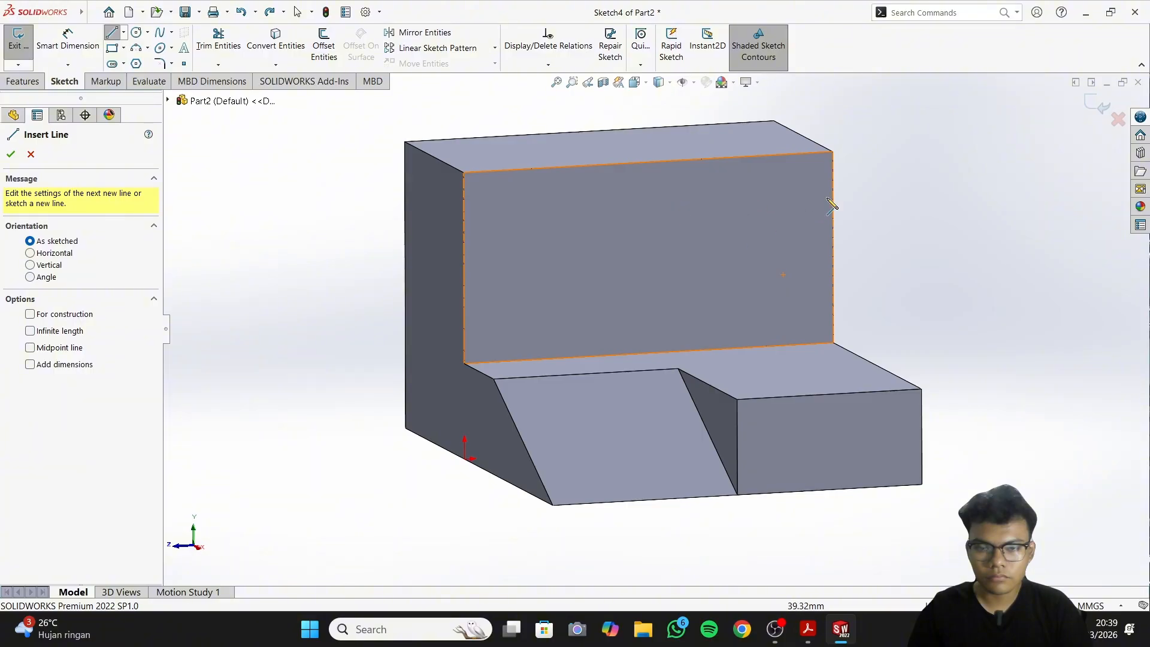
pyautogui.click(834, 154)
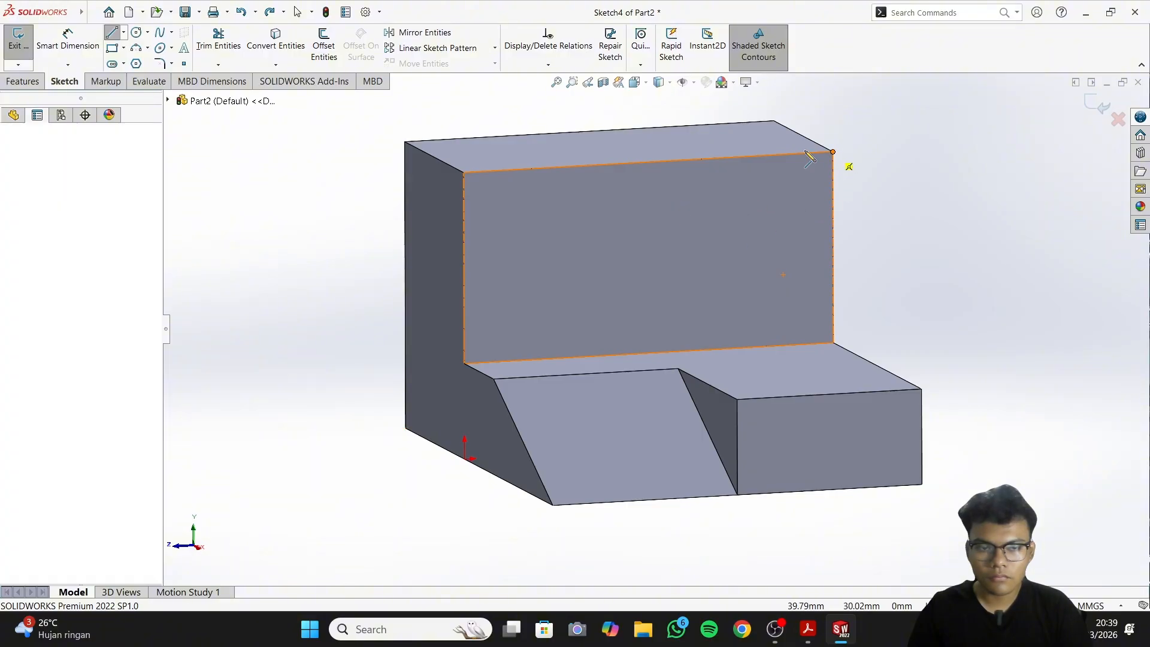
pyautogui.click(464, 175)
pyautogui.click(464, 364)
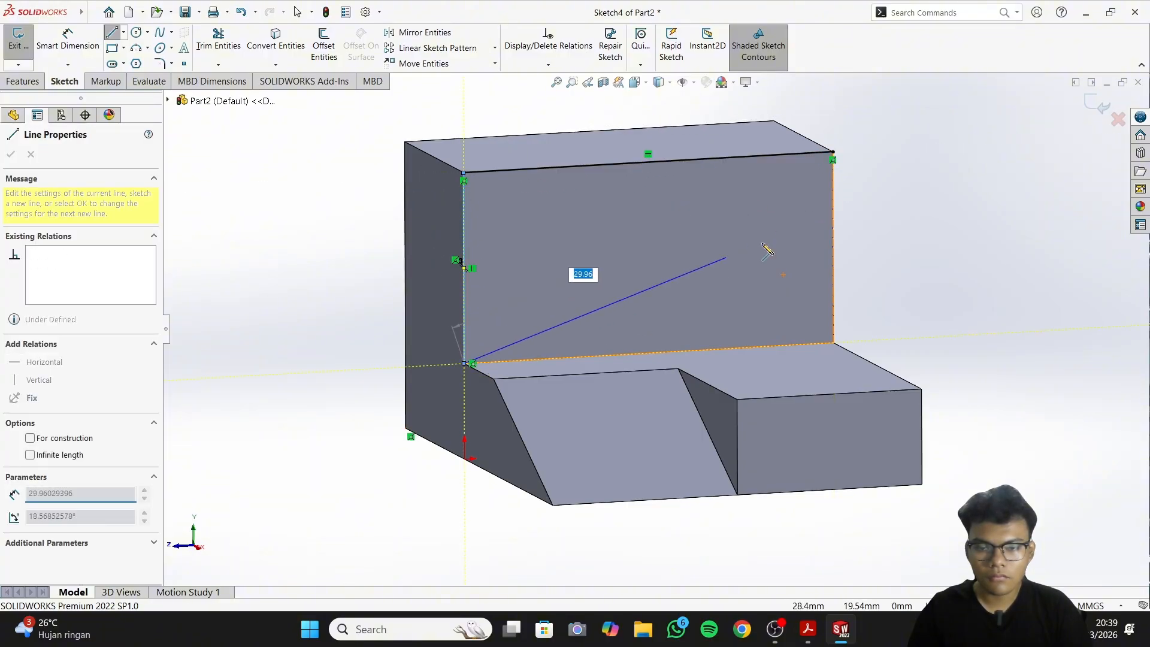
pyautogui.click(834, 153)
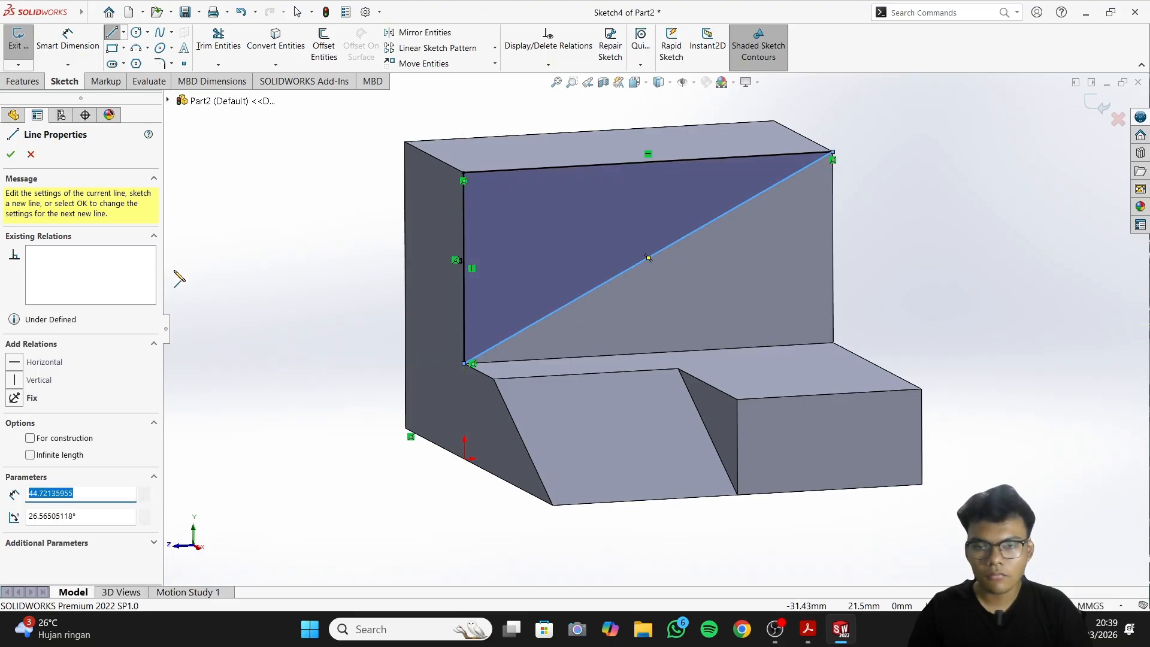
pyautogui.click(29, 155)
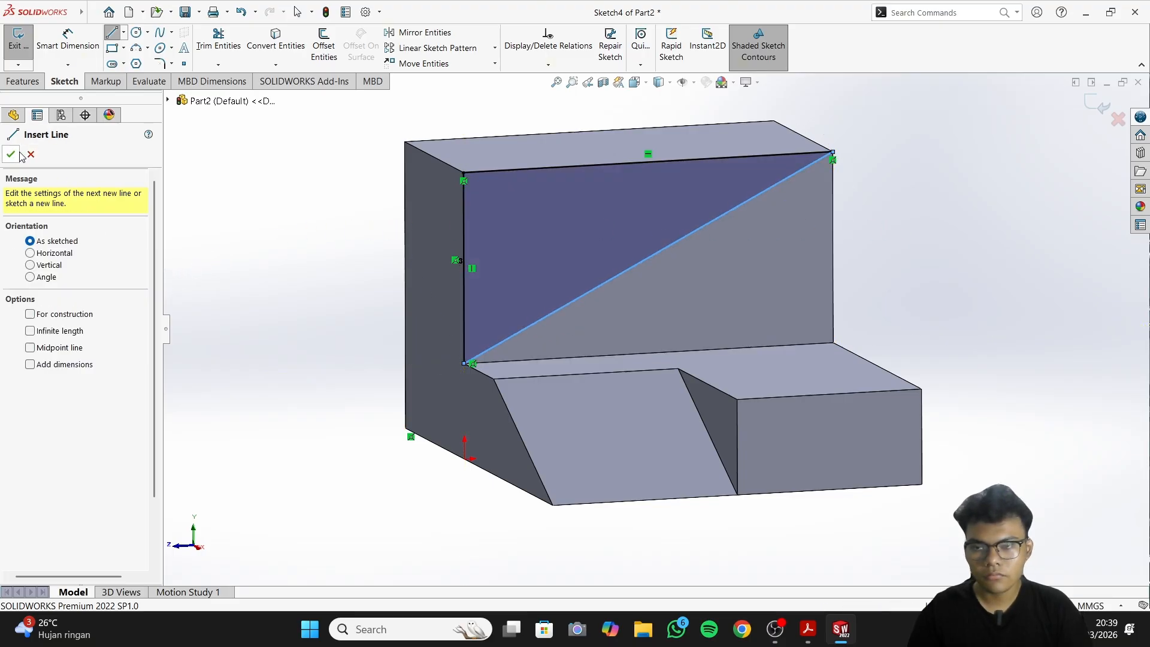
# Dimension the triangle's vertical side on the raised block's face at 20 mm
pyautogui.click(25, 82)
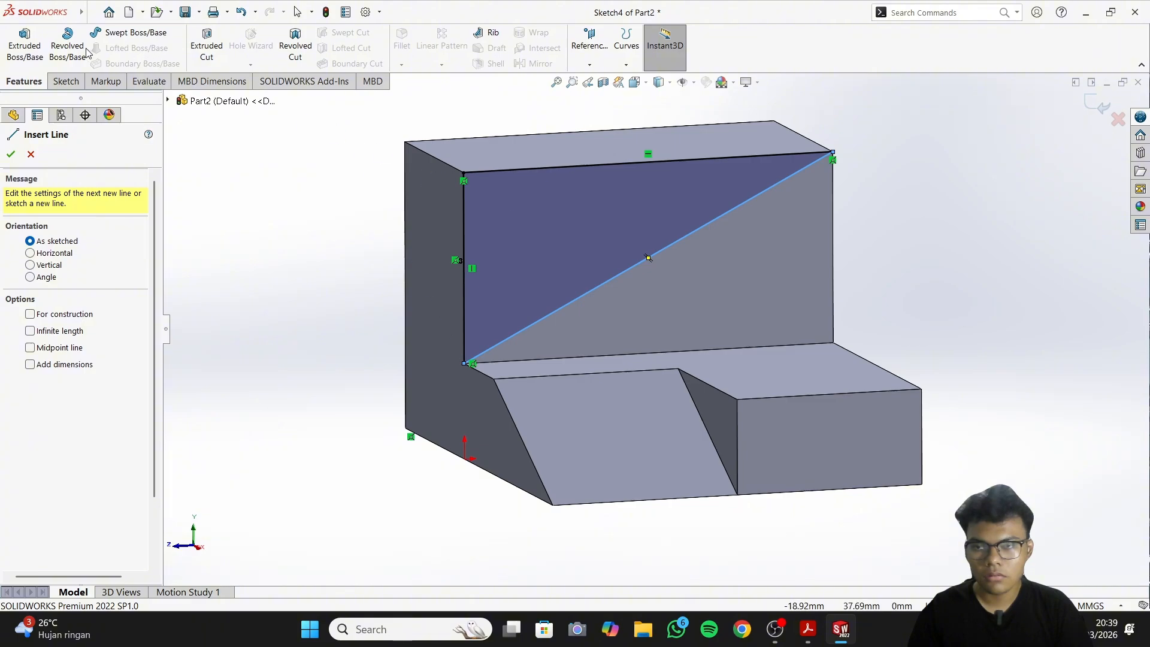
pyautogui.click(66, 80)
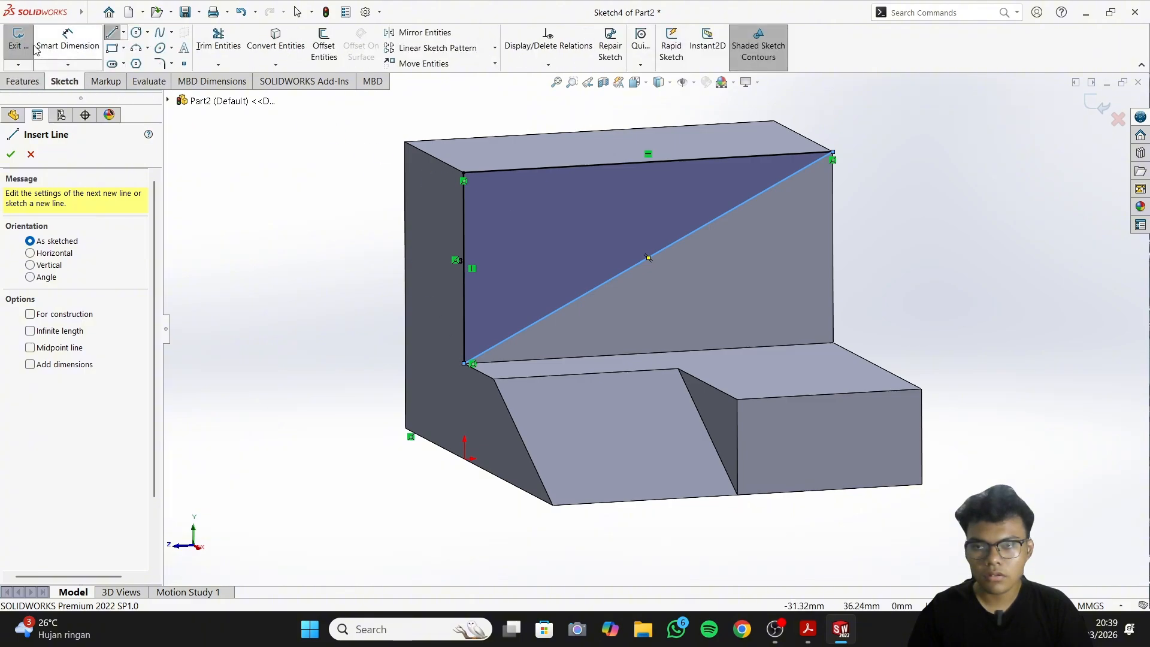
pyautogui.click(59, 43)
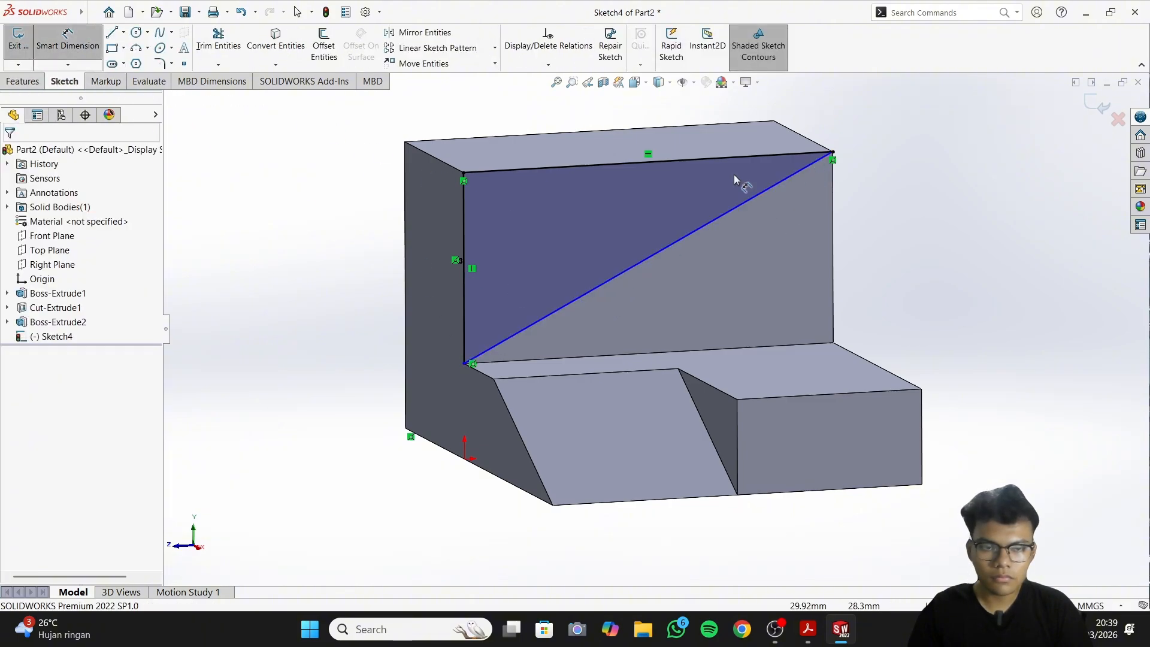
pyautogui.click(609, 166)
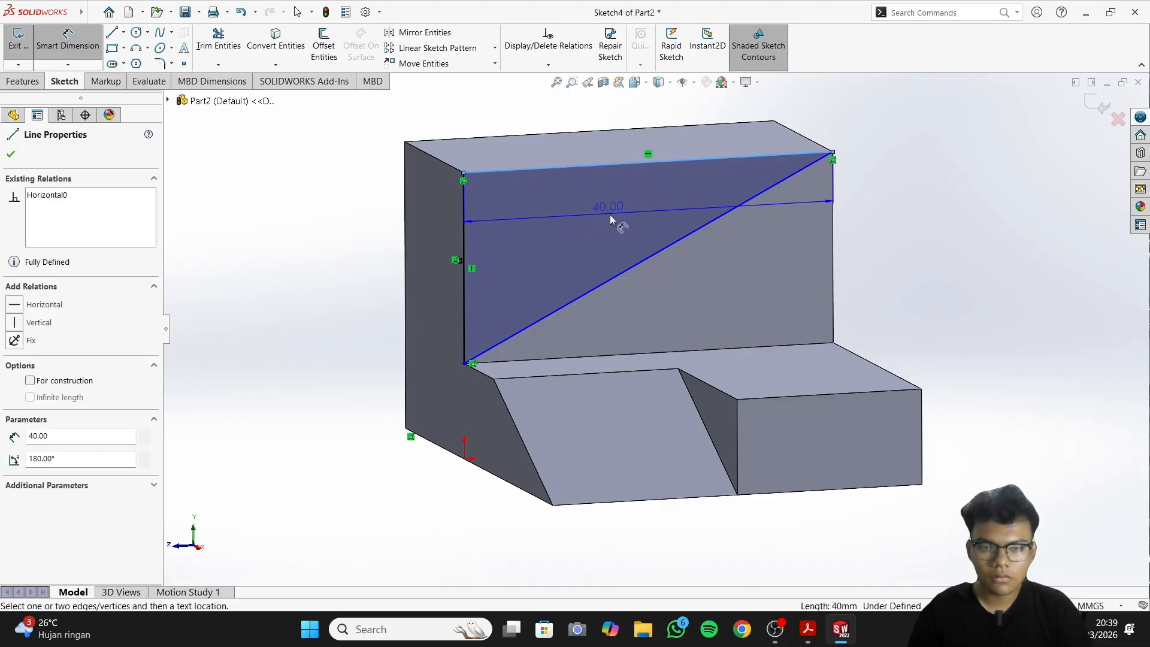
pyautogui.click(661, 241)
pyautogui.click(635, 334)
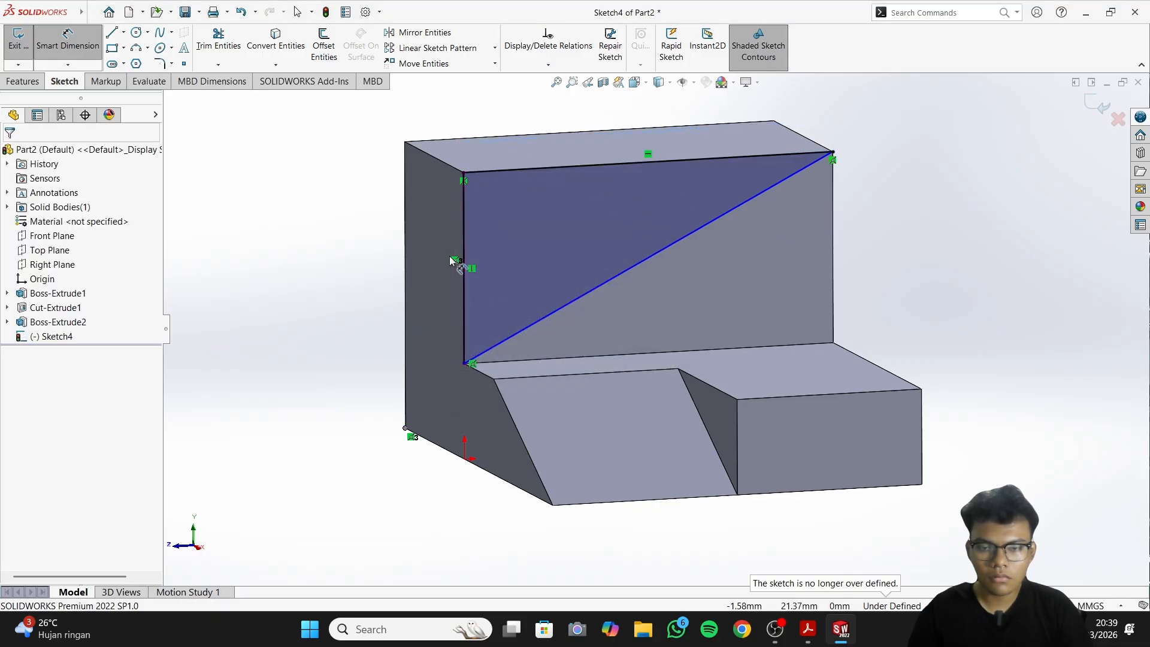
pyautogui.click(464, 251)
pyautogui.click(377, 274)
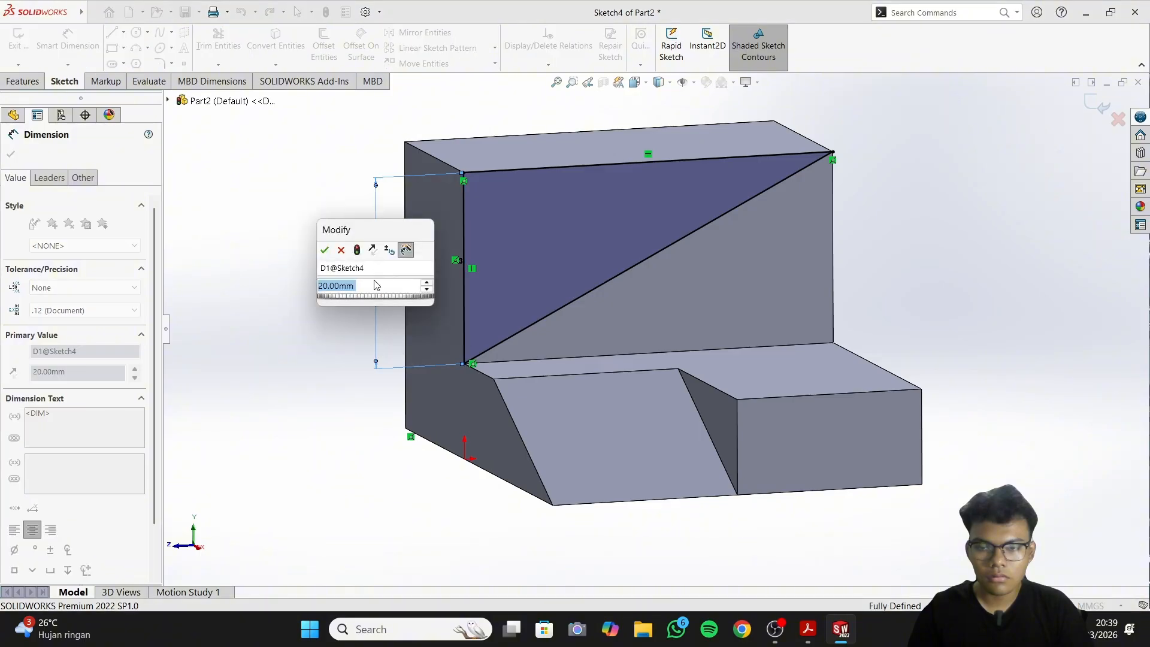
pyautogui.click(324, 251)
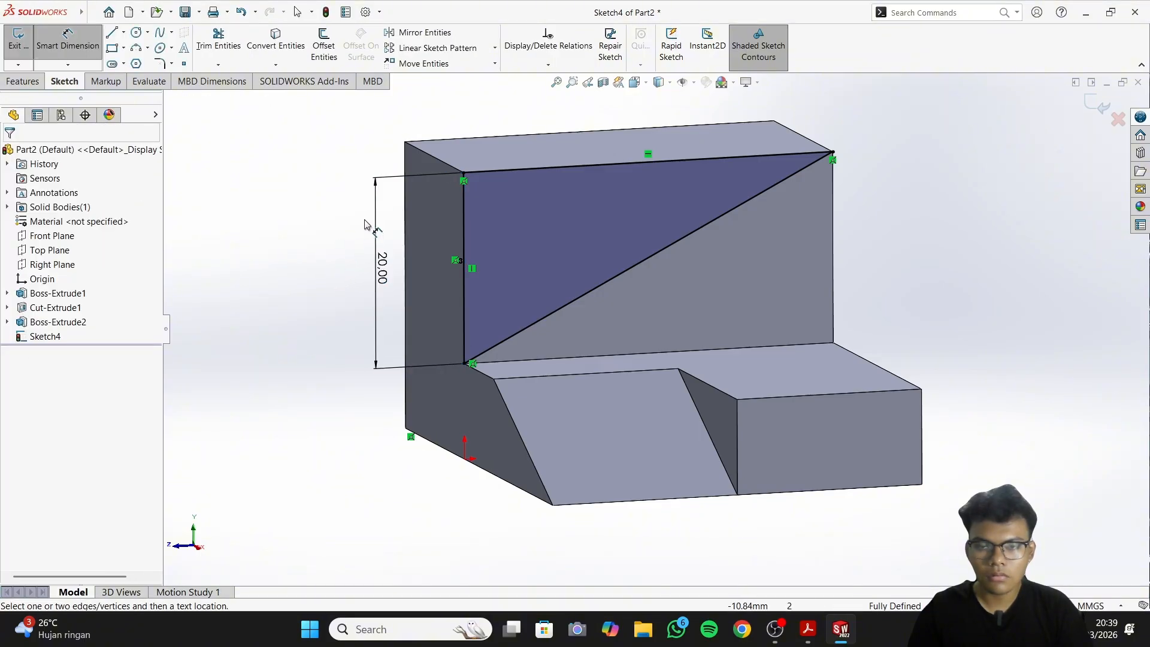
# Extrude-cut the triangle 20 mm deep through the raised block and compare the wedge with part B in the PDF
pyautogui.click(23, 81)
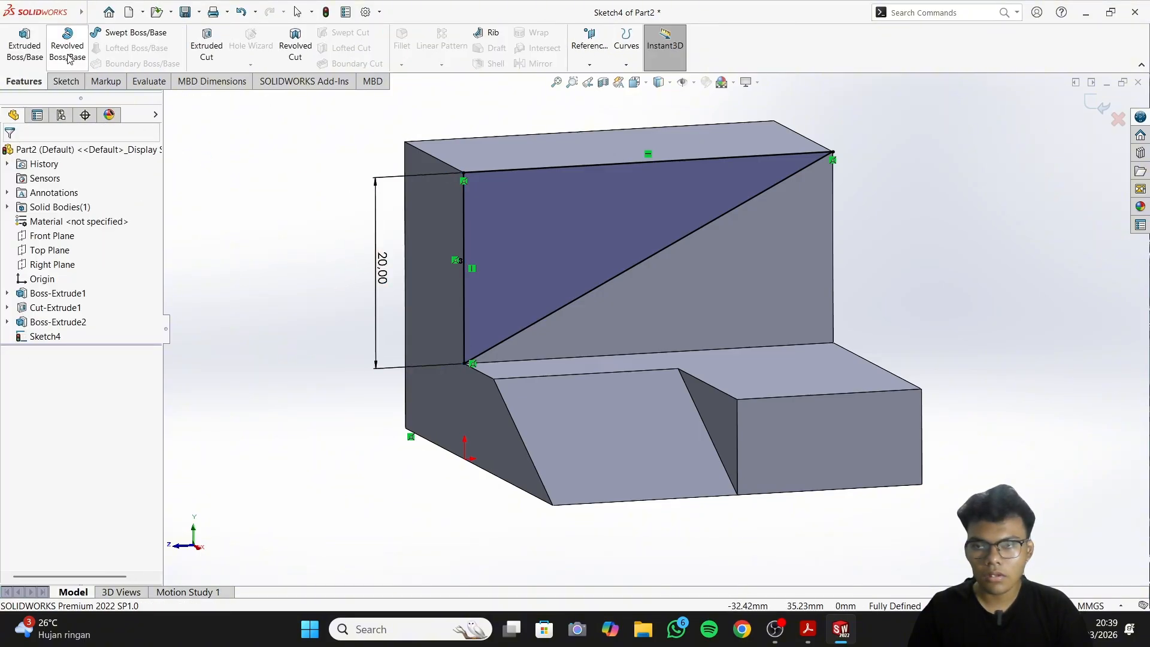
pyautogui.click(206, 45)
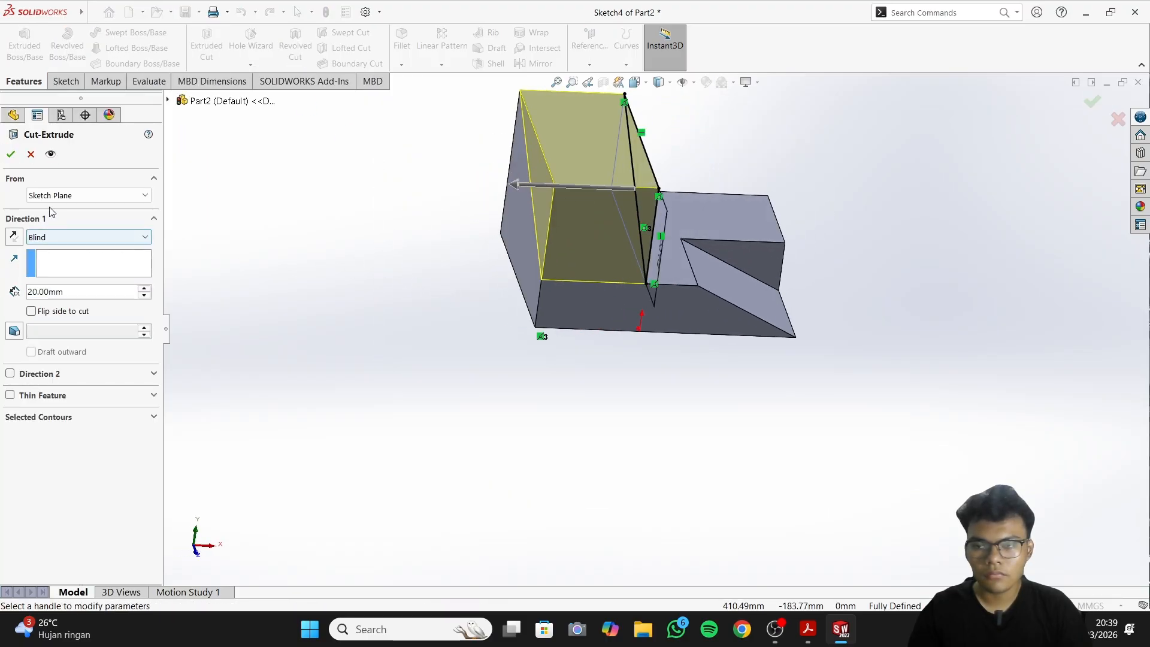
pyautogui.click(11, 154)
pyautogui.moveTo(772, 459); pyautogui.dragTo(672, 465, button='middle')
pyautogui.click(644, 86)
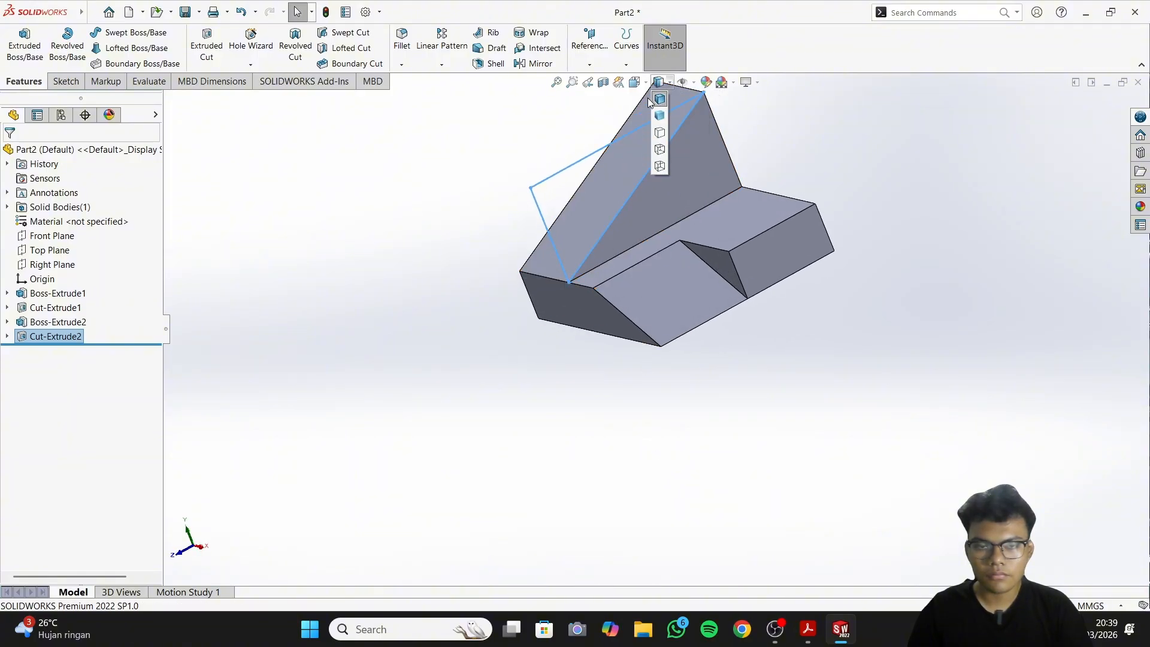
pyautogui.click(704, 115)
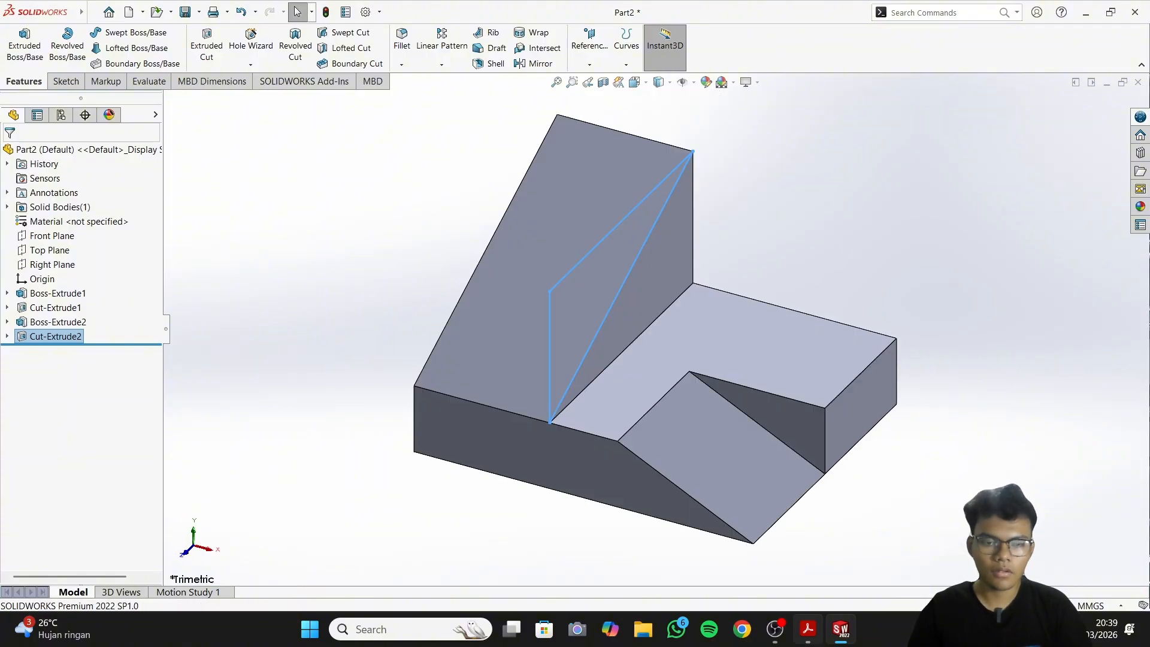
pyautogui.click(811, 632)
pyautogui.click(809, 632)
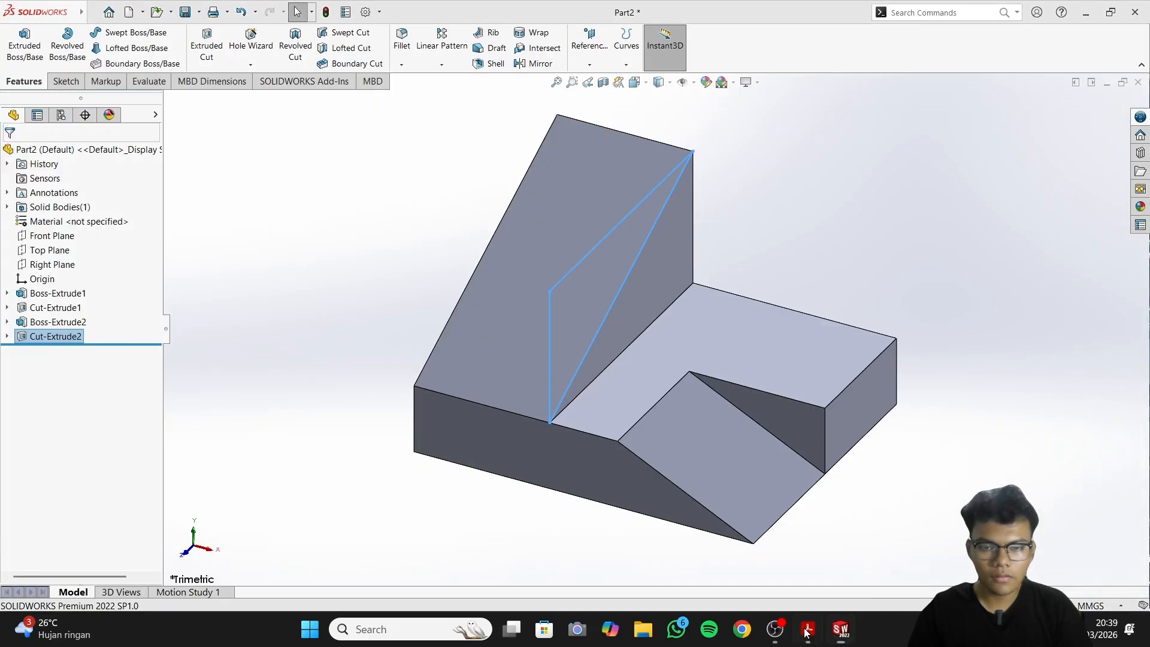
pyautogui.click(807, 632)
pyautogui.click(807, 632)
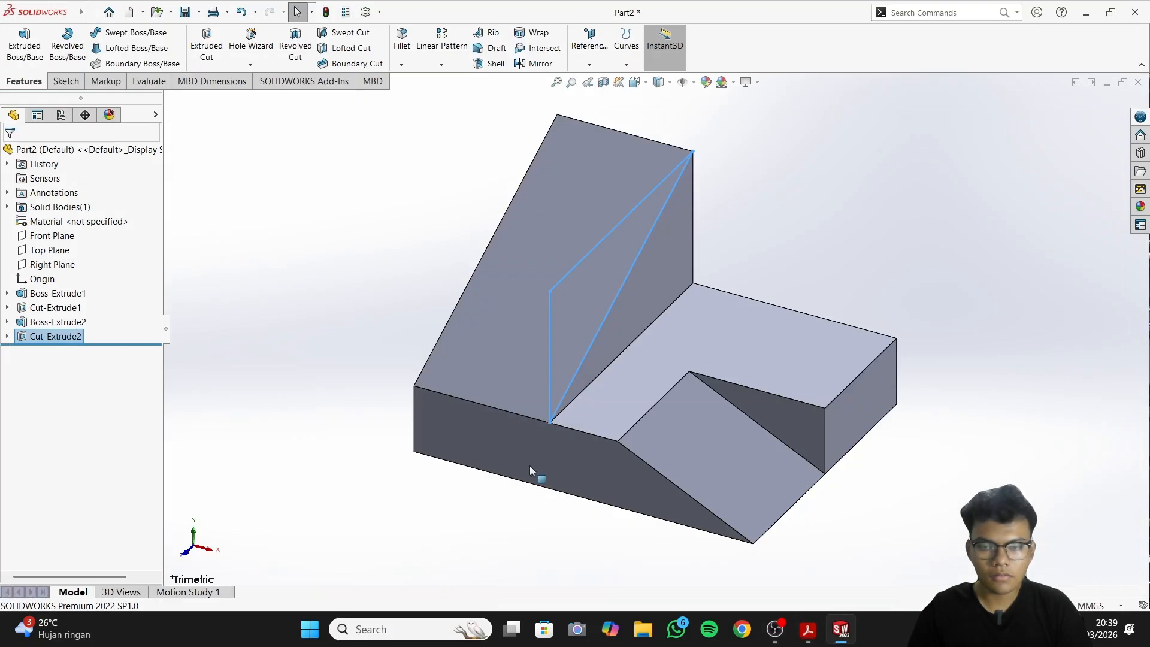
# Save the part as Sketch 1 B in the Modul 3 folder
pyautogui.click(199, 12)
pyautogui.click(200, 46)
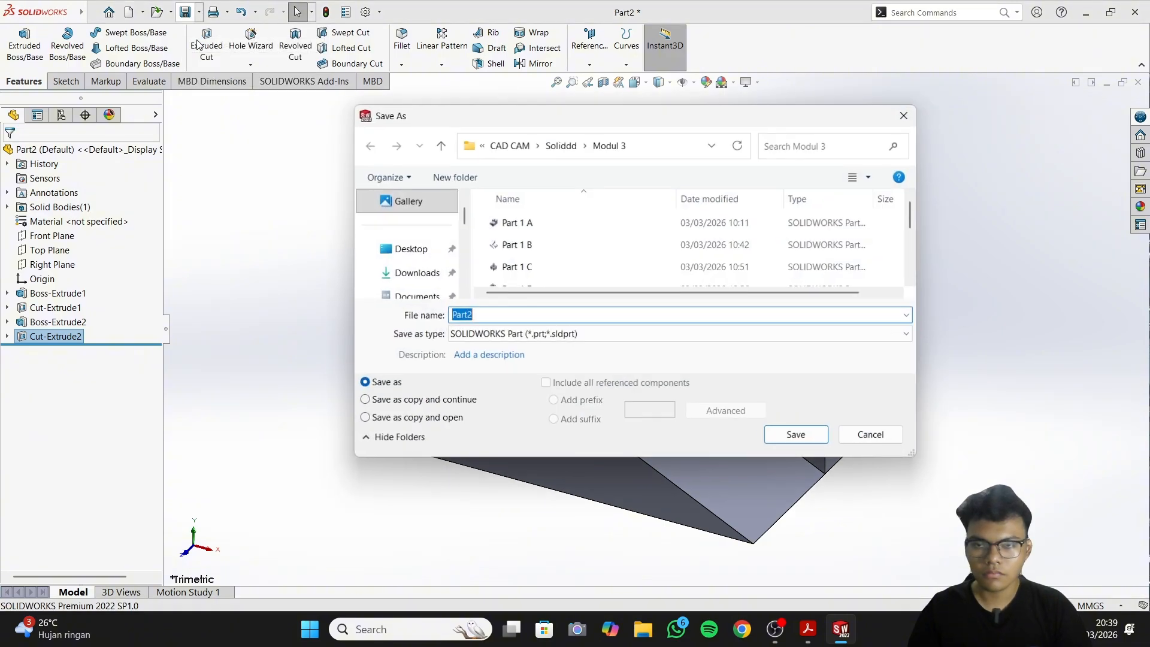
pyautogui.write('Ske')
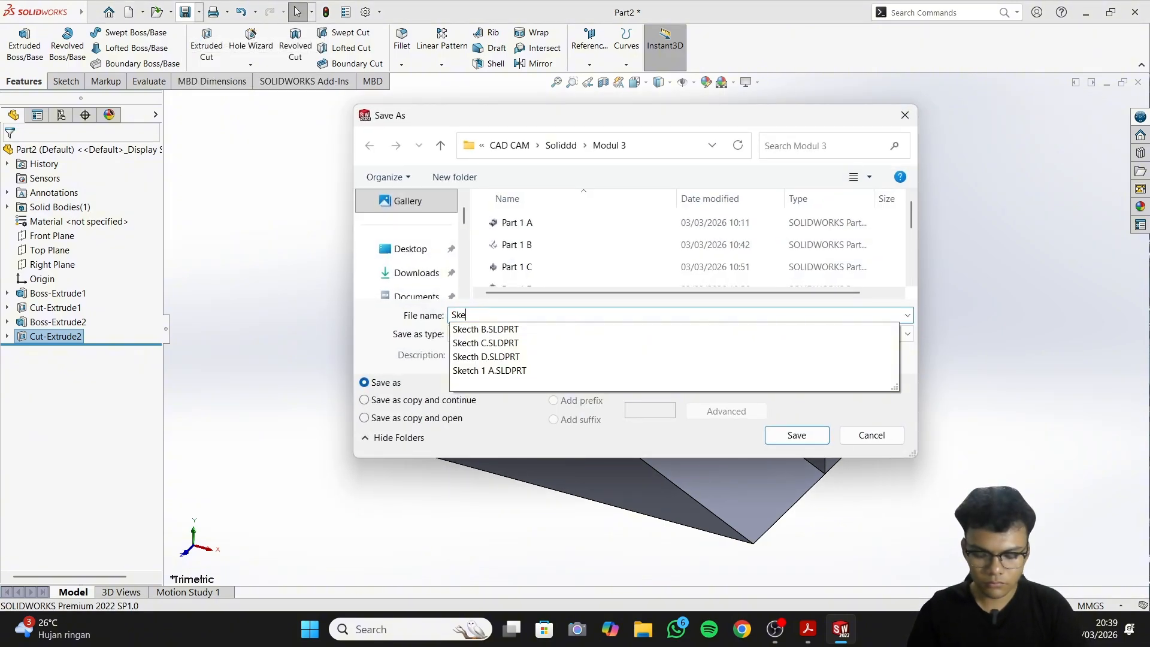
pyautogui.write('t')
pyautogui.write('ch 2')
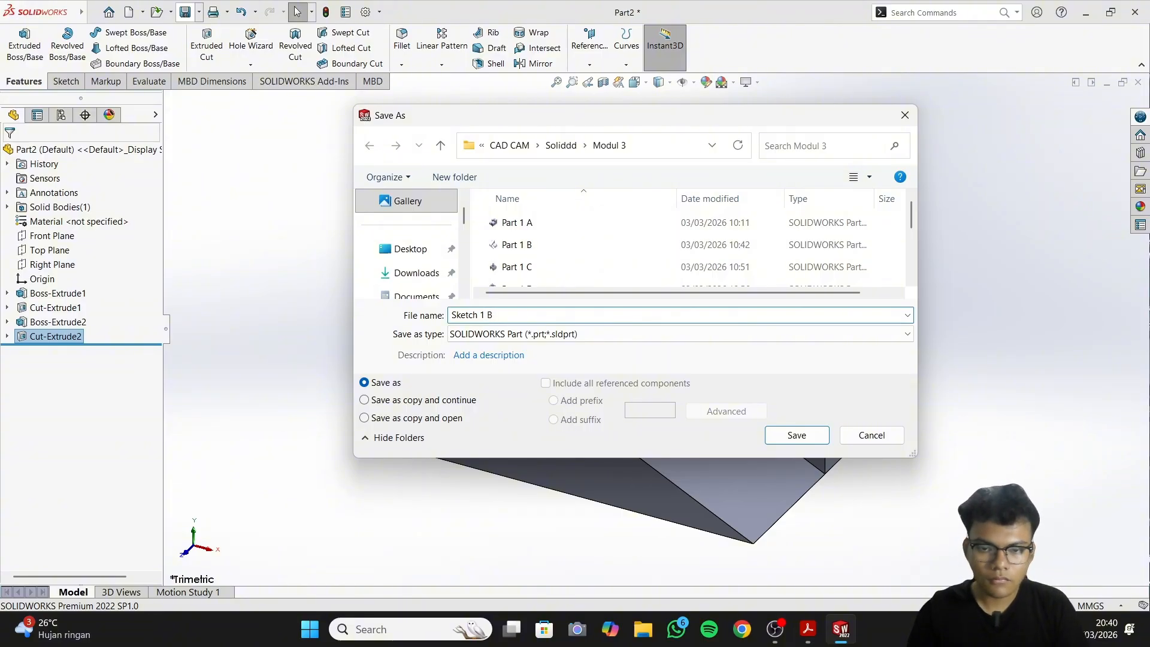
pyautogui.press('Return')
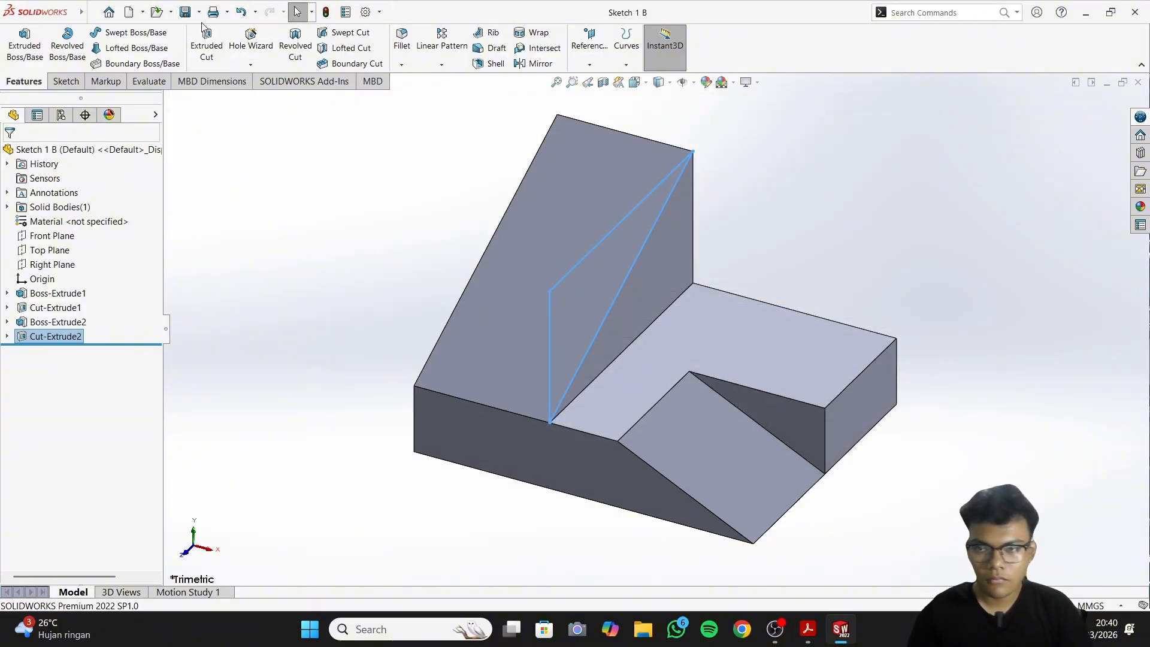
# Create a new part document and check part C in the PDF exercise drawing
pyautogui.click(143, 11)
pyautogui.click(144, 23)
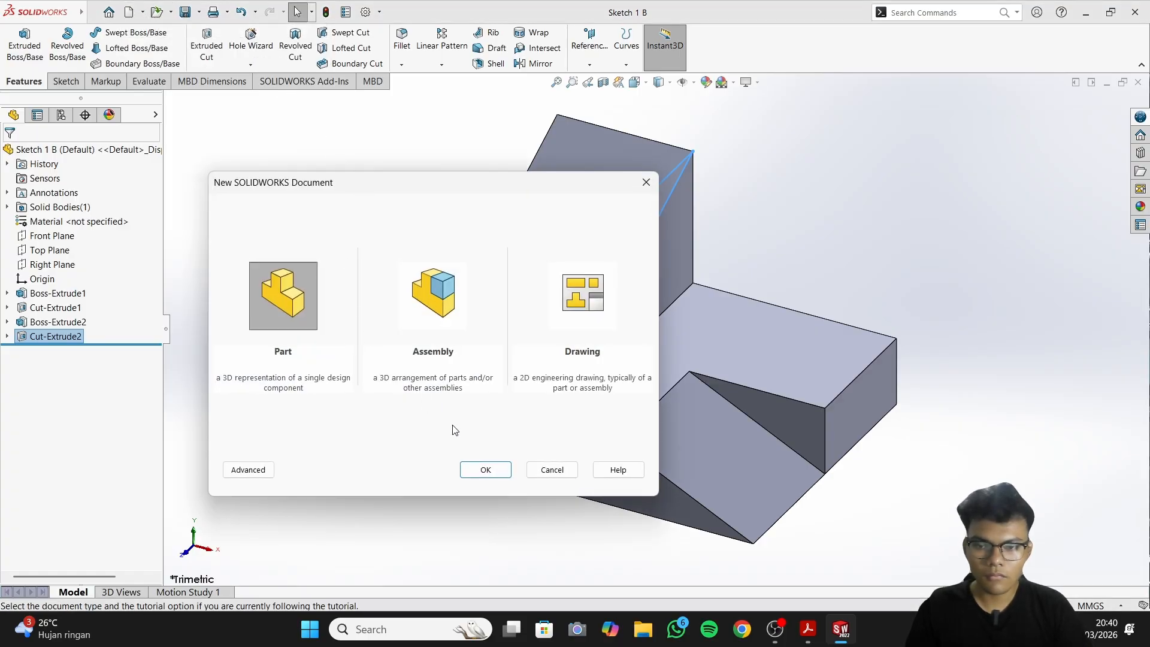
pyautogui.click(491, 475)
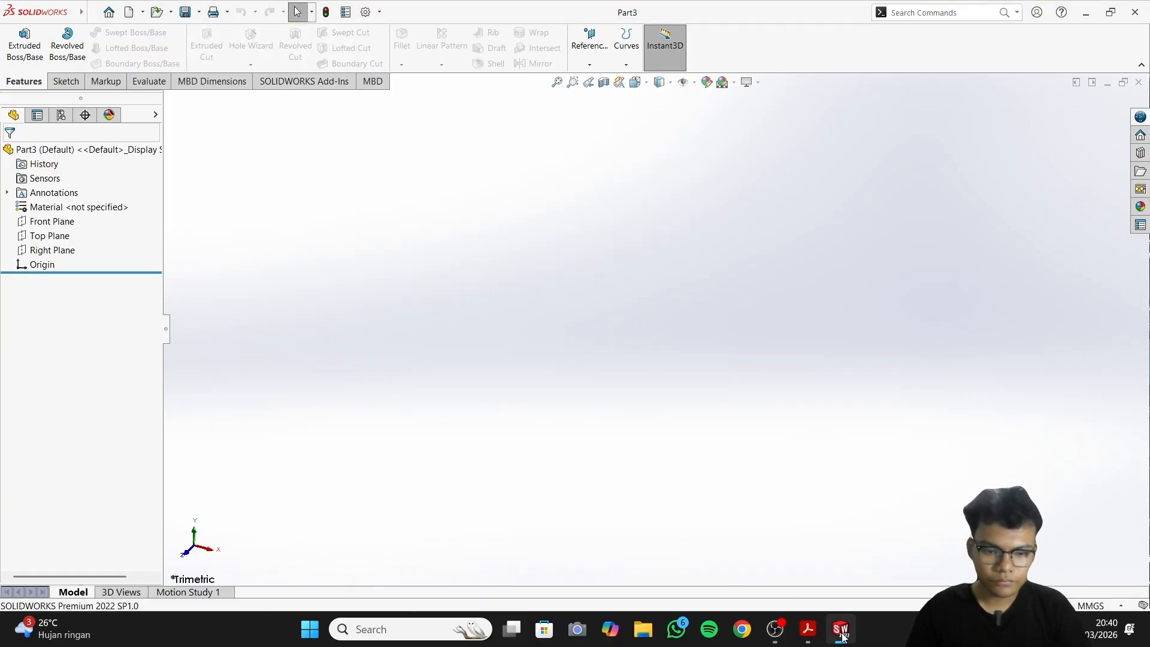
pyautogui.click(808, 630)
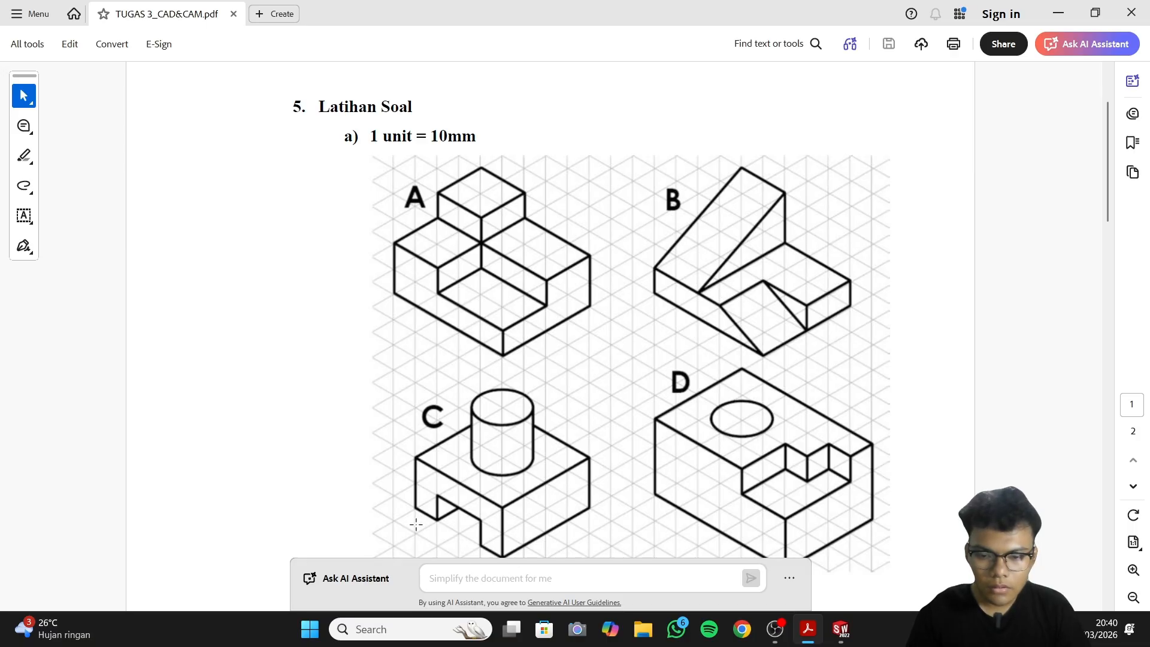
pyautogui.scroll(-1, 416, 525)
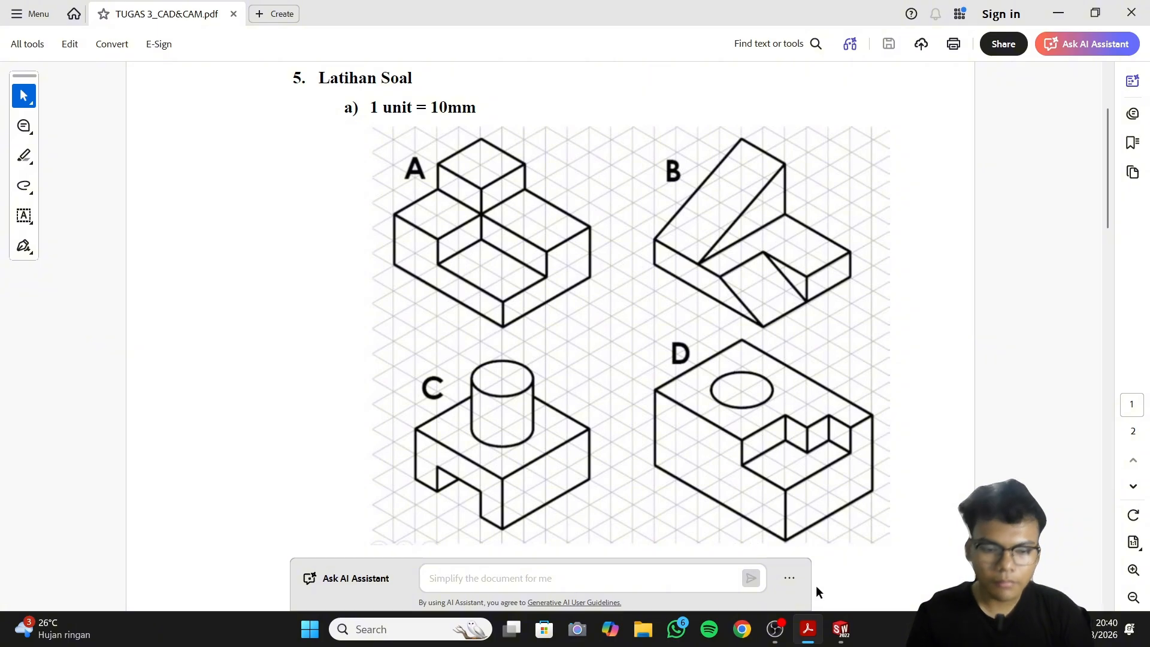
pyautogui.click(807, 629)
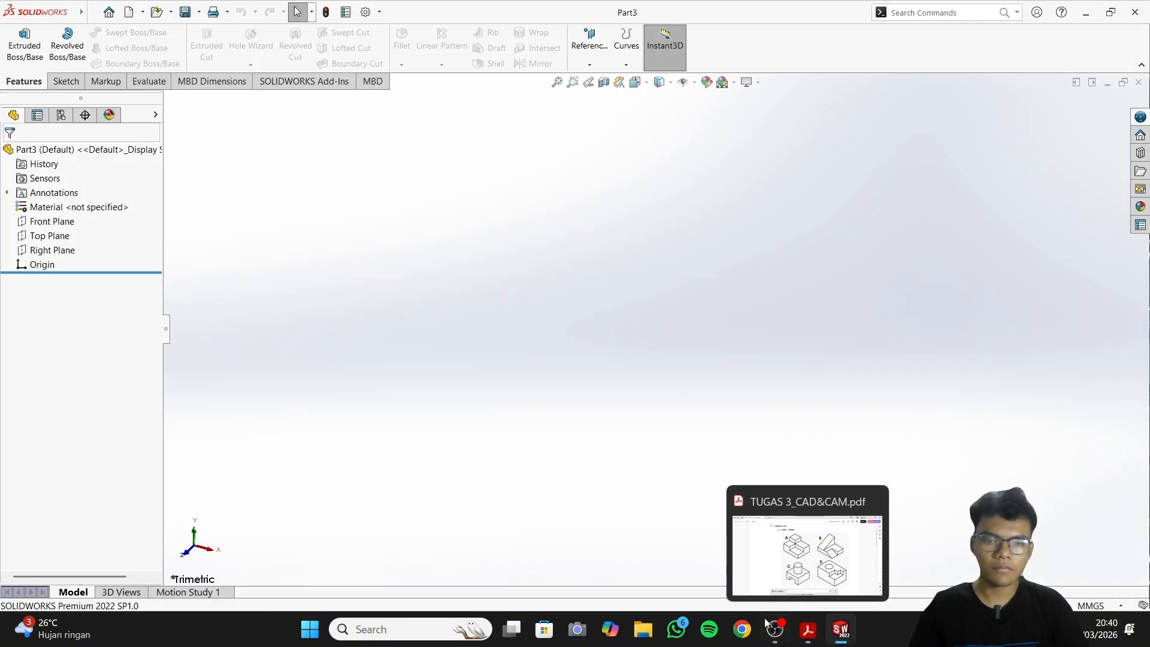
# Sketch a 40 by 40 mm corner rectangle from the origin on the Top Plane
pyautogui.click(49, 235)
pyautogui.click(94, 216)
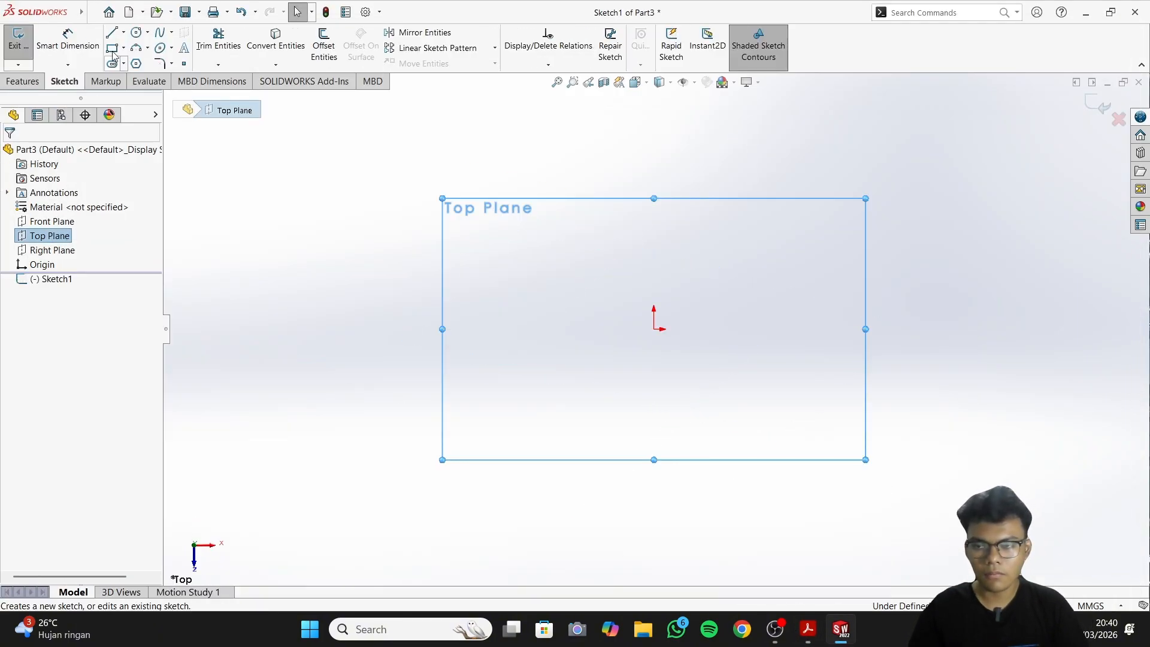
pyautogui.click(112, 48)
pyautogui.click(654, 329)
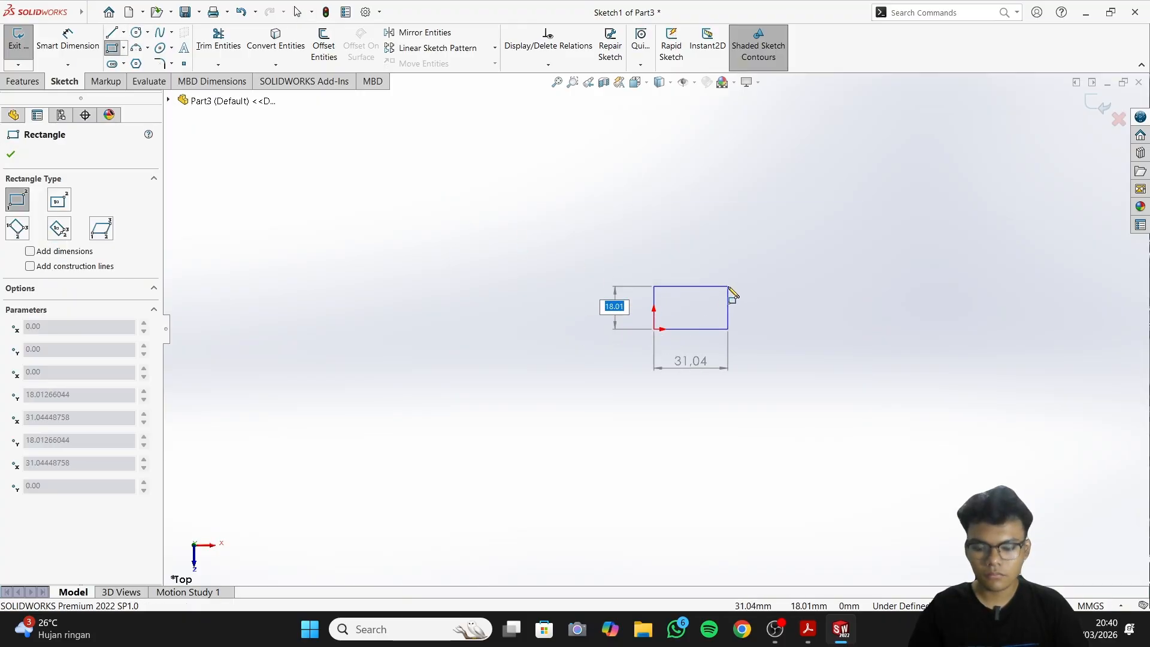
pyautogui.press('Tab')
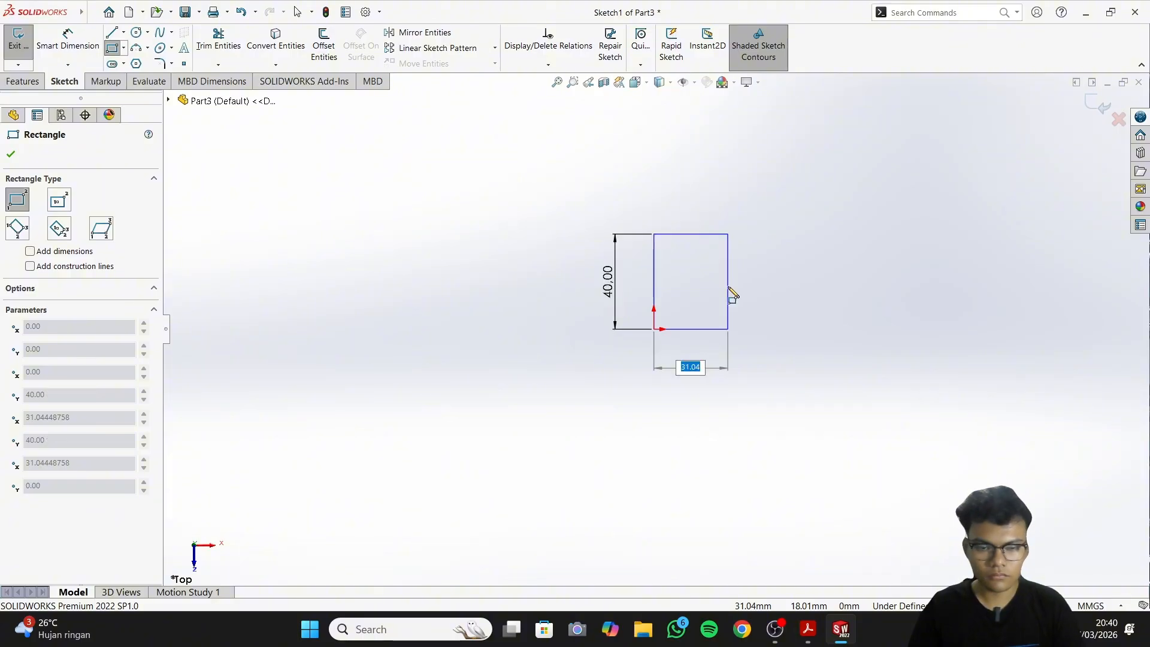
pyautogui.write('40')
pyautogui.press('Return')
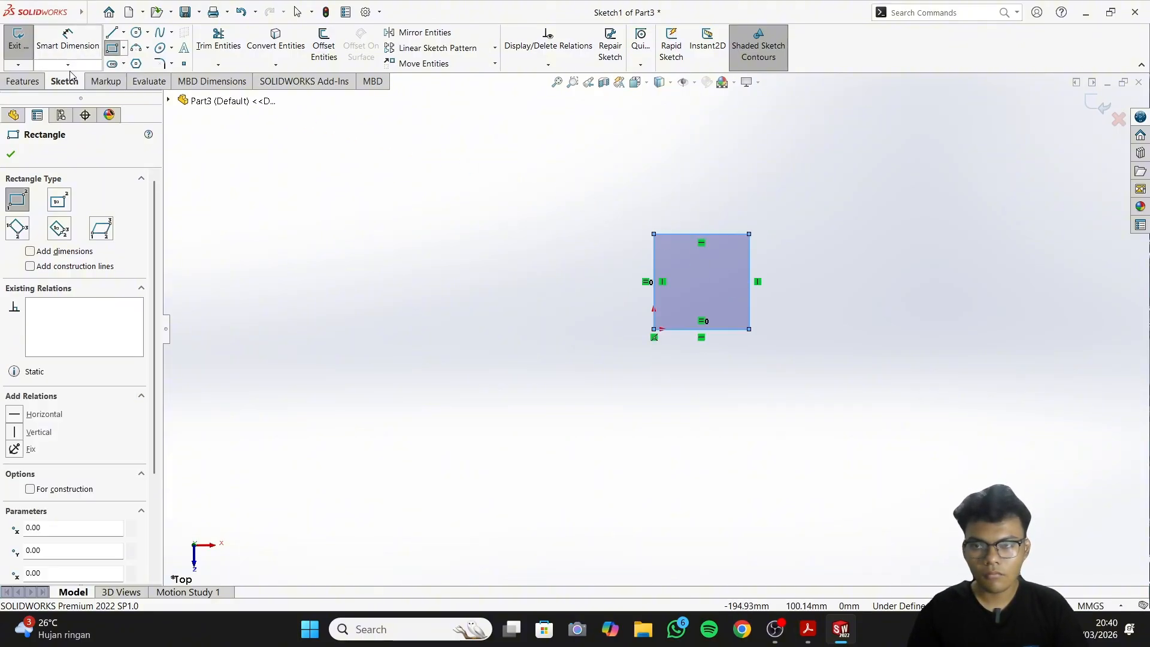
# Dimension the square's upper edge at 40 mm
pyautogui.click(68, 40)
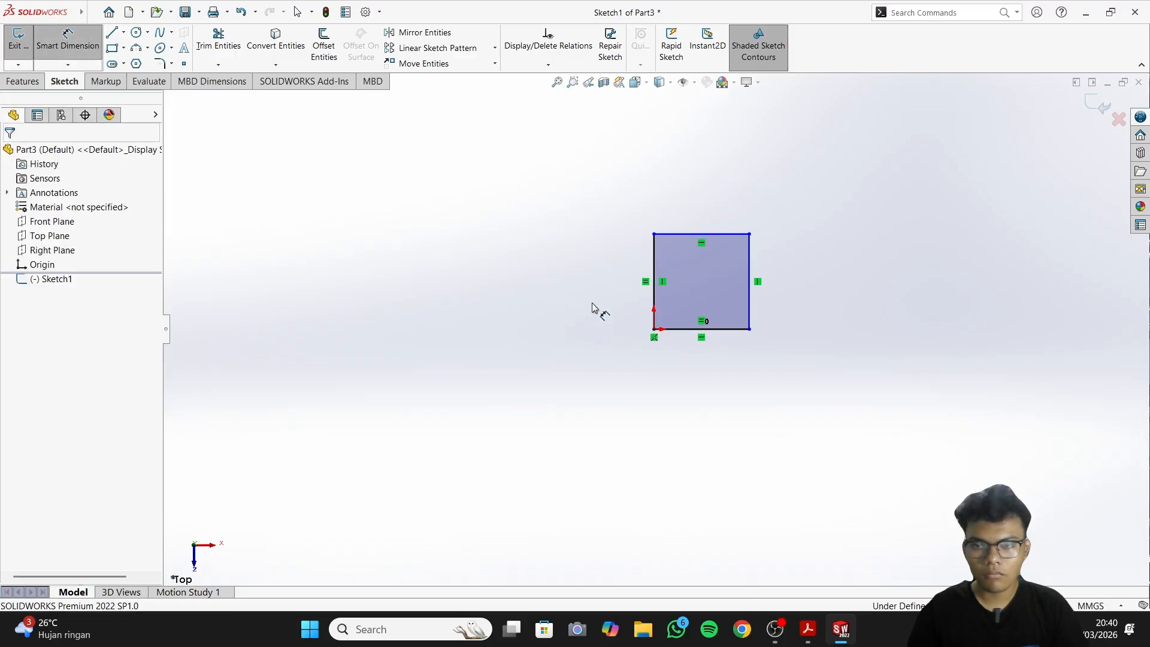
pyautogui.click(686, 233)
pyautogui.click(662, 180)
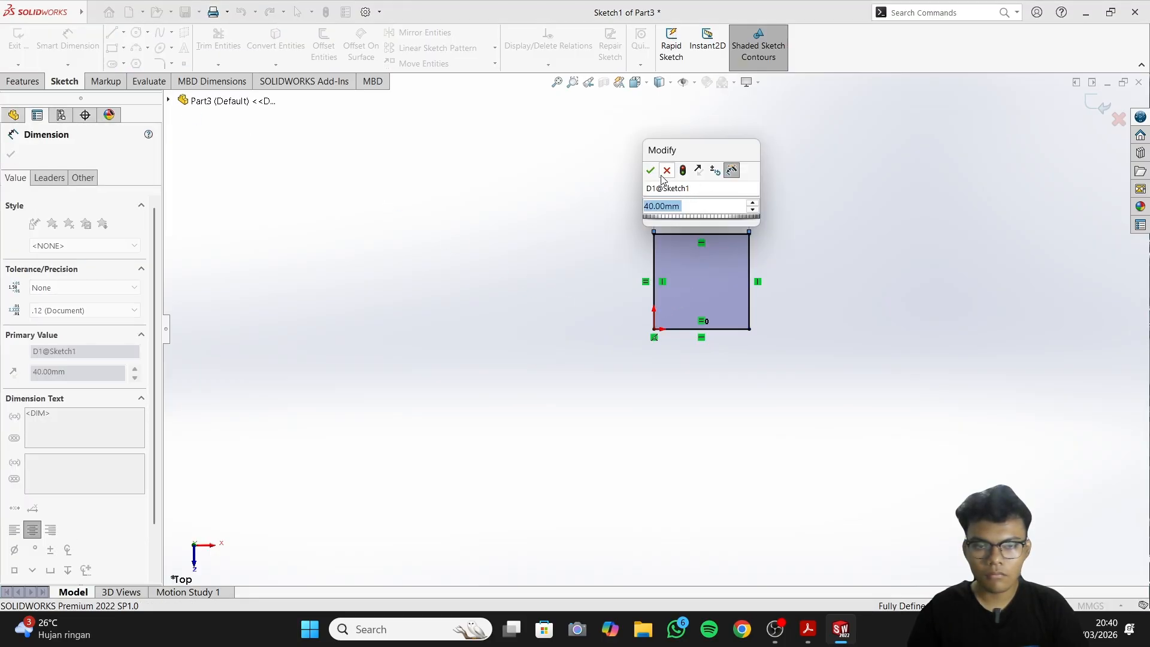
pyautogui.click(664, 172)
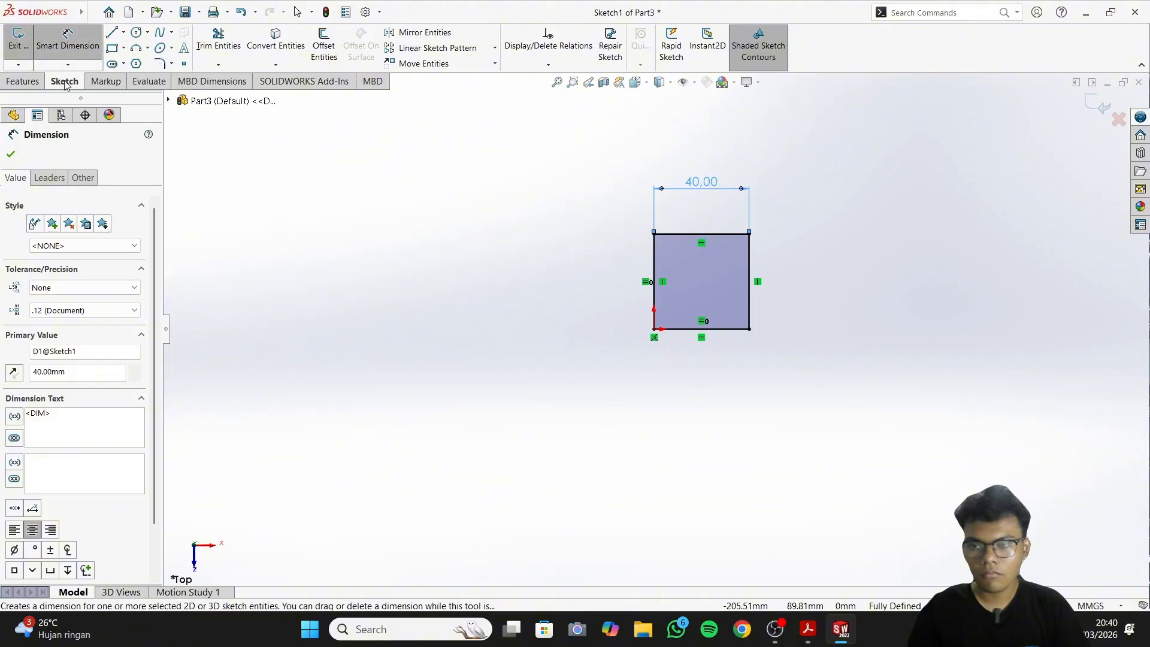
# Check part C's height in the PDF drawing and extrude the square 20 mm upward as a blind boss
pyautogui.click(22, 80)
pyautogui.click(24, 43)
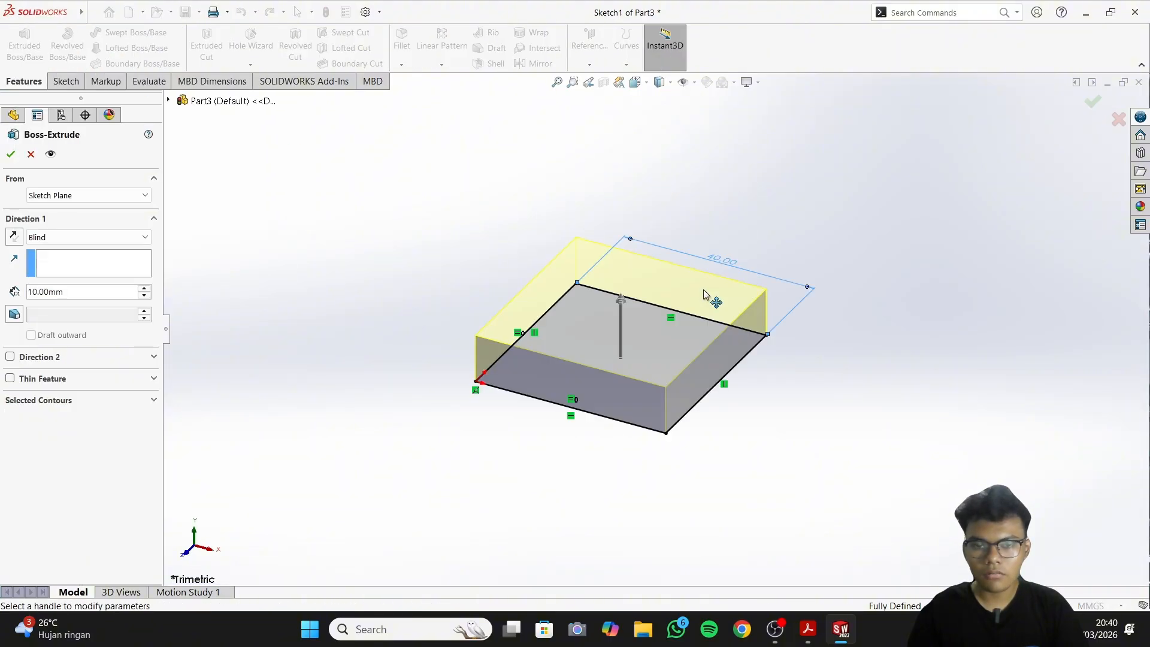
pyautogui.click(811, 624)
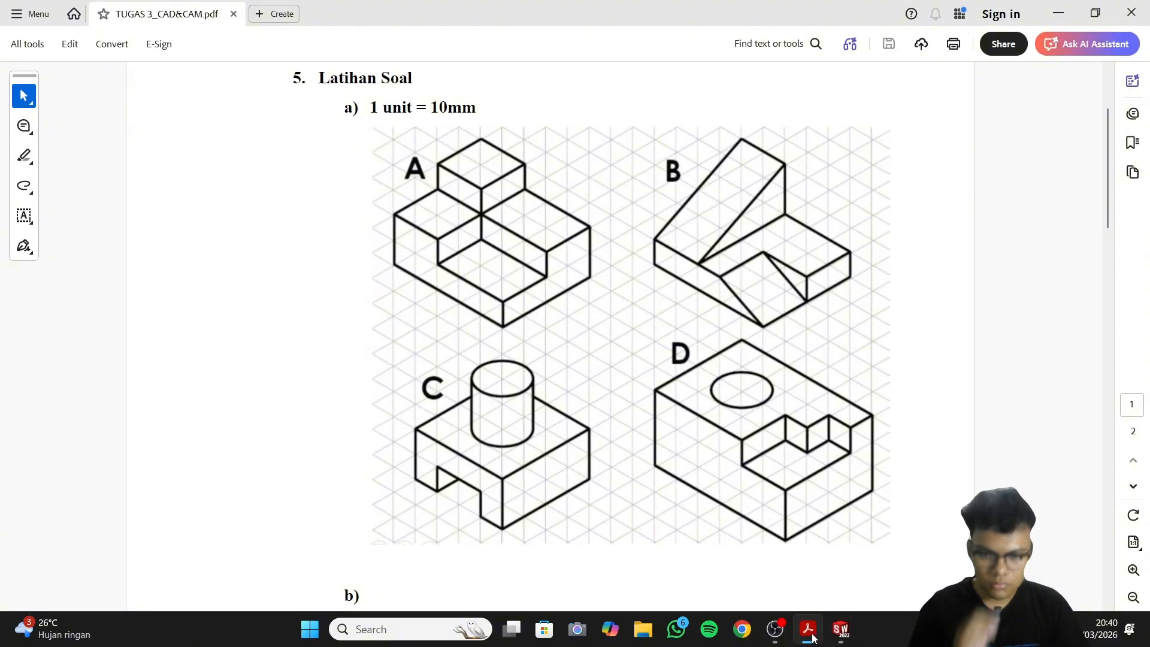
pyautogui.click(811, 626)
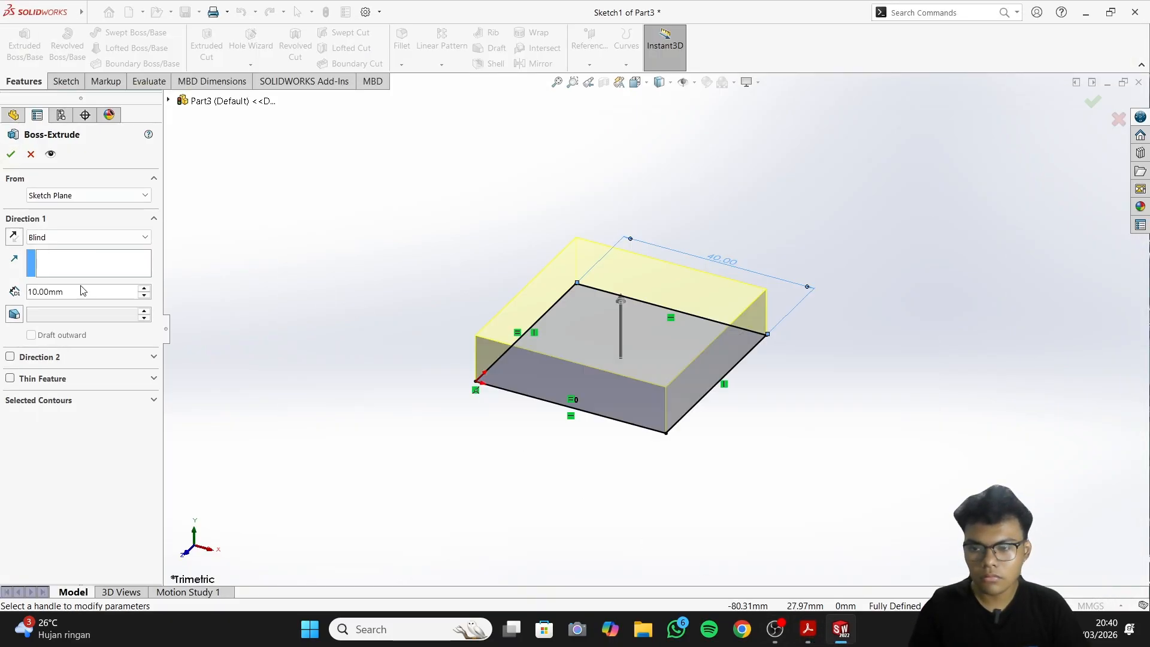
pyautogui.click(144, 289)
pyautogui.click(12, 154)
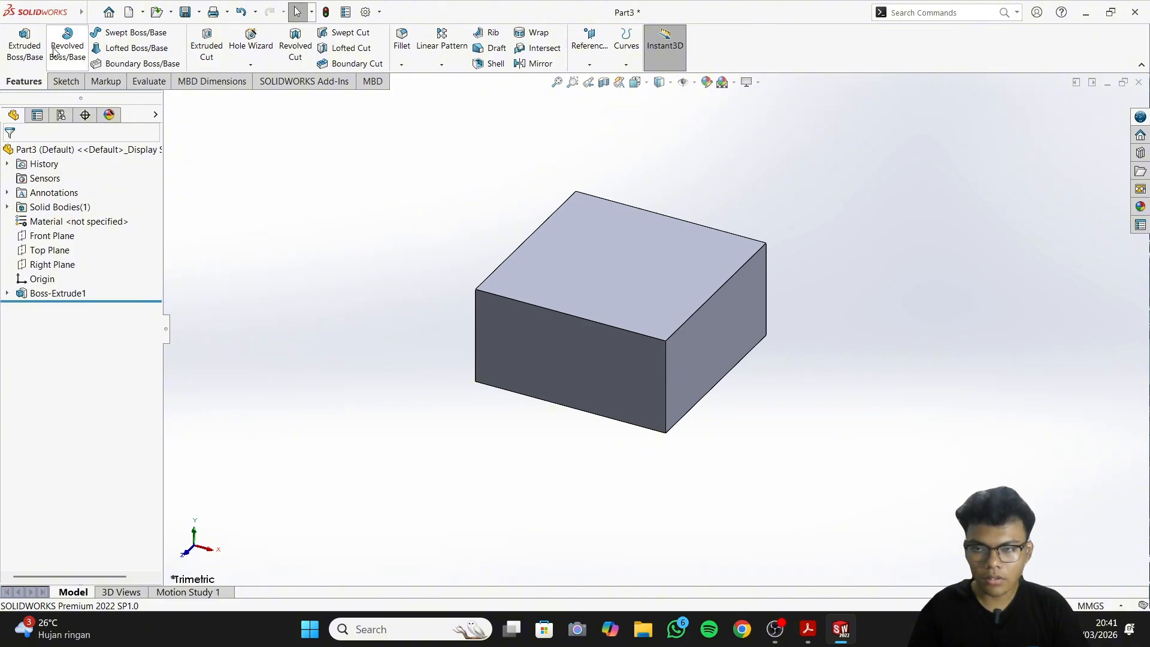
# On the block's top face, sketch a vertical construction line between the midpoints of the front and rear edges
pyautogui.click(66, 82)
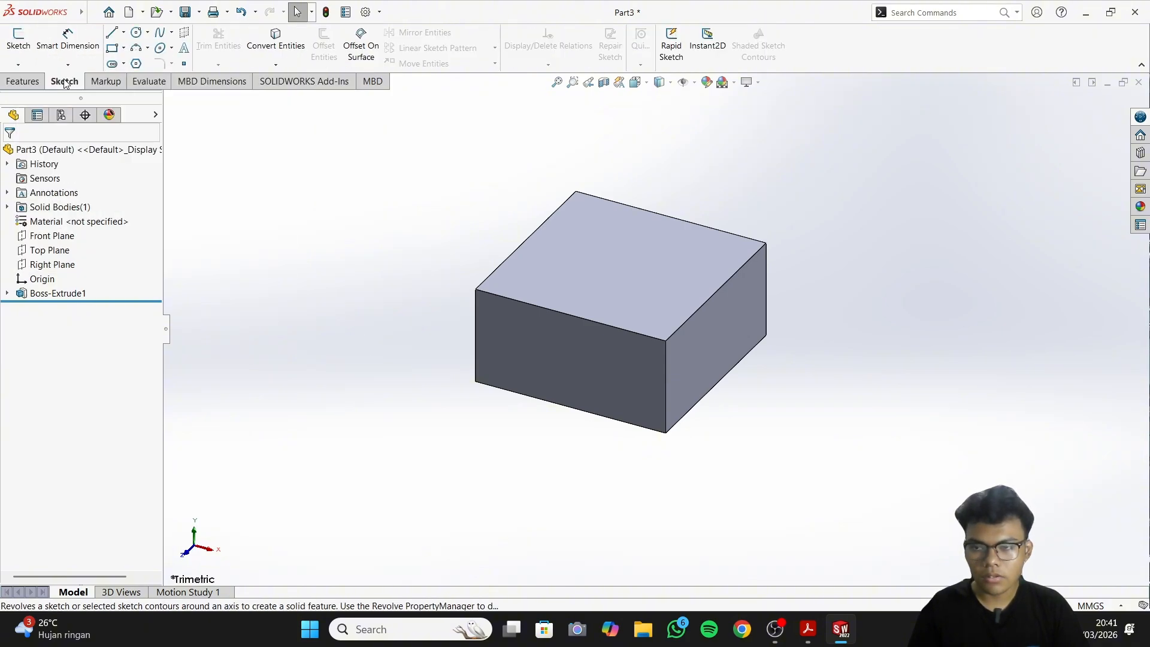
pyautogui.click(18, 37)
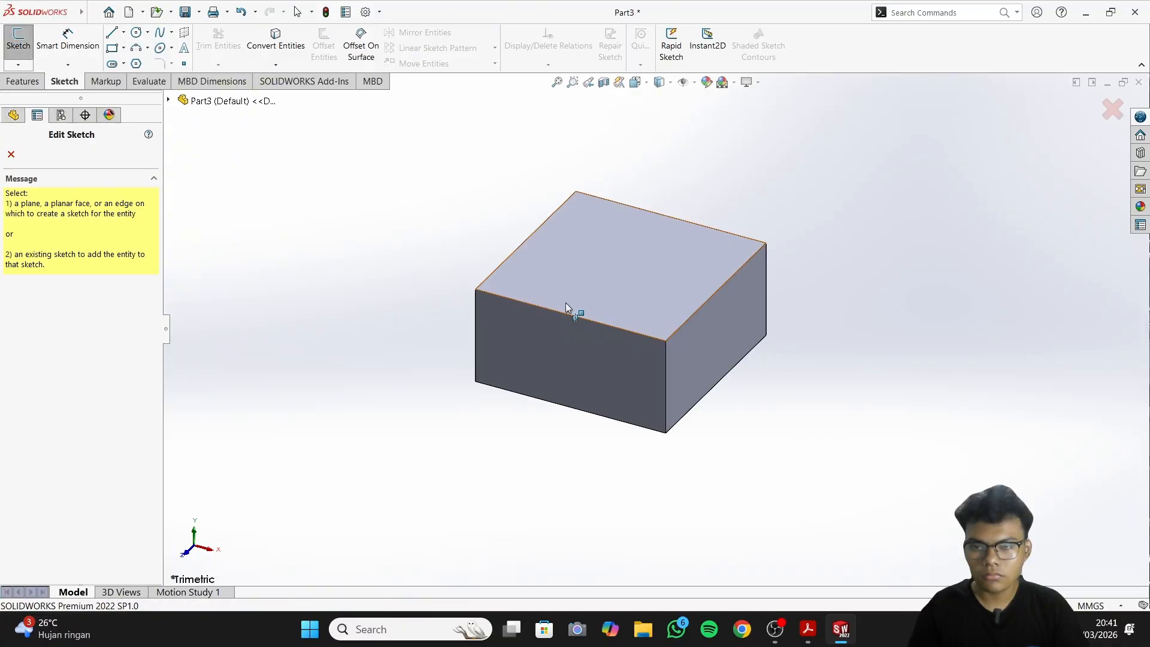
pyautogui.click(565, 303)
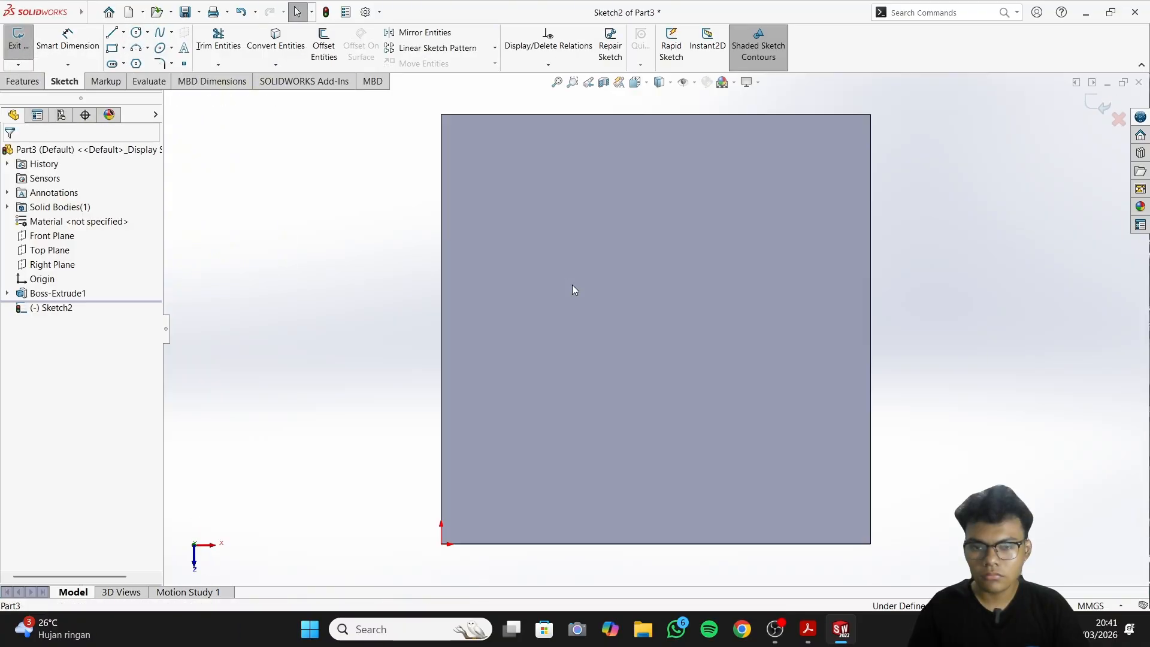
pyautogui.click(114, 33)
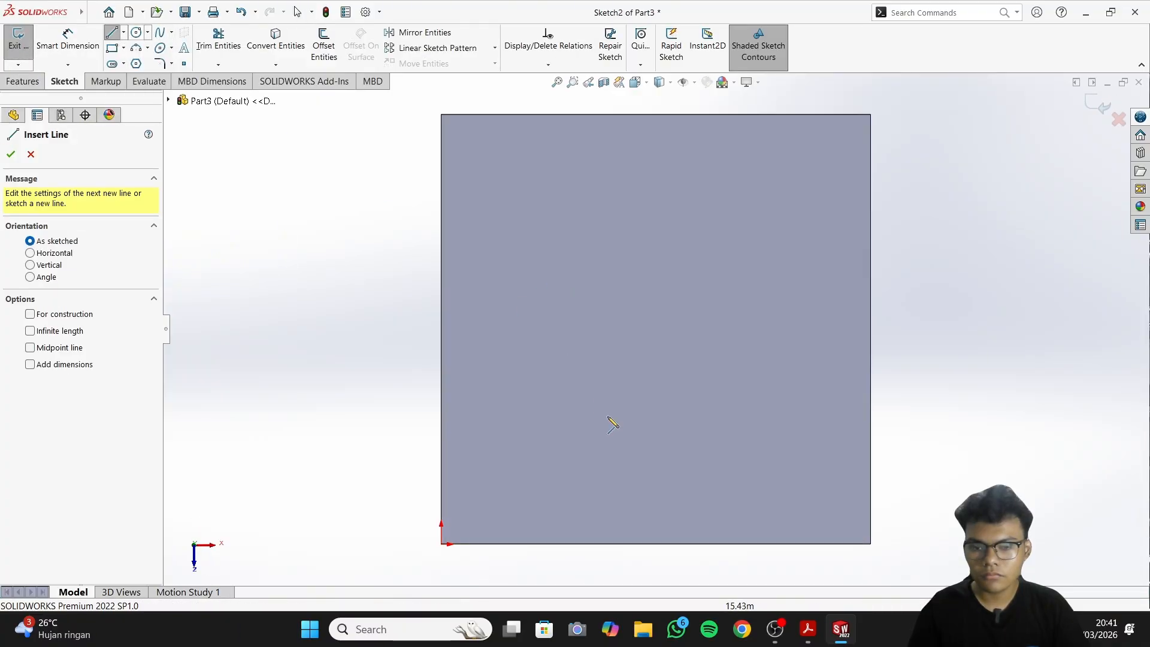
pyautogui.click(657, 543)
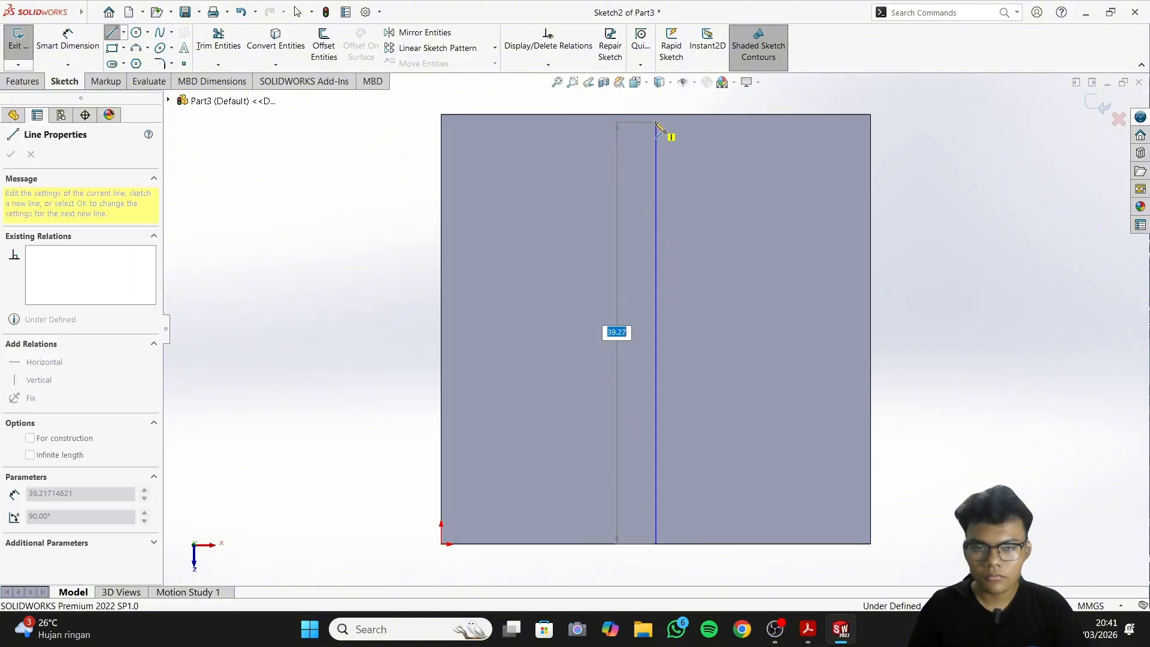
pyautogui.click(656, 115)
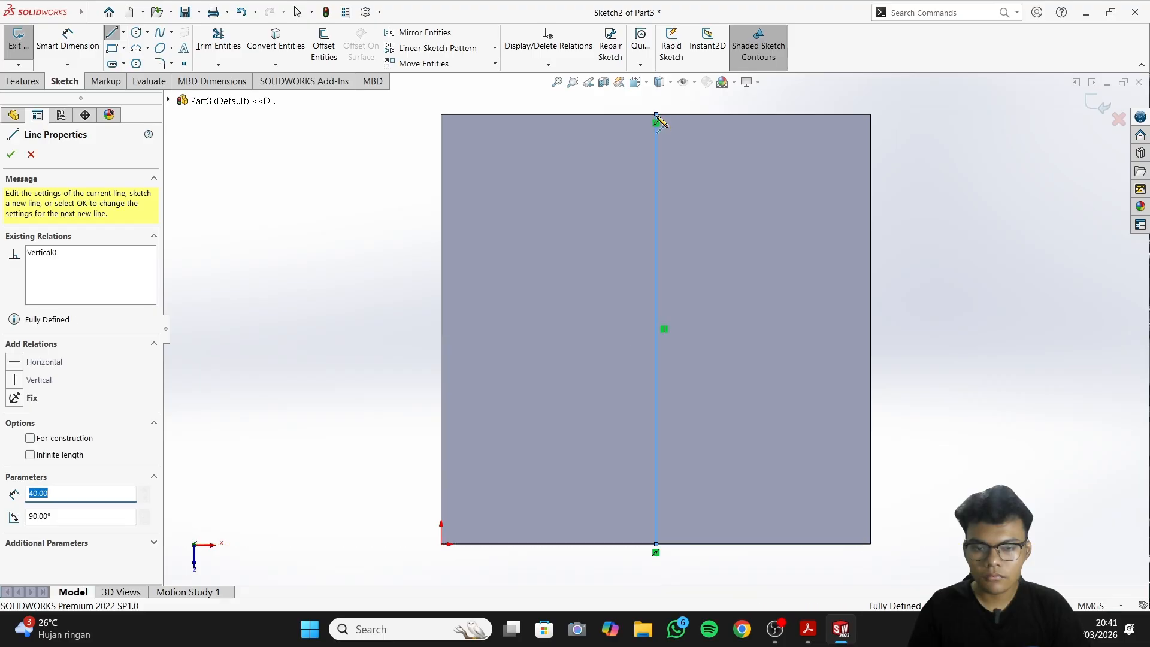
pyautogui.rightClick(617, 270)
pyautogui.click(647, 253)
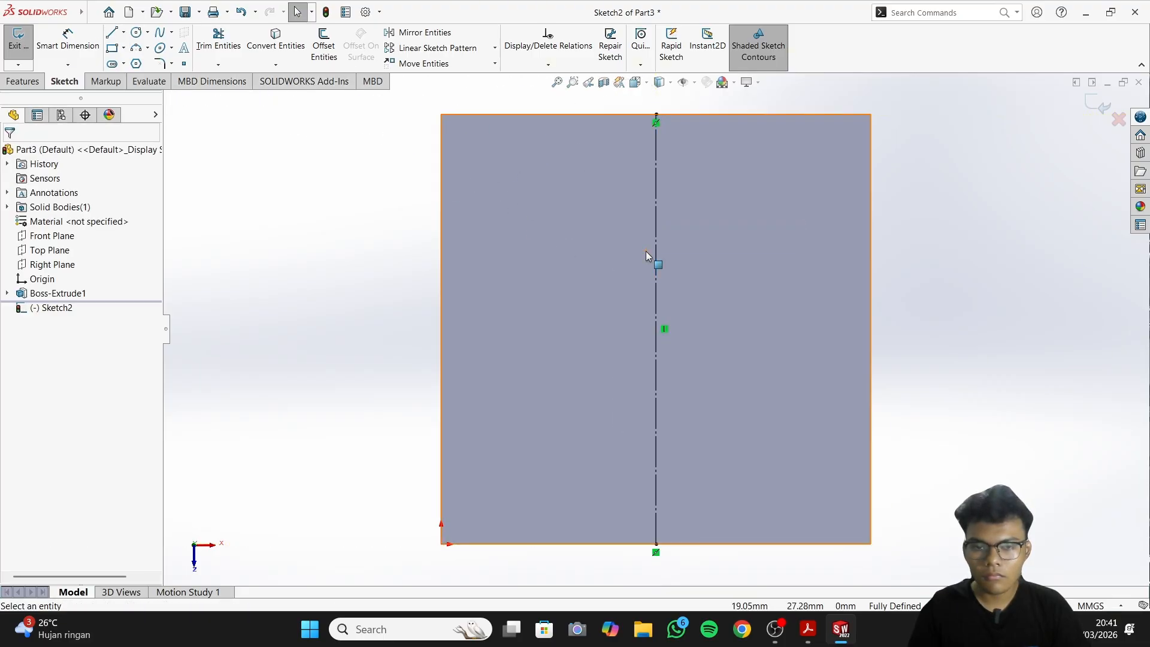
# Check part C's cylinder in the PDF drawing and sketch a 20 mm diameter circle centred on the construction line's midpoint
pyautogui.click(145, 35)
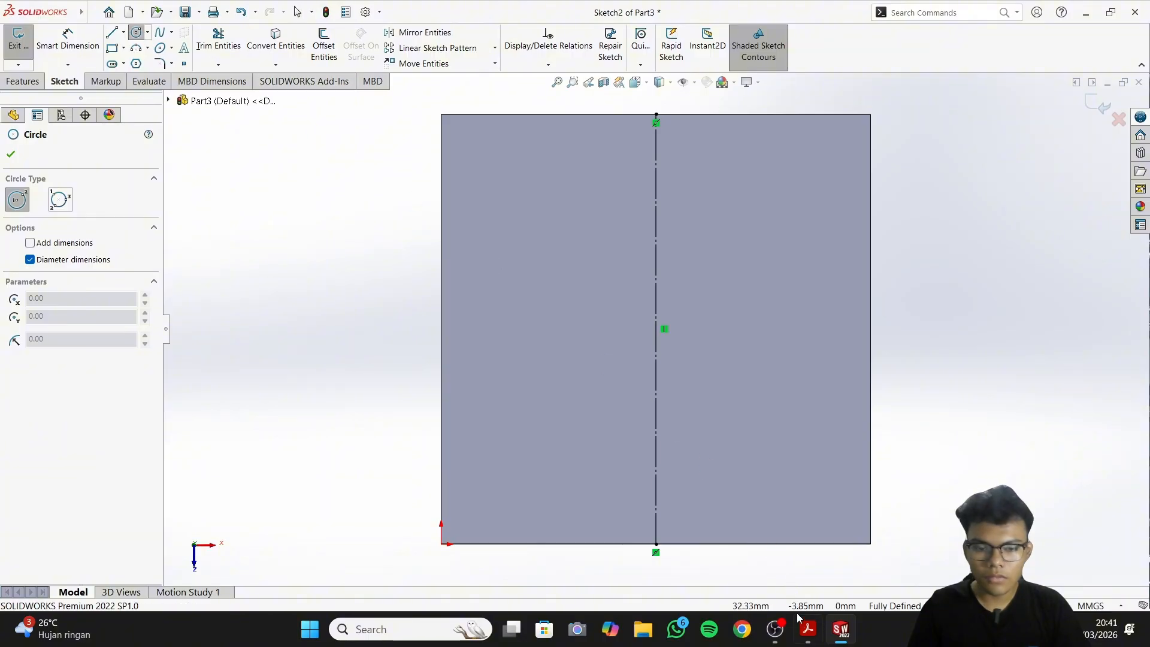
pyautogui.click(808, 635)
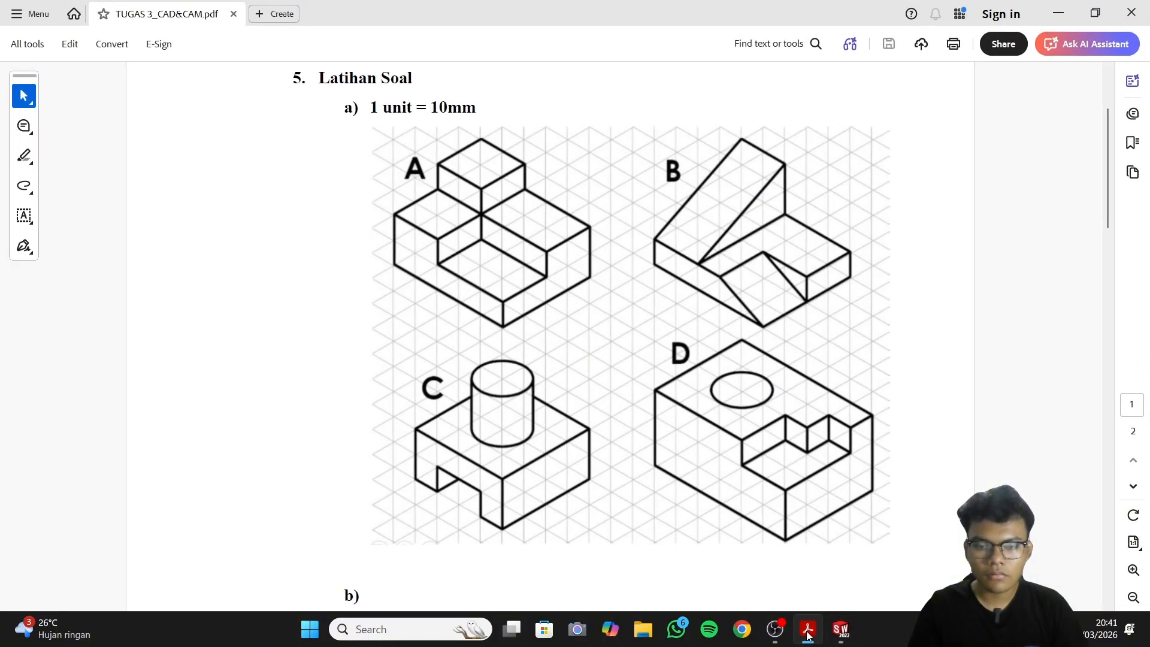
pyautogui.click(808, 635)
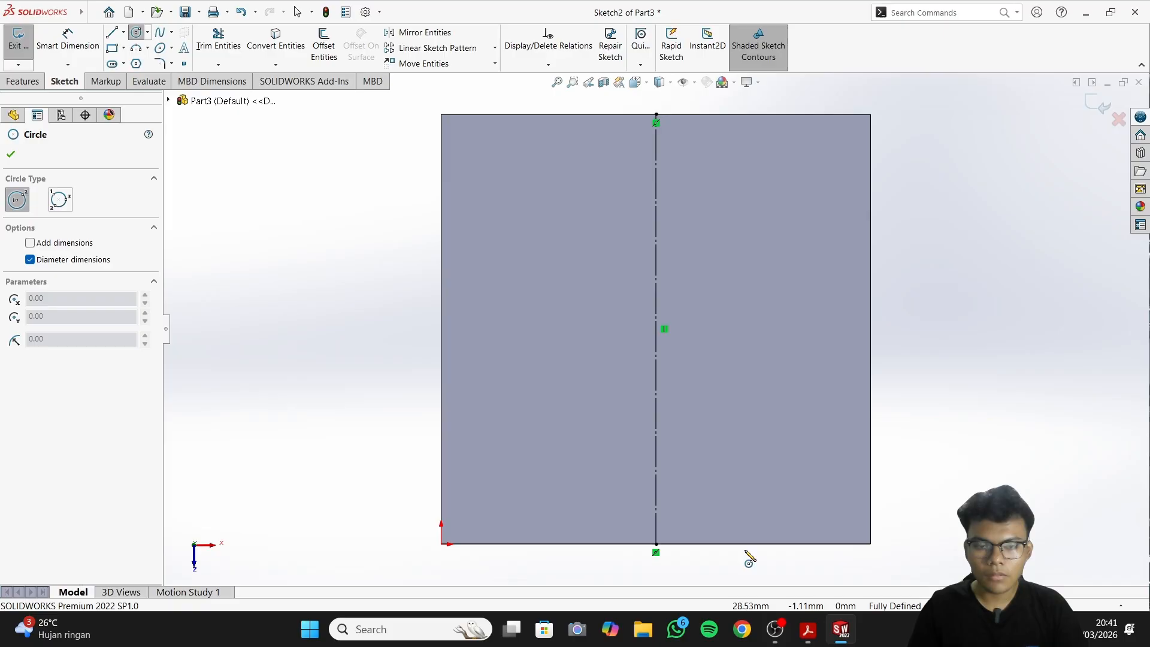
pyautogui.click(656, 330)
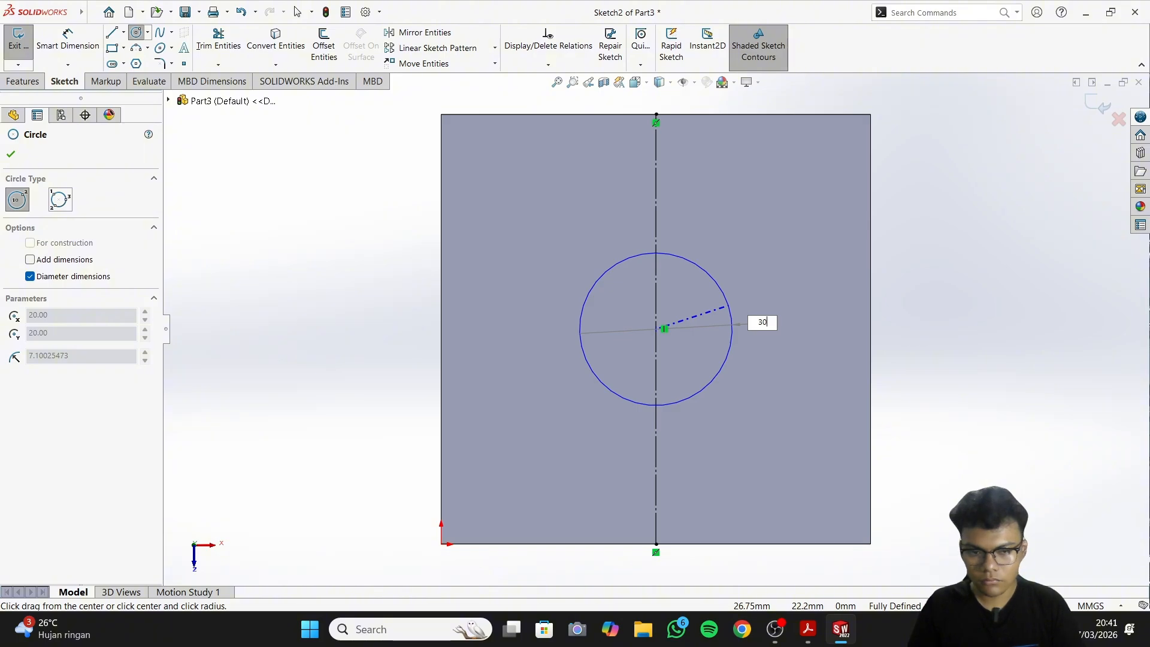
pyautogui.press('Return')
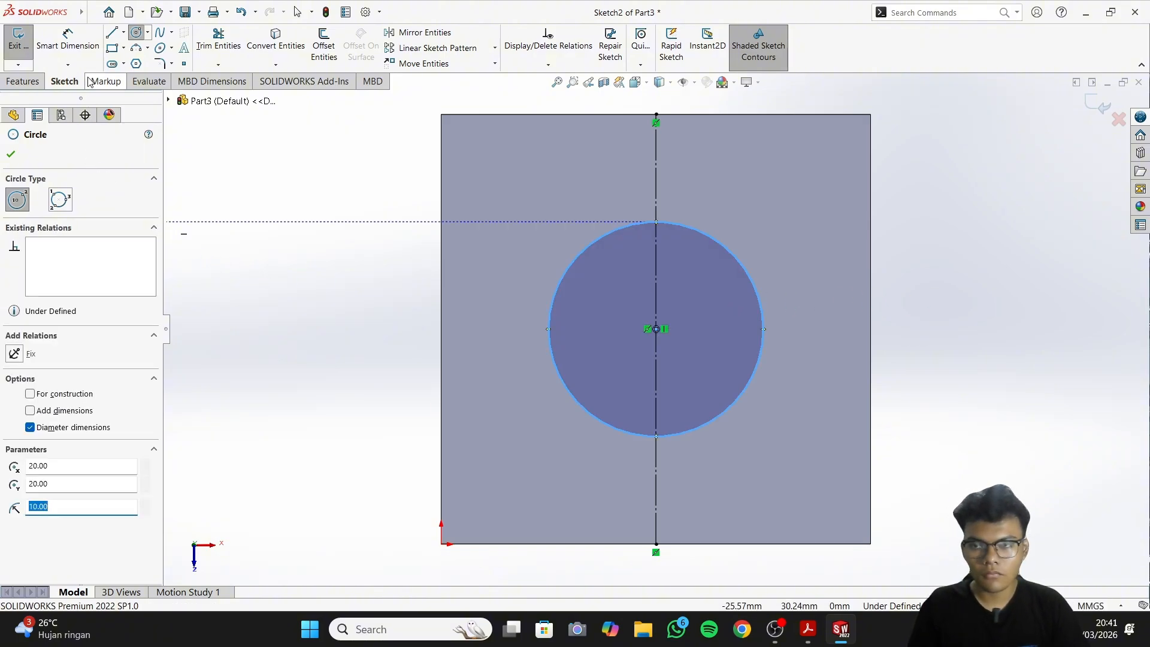
# Dimension the circle's diameter at 20 mm
pyautogui.click(70, 45)
pyautogui.click(726, 259)
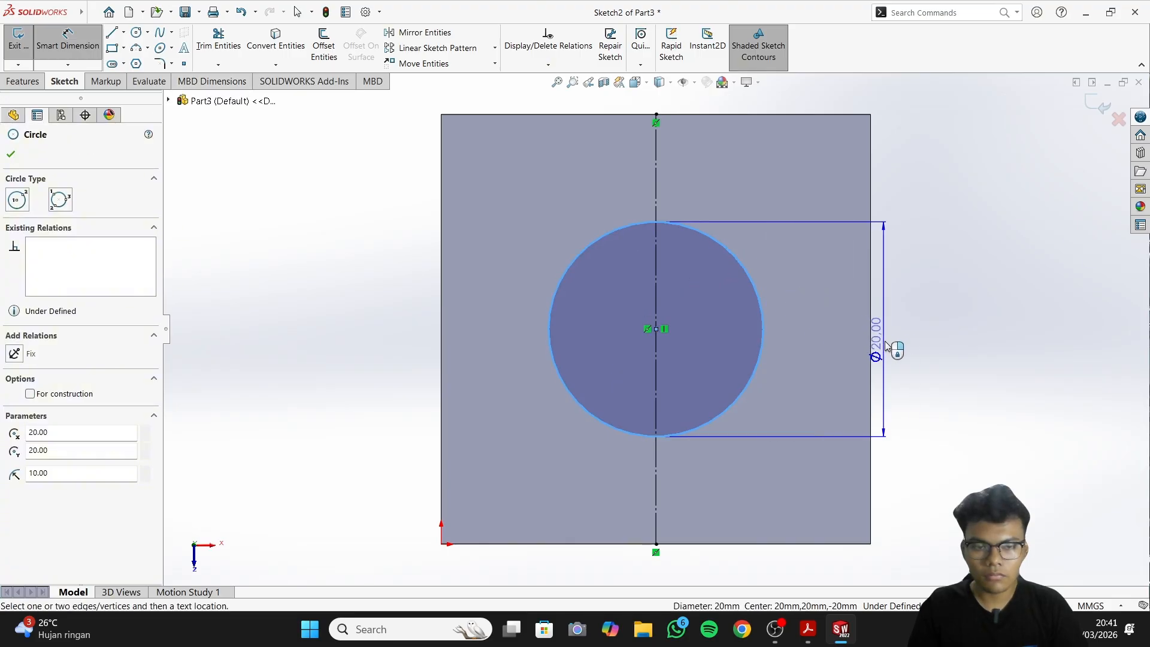
pyautogui.click(808, 341)
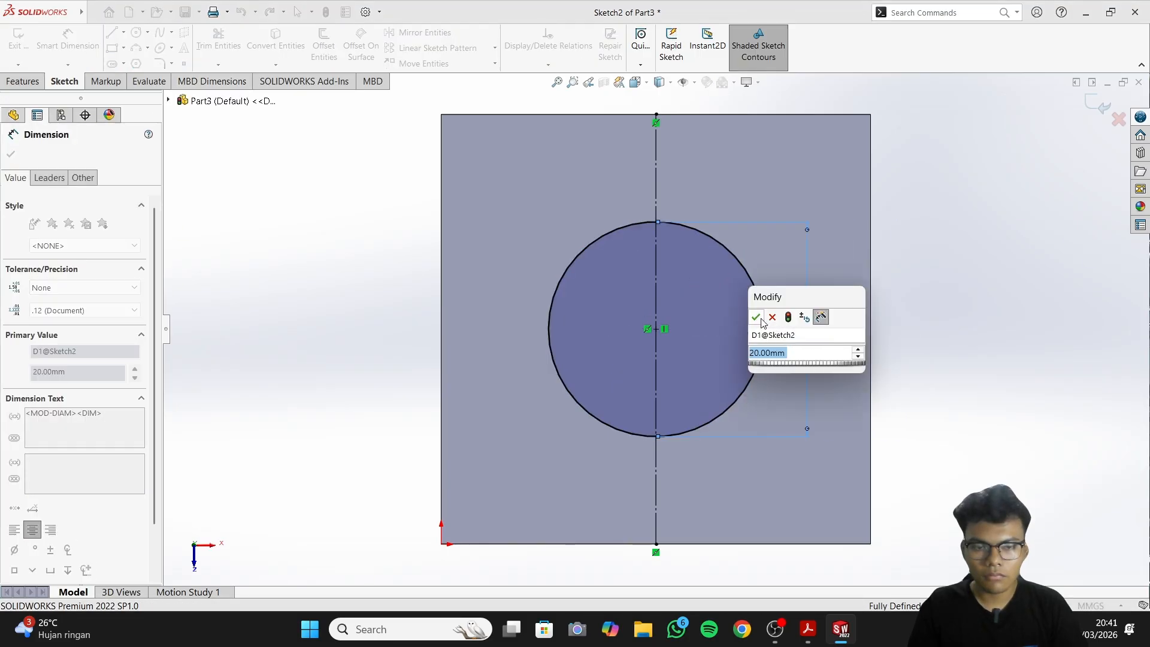
pyautogui.click(761, 316)
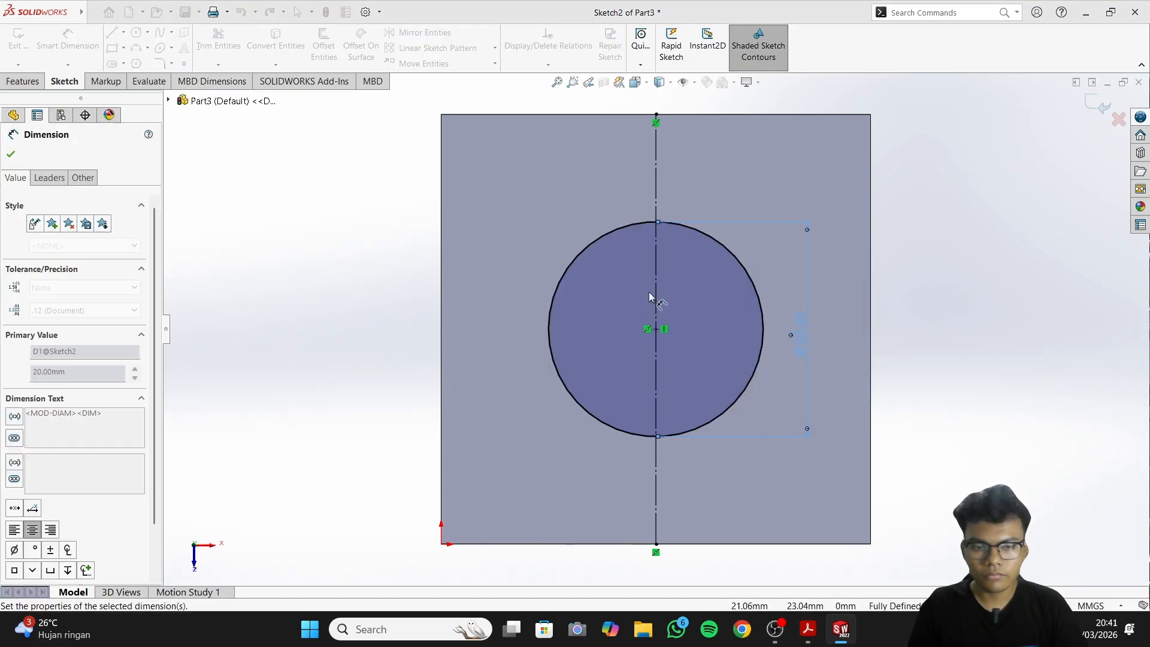
# Extrude the circle 20 mm upward as a blind merged boss, checking the cylinder's height in the PDF drawing
pyautogui.click(23, 81)
pyautogui.click(25, 42)
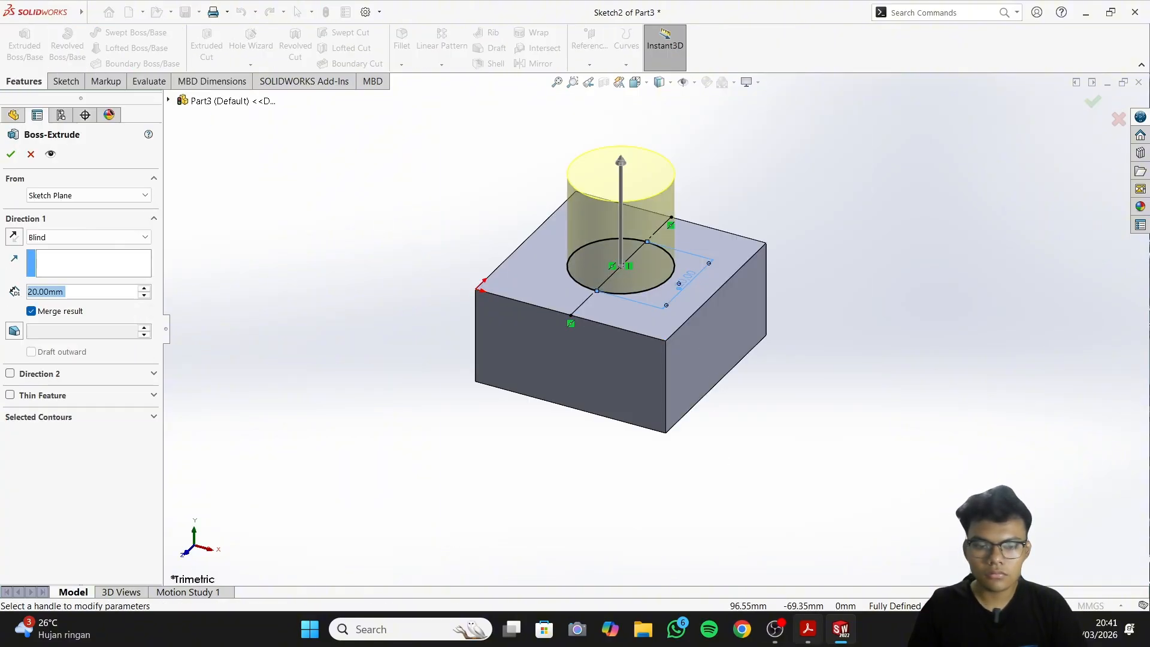
pyautogui.click(808, 629)
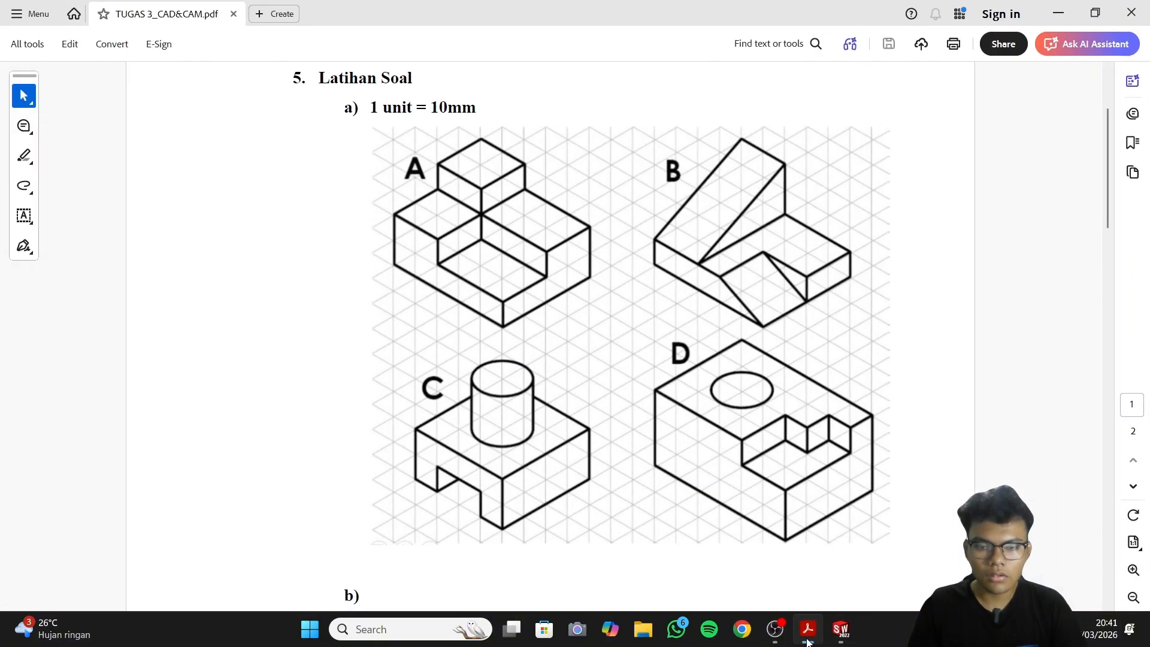
pyautogui.click(807, 640)
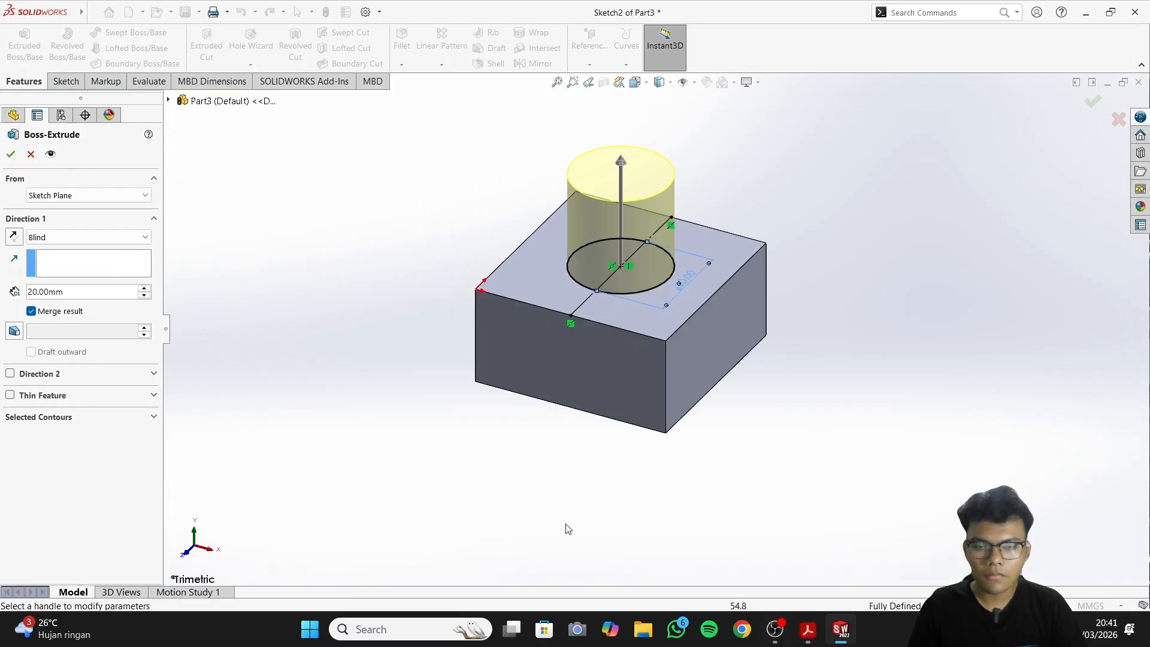
pyautogui.click(11, 155)
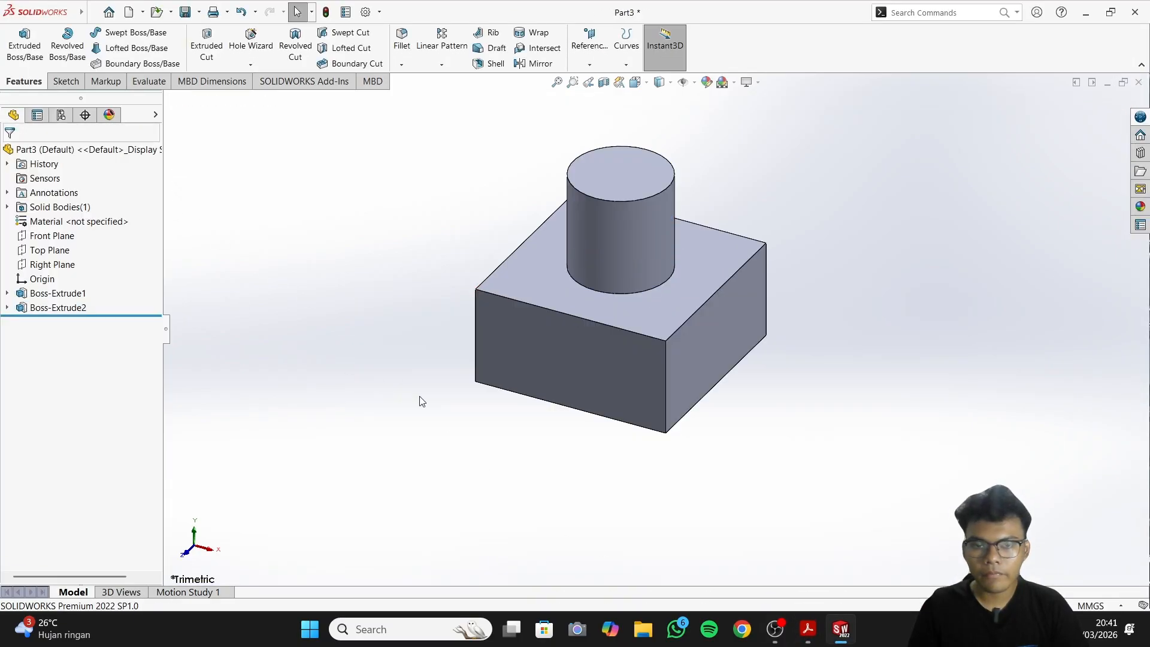
# Start a line sketch on the block's front face and check part C's bottom notch in the PDF drawing
pyautogui.moveTo(419, 470)
pyautogui.mouseDown(button='middle')
pyautogui.moveTo(575, 483)
pyautogui.moveTo(592, 422)
pyautogui.moveTo(591, 440)
pyautogui.mouseUp(button='middle')
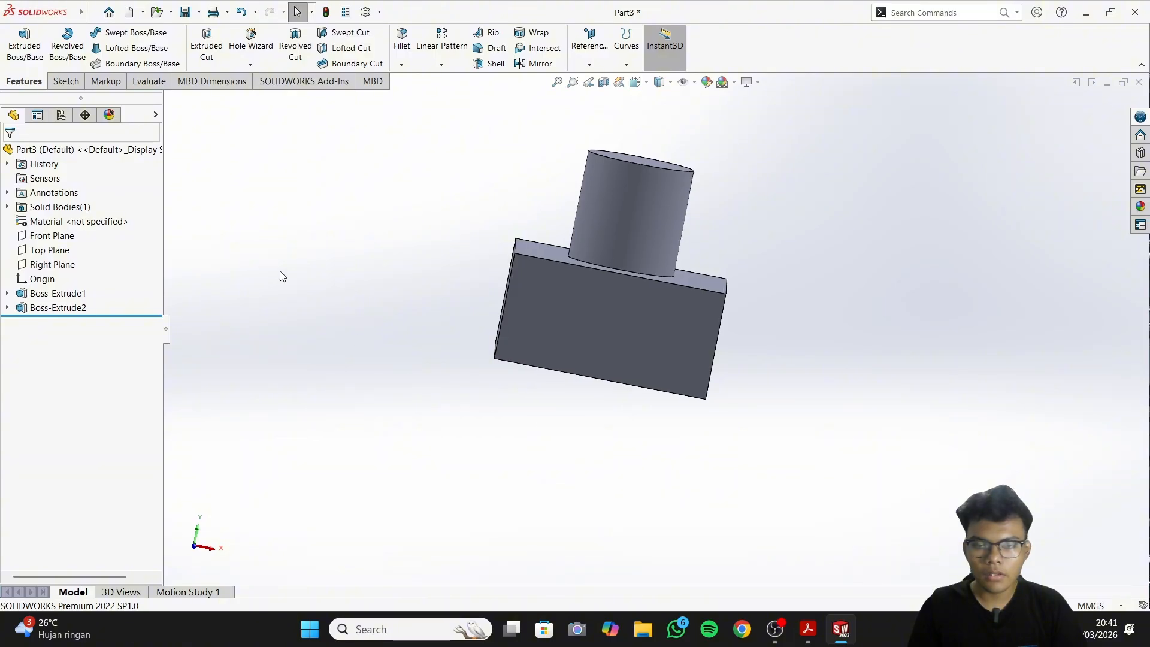
pyautogui.click(67, 82)
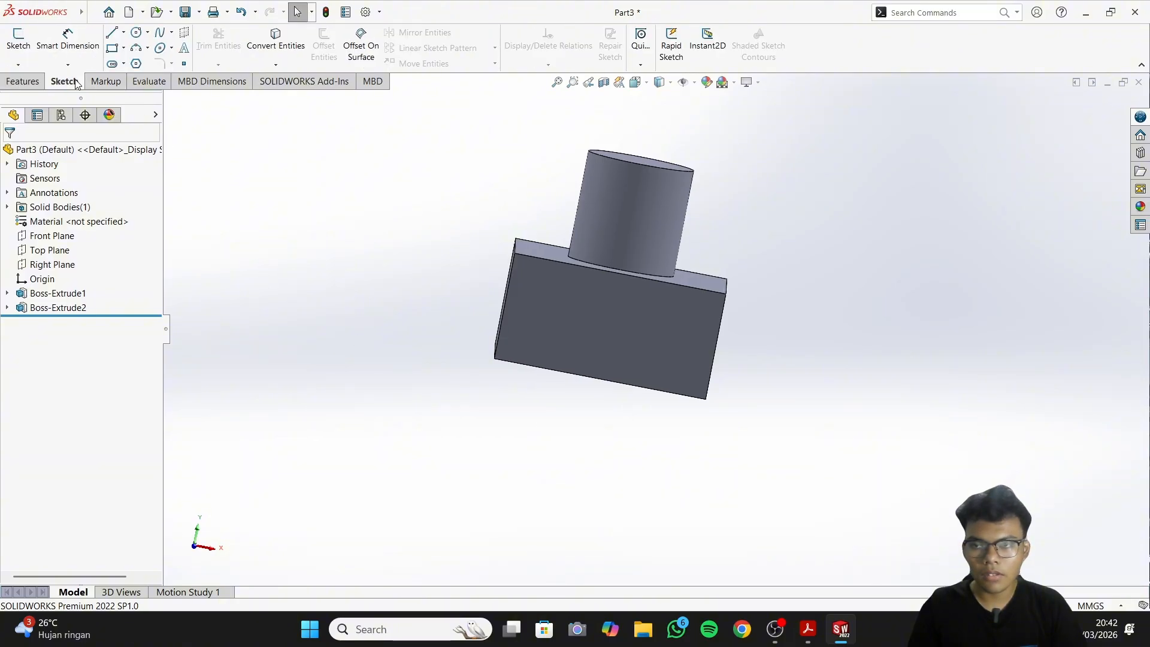
pyautogui.click(112, 32)
pyautogui.click(579, 338)
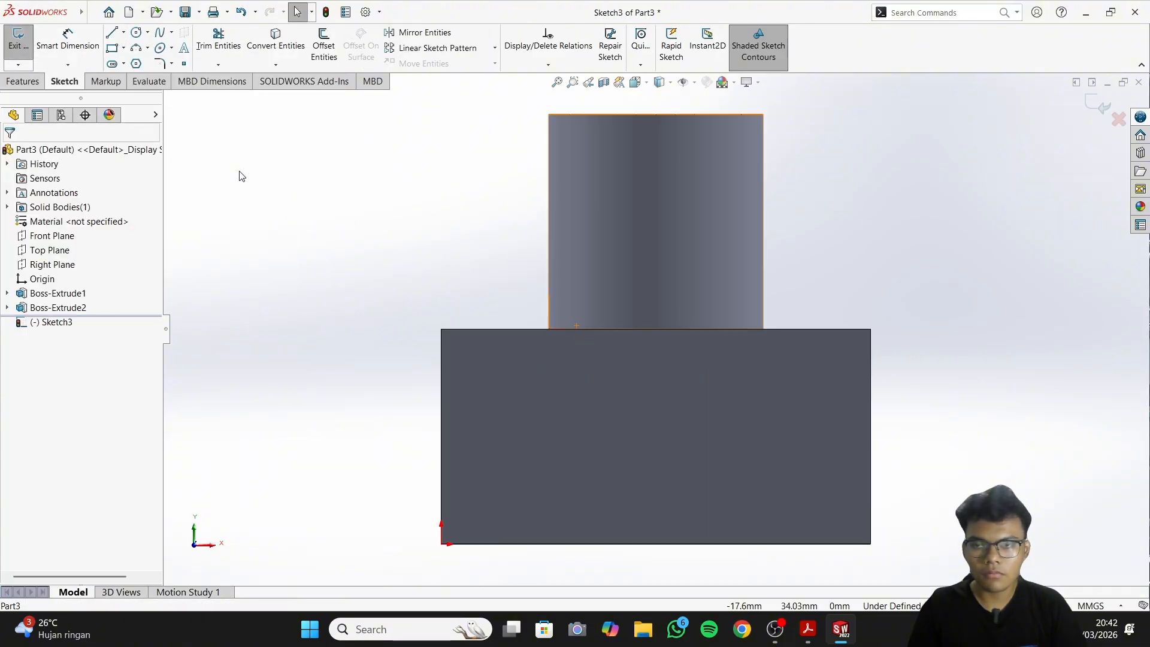
pyautogui.click(112, 32)
pyautogui.click(776, 629)
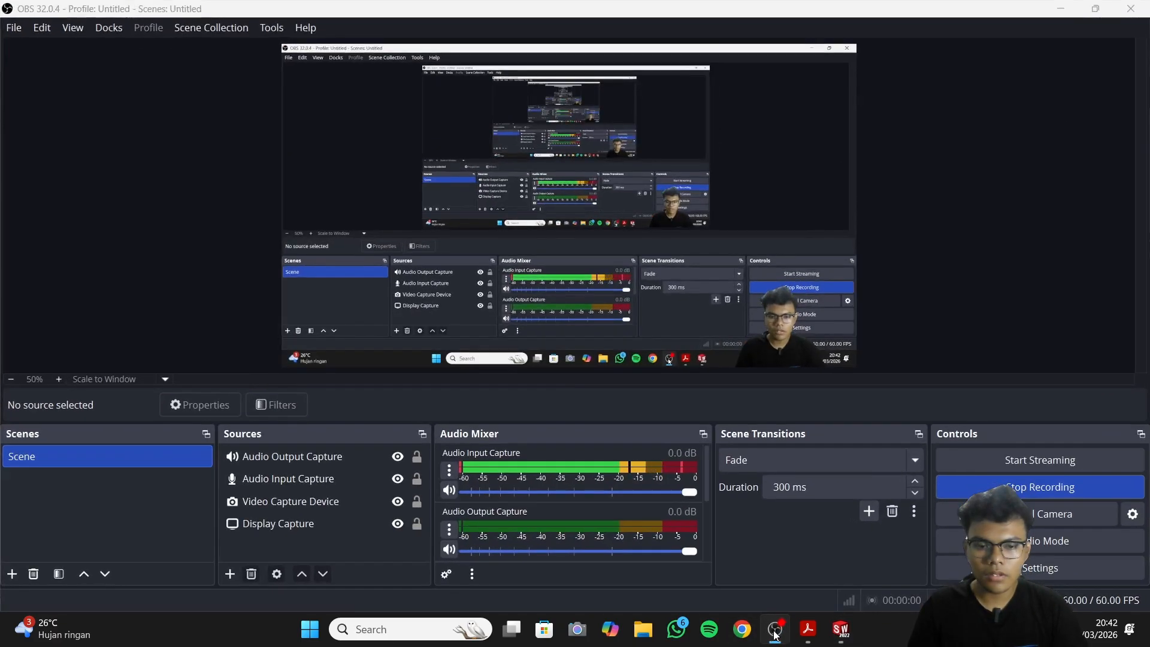
pyautogui.click(808, 629)
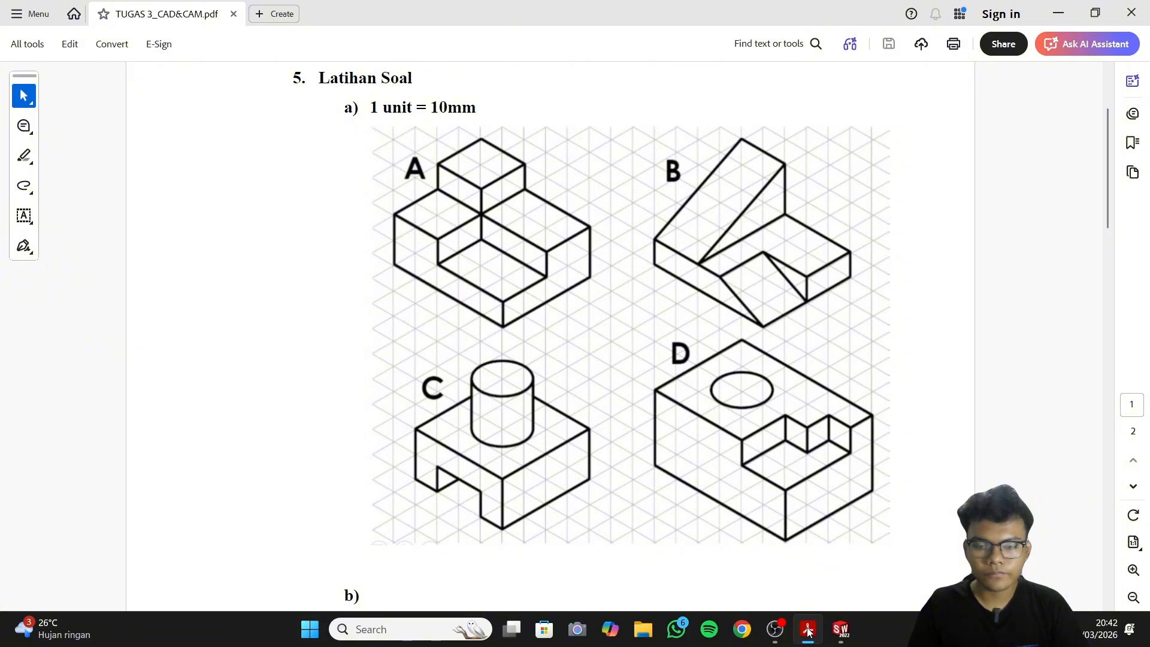
pyautogui.click(841, 629)
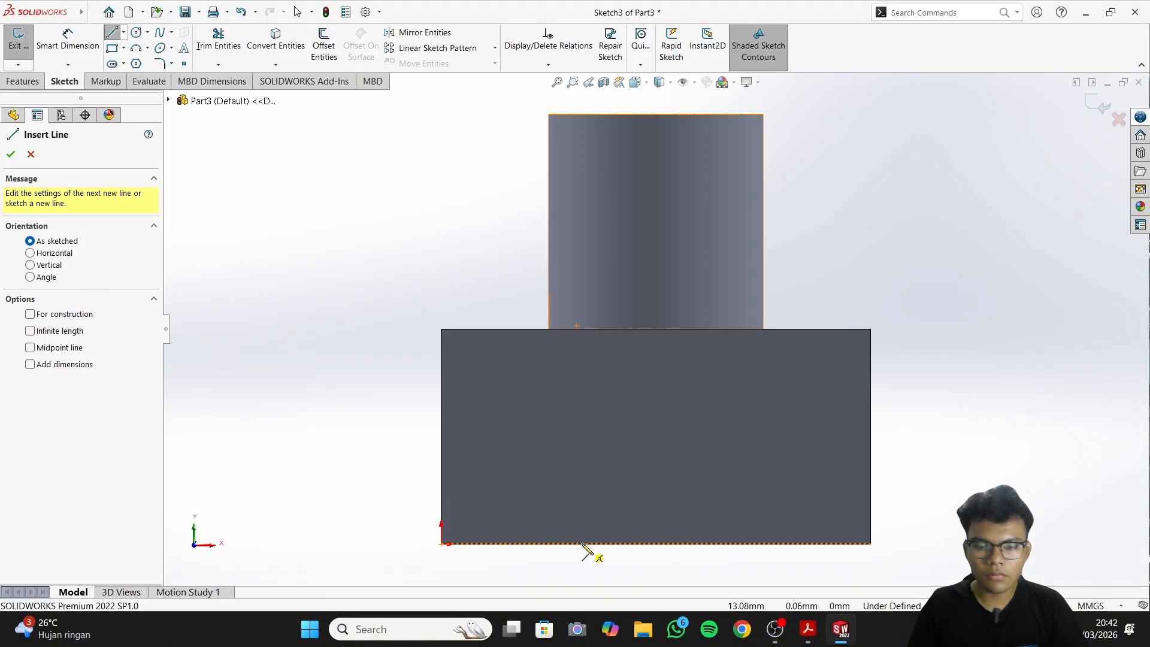
# Sketch a four-line rectangular notch outline about 8.4 mm high, rising from the front face's bottom edge
pyautogui.click(582, 543)
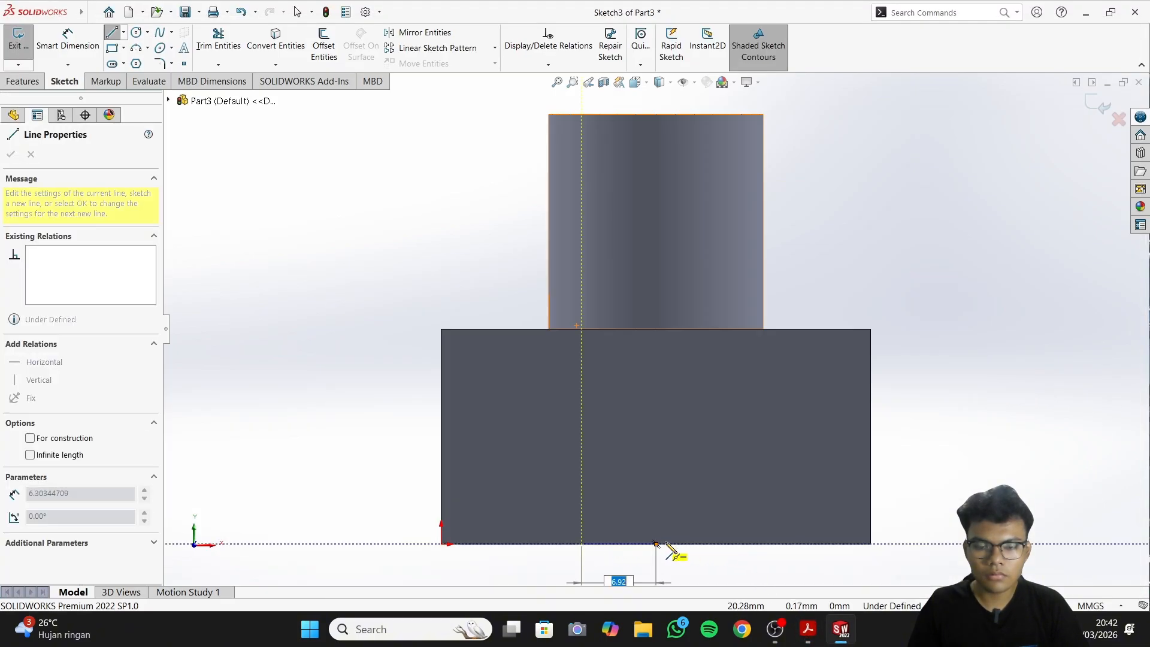
pyautogui.click(737, 544)
pyautogui.click(737, 453)
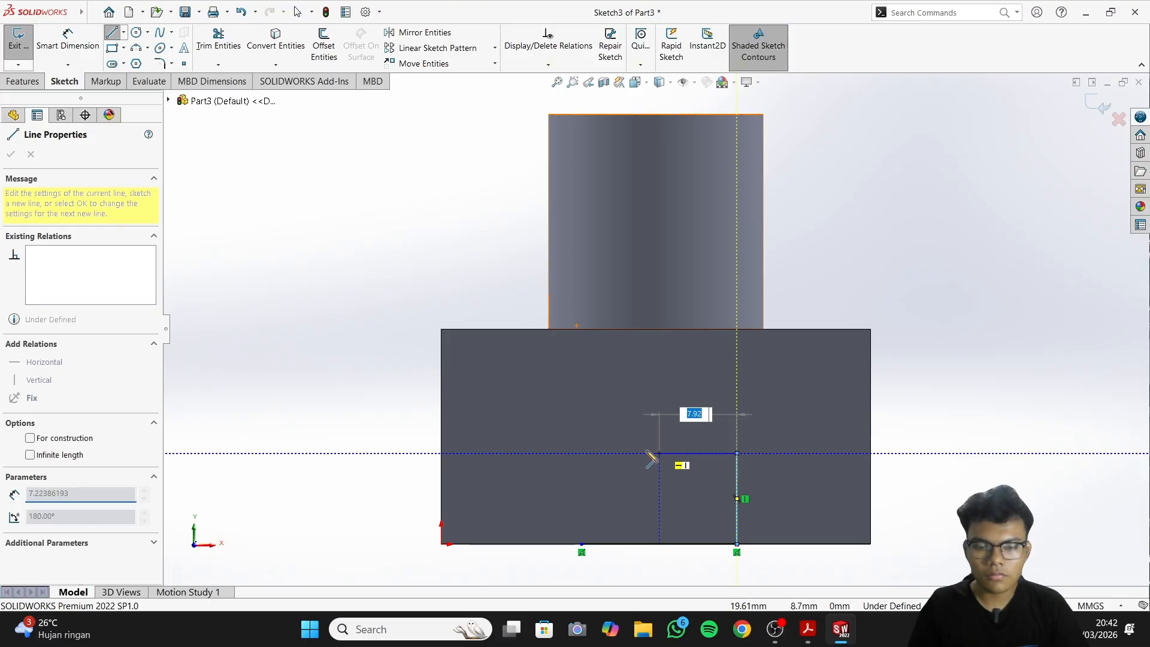
pyautogui.click(576, 453)
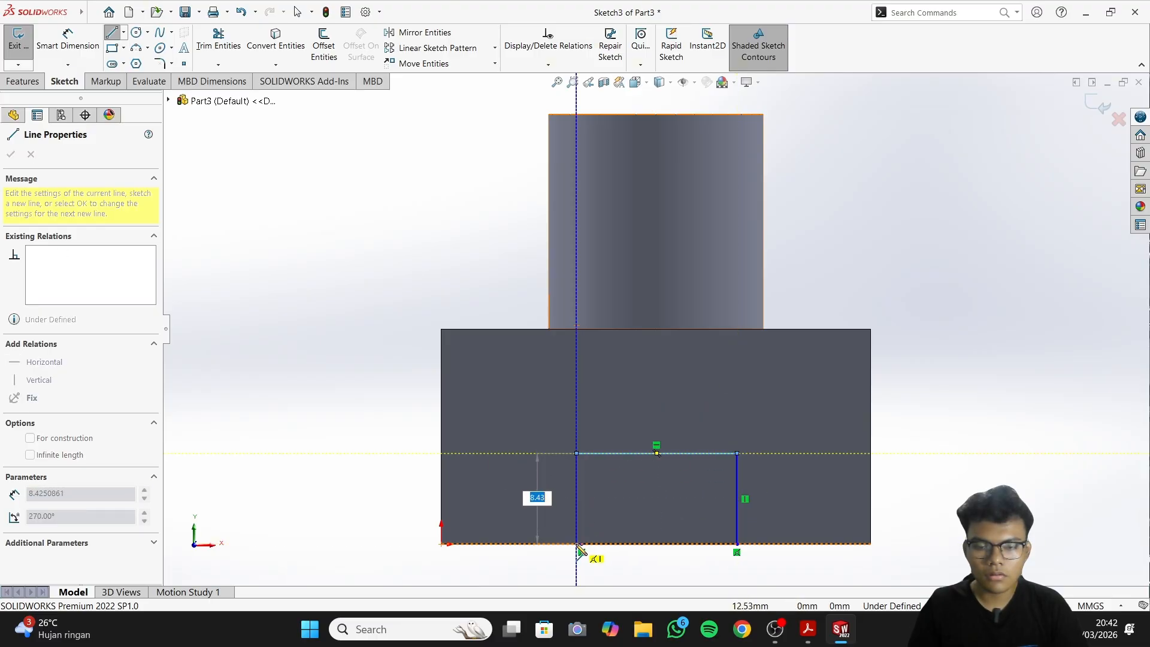
pyautogui.click(576, 544)
pyautogui.scroll(-11, 609, 527)
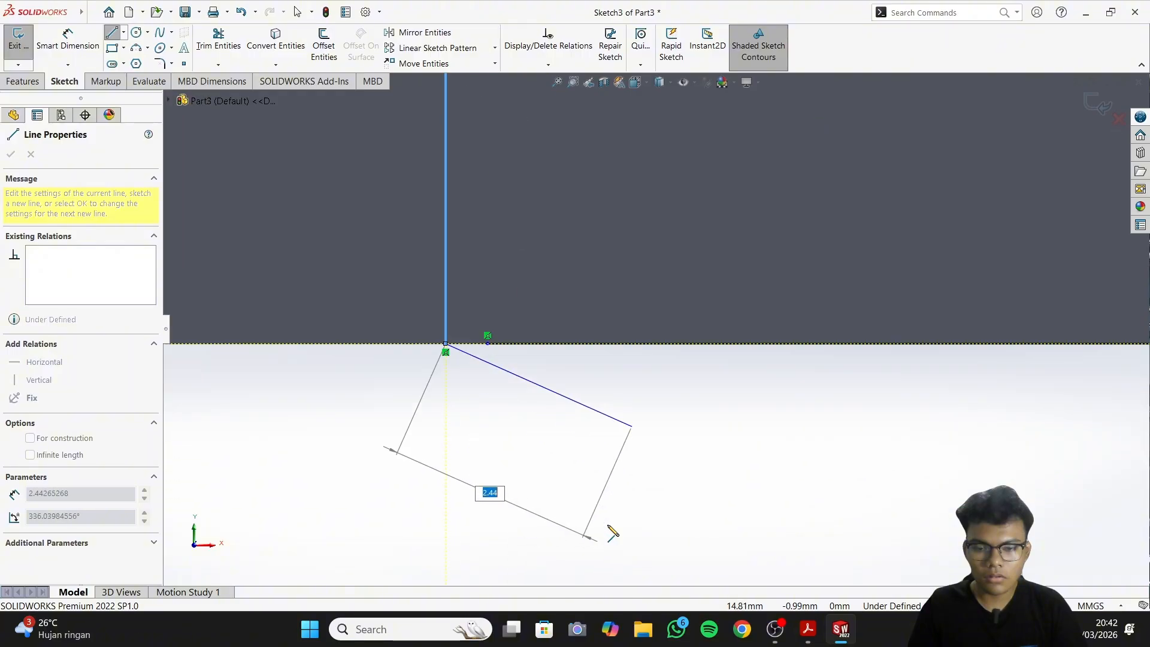
pyautogui.scroll(5, 608, 527)
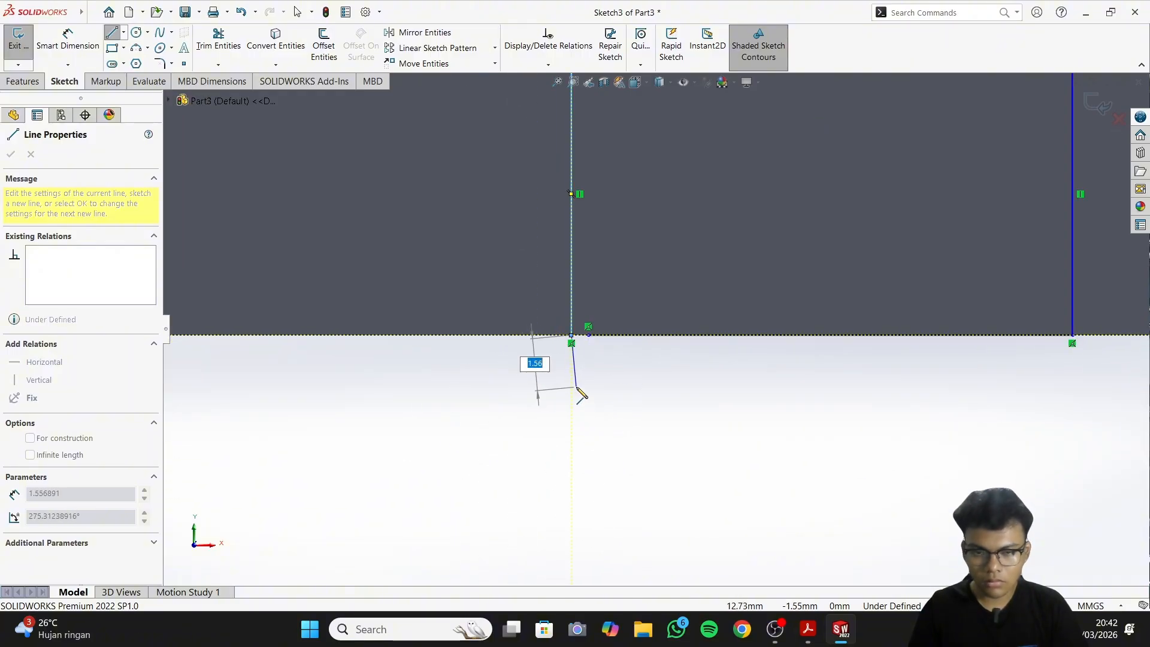
pyautogui.scroll(2, 584, 392)
pyautogui.rightClick(586, 339)
pyautogui.click(604, 395)
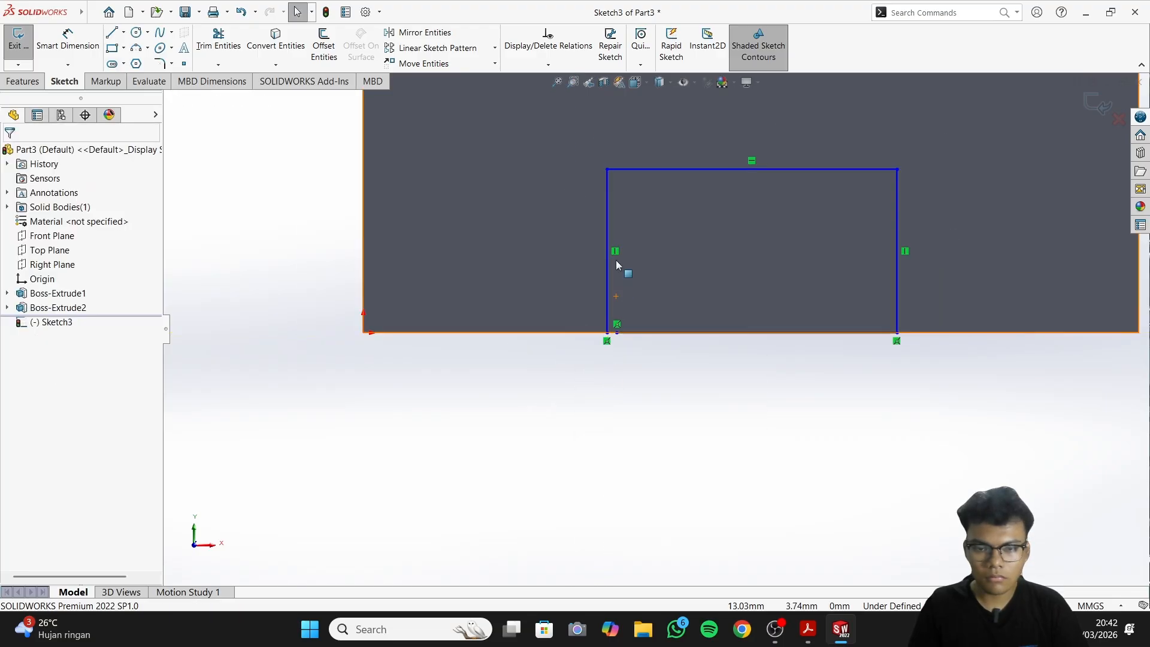
# Delete the notch outline's left side and redraw it vertically from the bottom line's left endpoint to the upper line
pyautogui.click(609, 261)
pyautogui.press('Delete')
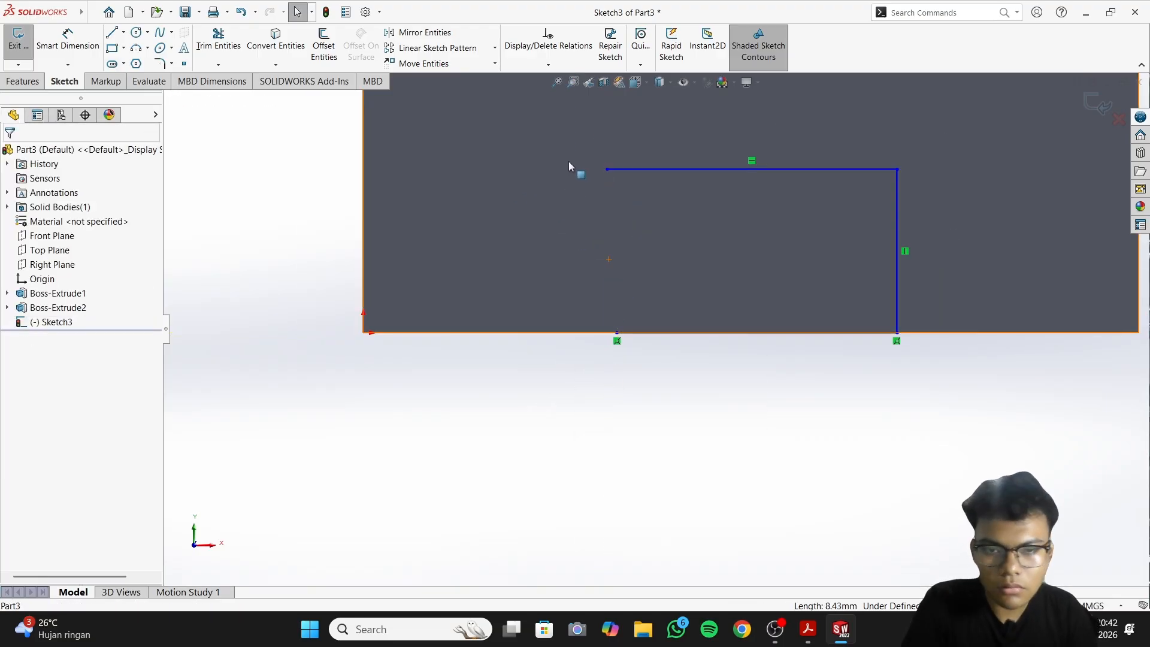
pyautogui.click(112, 32)
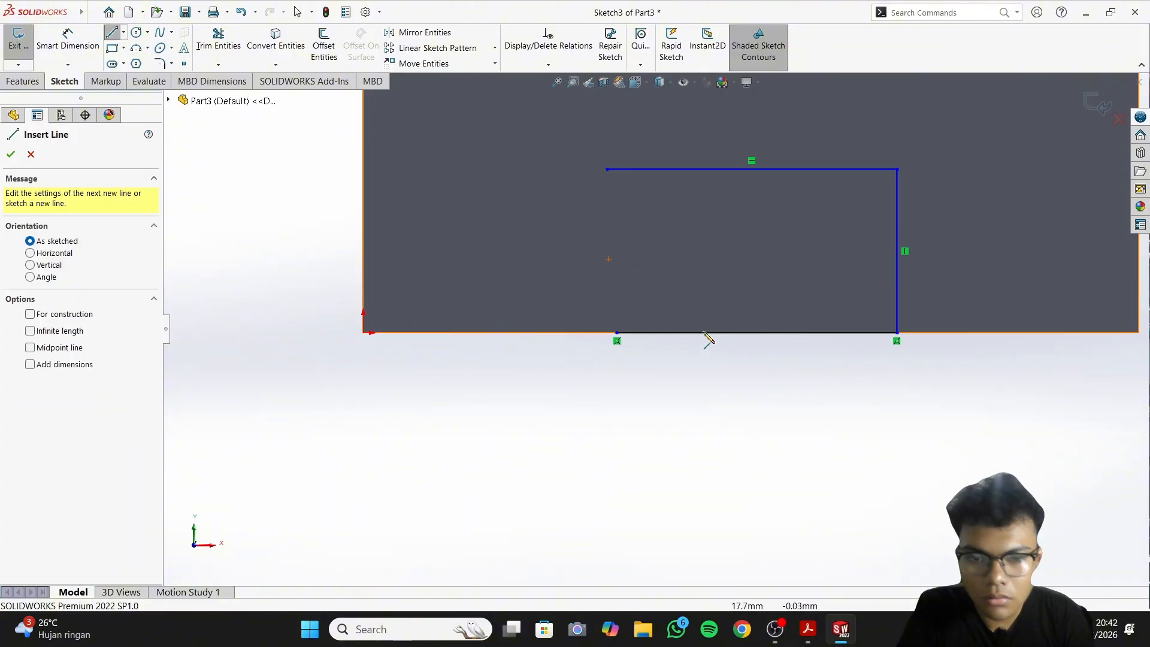
pyautogui.click(616, 332)
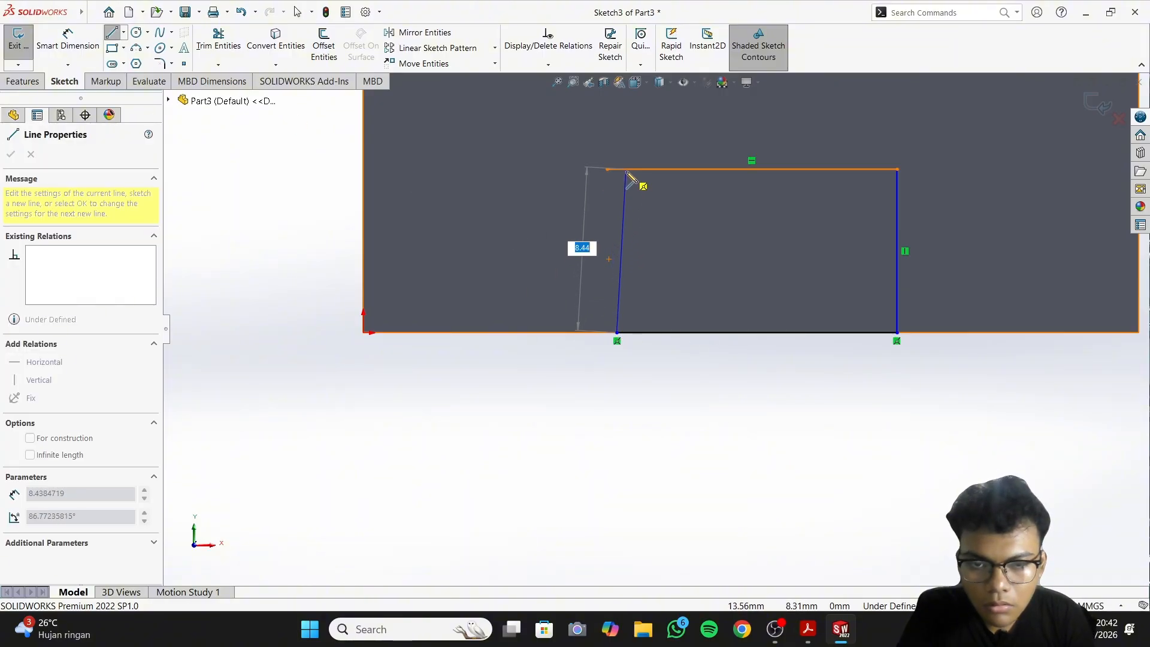
pyautogui.click(617, 170)
pyautogui.scroll(-5, 642, 191)
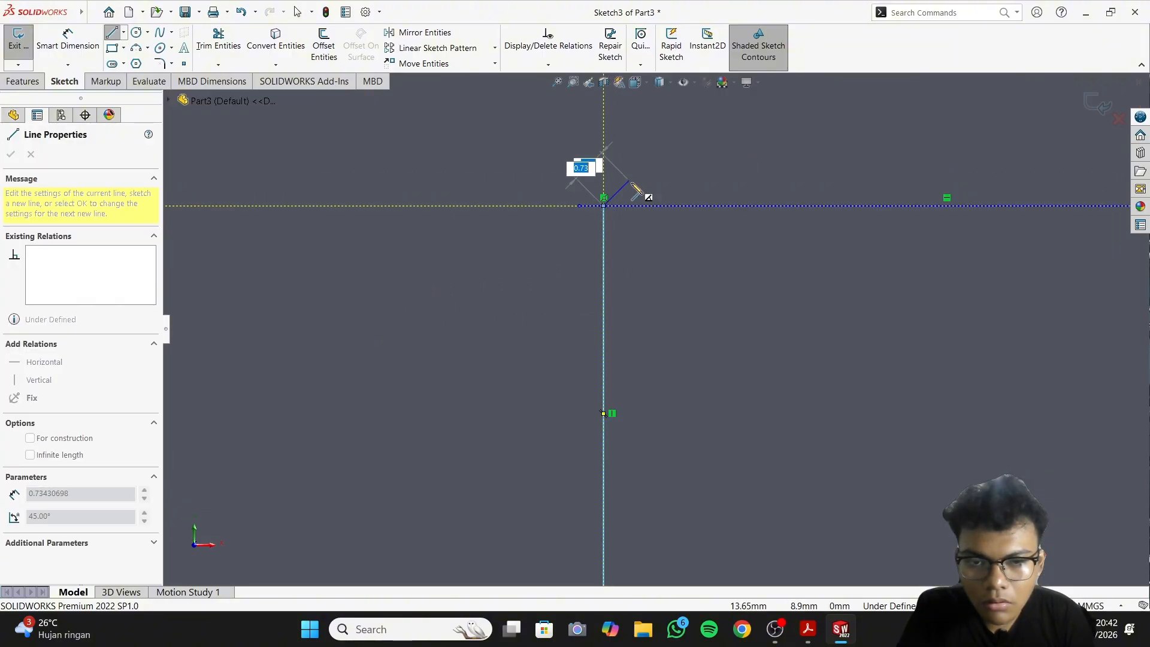
# Delete the notch outline's overhanging upper line and redraw it horizontally between the upper endpoints of the two vertical sides
pyautogui.press('Escape')
pyautogui.click(641, 217)
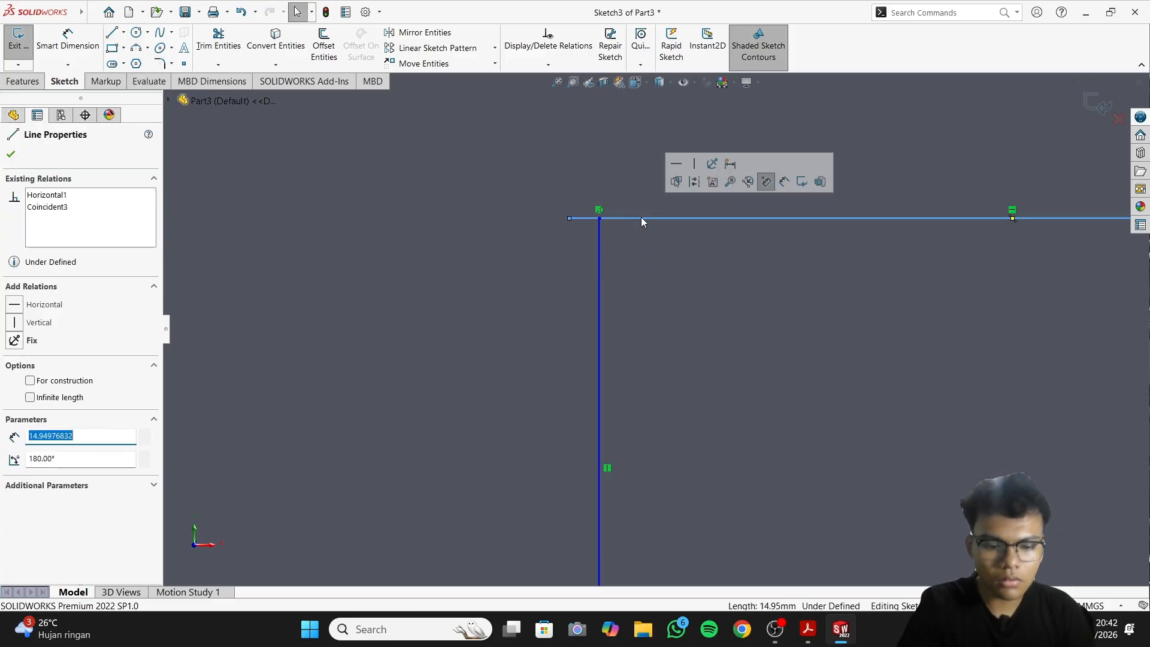
pyautogui.press('Delete')
pyautogui.scroll(3, 631, 260)
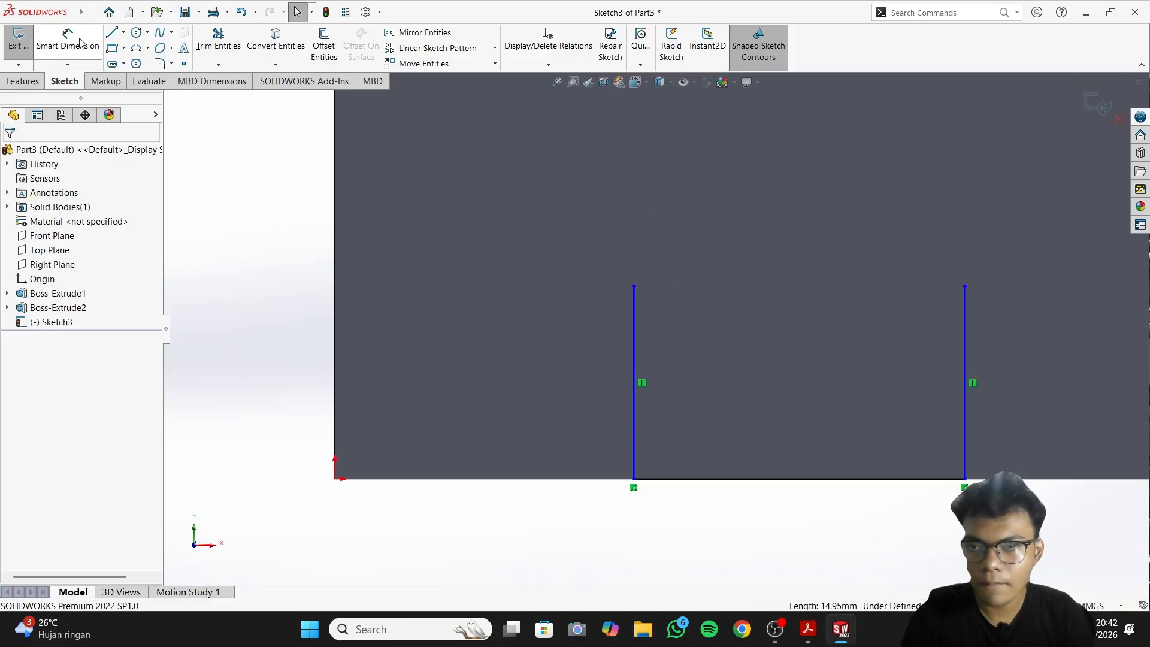
pyautogui.click(111, 32)
pyautogui.click(634, 287)
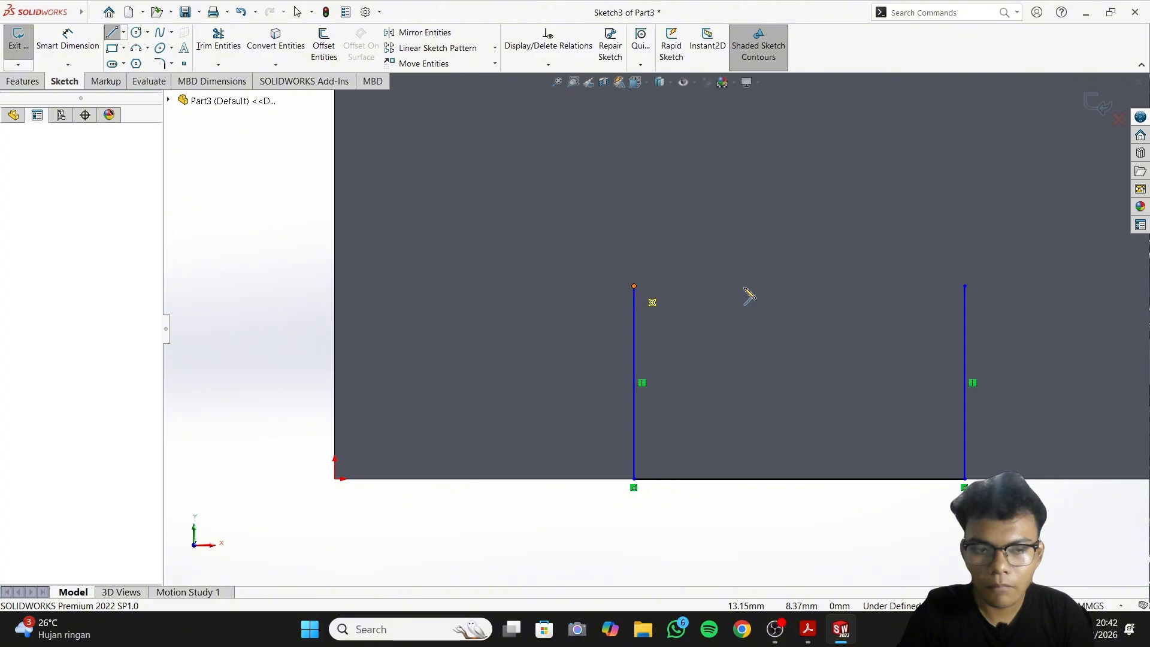
pyautogui.click(964, 286)
pyautogui.rightClick(821, 303)
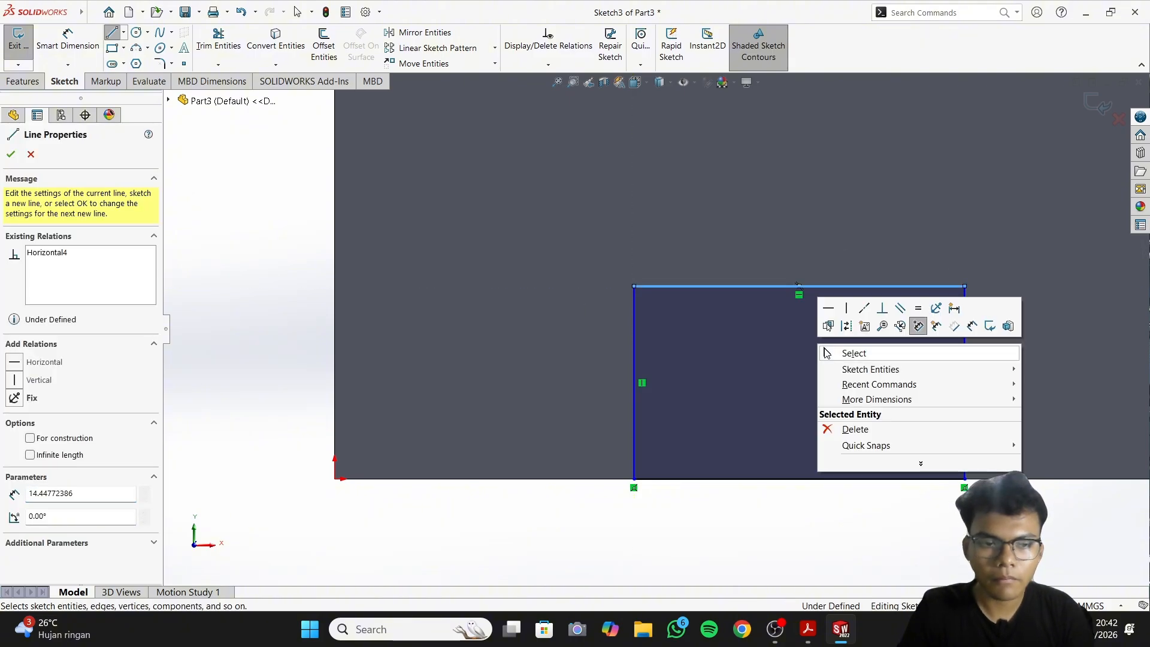
pyautogui.click(847, 352)
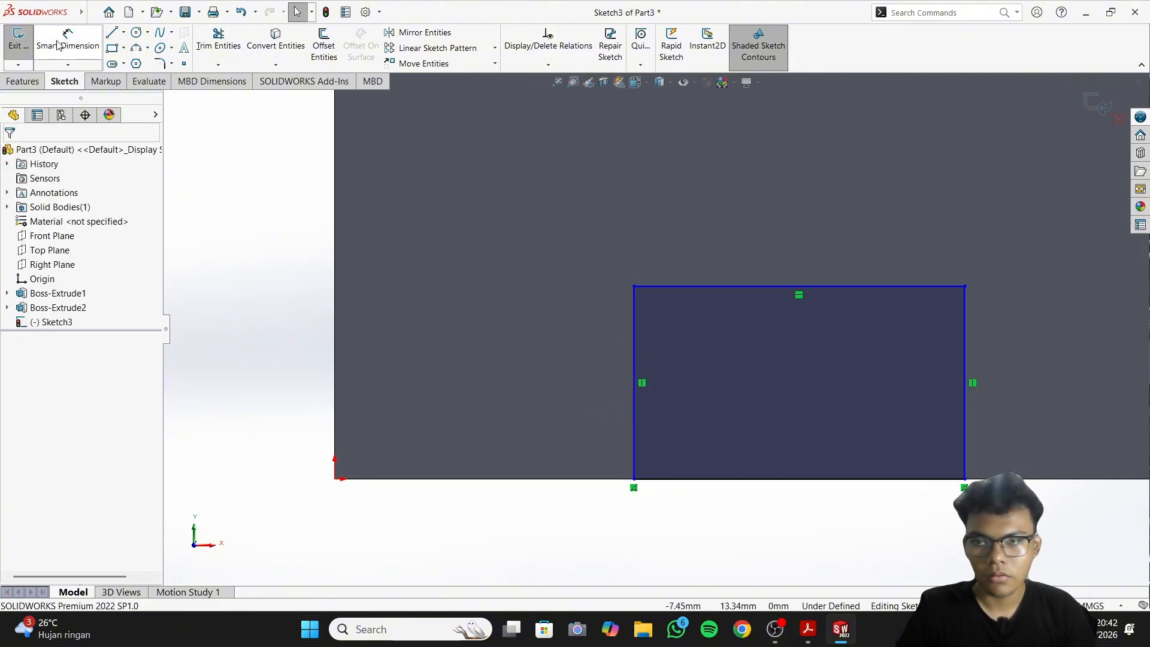
pyautogui.scroll(3, 749, 410)
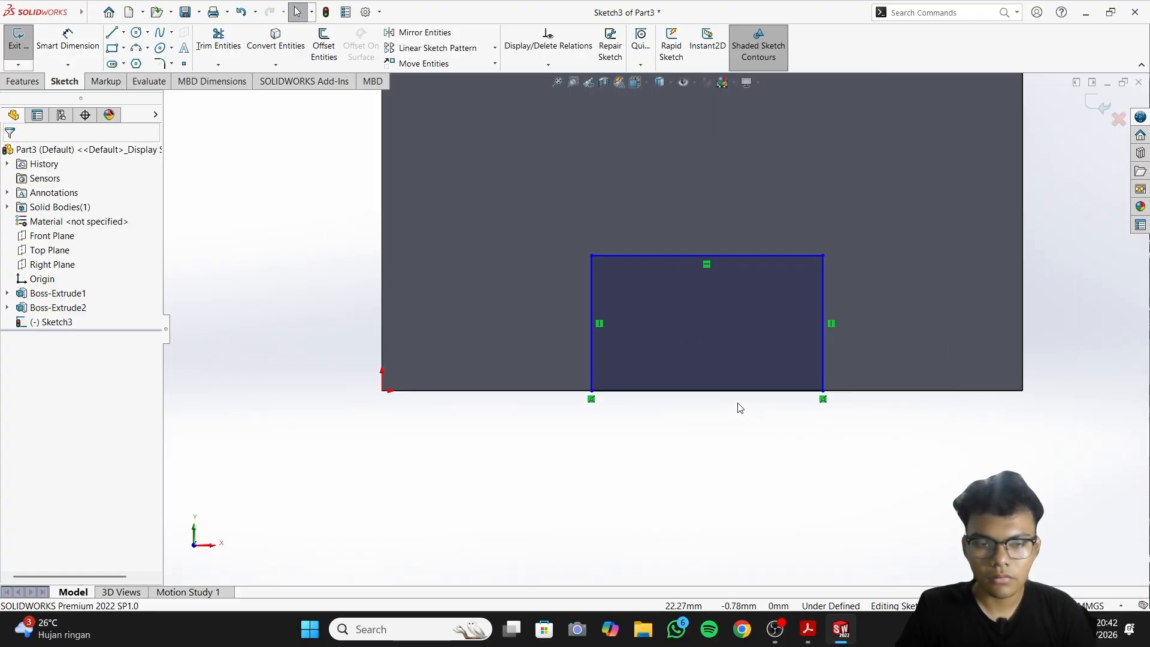
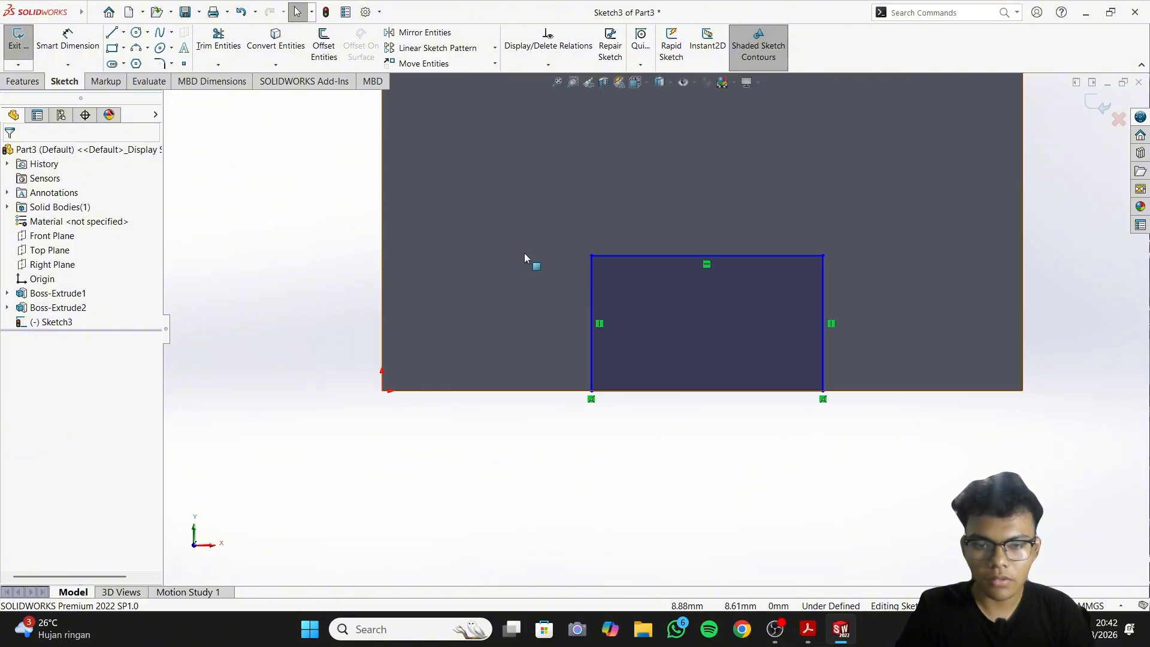
# Sketch a horizontal line about 13 mm long along the block's bottom edge from the origin to the notch's lower-left corner
pyautogui.click(566, 208)
pyautogui.click(581, 496)
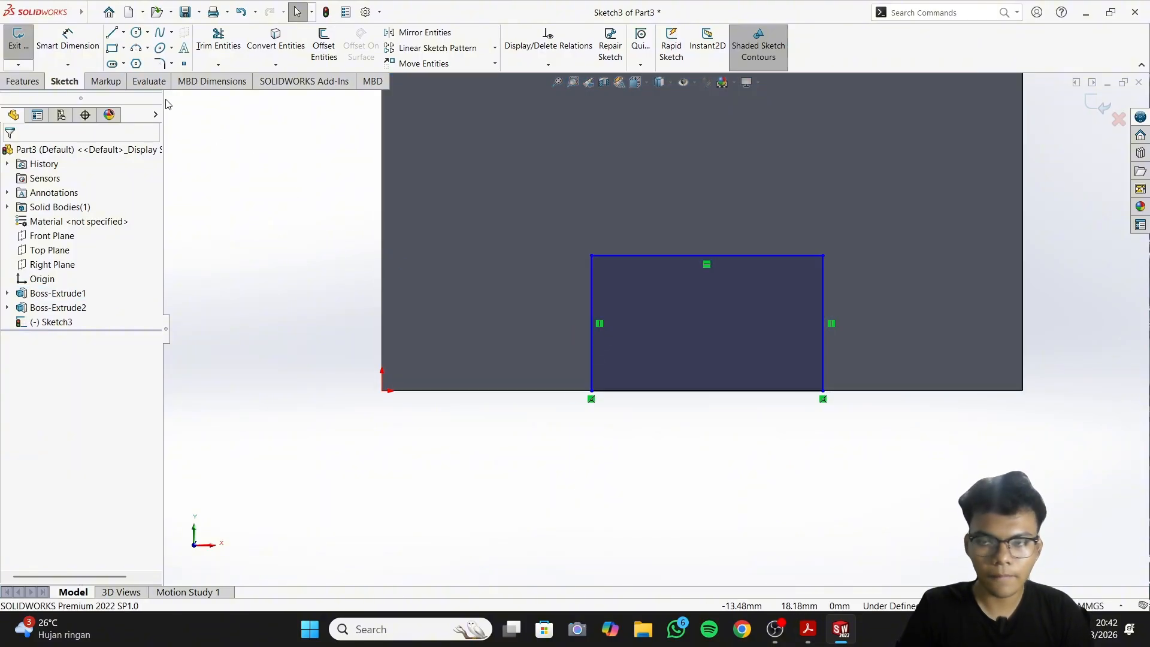
pyautogui.click(114, 34)
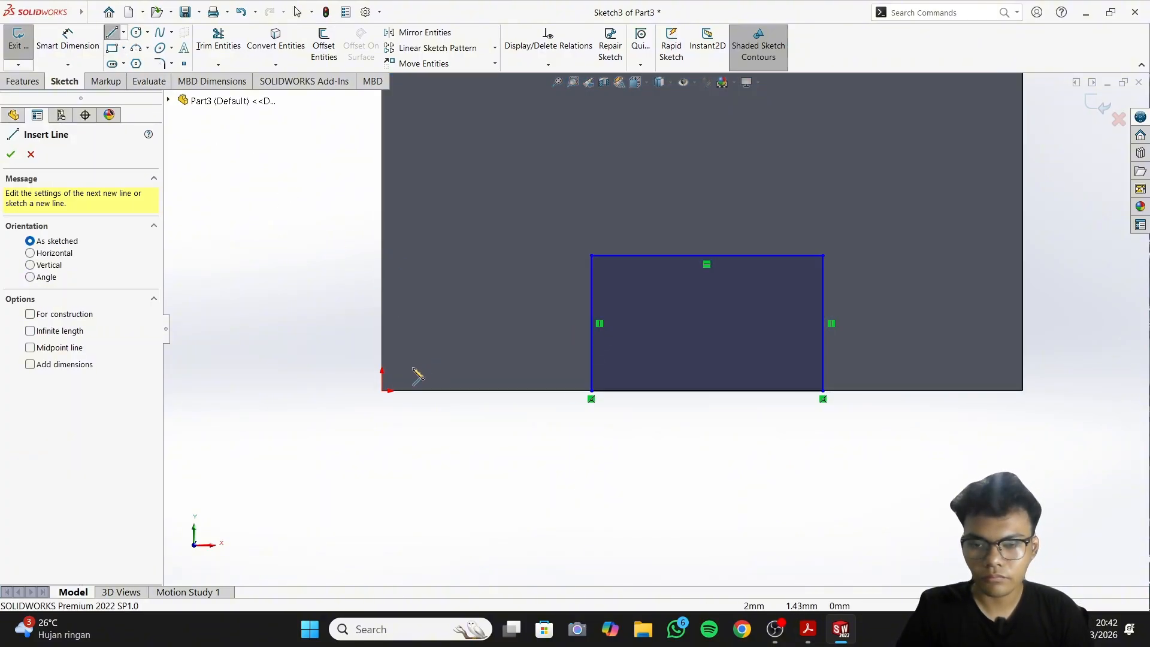
pyautogui.moveTo(381, 390)
pyautogui.mouseDown()
pyautogui.moveTo(599, 401)
pyautogui.moveTo(592, 391)
pyautogui.mouseUp()
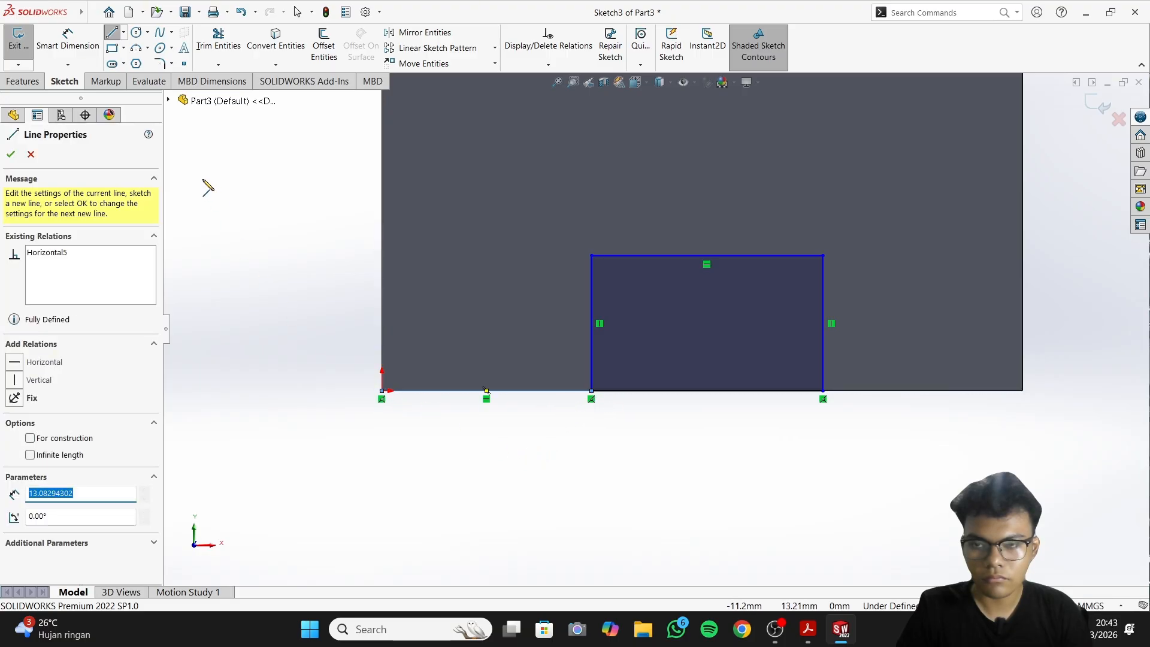
# Sketch a horizontal centerline about 13 mm long from the block's left edge to the notch's left side
pyautogui.click(125, 35)
pyautogui.moveTo(124, 34)
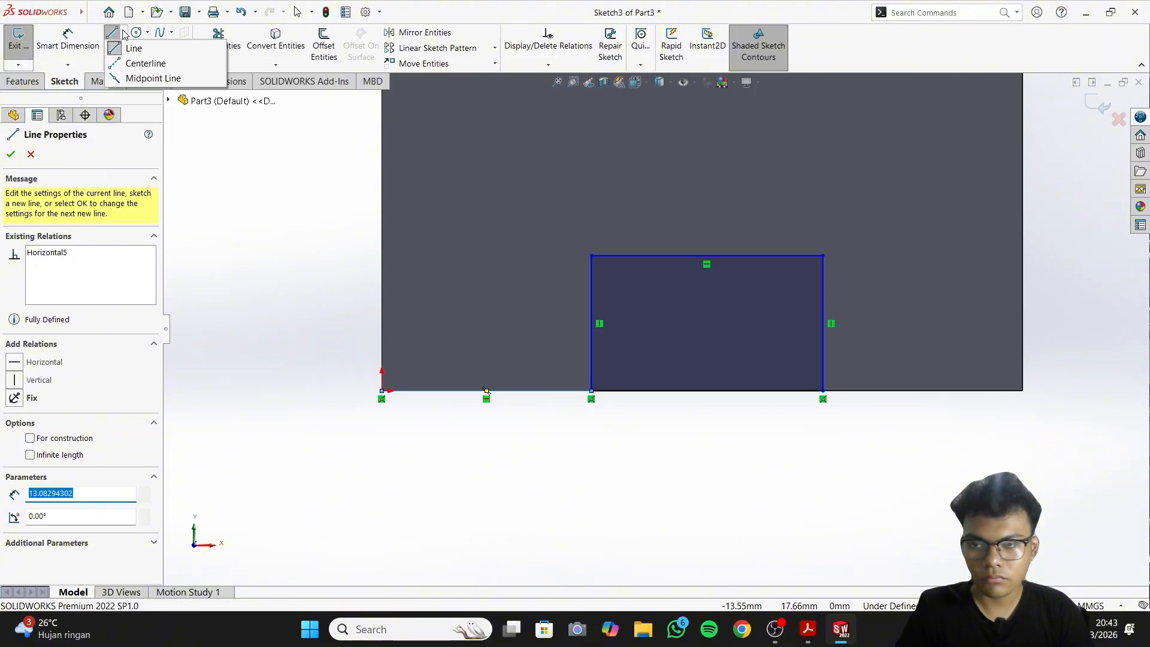
pyautogui.click(146, 64)
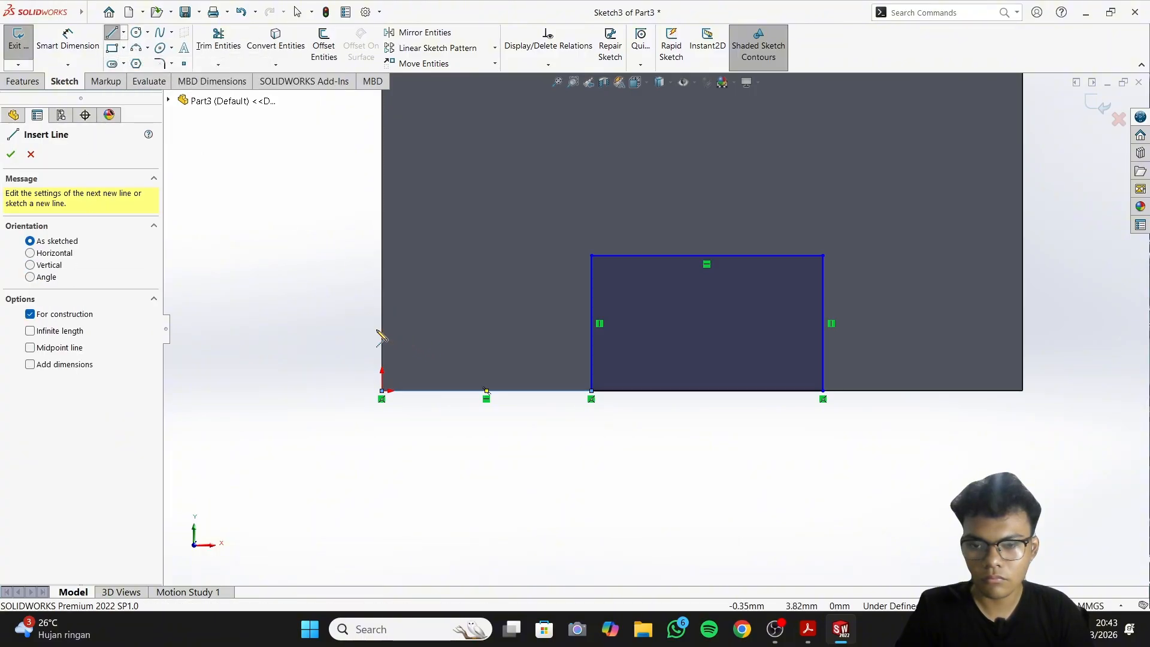
pyautogui.click(384, 317)
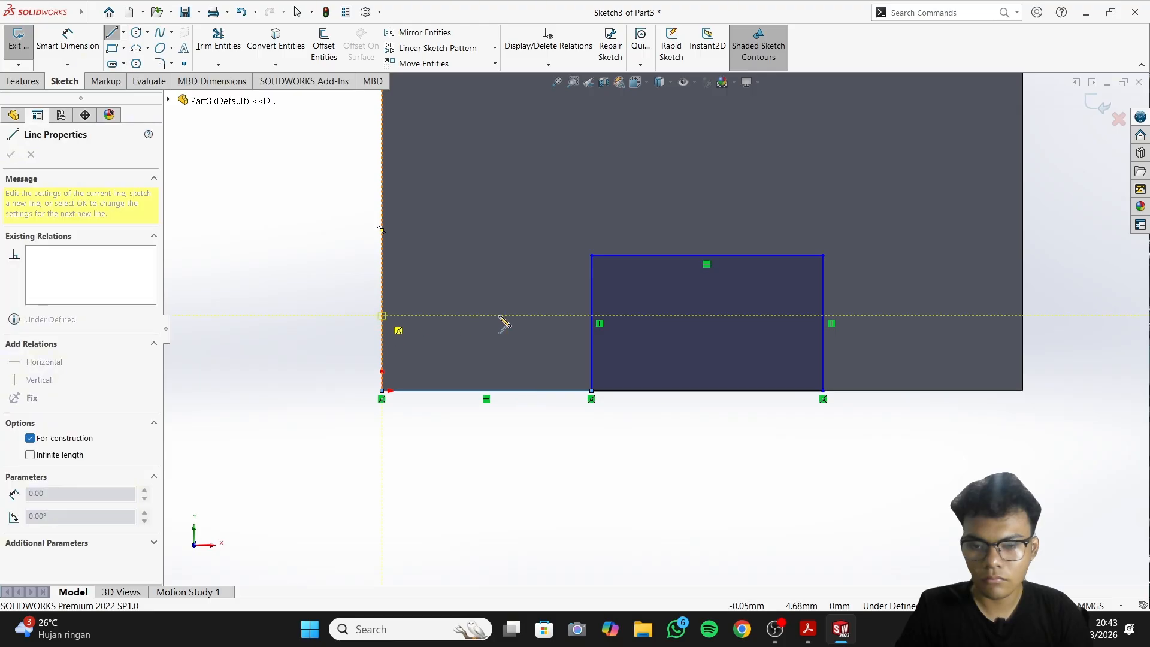
pyautogui.click(591, 318)
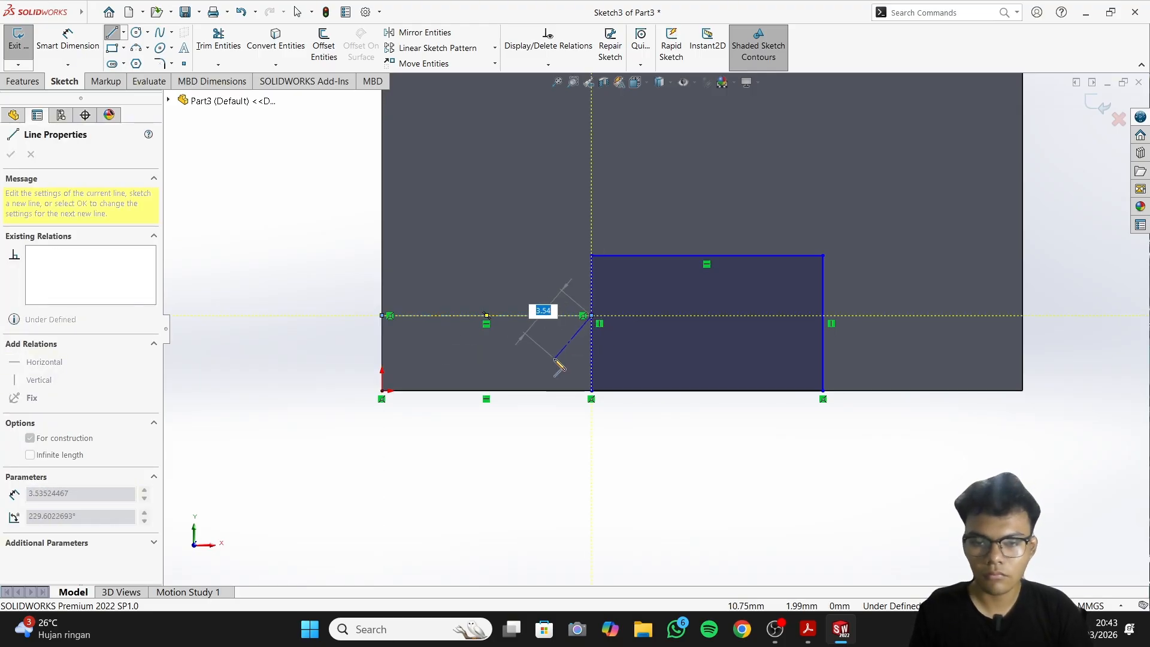
pyautogui.press('Escape')
# Dimension the horizontal centerline and set its length to 10 mm
pyautogui.click(68, 42)
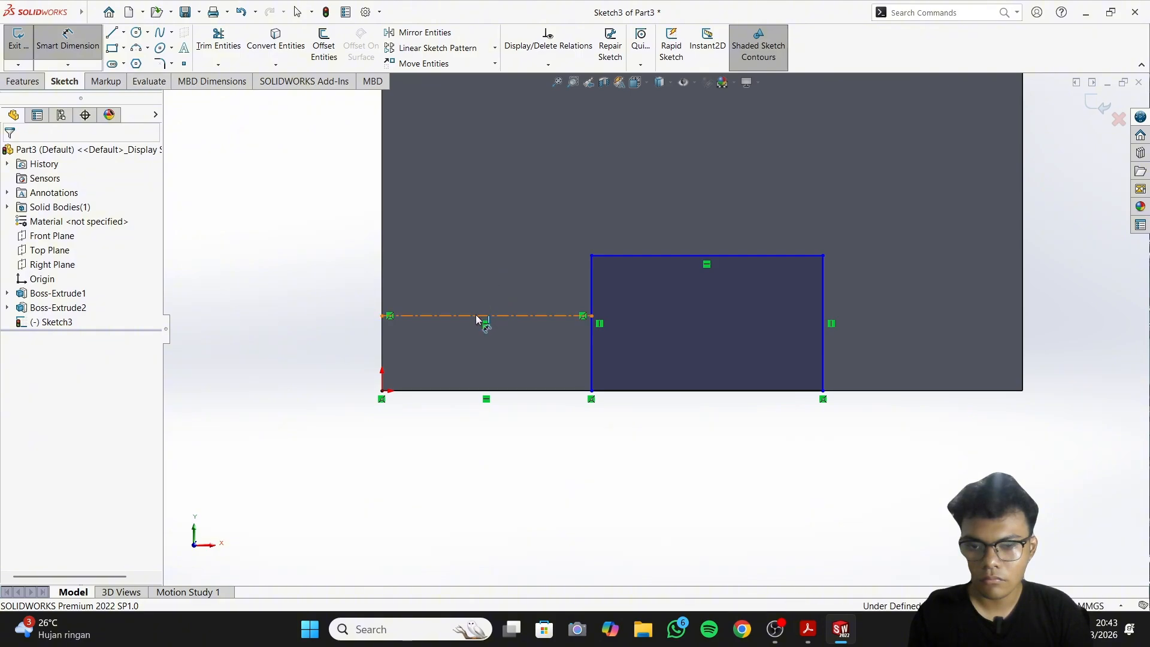
pyautogui.click(477, 317)
pyautogui.click(488, 470)
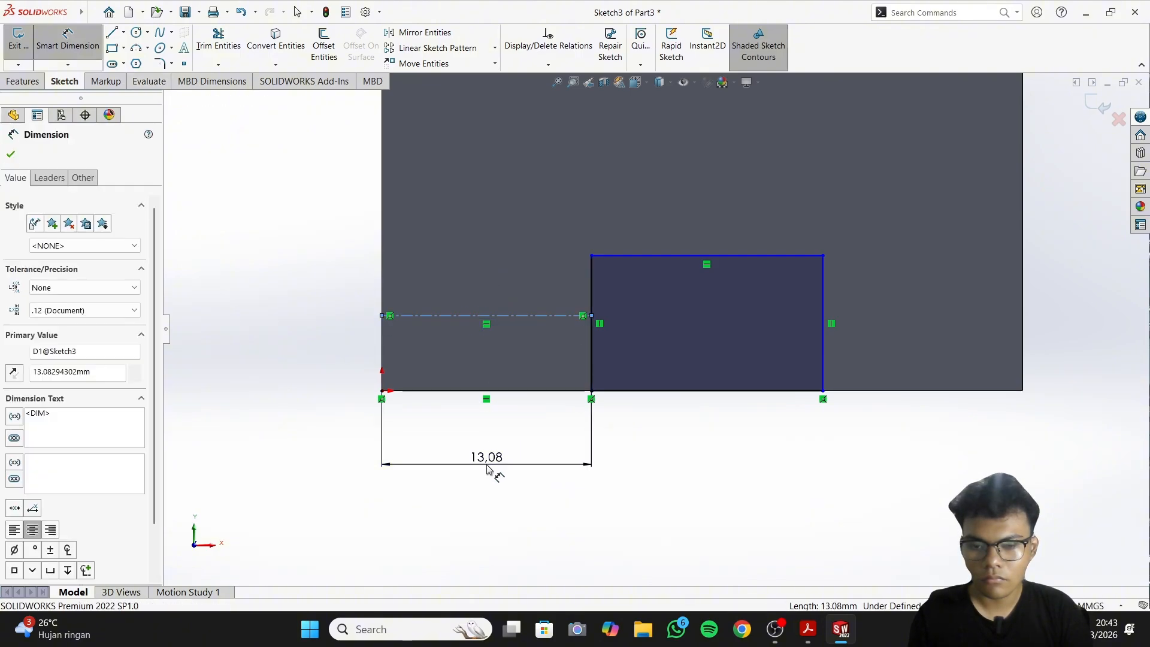
pyautogui.click(808, 631)
pyautogui.click(808, 630)
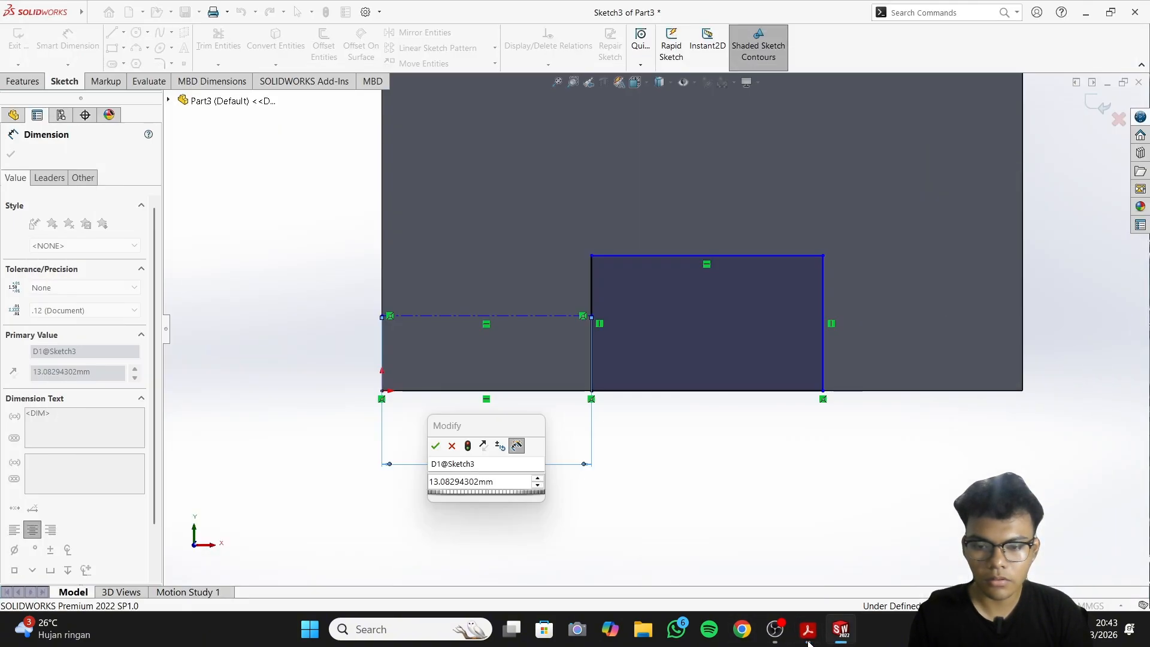
pyautogui.doubleClick(490, 483)
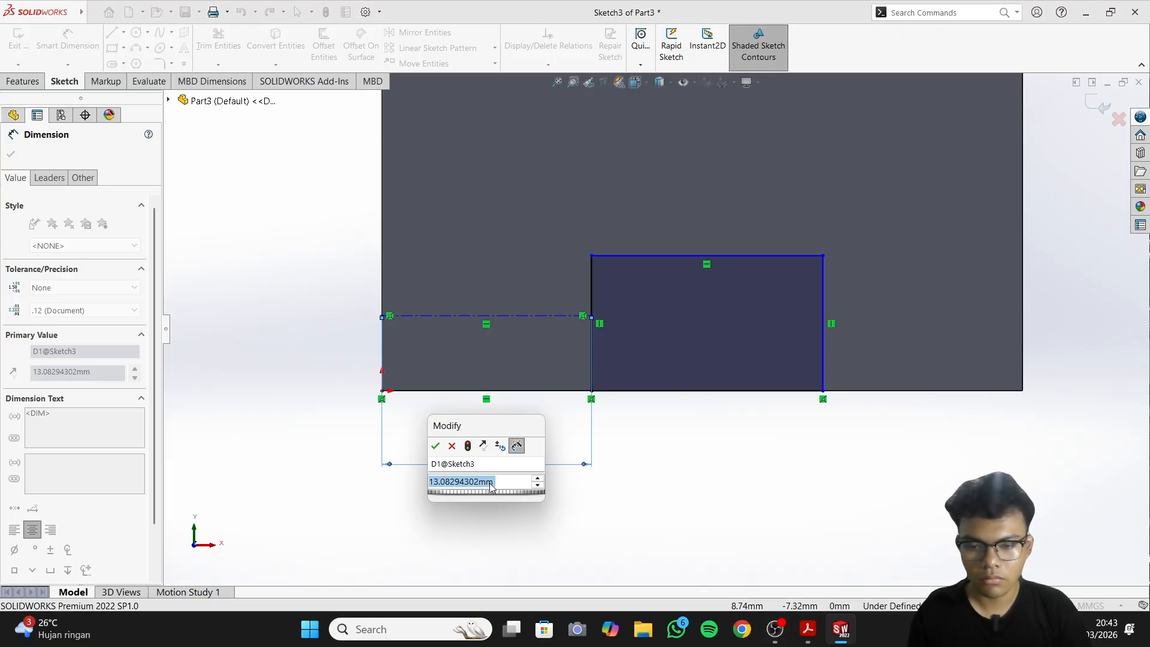
pyautogui.write('10')
pyautogui.press('Return')
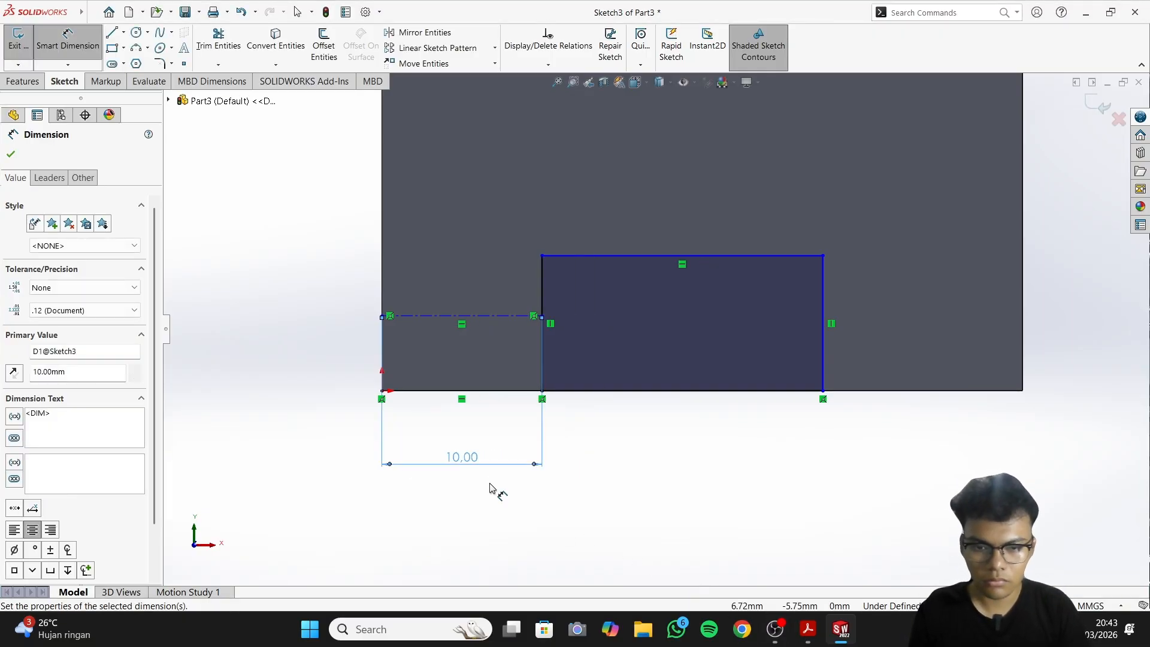
pyautogui.click(123, 31)
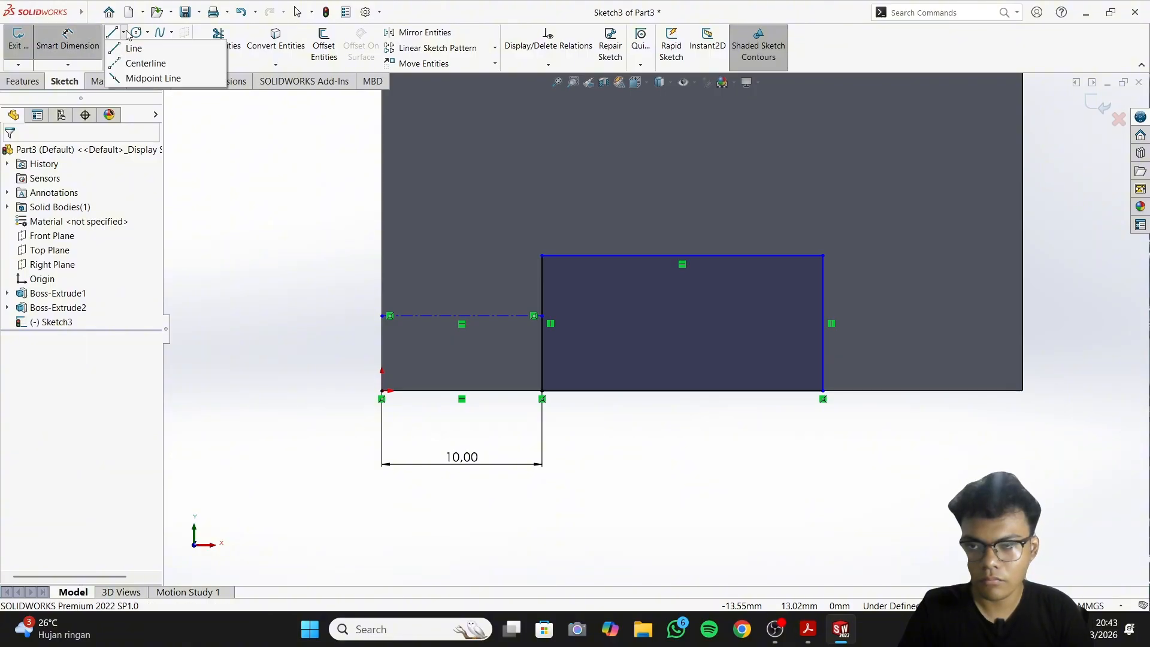
pyautogui.click(144, 61)
pyautogui.click(752, 519)
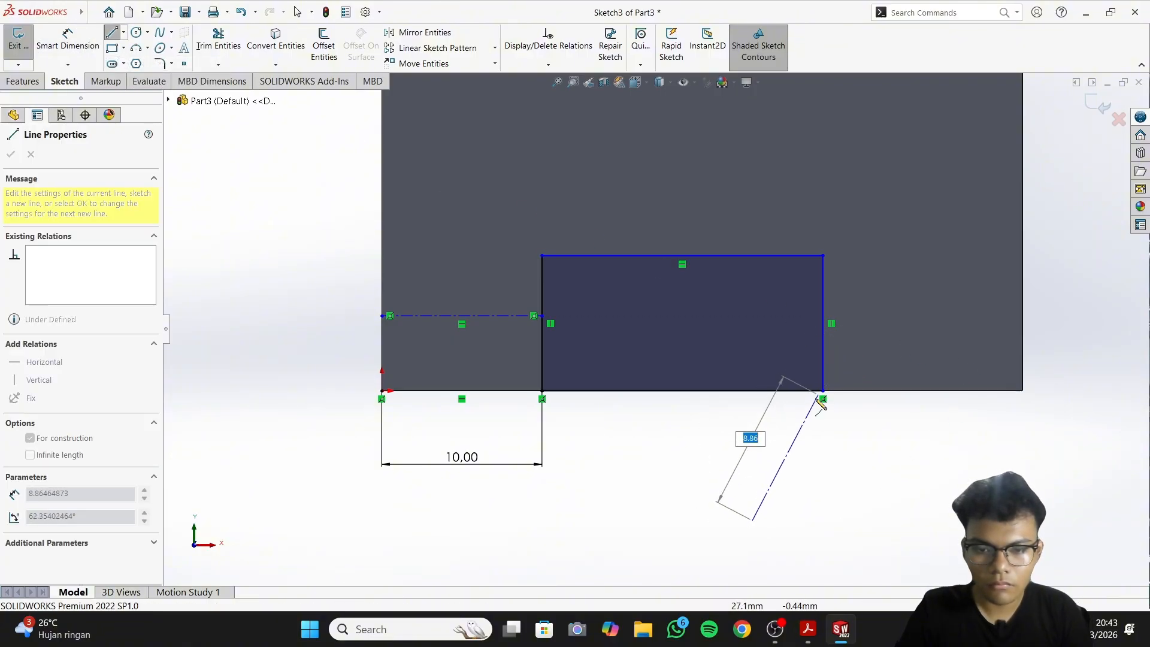
pyautogui.press('Escape')
# Dimension the notch's upper line and set the notch width to 20 mm
pyautogui.scroll(1, 700, 432)
pyautogui.scroll(-1, 745, 369)
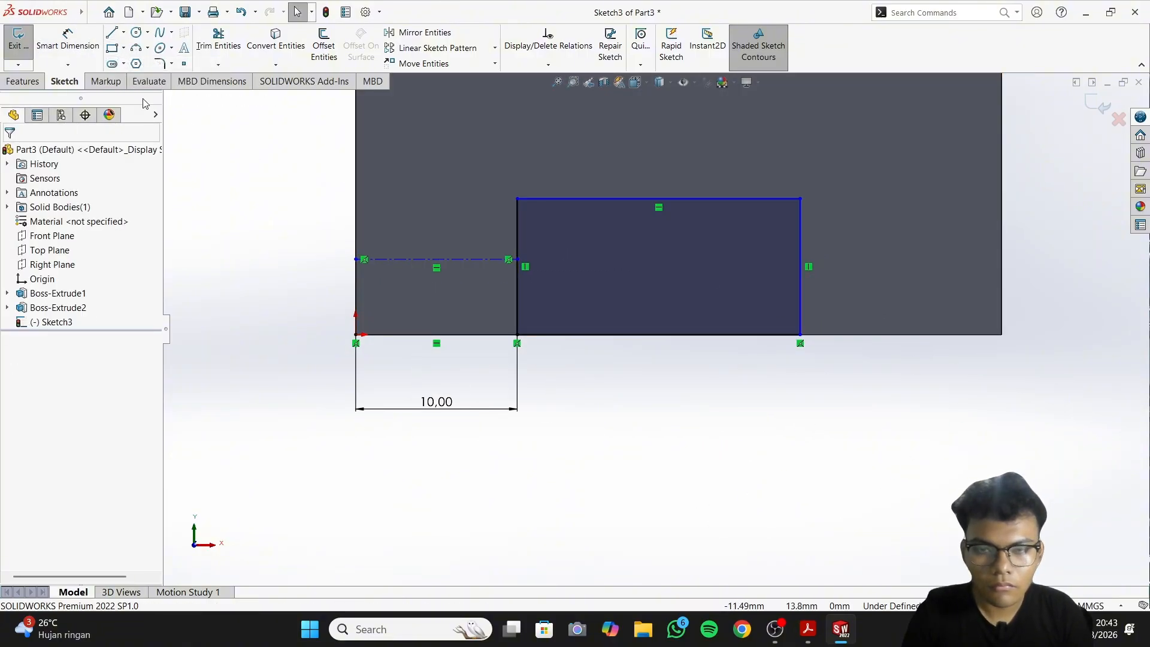
pyautogui.click(68, 41)
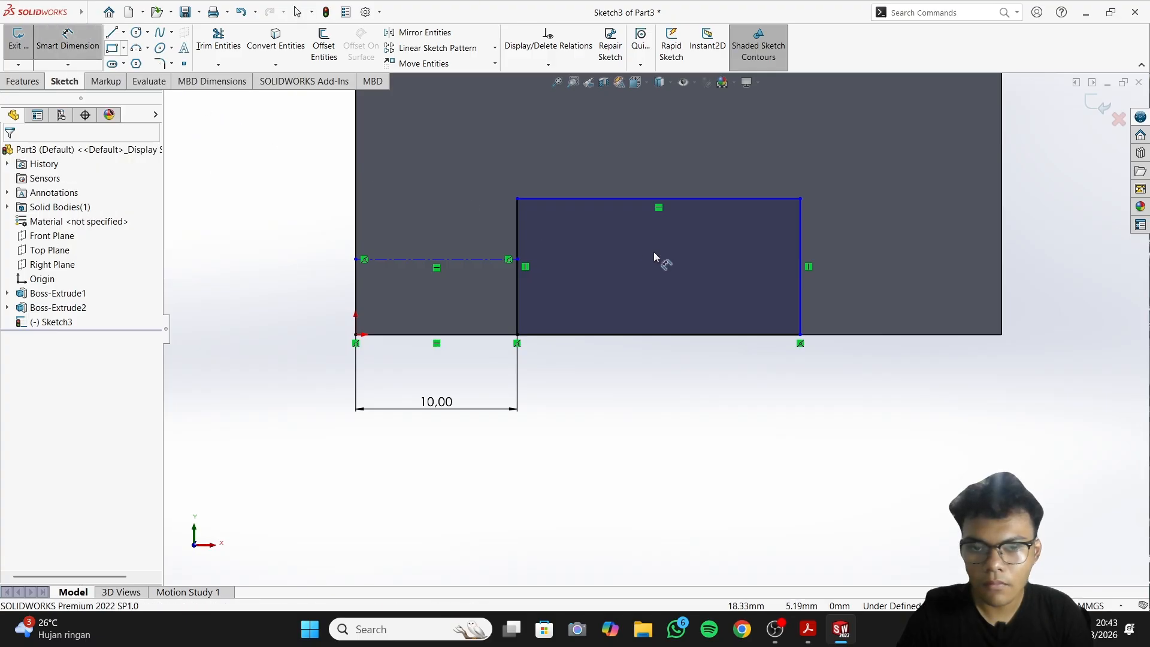
pyautogui.click(632, 199)
pyautogui.click(645, 470)
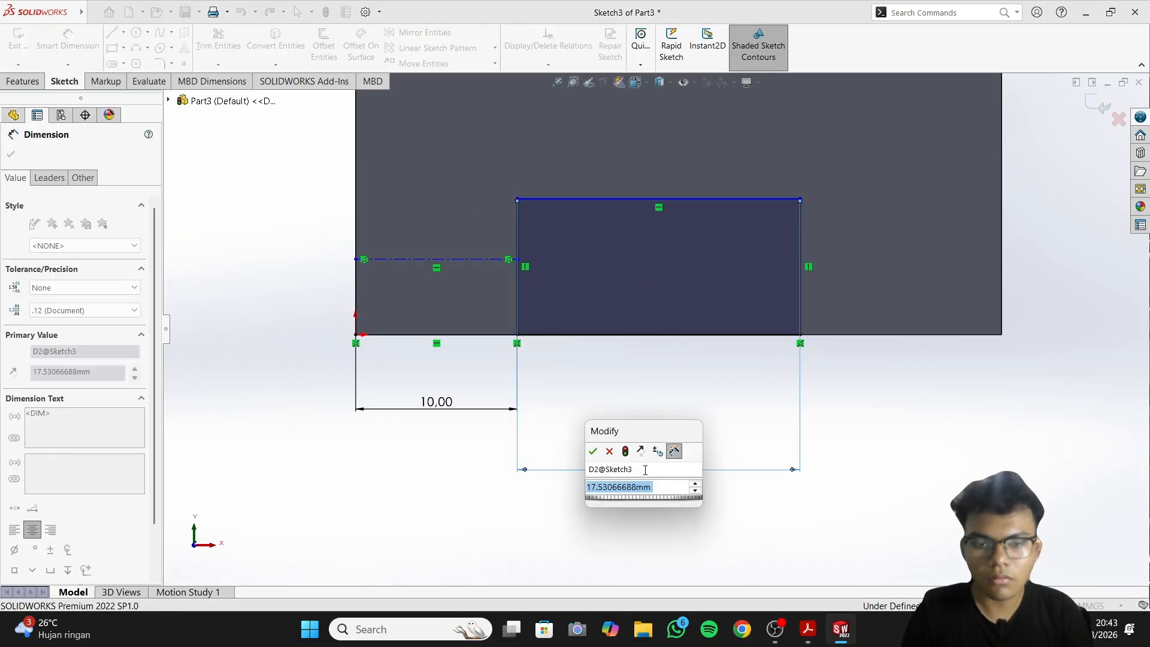
pyautogui.write('20')
pyautogui.press('Return')
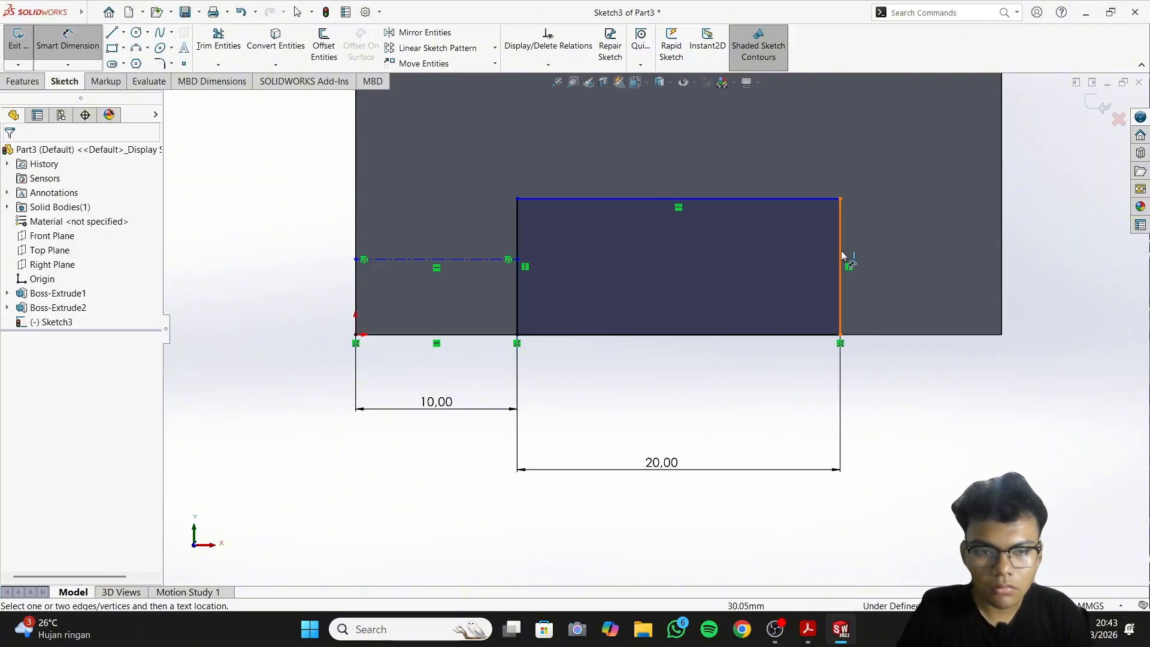
# Dimension the distance between the notch's bottom and upper lines and set the height to 10 mm
pyautogui.click(824, 335)
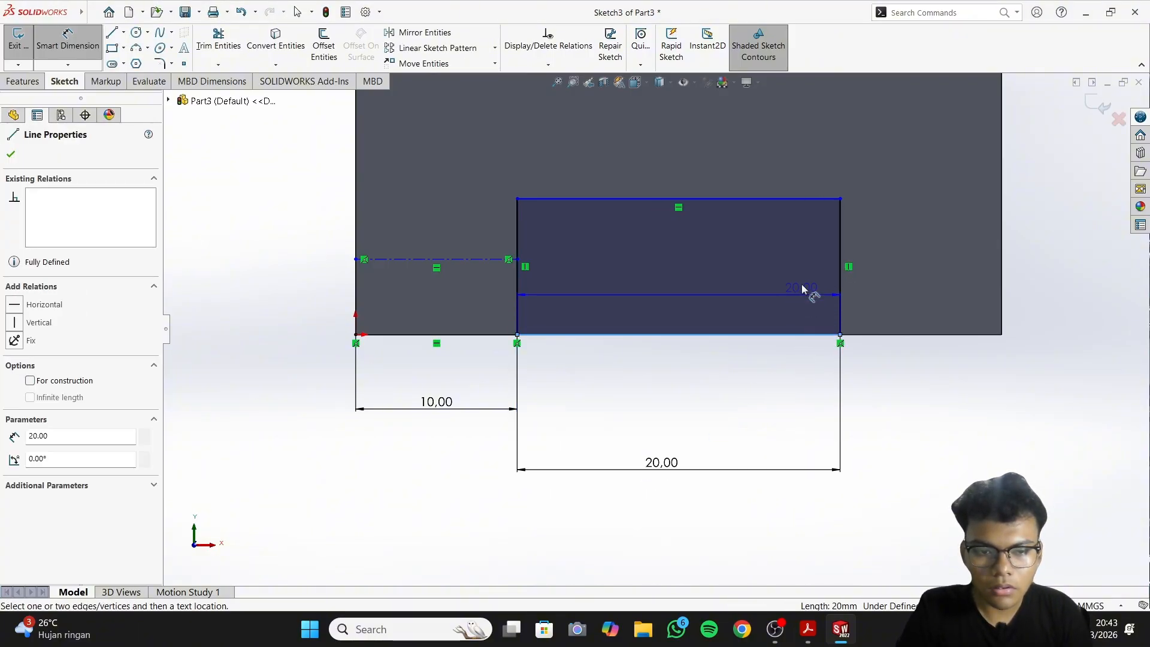
pyautogui.click(797, 199)
pyautogui.click(1047, 276)
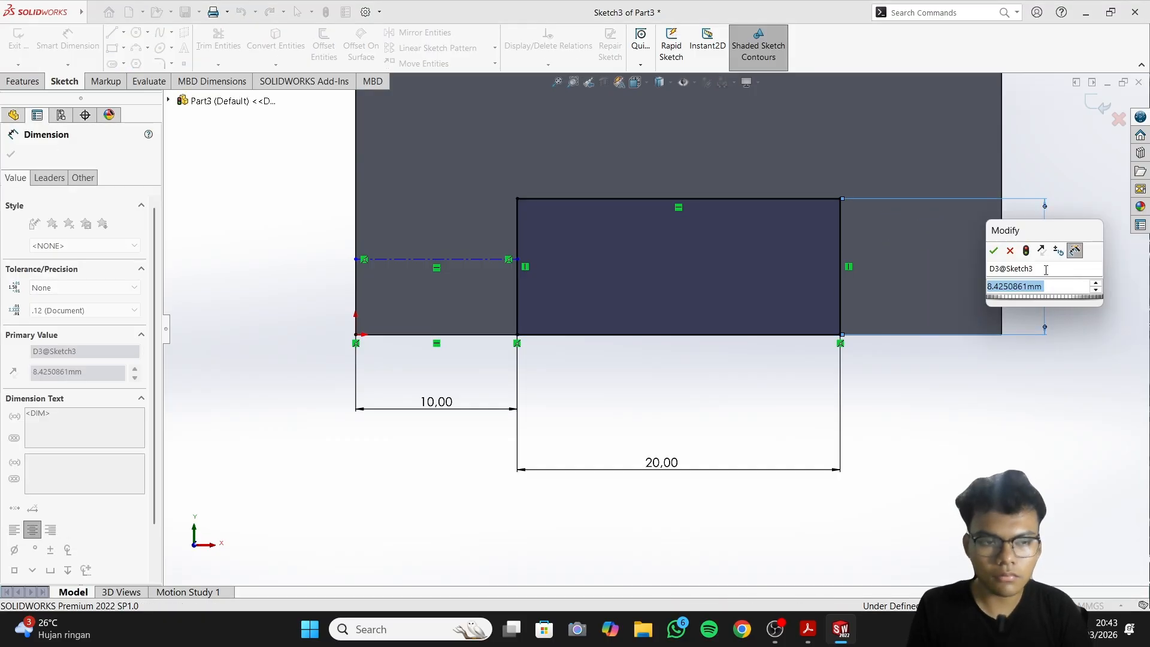
pyautogui.write('10')
pyautogui.press('Return')
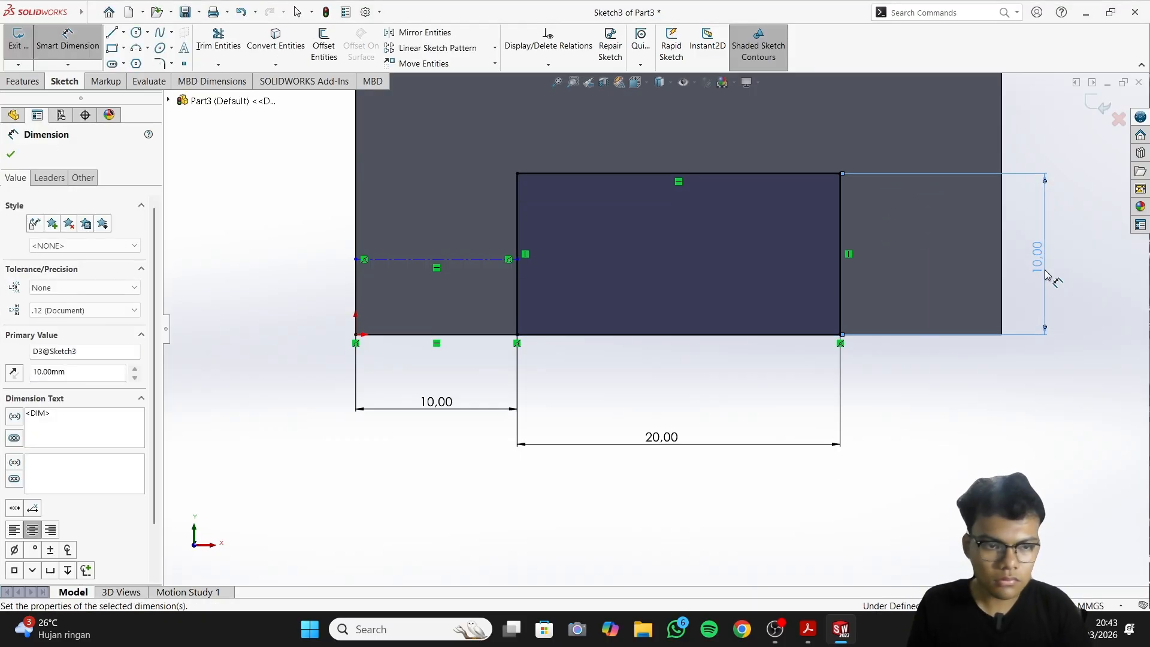
pyautogui.click(882, 475)
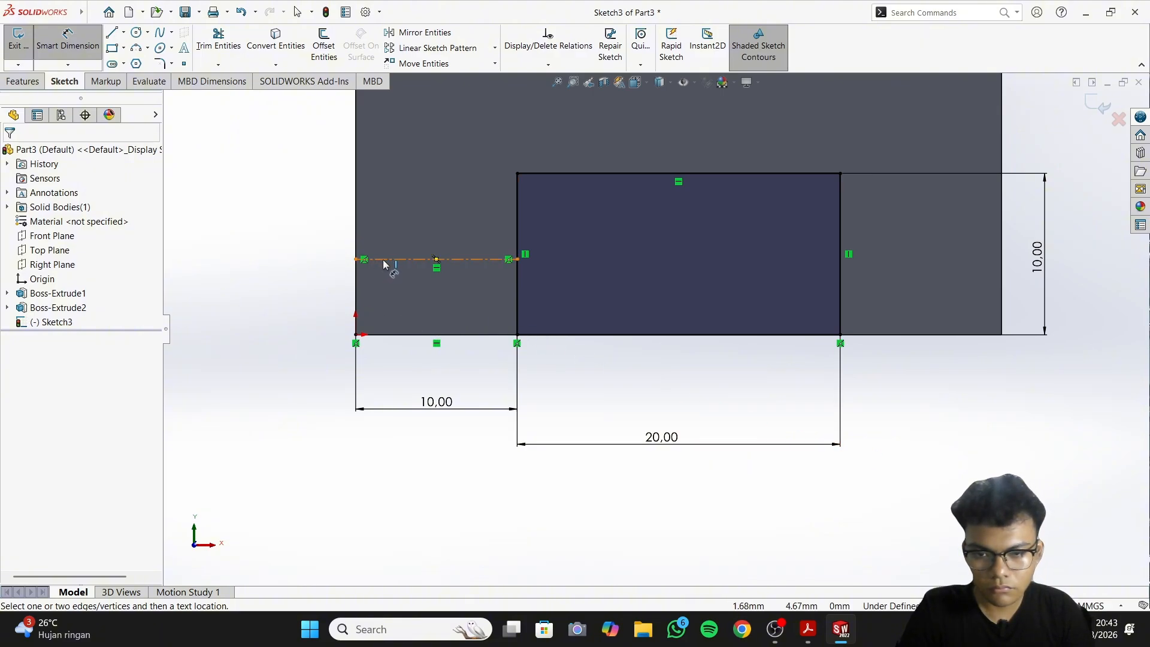
# Move the centerline's length dimension closer to the block and set the centerline's distance from the bottom edge to 10 mm
pyautogui.moveTo(436, 402); pyautogui.dragTo(442, 375)
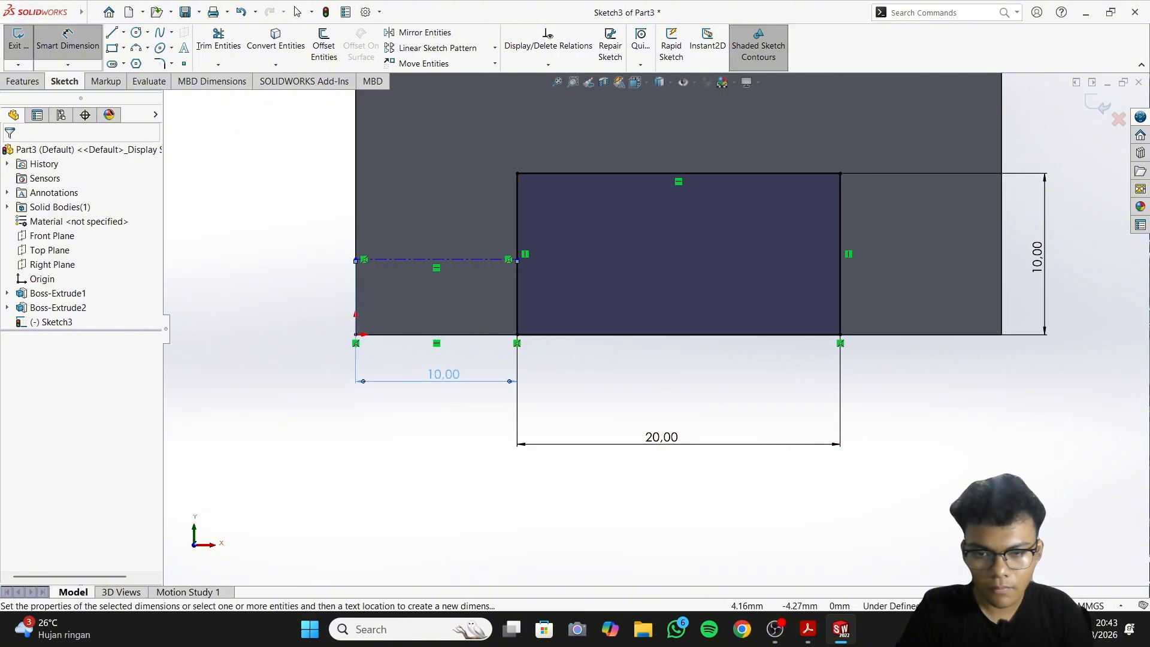
pyautogui.click(479, 259)
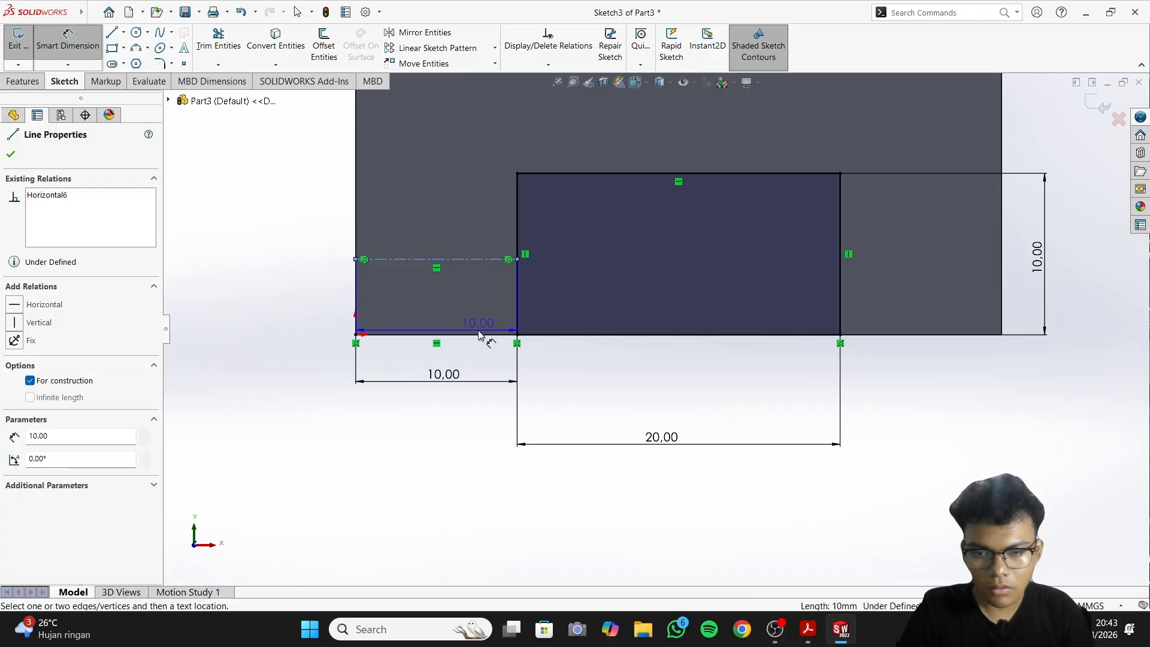
pyautogui.click(479, 334)
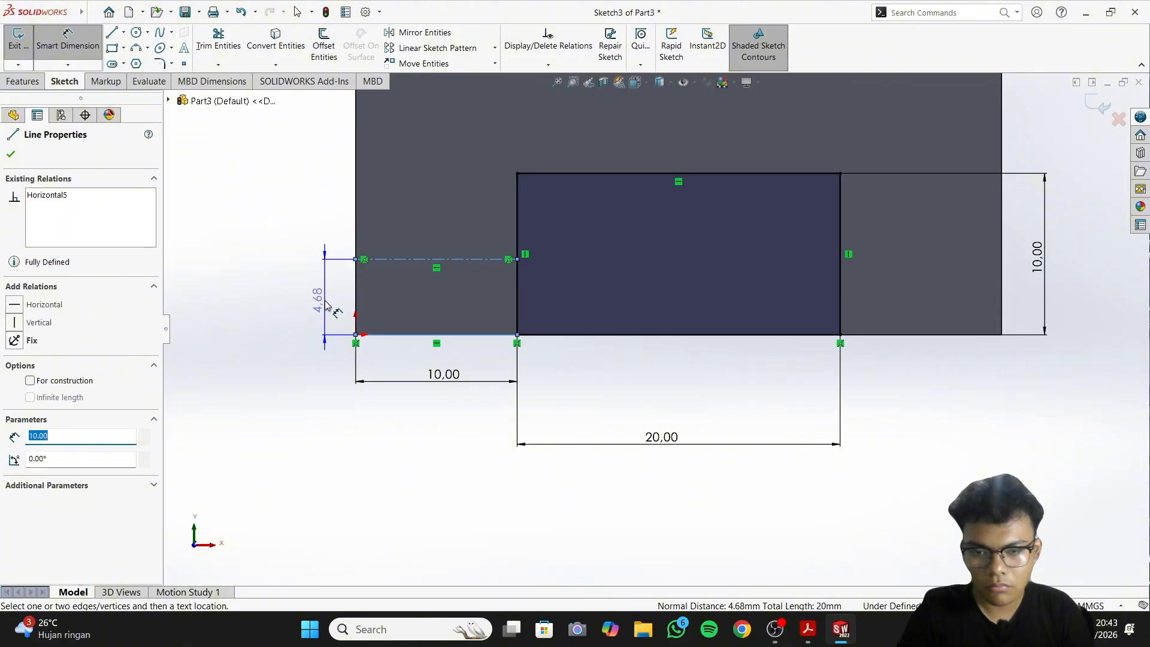
pyautogui.click(327, 307)
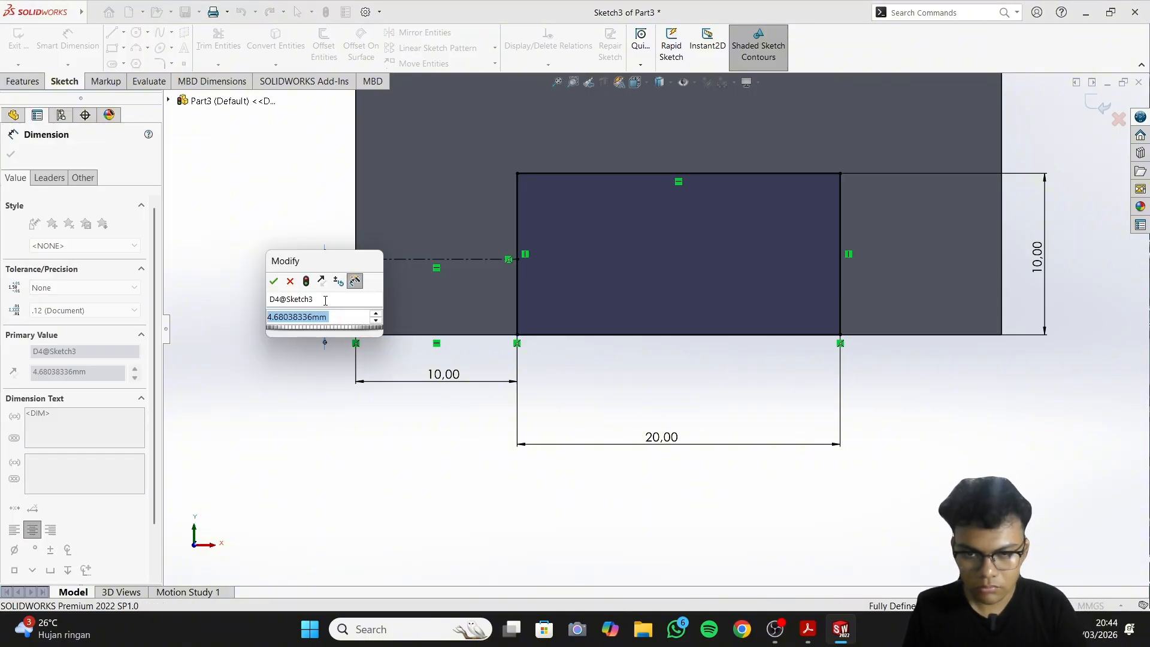
pyautogui.write('10')
pyautogui.press('Return')
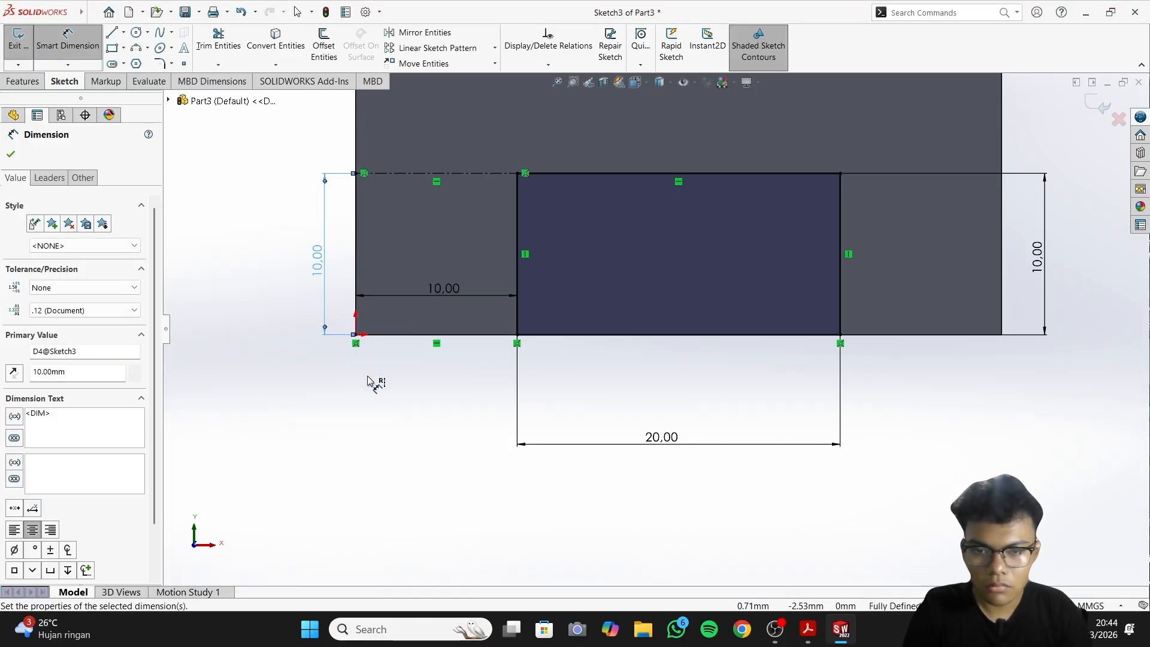
pyautogui.press('Escape')
pyautogui.press('f')
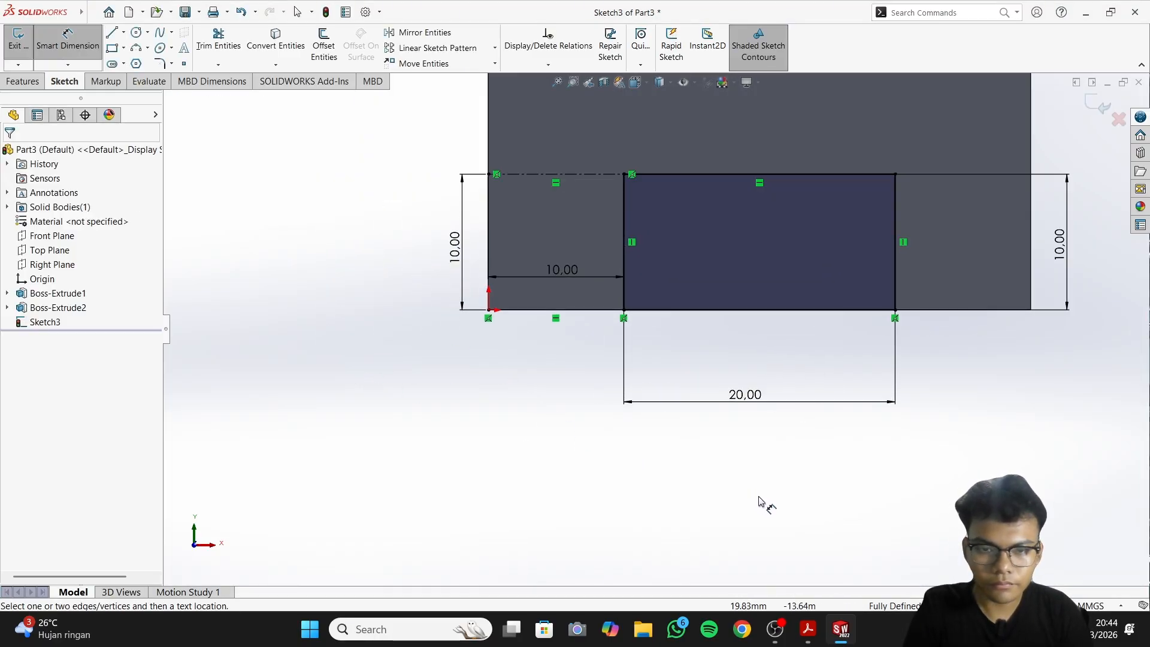
# Cut the notch region through the block with an Extruded Cut using the Through All end condition
pyautogui.click(807, 632)
pyautogui.click(840, 629)
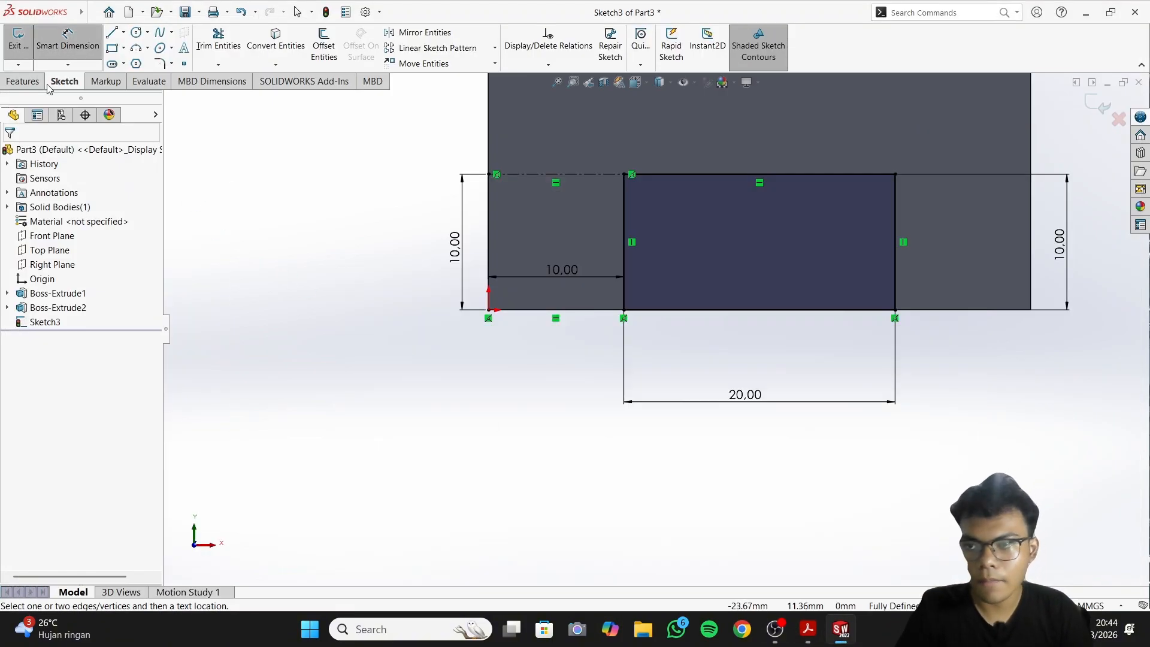
pyautogui.click(27, 84)
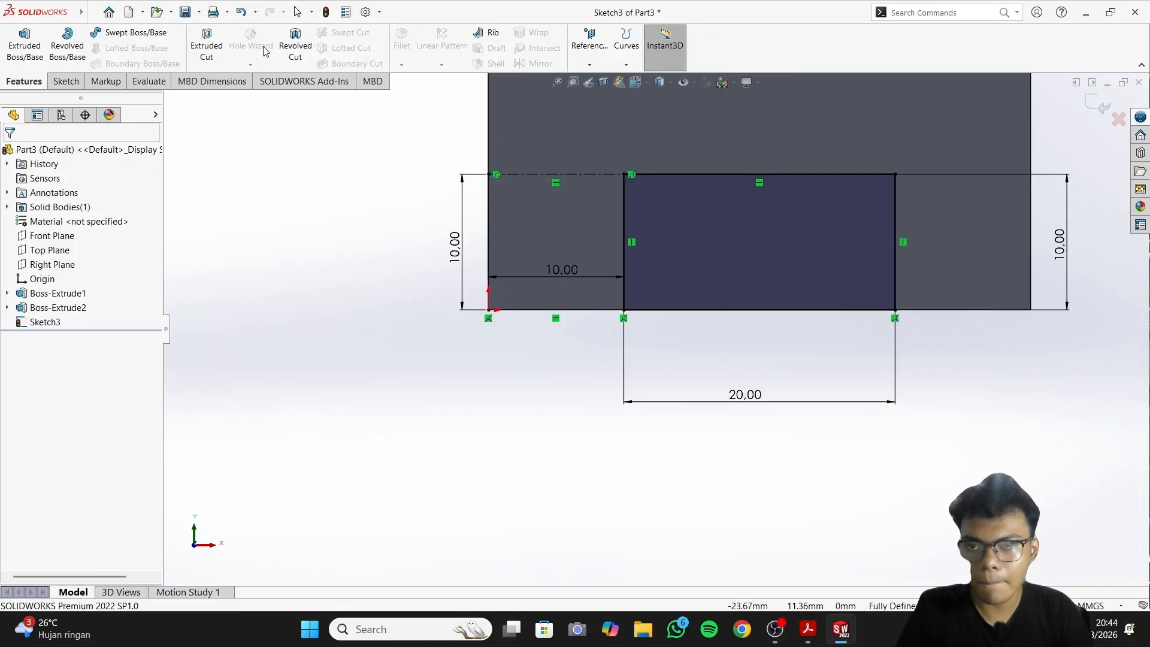
pyautogui.click(207, 45)
pyautogui.click(599, 351)
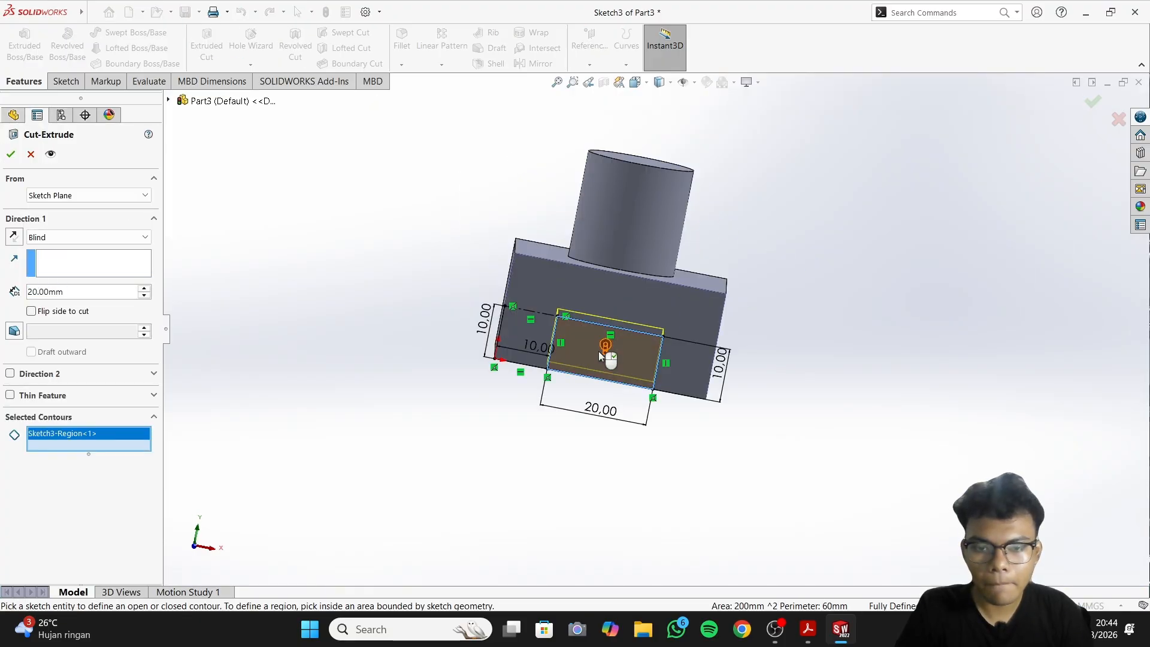
pyautogui.moveTo(448, 436); pyautogui.dragTo(288, 395, button='middle')
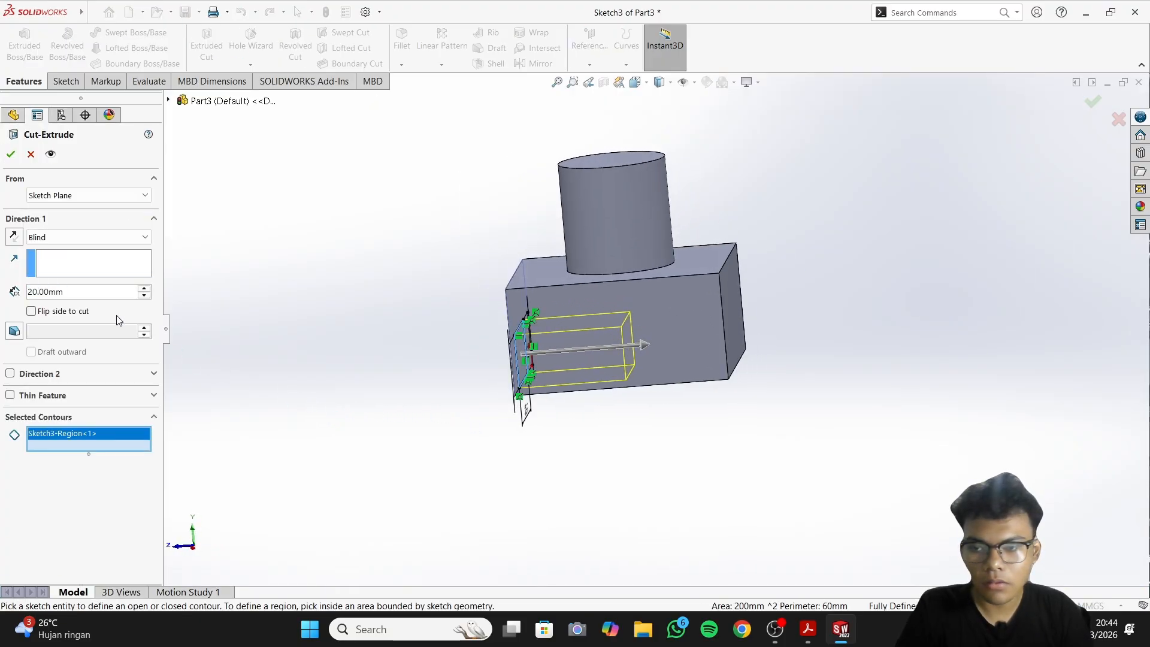
pyautogui.click(109, 236)
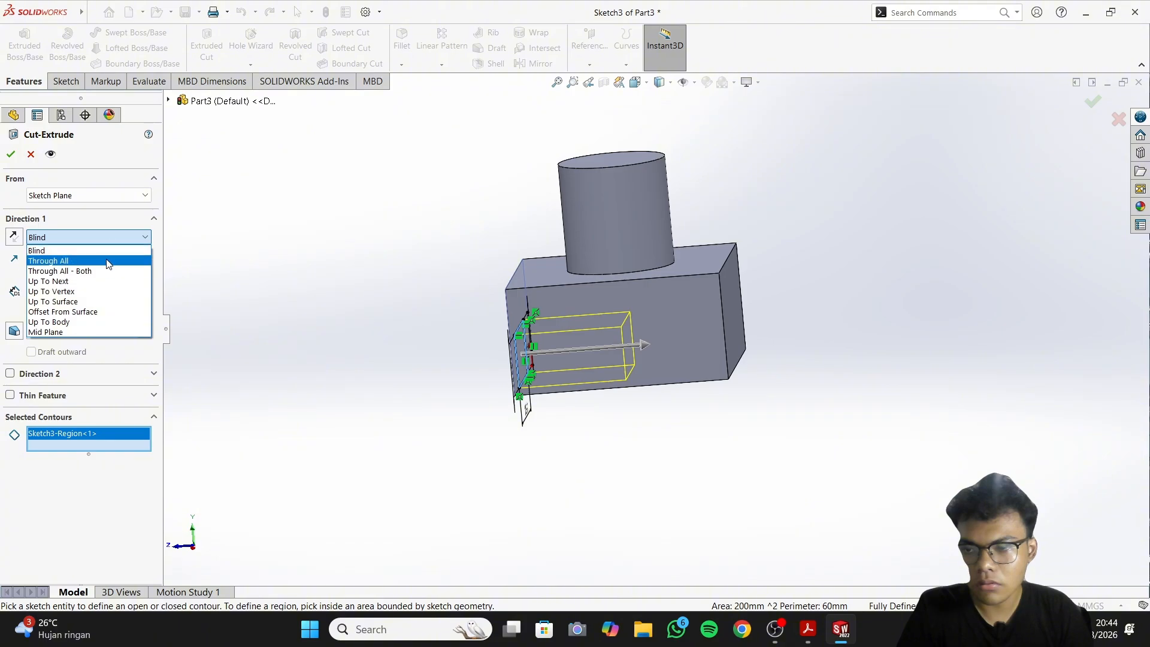
pyautogui.click(107, 261)
pyautogui.click(11, 154)
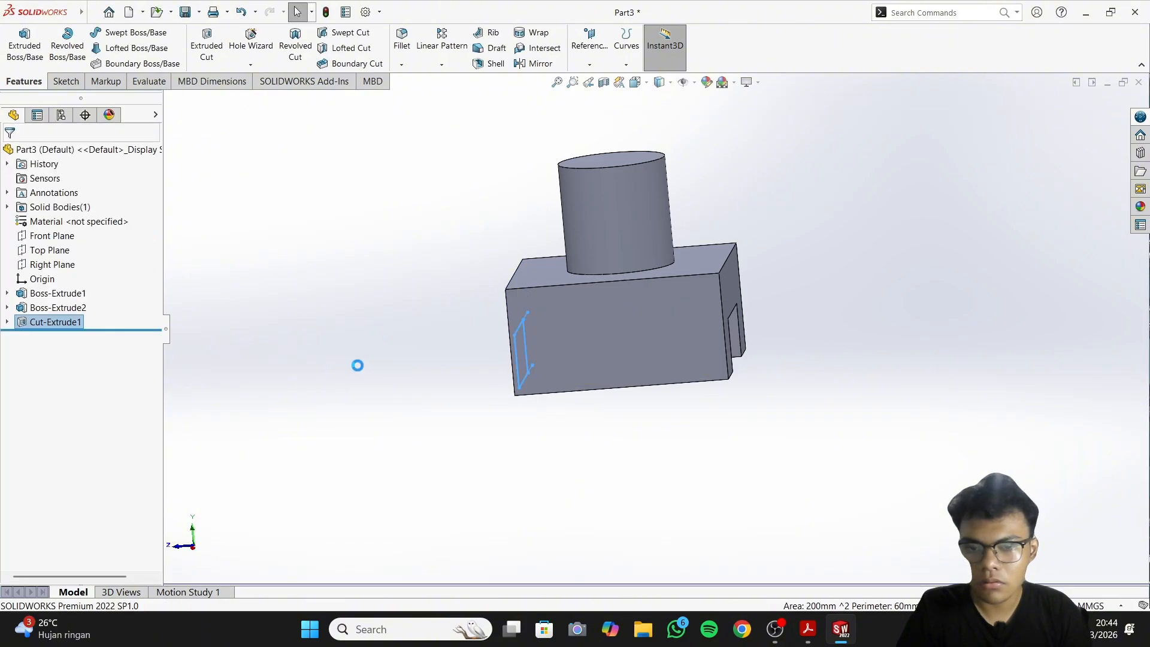
pyautogui.moveTo(357, 365); pyautogui.dragTo(480, 380, button='middle')
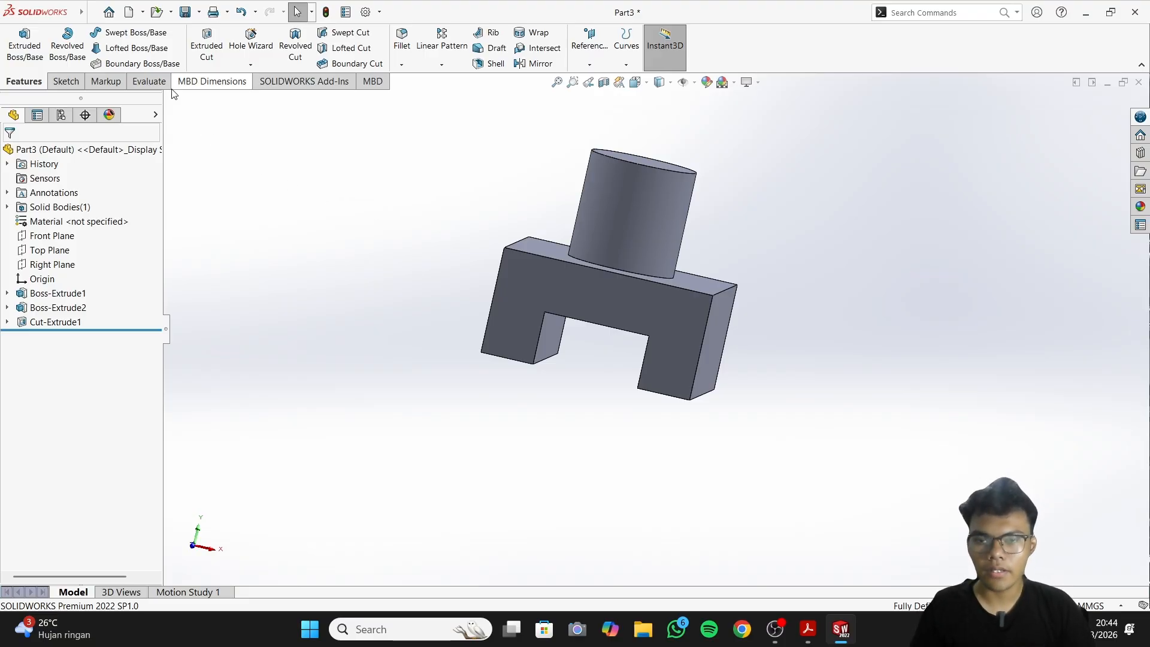
# Set the finished part to the isometric view and save it as Sketch 1 C in the Modul 3 folder
pyautogui.hotkey('ctrl', '7')
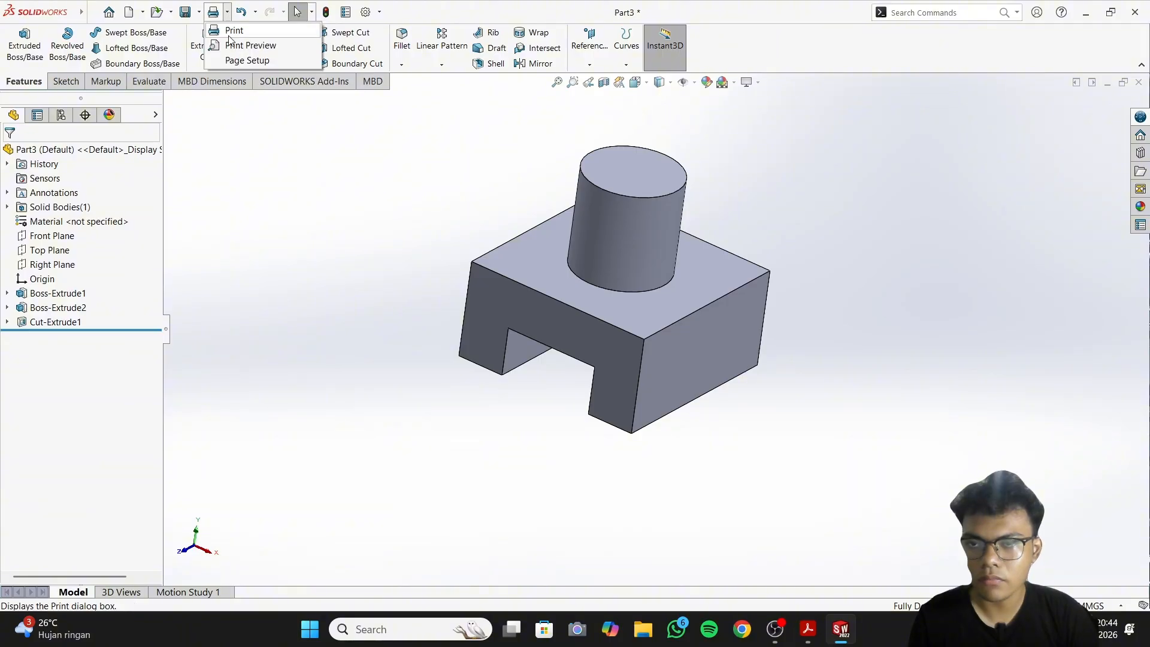
pyautogui.click(186, 13)
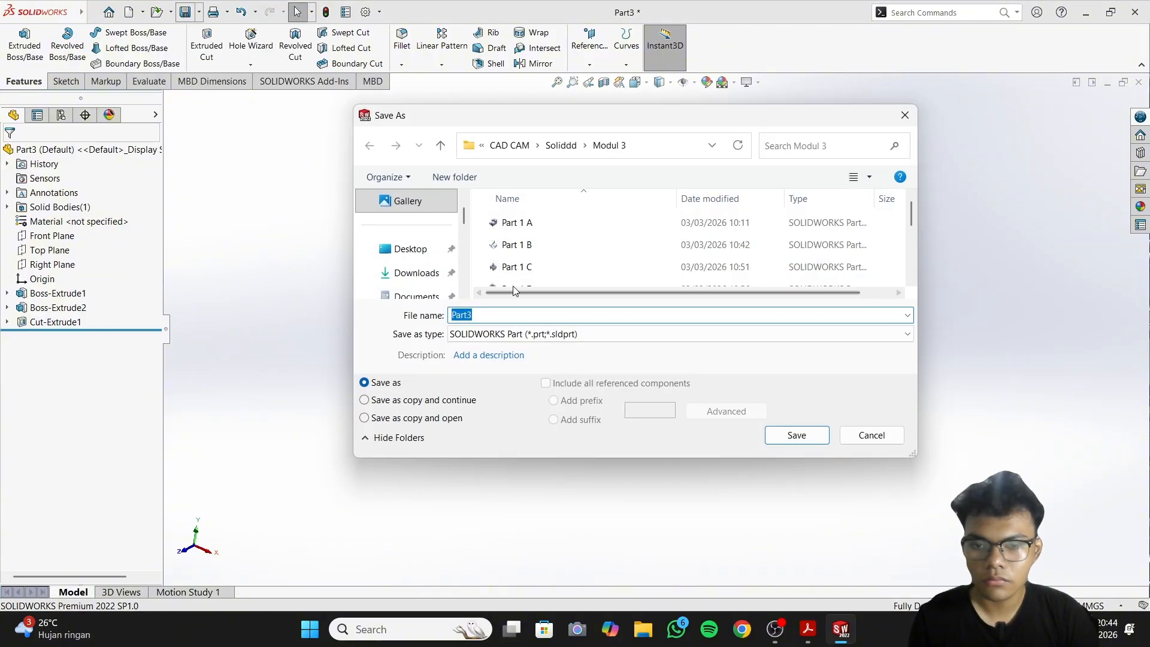
pyautogui.write('Sketc')
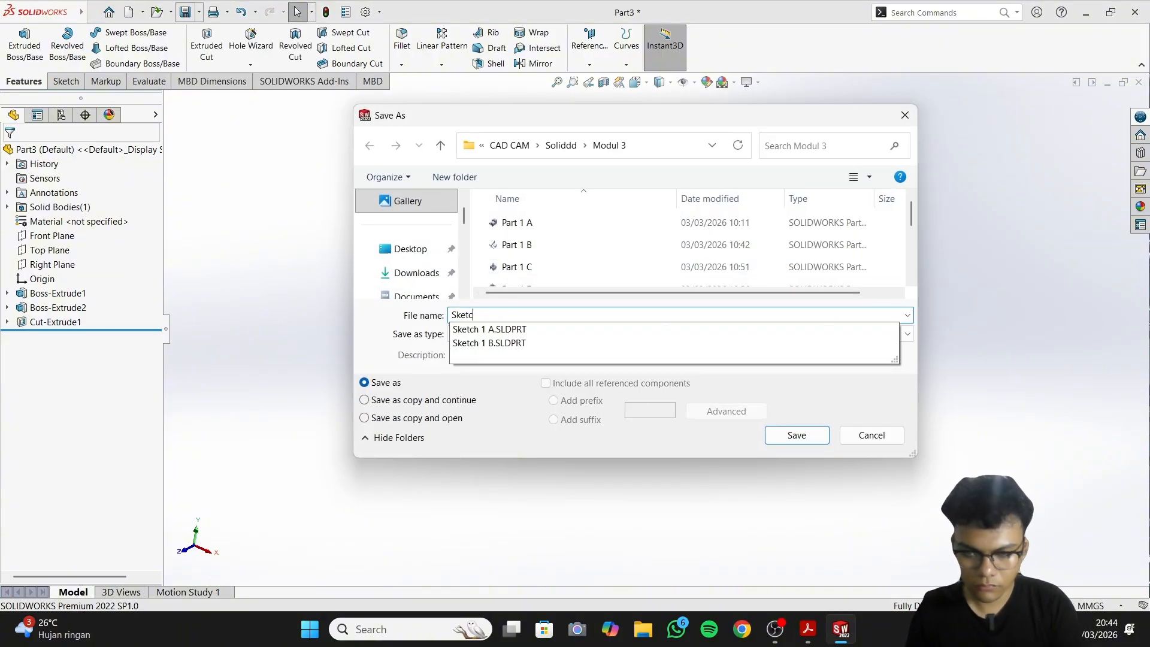
pyautogui.write('h 1 C')
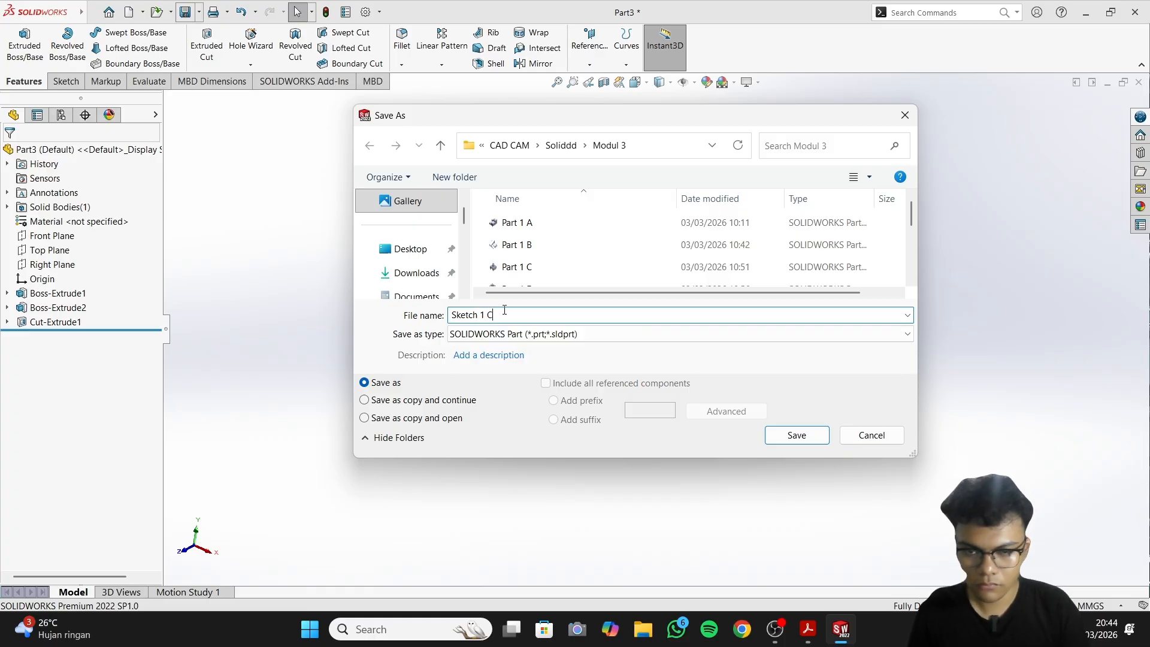
pyautogui.click(796, 435)
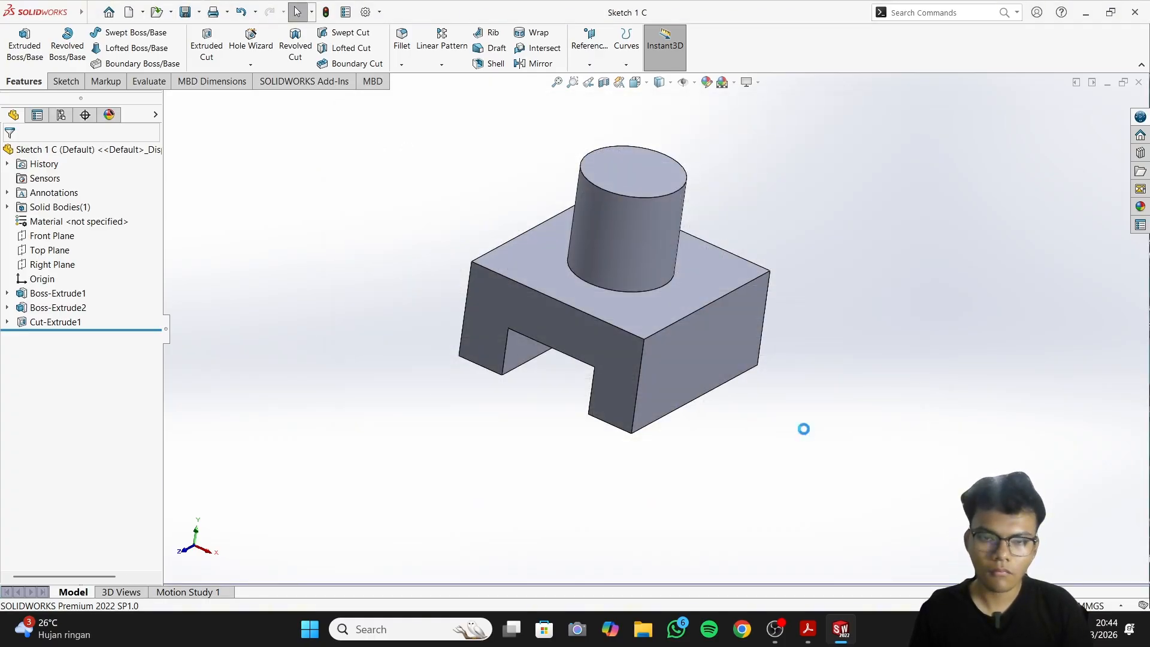
# Check the next exercise figure in the PDF and create a new part document for it
pyautogui.click(810, 619)
pyautogui.click(810, 618)
pyautogui.click(810, 617)
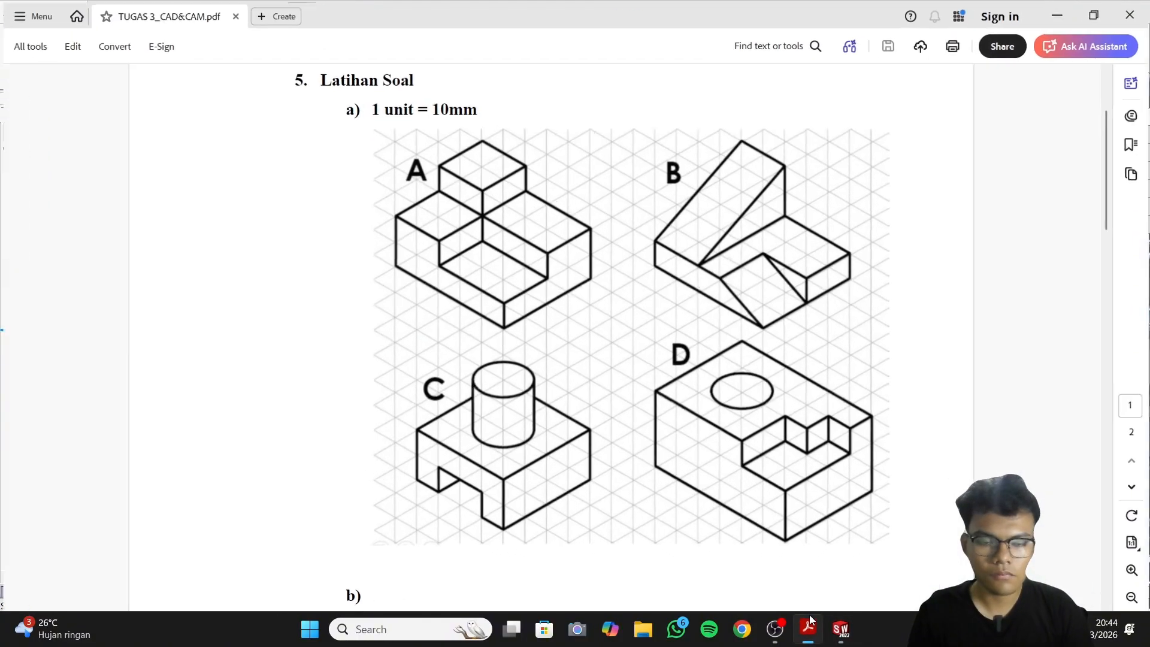
pyautogui.click(810, 617)
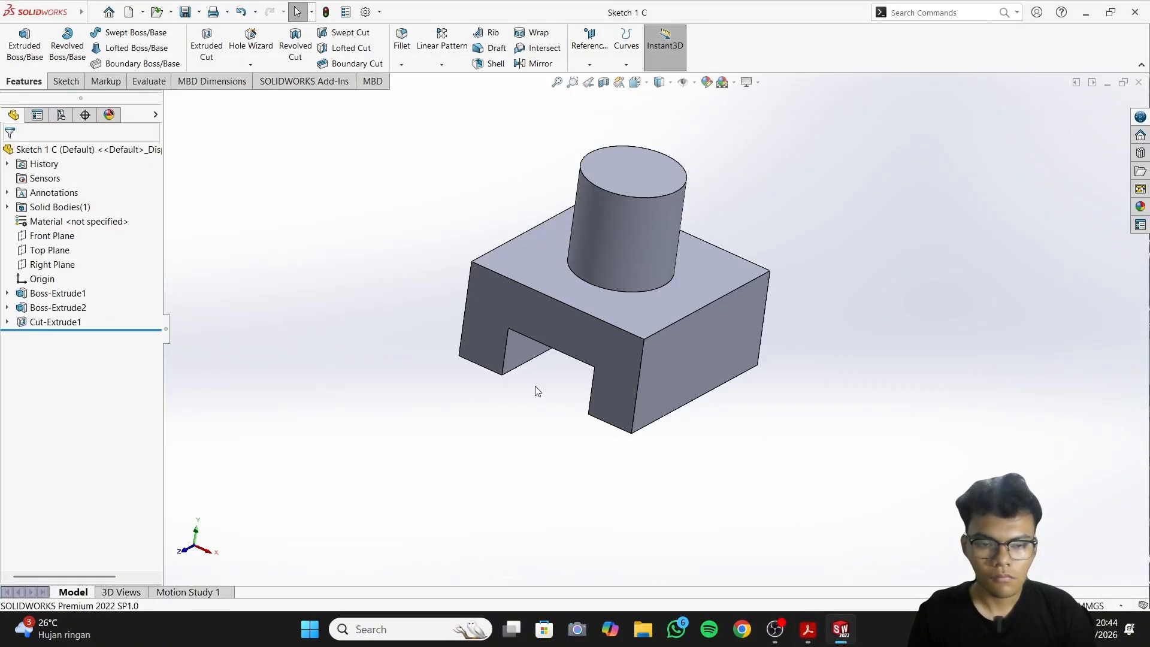
pyautogui.click(143, 12)
pyautogui.click(146, 30)
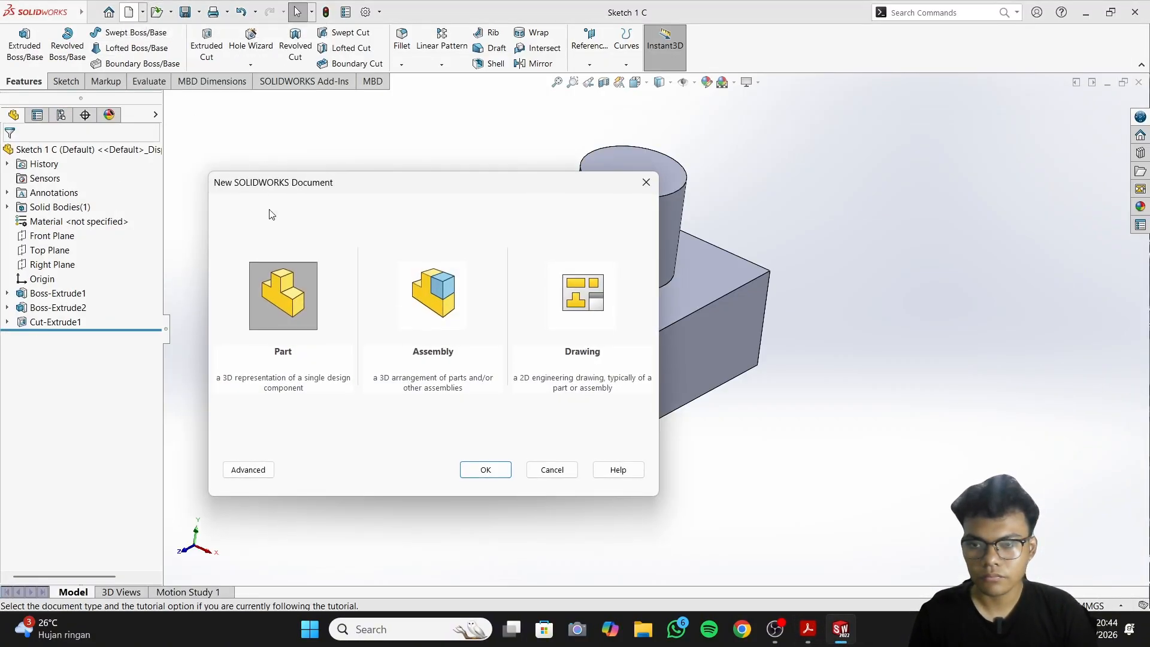
pyautogui.click(486, 469)
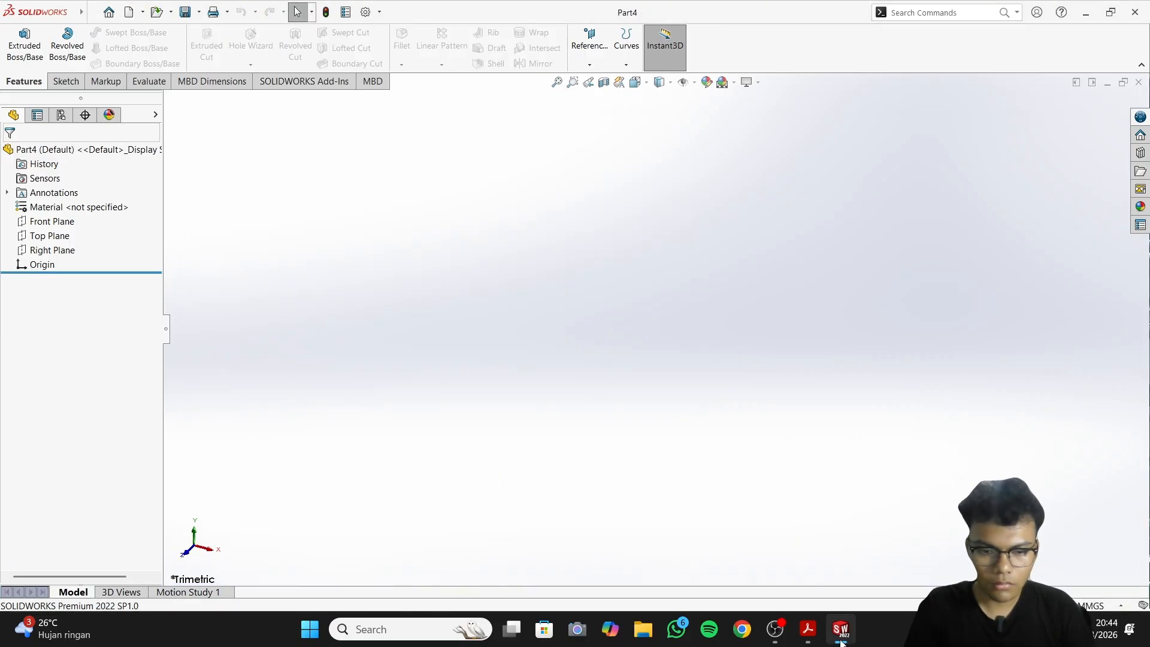
pyautogui.click(841, 629)
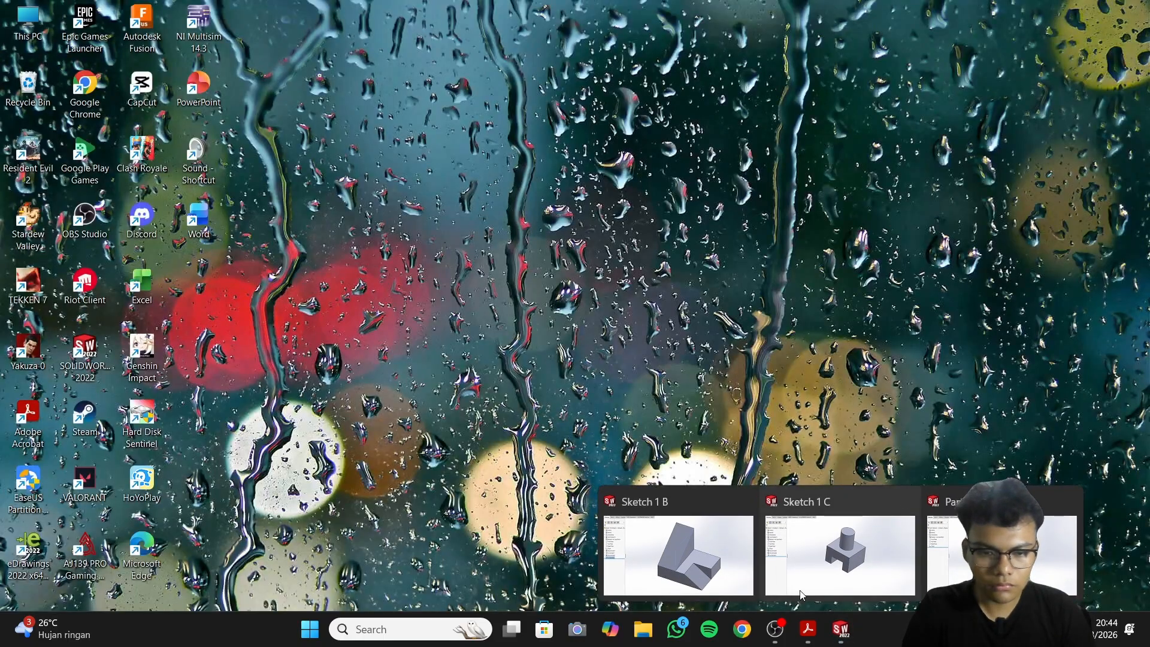
pyautogui.click(905, 502)
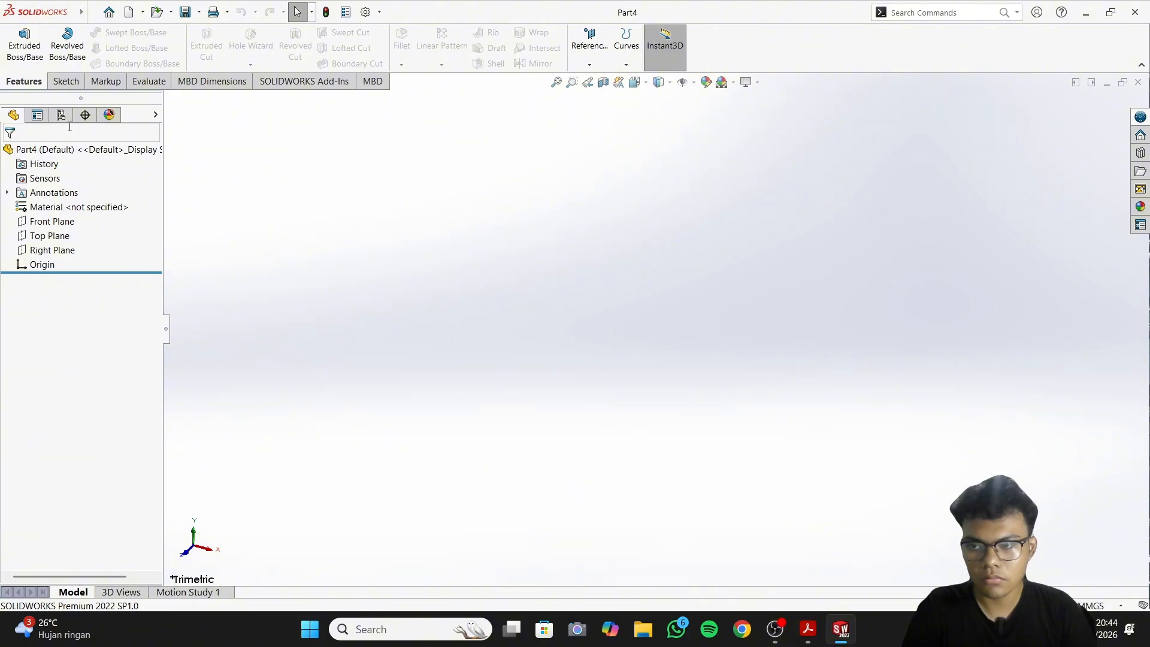
# Start a sketch on the Top Plane and check part D's base proportions in the exercise PDF
pyautogui.click(49, 236)
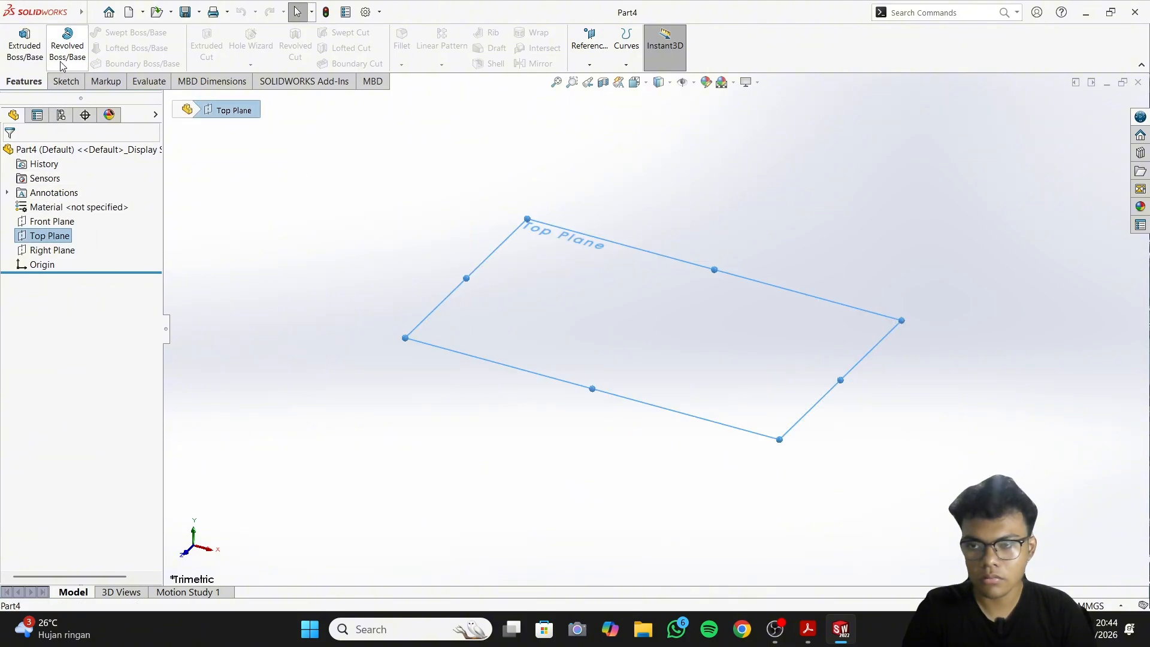
pyautogui.click(52, 221)
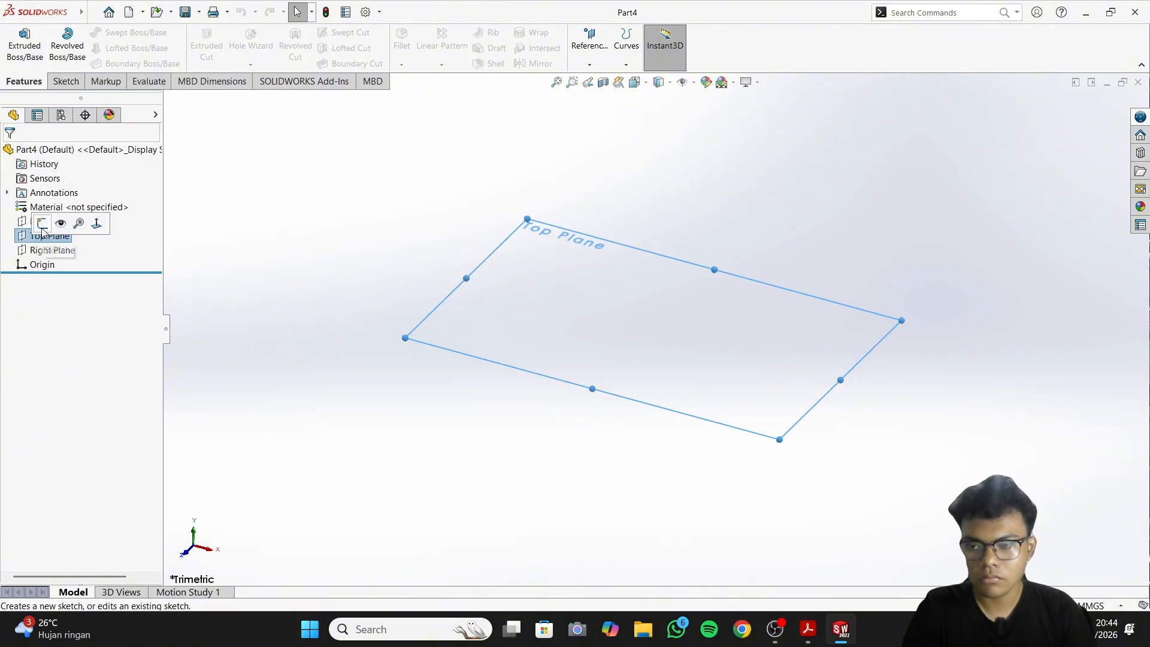
pyautogui.click(50, 236)
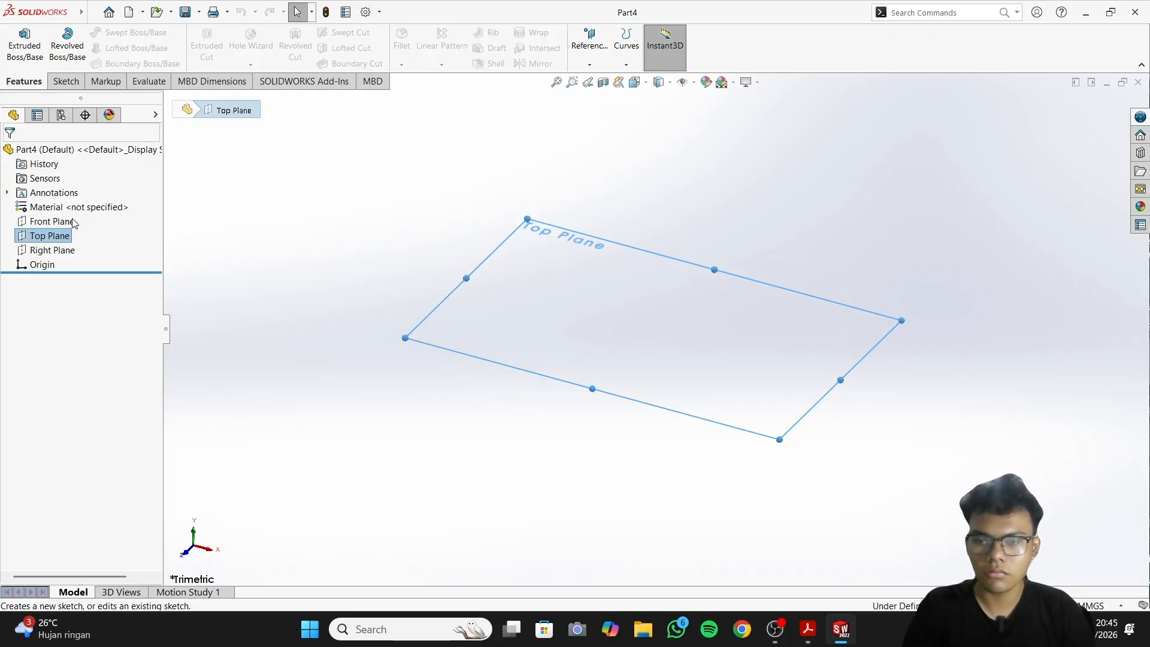
pyautogui.click(96, 218)
pyautogui.click(809, 633)
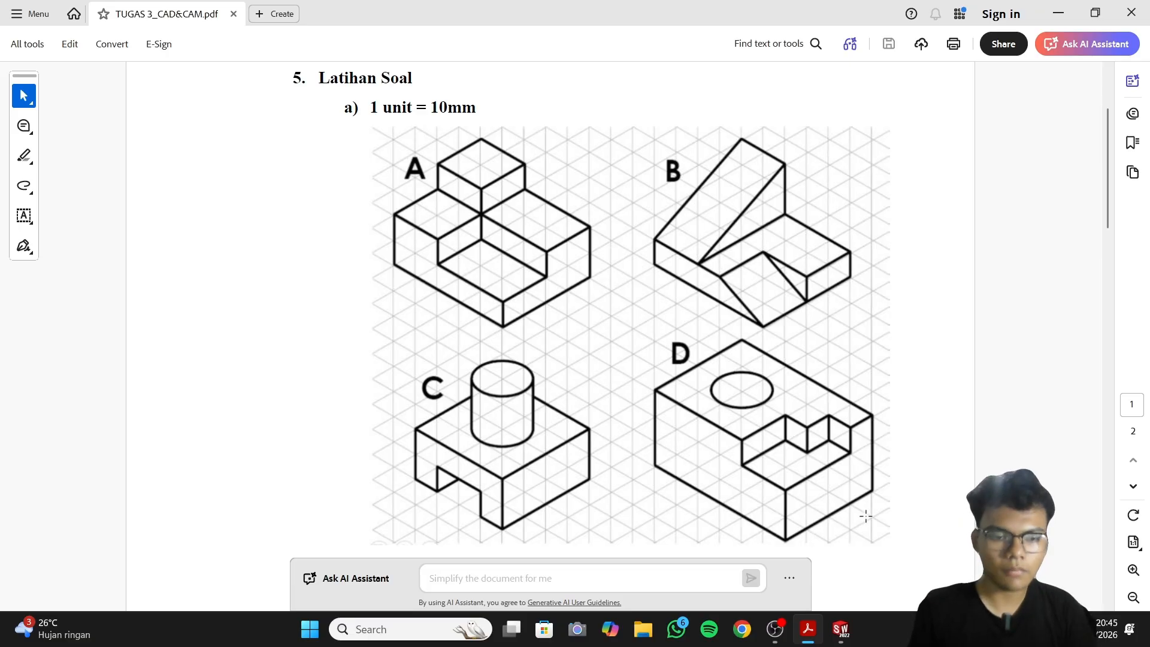
pyautogui.click(813, 632)
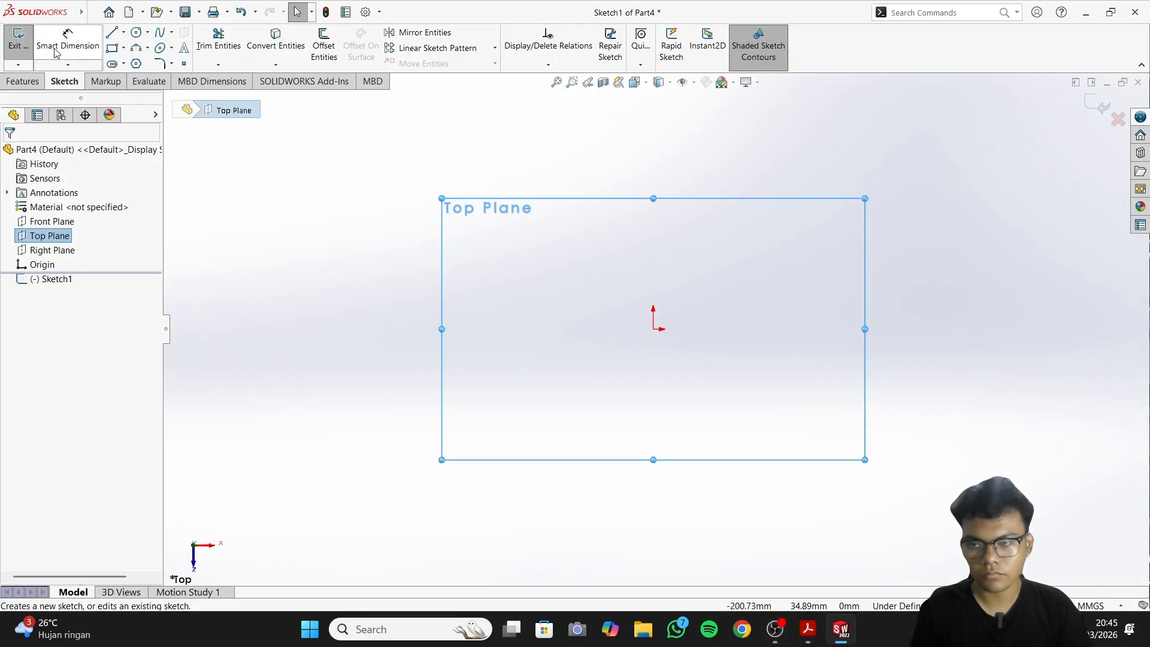
# Sketch a corner rectangle from the origin, 60 mm wide and 40 mm high
pyautogui.click(113, 48)
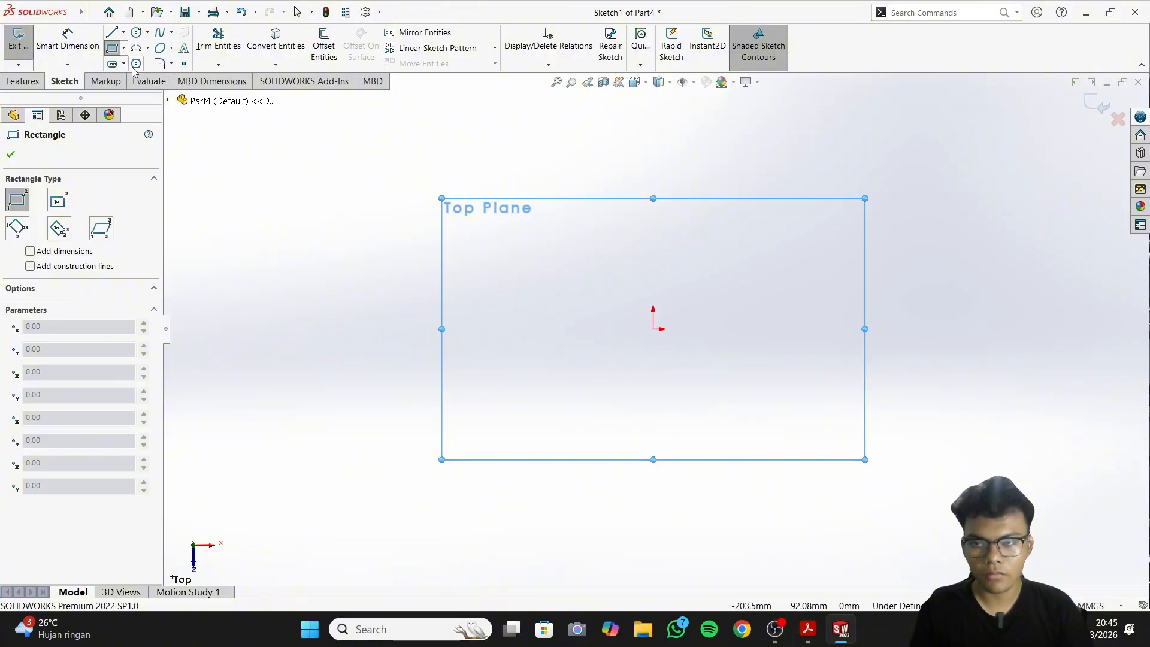
pyautogui.click(653, 329)
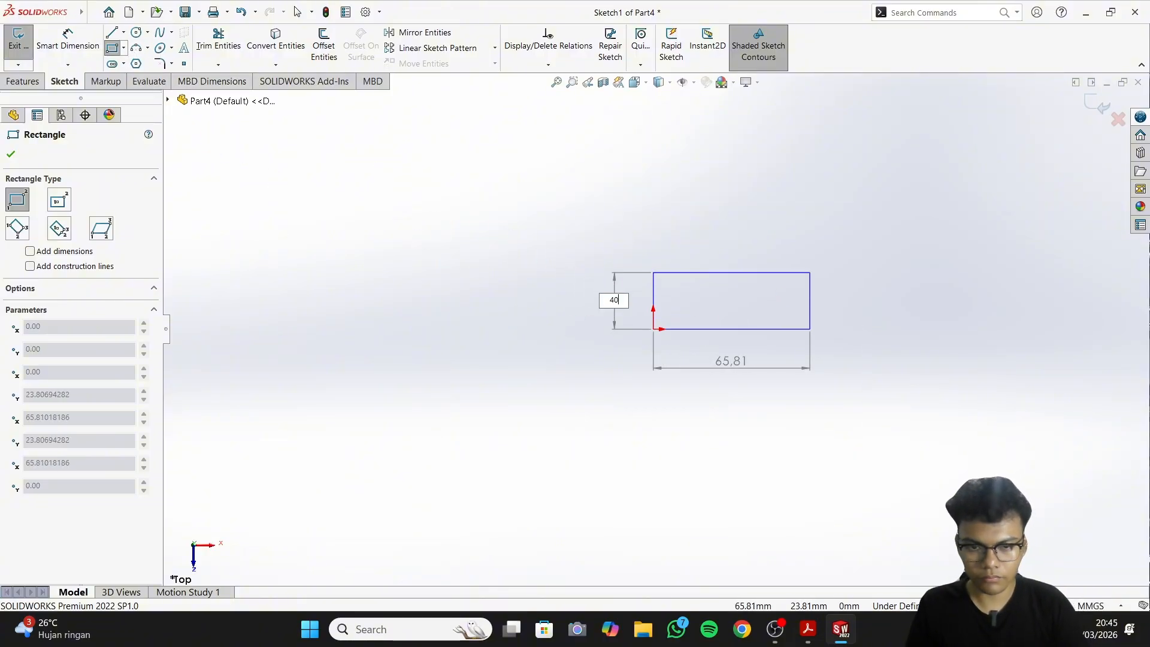
pyautogui.press('Tab')
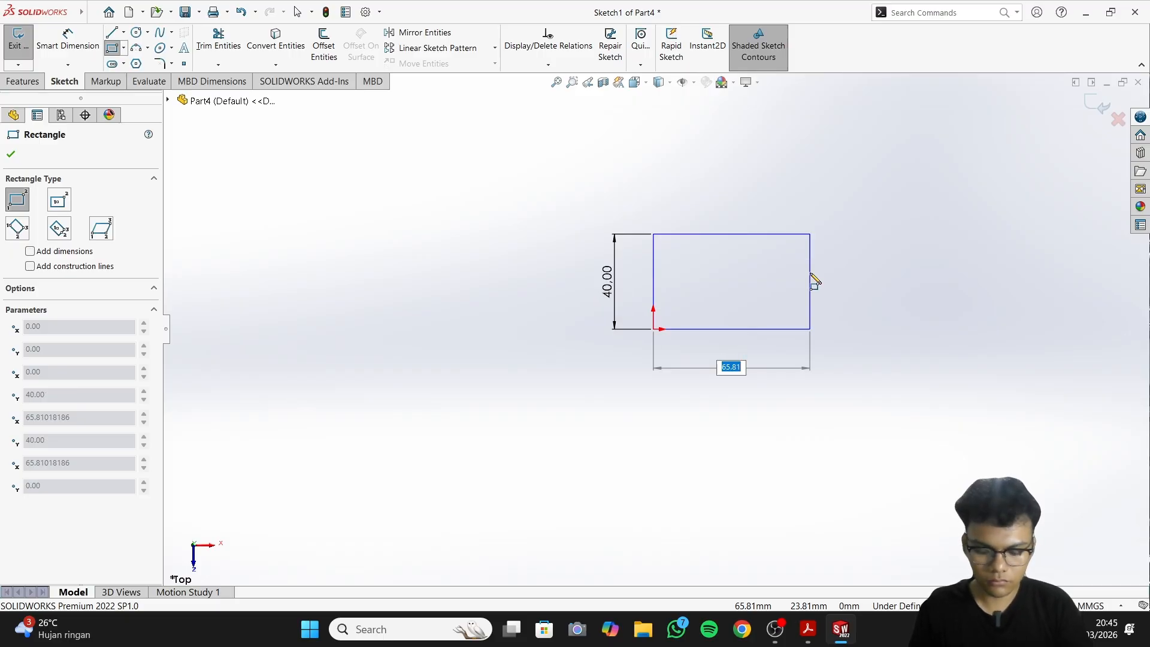
pyautogui.write('60')
pyautogui.press('Return')
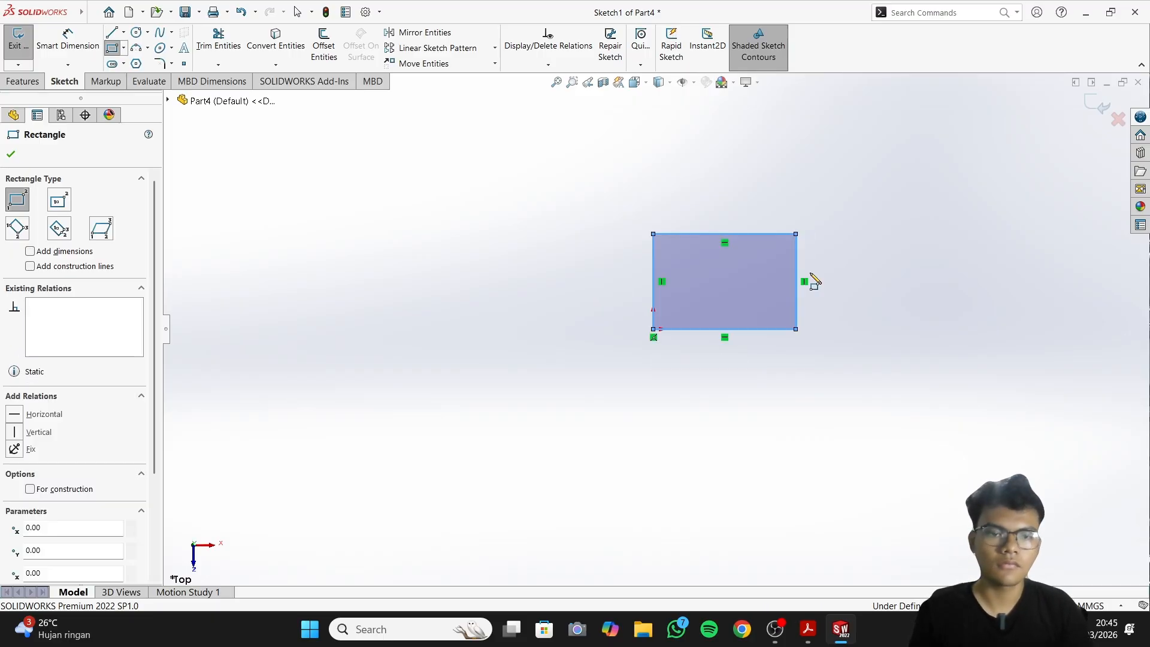
# Dimension the rectangle's right edge at 40 mm and its upper edge at 60 mm
pyautogui.click(67, 42)
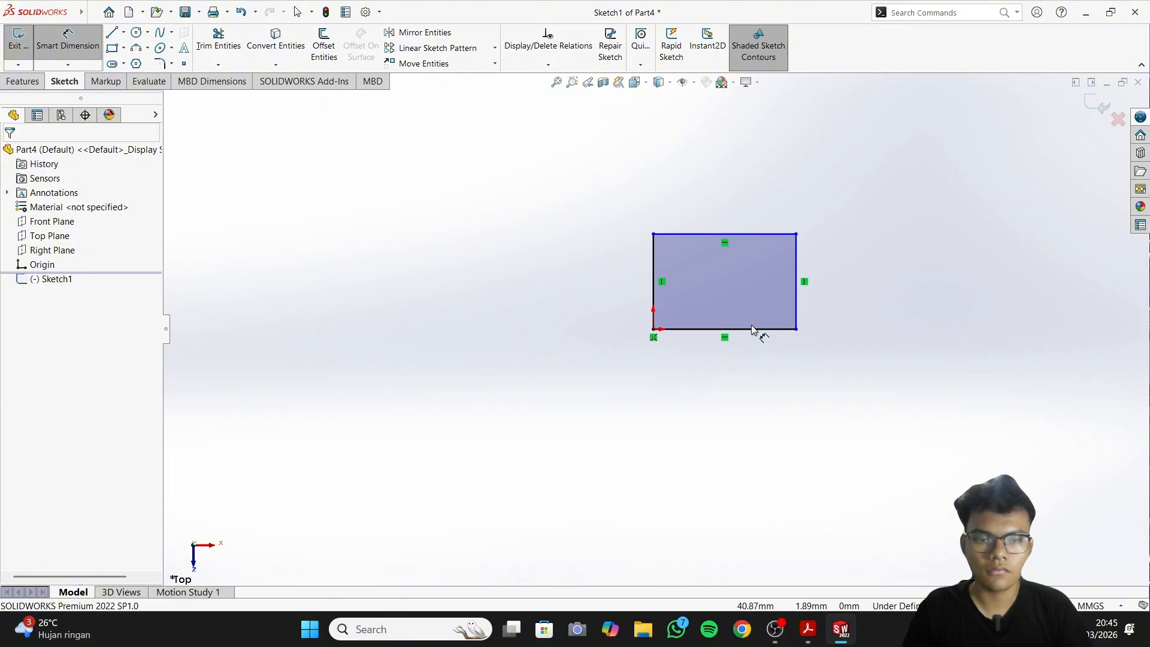
pyautogui.click(797, 296)
pyautogui.click(863, 282)
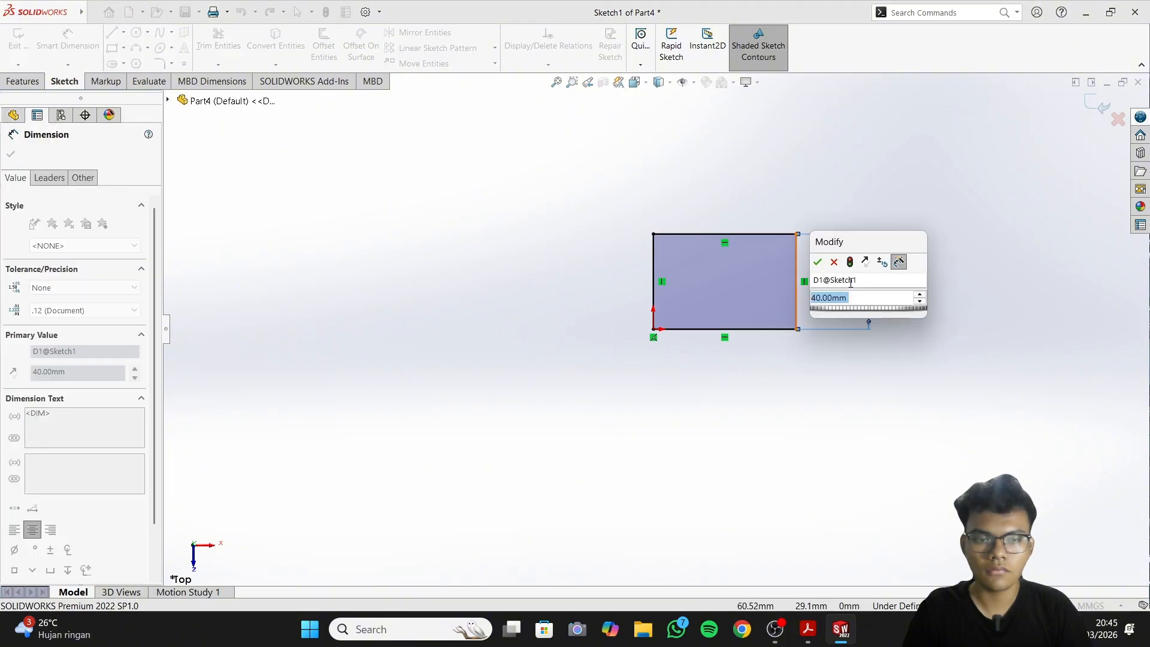
pyautogui.click(817, 262)
pyautogui.click(747, 234)
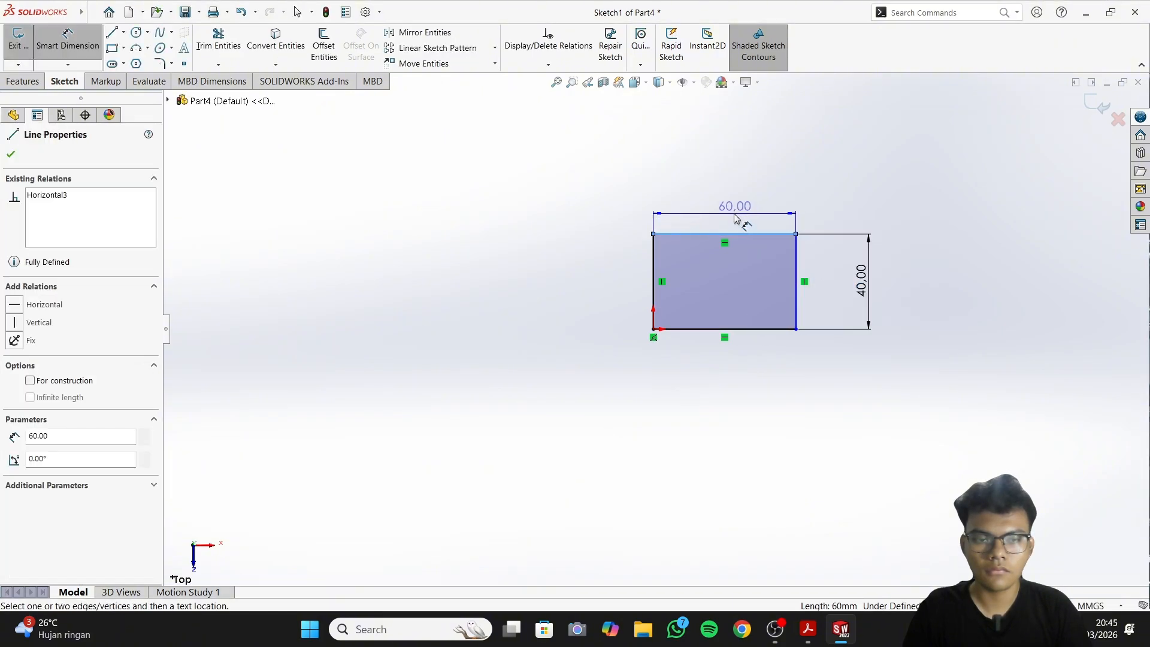
pyautogui.click(723, 216)
pyautogui.click(669, 195)
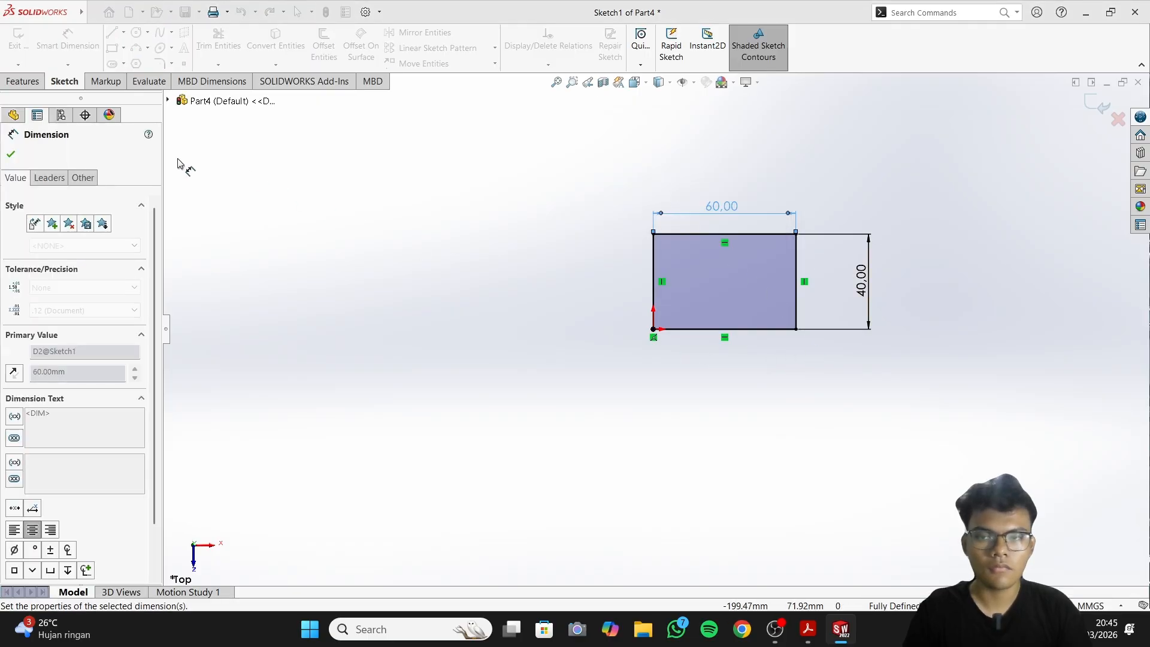
# Extrude the 60 × 40 mm rectangle 30 mm to form part D's base block
pyautogui.click(23, 81)
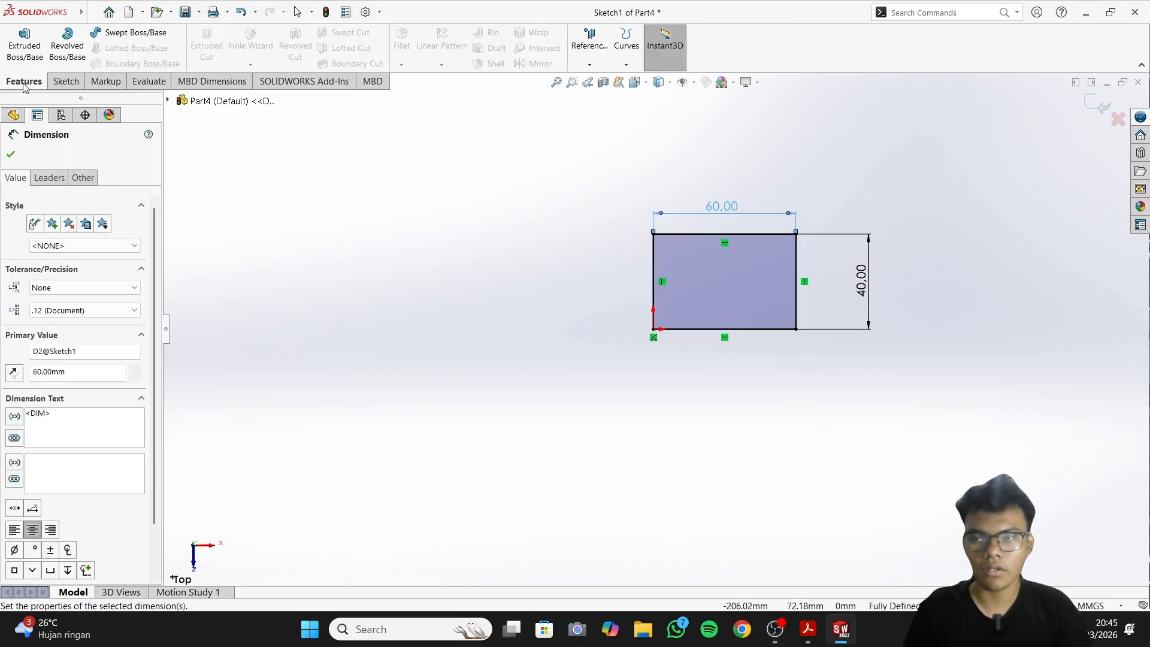
pyautogui.click(808, 628)
pyautogui.click(808, 629)
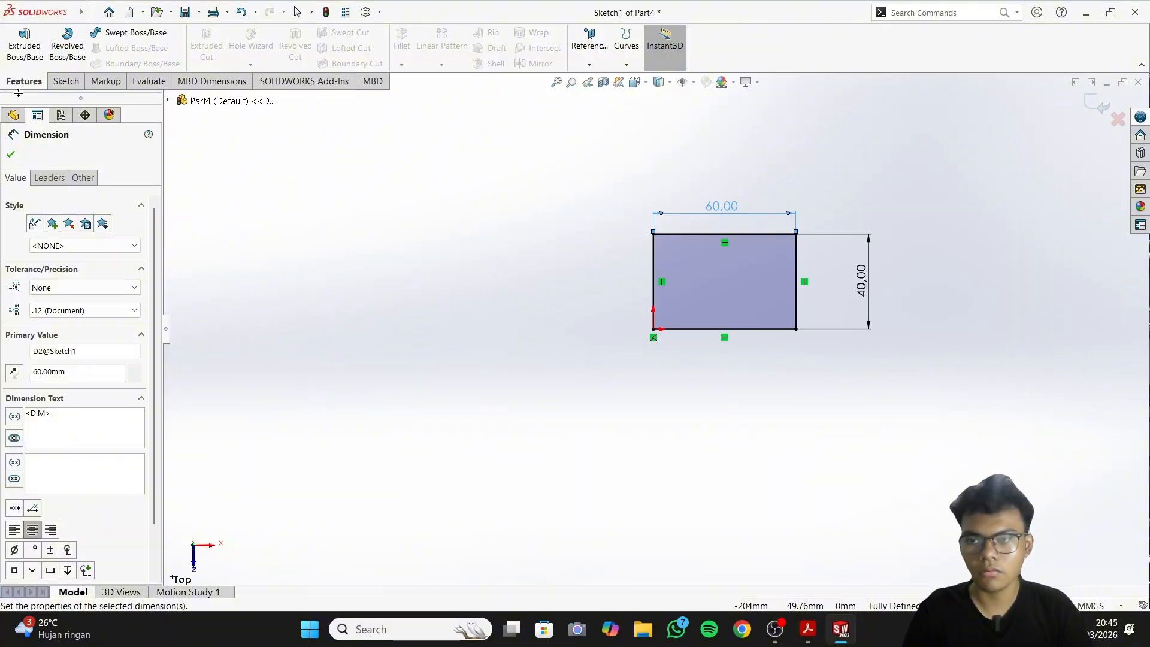
pyautogui.click(31, 46)
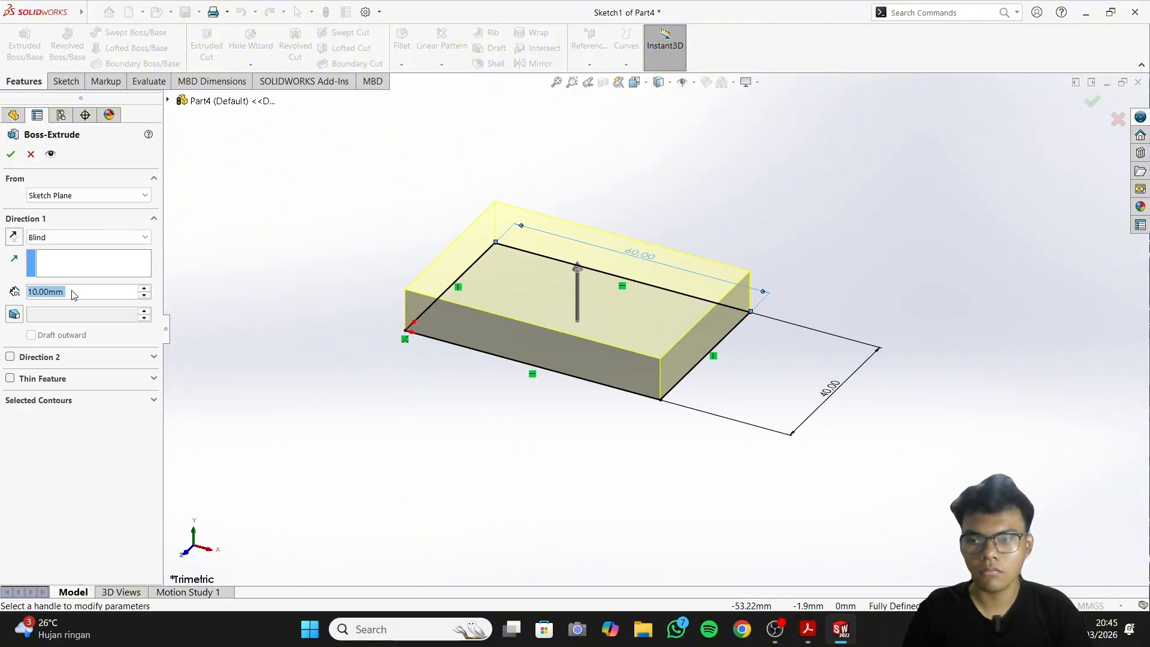
pyautogui.write('30')
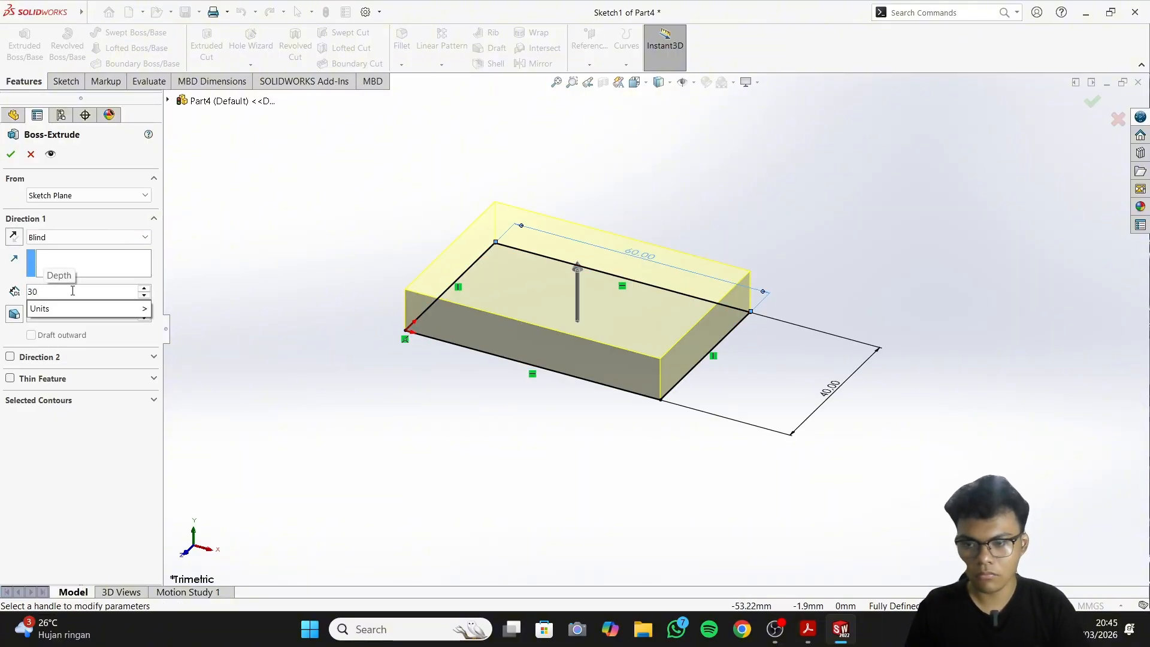
pyautogui.press('Return')
pyautogui.click(10, 154)
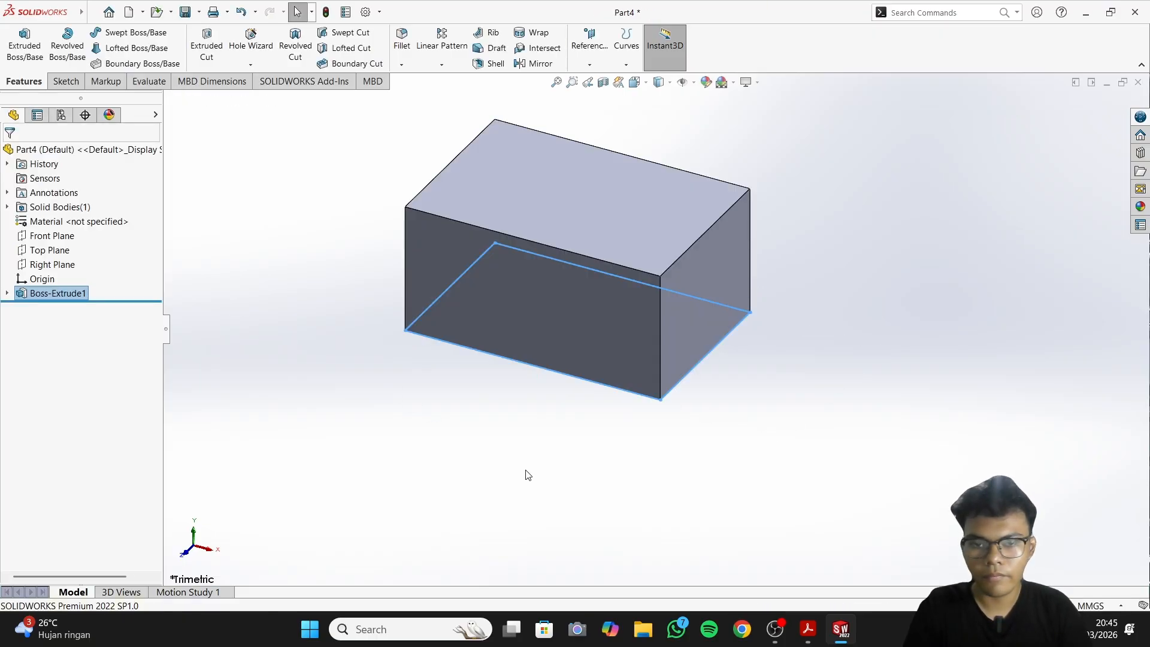
# Check part D's stepped notch in the exercise PDF and start a sketch on the block's top face
pyautogui.click(808, 635)
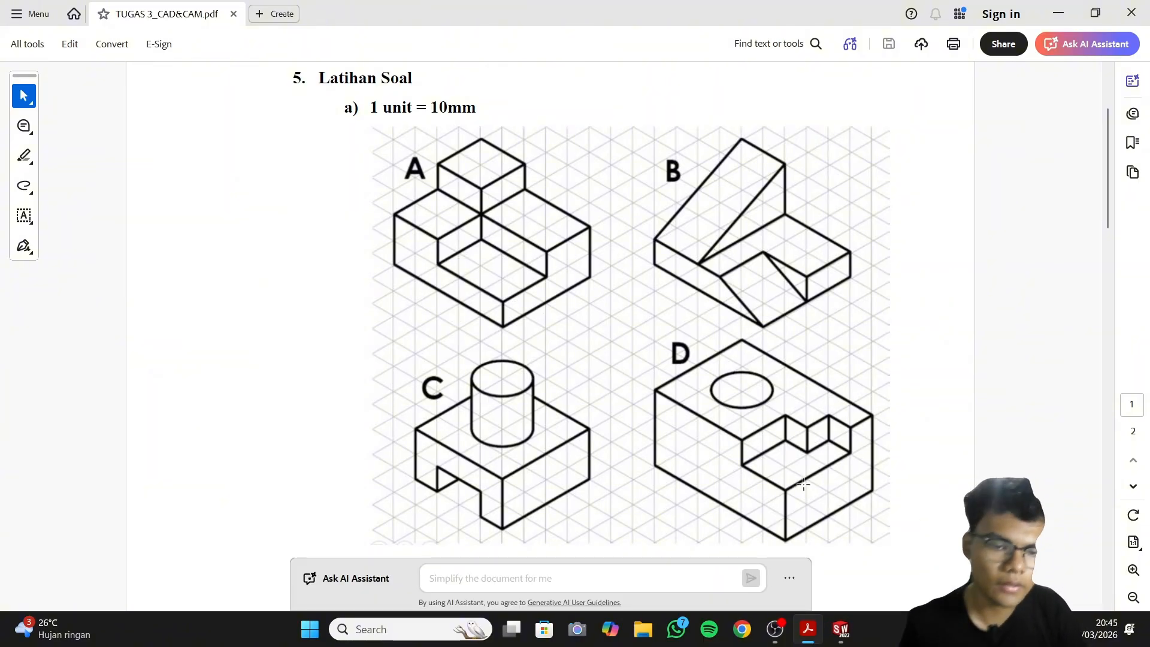
pyautogui.moveTo(813, 640)
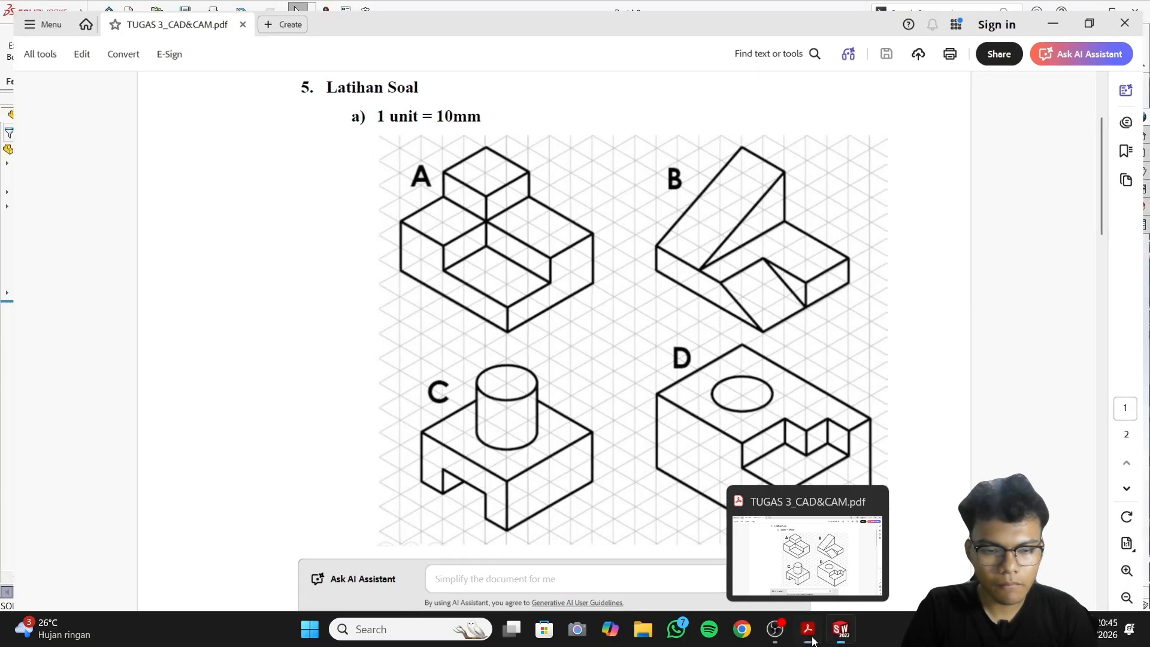
pyautogui.click(812, 640)
pyautogui.click(812, 640)
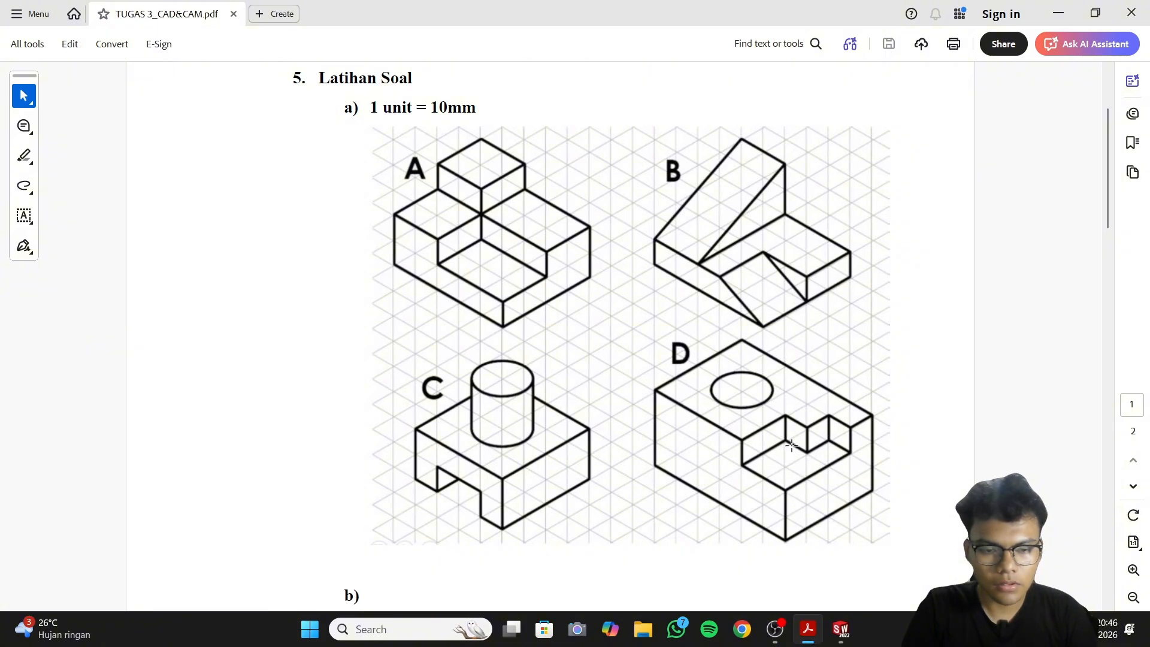
pyautogui.click(805, 634)
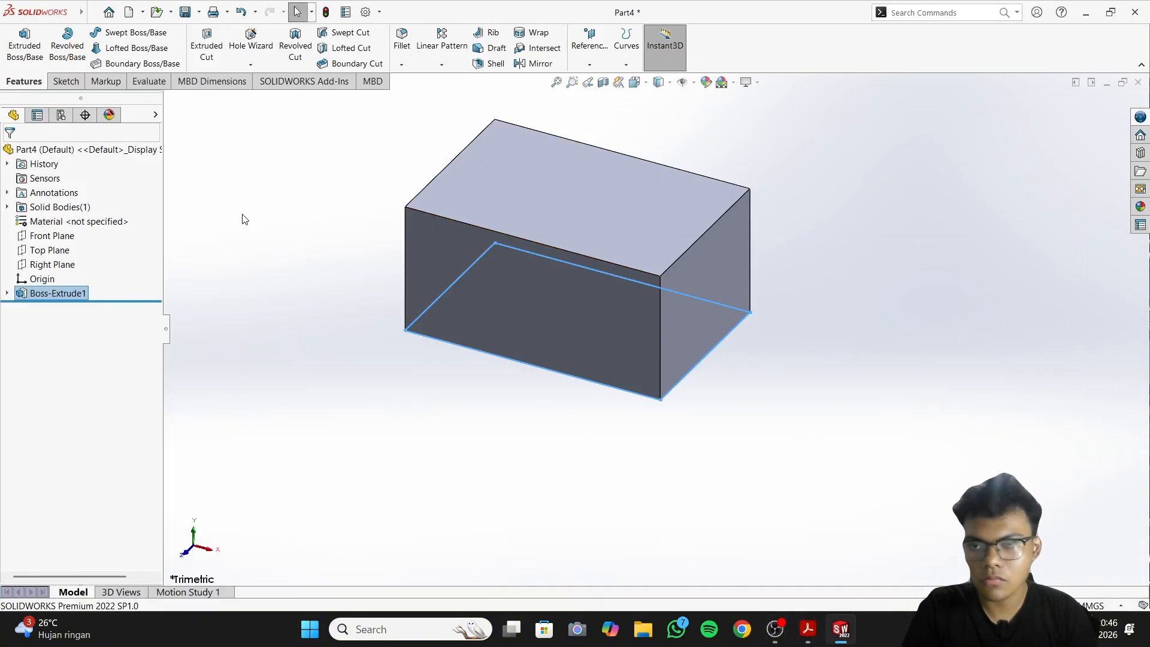
pyautogui.click(66, 81)
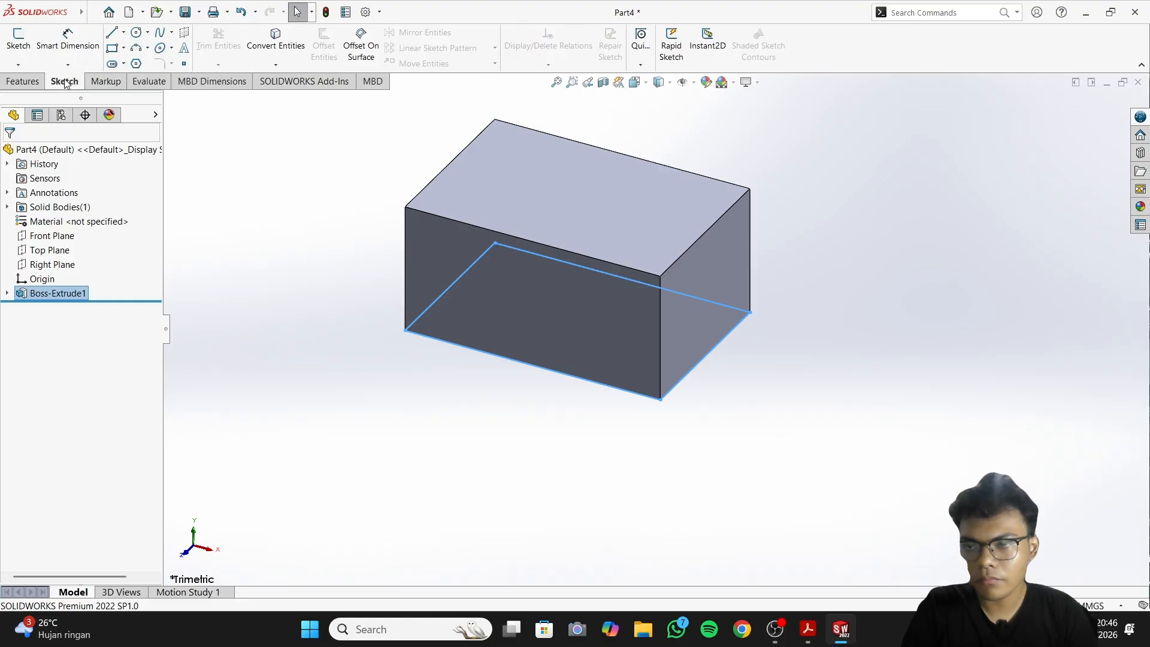
pyautogui.click(30, 46)
pyautogui.click(595, 195)
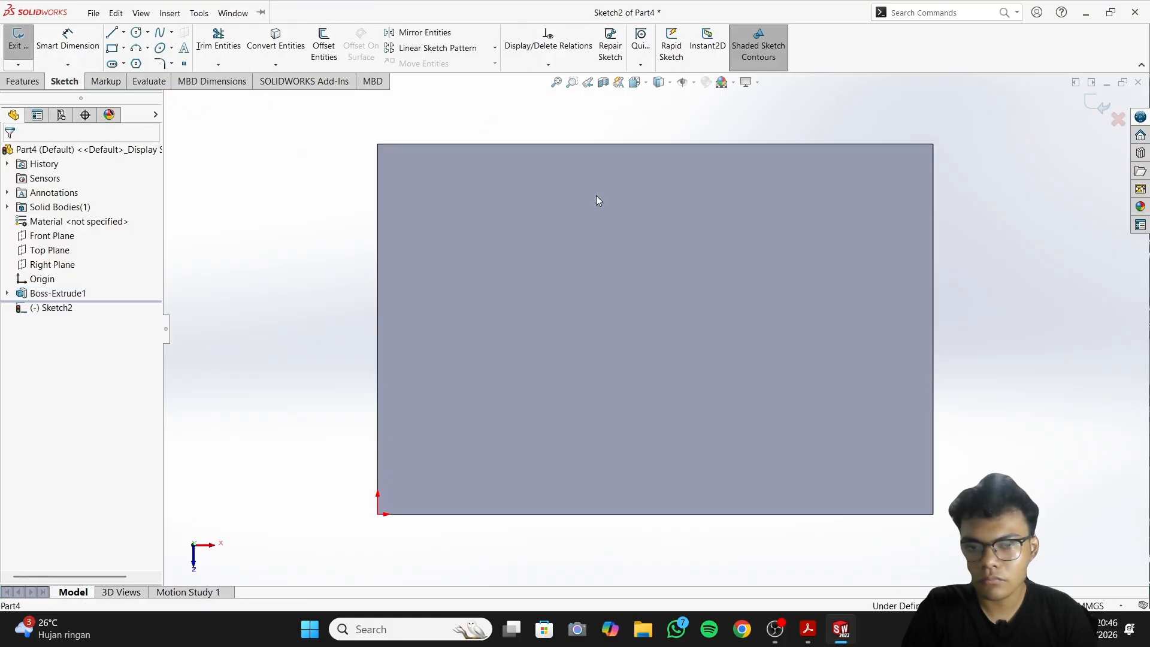
# Sketch a 20 × 20 mm corner rectangle from the top face's front right corner
pyautogui.click(113, 49)
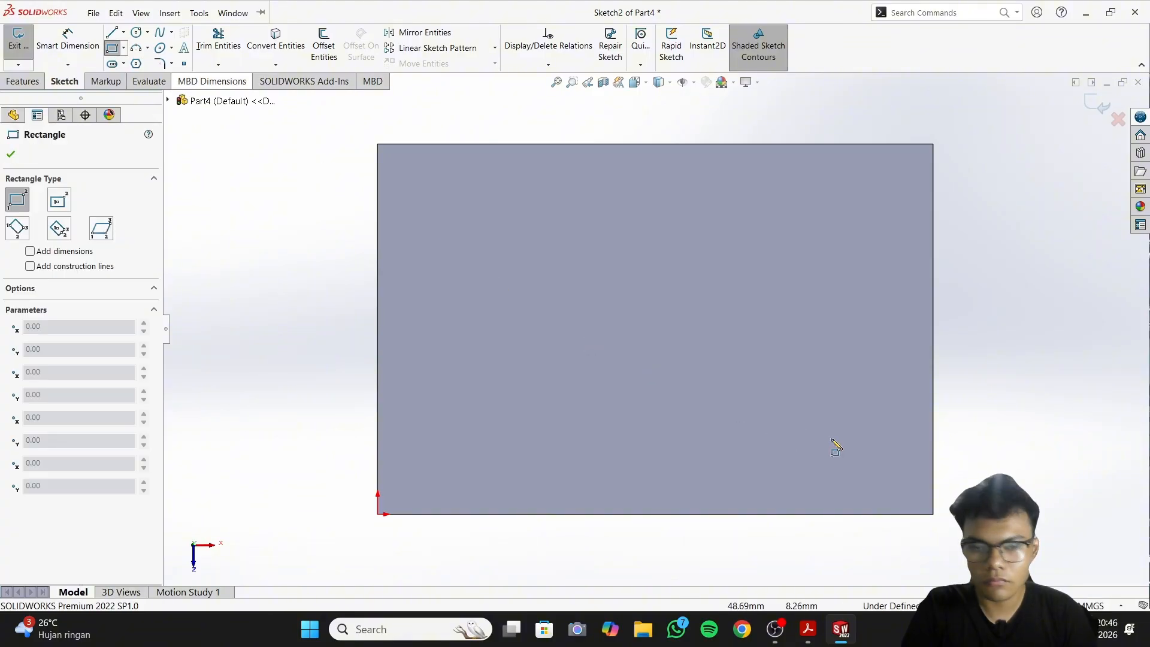
pyautogui.click(933, 514)
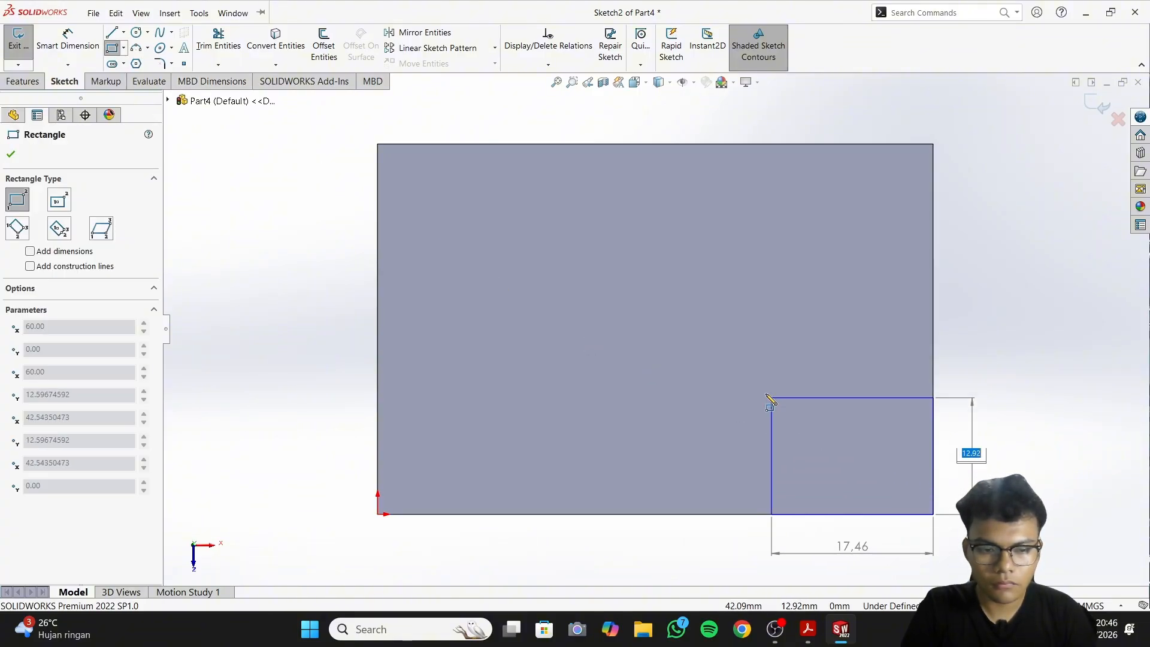
pyautogui.press('Tab')
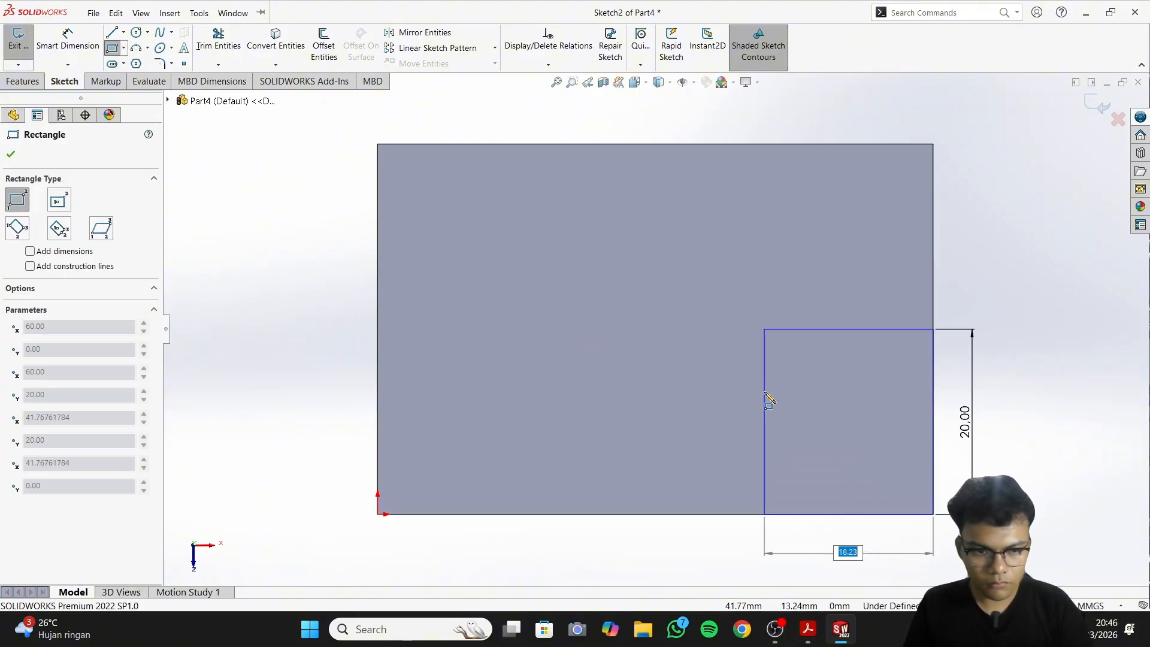
pyautogui.write('20')
pyautogui.press('Return')
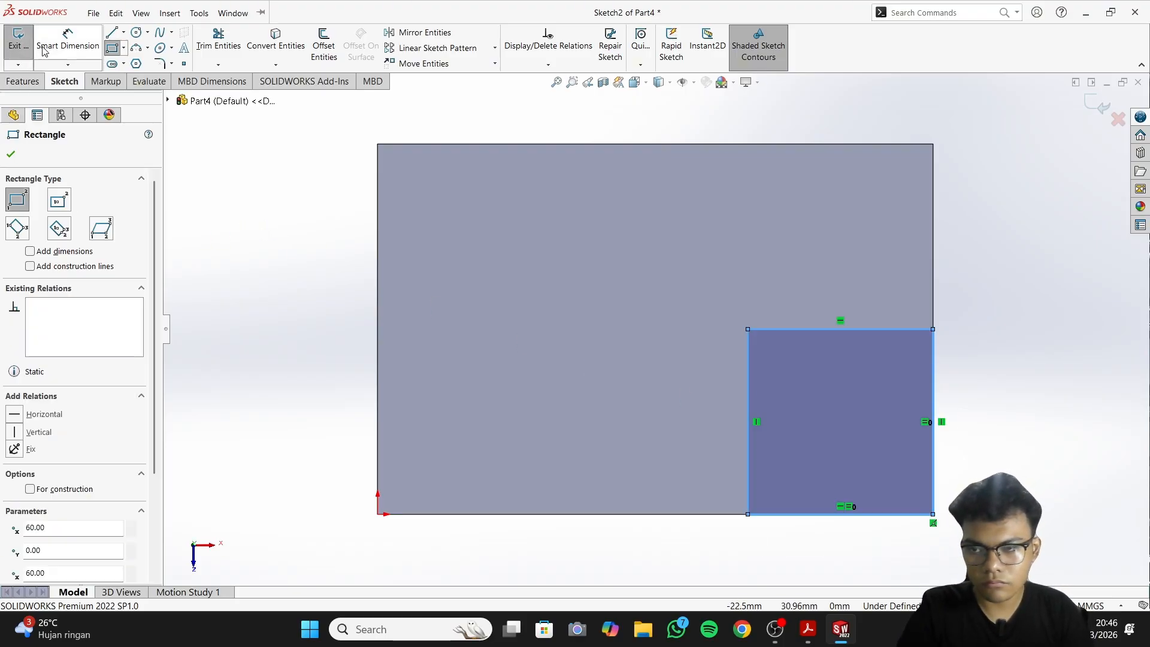
# Dimension the upper edge of the corner square at 20 mm
pyautogui.click(68, 39)
pyautogui.click(891, 331)
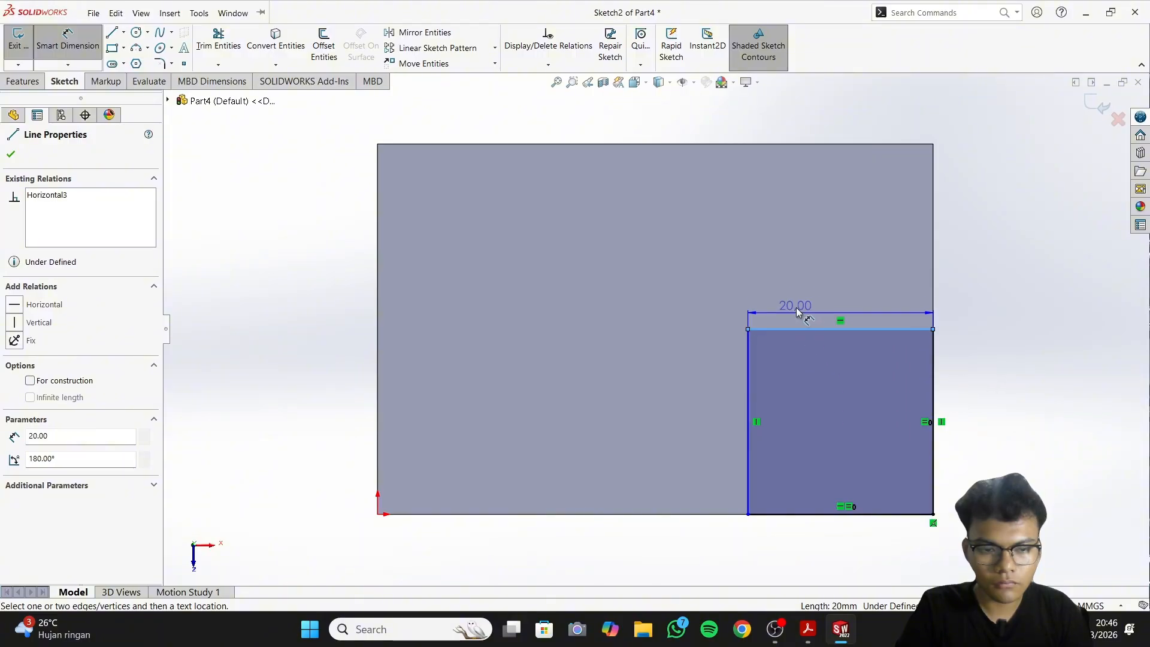
pyautogui.click(835, 310)
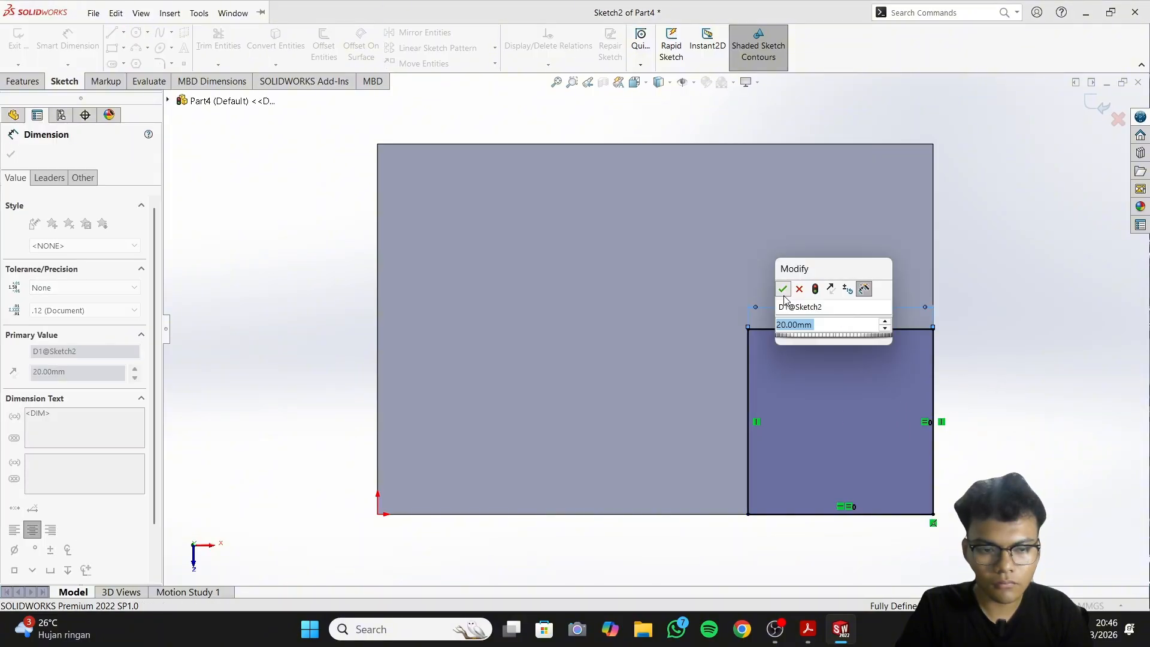
pyautogui.click(783, 290)
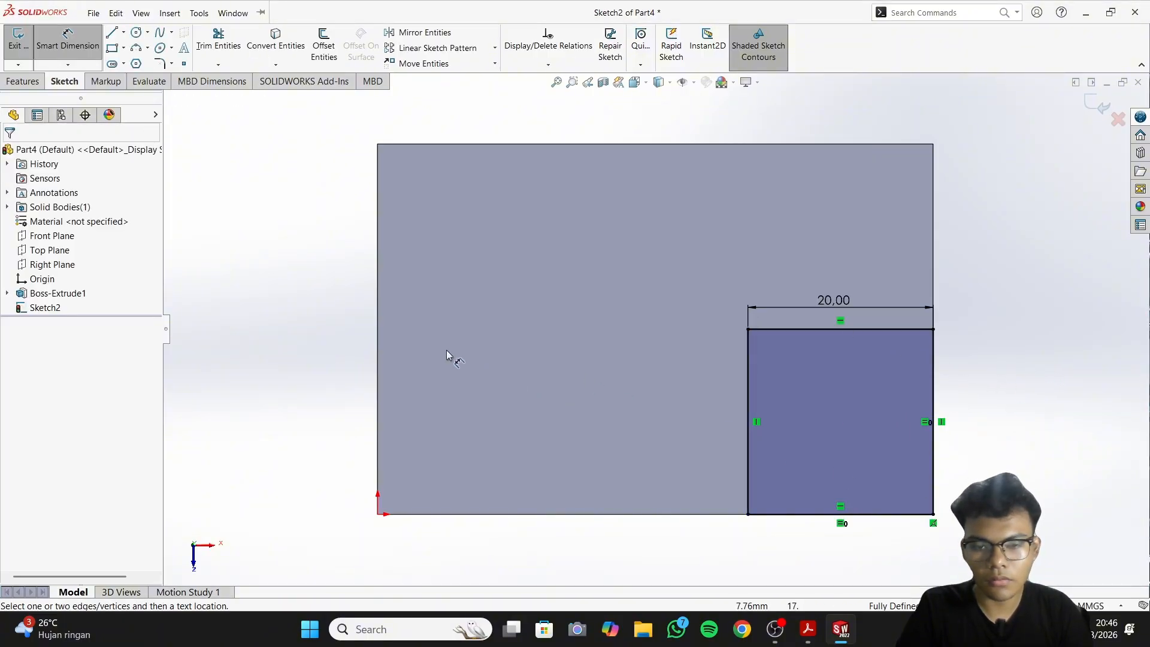
# Cut the 20 mm corner square 10 mm deep into the block with Extruded Cut
pyautogui.click(38, 84)
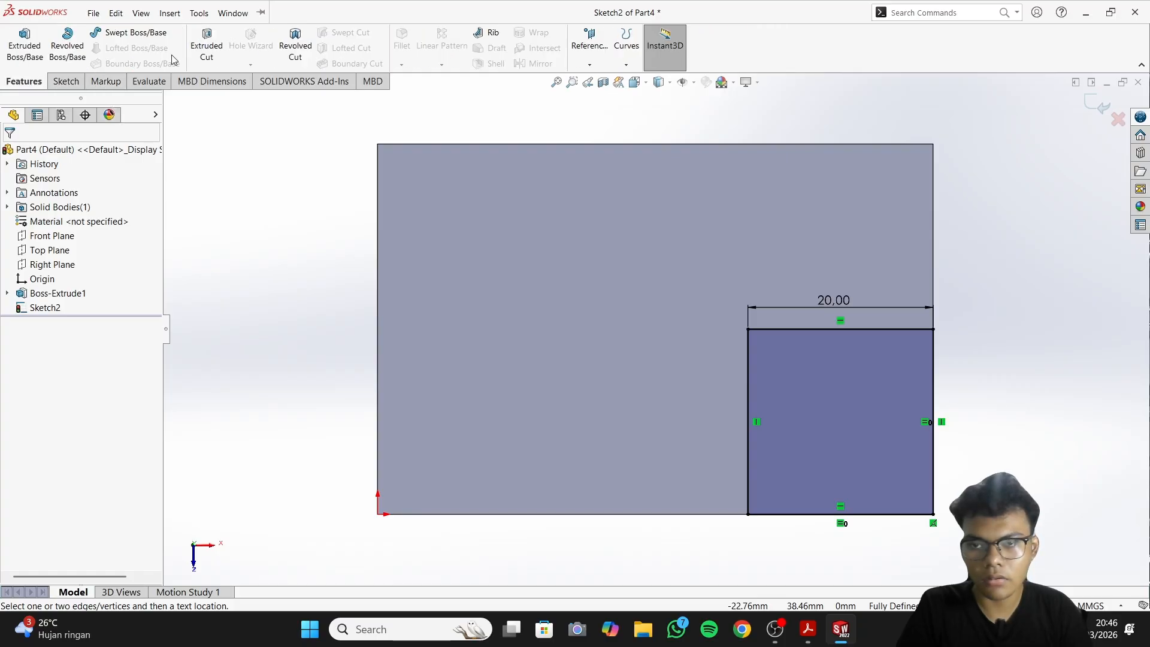
pyautogui.click(207, 45)
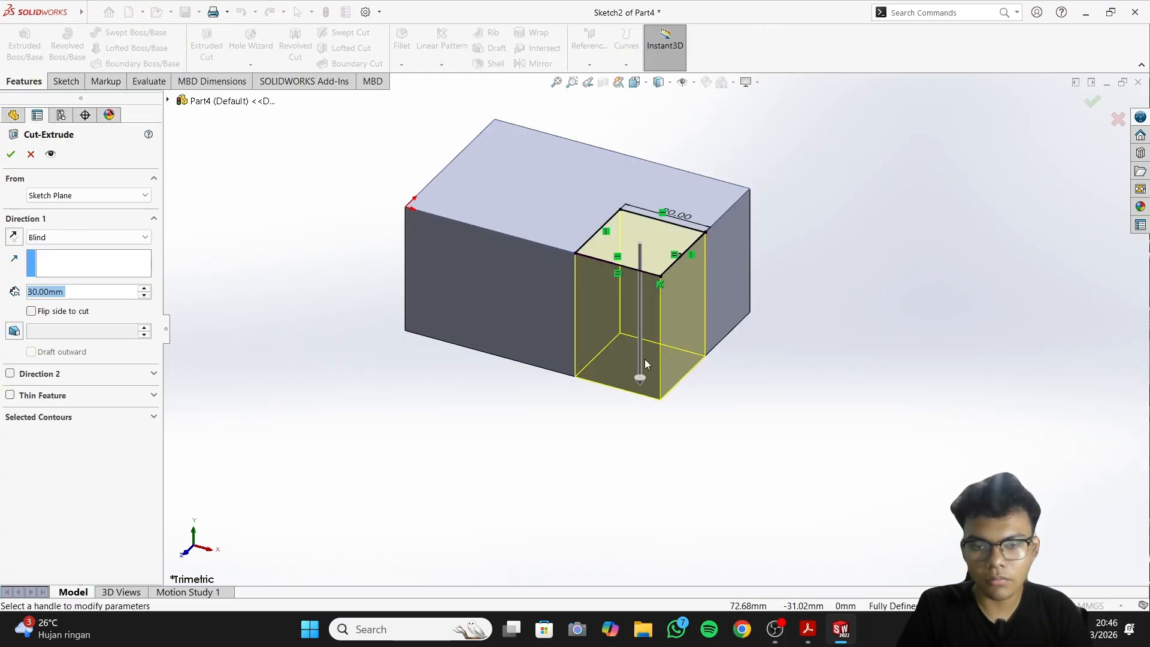
pyautogui.click(808, 629)
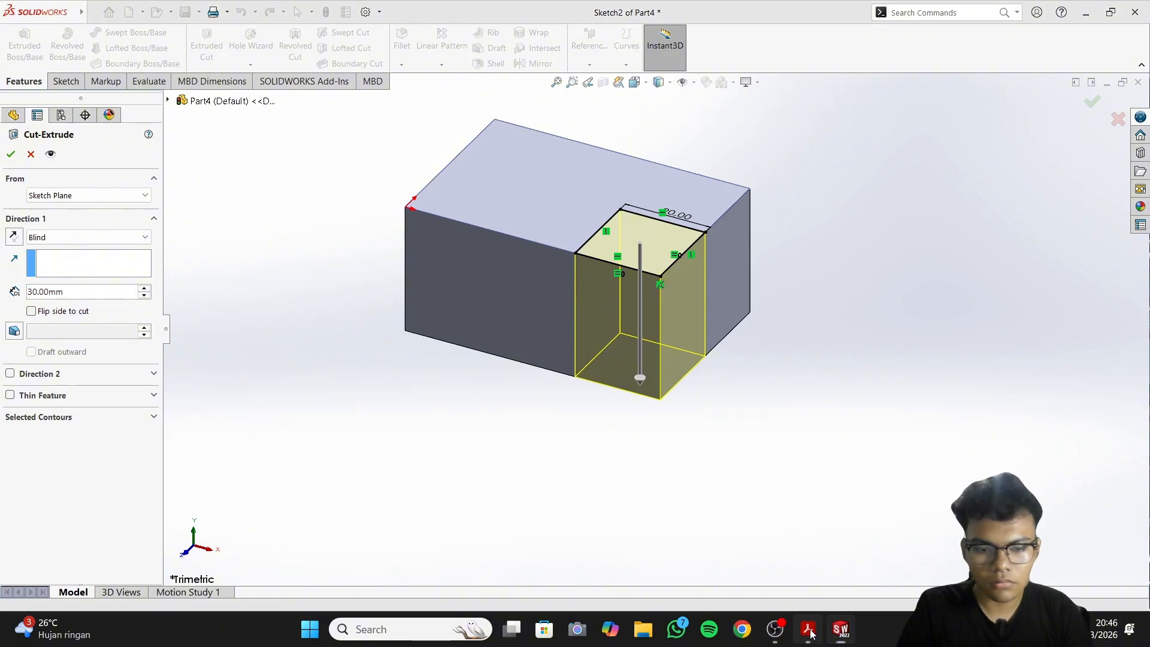
pyautogui.click(808, 629)
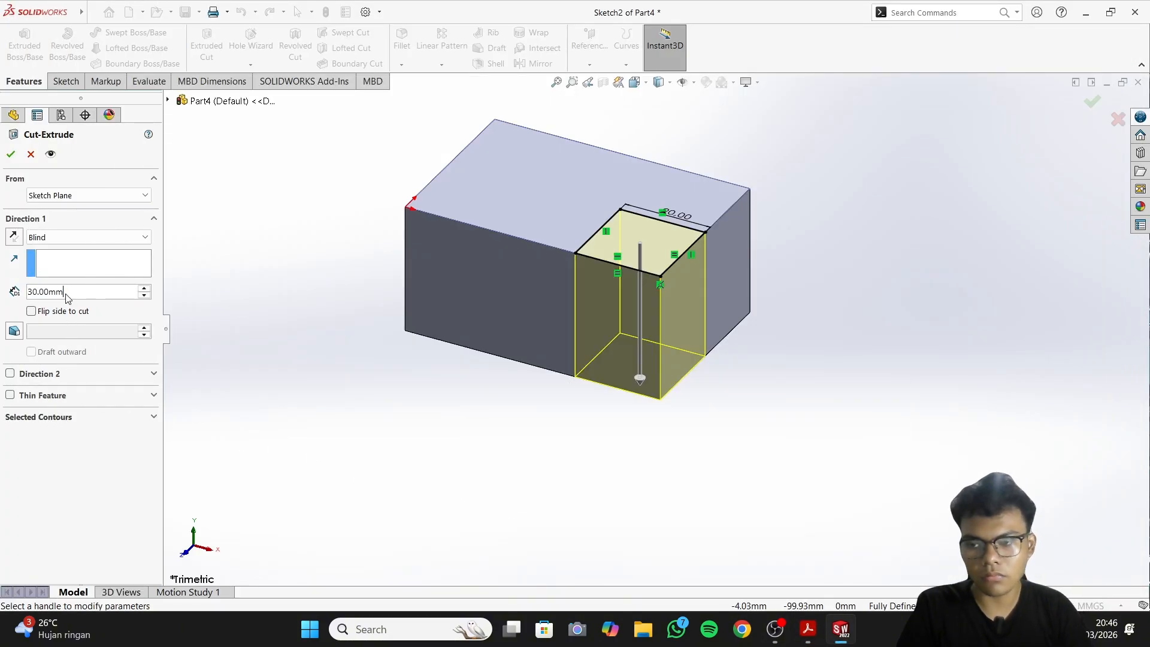
pyautogui.moveTo(65, 293); pyautogui.dragTo(30, 292)
pyautogui.write('10')
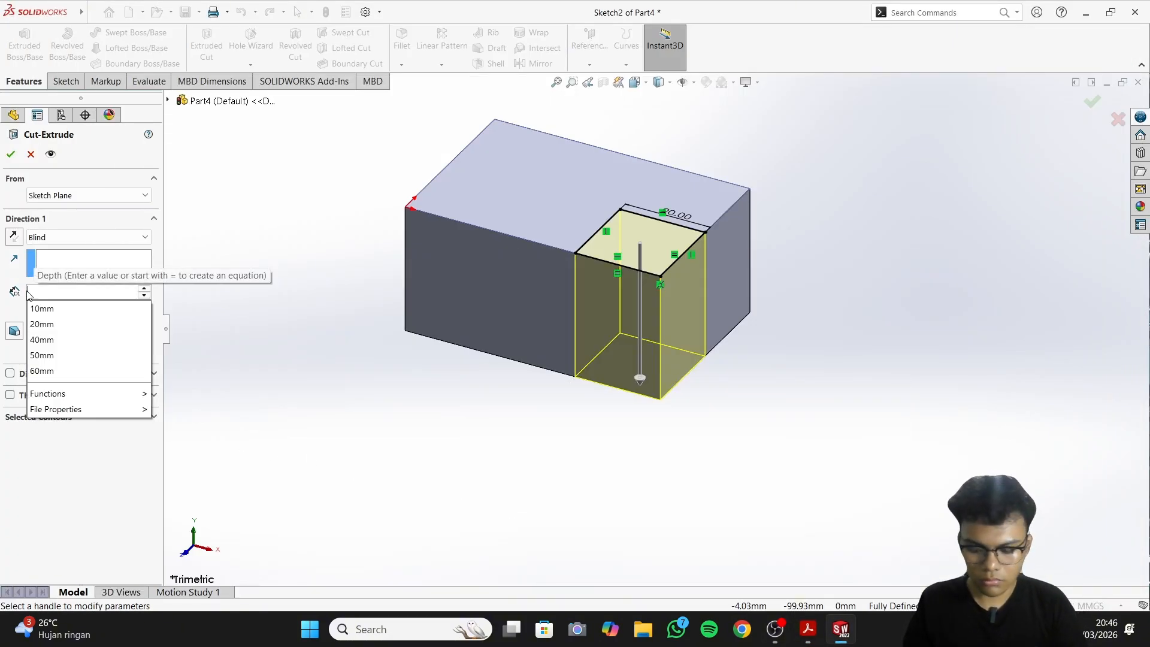
pyautogui.press('Return')
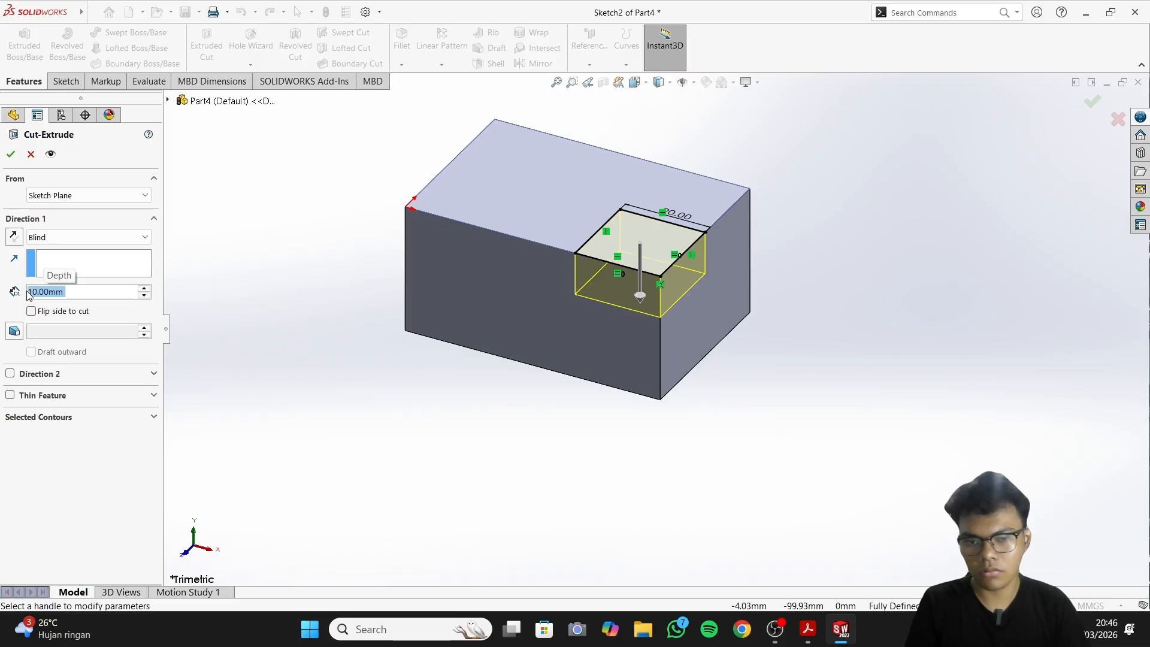
pyautogui.click(11, 154)
# Start a sketch on the block's top face and draw a 10 × 10 mm rectangle from the notch's rear corner on the block's right edge
pyautogui.moveTo(756, 295); pyautogui.dragTo(782, 383, button='middle')
pyautogui.click(18, 37)
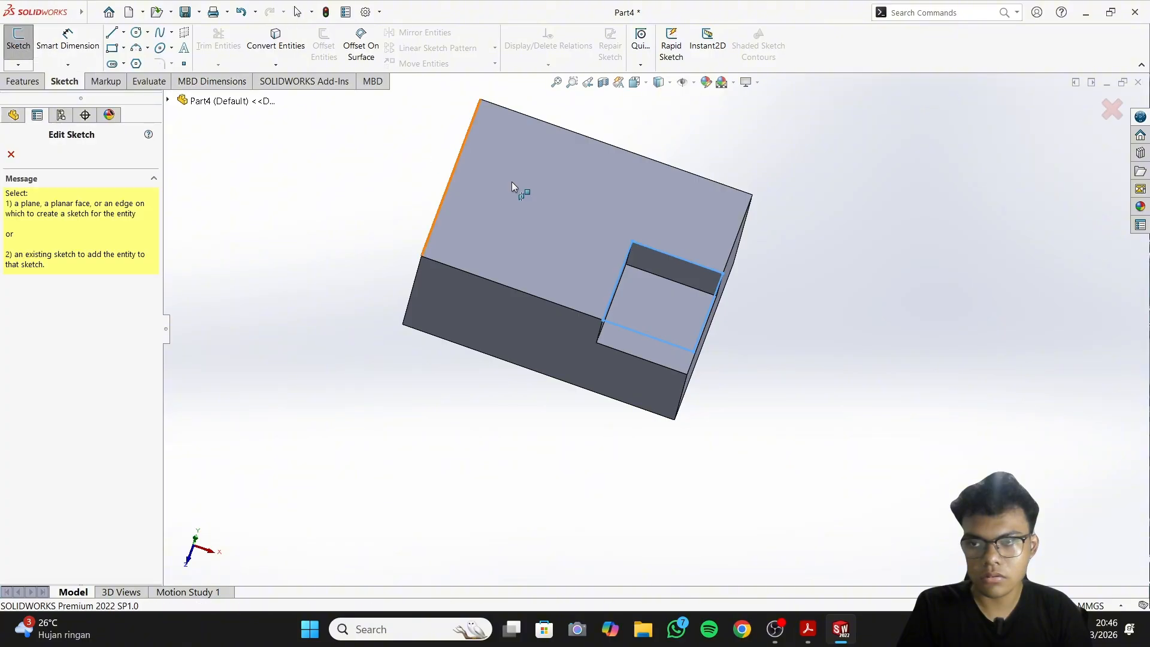
pyautogui.click(521, 188)
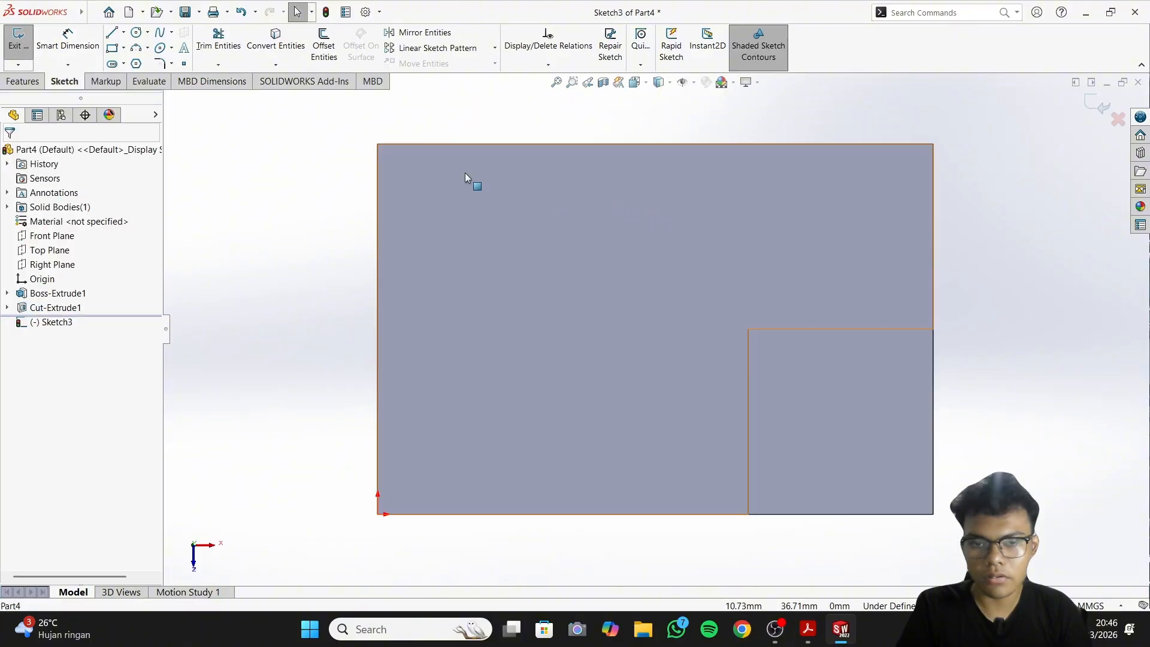
pyautogui.click(116, 48)
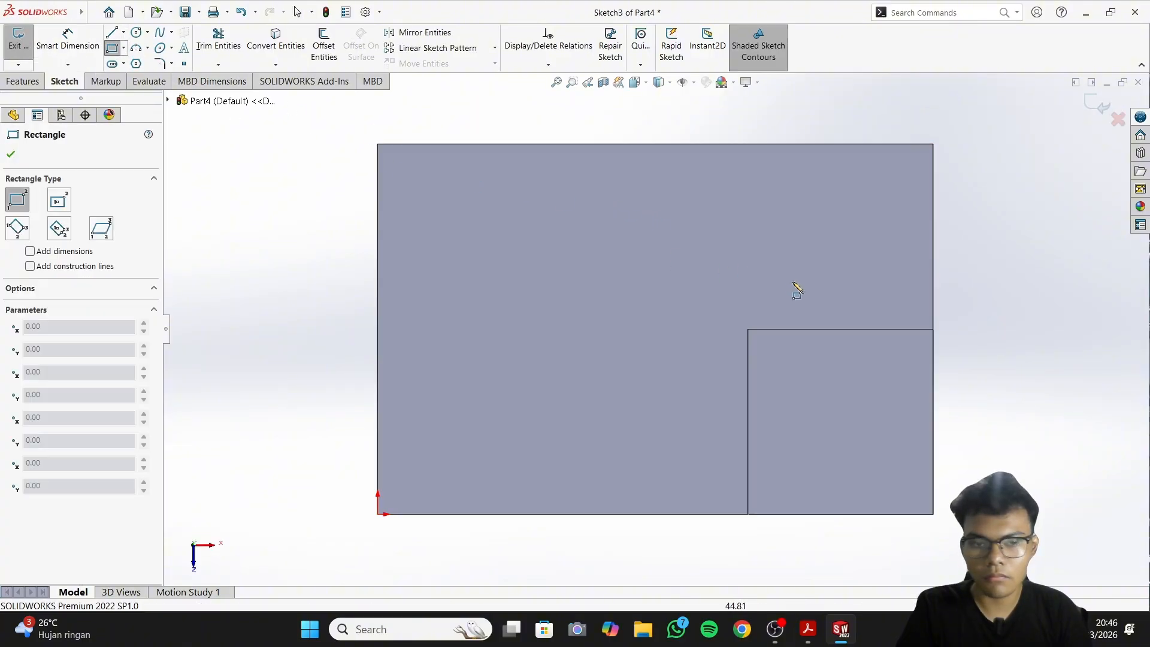
pyautogui.click(933, 329)
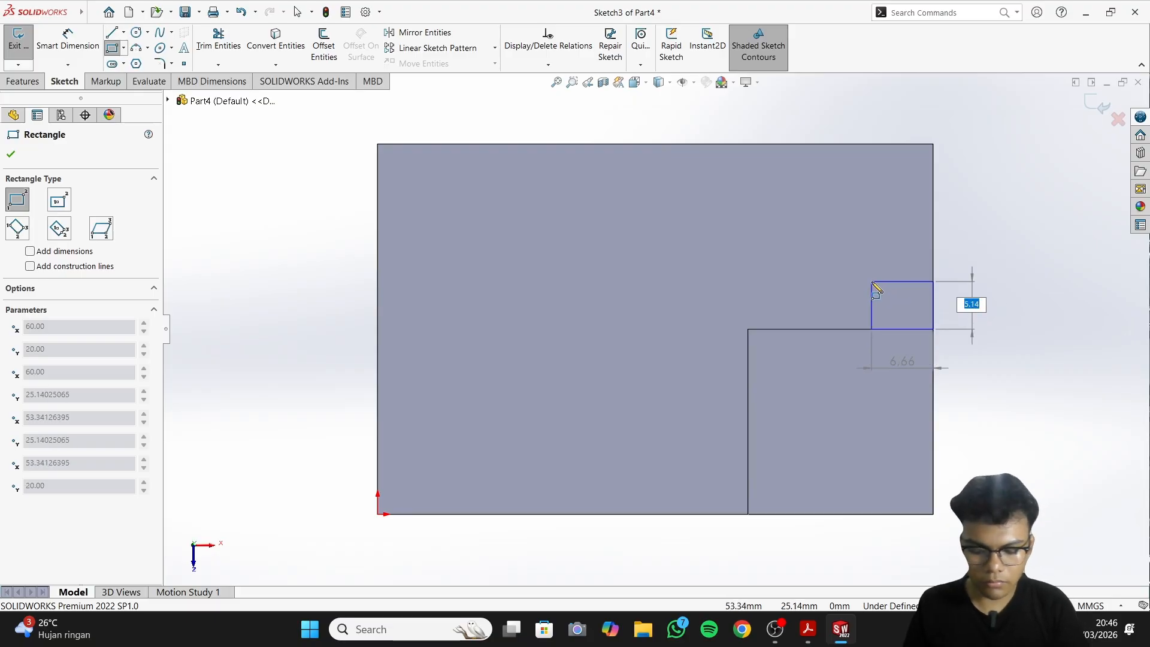
pyautogui.write('10')
pyautogui.press('Tab')
pyautogui.write('1')
pyautogui.press('Return')
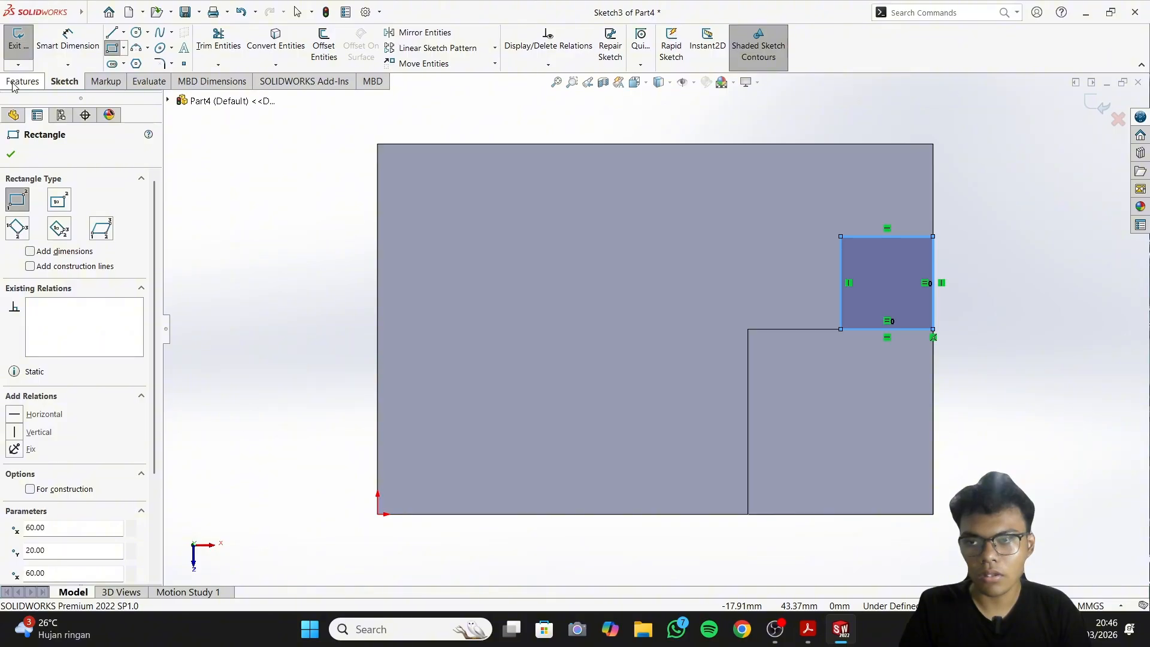
# Dimension the right edge of the small square at 10 mm
pyautogui.click(68, 40)
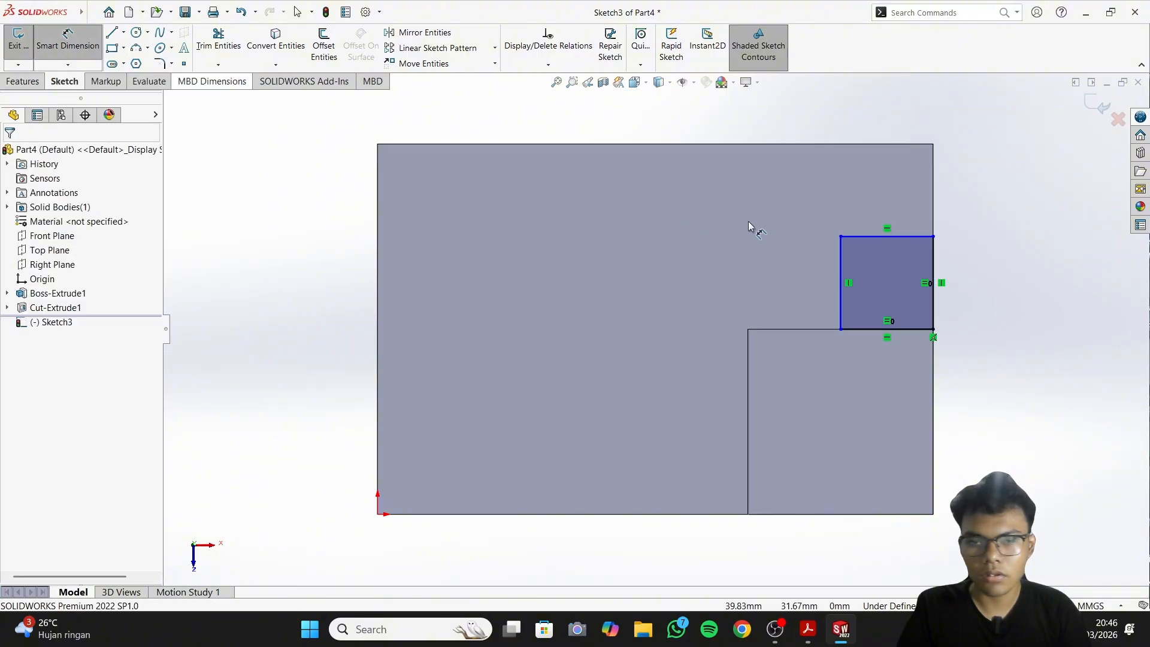
pyautogui.click(931, 281)
pyautogui.click(968, 281)
pyautogui.click(916, 256)
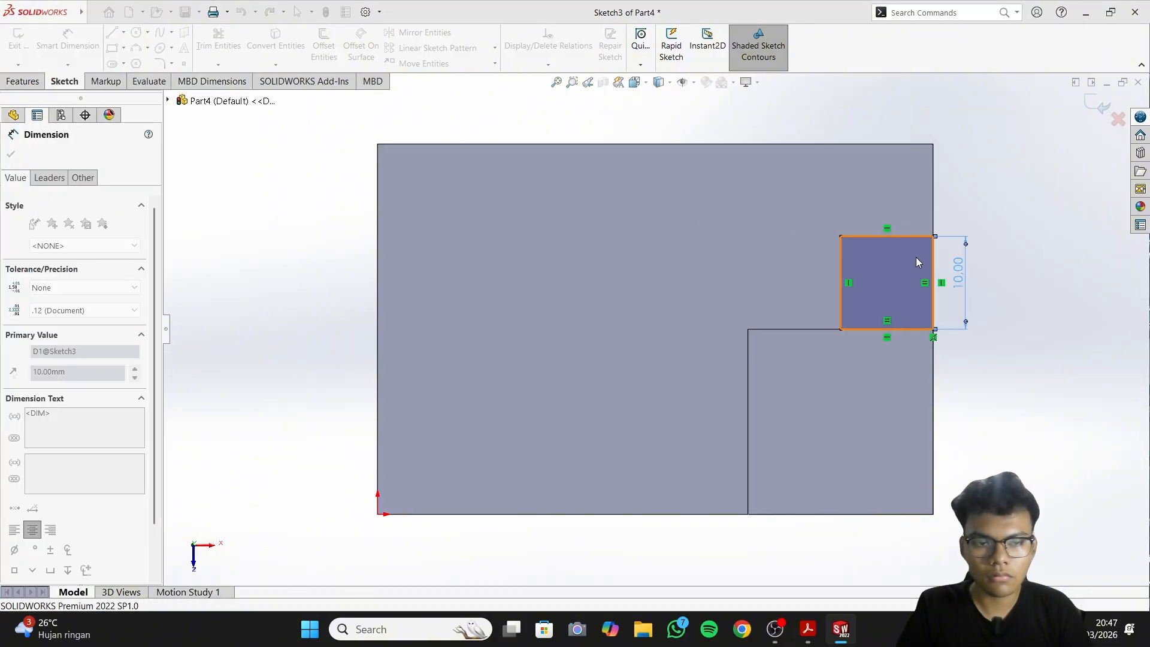
# Cut the small square behind the notch 10 mm deep with Extruded Cut
pyautogui.click(22, 82)
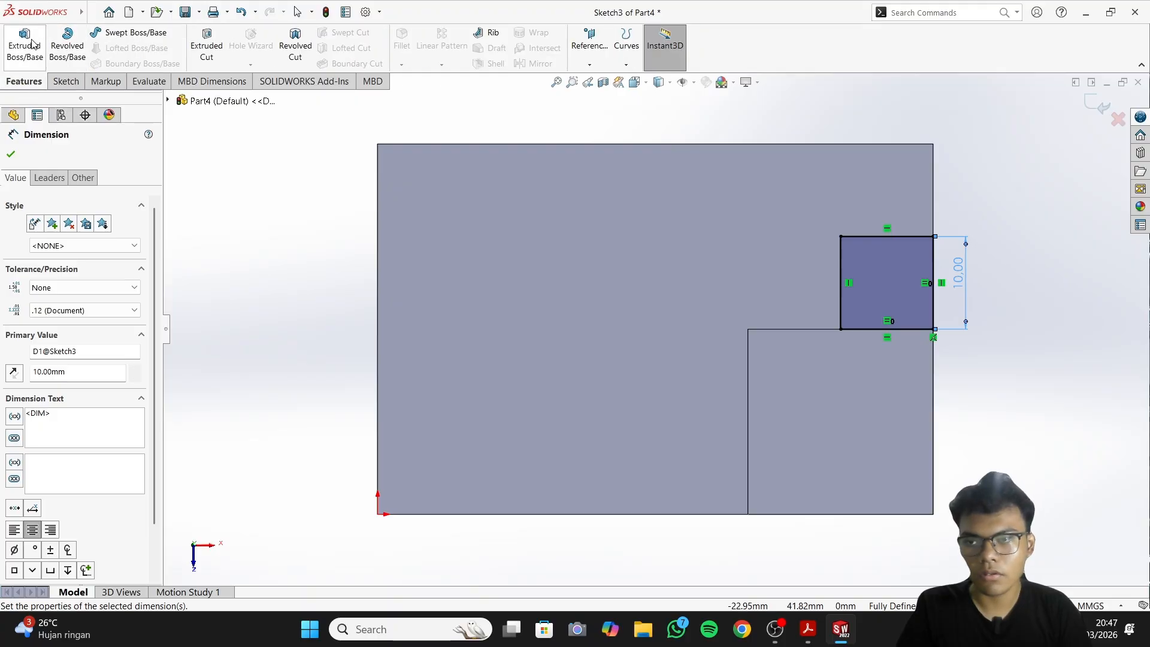
pyautogui.click(32, 43)
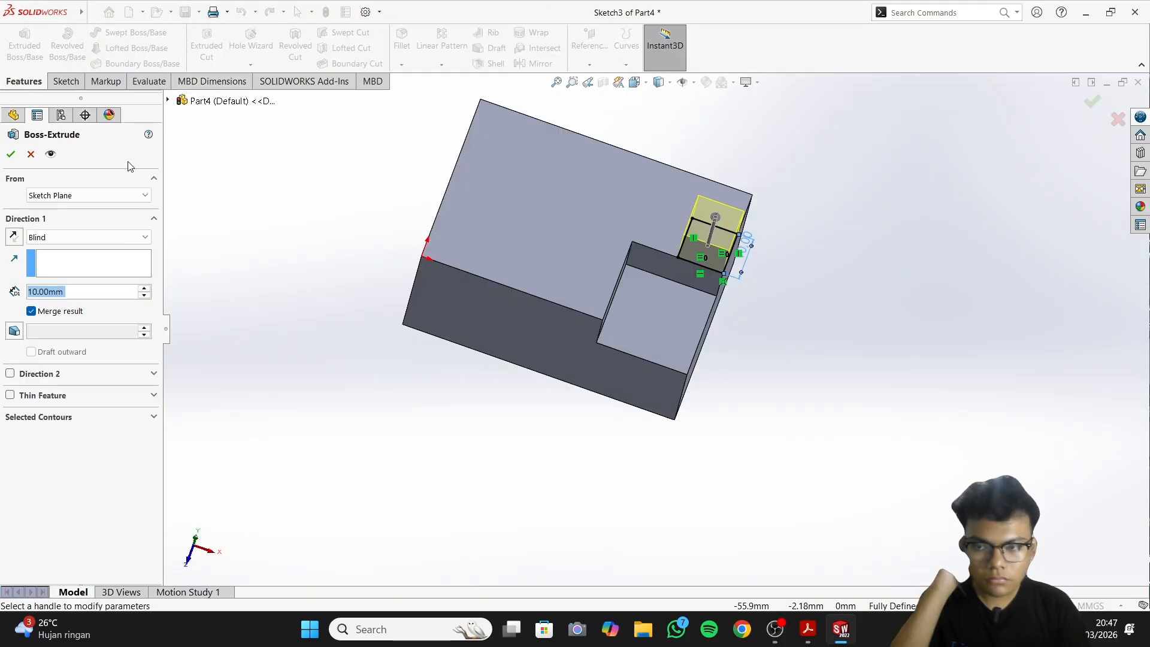
pyautogui.click(31, 154)
pyautogui.click(206, 45)
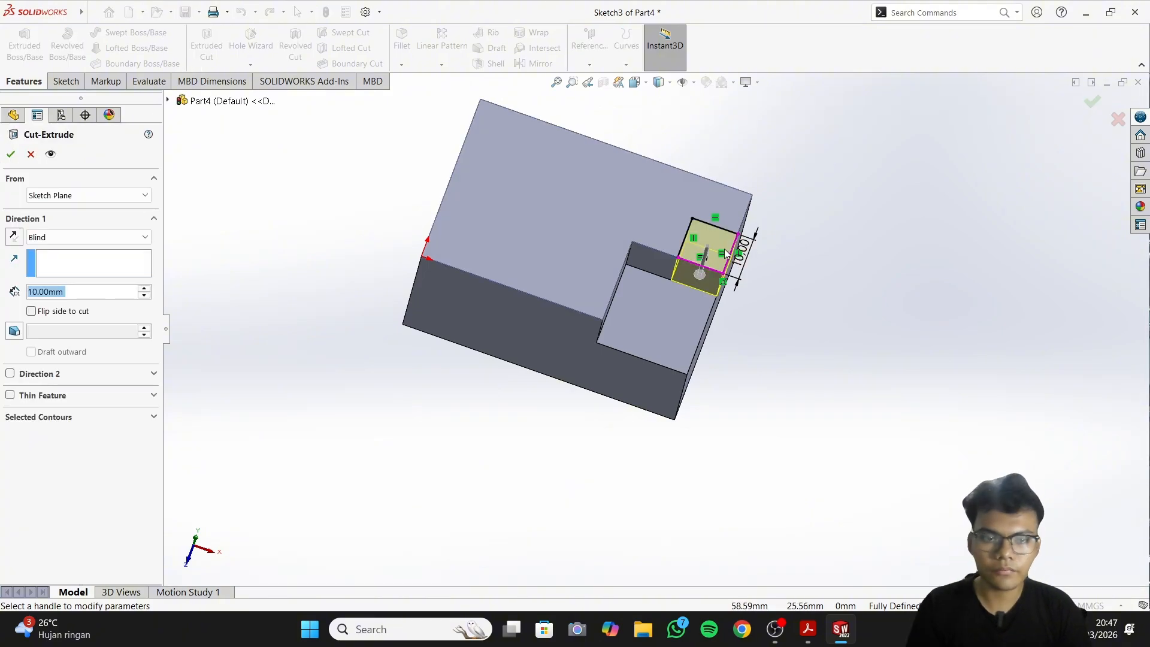
pyautogui.click(11, 154)
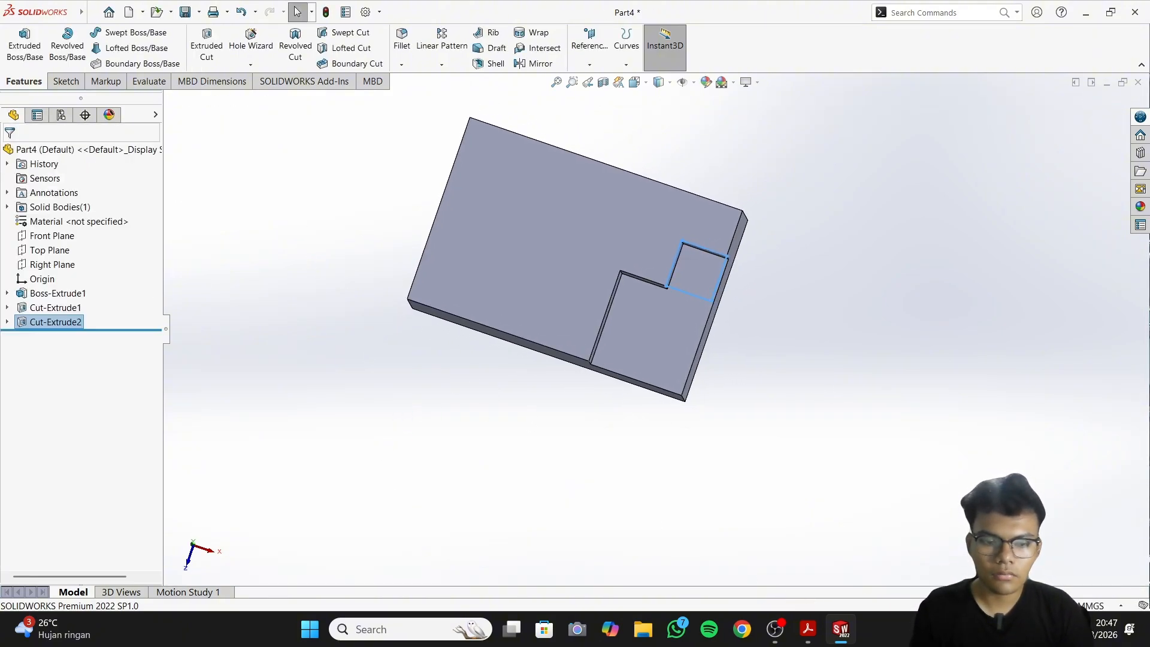
# Start a sketch on the block's top face and draw a horizontal centerline about 18 mm long from the left edge's midpoint
pyautogui.click(804, 636)
pyautogui.click(803, 636)
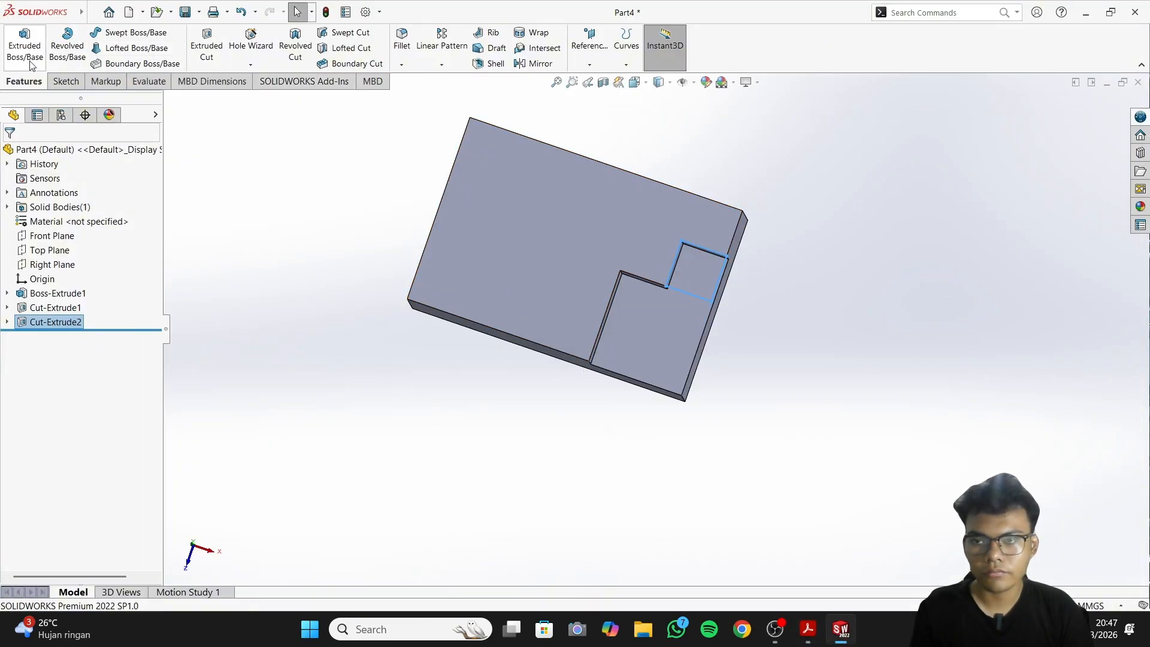
pyautogui.click(65, 82)
pyautogui.click(18, 42)
pyautogui.click(559, 212)
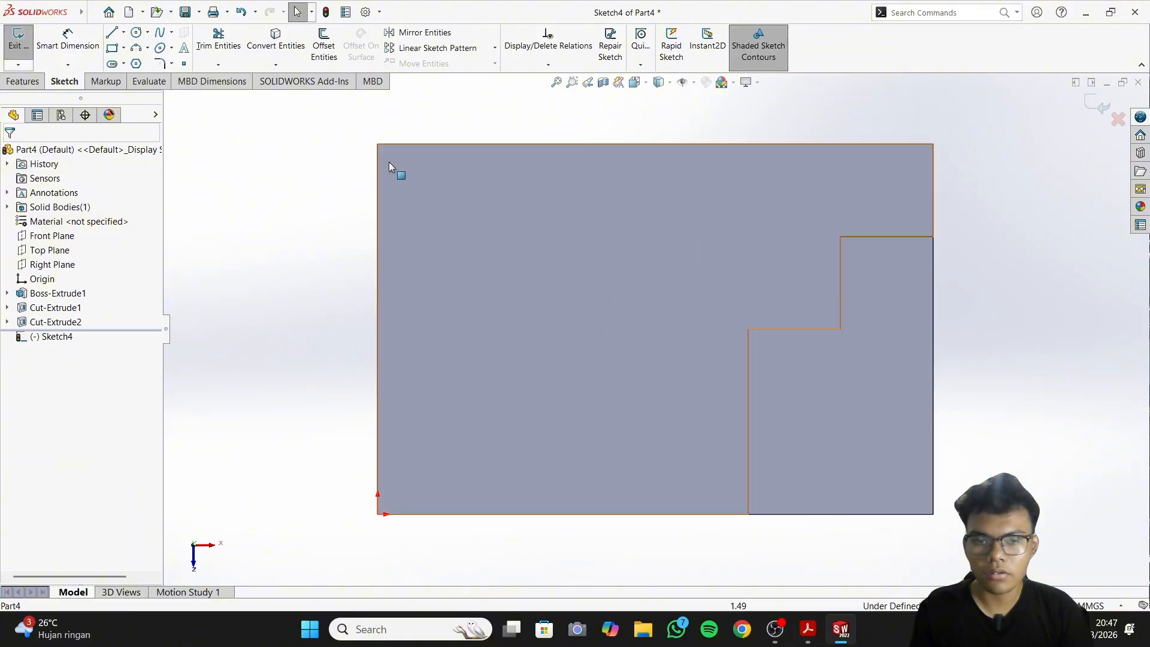
pyautogui.click(137, 33)
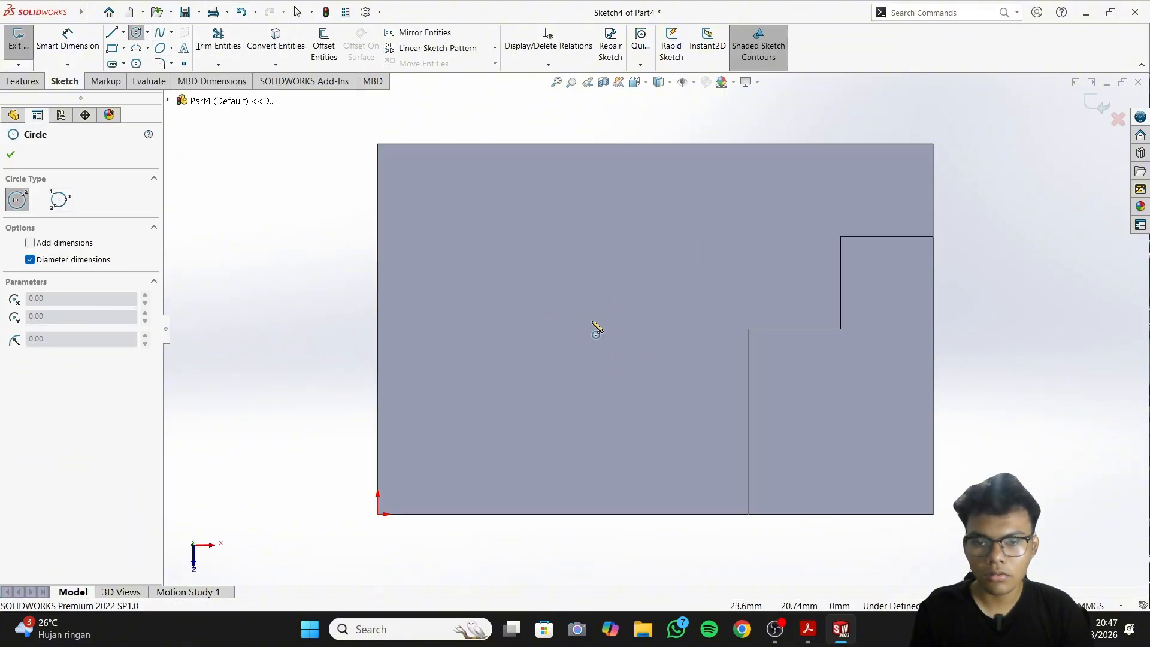
pyautogui.click(123, 33)
pyautogui.click(146, 61)
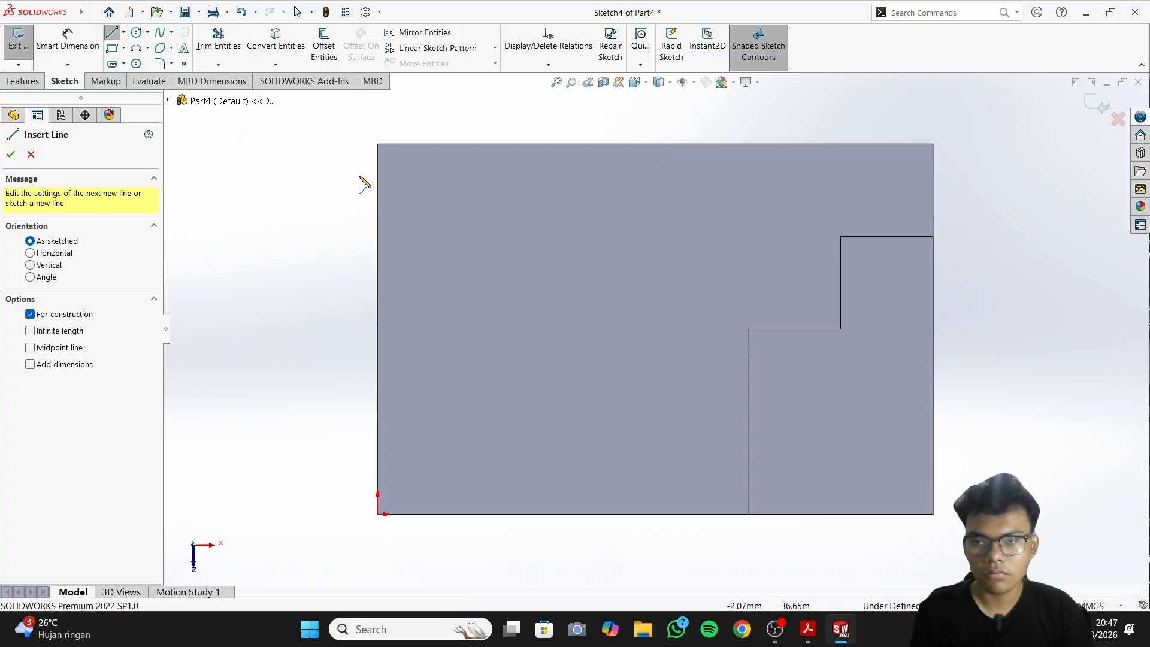
pyautogui.click(377, 328)
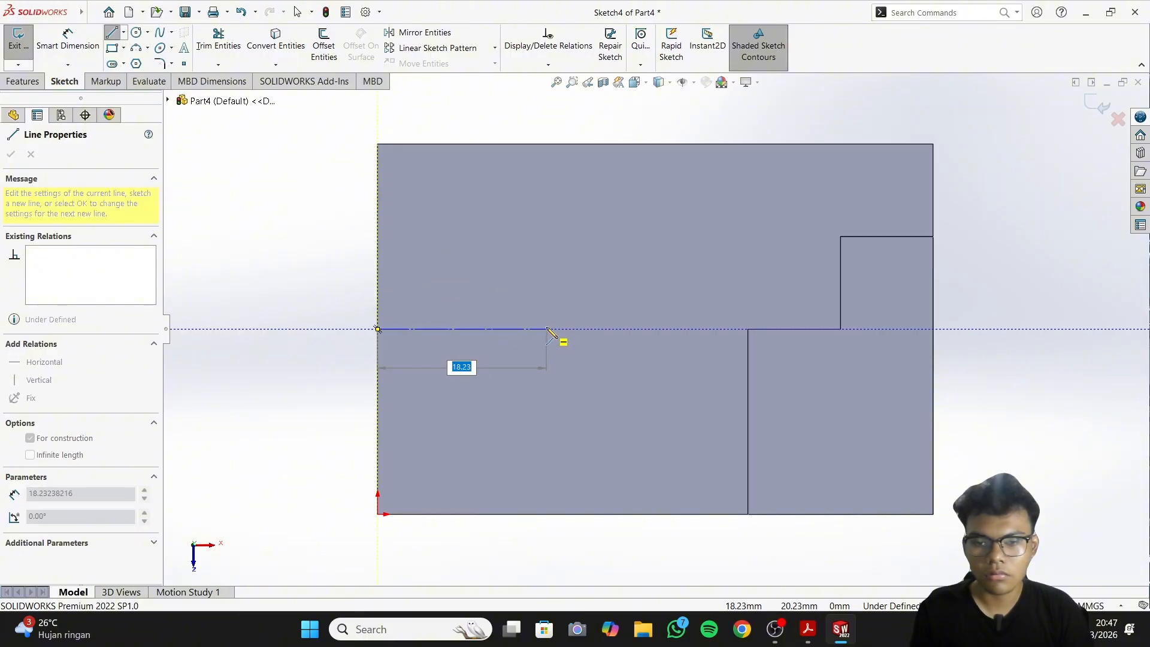
pyautogui.click(547, 329)
pyautogui.press('Escape')
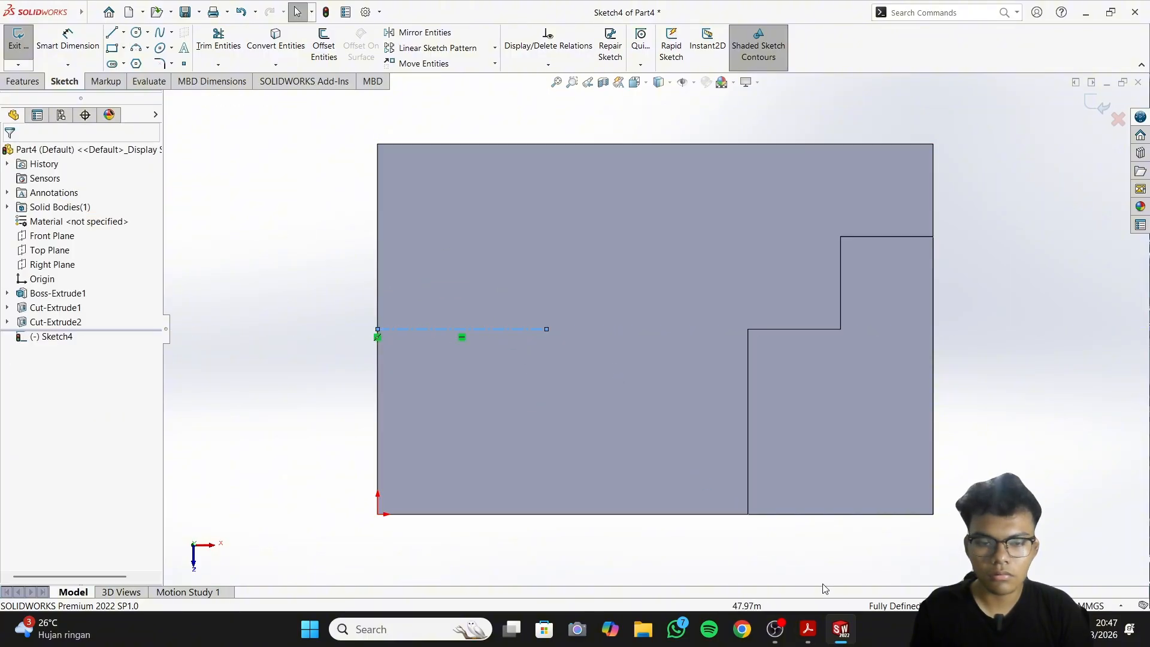
# Check part D's hole position in the PDF drawing and dimension the centerline's length at 20 mm
pyautogui.click(807, 630)
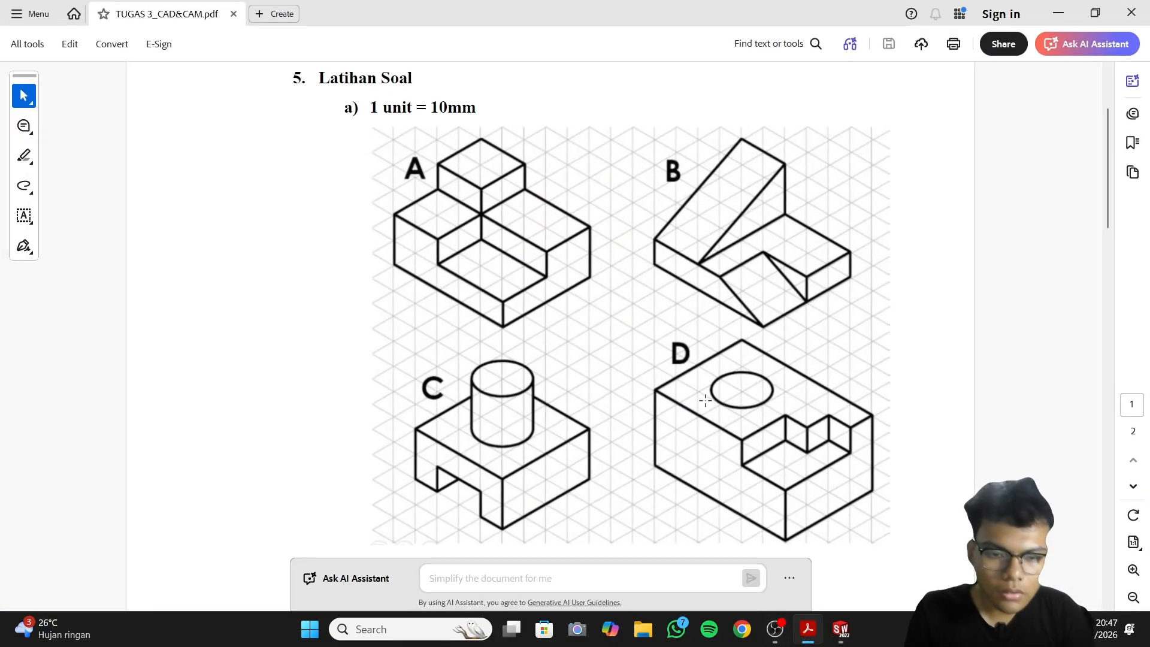
pyautogui.click(805, 631)
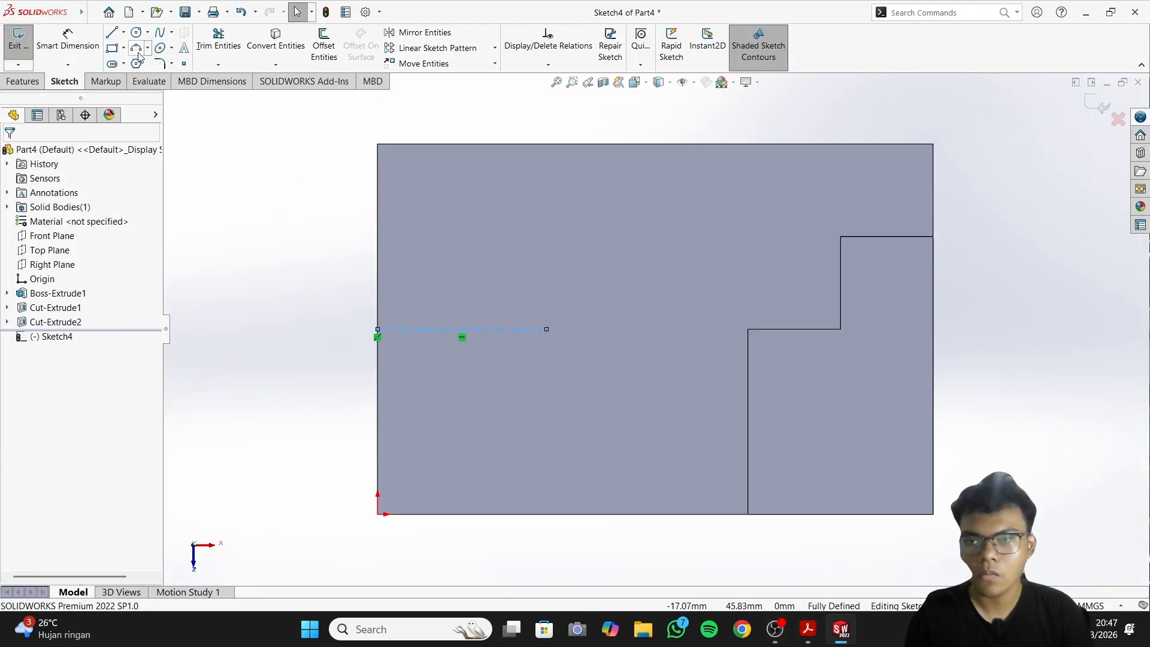
pyautogui.click(67, 40)
pyautogui.click(457, 329)
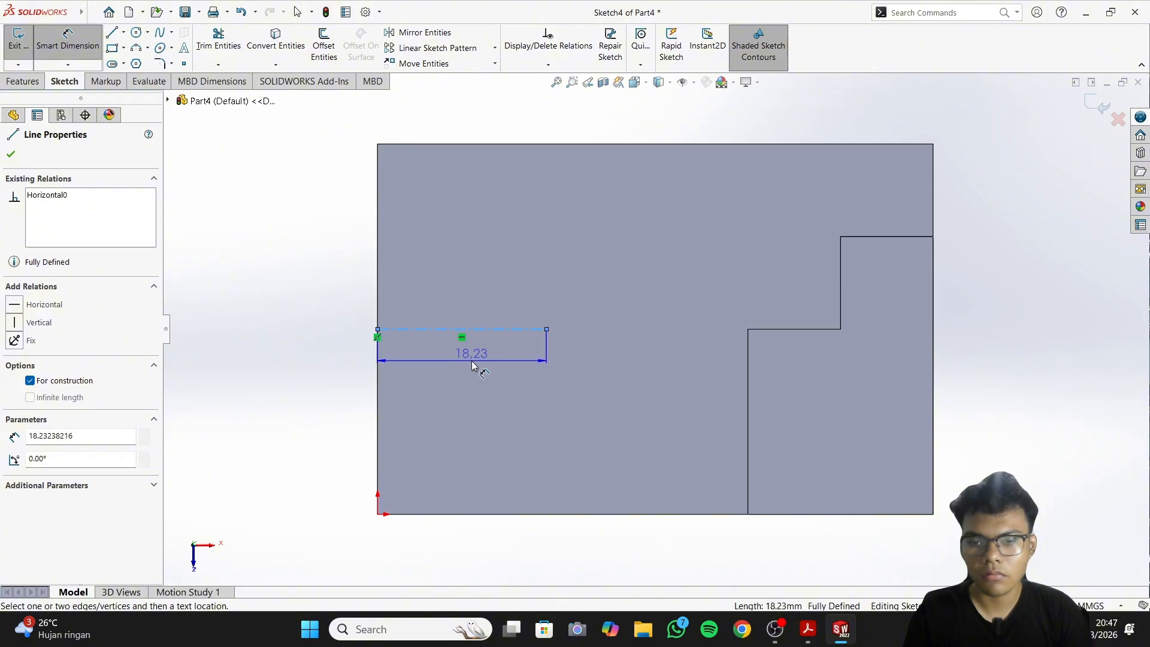
pyautogui.click(471, 363)
pyautogui.write('20')
pyautogui.press('Return')
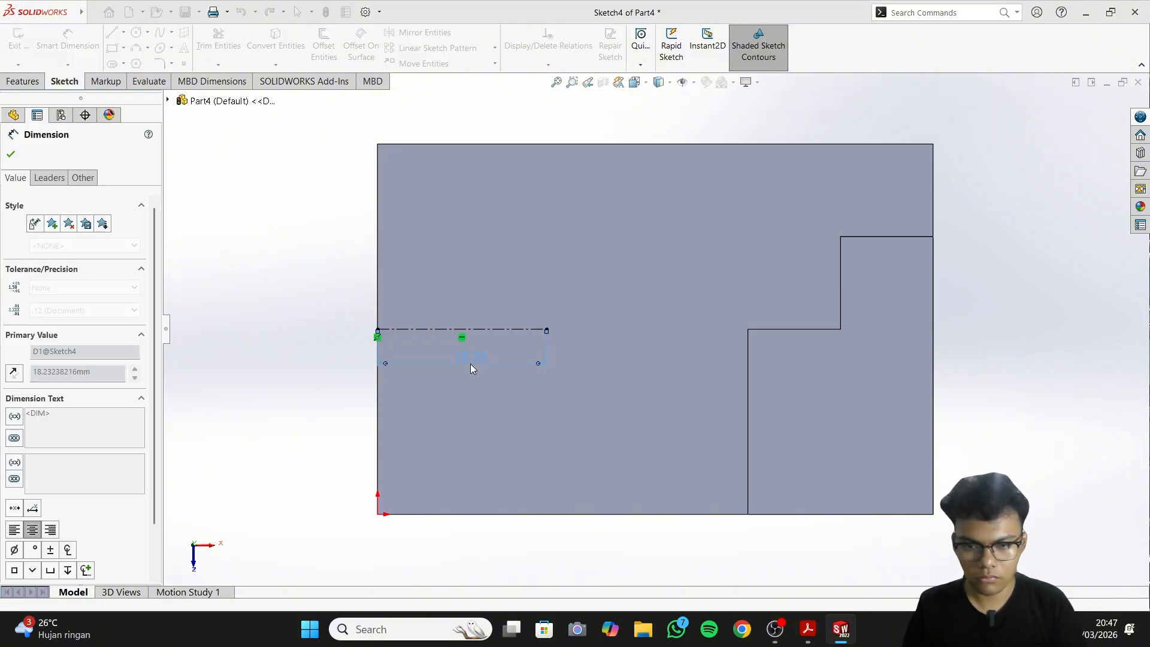
# Draw a circle centred on the centerline's free end and dimension its diameter at 20 mm
pyautogui.click(135, 33)
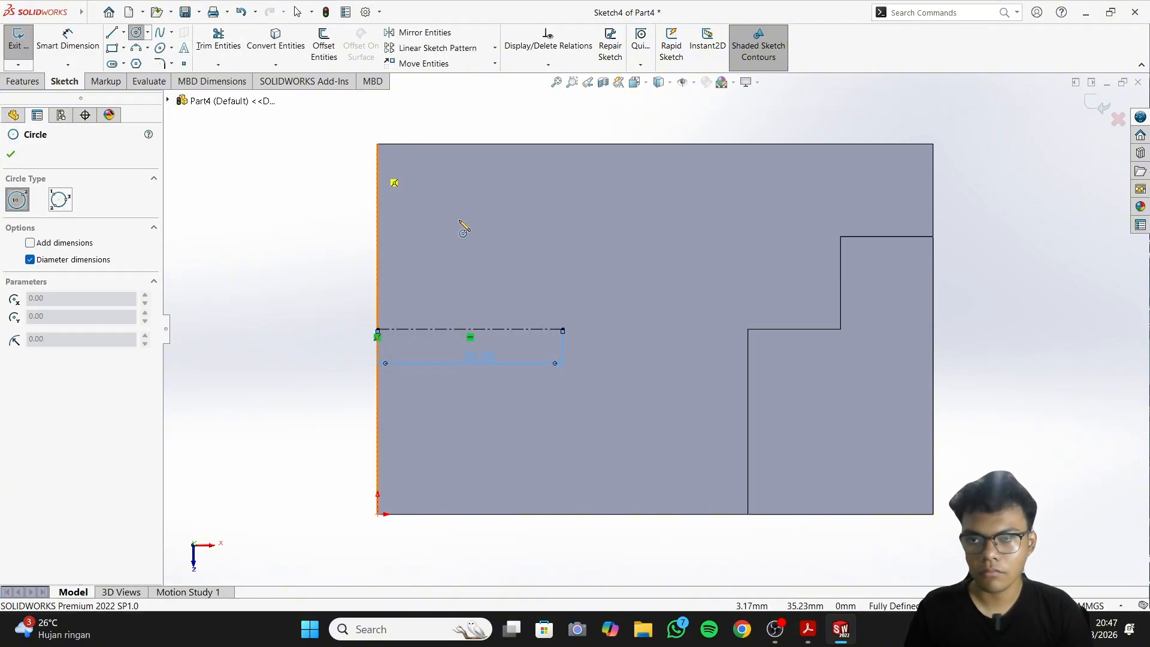
pyautogui.click(563, 330)
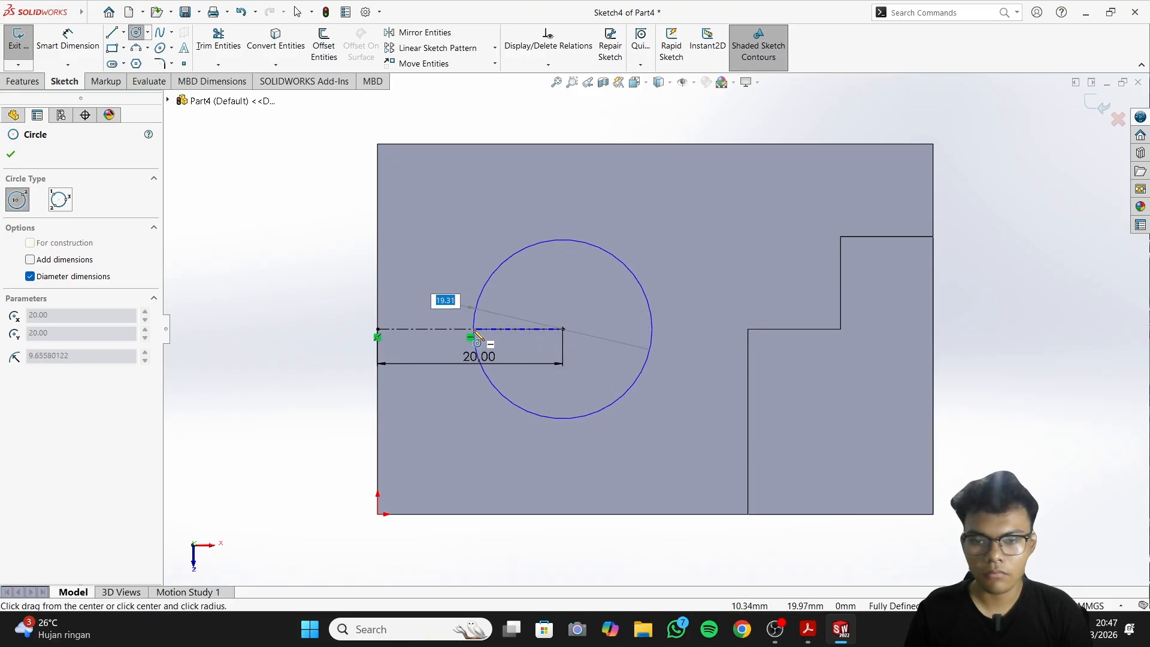
pyautogui.press('Return')
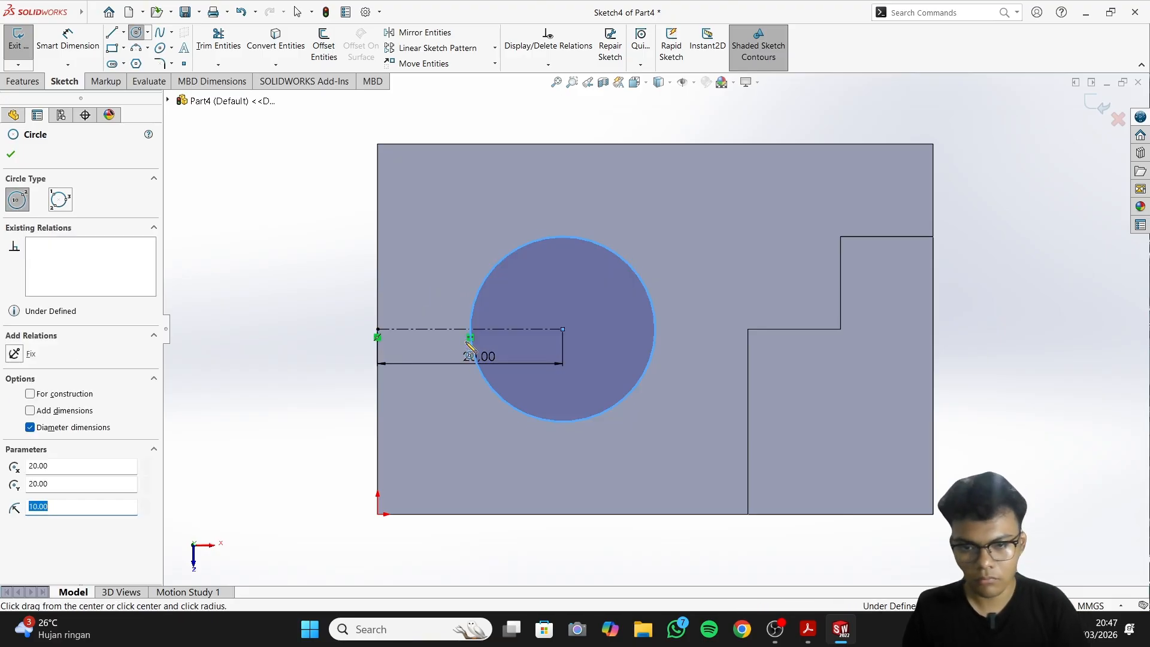
pyautogui.click(67, 45)
pyautogui.click(516, 249)
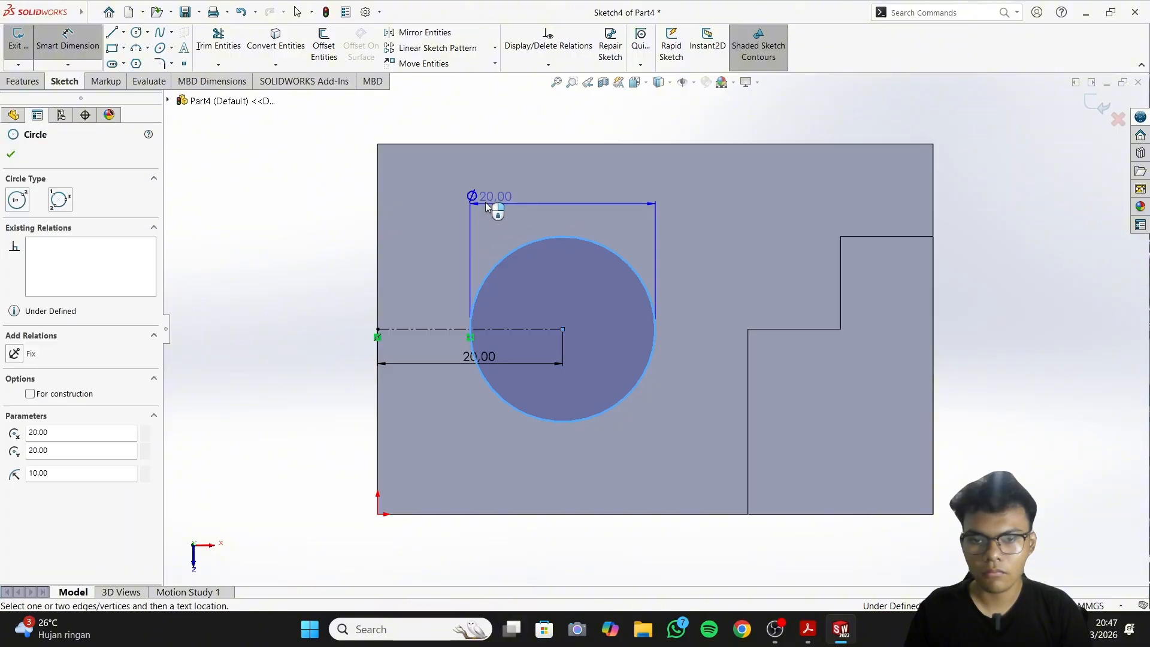
pyautogui.click(459, 236)
pyautogui.click(413, 211)
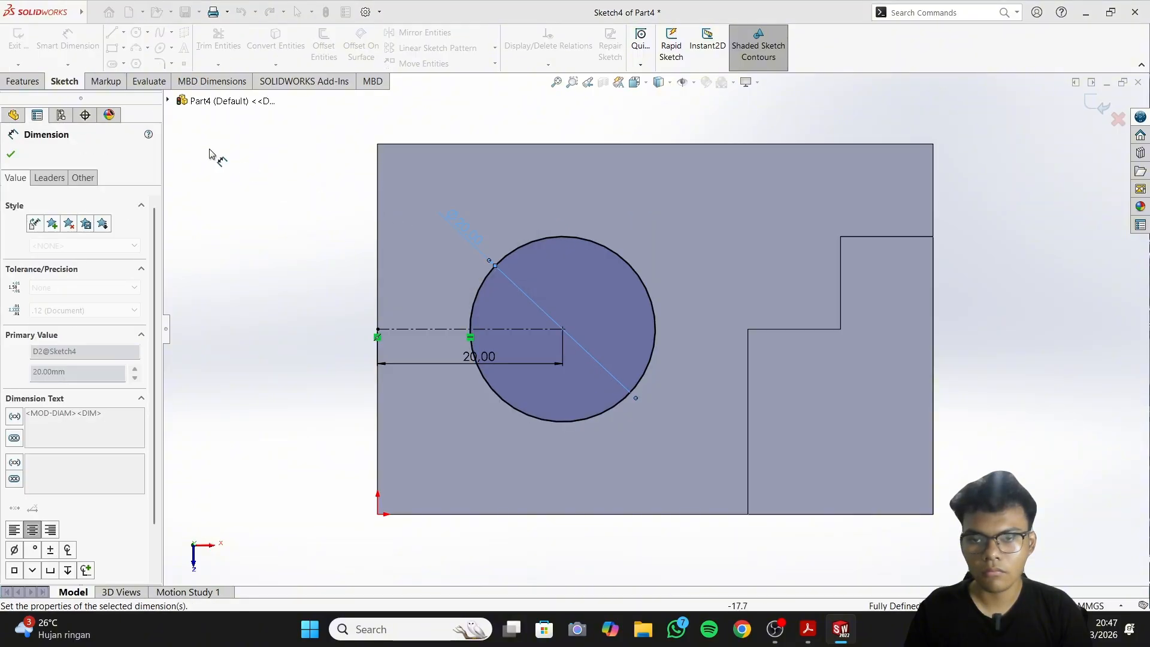
# Cut the circle 30 mm deep through the block with a blind Extruded Cut
pyautogui.click(33, 82)
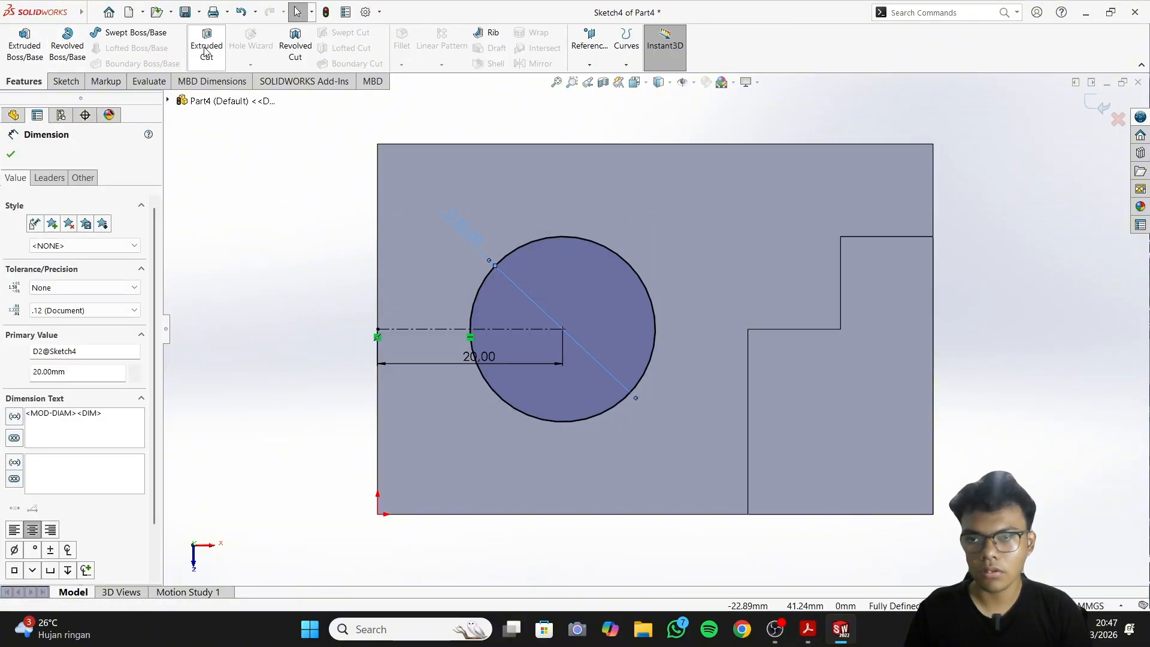
pyautogui.click(206, 51)
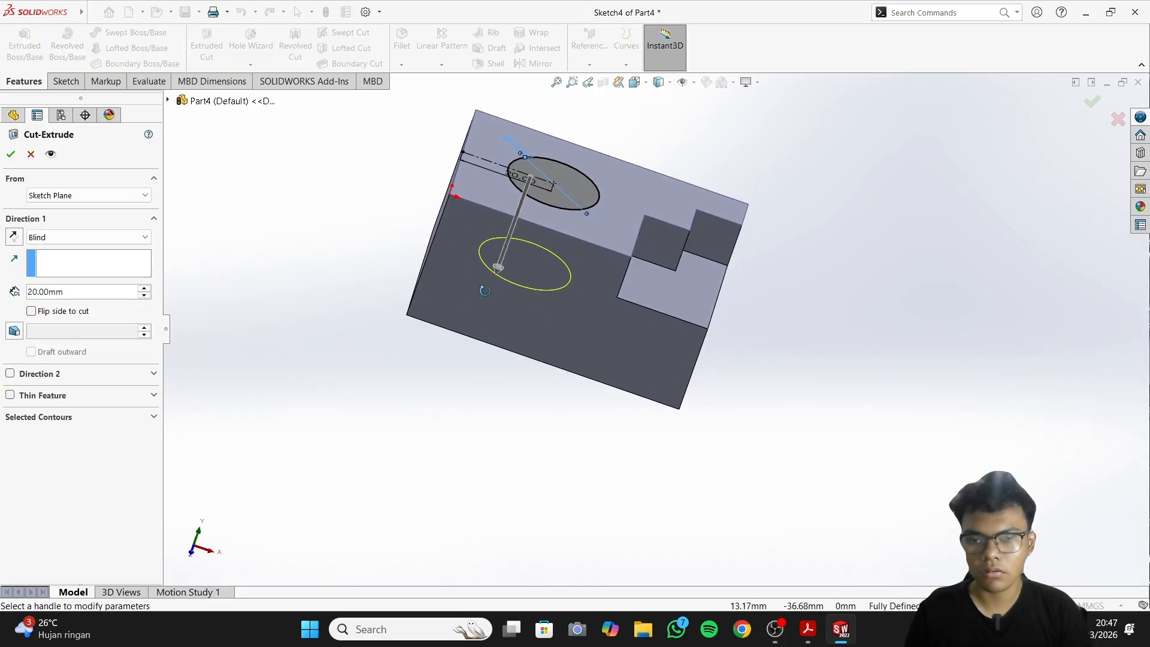
pyautogui.moveTo(485, 290); pyautogui.dragTo(496, 204, button='middle')
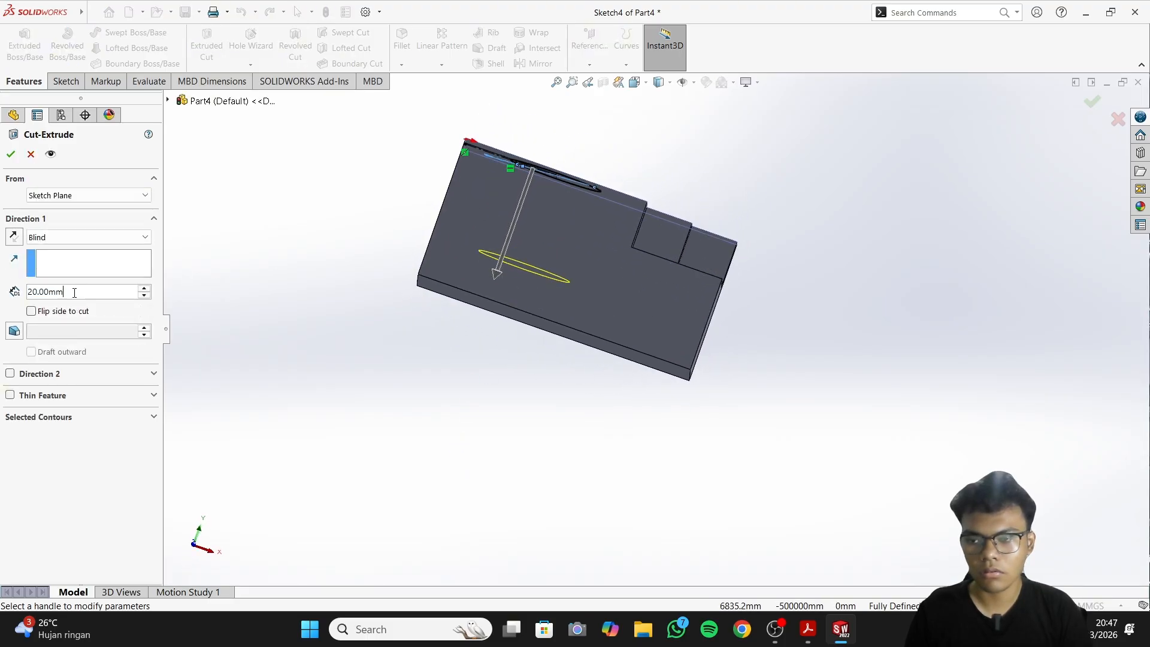
pyautogui.write('30')
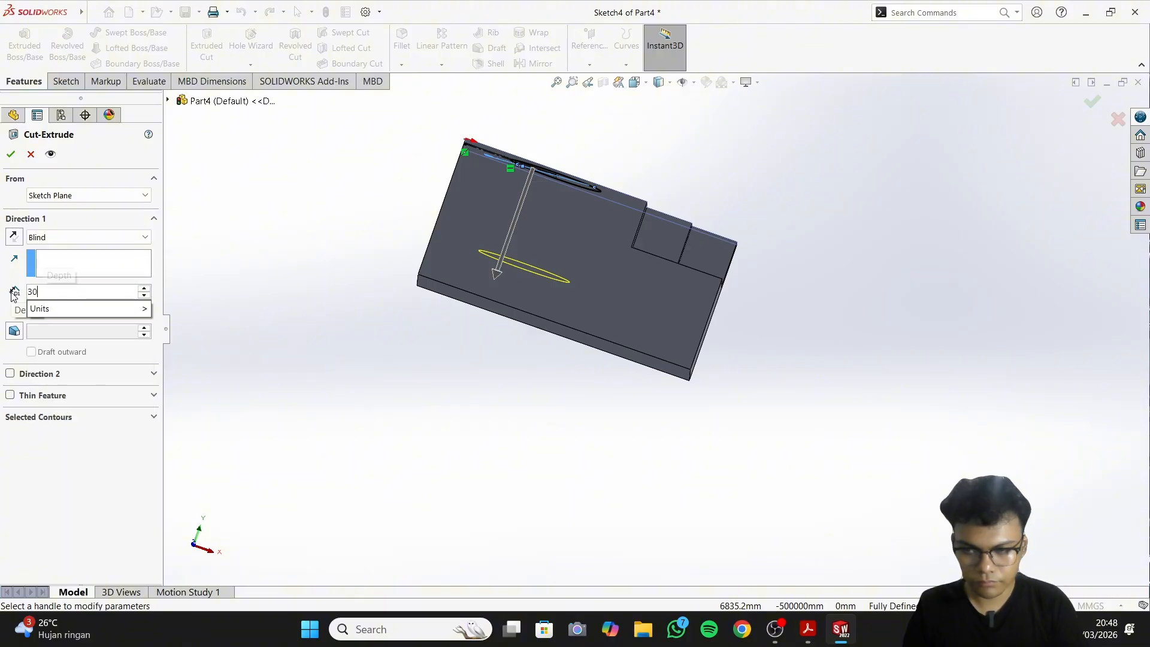
pyautogui.press('Return')
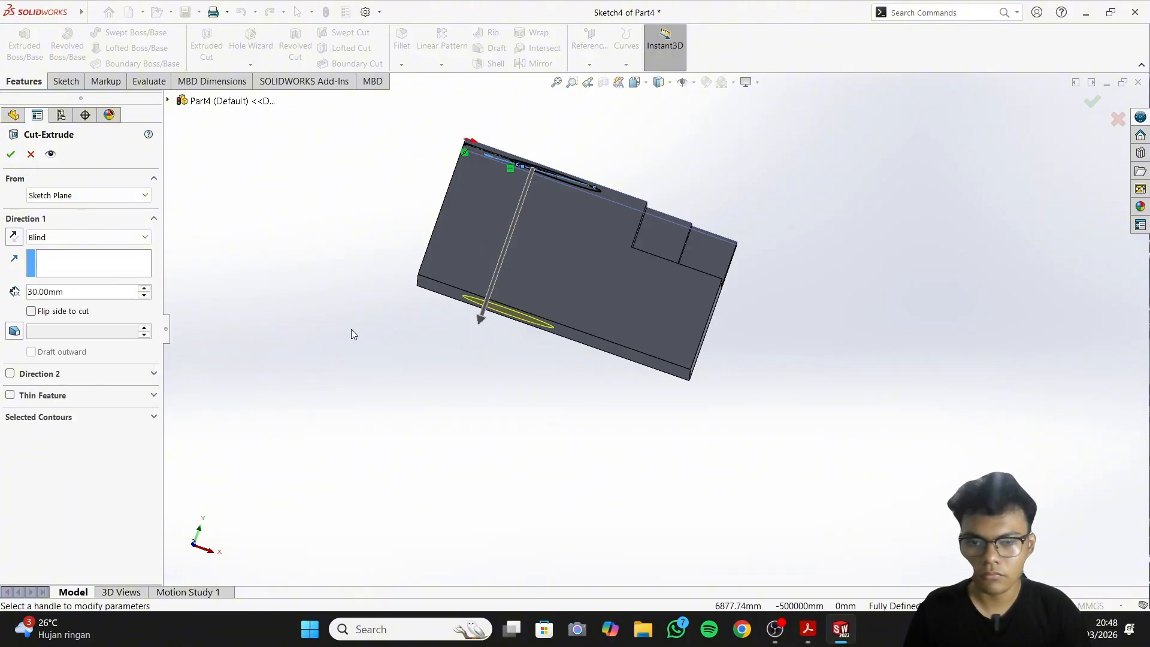
pyautogui.press('Return')
# Show the finished block in trimetric view and compare it with part D in the PDF drawing
pyautogui.moveTo(753, 378); pyautogui.dragTo(695, 472, button='middle')
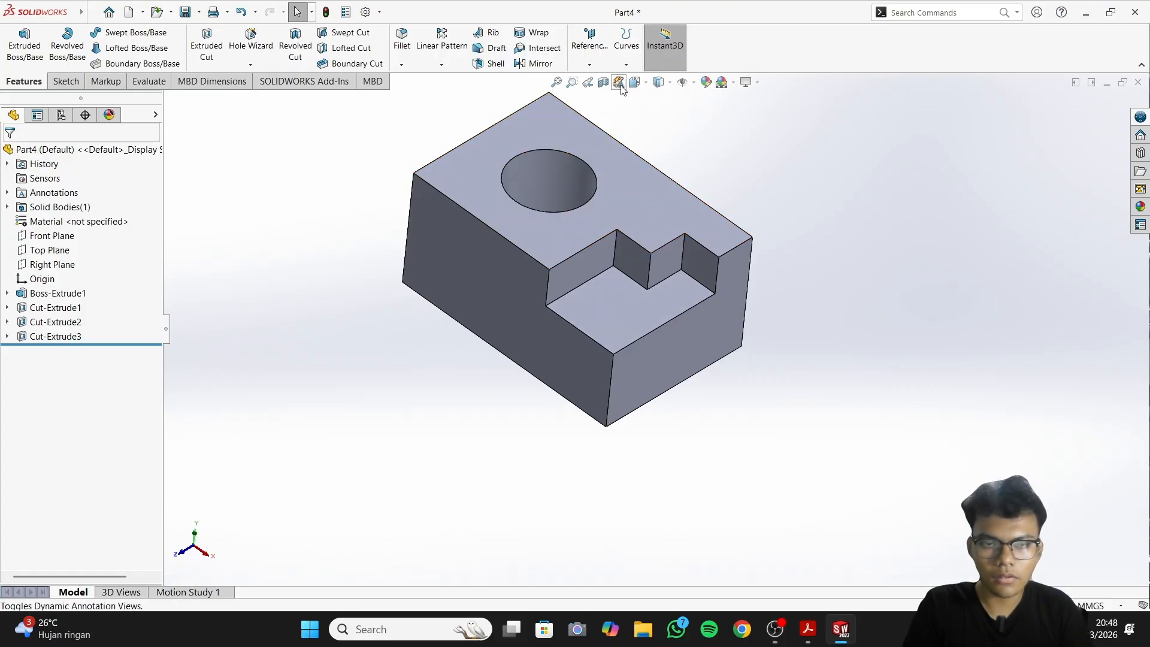
pyautogui.click(669, 83)
pyautogui.click(646, 83)
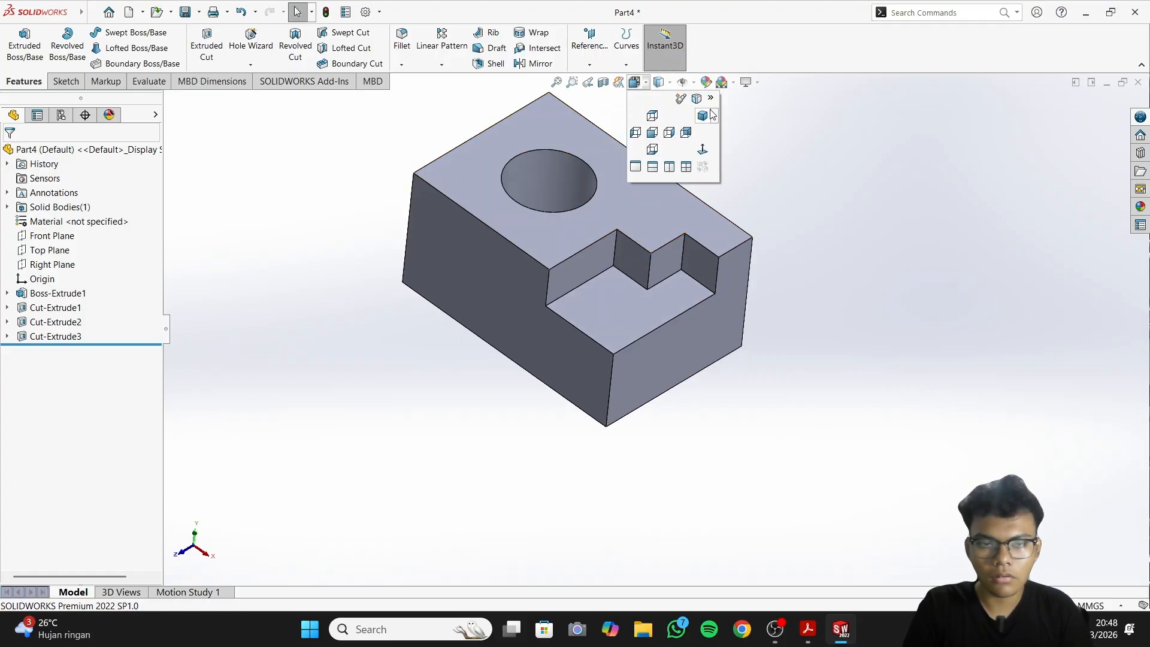
pyautogui.click(703, 115)
pyautogui.click(808, 629)
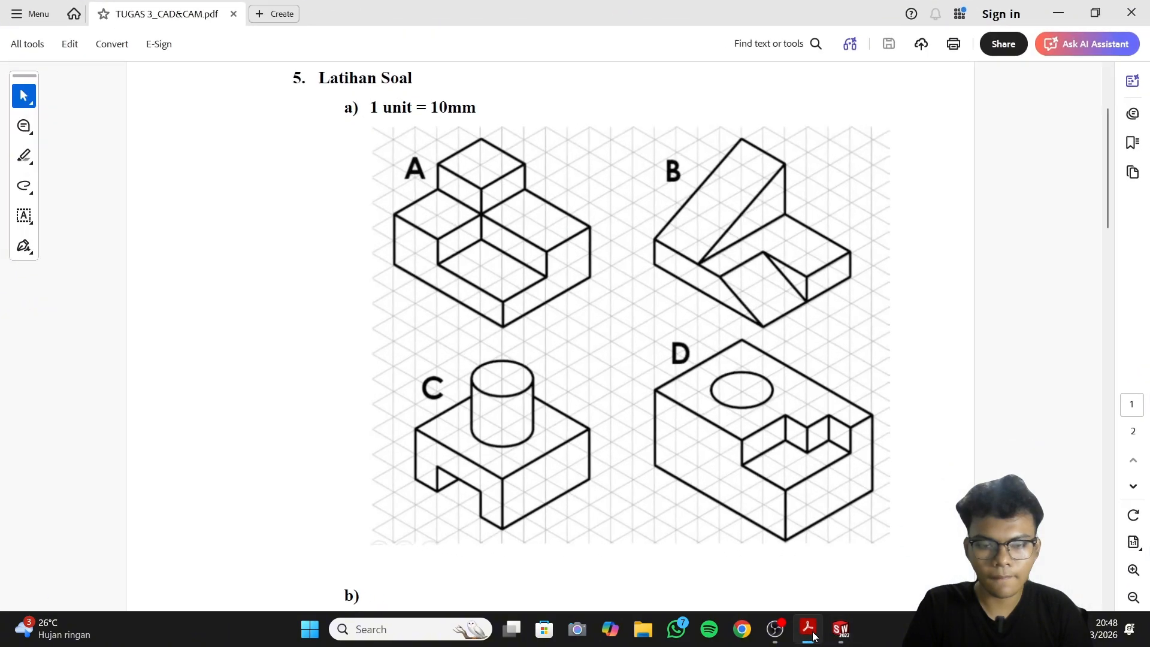
pyautogui.click(808, 629)
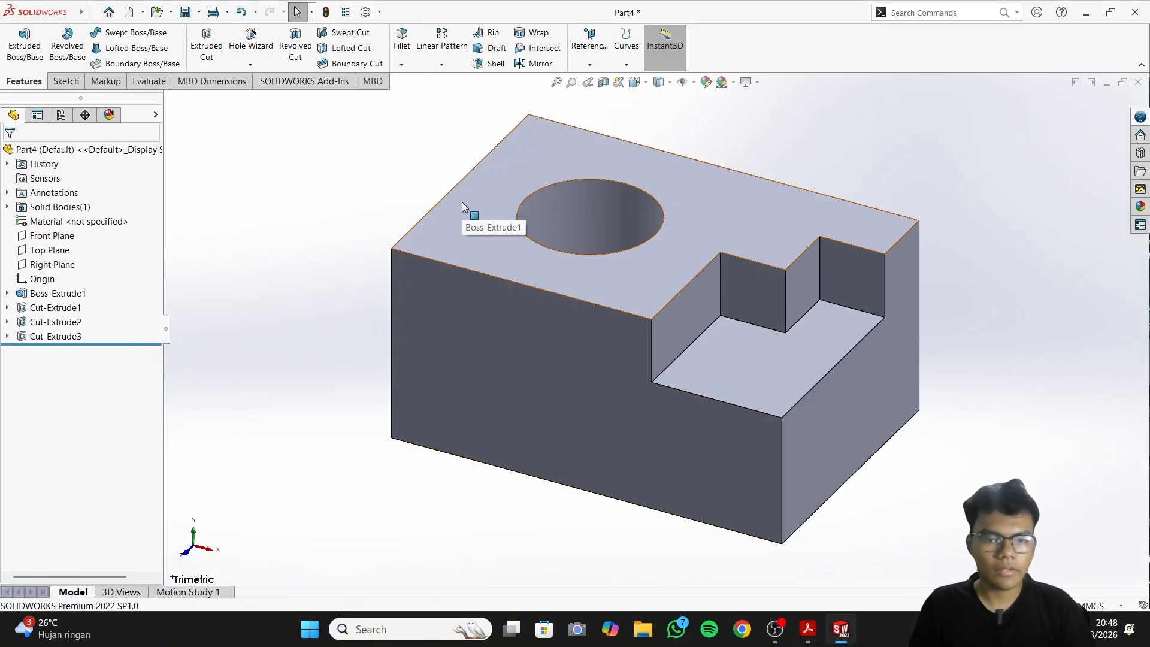
pyautogui.click(785, 638)
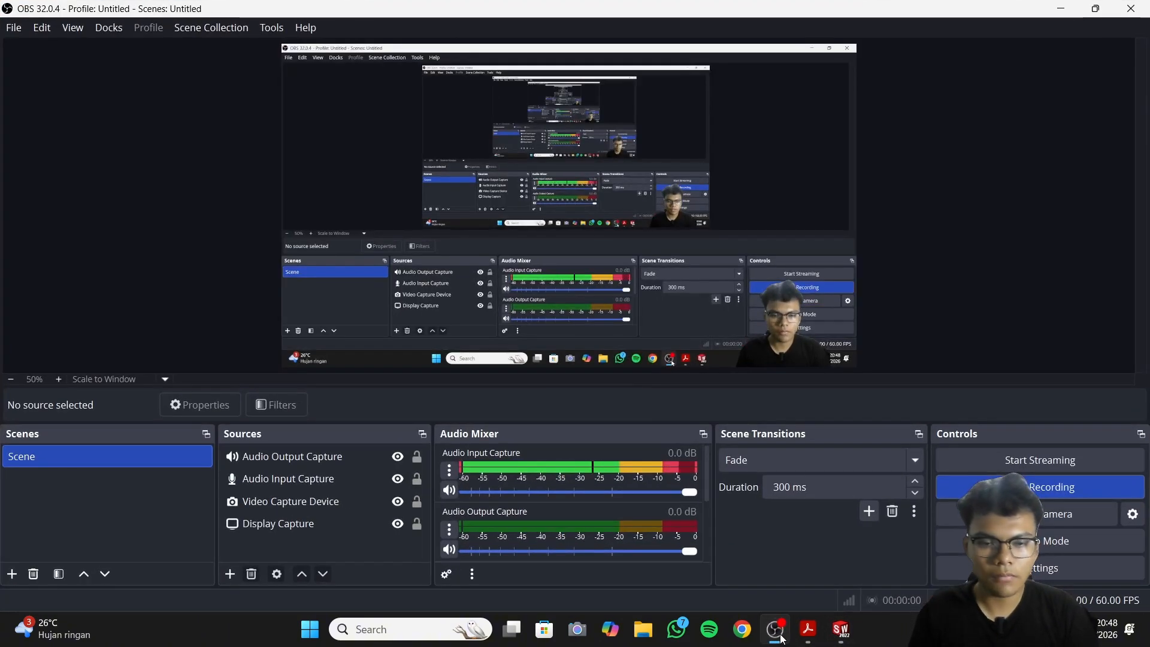